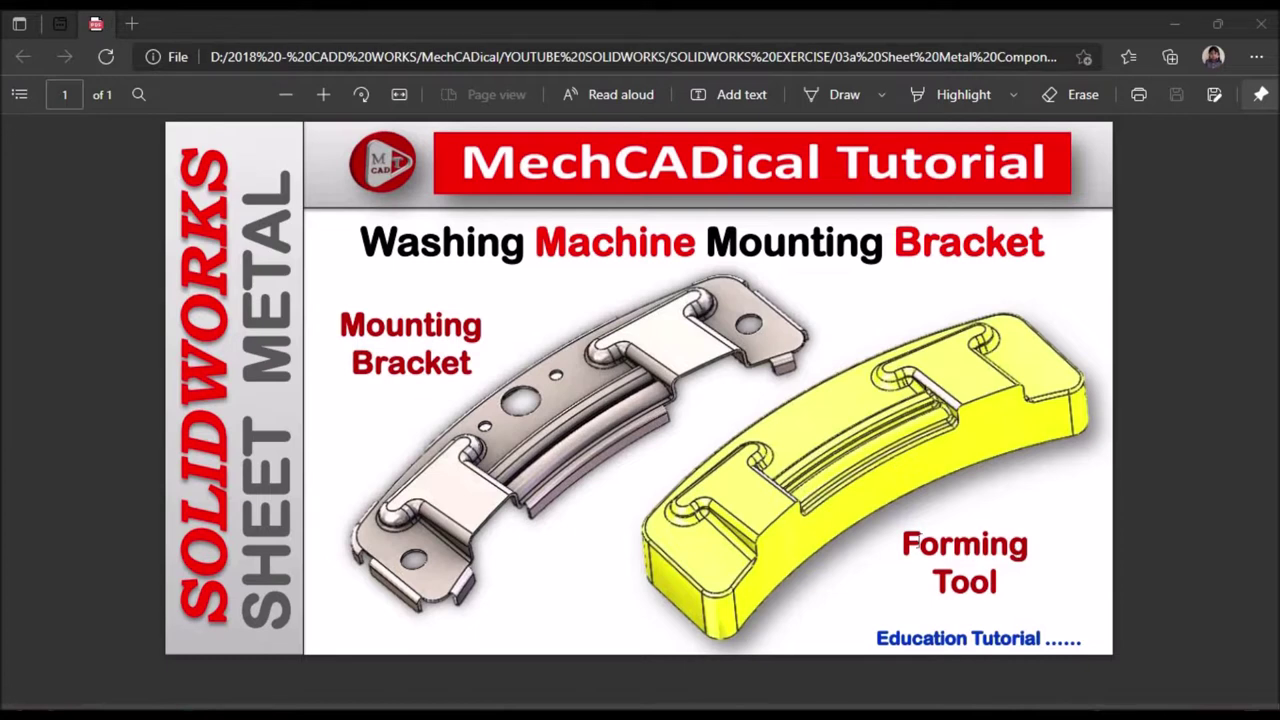
# - Switch from the PDF to SOLIDWORKS and examine the finished DEMO Bracket and FORM TOOL reference models
pyautogui.click(1174, 24)
pyautogui.scroll(-5, 833, 414)
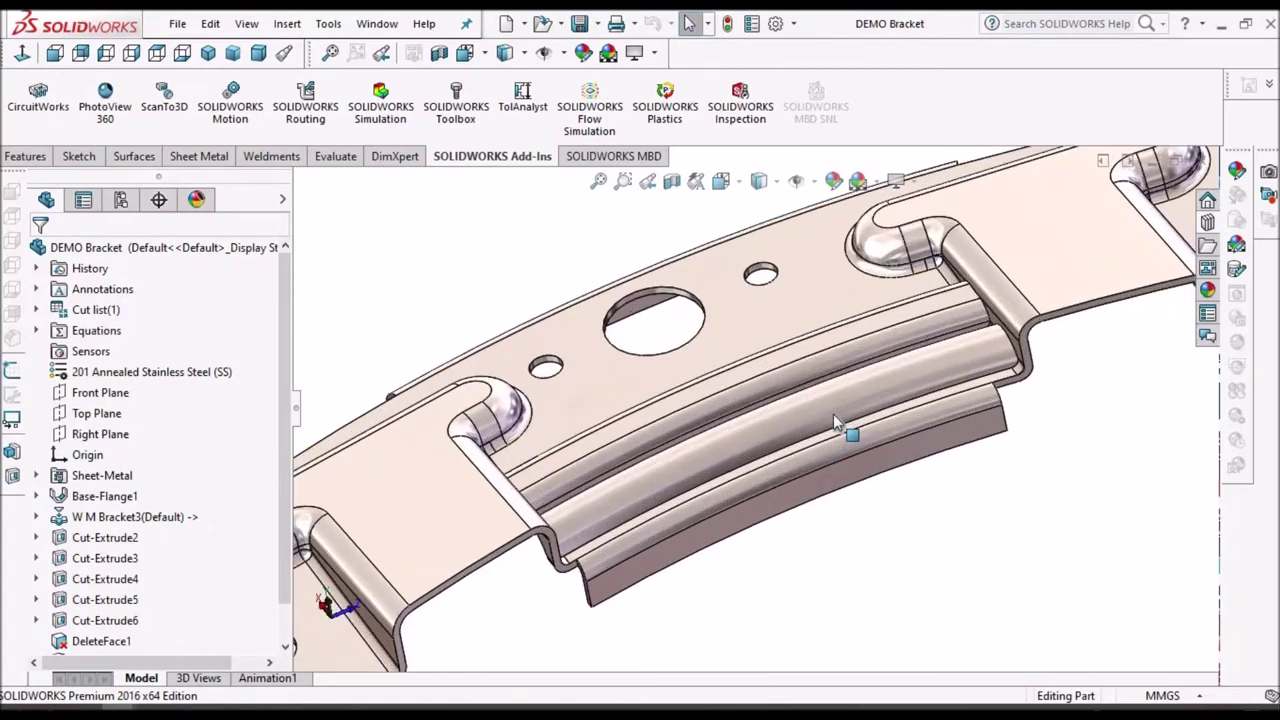
pyautogui.scroll(5, 853, 419)
pyautogui.moveTo(853, 419); pyautogui.dragTo(601, 541, button='middle')
pyautogui.click(386, 22)
pyautogui.click(435, 242)
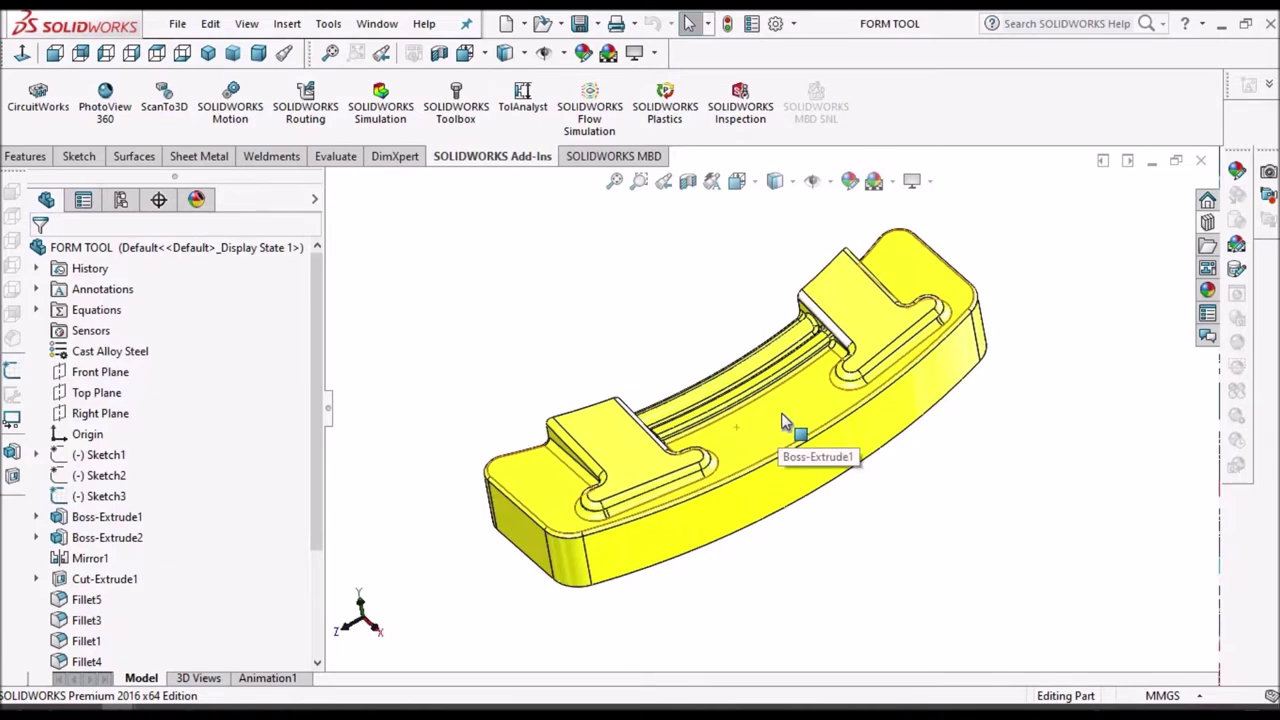
pyautogui.scroll(-2, 830, 420)
pyautogui.moveTo(830, 420); pyautogui.dragTo(788, 438, button='middle')
pyautogui.scroll(3, 788, 438)
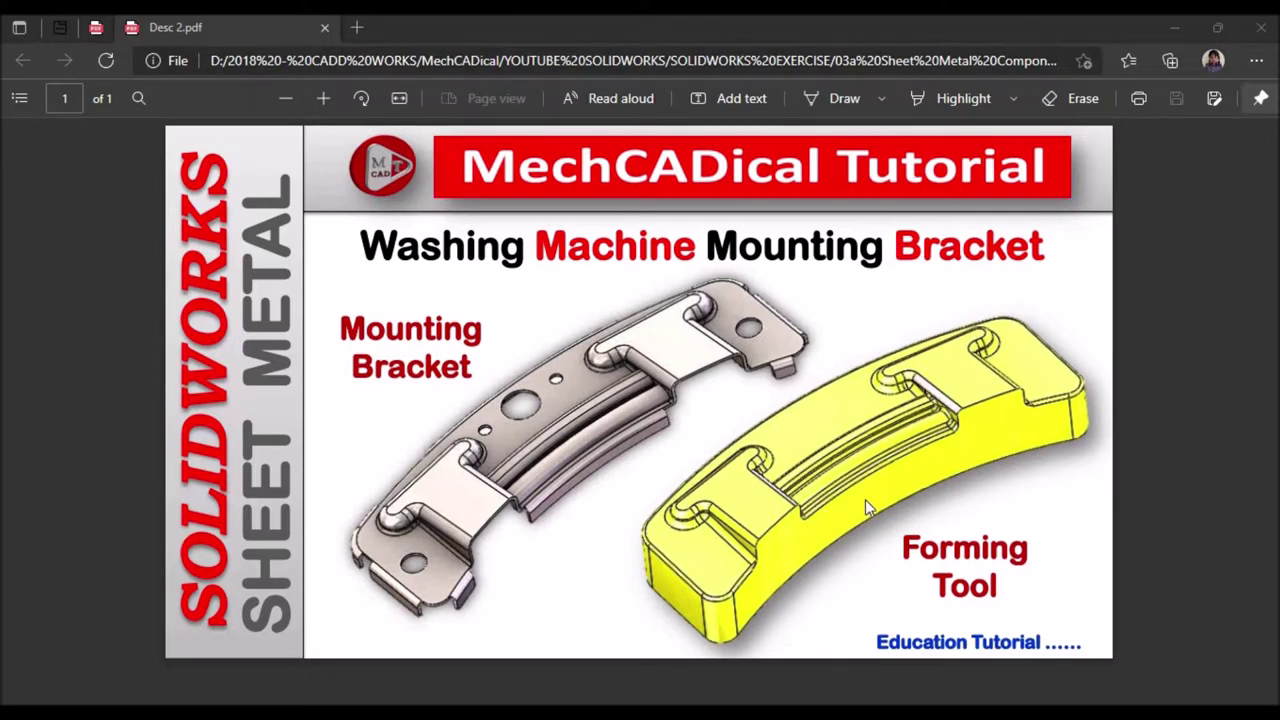
pyautogui.click(615, 431)
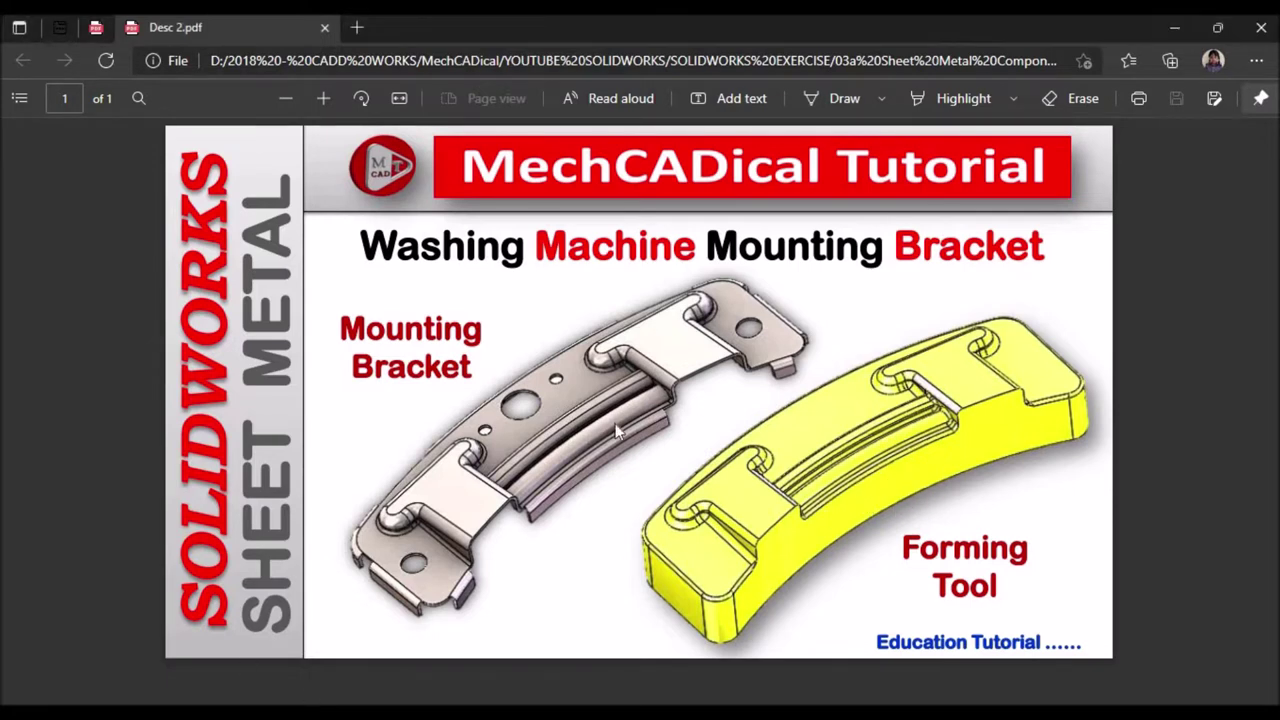
pyautogui.click(1173, 30)
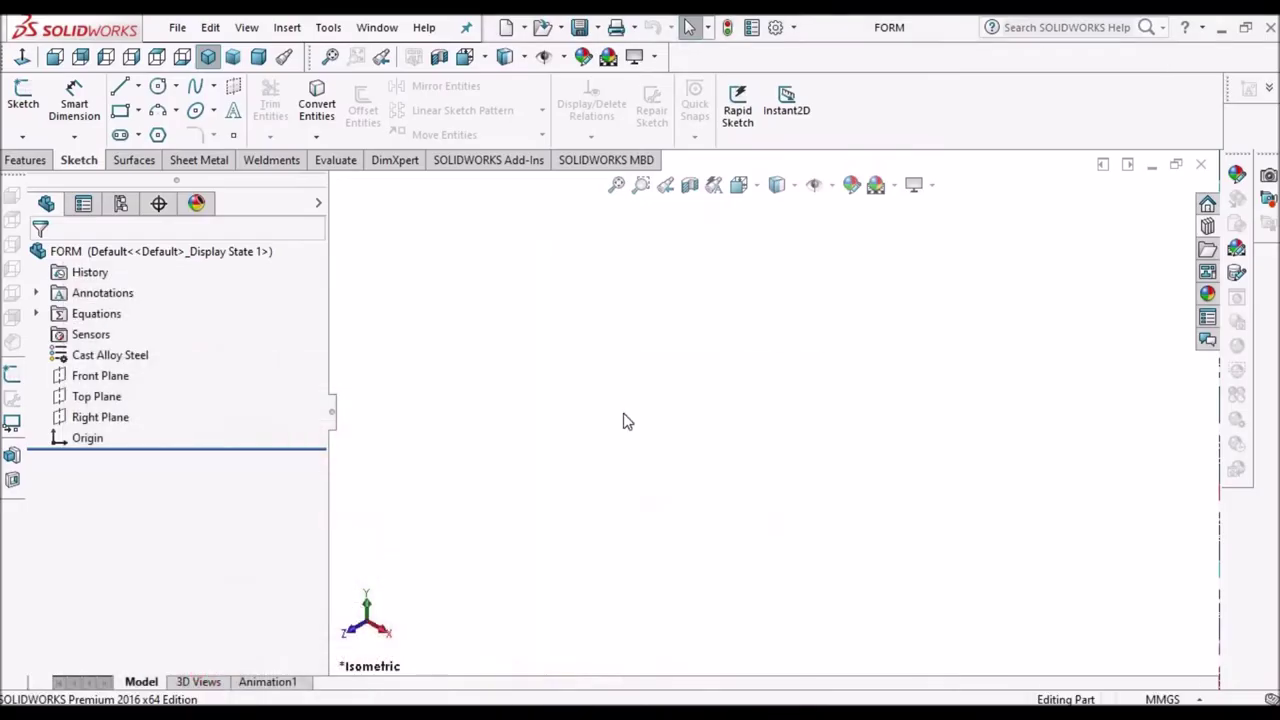
pyautogui.click(524, 28)
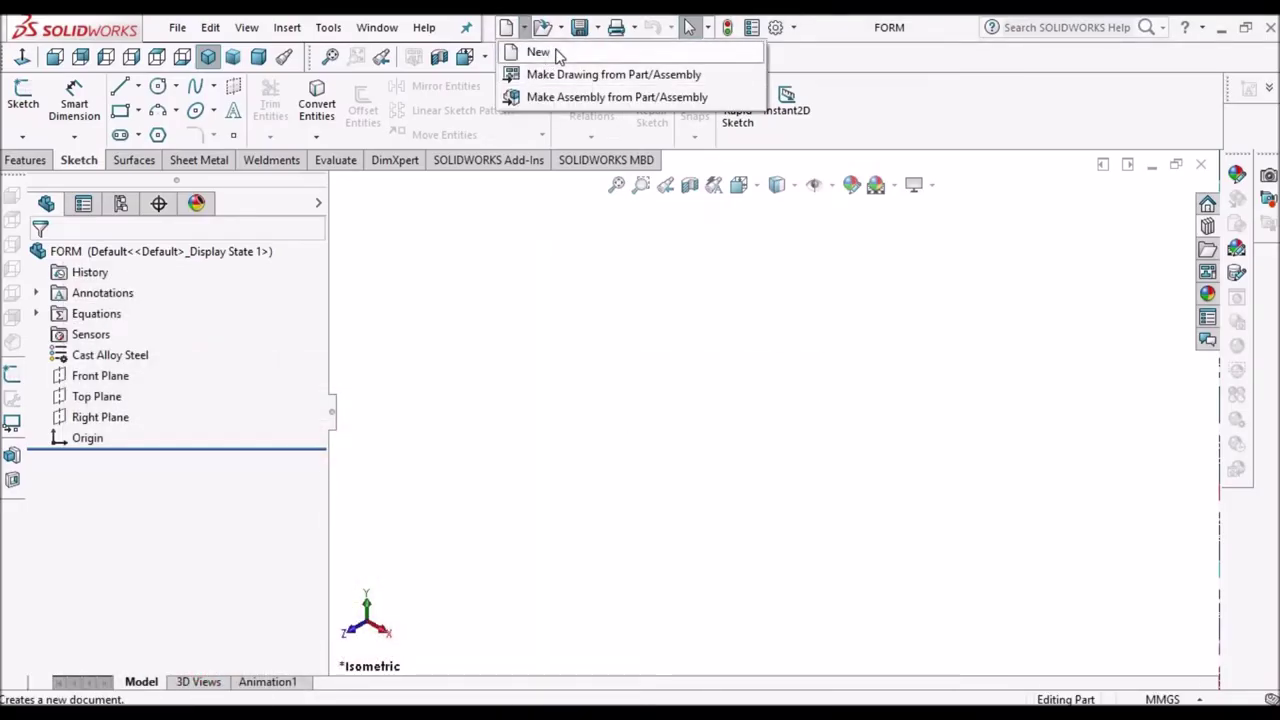
pyautogui.click(552, 52)
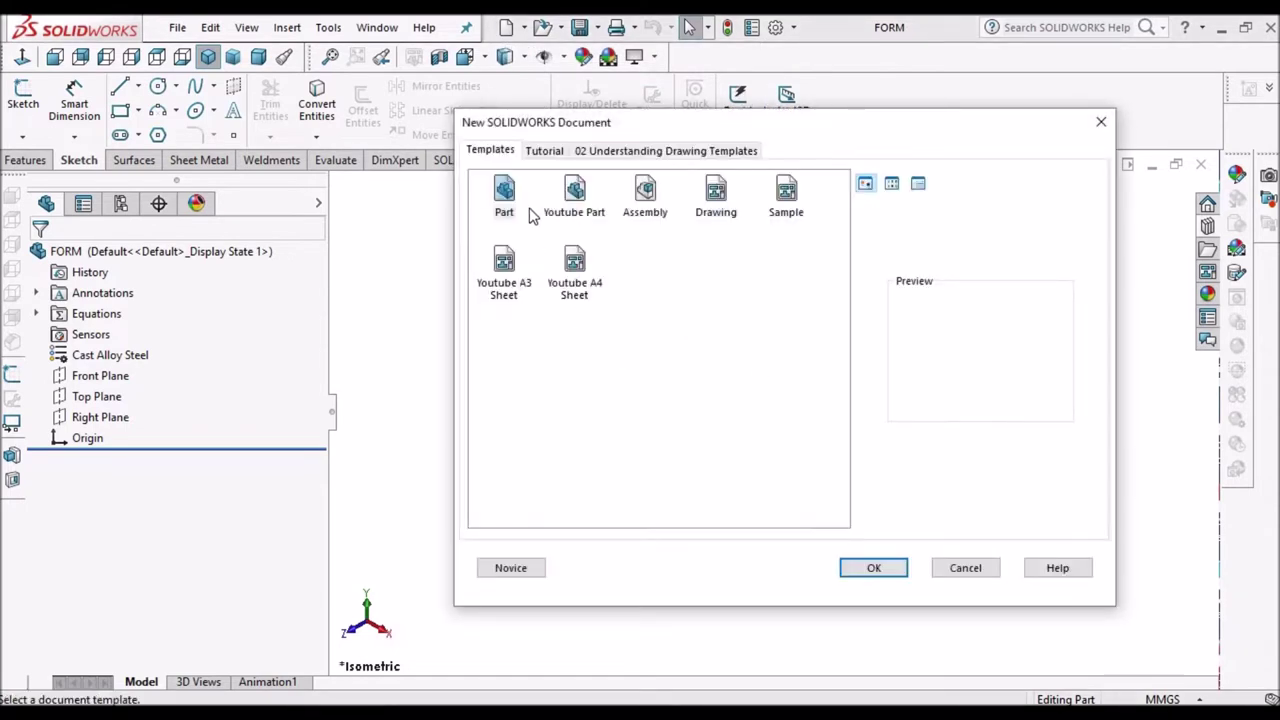
pyautogui.click(588, 206)
pyautogui.click(966, 568)
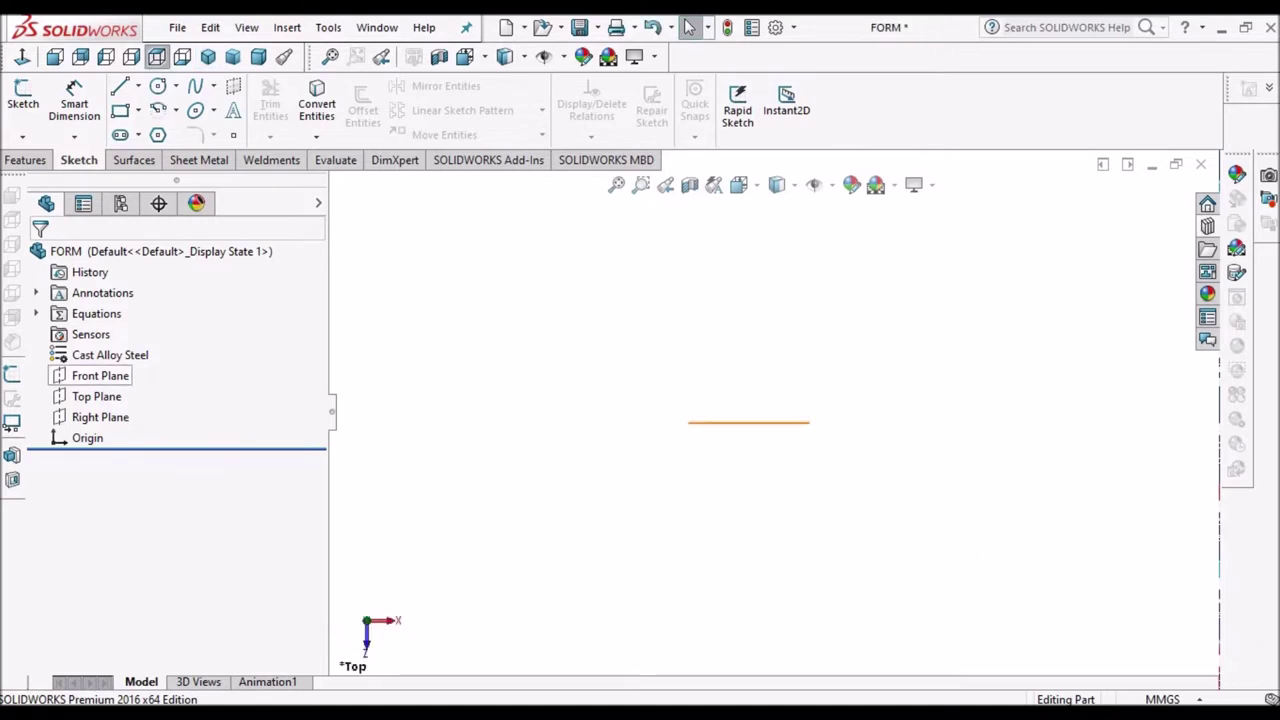
# - Start a sketch on the Top Plane and draw a centre-point arc of about 90.5 mm radius around the origin
pyautogui.click(95, 397)
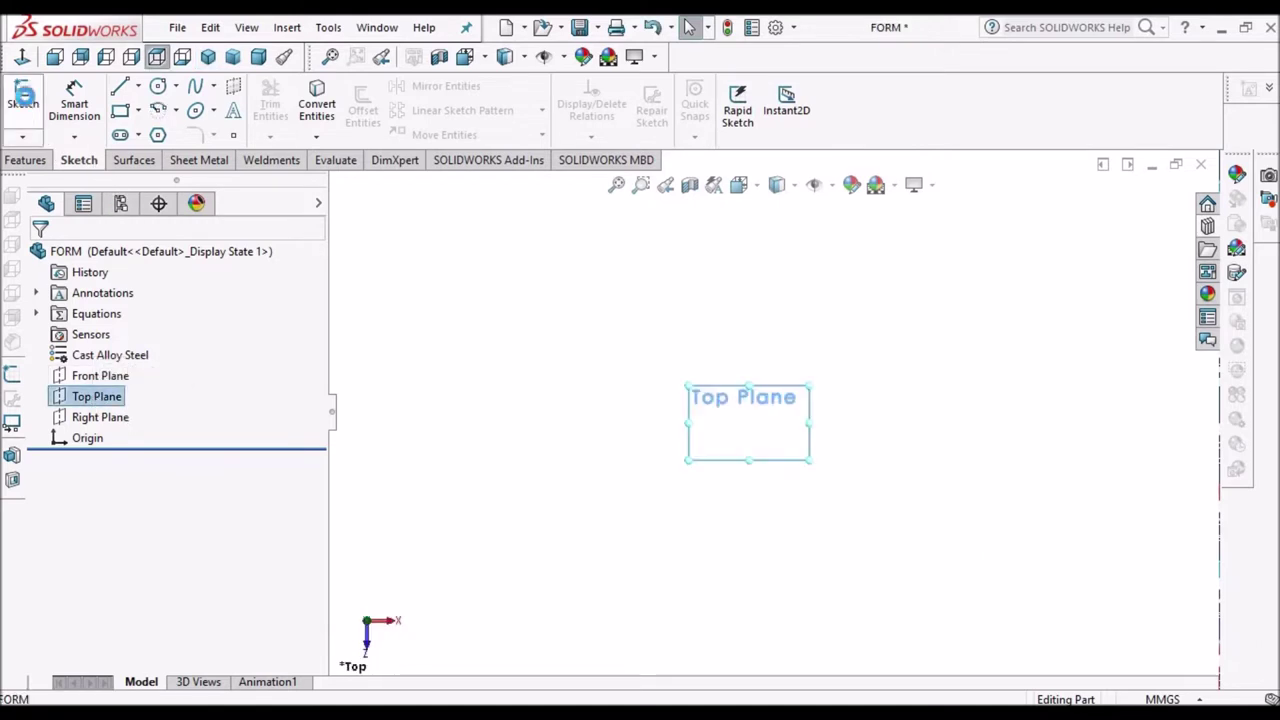
pyautogui.click(24, 95)
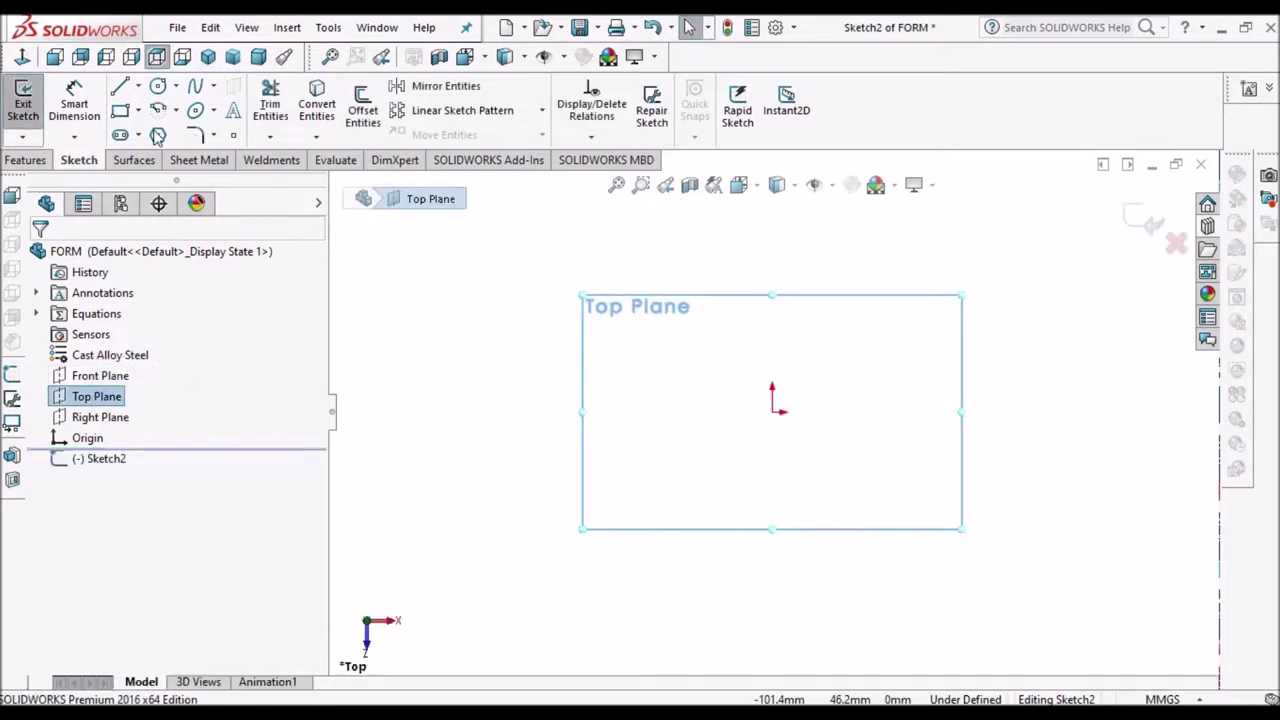
pyautogui.click(772, 412)
pyautogui.click(773, 410)
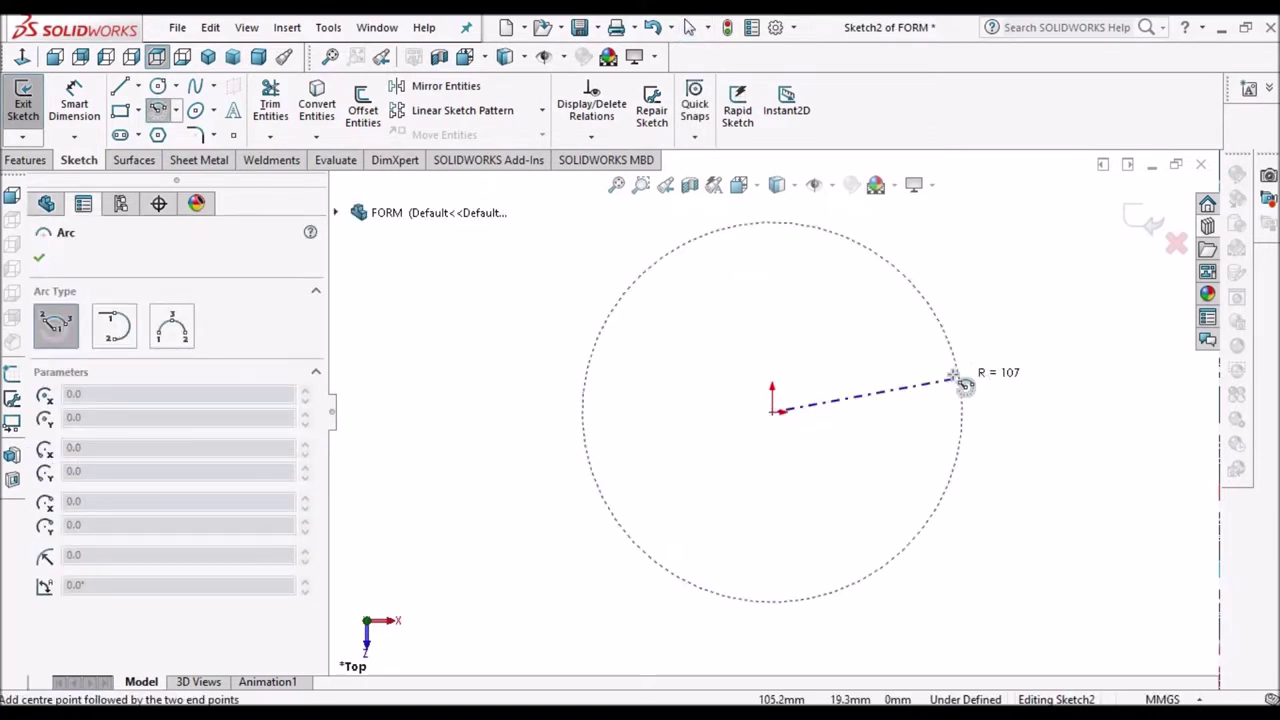
pyautogui.click(872, 318)
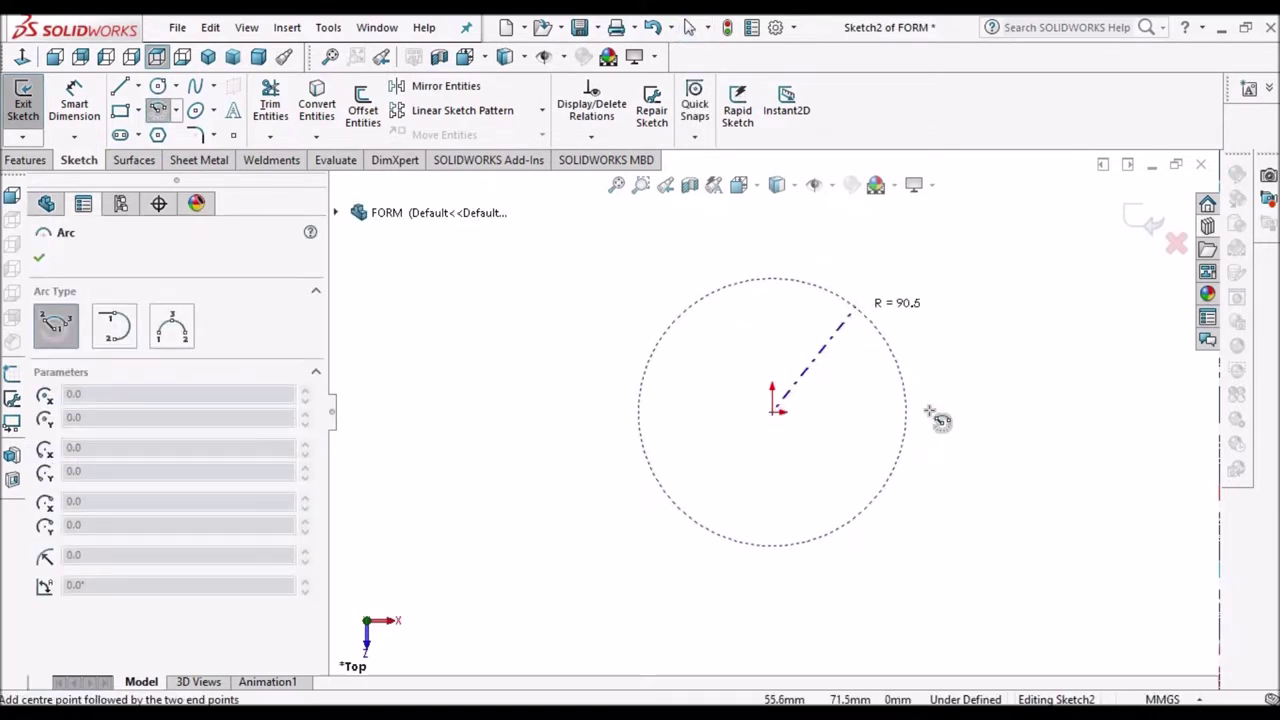
pyautogui.click(884, 488)
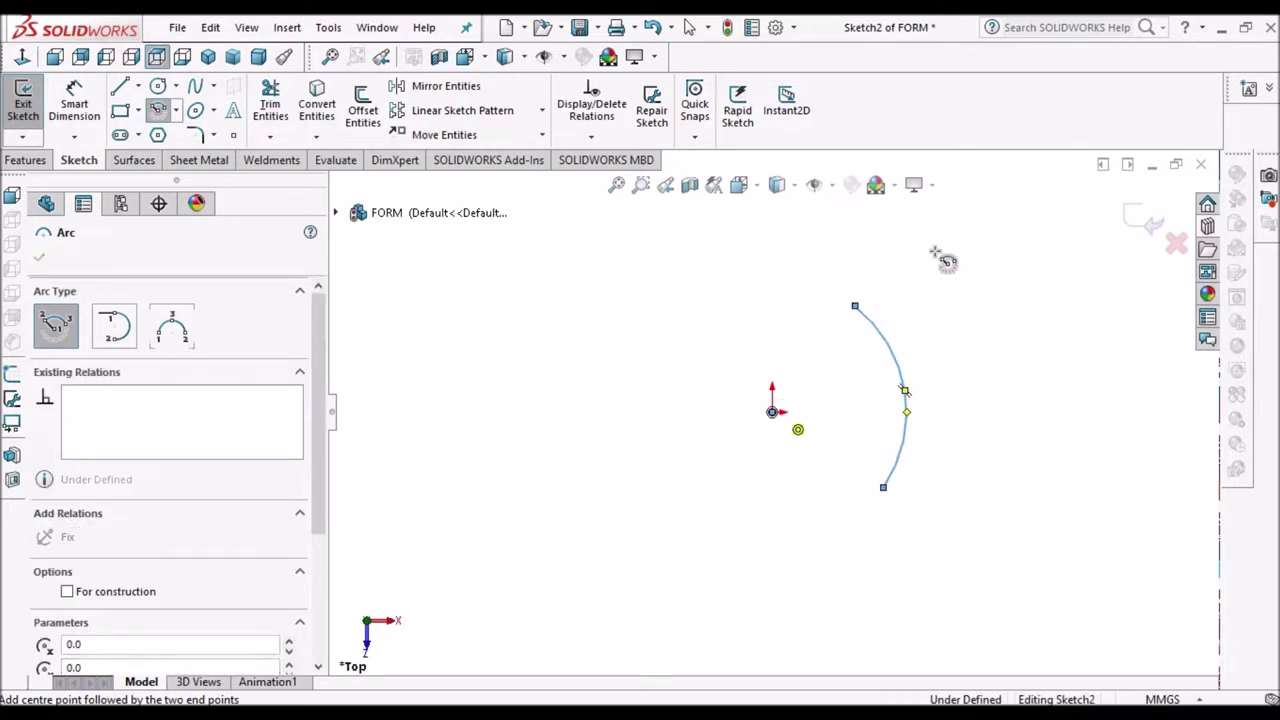
# - Draw a second, larger concentric arc of about 154.2 mm radius around the origin, outside the first arc
pyautogui.click(773, 410)
pyautogui.click(940, 253)
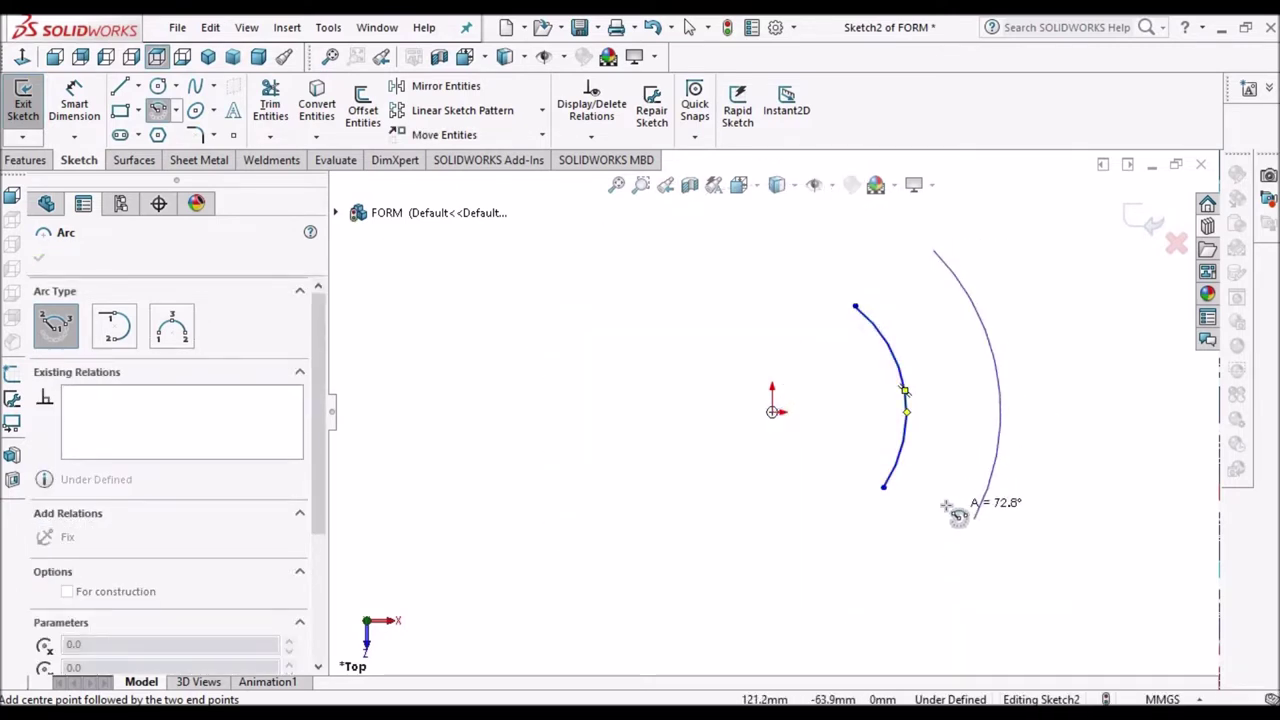
pyautogui.click(974, 517)
pyautogui.rightClick(592, 313)
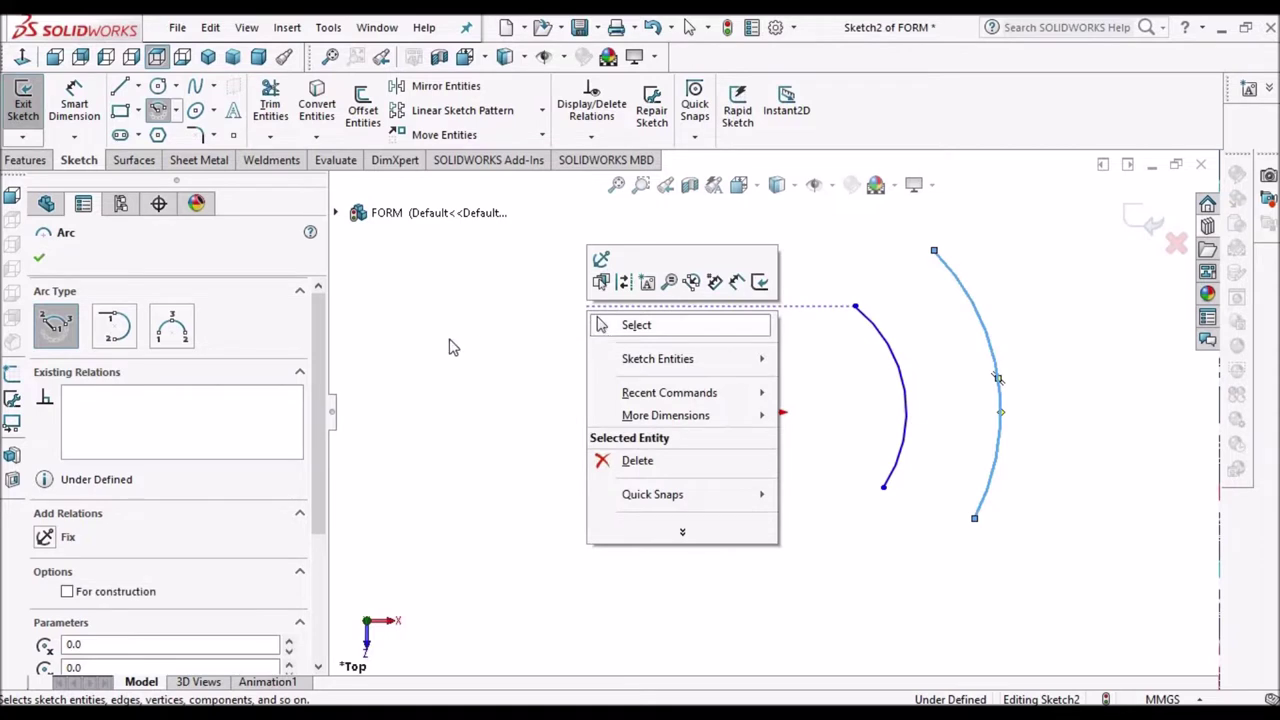
pyautogui.click(617, 326)
# - Dimension the outer arc and set its radius to 202.8 mm
pyautogui.click(80, 106)
pyautogui.scroll(1, 946, 361)
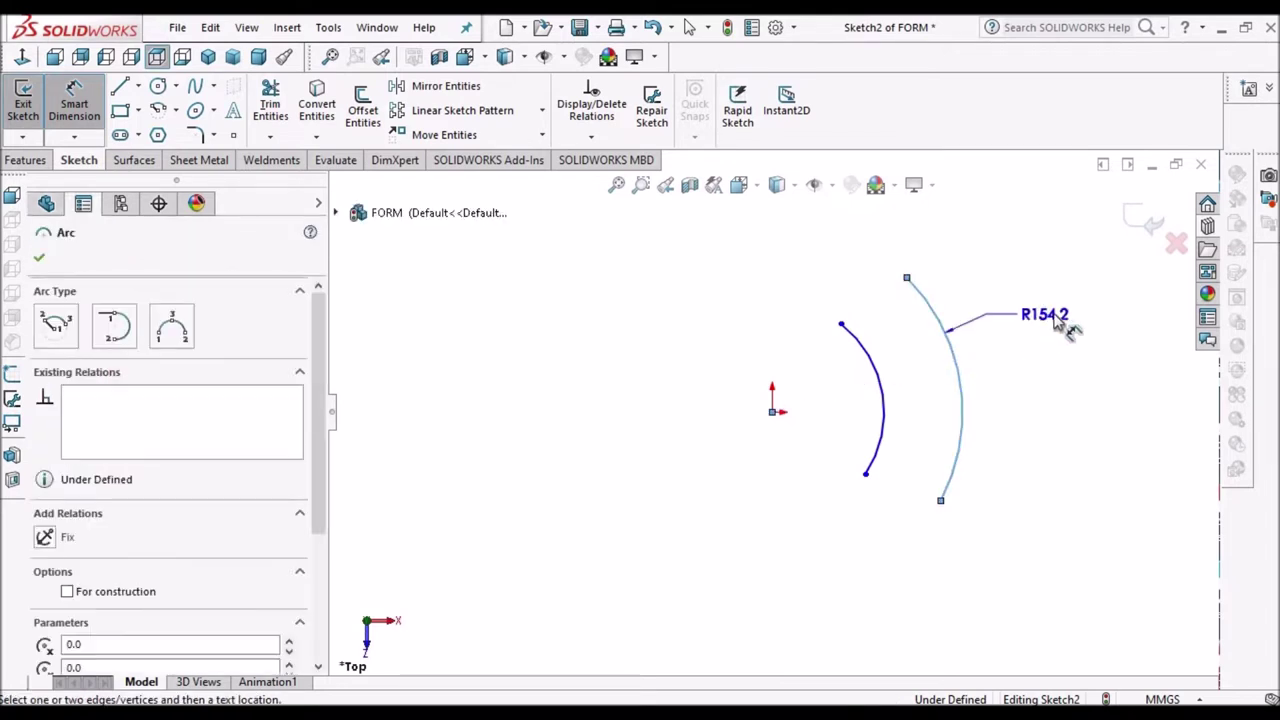
pyautogui.click(1058, 322)
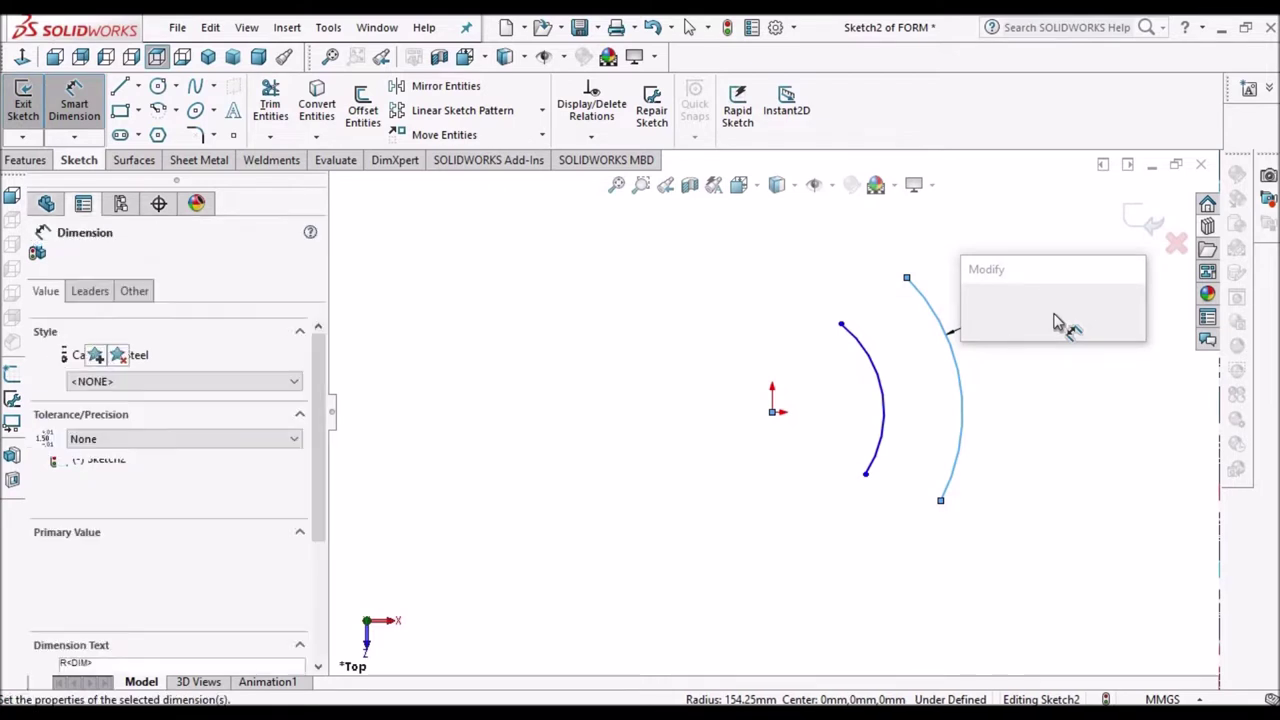
pyautogui.write('202.8')
pyautogui.press('Return')
# - Dimension the inner arc and set its radius to 161.9 mm
pyautogui.moveTo(843, 437); pyautogui.dragTo(893, 406)
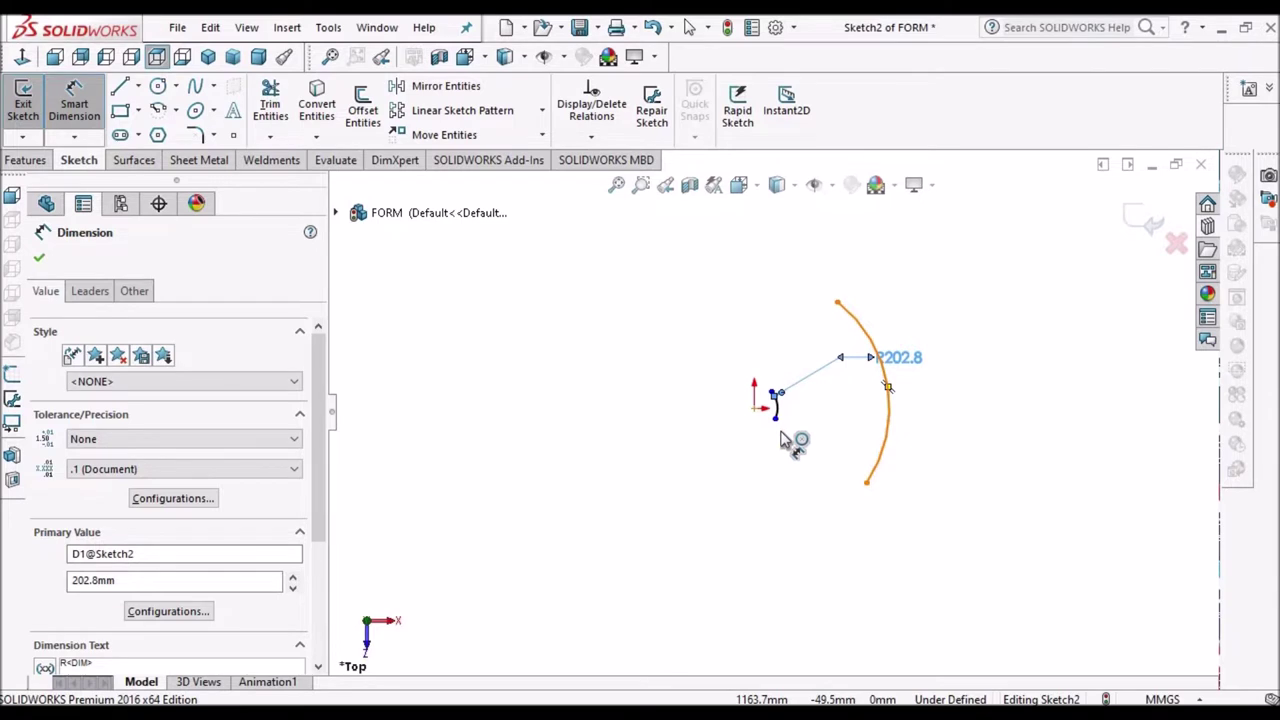
pyautogui.click(888, 408)
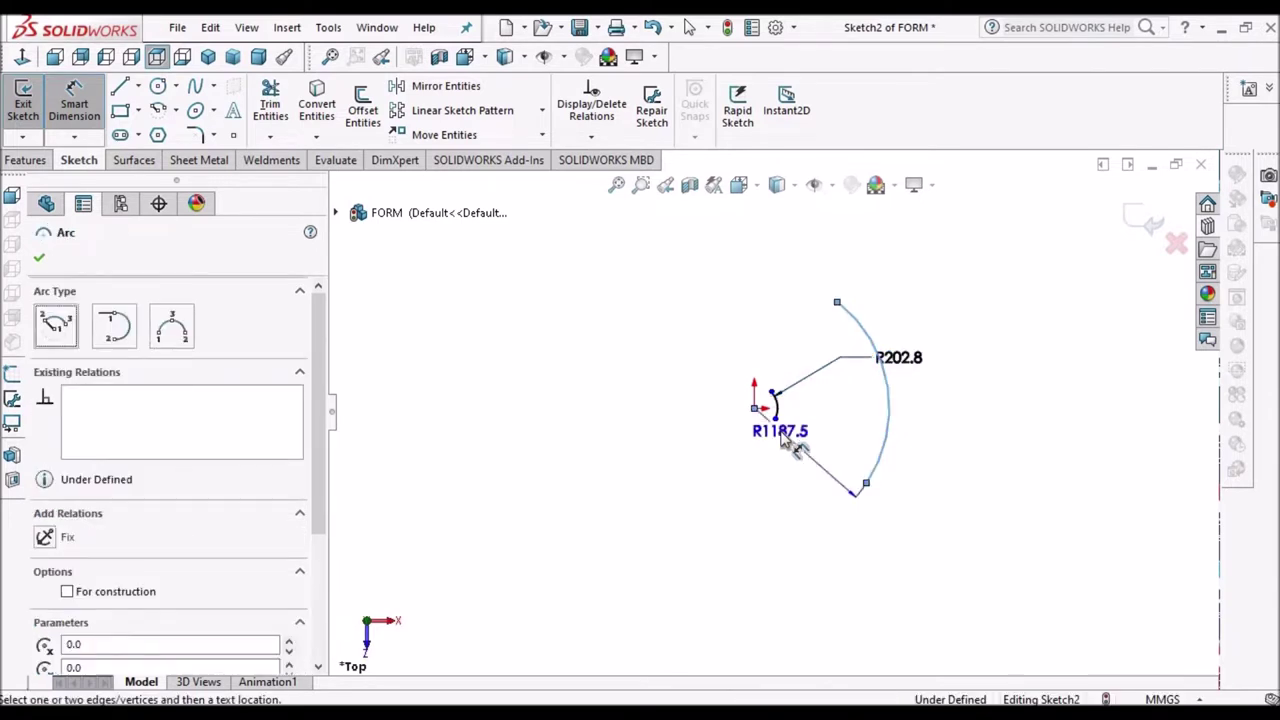
pyautogui.click(780, 355)
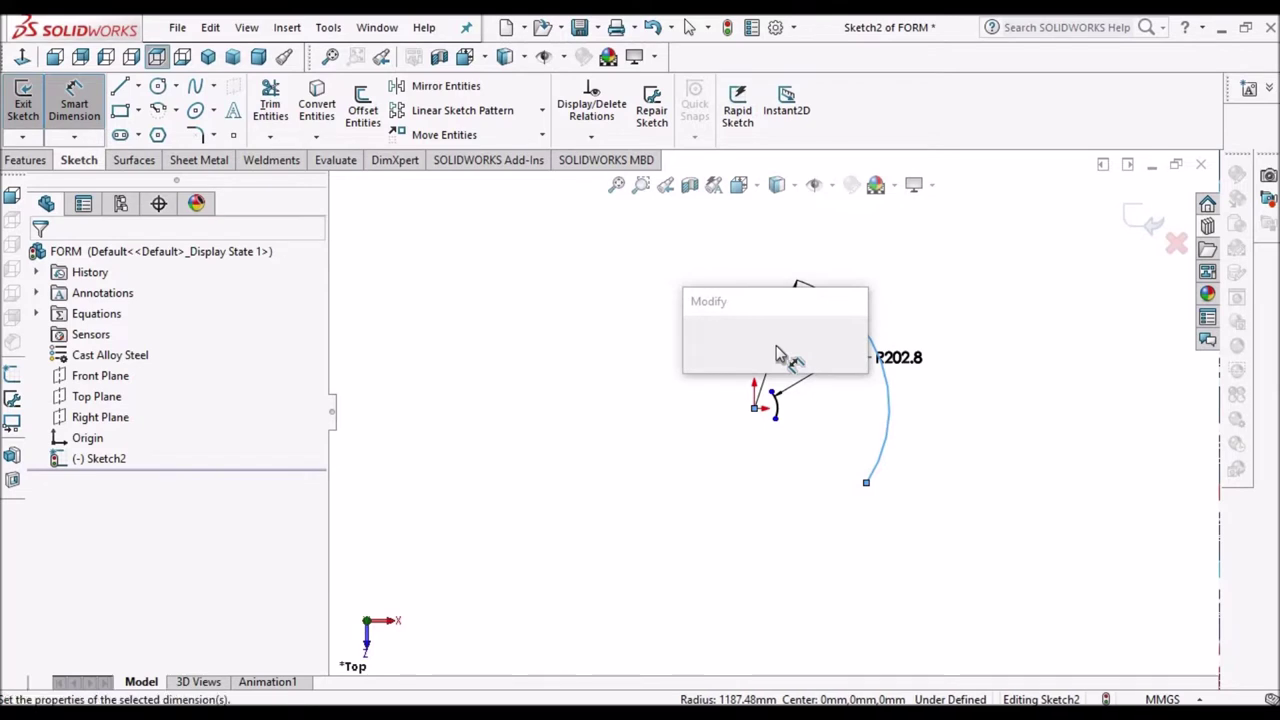
pyautogui.write('161.9')
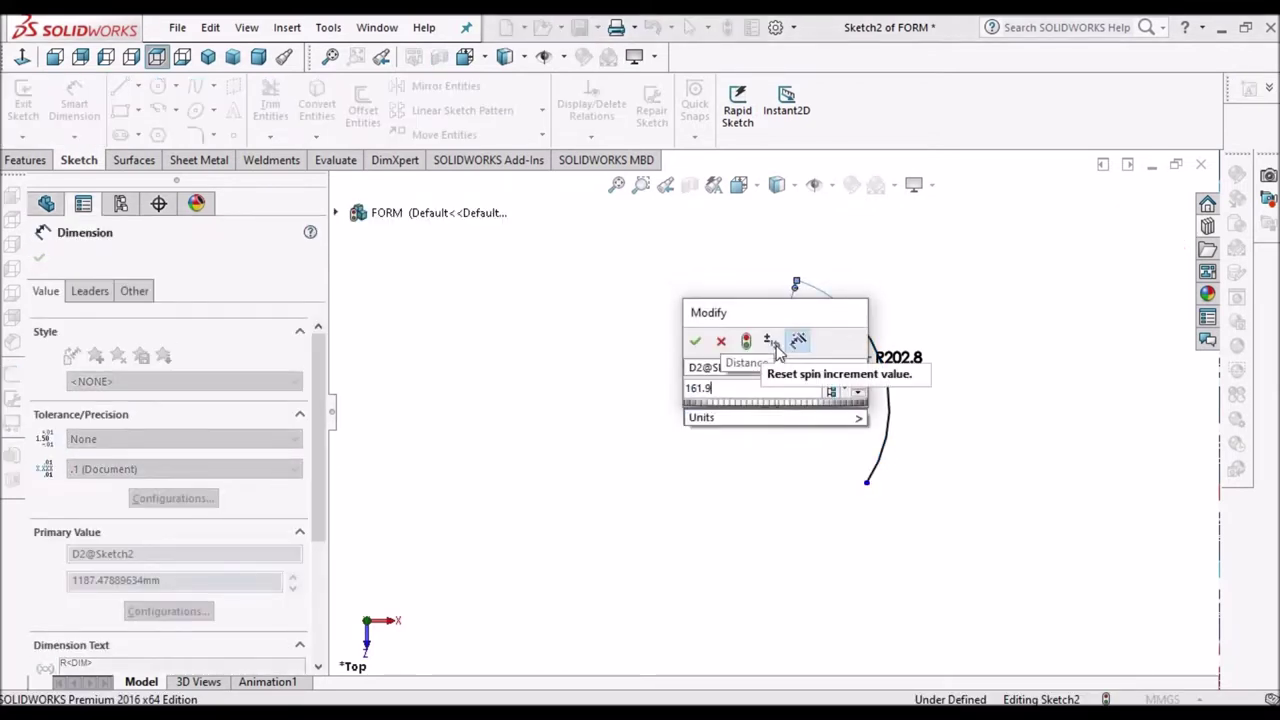
pyautogui.press('Return')
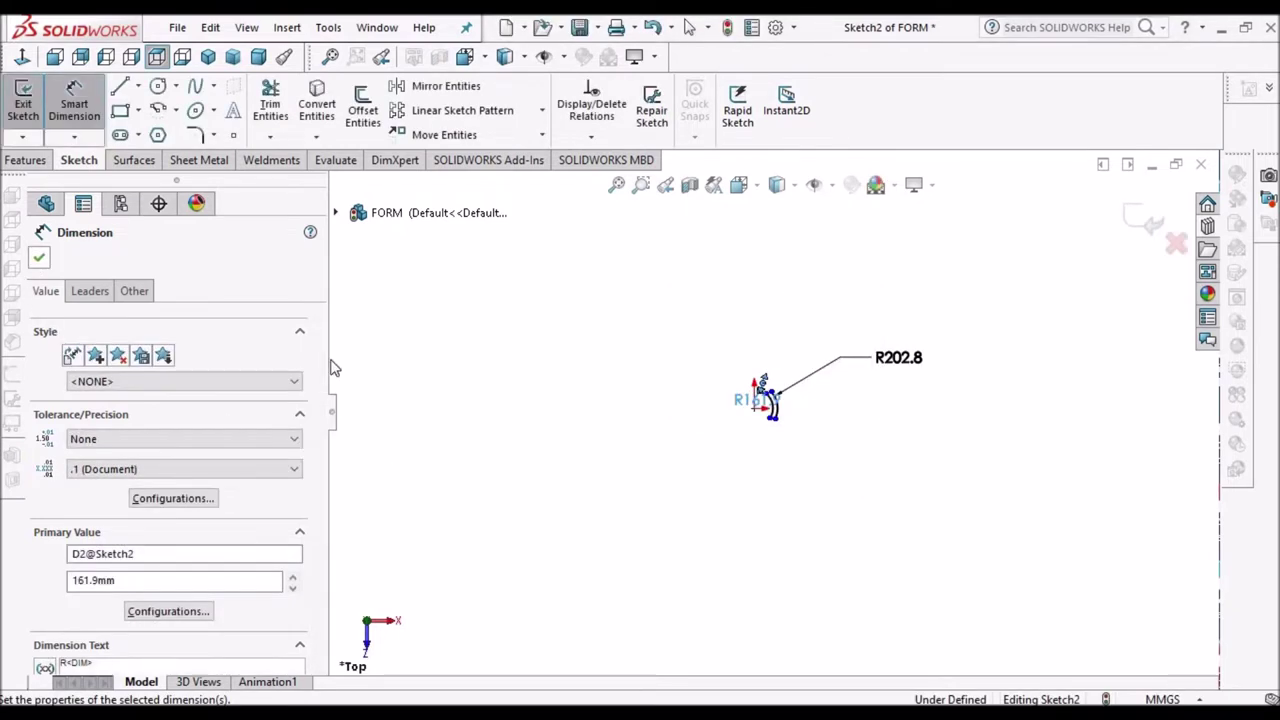
pyautogui.click(335, 368)
pyautogui.press('f')
pyautogui.scroll(2, 640, 526)
pyautogui.scroll(-2, 668, 517)
pyautogui.press('Escape')
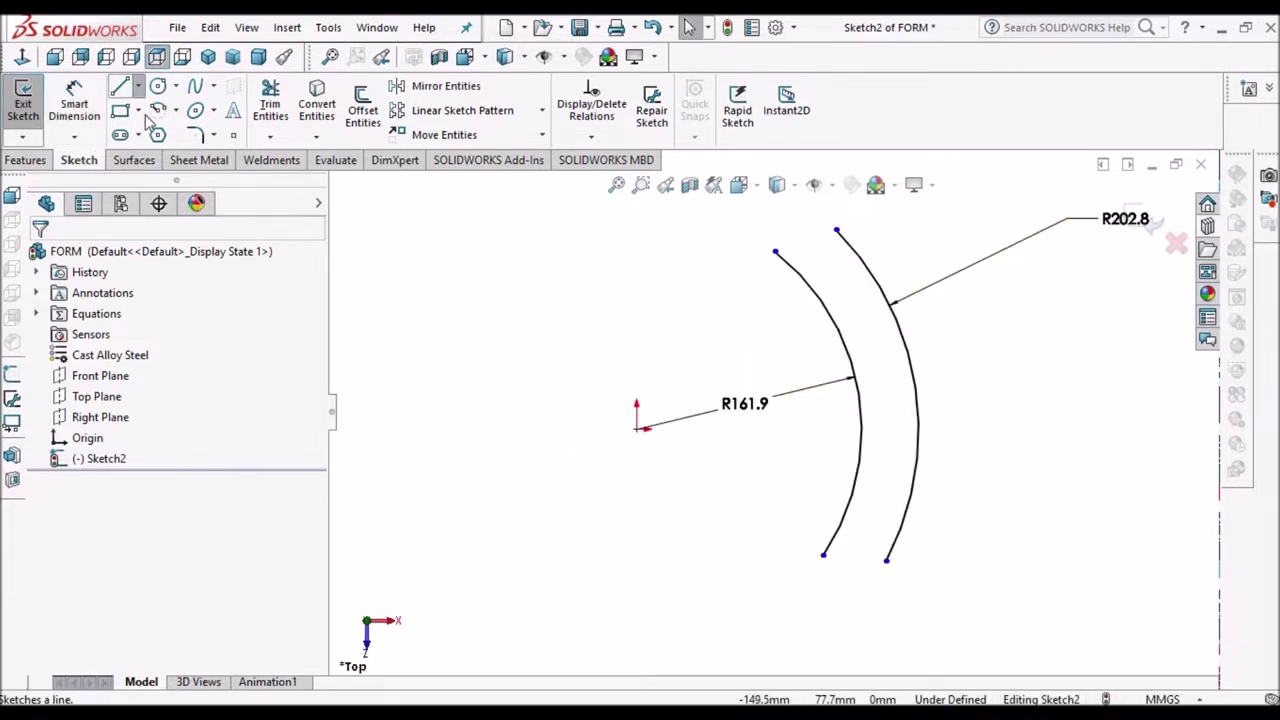
# - Draw a horizontal centreline about 301 mm long from the origin through both arcs
pyautogui.click(138, 86)
pyautogui.click(140, 131)
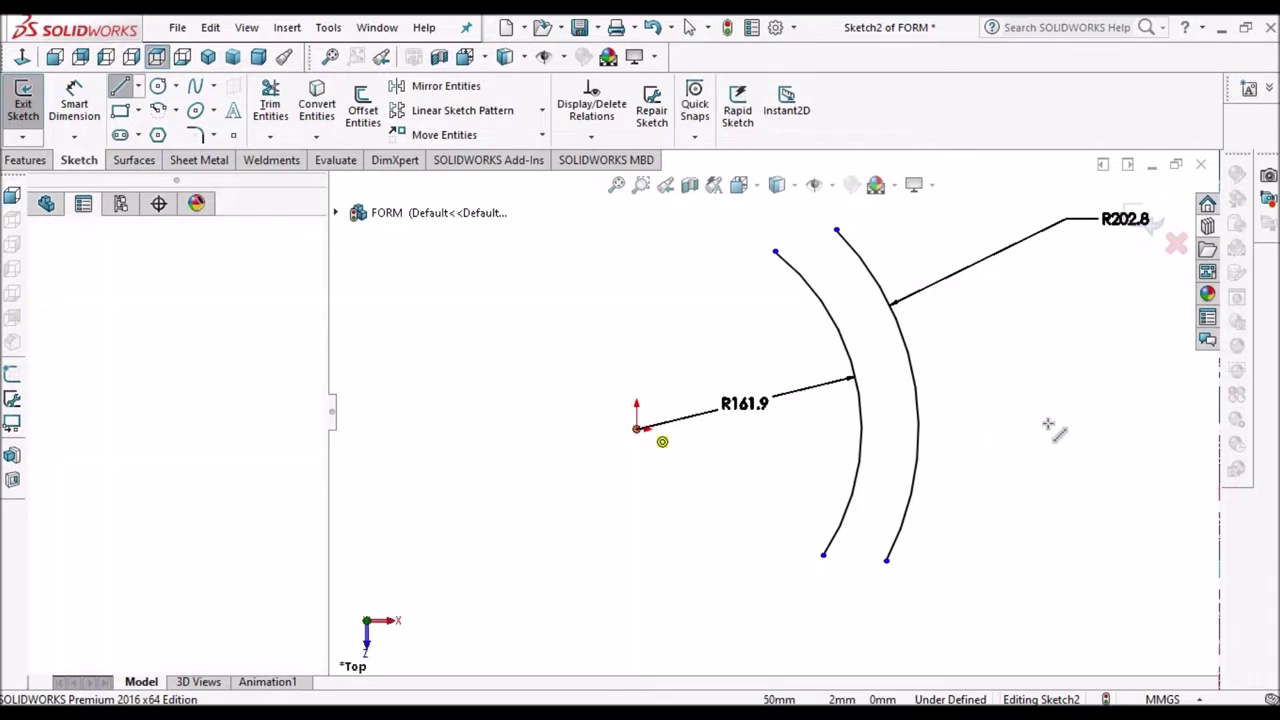
pyautogui.click(636, 428)
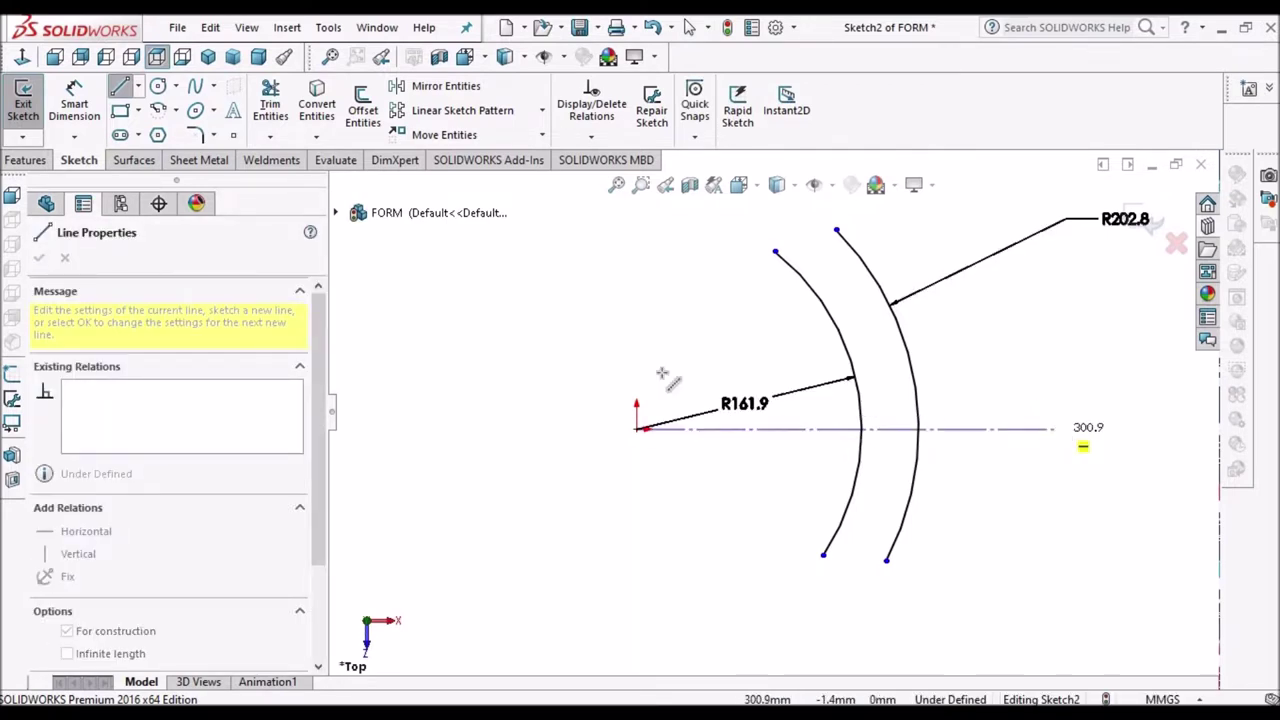
pyautogui.click(1055, 428)
pyautogui.rightClick(604, 333)
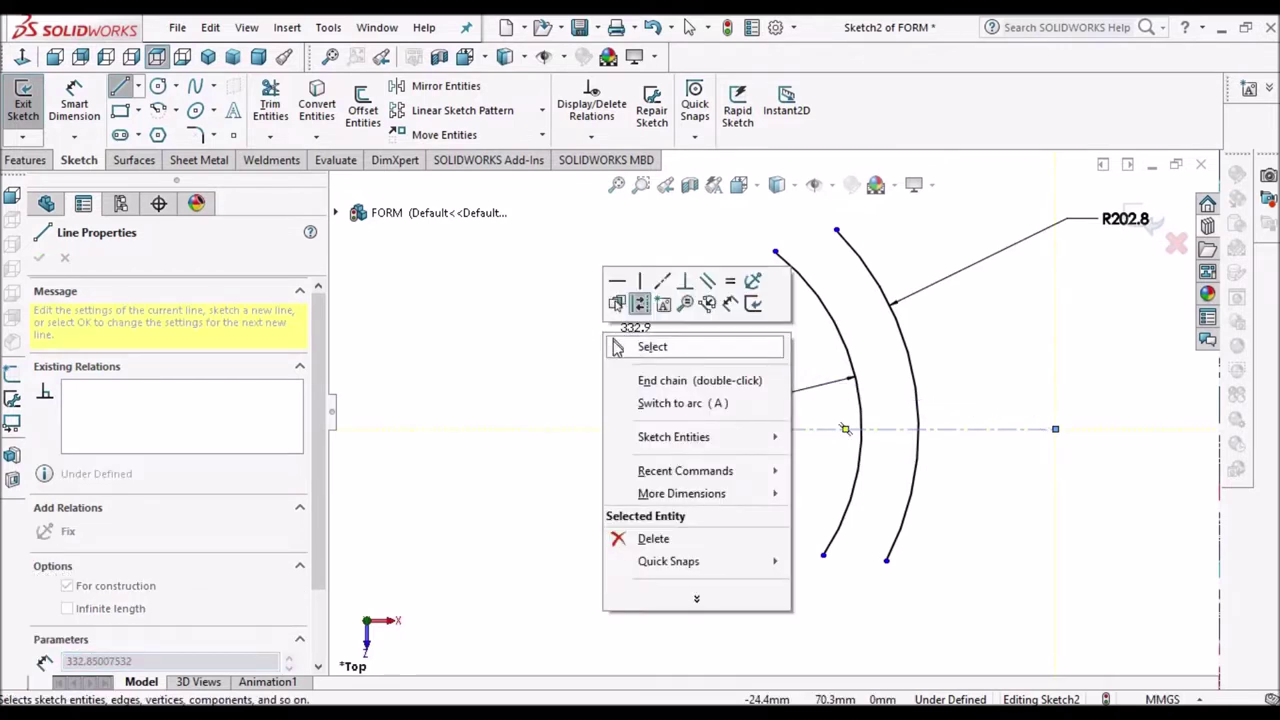
pyautogui.click(640, 346)
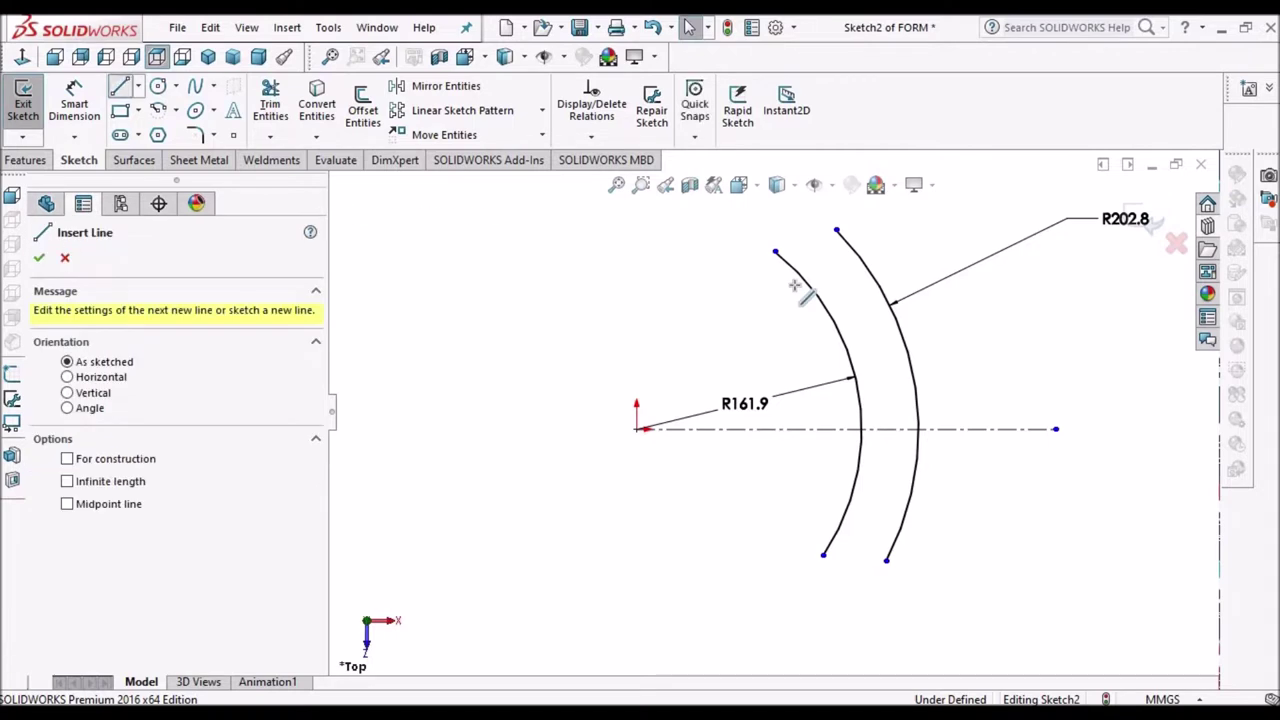
# - Draw a horizontal line across both arcs near their upper ends, about 104 mm above the centreline
pyautogui.click(922, 283)
pyautogui.click(922, 283)
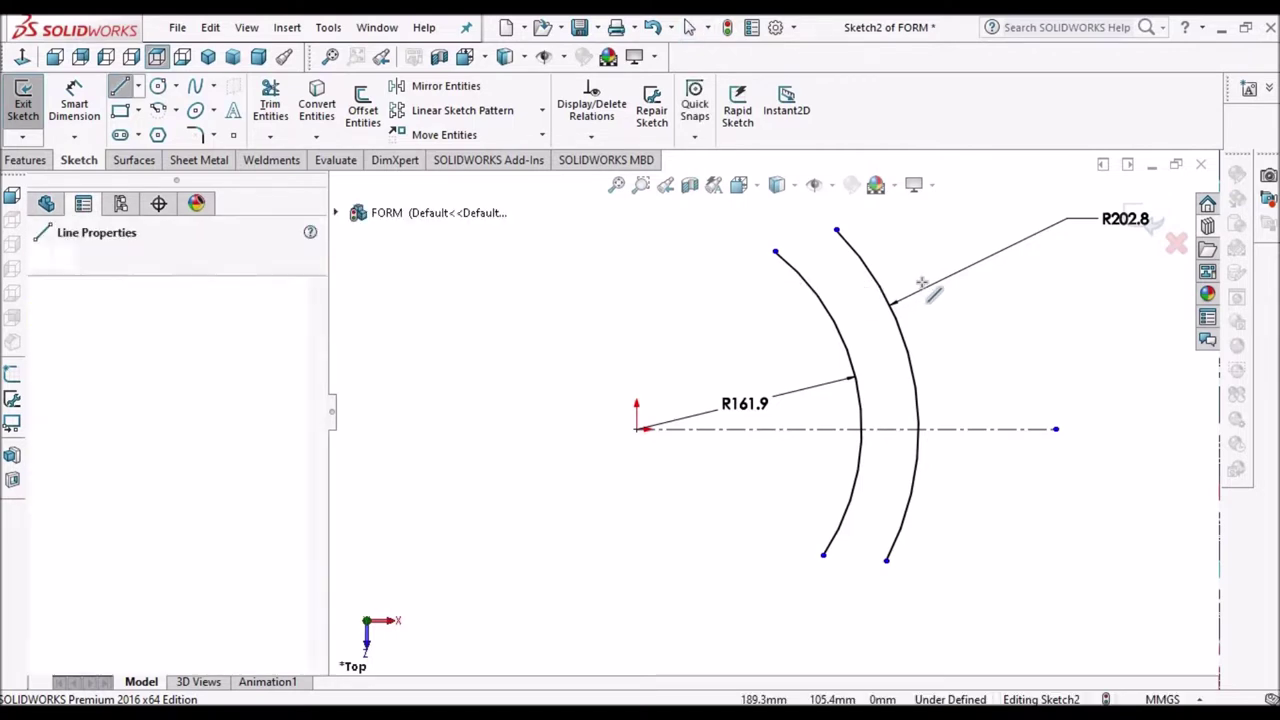
pyautogui.rightClick(650, 296)
pyautogui.click(662, 303)
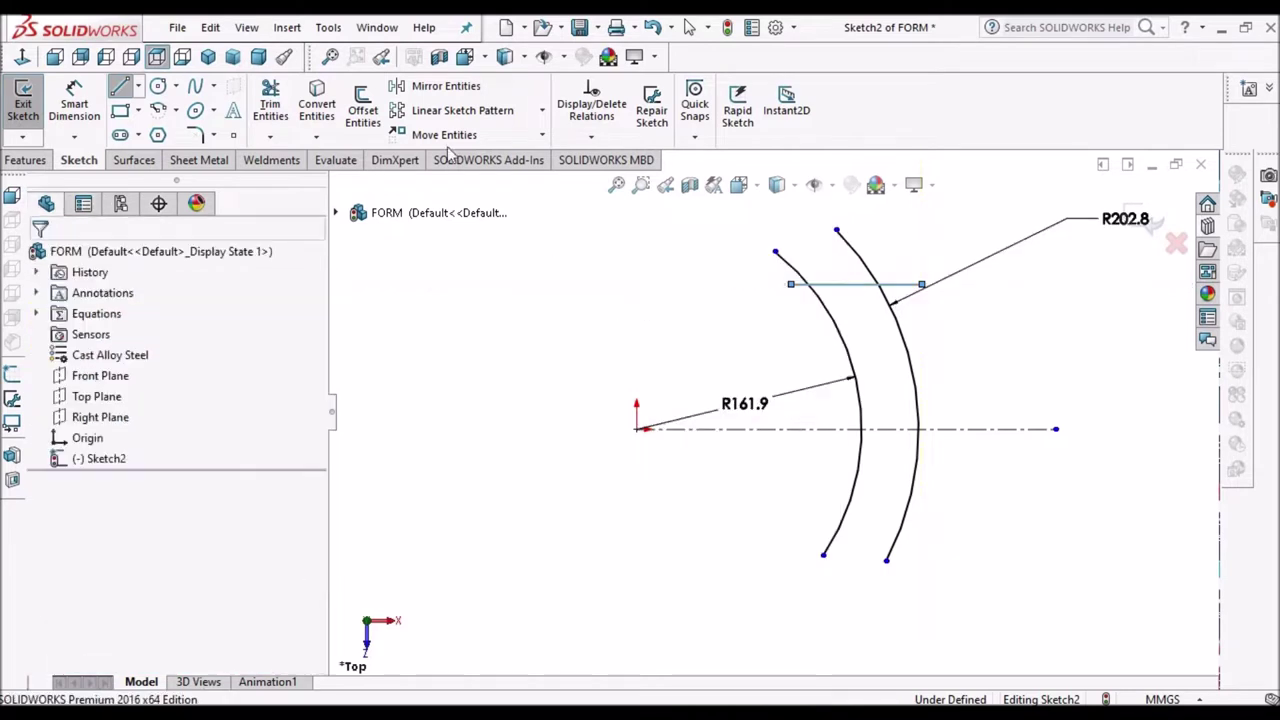
# - Mirror the upper horizontal line about the centreline, keeping the original
pyautogui.click(446, 87)
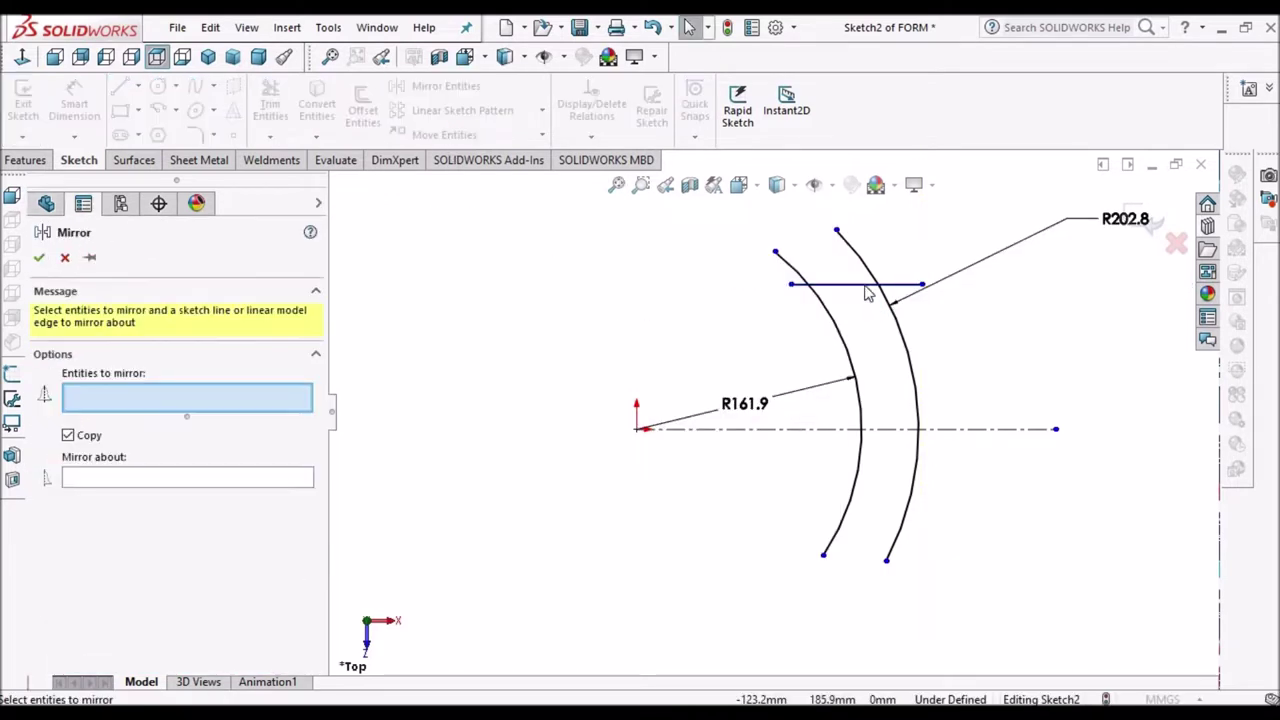
pyautogui.click(865, 288)
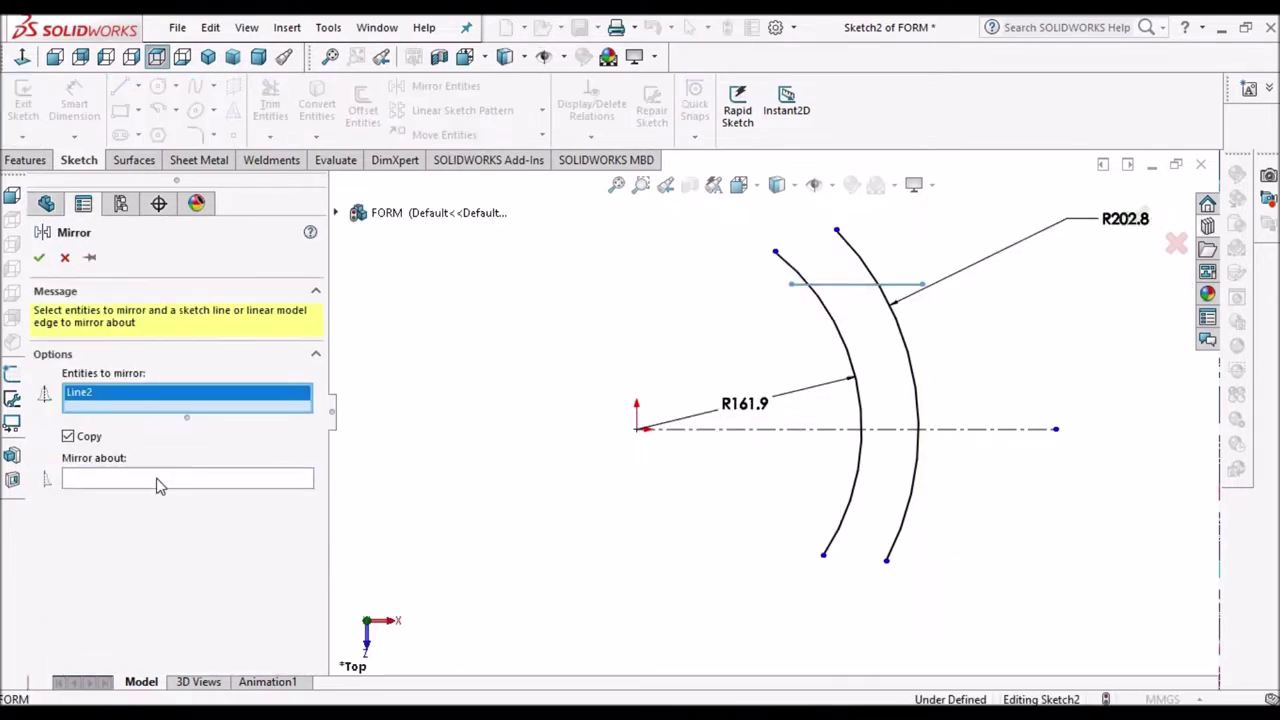
pyautogui.click(1033, 438)
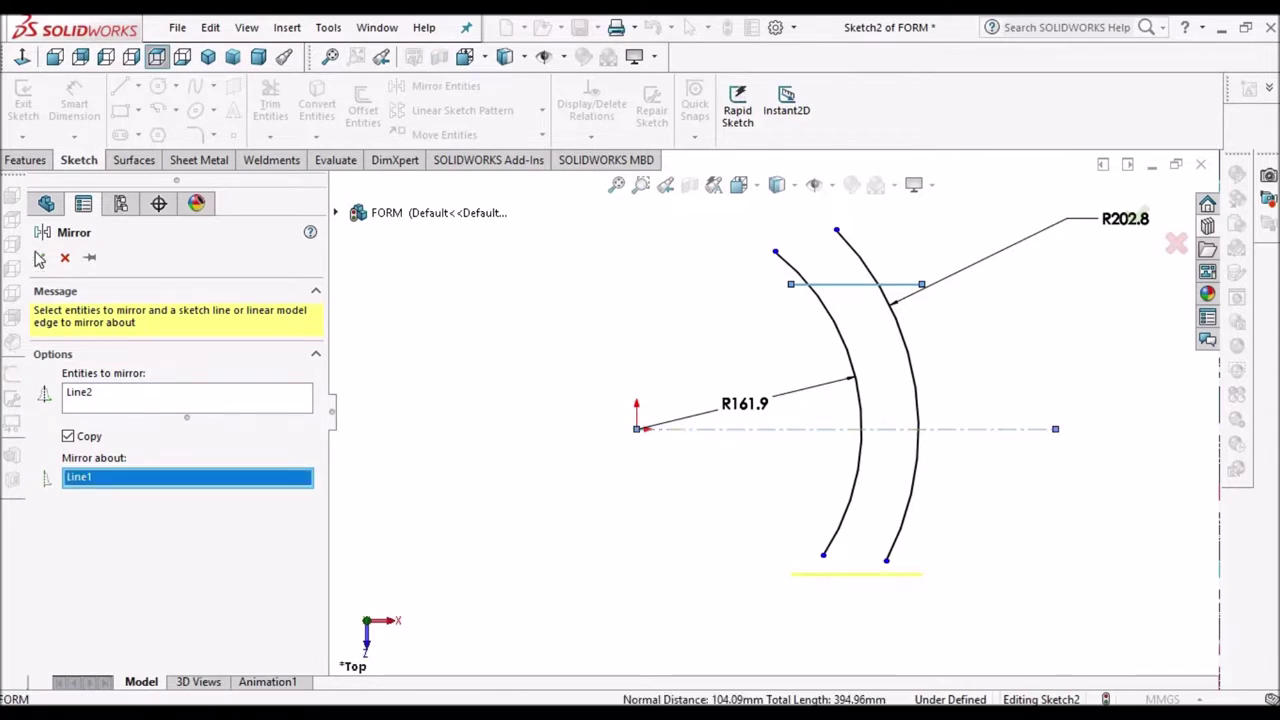
pyautogui.press('Return')
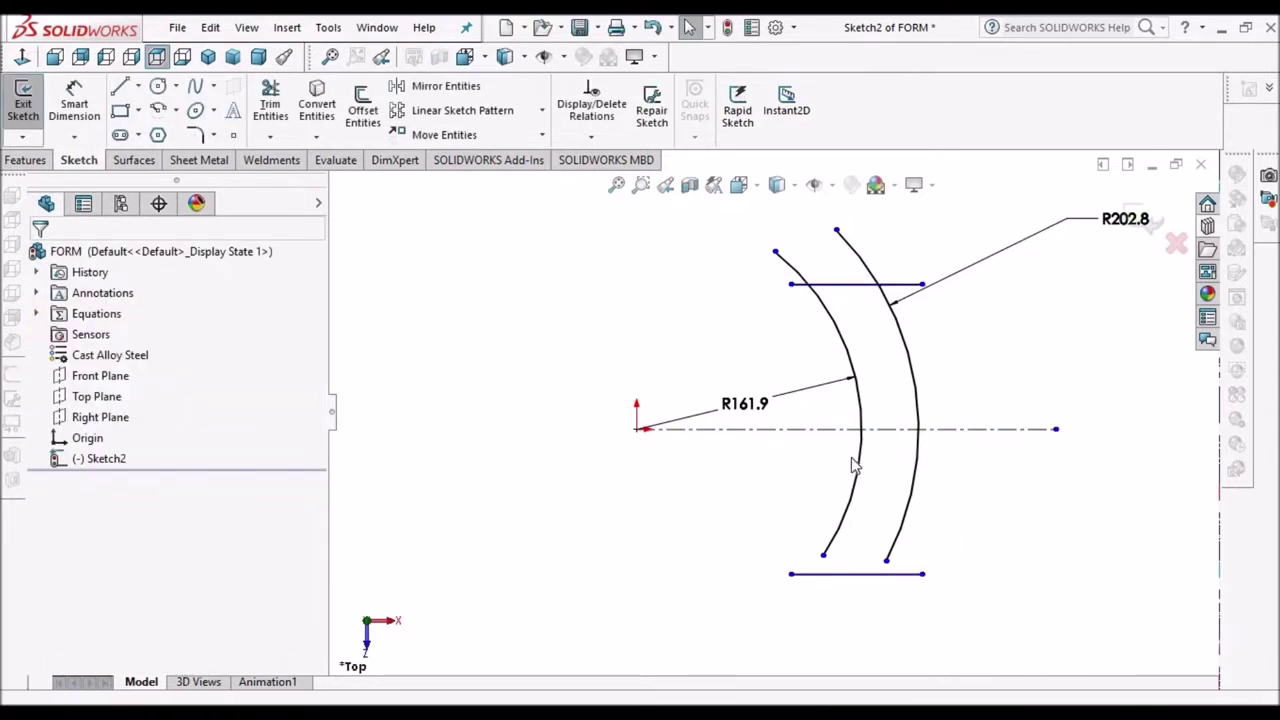
# - Trim both arcs and the upper and lower horizontal lines to corners, forming a closed curved profile
pyautogui.click(270, 104)
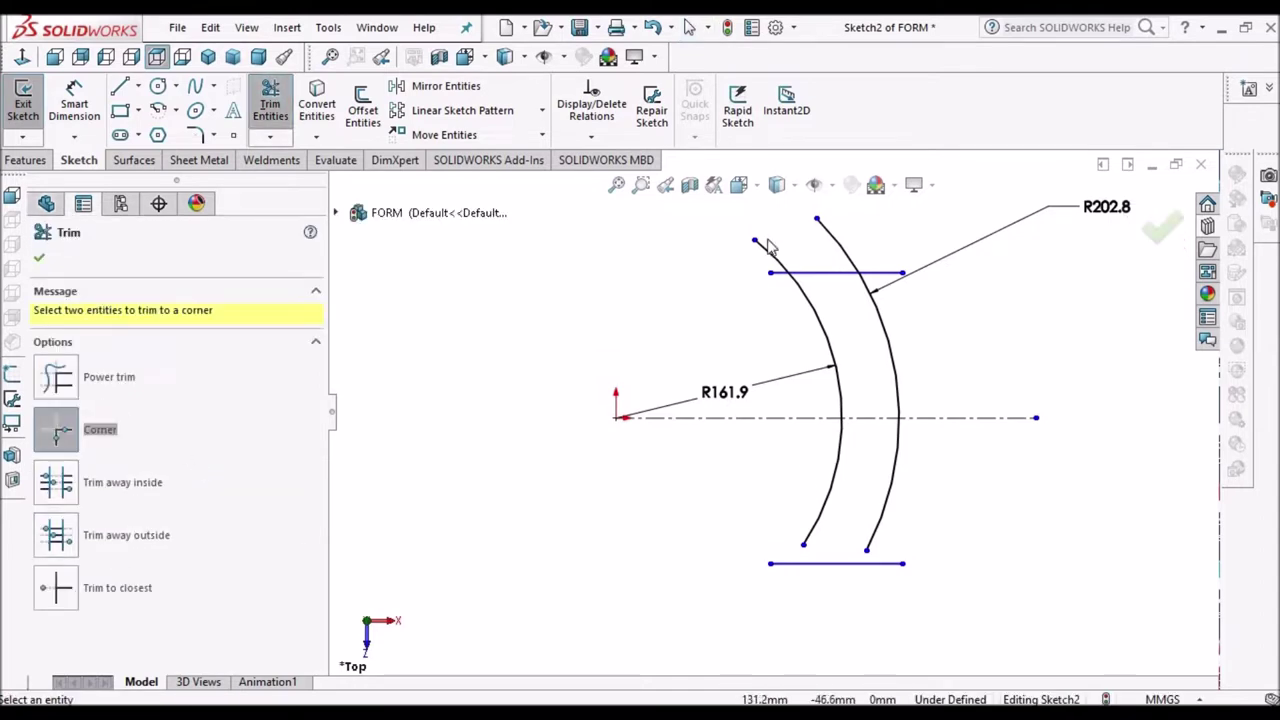
pyautogui.click(808, 274)
pyautogui.click(806, 295)
pyautogui.click(833, 273)
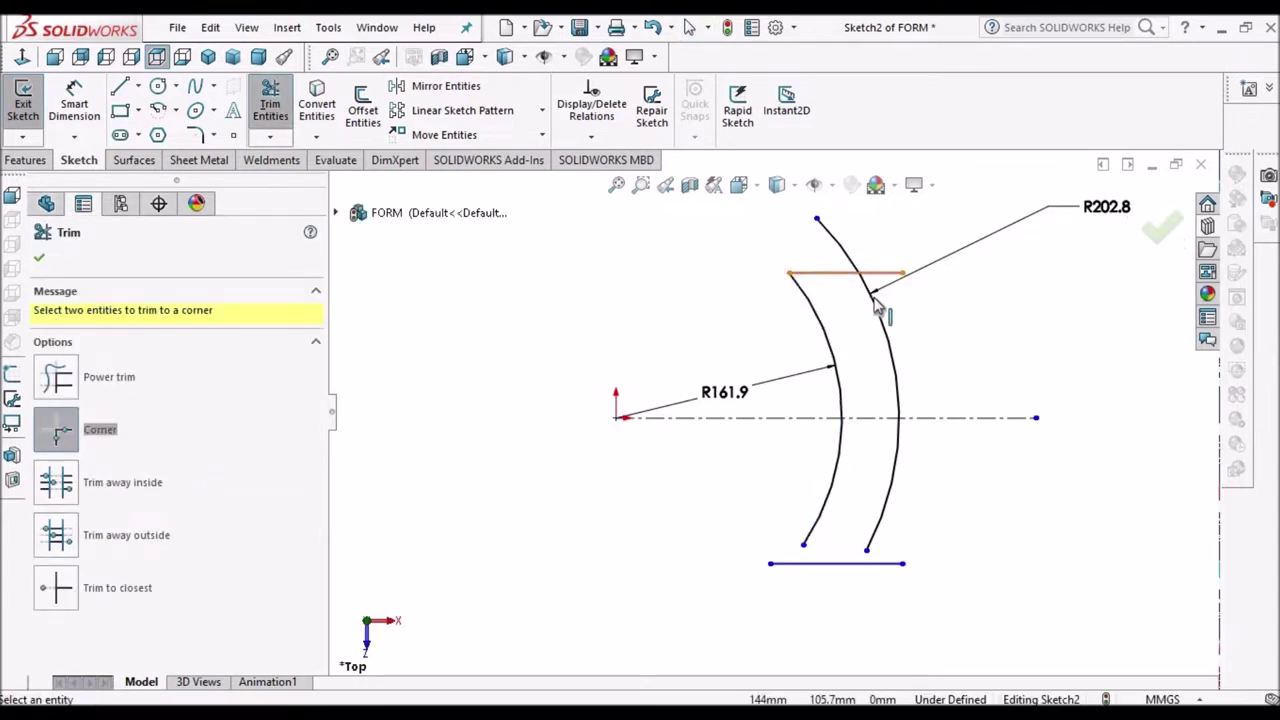
pyautogui.click(885, 323)
pyautogui.click(860, 556)
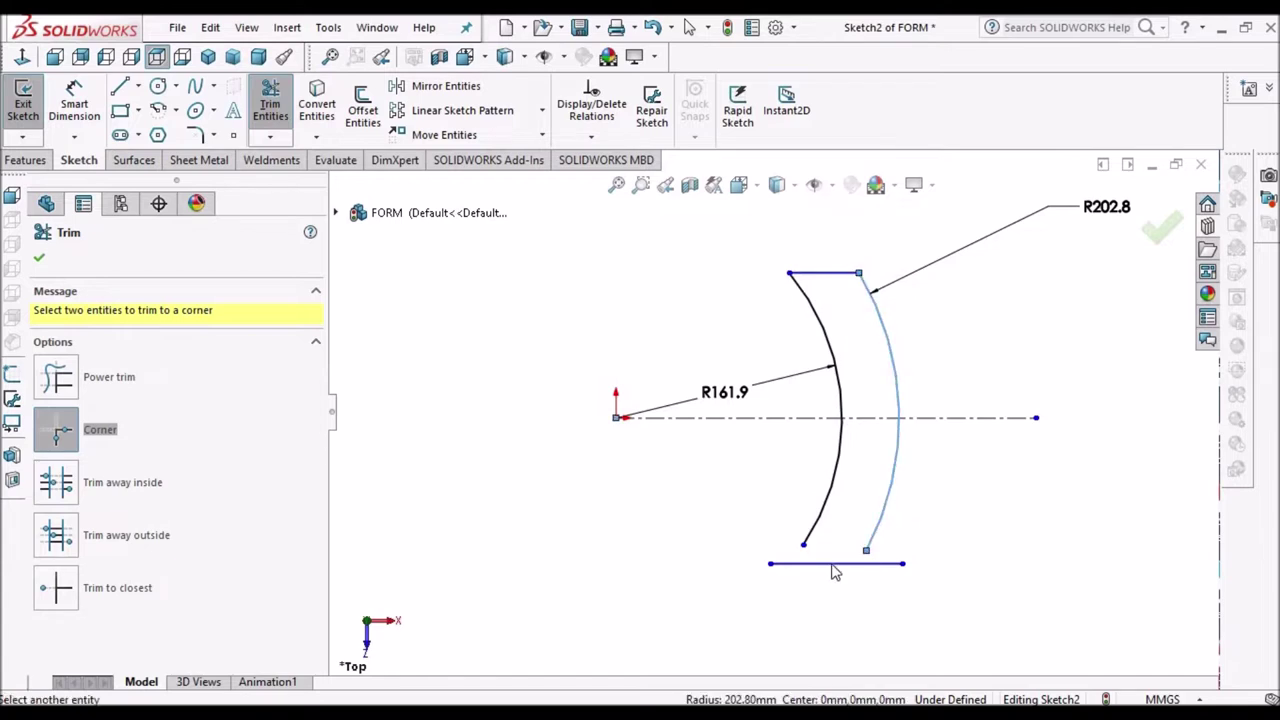
pyautogui.click(823, 563)
pyautogui.click(812, 530)
pyautogui.click(800, 563)
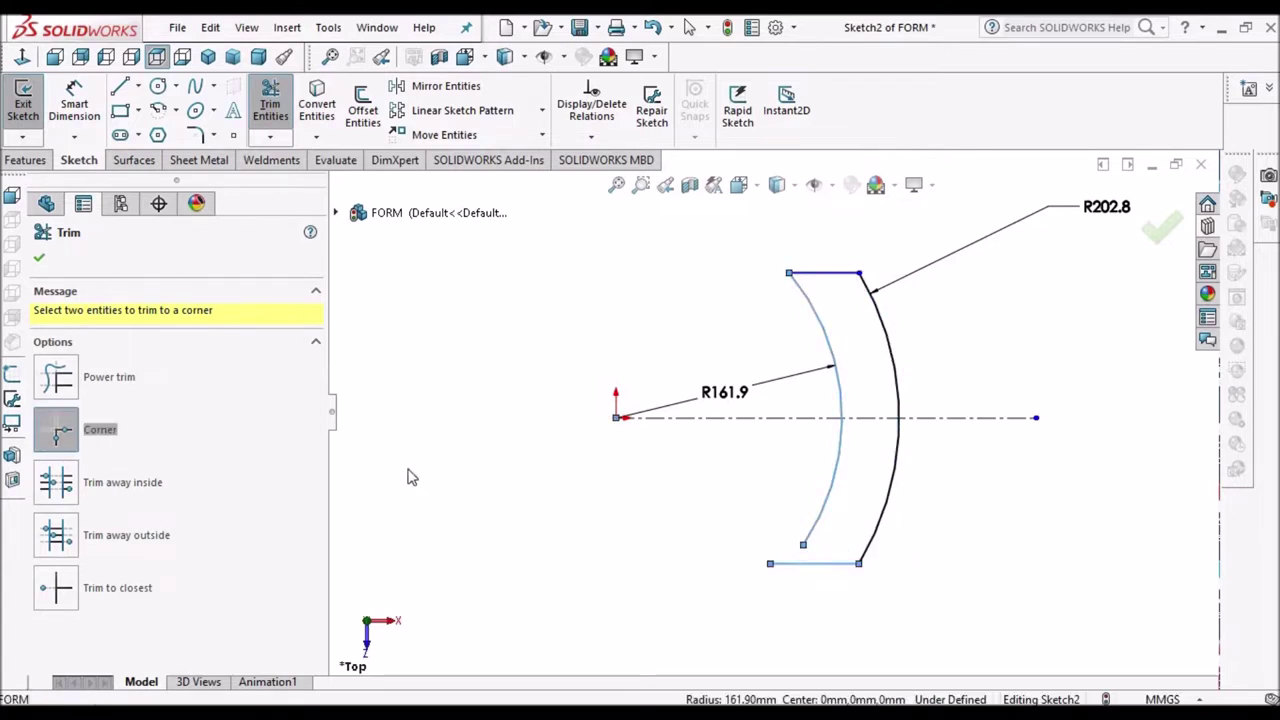
pyautogui.press('Escape')
# - Dimension the vertical distance between the two horizontal end lines and set it to 149.1 mm
pyautogui.click(74, 104)
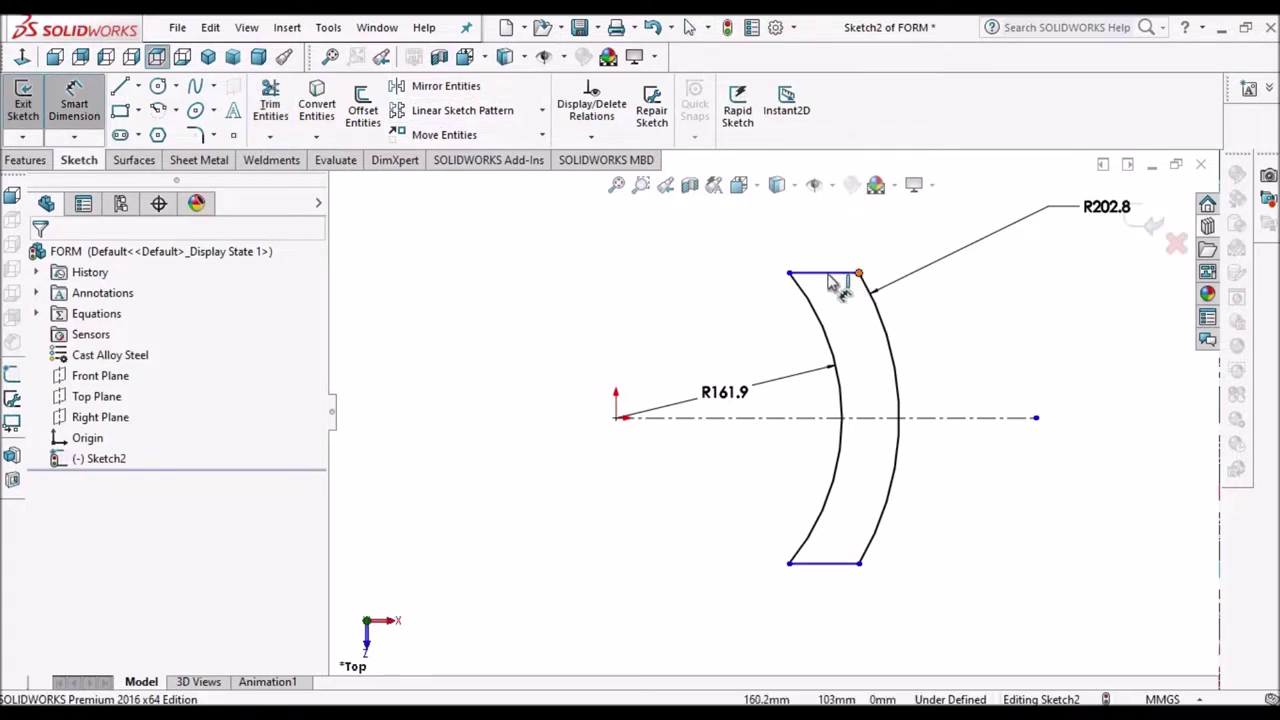
pyautogui.click(856, 566)
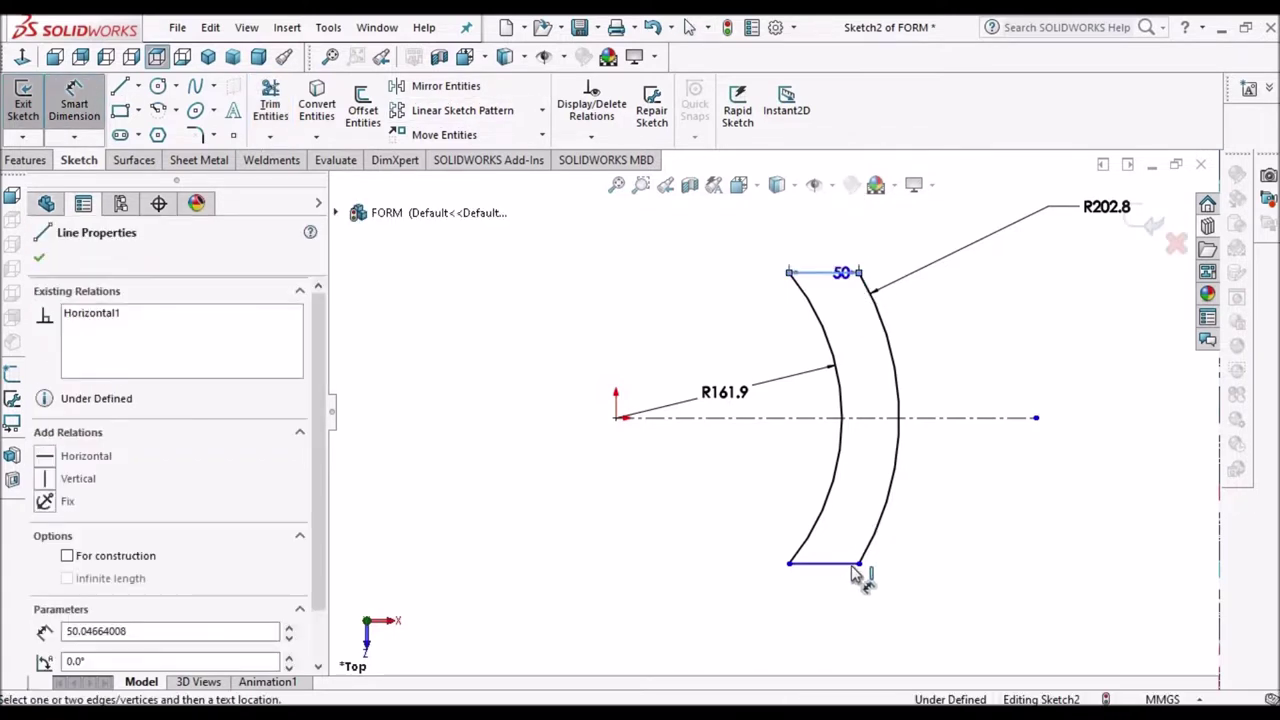
pyautogui.click(1120, 430)
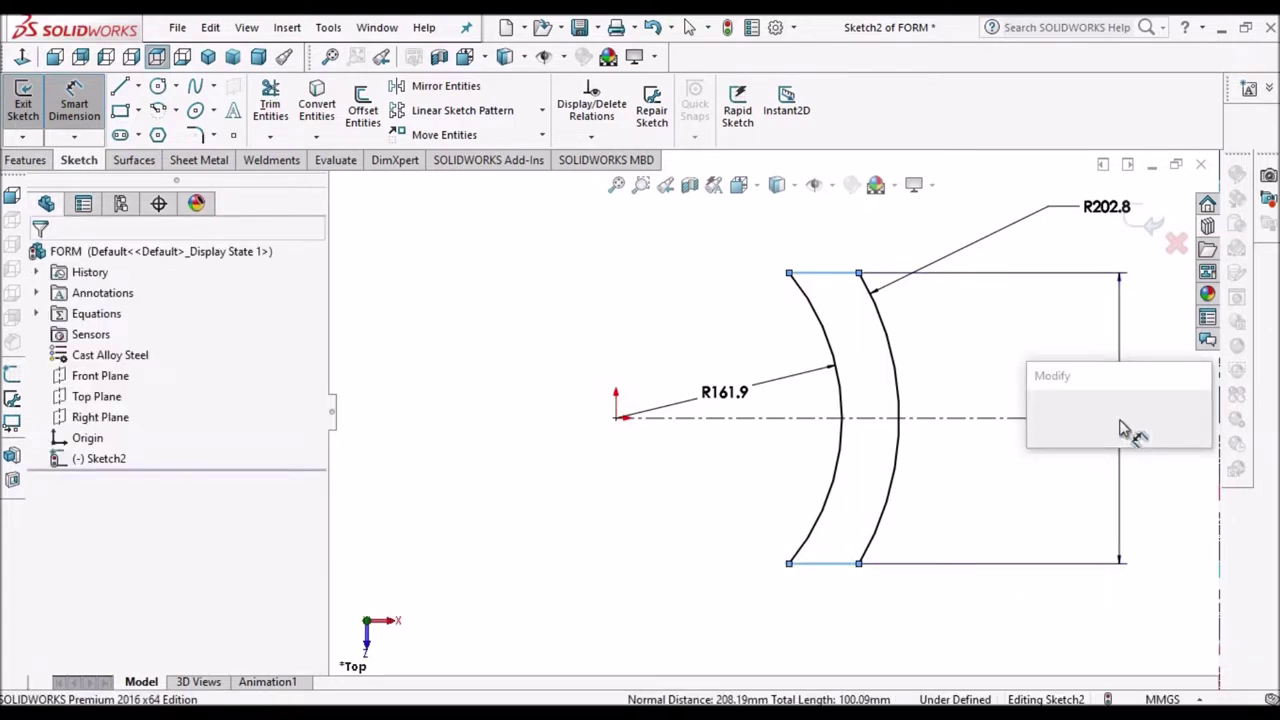
pyautogui.press('Escape')
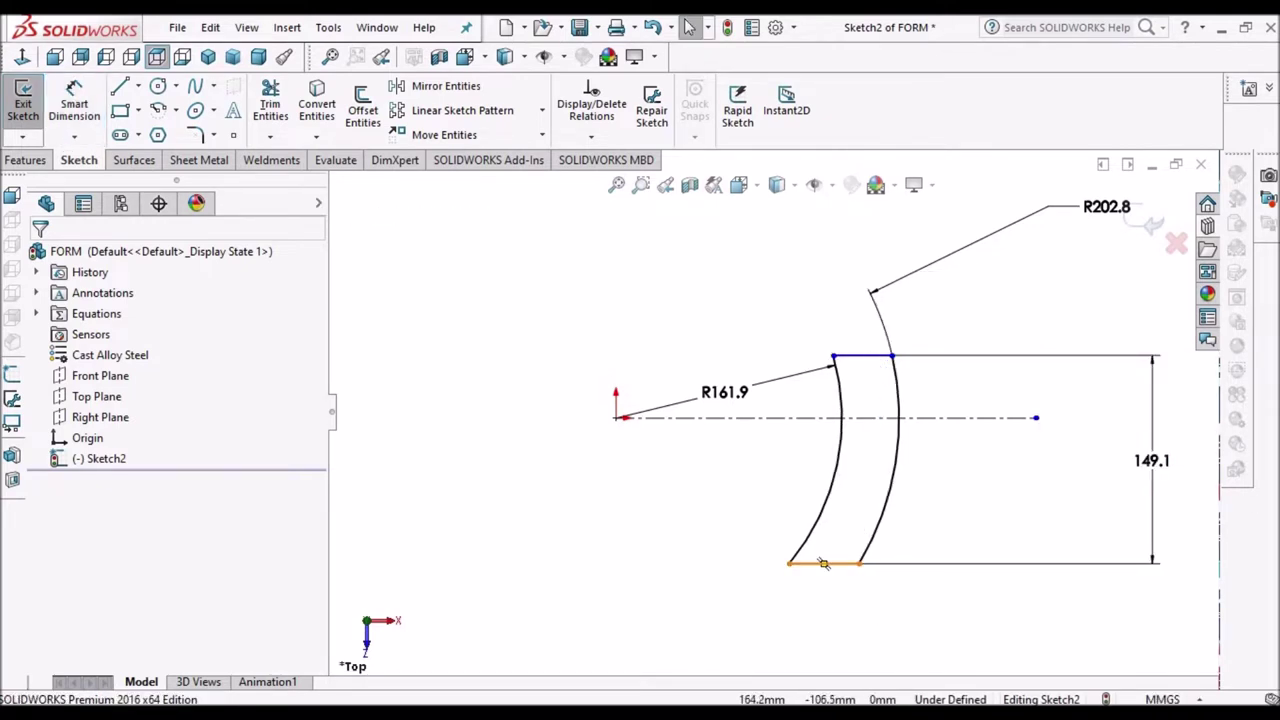
# - Add an Equal relation between the upper and lower horizontal end lines
pyautogui.click(875, 360)
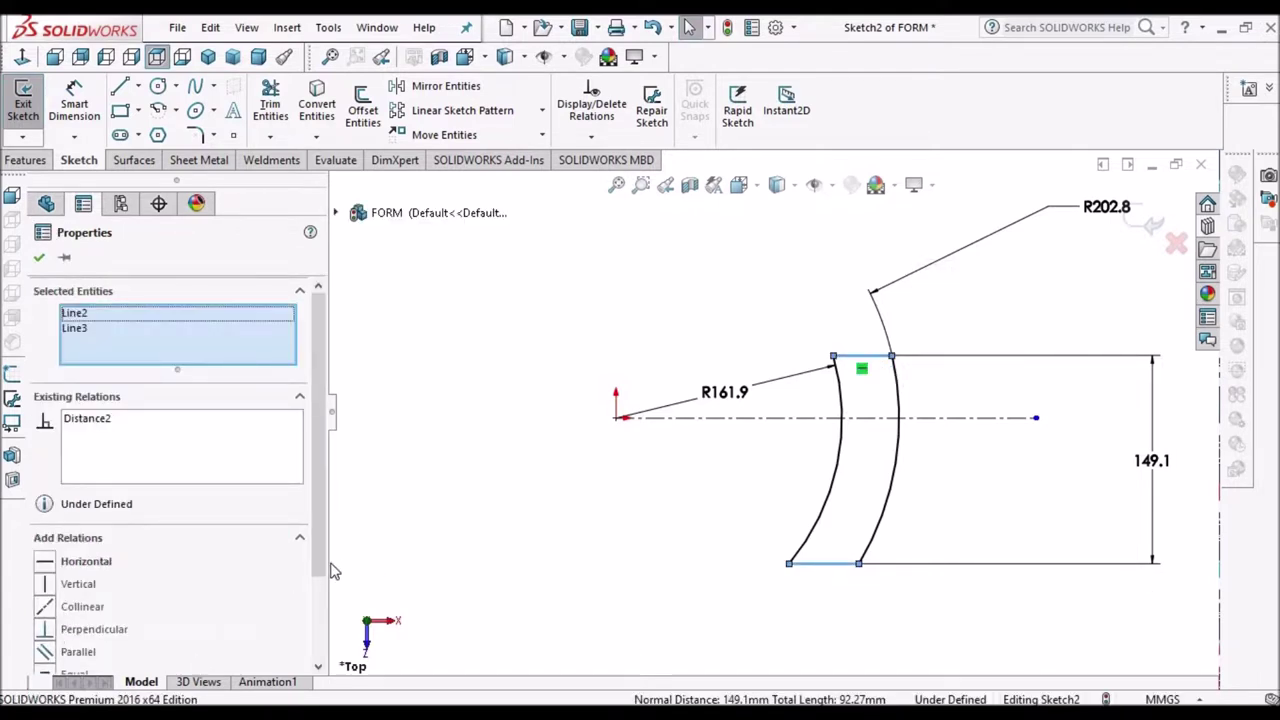
pyautogui.moveTo(322, 567); pyautogui.dragTo(323, 630)
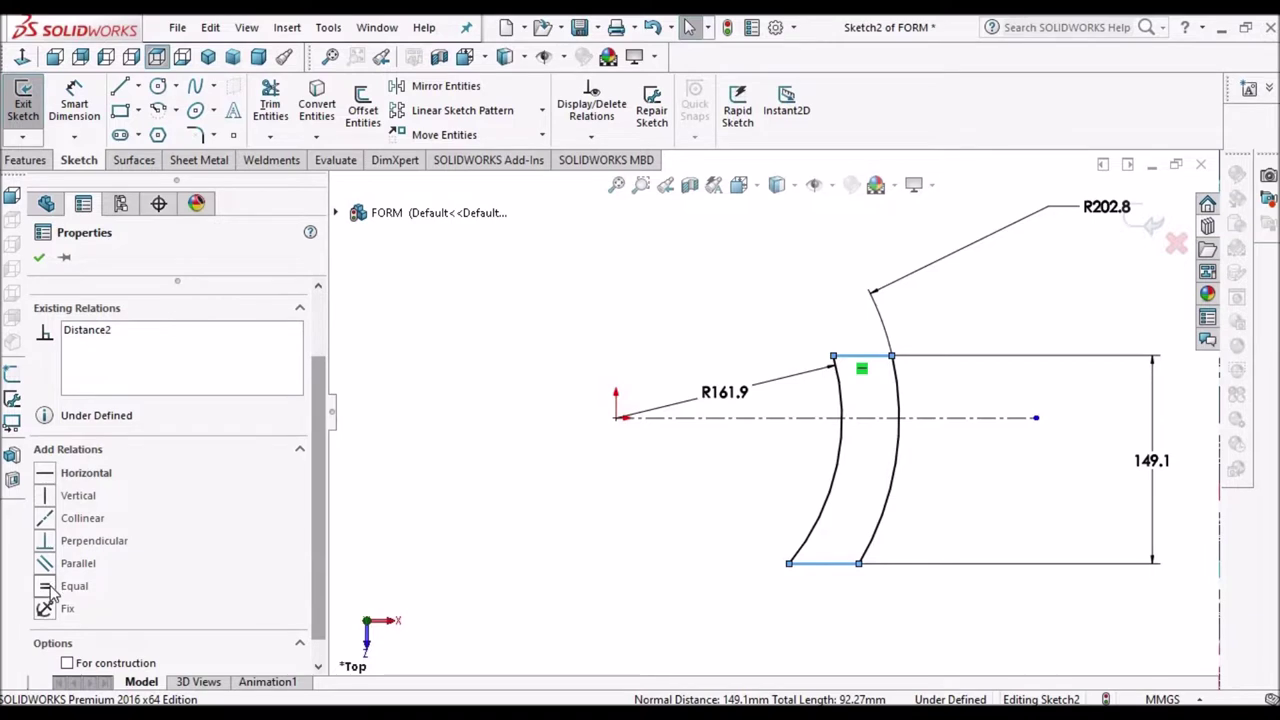
pyautogui.click(47, 591)
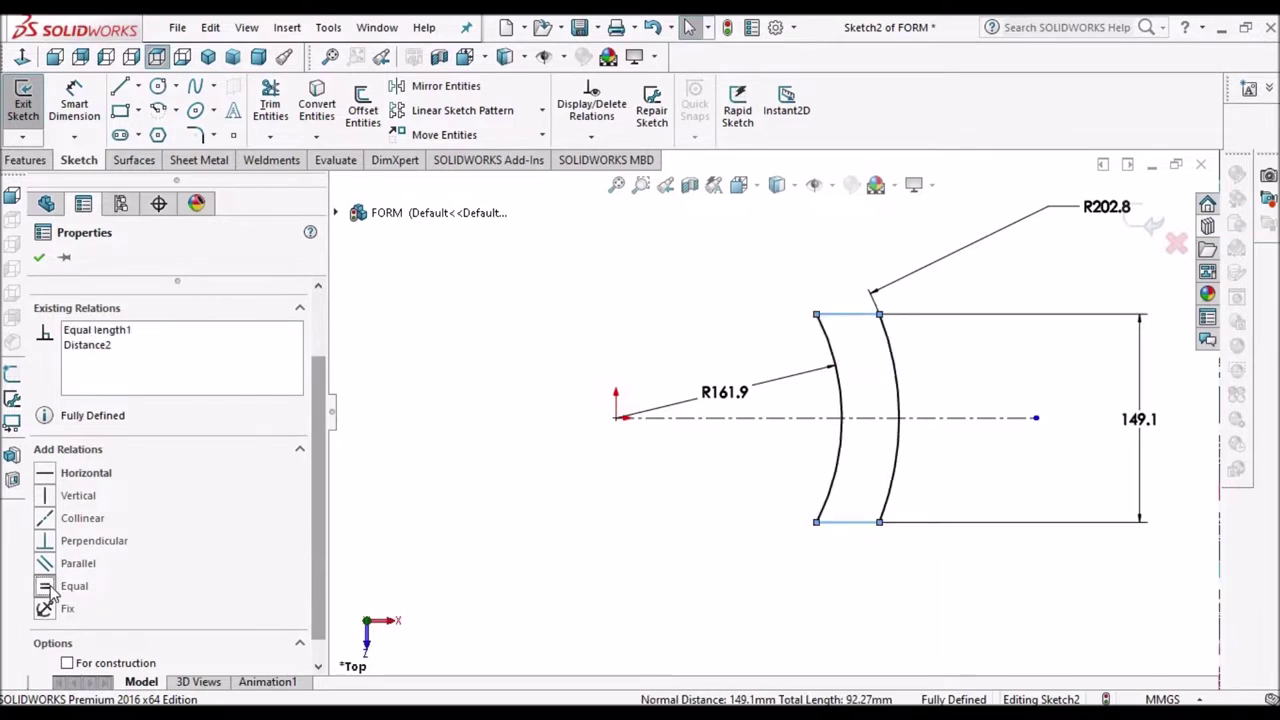
pyautogui.click(37, 261)
# - Apply 6 mm sketch fillets to the two corners where the inner arc meets the horizontal end lines
pyautogui.scroll(-2, 909, 435)
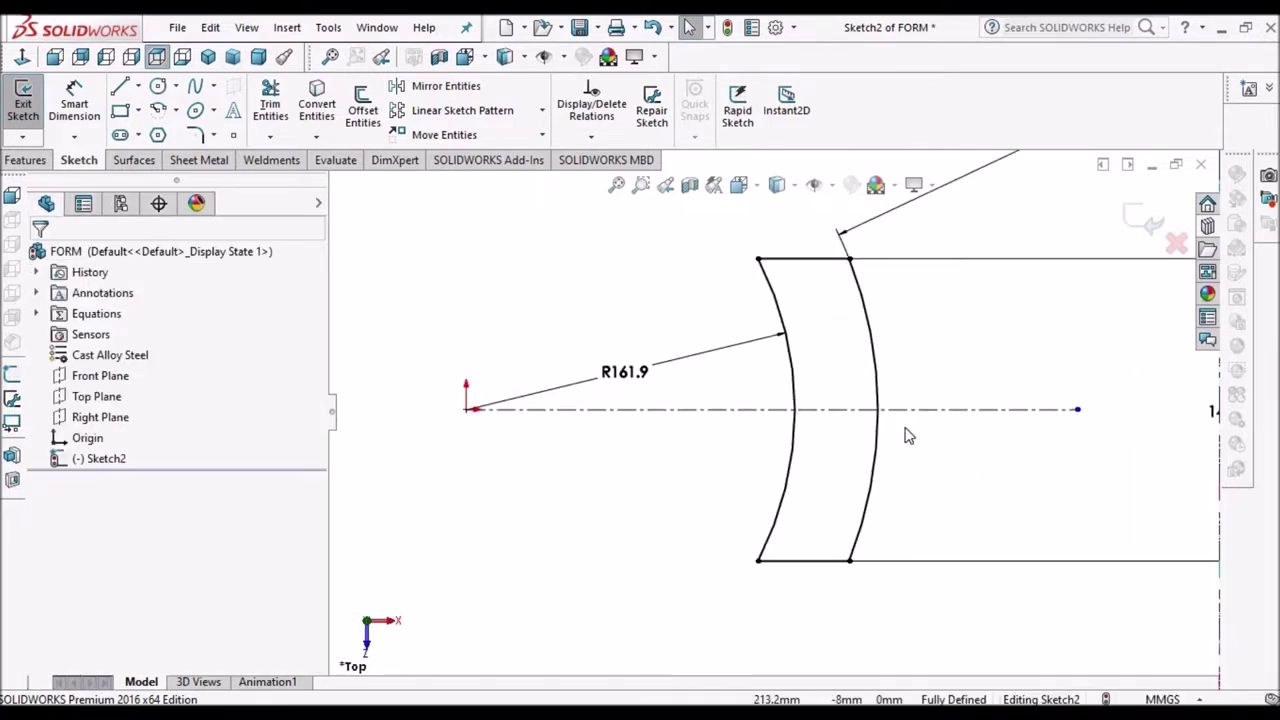
pyautogui.scroll(1, 717, 431)
pyautogui.scroll(-1, 766, 434)
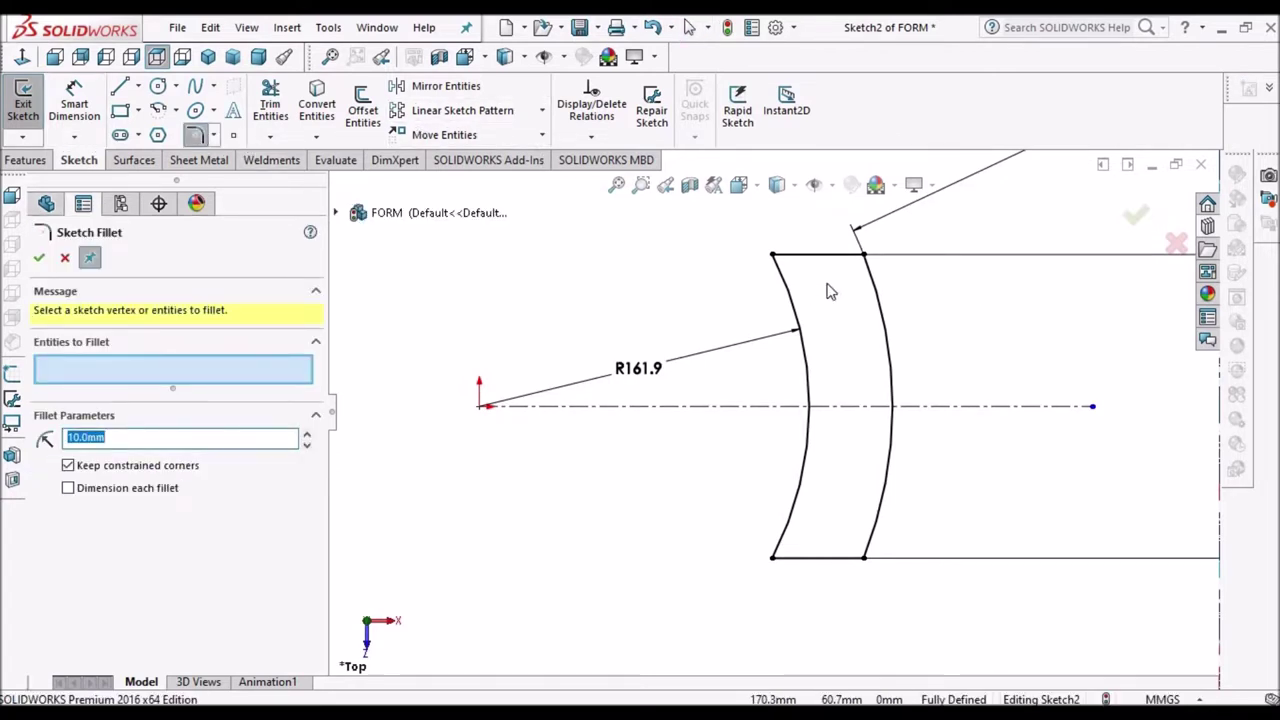
pyautogui.scroll(-1, 832, 268)
pyautogui.click(796, 255)
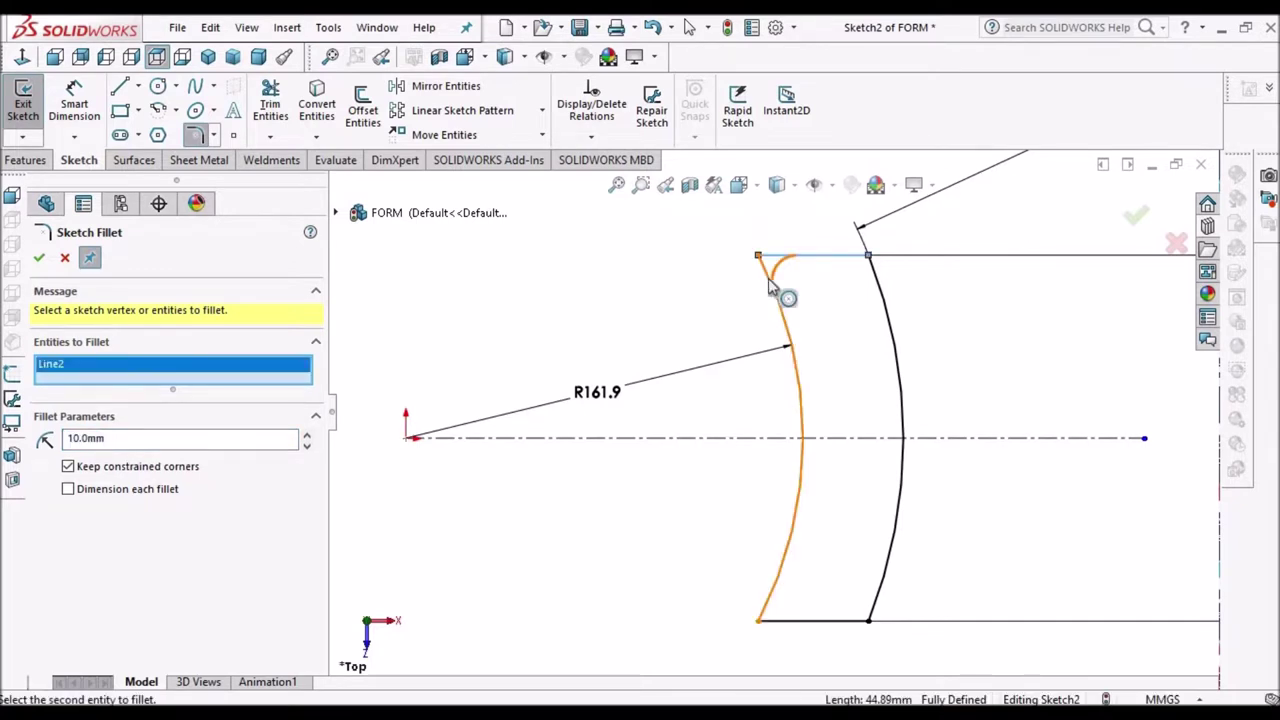
pyautogui.click(769, 282)
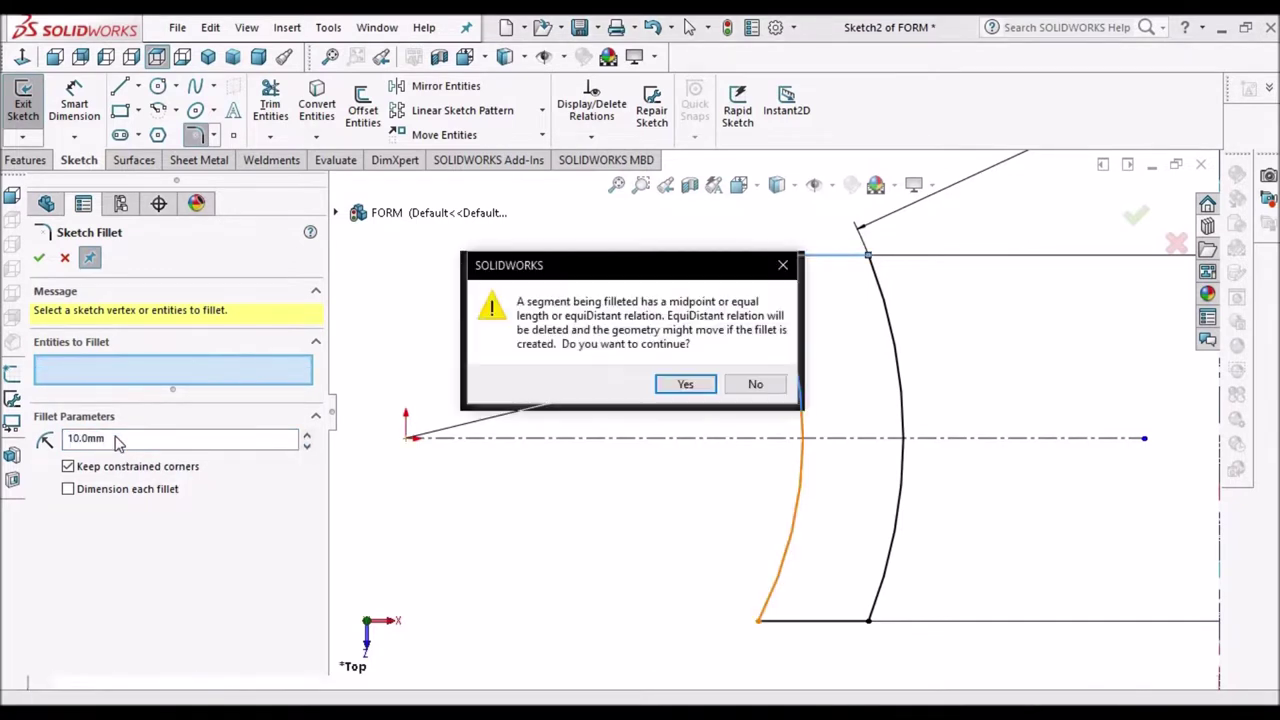
pyautogui.click(683, 386)
pyautogui.click(133, 440)
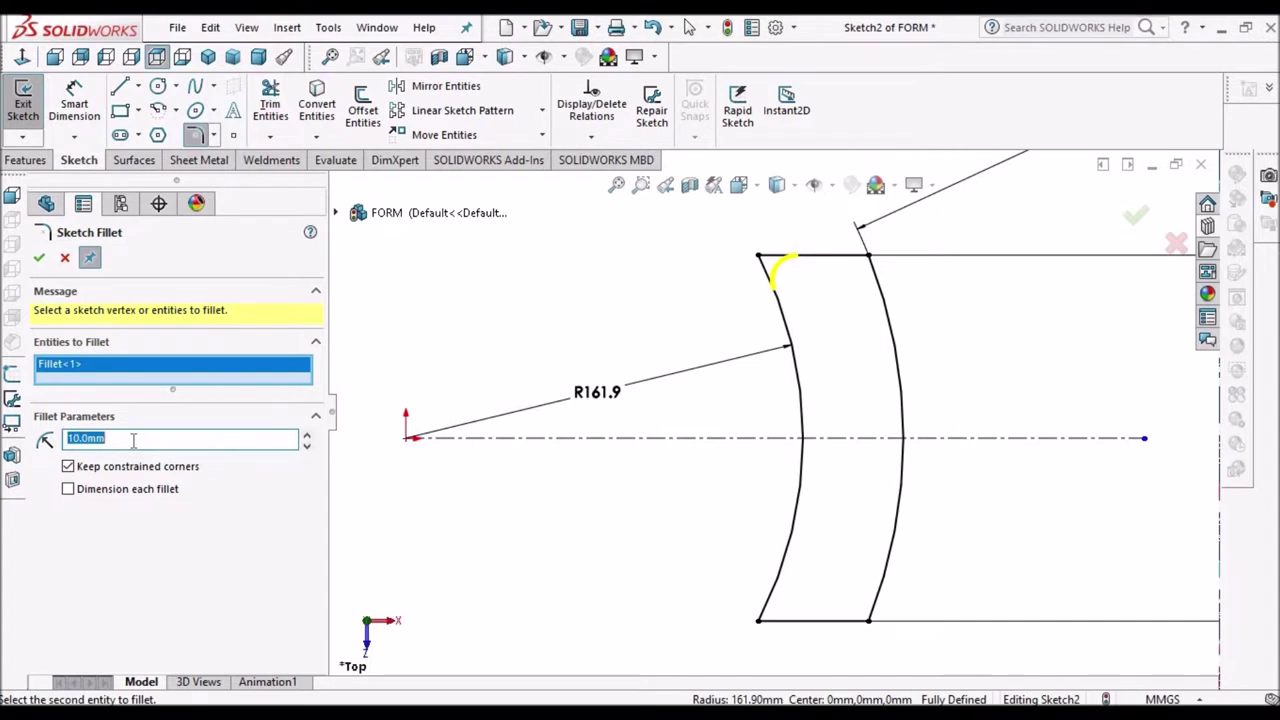
pyautogui.click(776, 600)
pyautogui.click(800, 625)
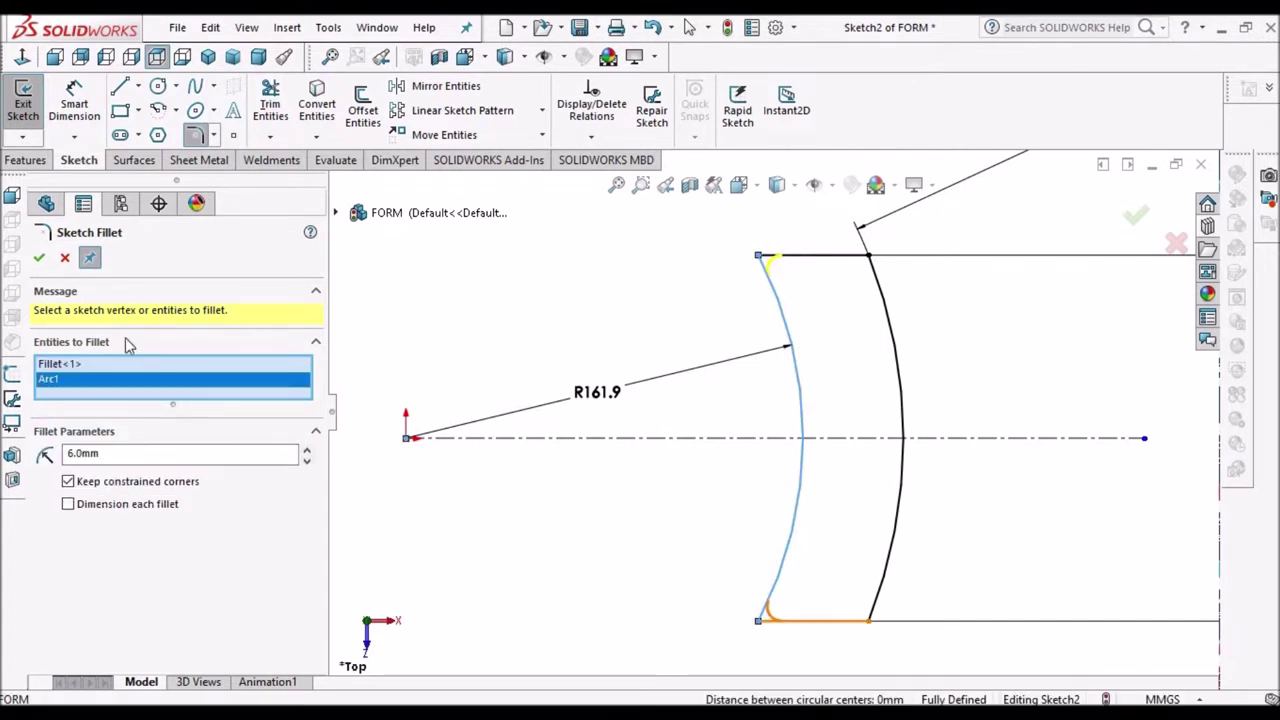
pyautogui.click(685, 386)
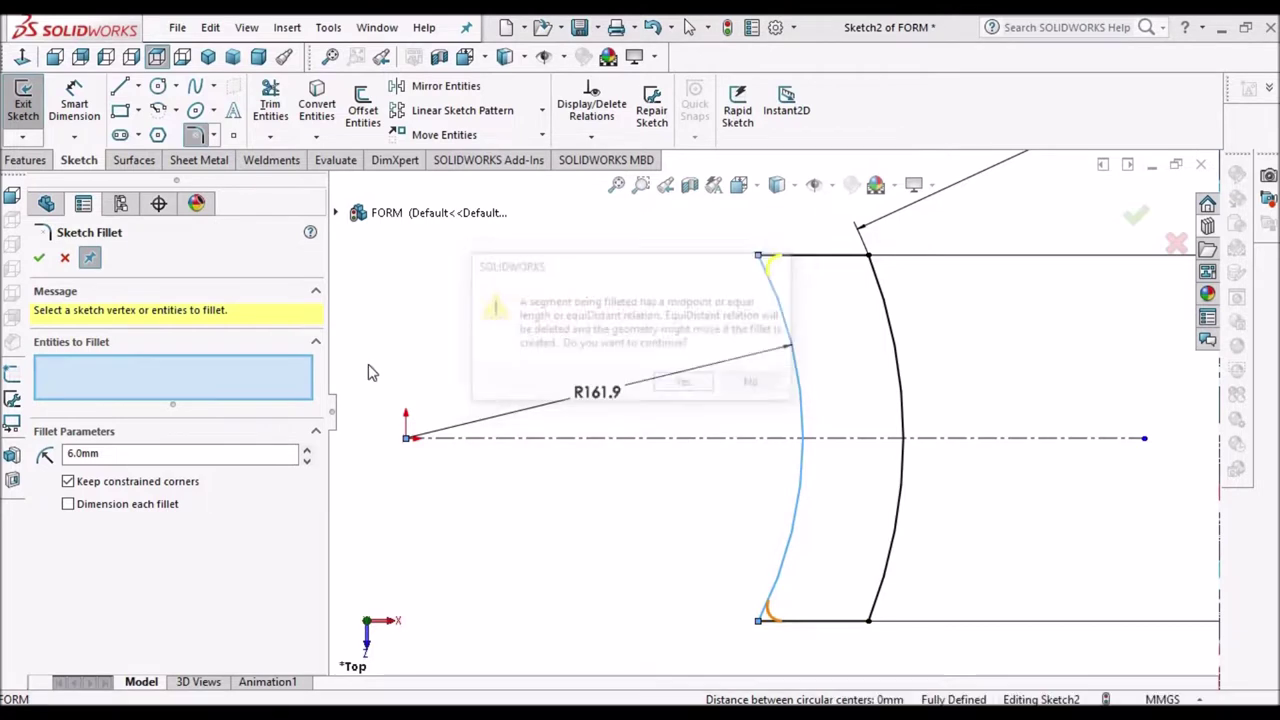
pyautogui.rightClick(628, 560)
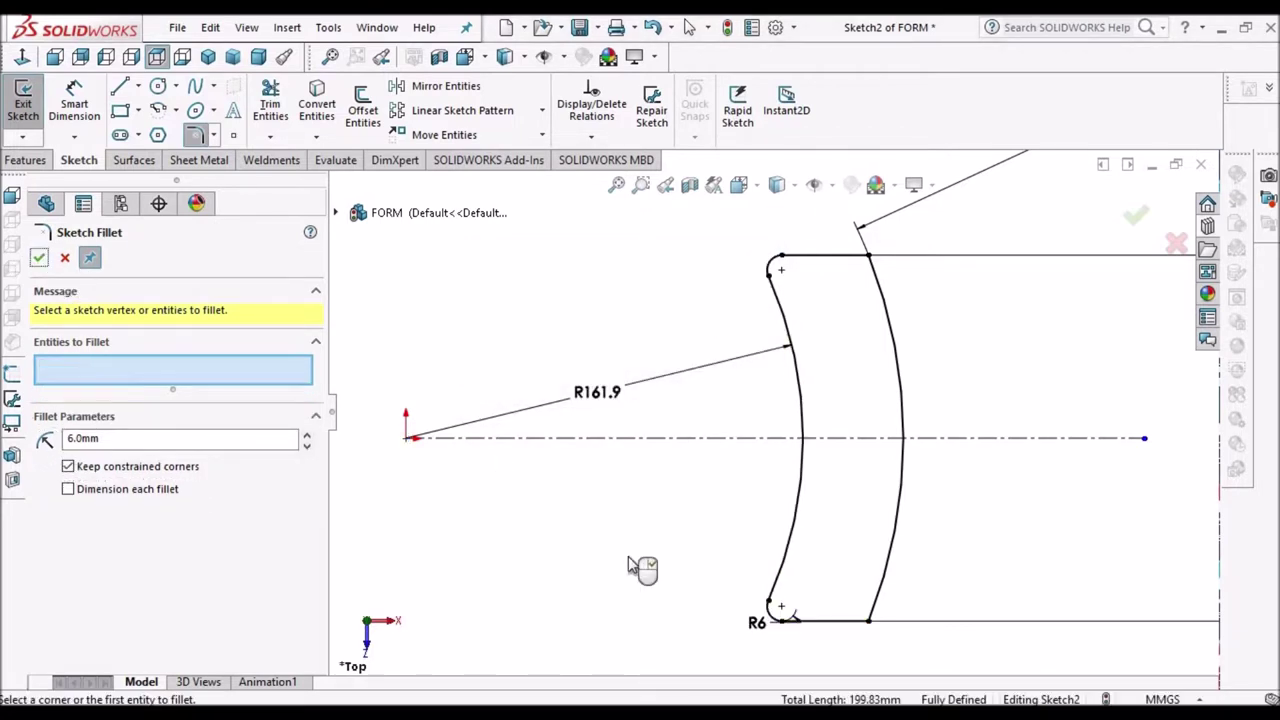
# - Apply 10 mm sketch fillets to the two corners where the outer arc meets the horizontal end lines
pyautogui.doubleClick(178, 438)
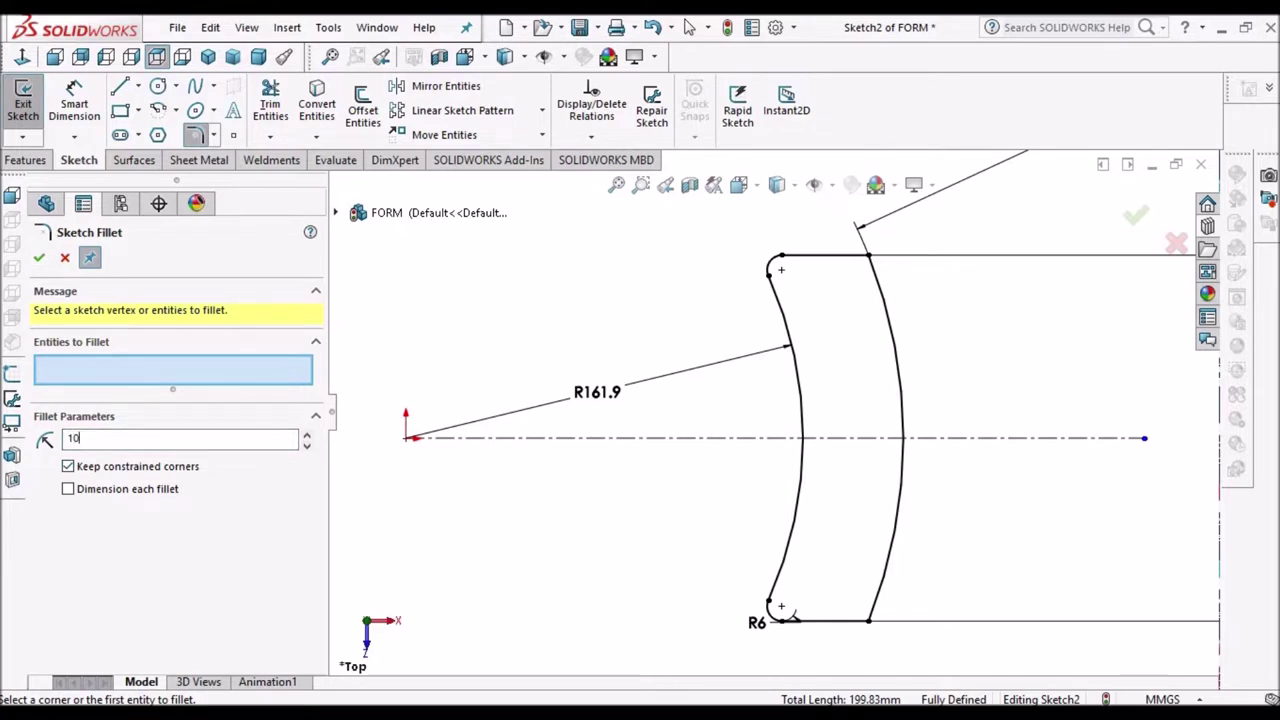
pyautogui.press('Return')
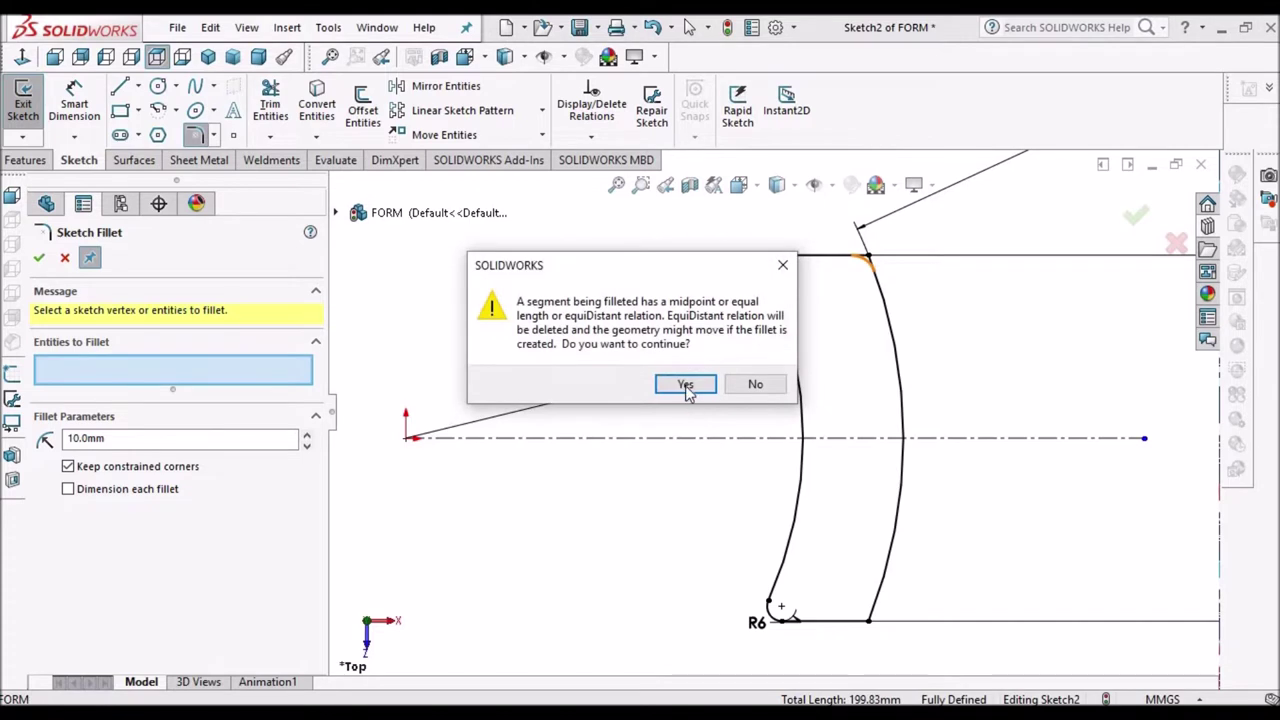
pyautogui.press('Return')
pyautogui.click(868, 620)
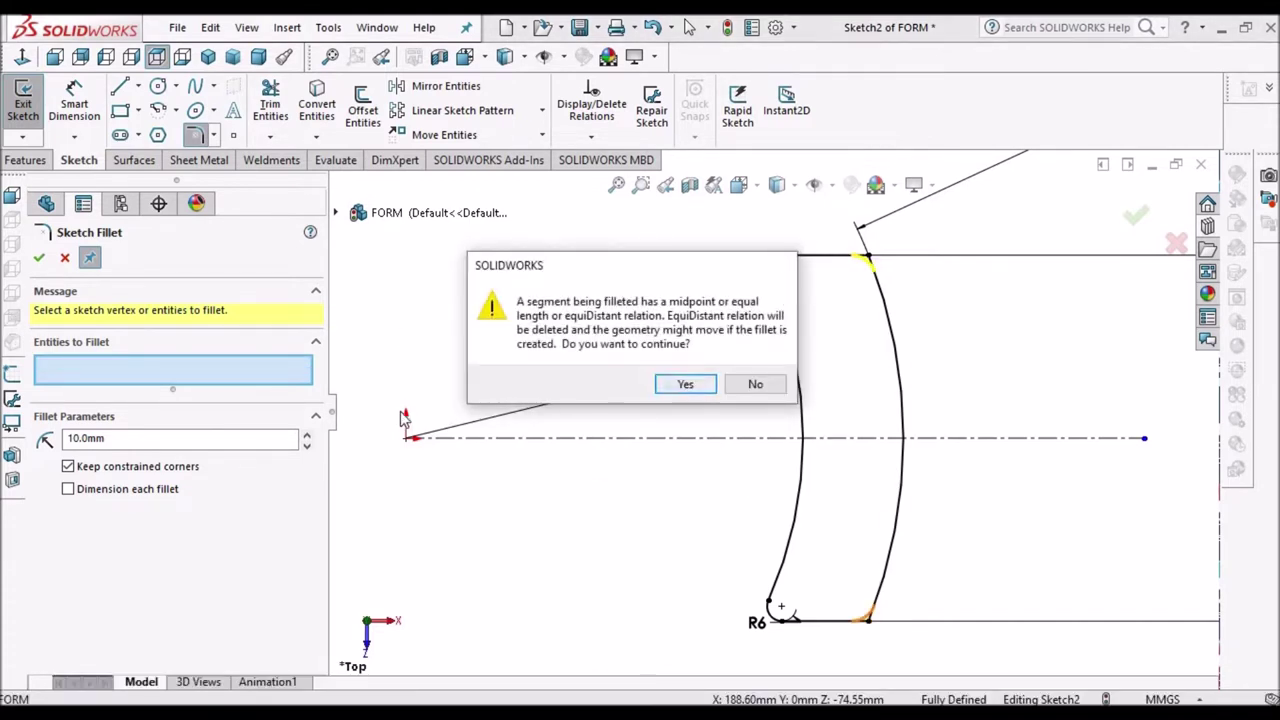
pyautogui.press('Return')
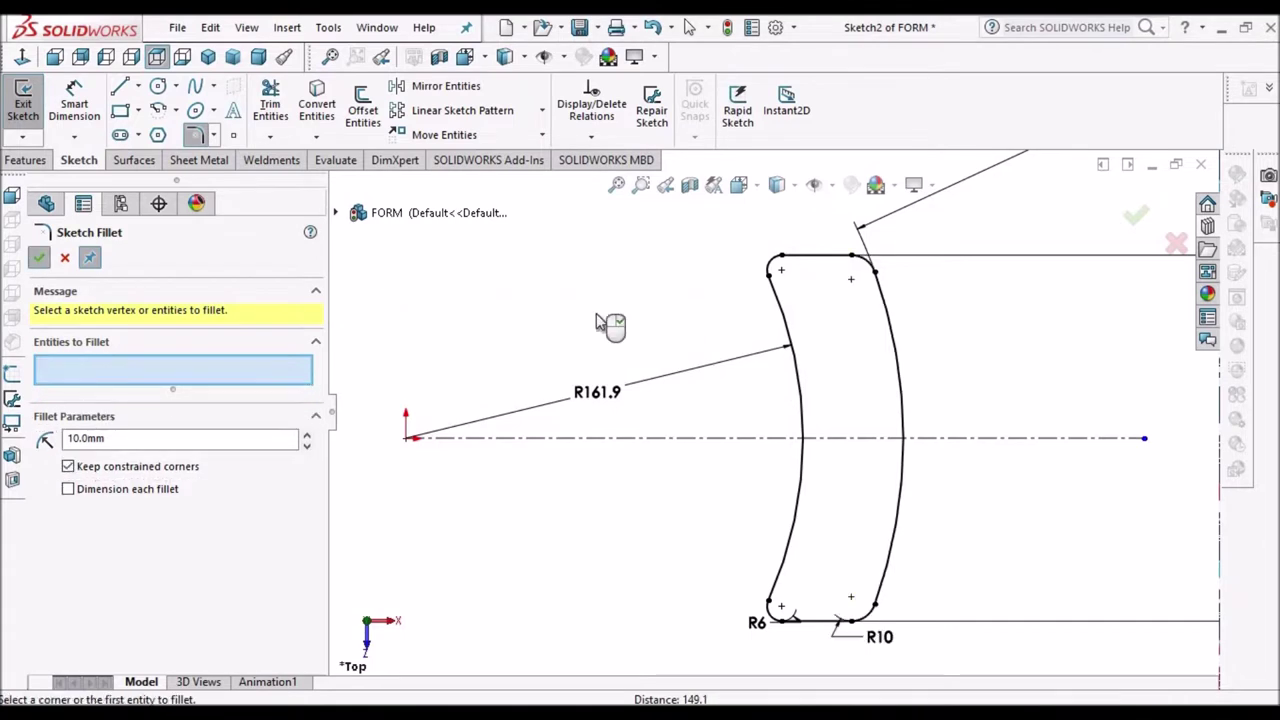
pyautogui.press('z')
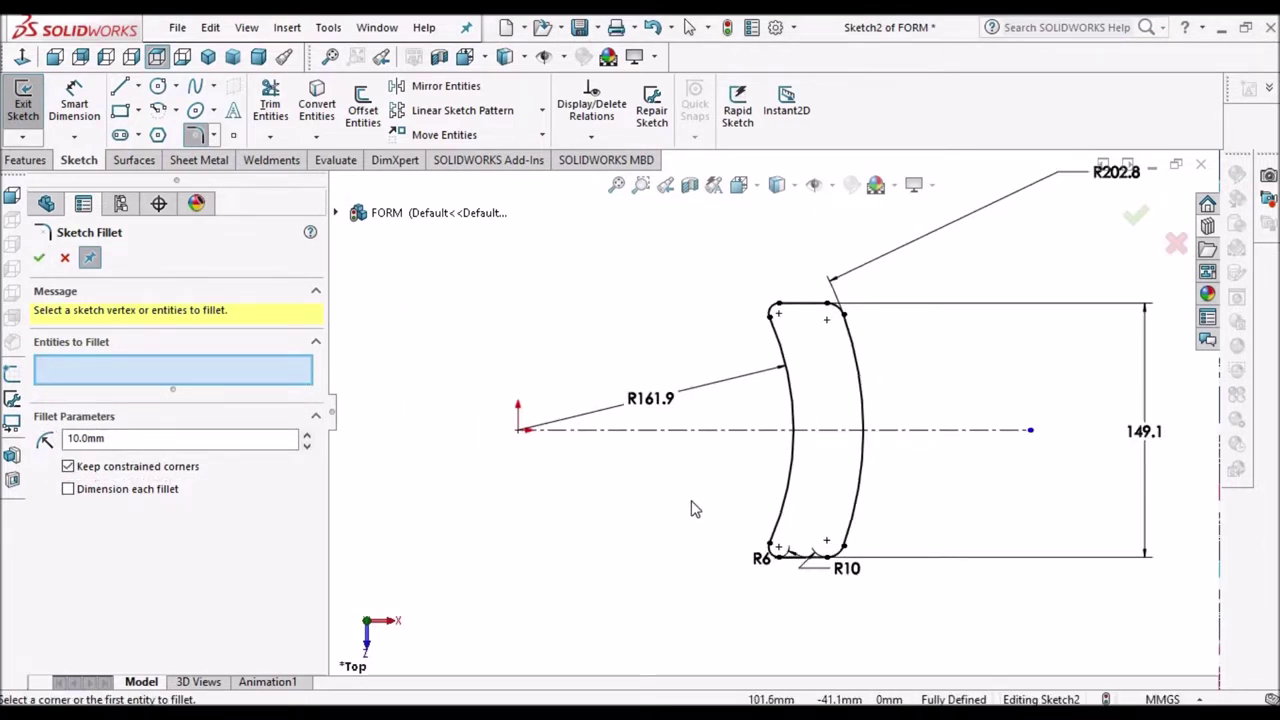
pyautogui.scroll(1, 691, 501)
pyautogui.scroll(-1, 648, 472)
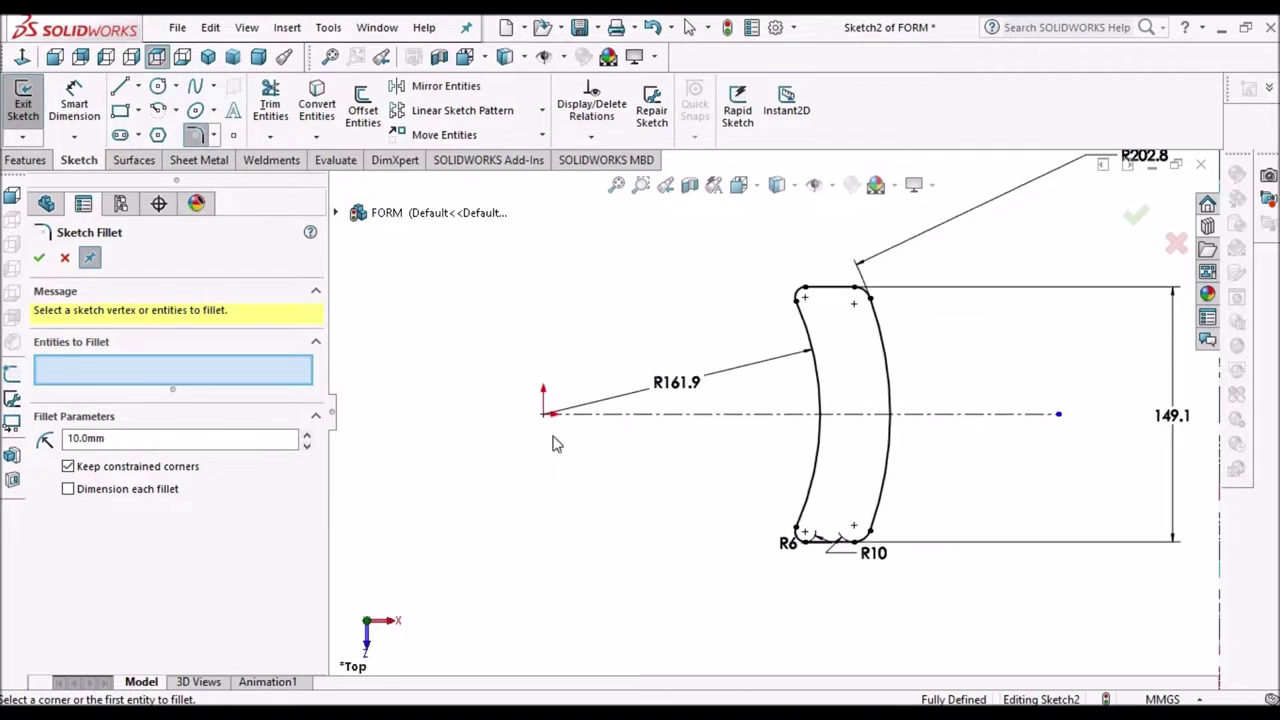
pyautogui.click(40, 261)
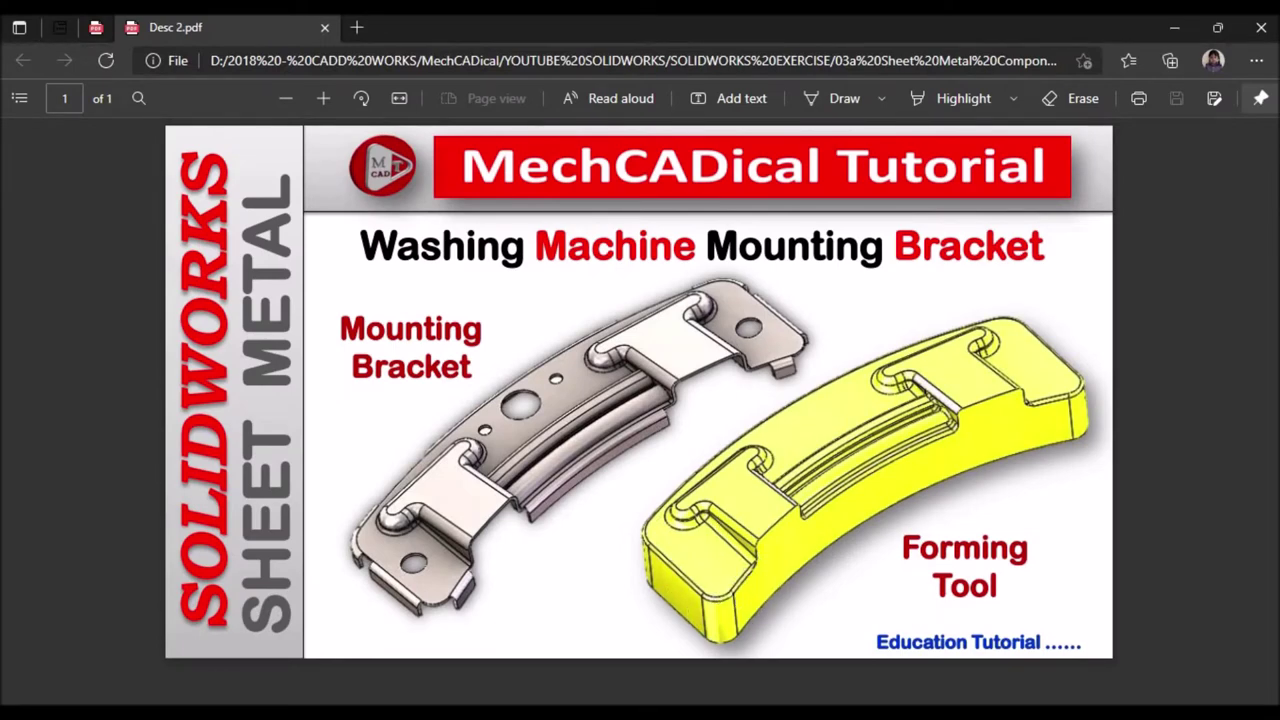
# - Switch from the PDF back to SOLIDWORKS and extrude the curved profile as a 20 mm blind boss
pyautogui.click(213, 712)
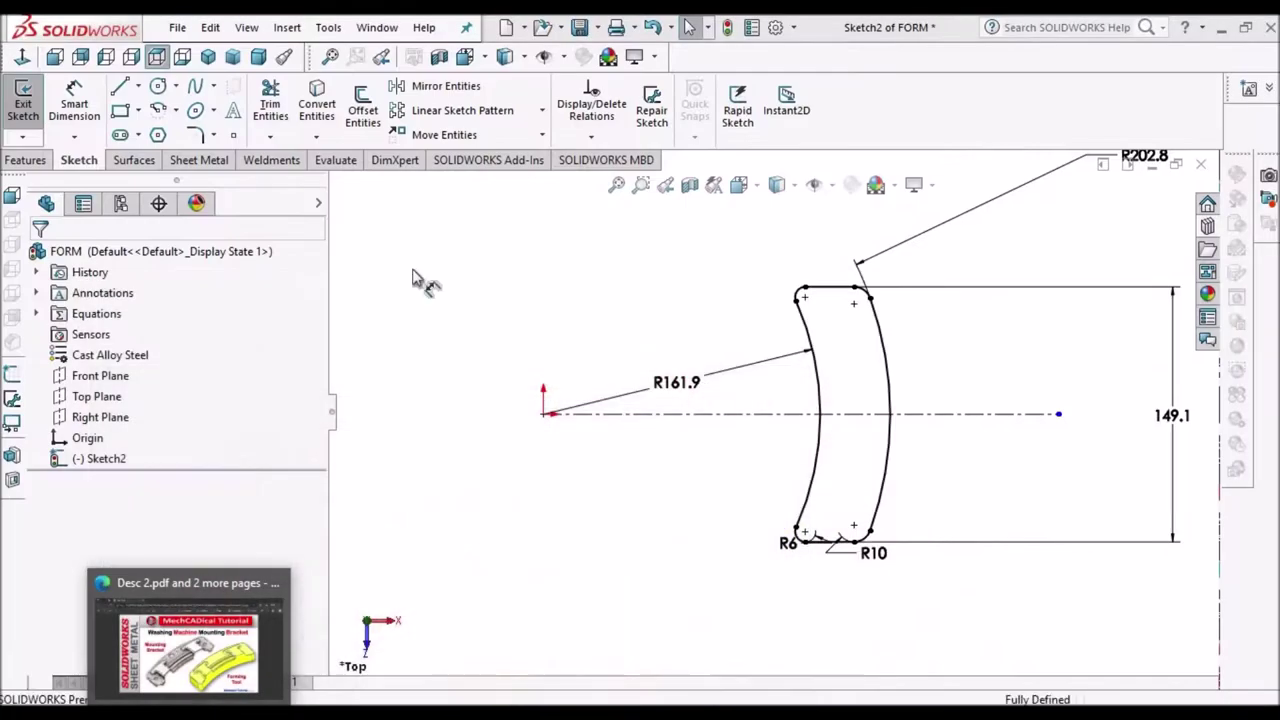
pyautogui.click(30, 162)
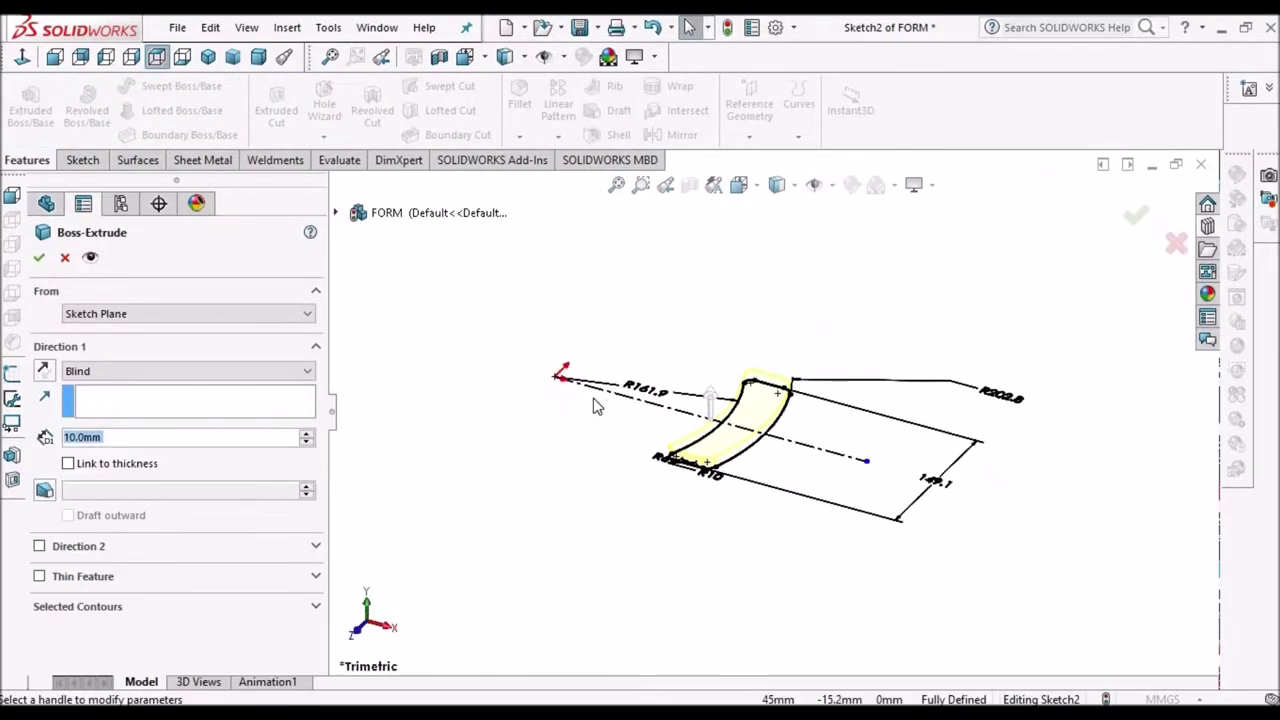
pyautogui.write('20')
pyautogui.press('Return')
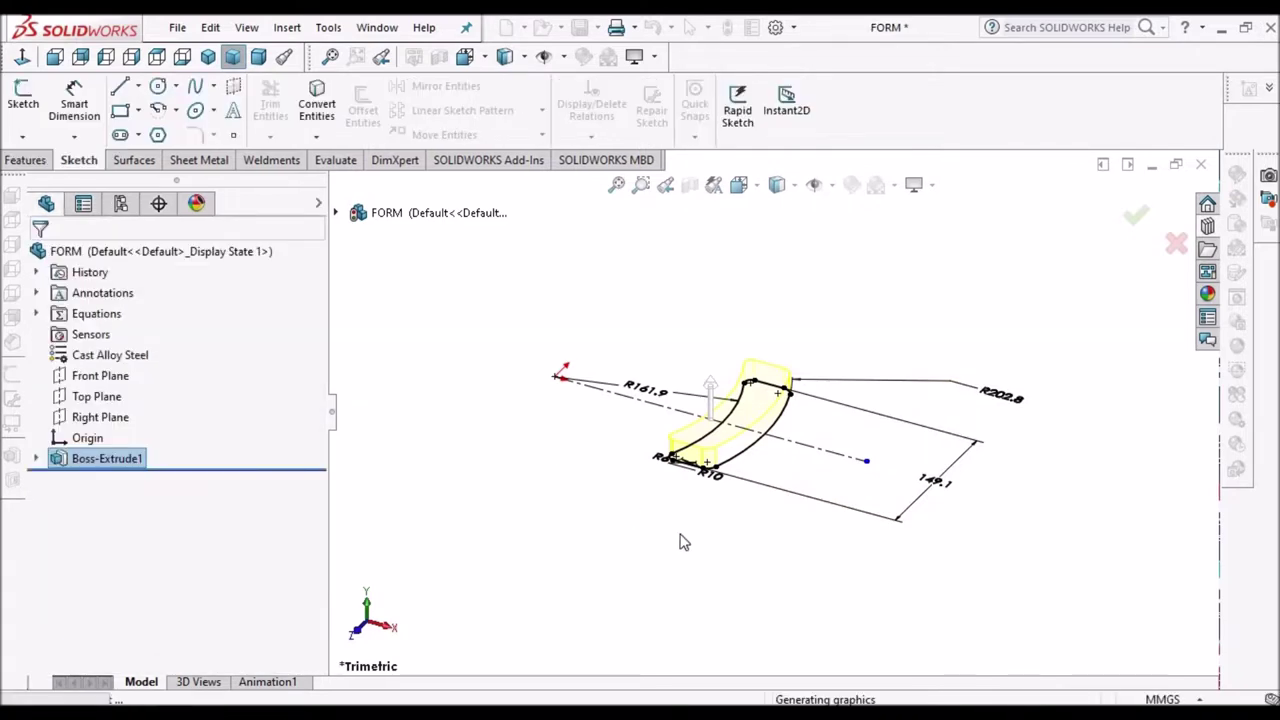
# - Start a sketch on the top face of the extruded body and set the display style to wireframe
pyautogui.scroll(-6, 738, 436)
pyautogui.moveTo(739, 438); pyautogui.dragTo(845, 402, button='middle')
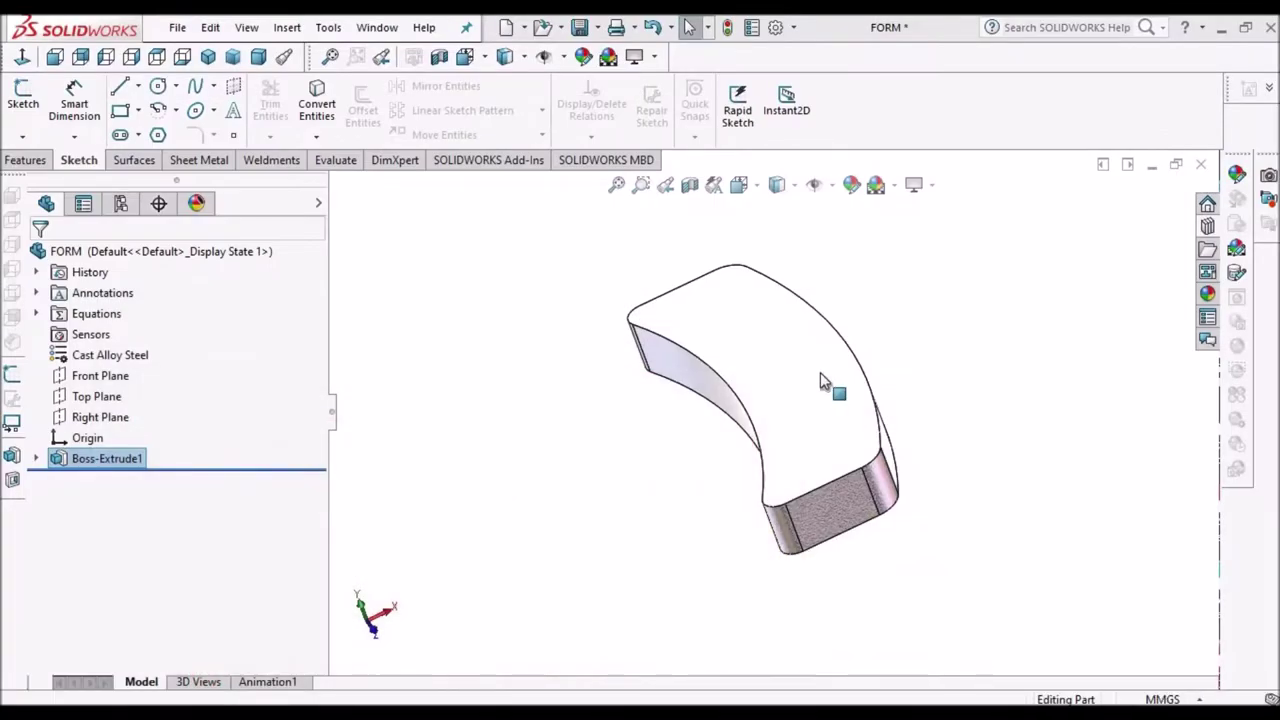
pyautogui.click(820, 372)
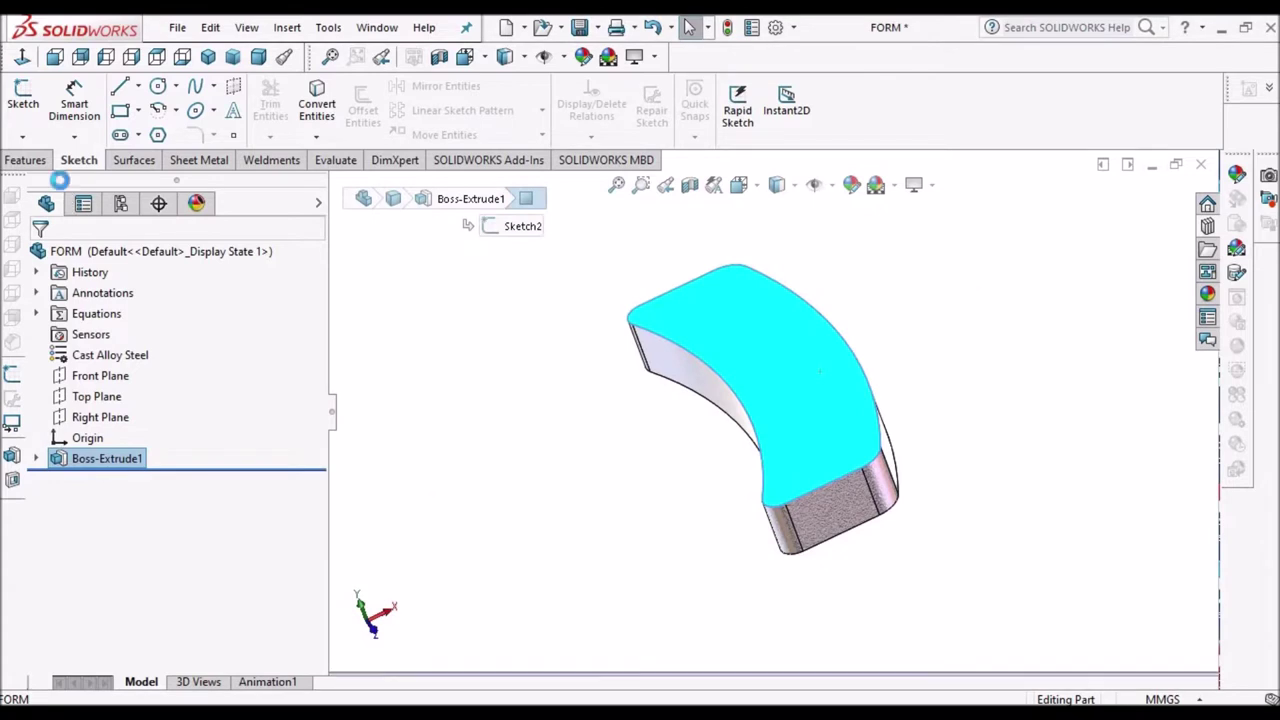
pyautogui.click(30, 100)
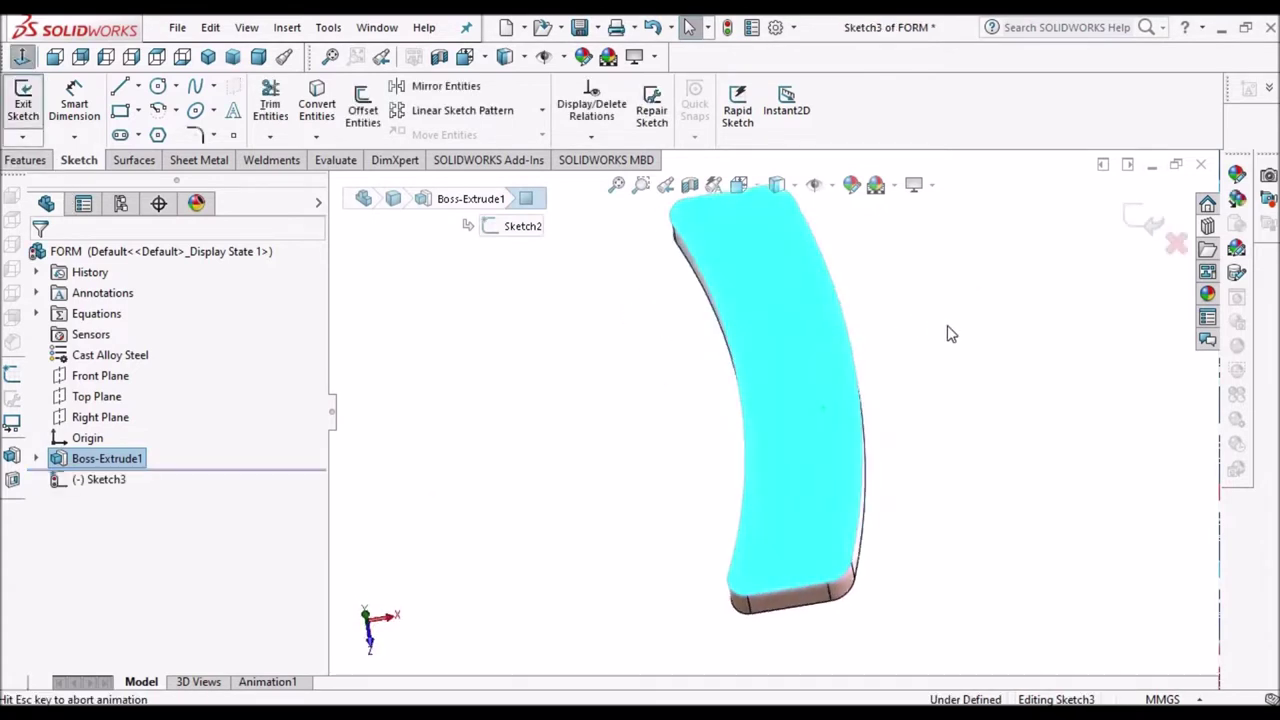
pyautogui.click(777, 184)
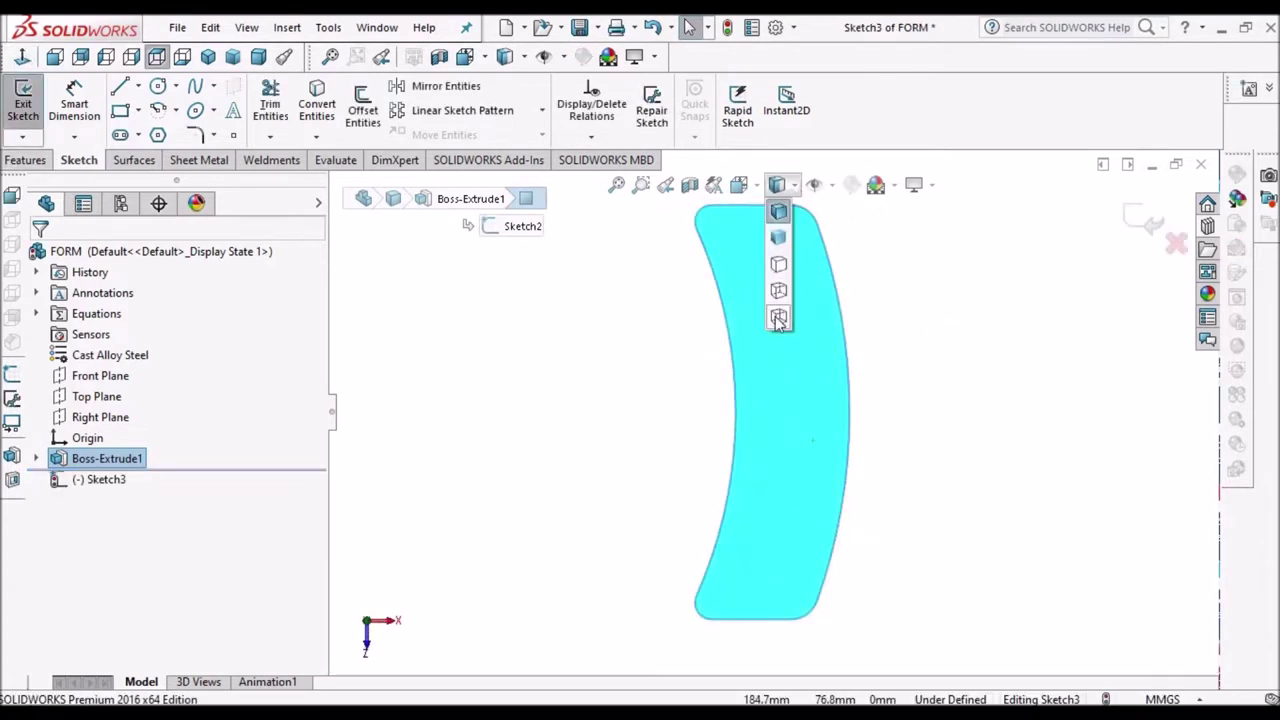
pyautogui.click(778, 322)
pyautogui.click(1004, 402)
# - Sketch a sloped centerline about 182 mm long from the origin to inside the upper half of the curved body
pyautogui.scroll(1, 790, 368)
pyautogui.scroll(-1, 744, 355)
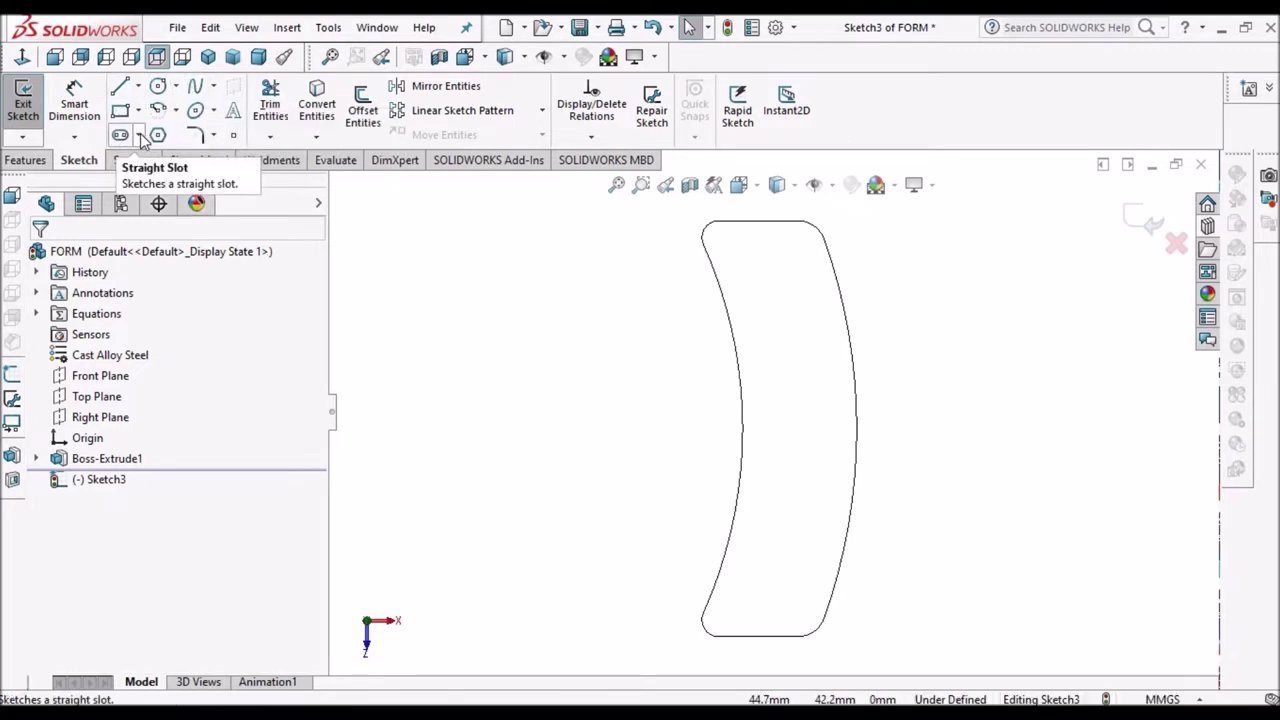
pyautogui.click(138, 86)
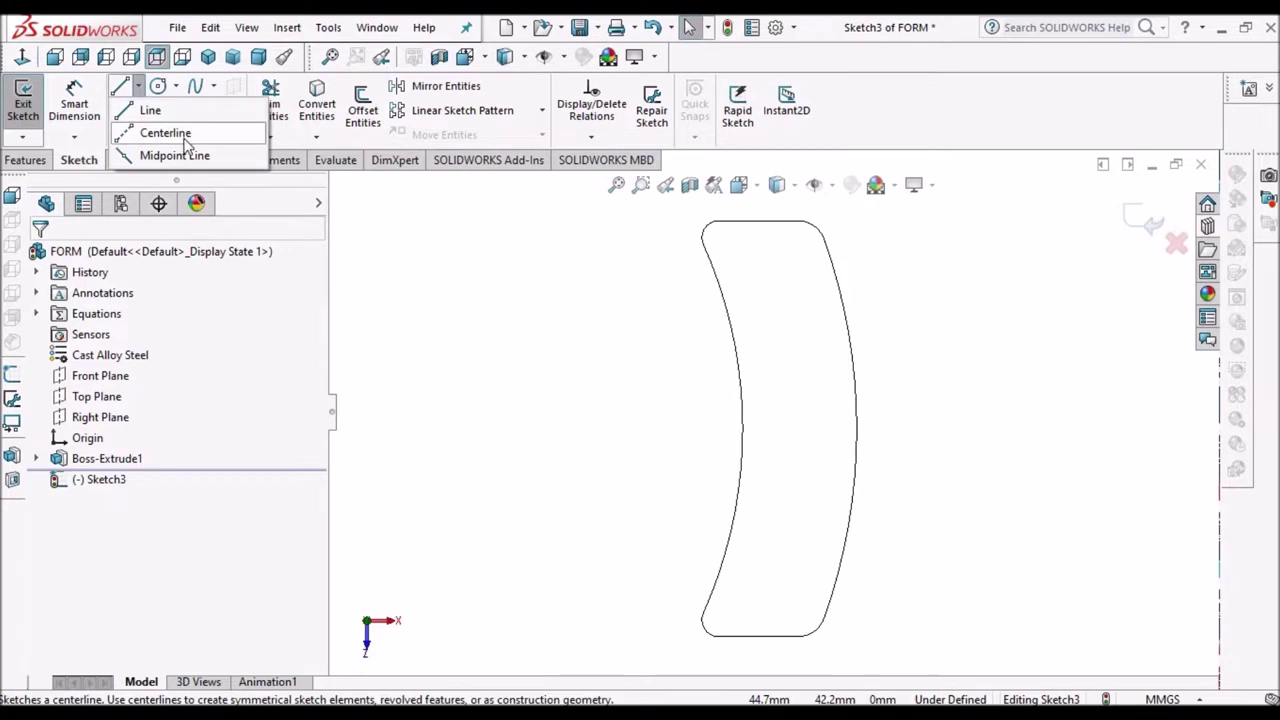
pyautogui.click(155, 132)
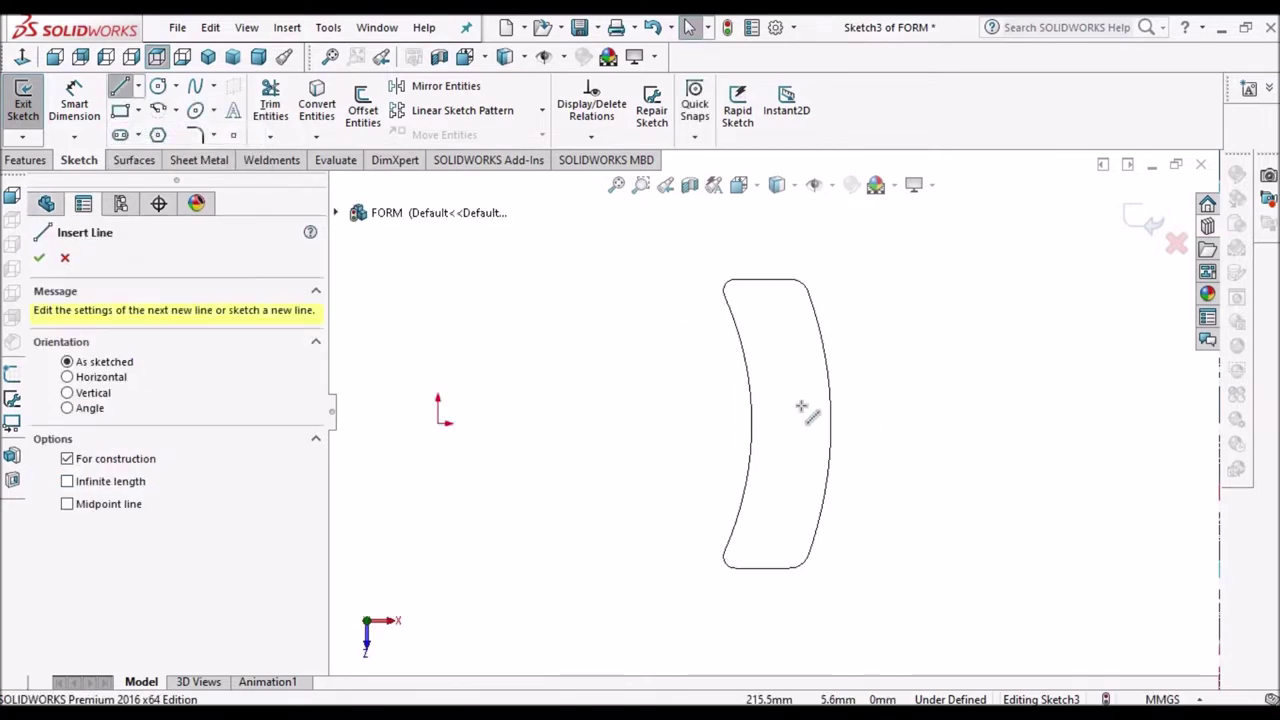
pyautogui.click(382, 441)
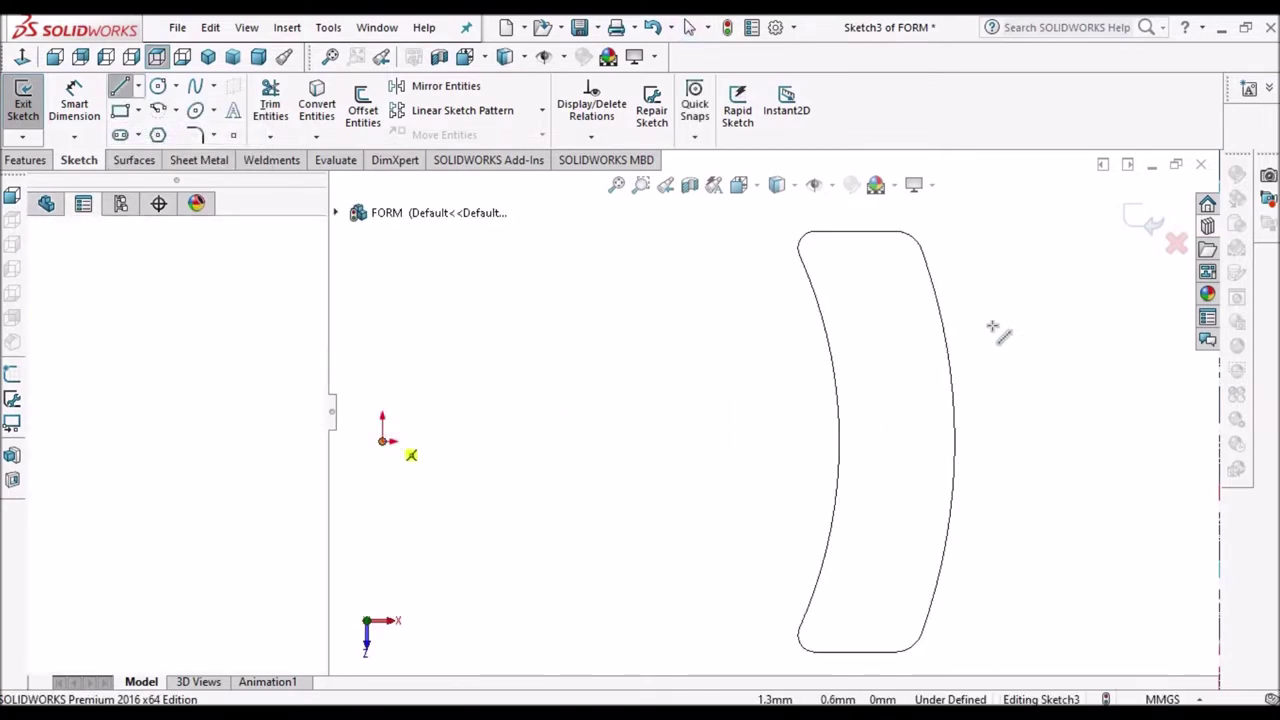
pyautogui.click(878, 312)
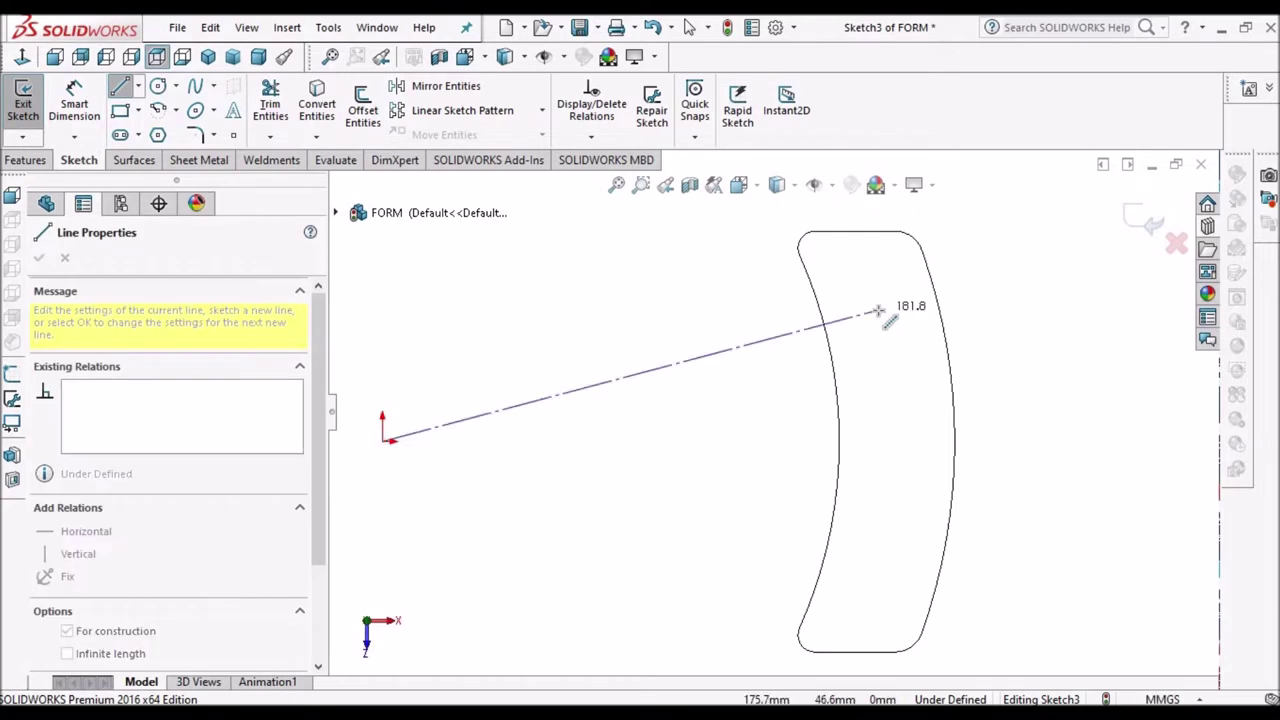
pyautogui.rightClick(611, 300)
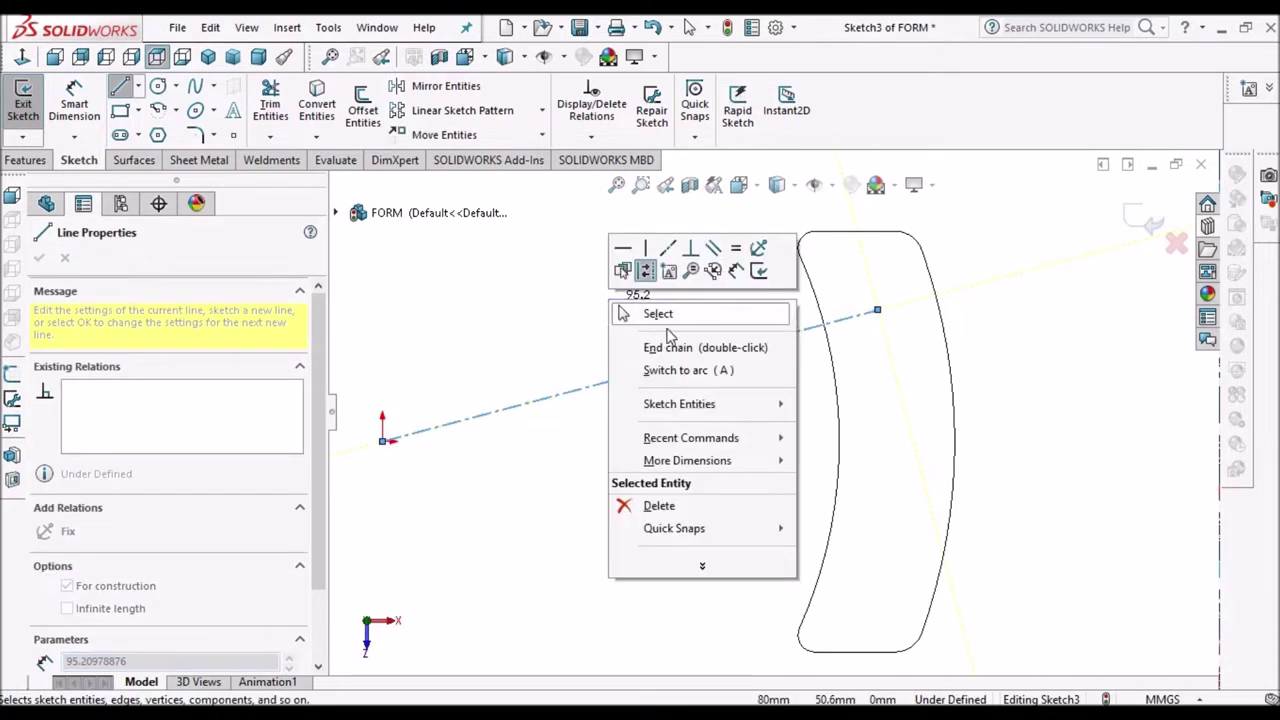
pyautogui.click(675, 347)
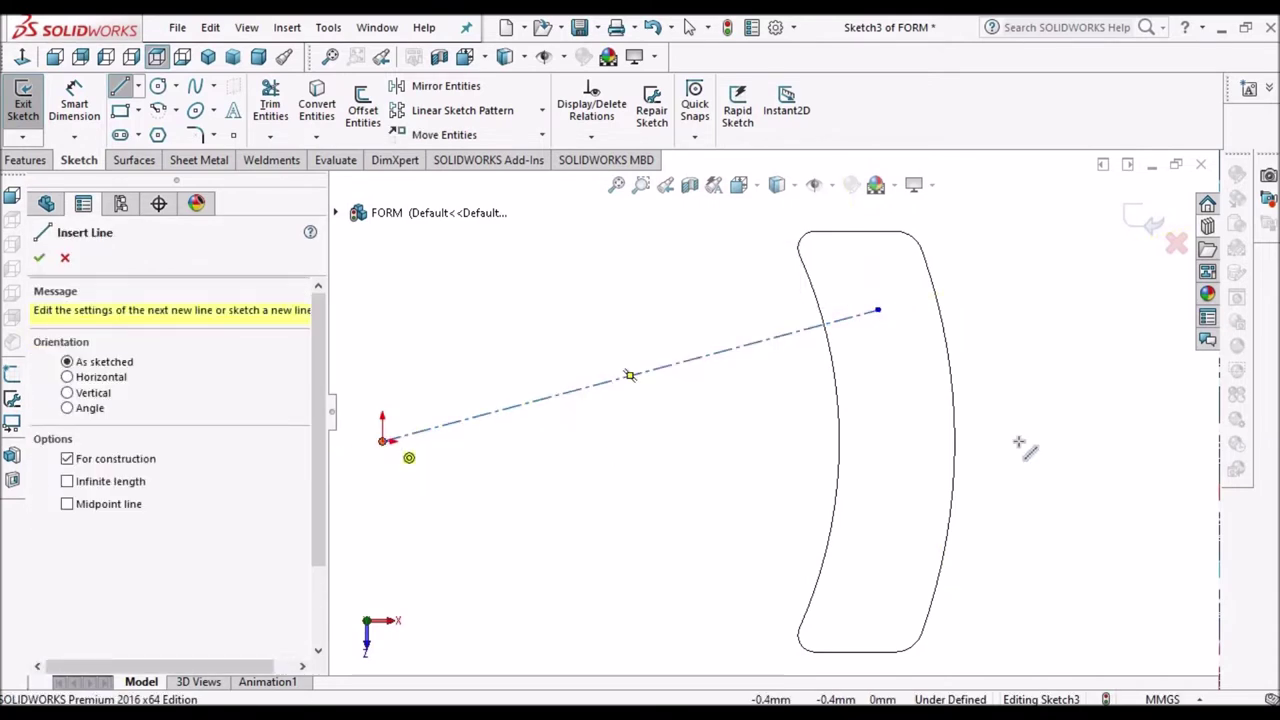
# - Sketch a second centerline about 226 mm long from the origin across the body's middle and make it horizontal
pyautogui.press('Escape')
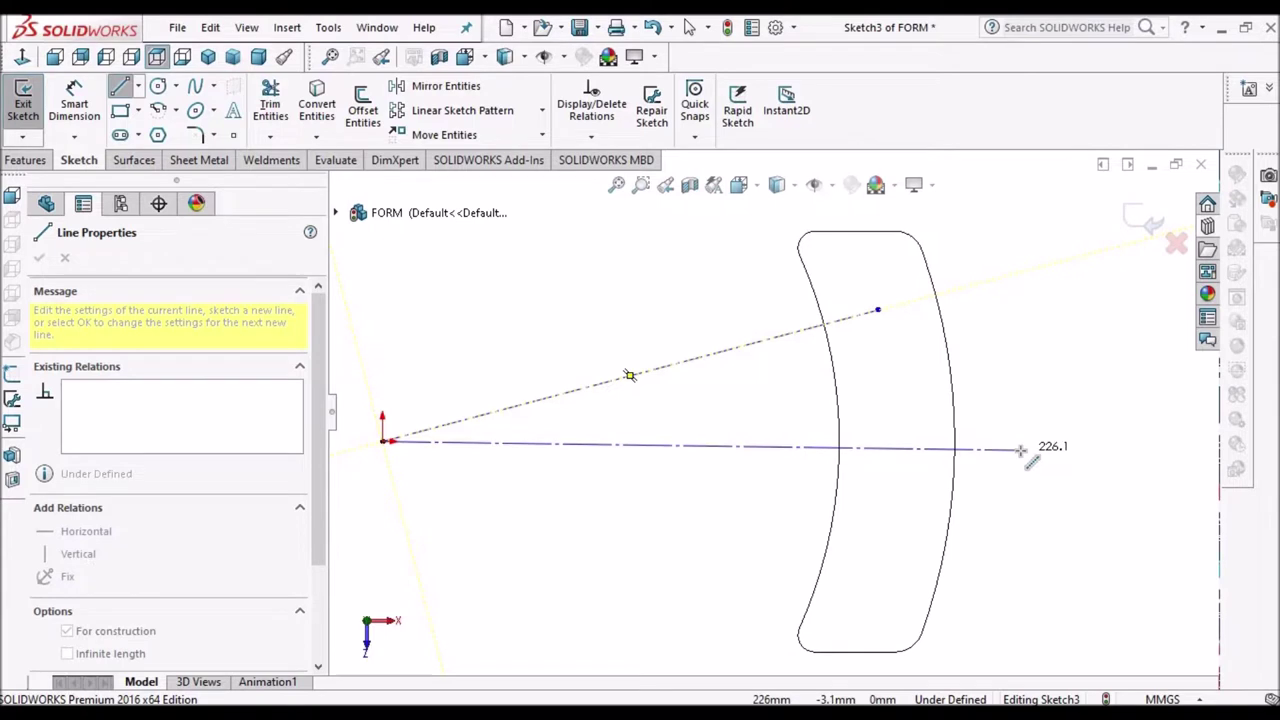
pyautogui.doubleClick(1019, 449)
pyautogui.rightClick(624, 268)
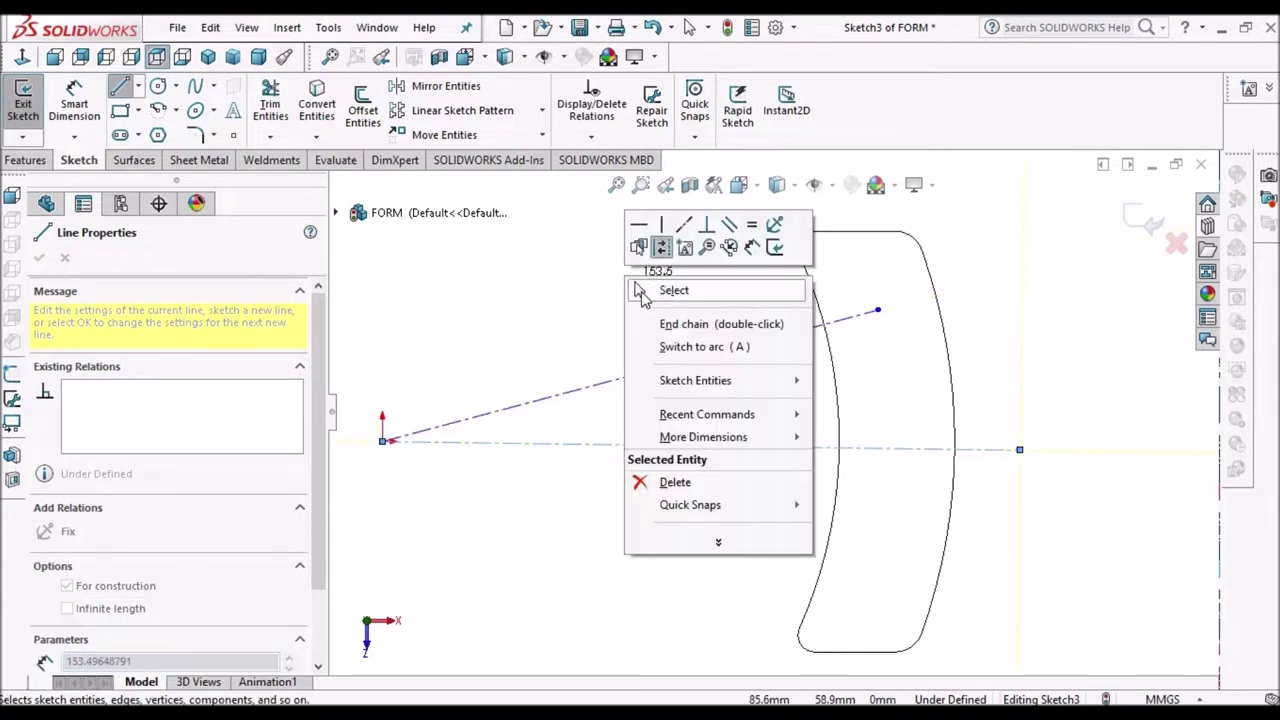
pyautogui.click(642, 289)
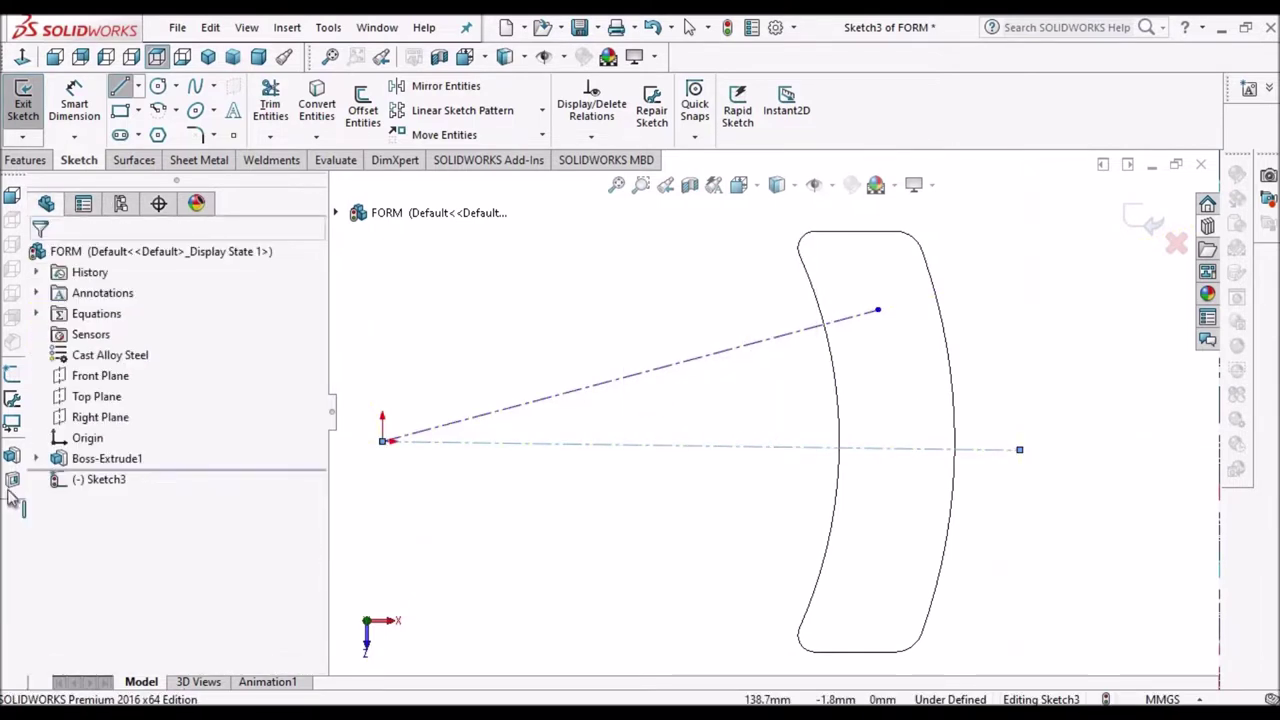
pyautogui.click(45, 456)
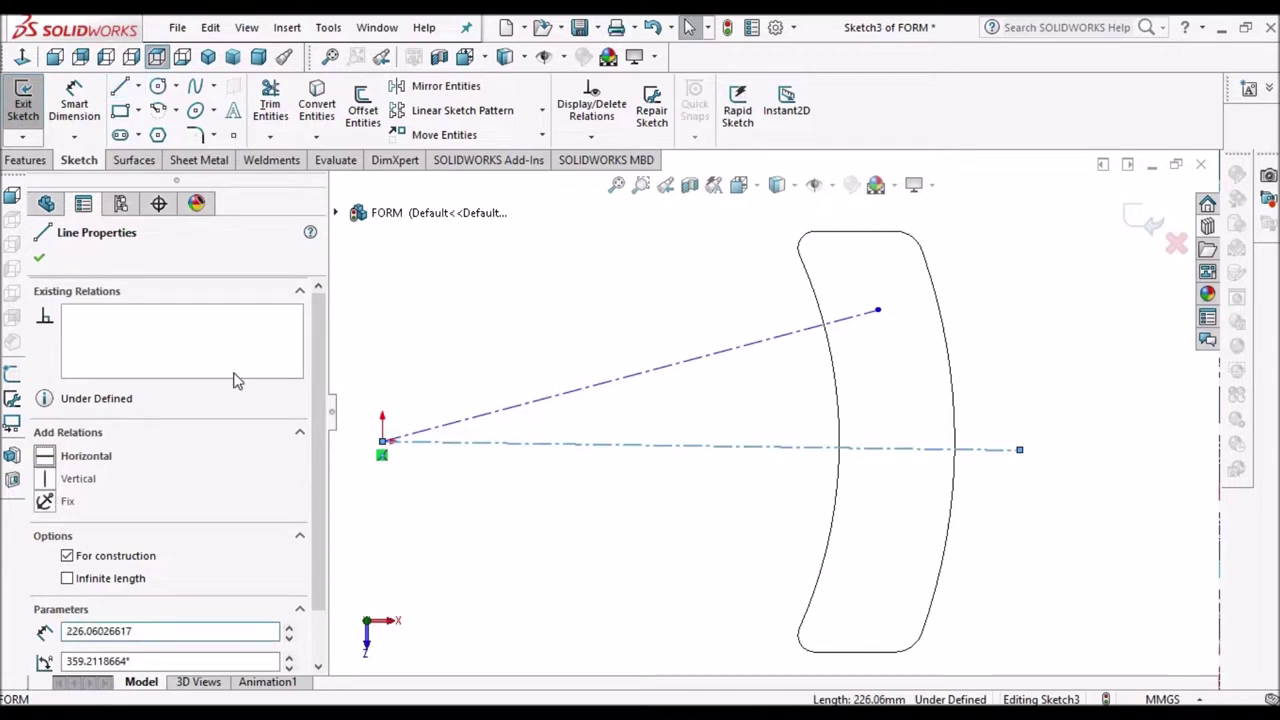
pyautogui.click(496, 279)
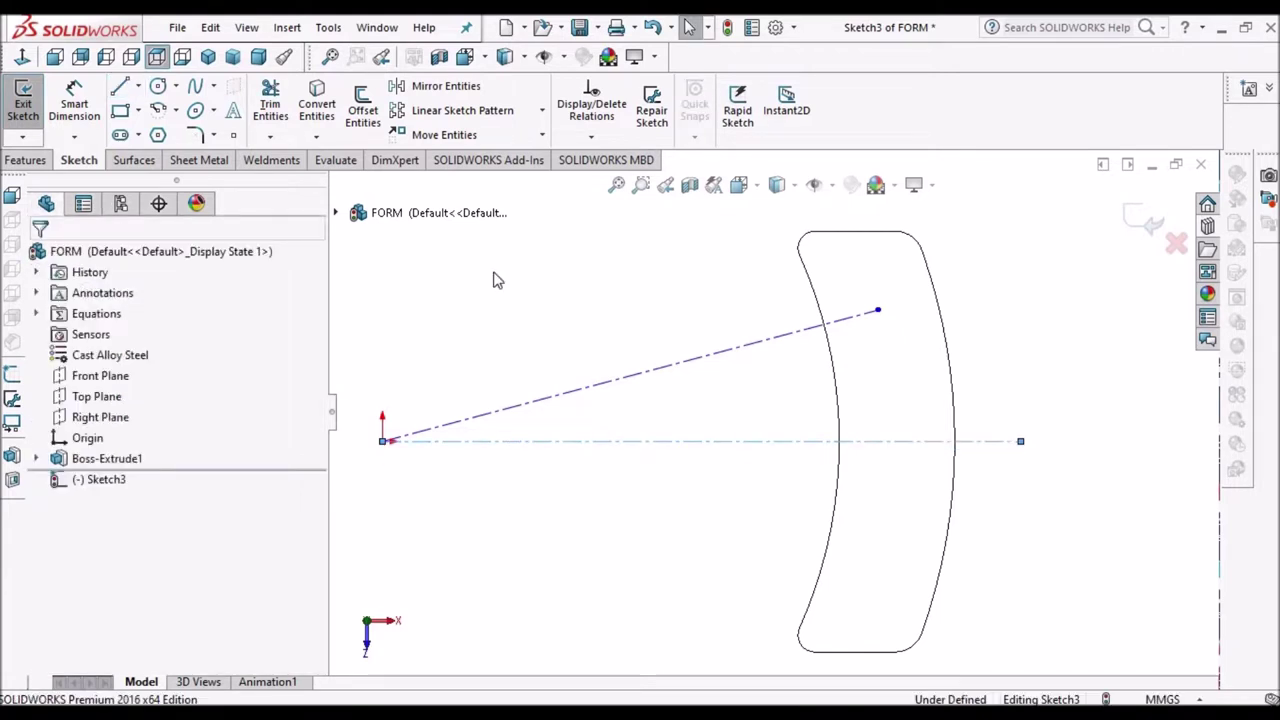
# - Dimension the angle between the sloped and horizontal centerlines as 12.8°
pyautogui.click(74, 103)
pyautogui.click(665, 443)
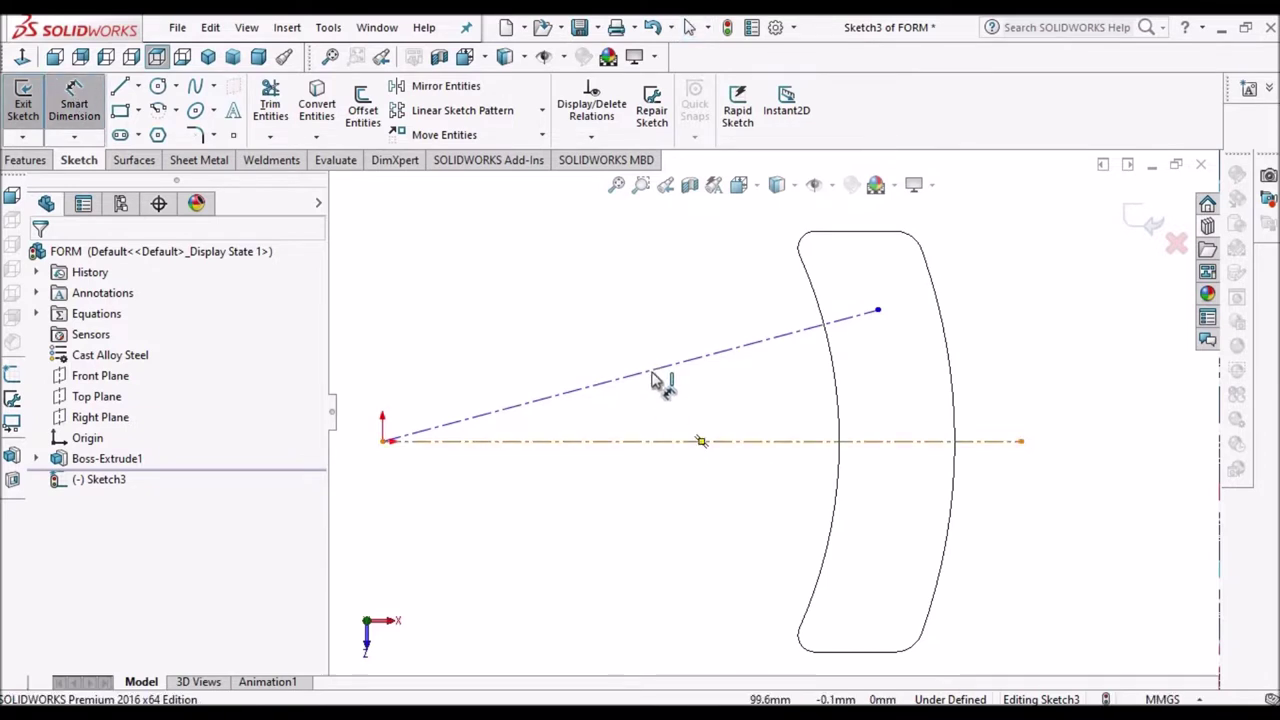
pyautogui.click(658, 369)
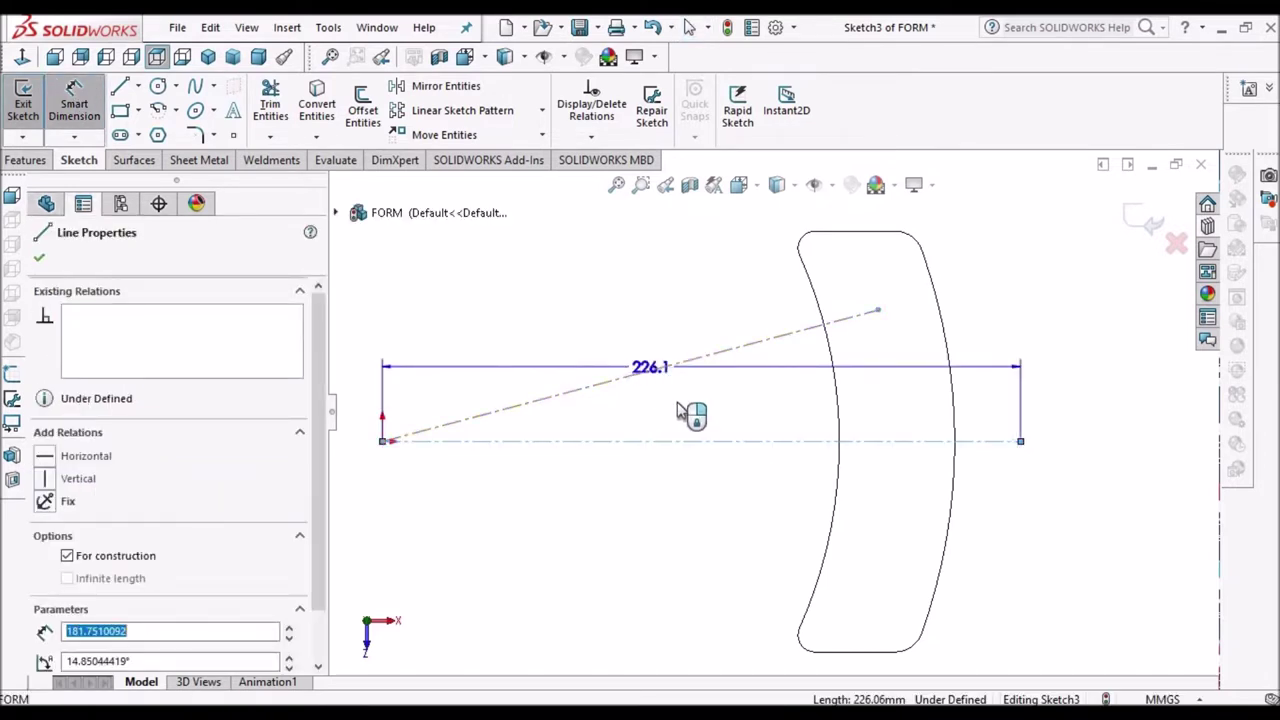
pyautogui.click(679, 407)
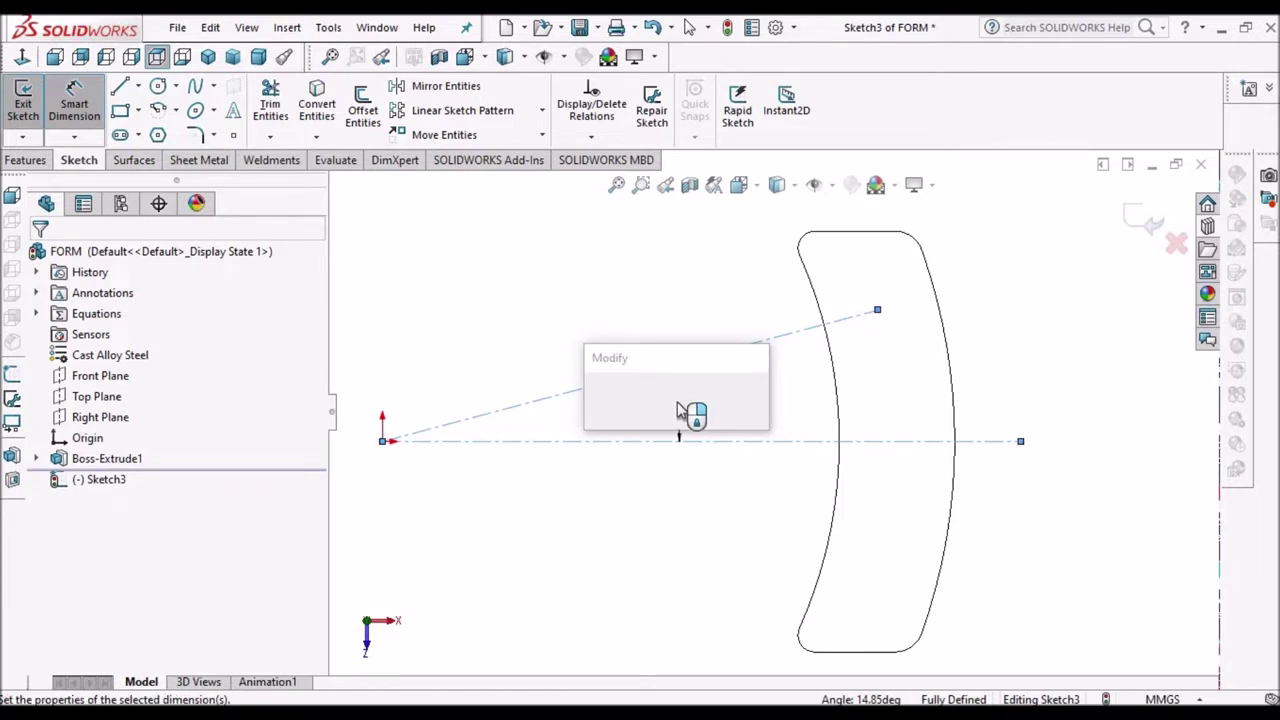
pyautogui.write('12.8')
pyautogui.press('Return')
pyautogui.scroll(2, 714, 317)
pyautogui.press('Escape')
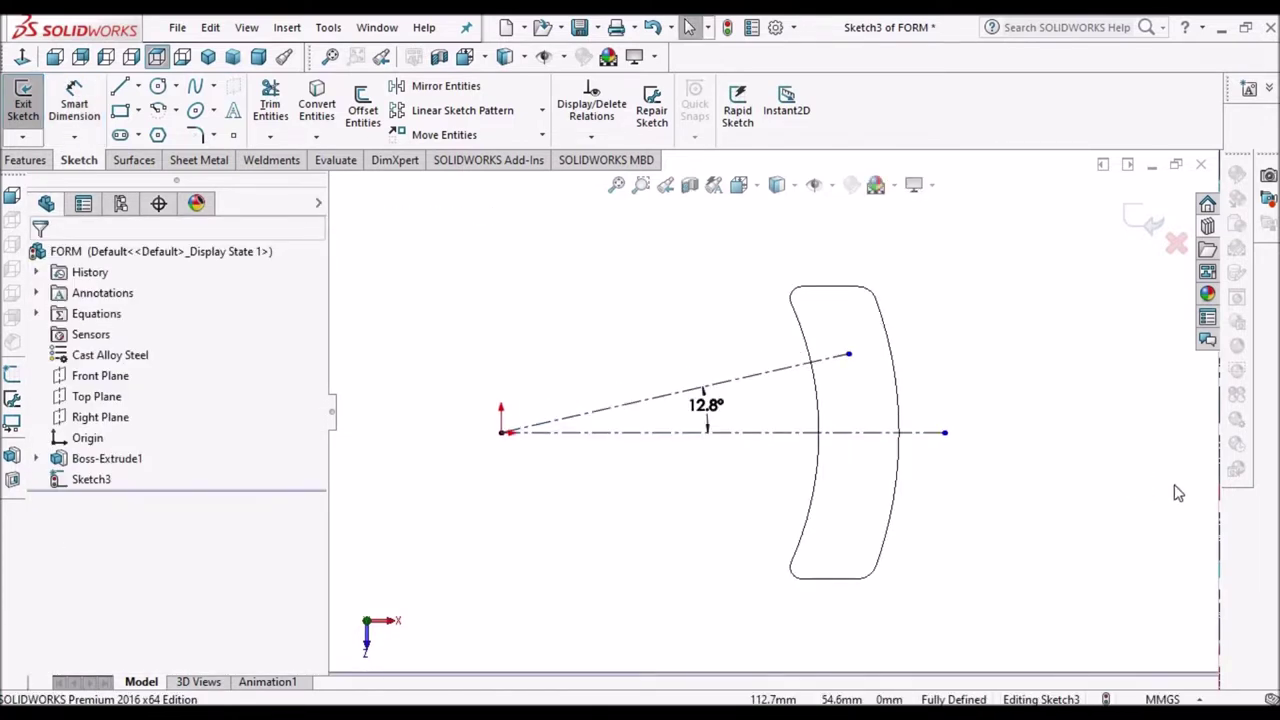
pyautogui.scroll(1, 600, 502)
pyautogui.click(138, 135)
pyautogui.click(190, 226)
pyautogui.scroll(-5, 870, 345)
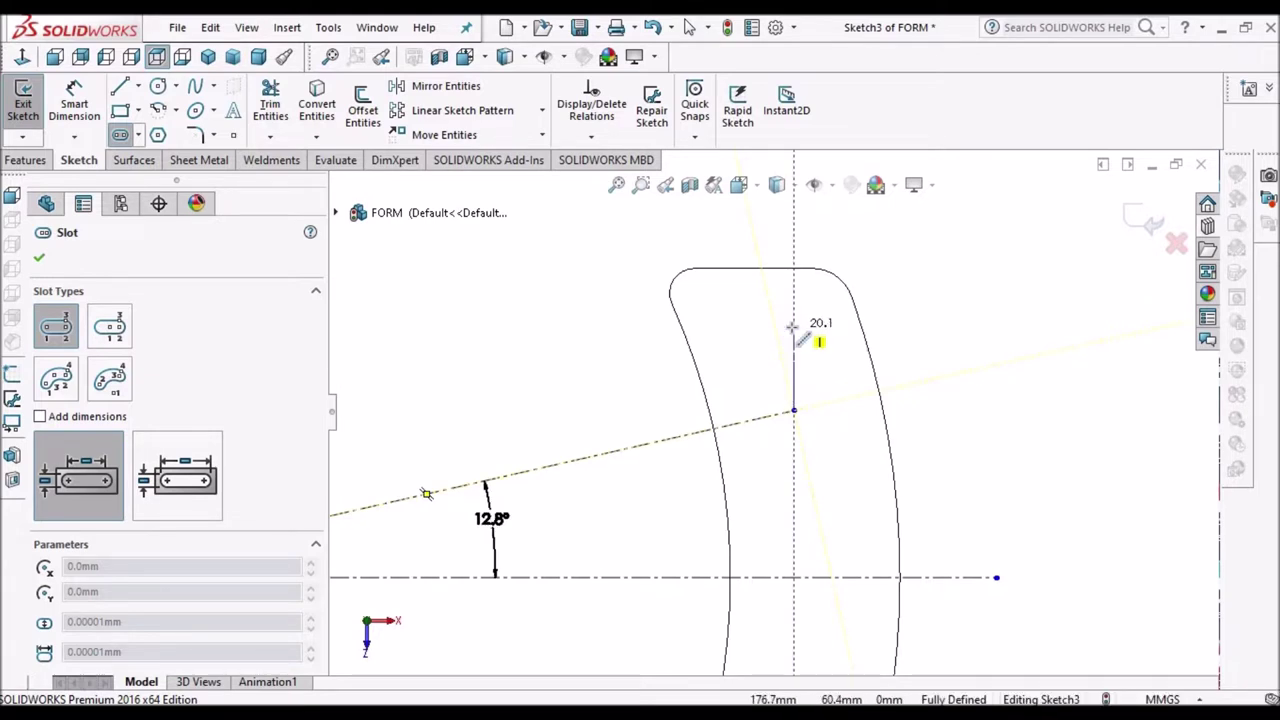
pyautogui.rightClick(793, 335)
pyautogui.click(840, 343)
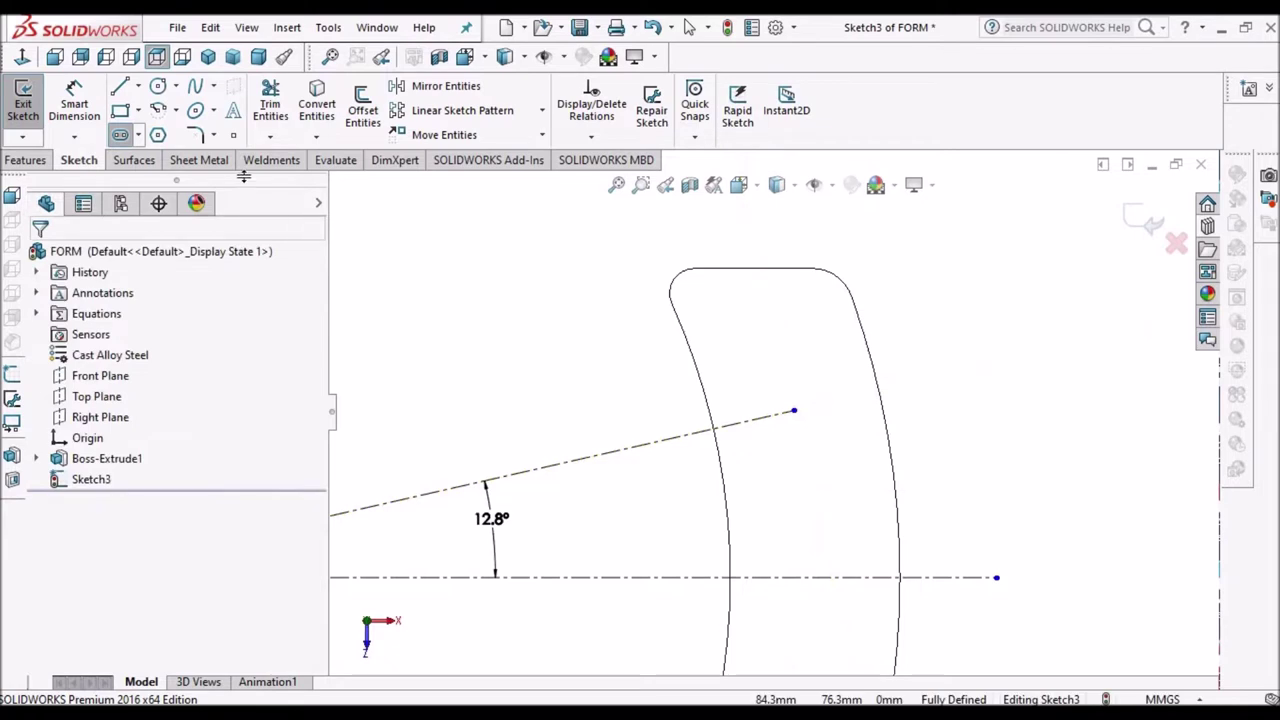
# - Sketch a tilted straight slot in the body's upper half, about 22 mm between centres and 14 mm wide
pyautogui.click(142, 142)
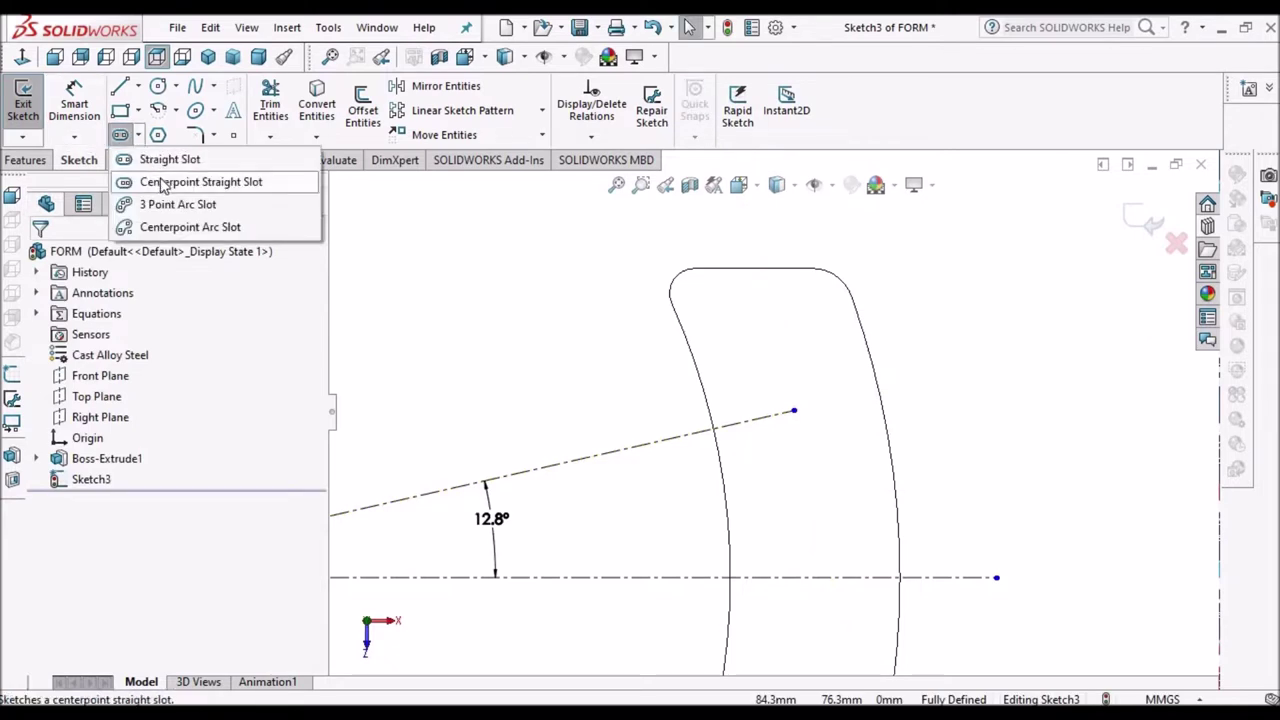
pyautogui.click(830, 441)
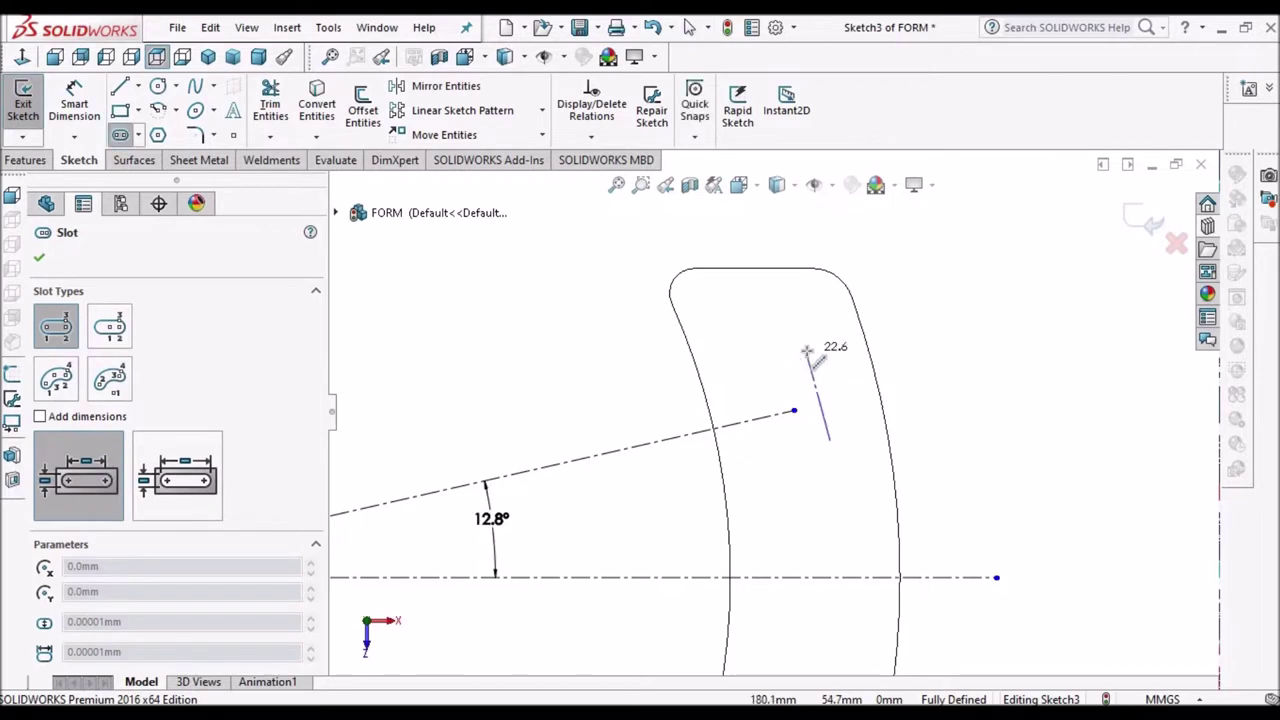
pyautogui.click(812, 350)
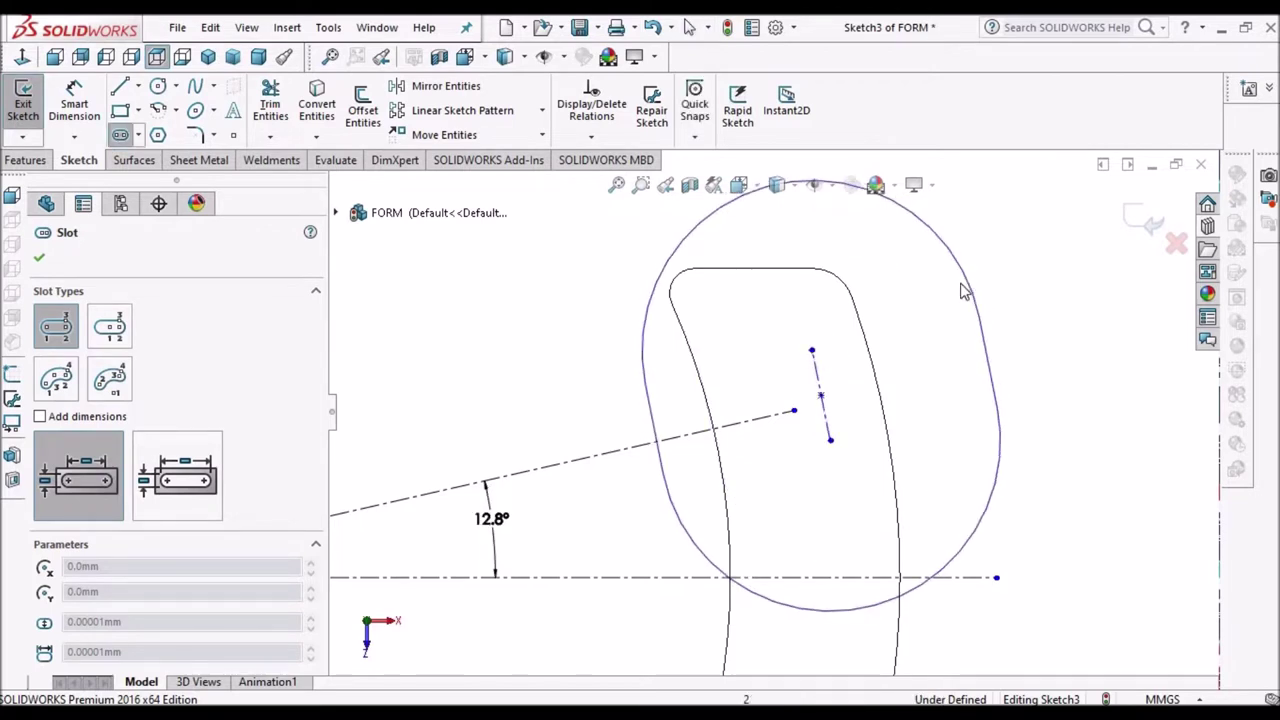
pyautogui.click(829, 347)
pyautogui.click(839, 333)
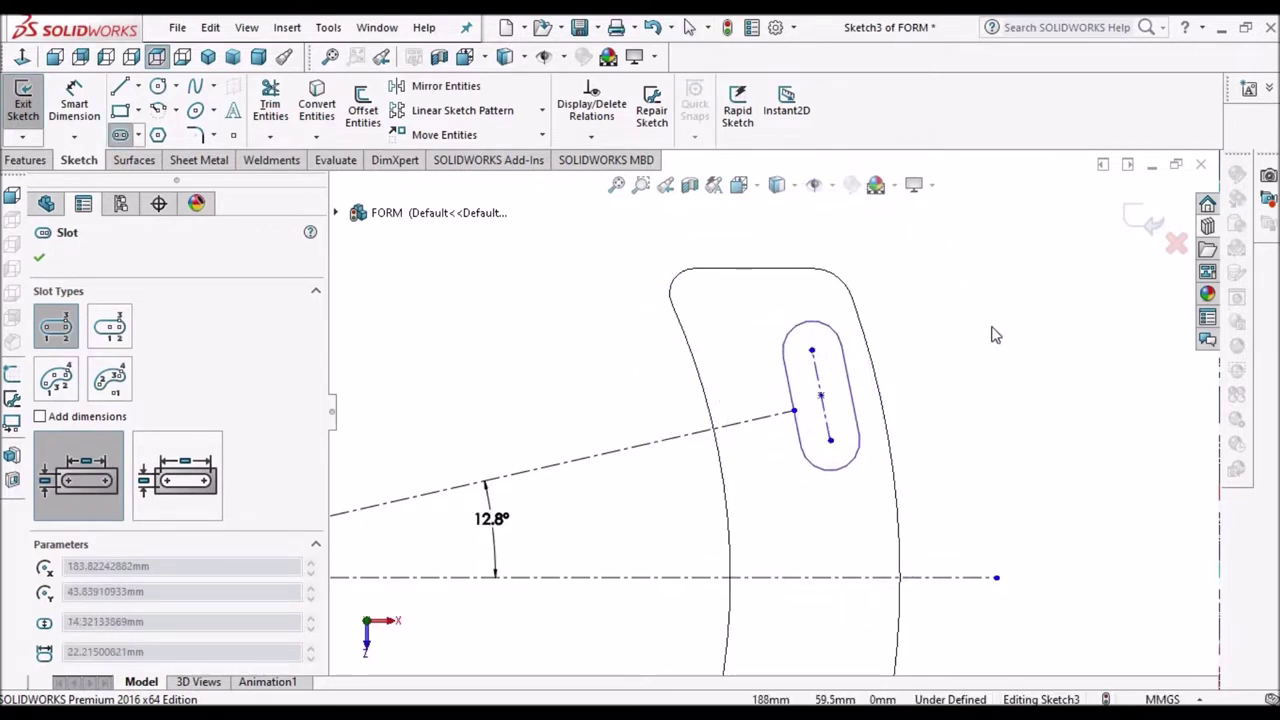
pyautogui.rightClick(1030, 346)
pyautogui.click(1030, 346)
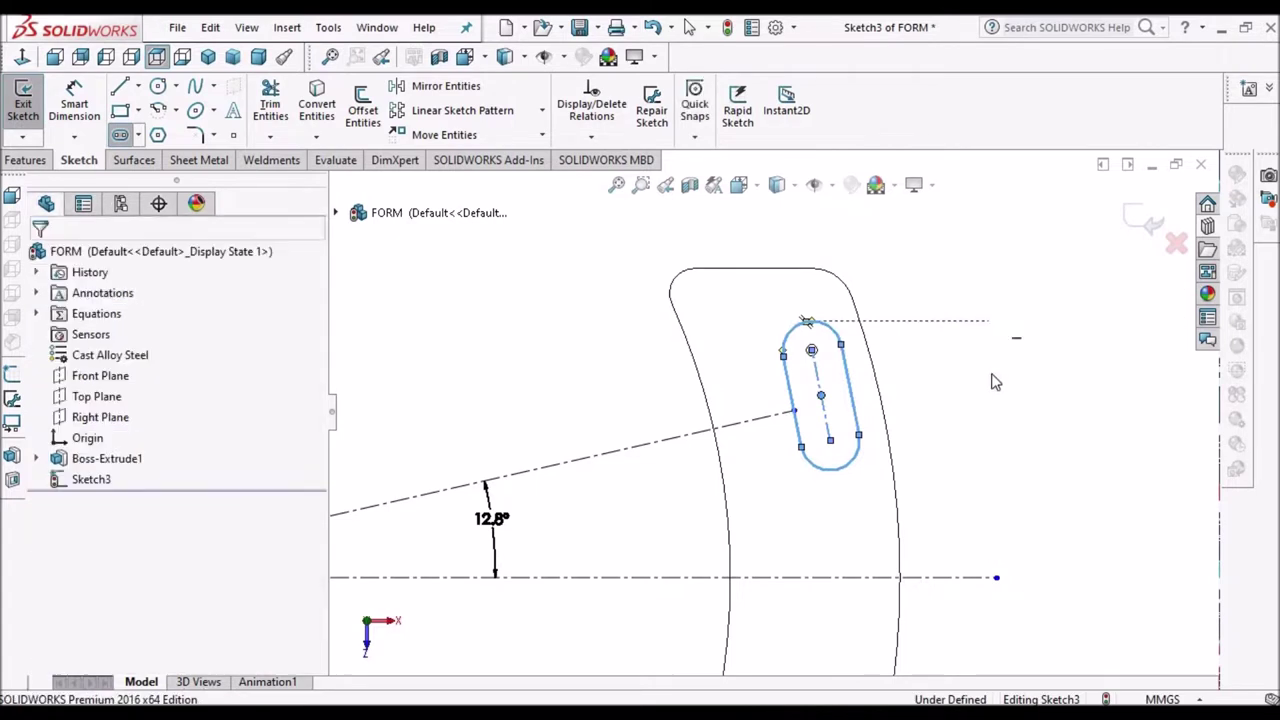
# - Move the sloped centerline's free endpoint inside the slot and make it coincident with the slot's centre point
pyautogui.scroll(3, 992, 374)
pyautogui.scroll(-3, 786, 409)
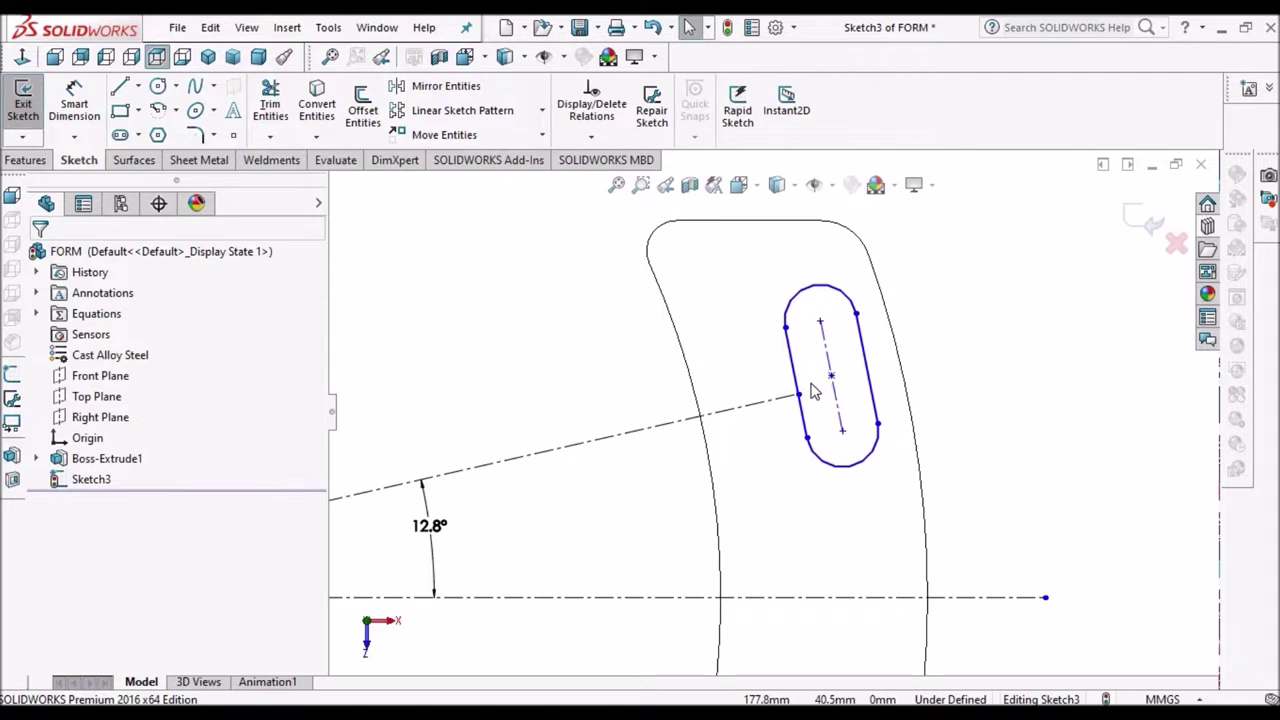
pyautogui.moveTo(799, 394); pyautogui.dragTo(818, 380)
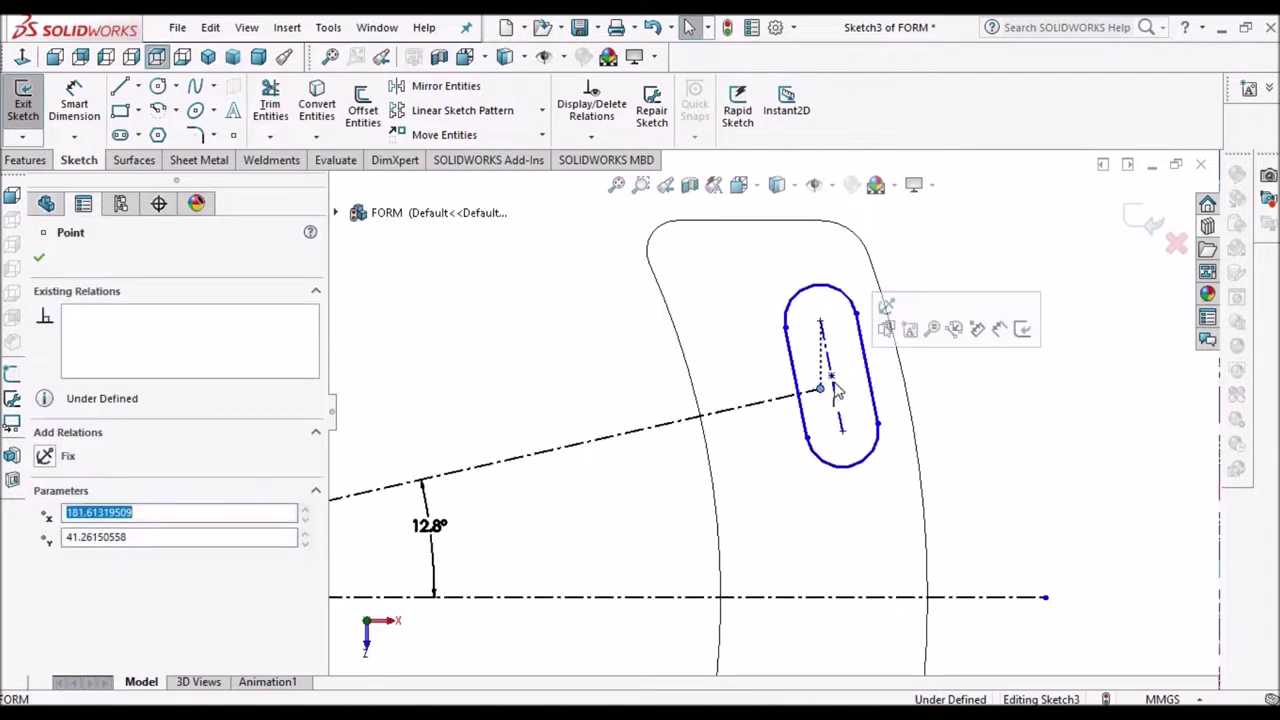
pyautogui.click(831, 376)
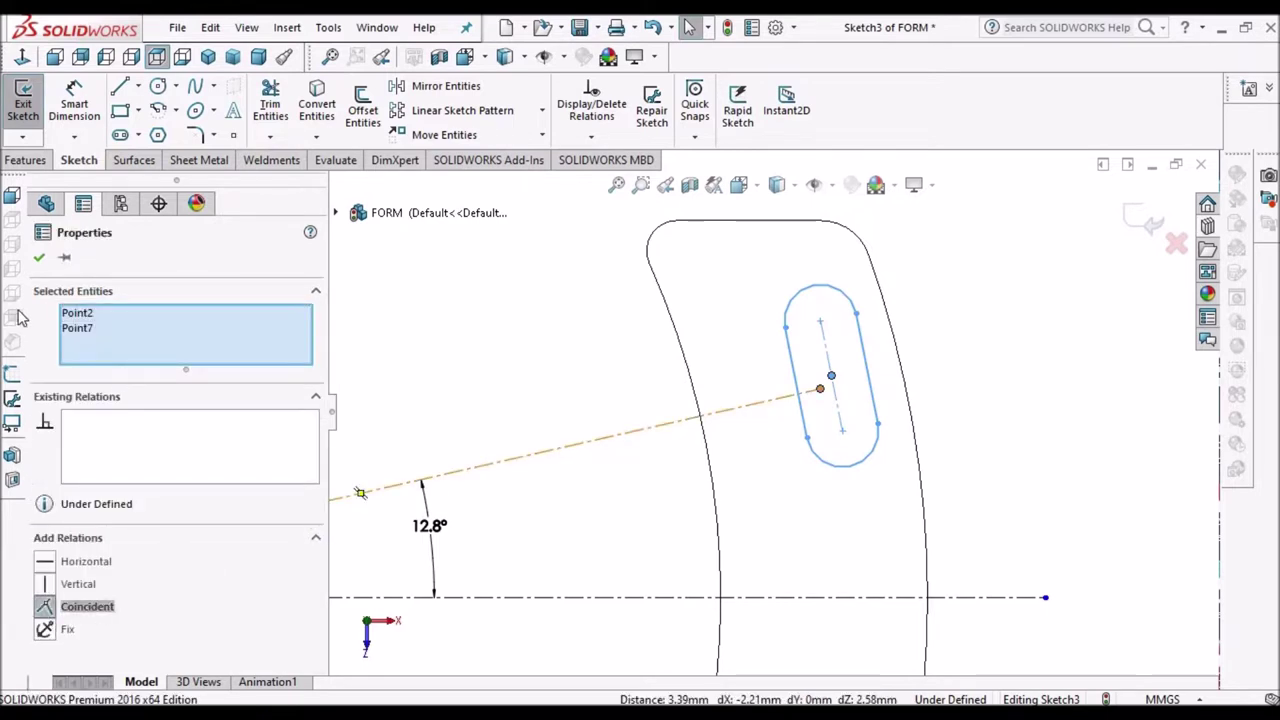
pyautogui.click(87, 606)
pyautogui.click(1063, 386)
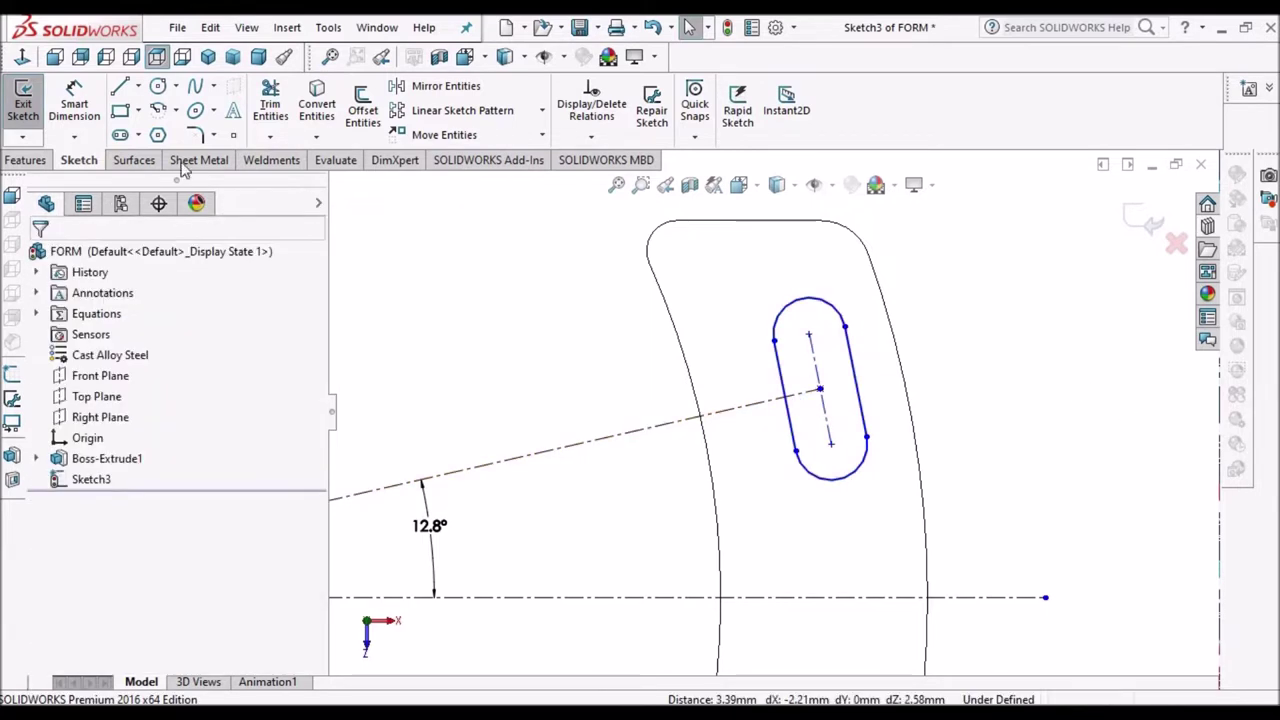
# - Dimension the angle between the slot's axis and the horizontal centerline as 80°
pyautogui.click(75, 101)
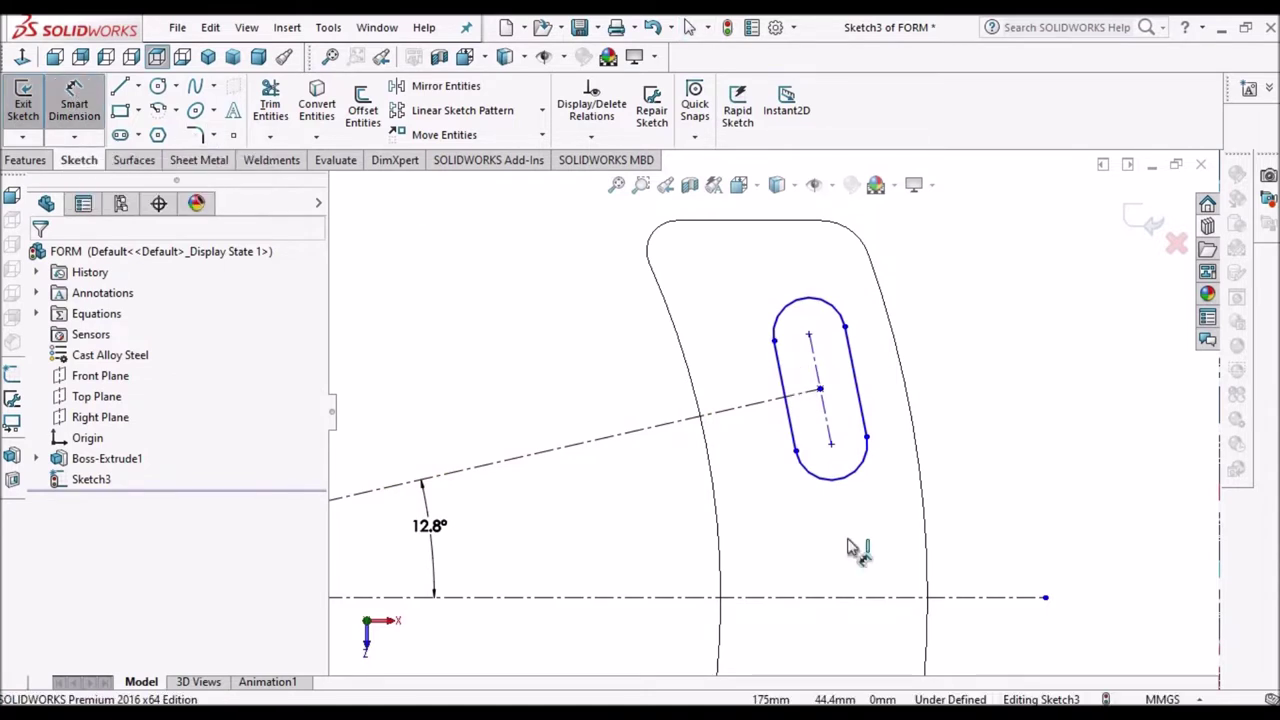
pyautogui.click(674, 598)
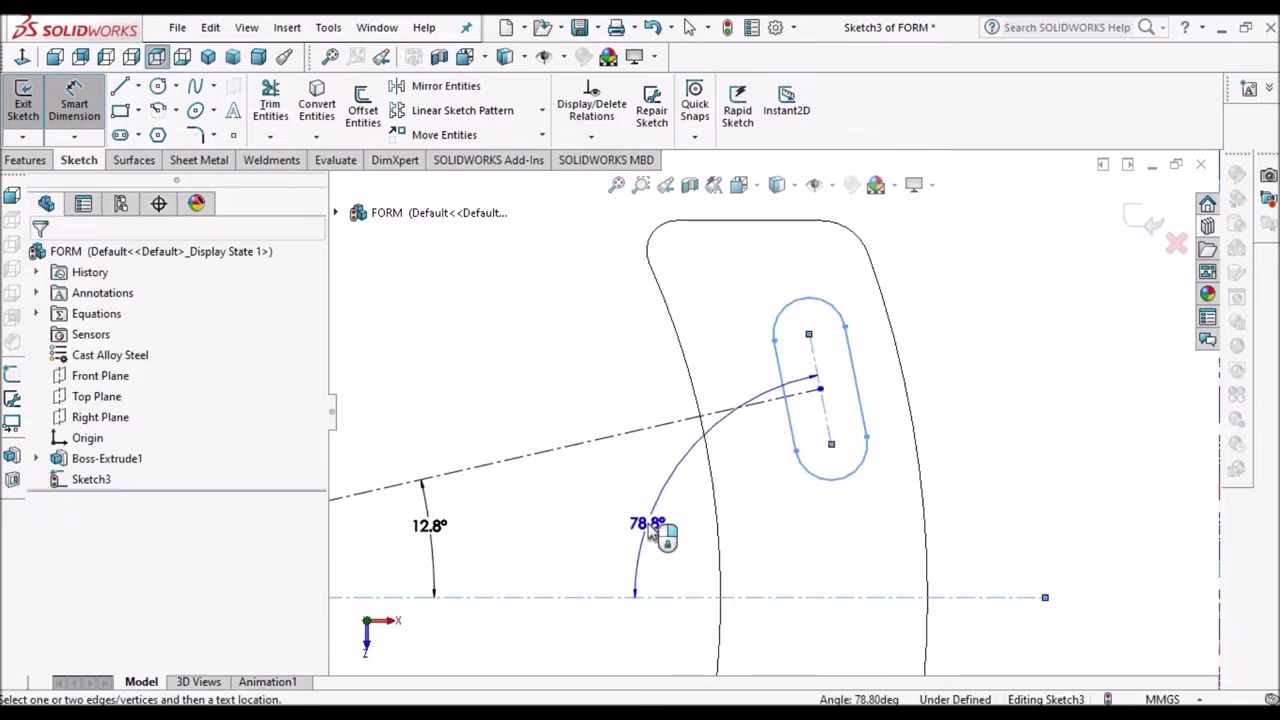
pyautogui.click(648, 530)
pyautogui.write('80')
pyautogui.press('Return')
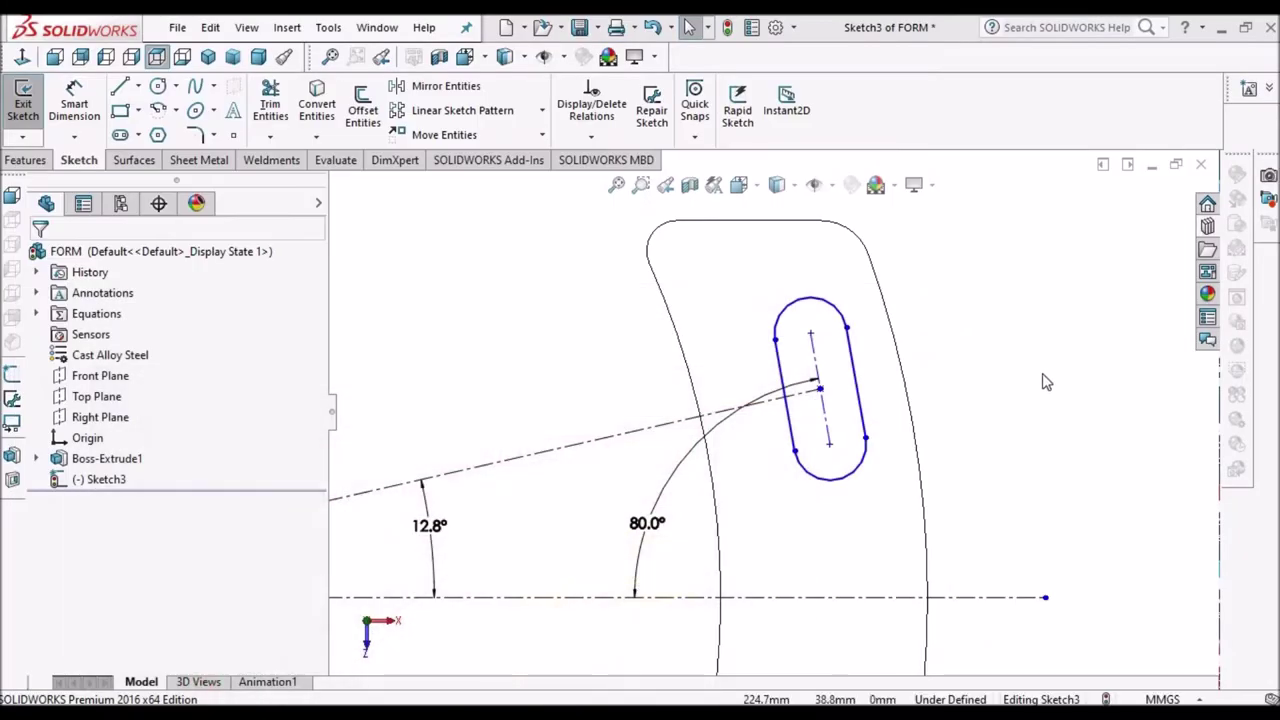
# - Sketch a slanted line about 24 mm long above the sloped centerline, from outside the body's inner curved edge into the slot
pyautogui.click(119, 87)
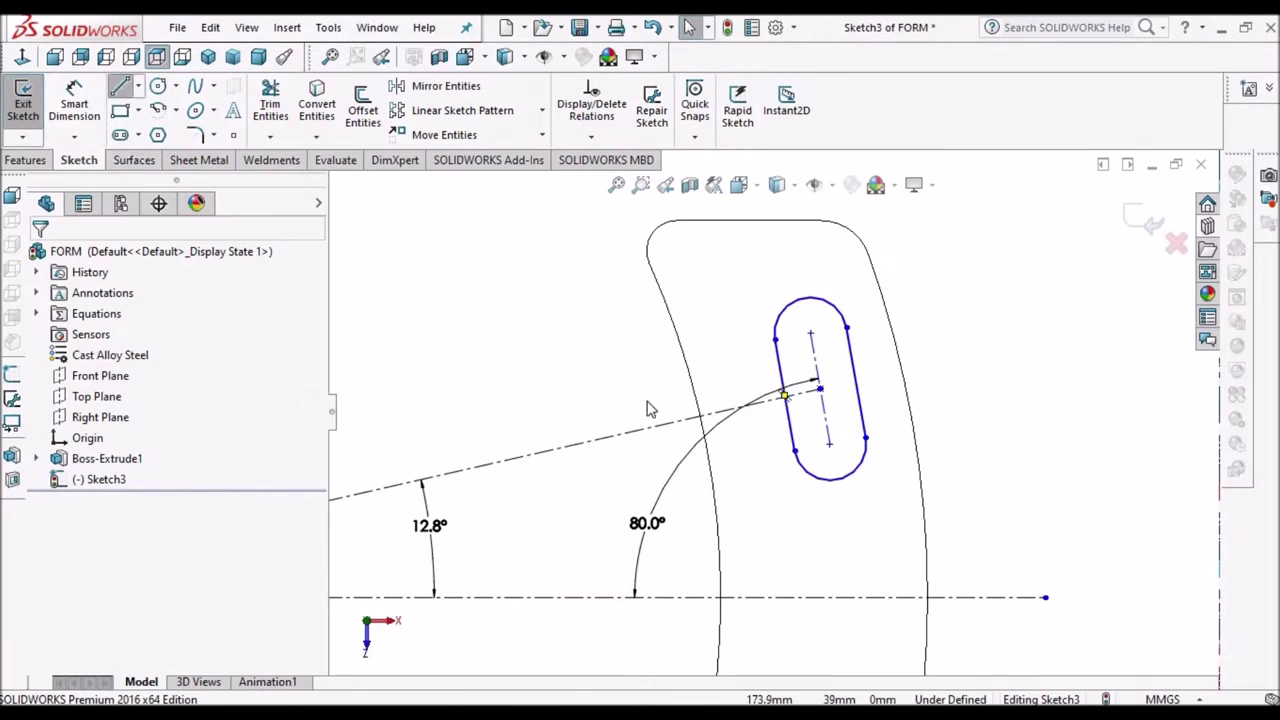
pyautogui.scroll(3, 688, 388)
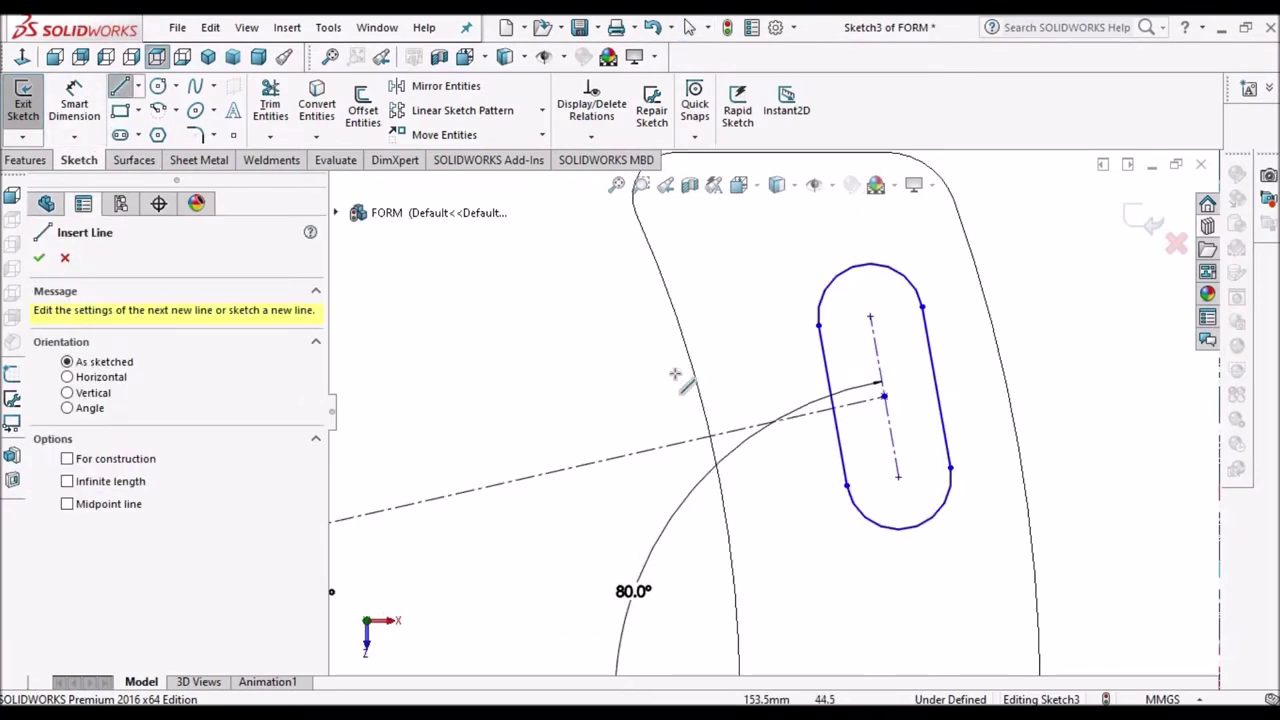
pyautogui.press('Escape')
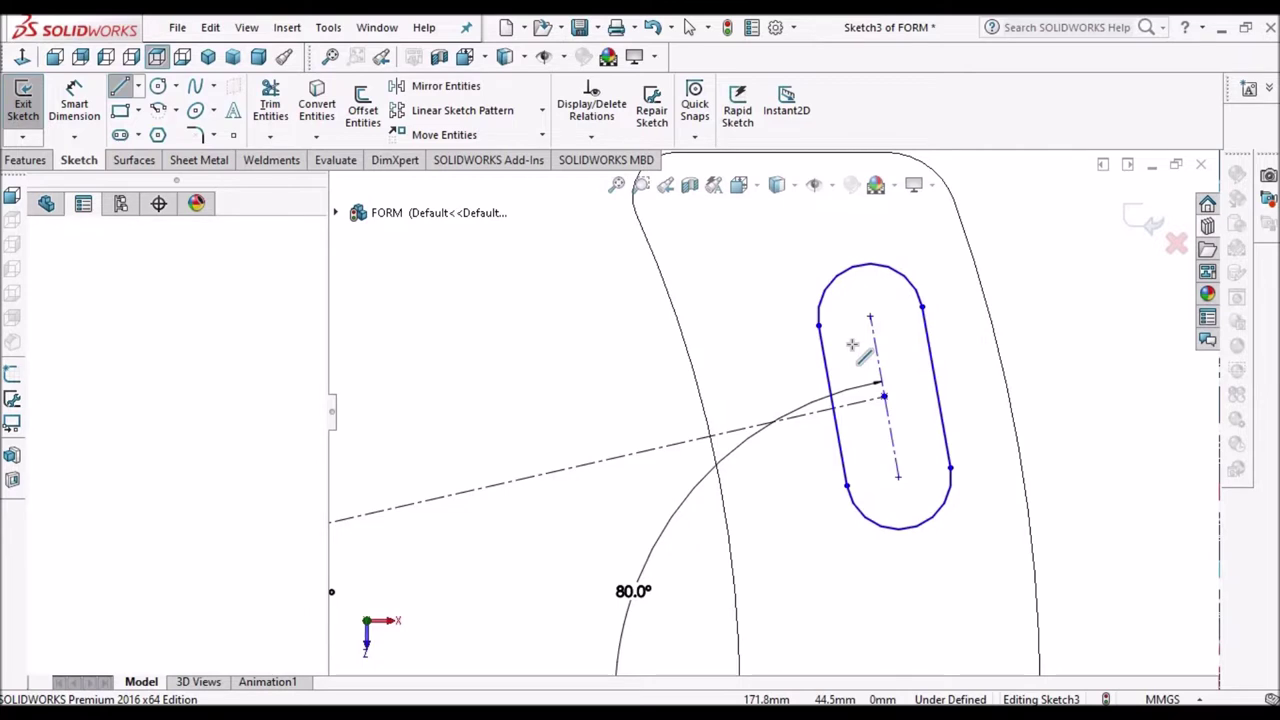
pyautogui.click(852, 345)
pyautogui.click(846, 340)
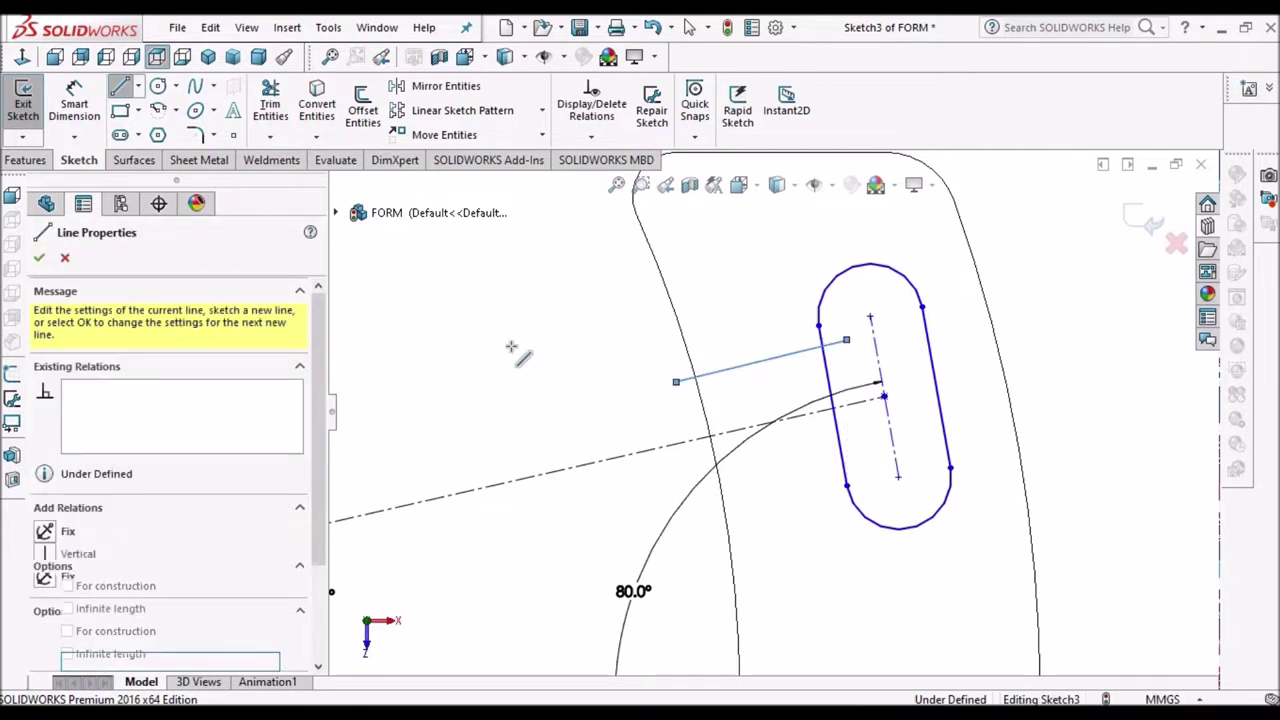
pyautogui.rightClick(511, 345)
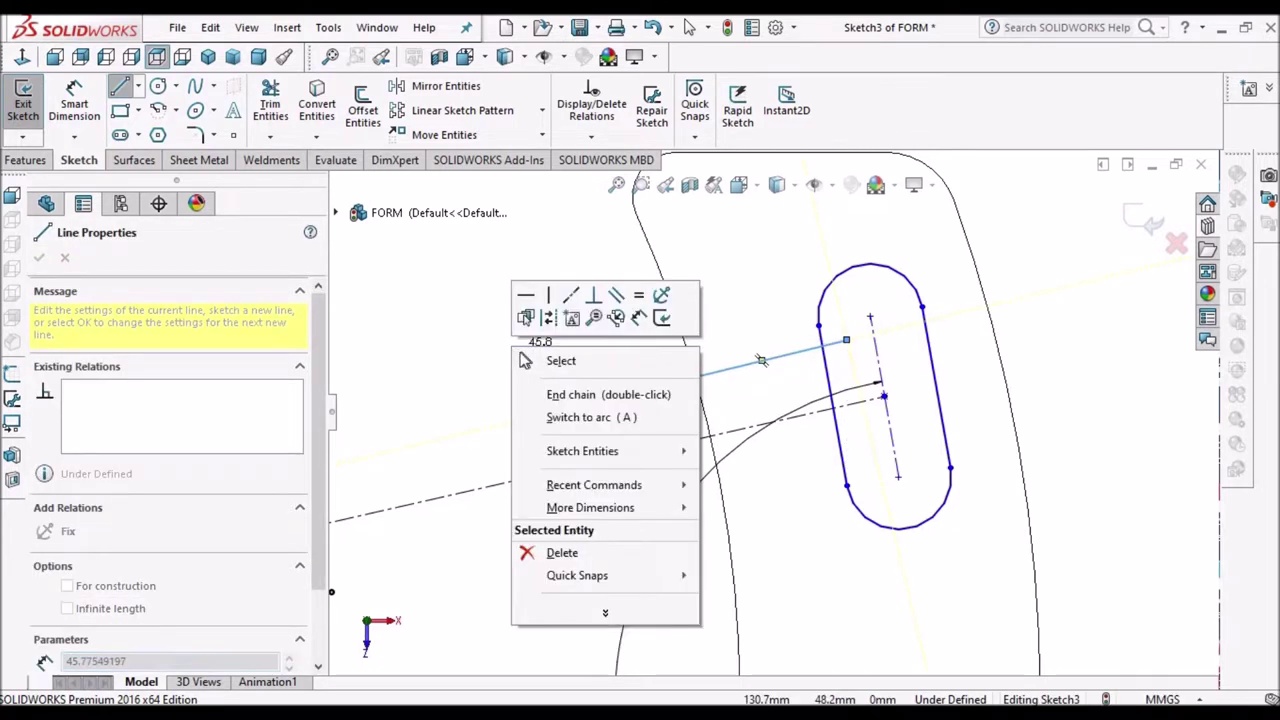
pyautogui.click(530, 358)
pyautogui.click(550, 378)
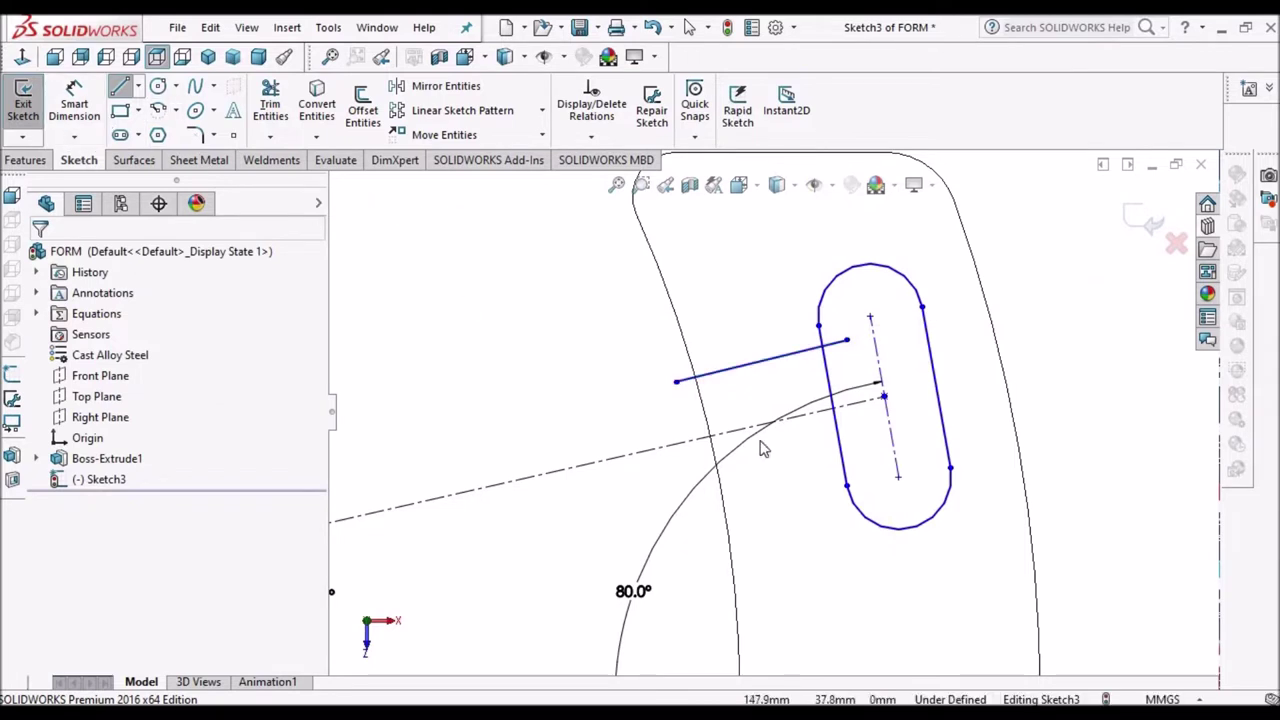
# - Mirror the slanted line about the sloped centerline, keeping the original
pyautogui.click(436, 88)
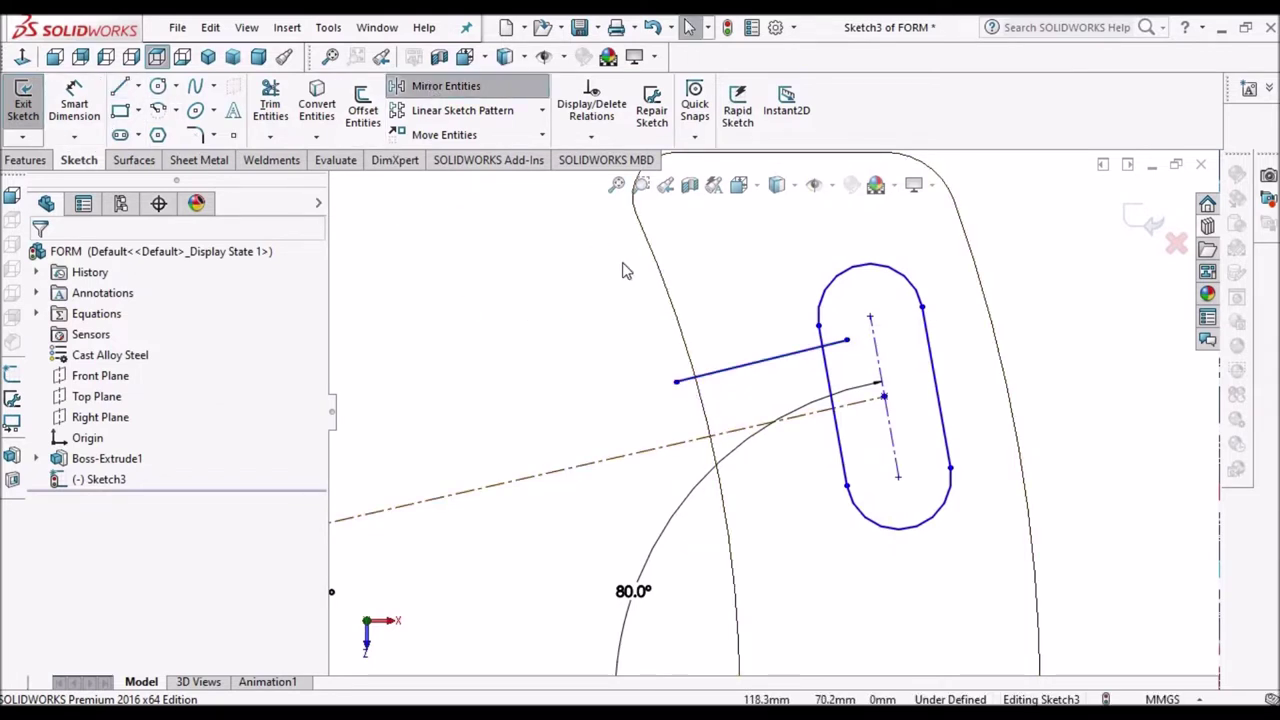
pyautogui.click(784, 356)
pyautogui.click(164, 477)
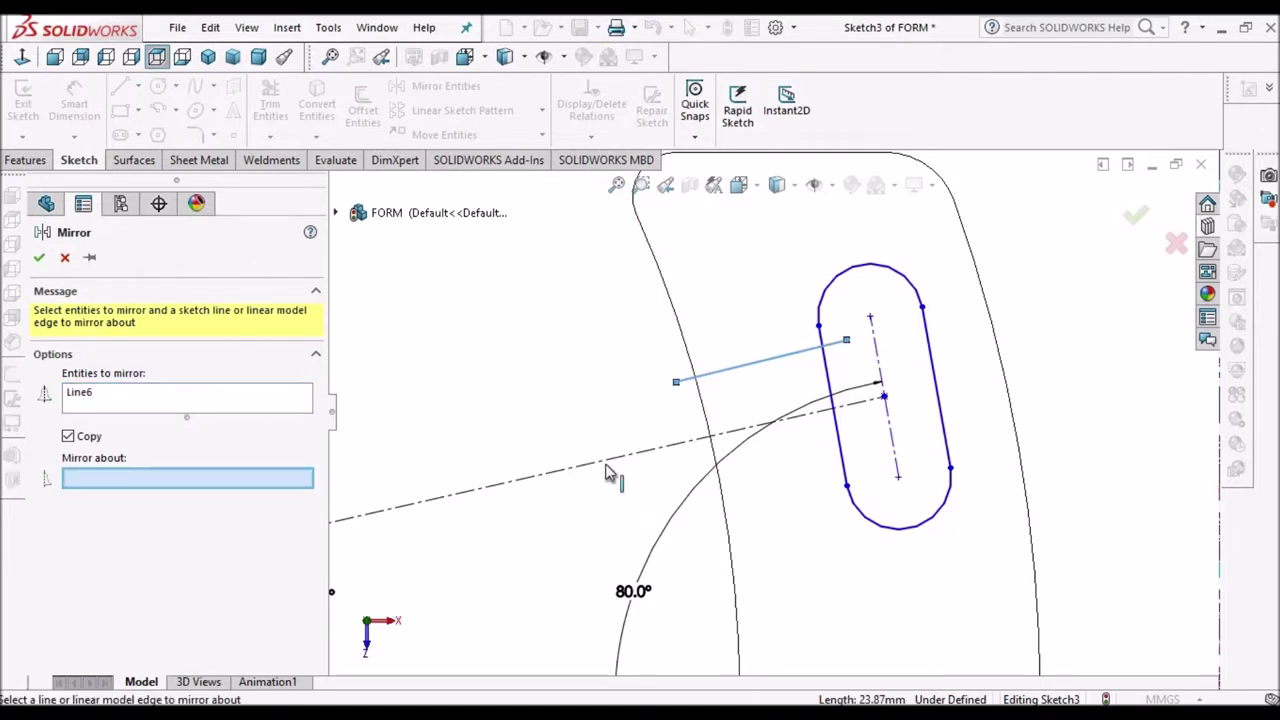
pyautogui.click(605, 467)
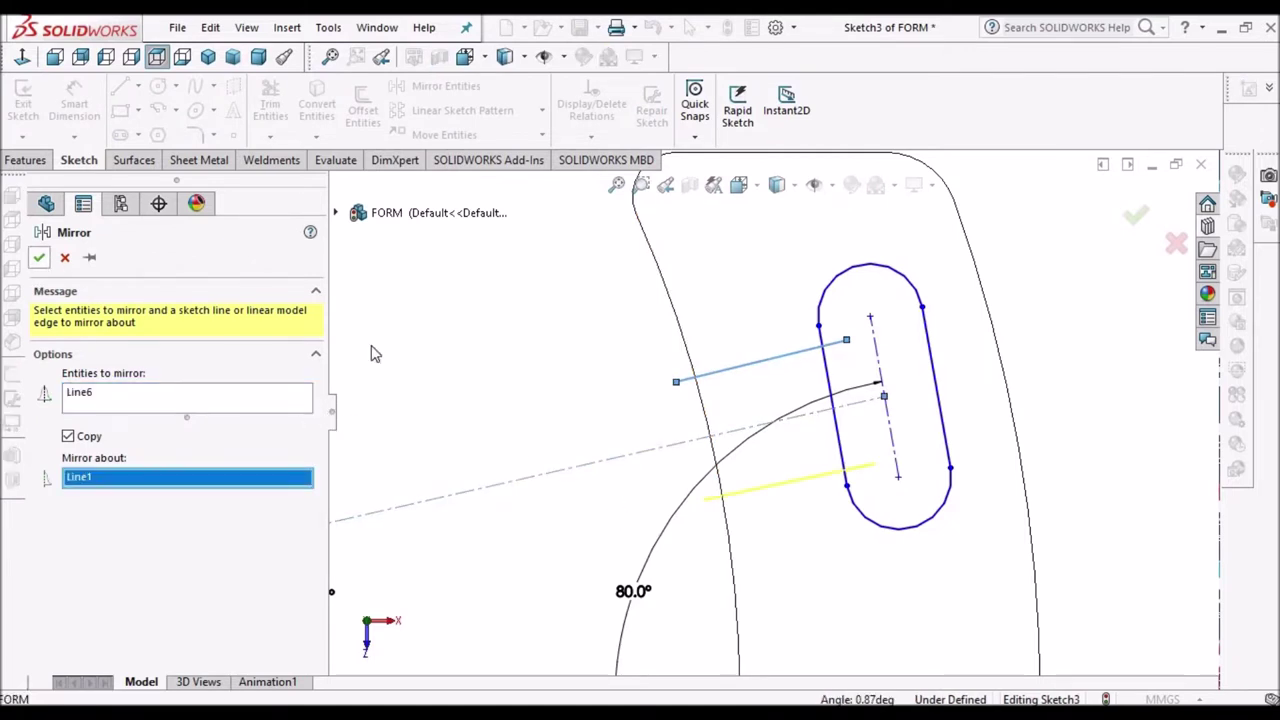
pyautogui.click(40, 259)
pyautogui.scroll(1, 775, 455)
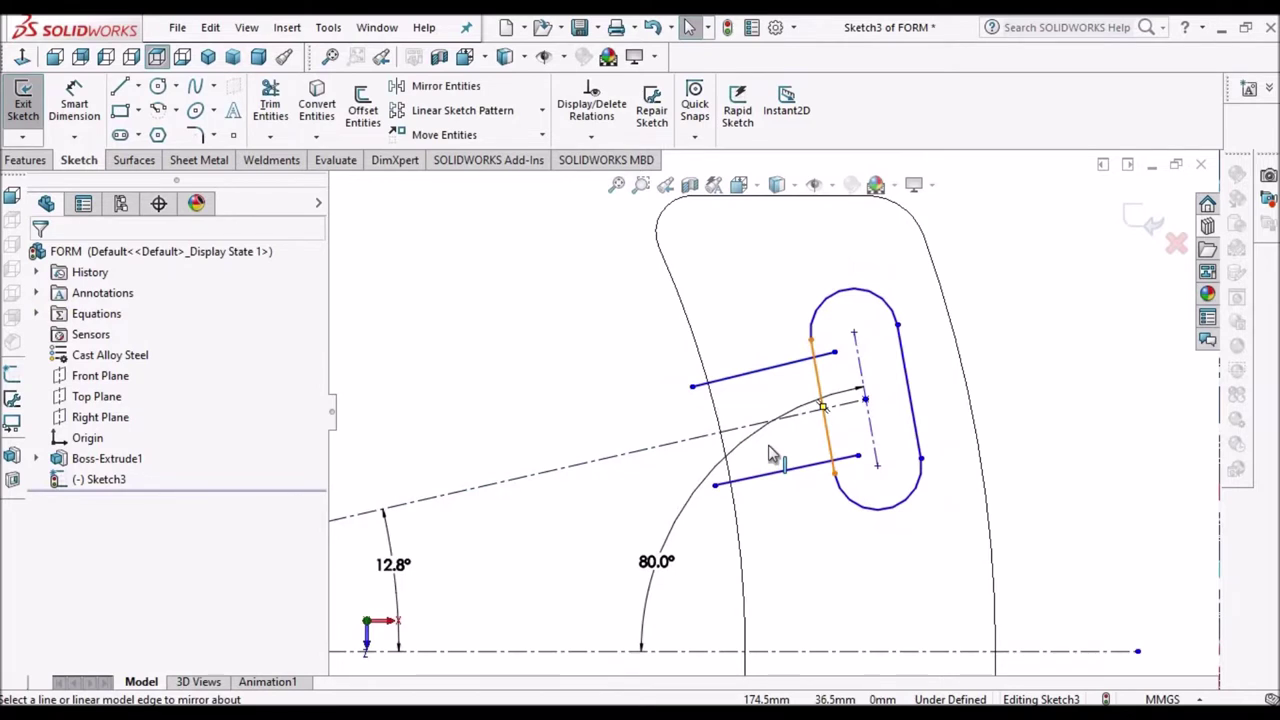
pyautogui.scroll(-1, 779, 453)
pyautogui.click(762, 352)
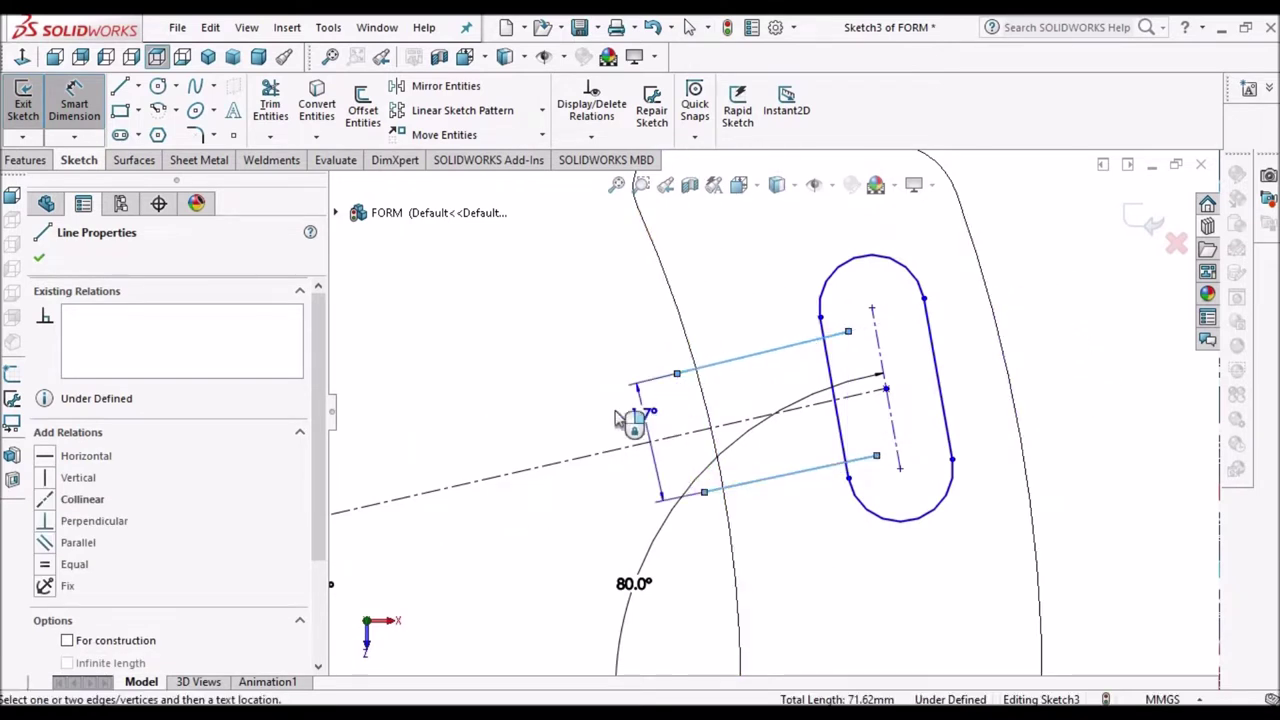
pyautogui.press('Escape')
pyautogui.press('Escape')
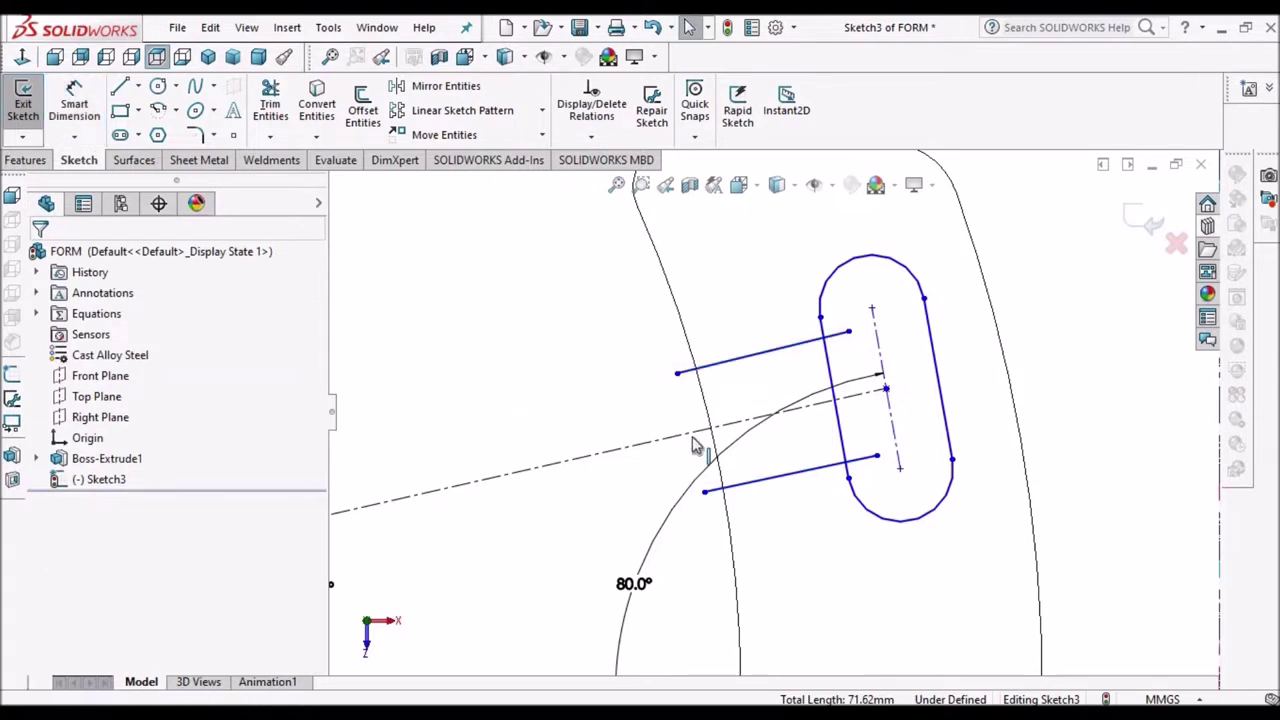
# - Add a parallel relation between the upper slanted line and the sloped centerline
pyautogui.click(795, 358)
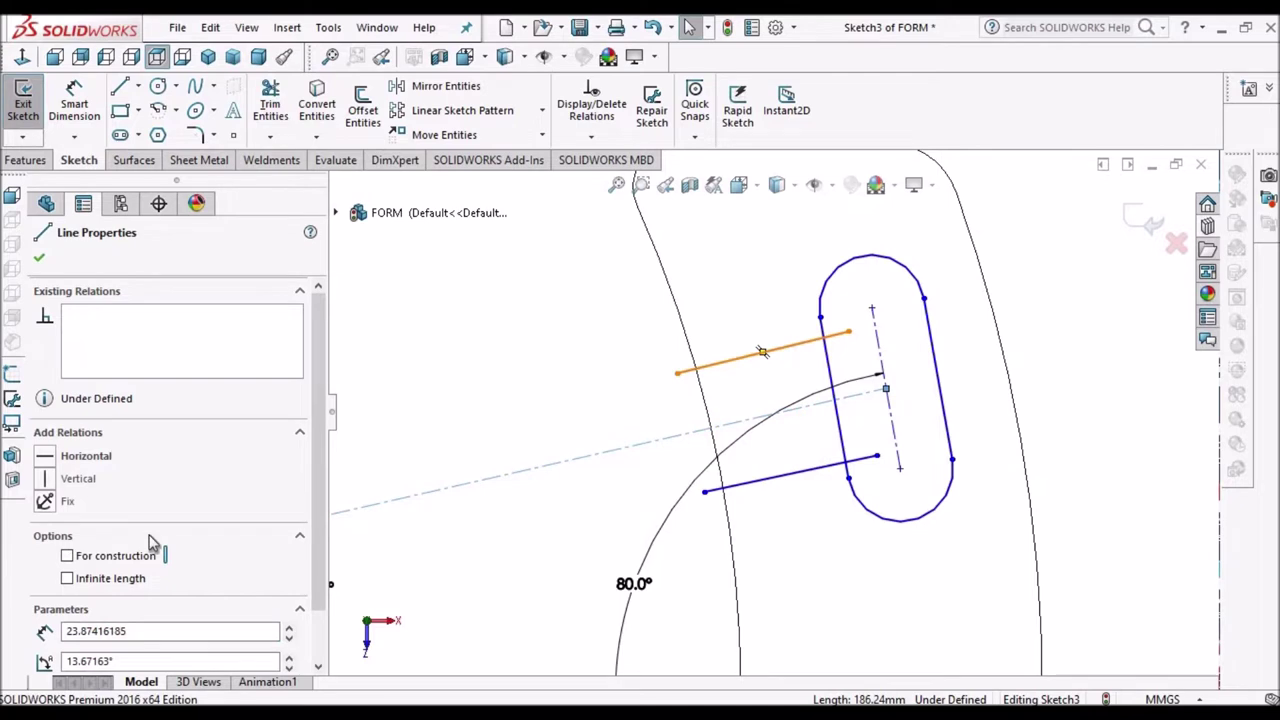
pyautogui.click(42, 650)
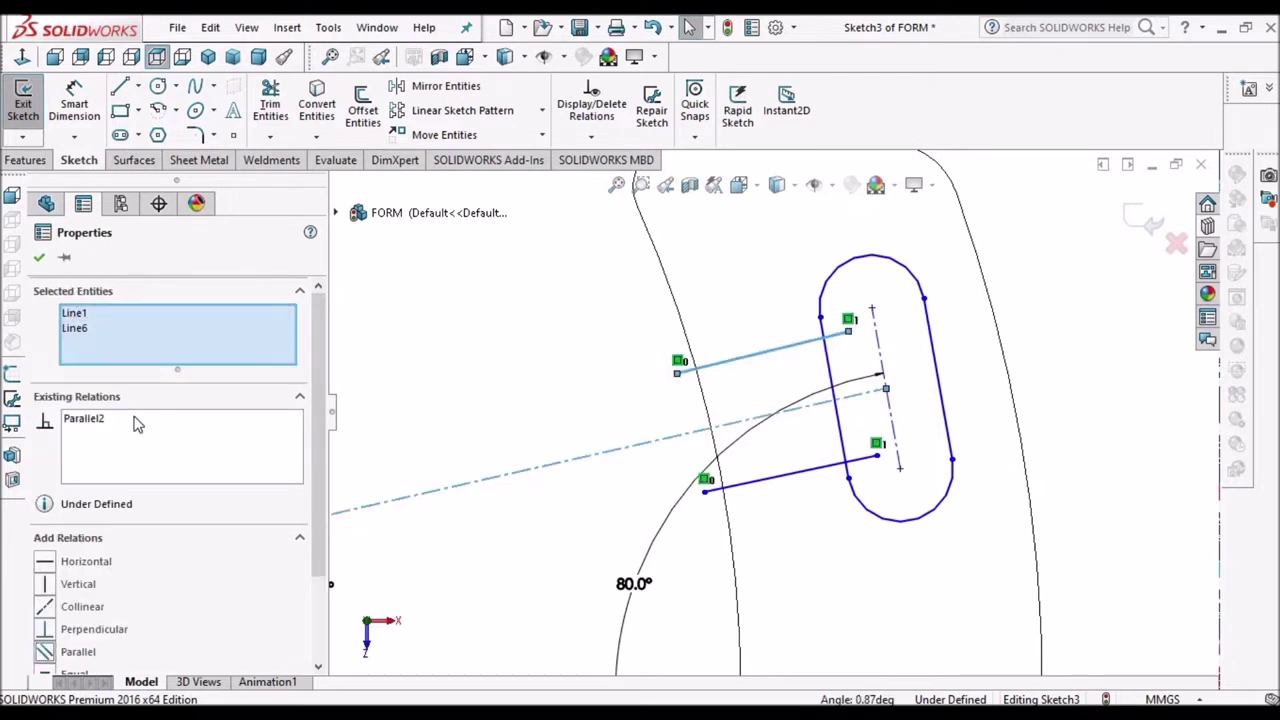
pyautogui.press('Escape')
# - Dimension the distance between the two mirrored slanted lines as 16 mm
pyautogui.click(74, 104)
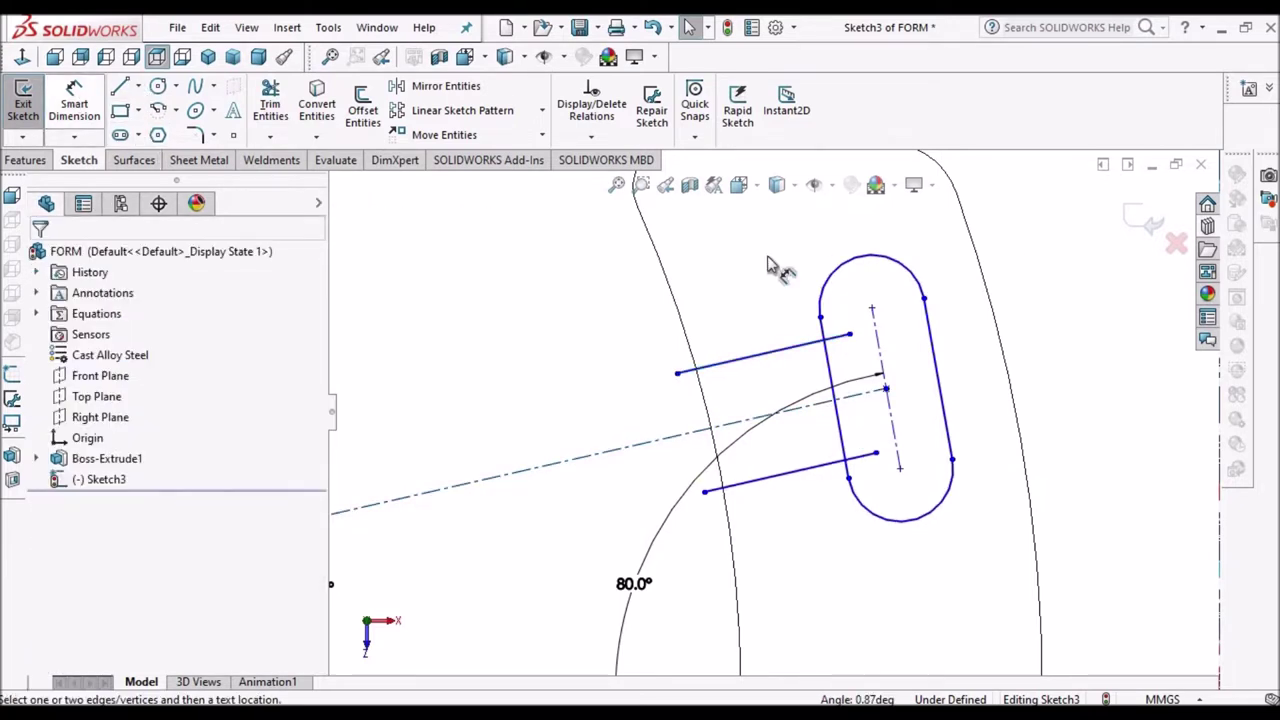
pyautogui.click(818, 478)
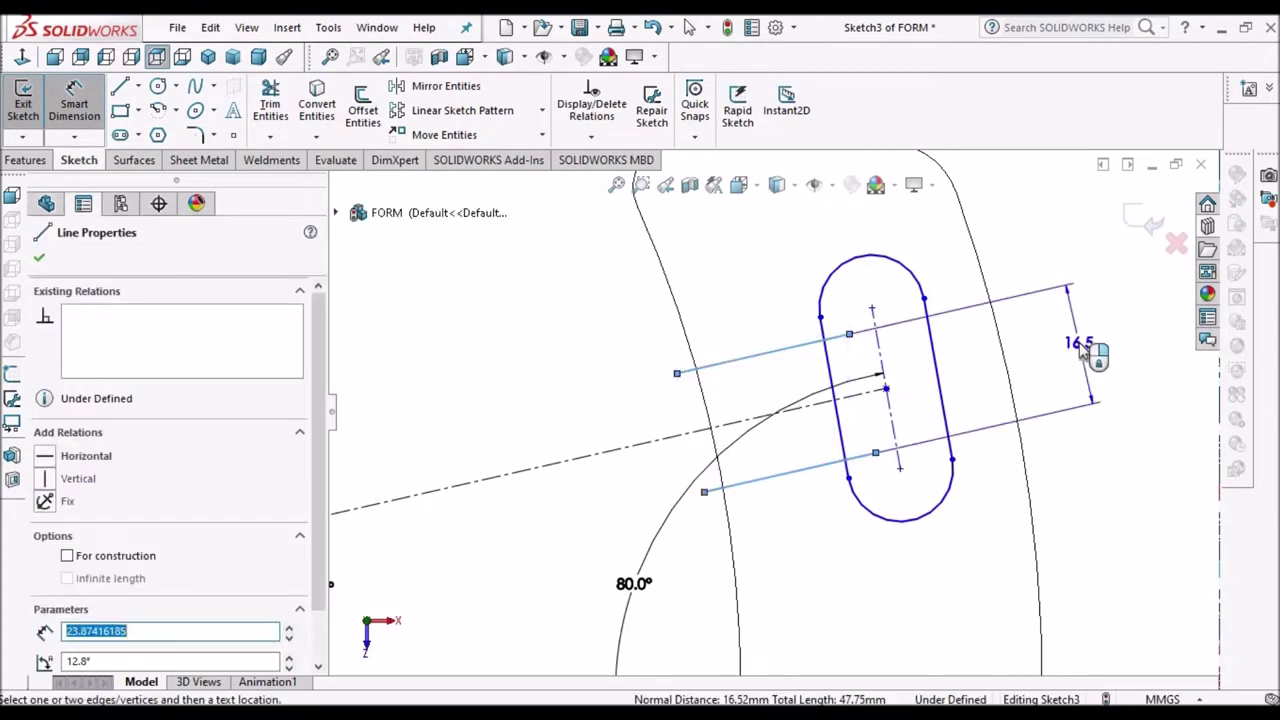
pyautogui.click(1168, 347)
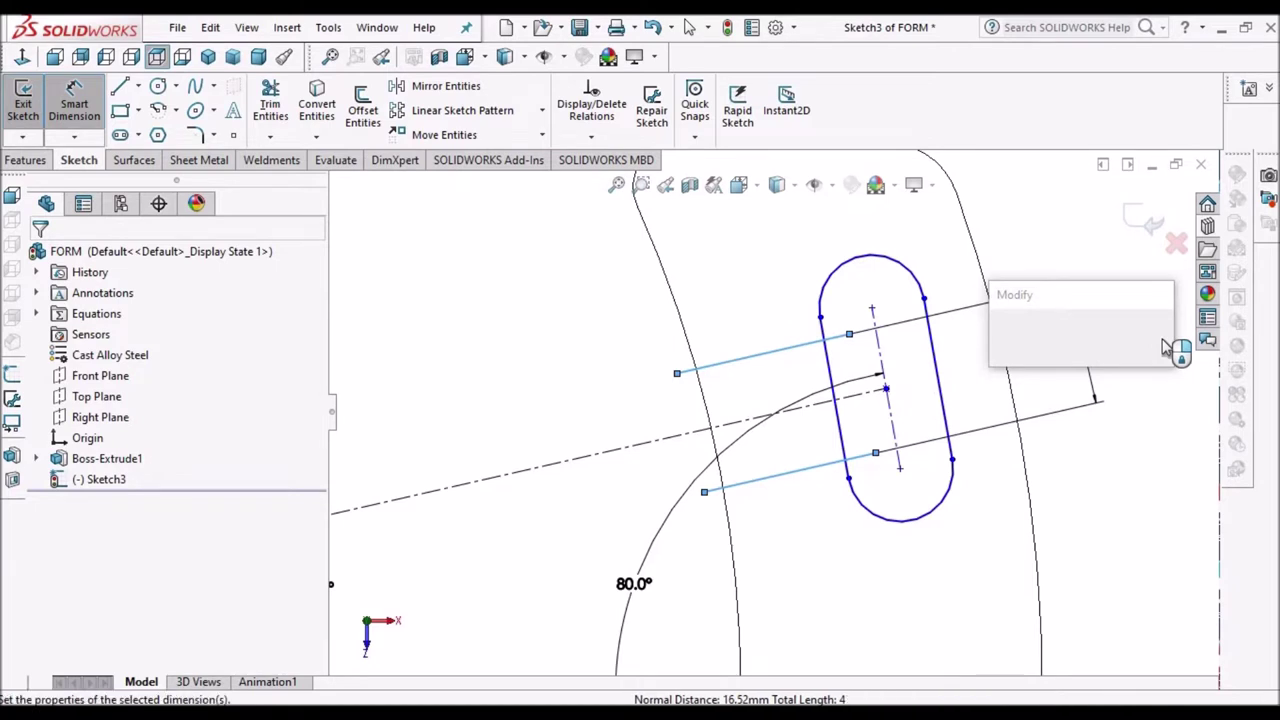
pyautogui.write('16')
pyautogui.press('Return')
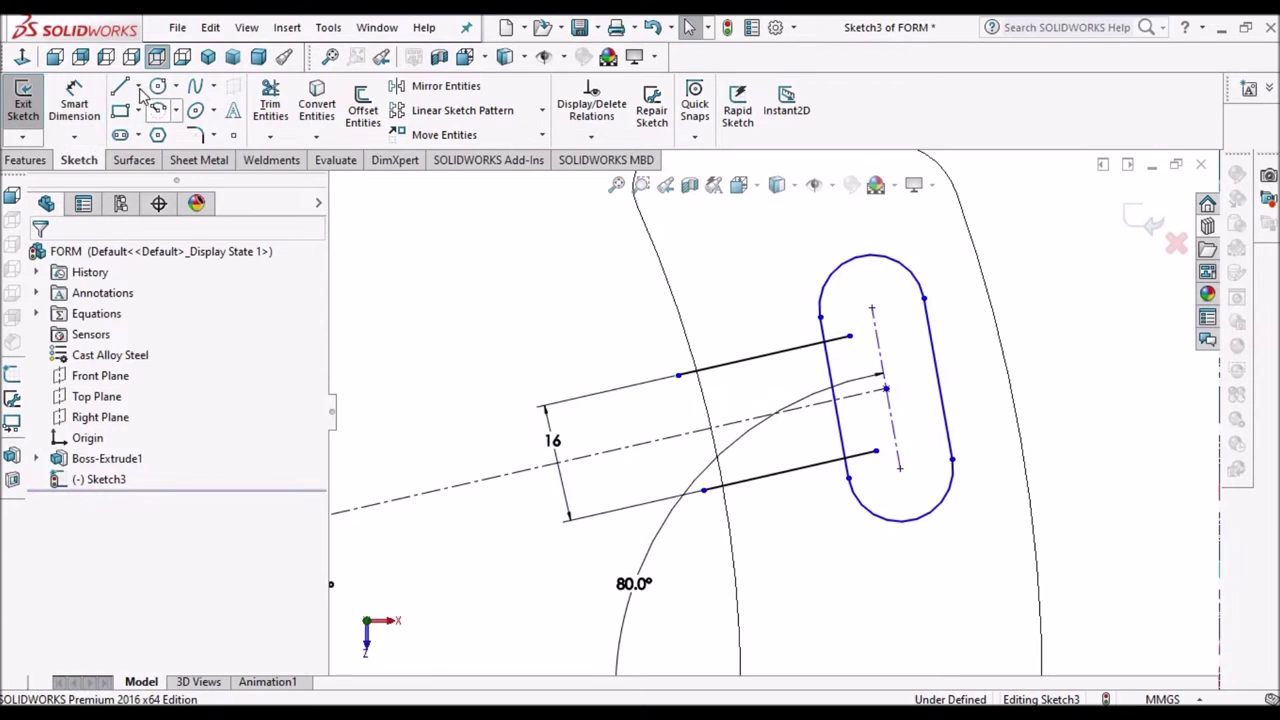
pyautogui.press('Escape')
# - Dimension the slot's centre-to-centre length as 31 mm
pyautogui.click(880, 386)
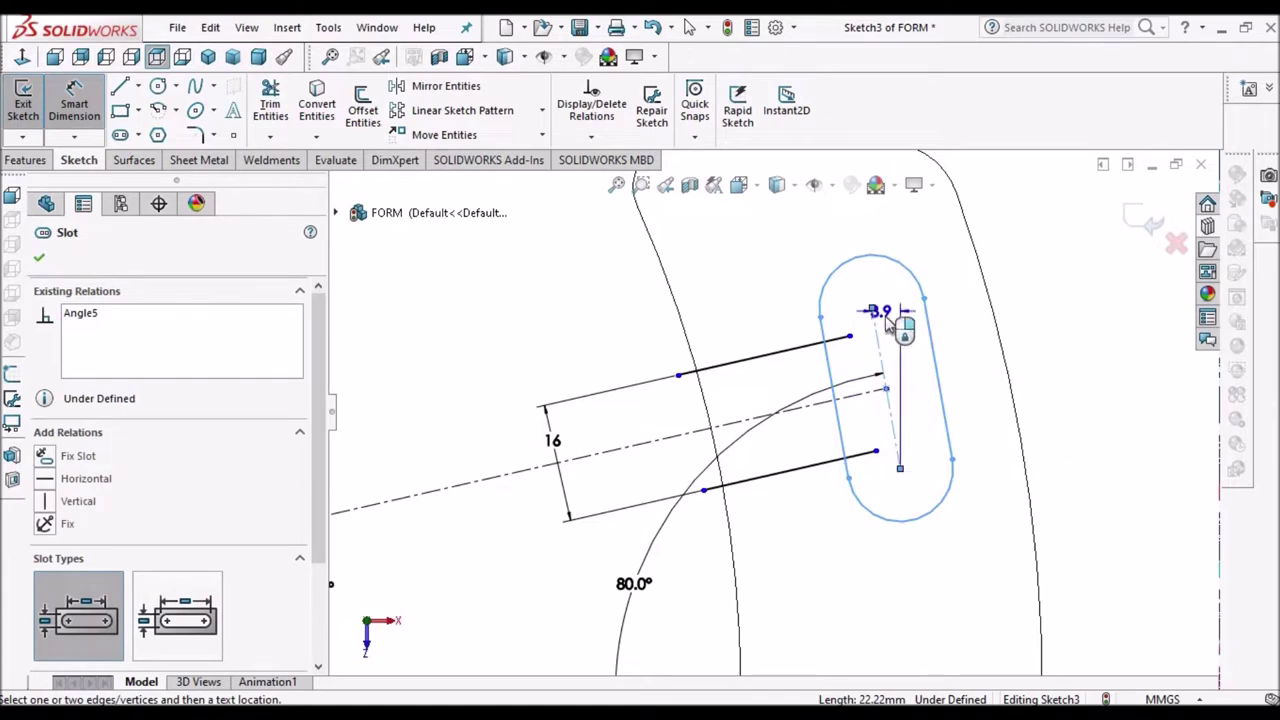
pyautogui.scroll(-3, 885, 318)
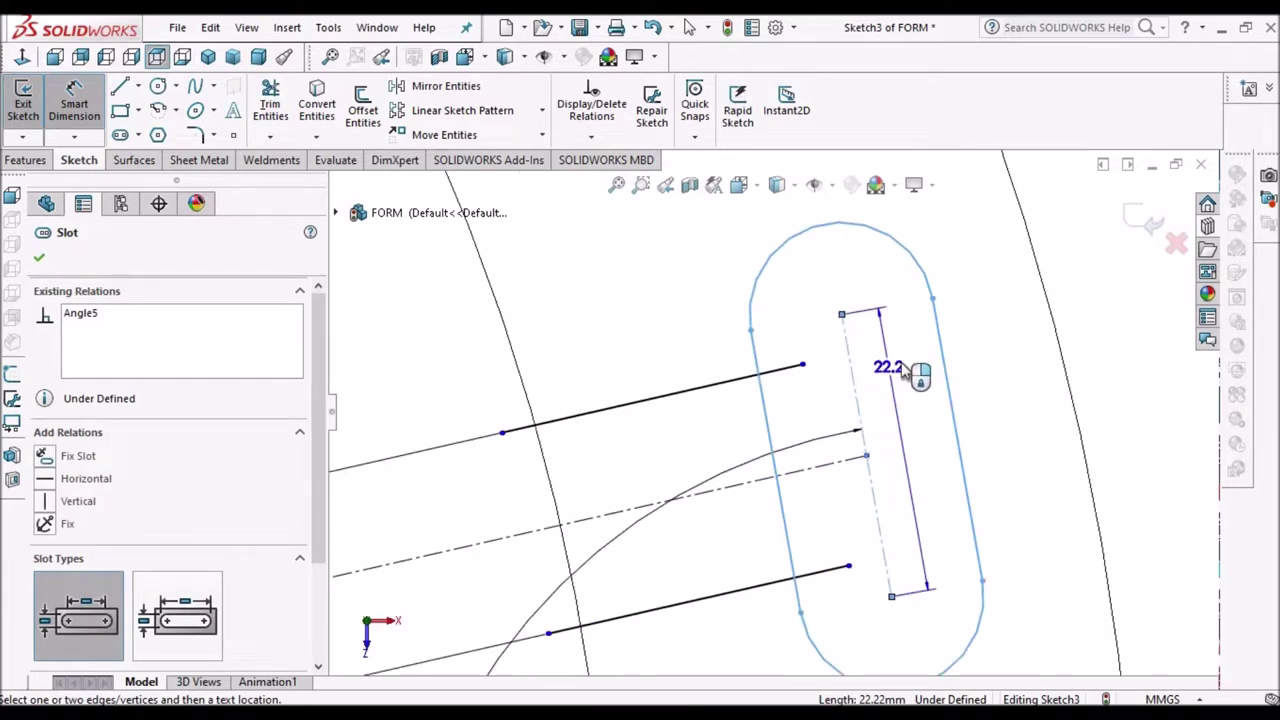
pyautogui.click(900, 368)
pyautogui.write('3')
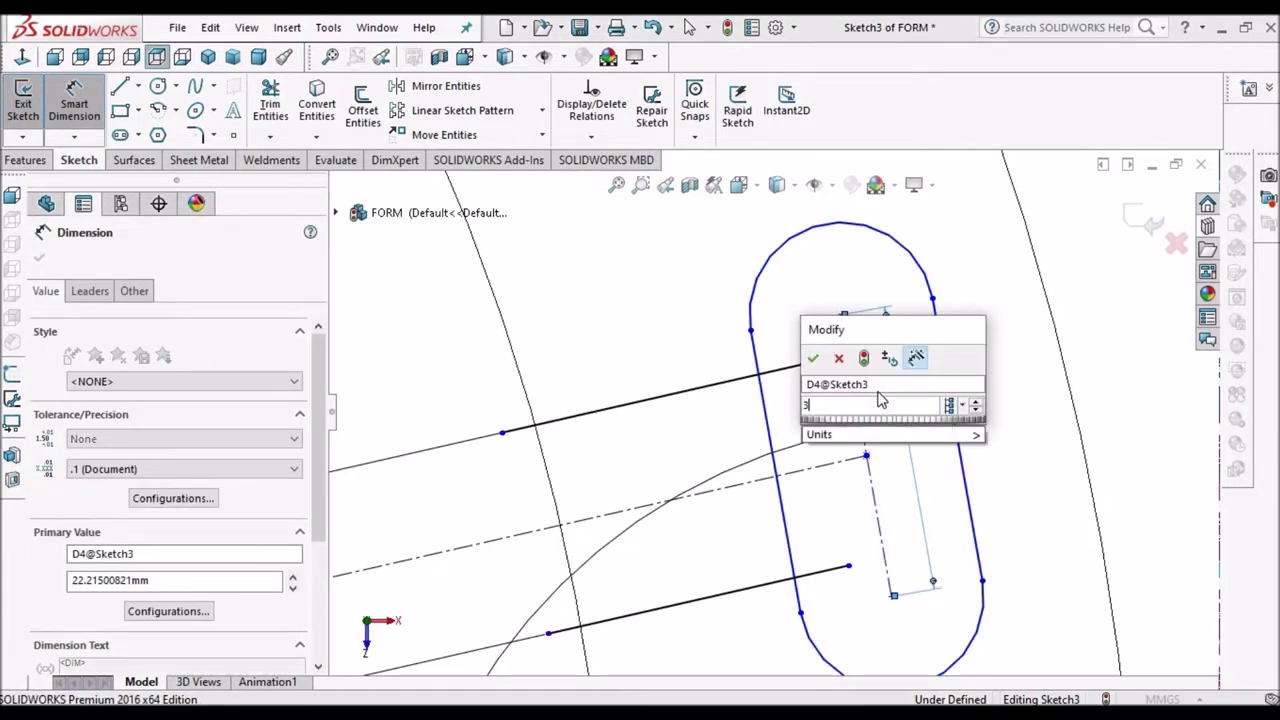
pyautogui.write('1')
pyautogui.press('Return')
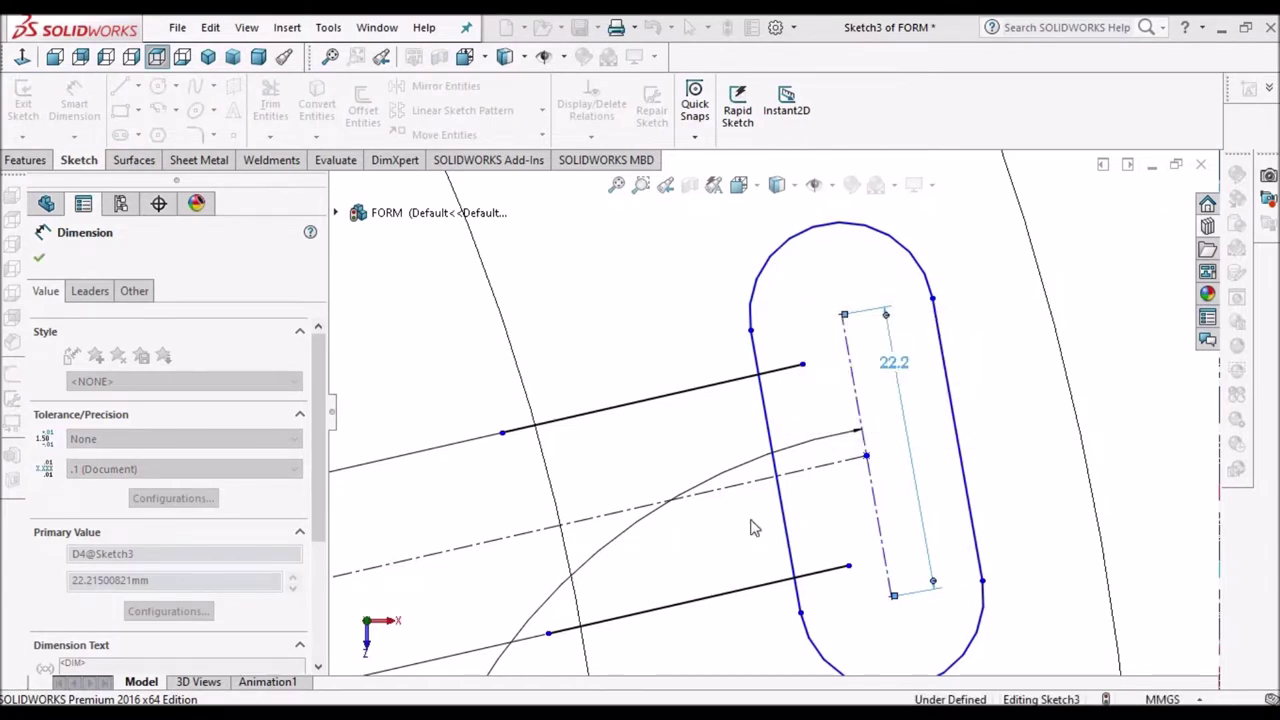
pyautogui.scroll(3, 758, 360)
pyautogui.press('Escape')
pyautogui.scroll(2, 950, 453)
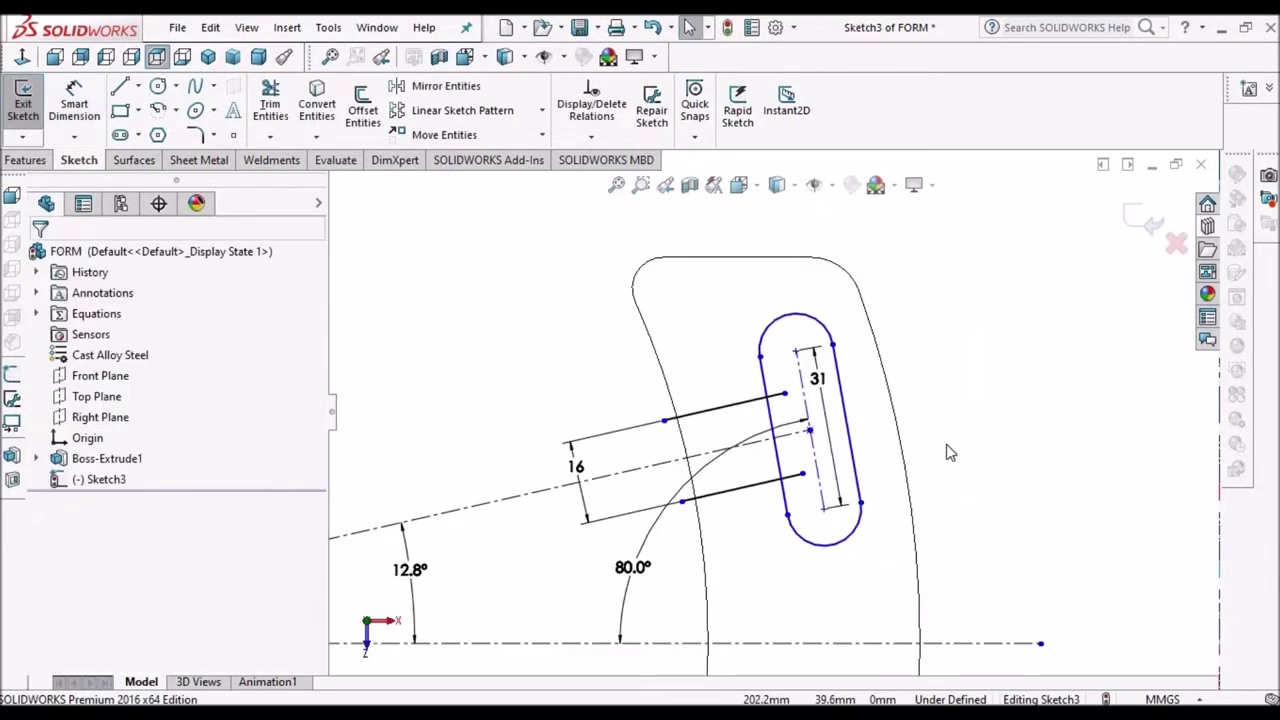
# - Dimension the slot's width between its two straight sides as 9 mm
pyautogui.click(64, 95)
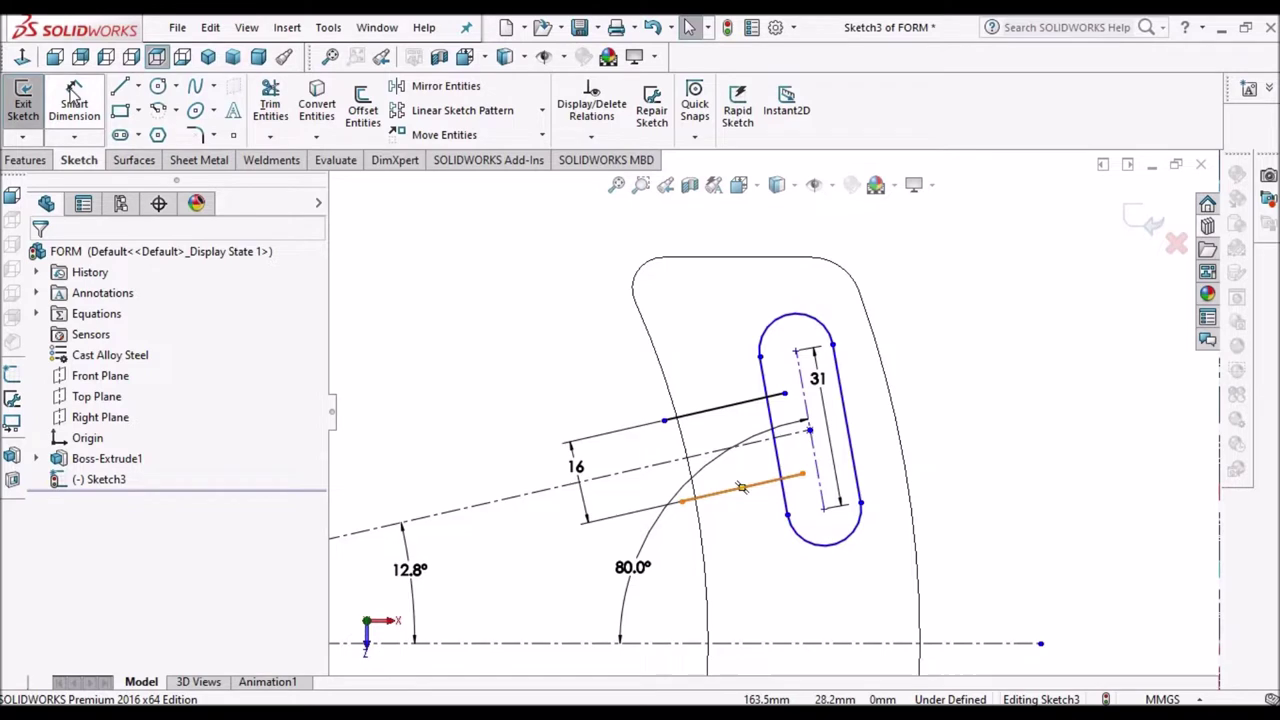
pyautogui.scroll(-3, 797, 537)
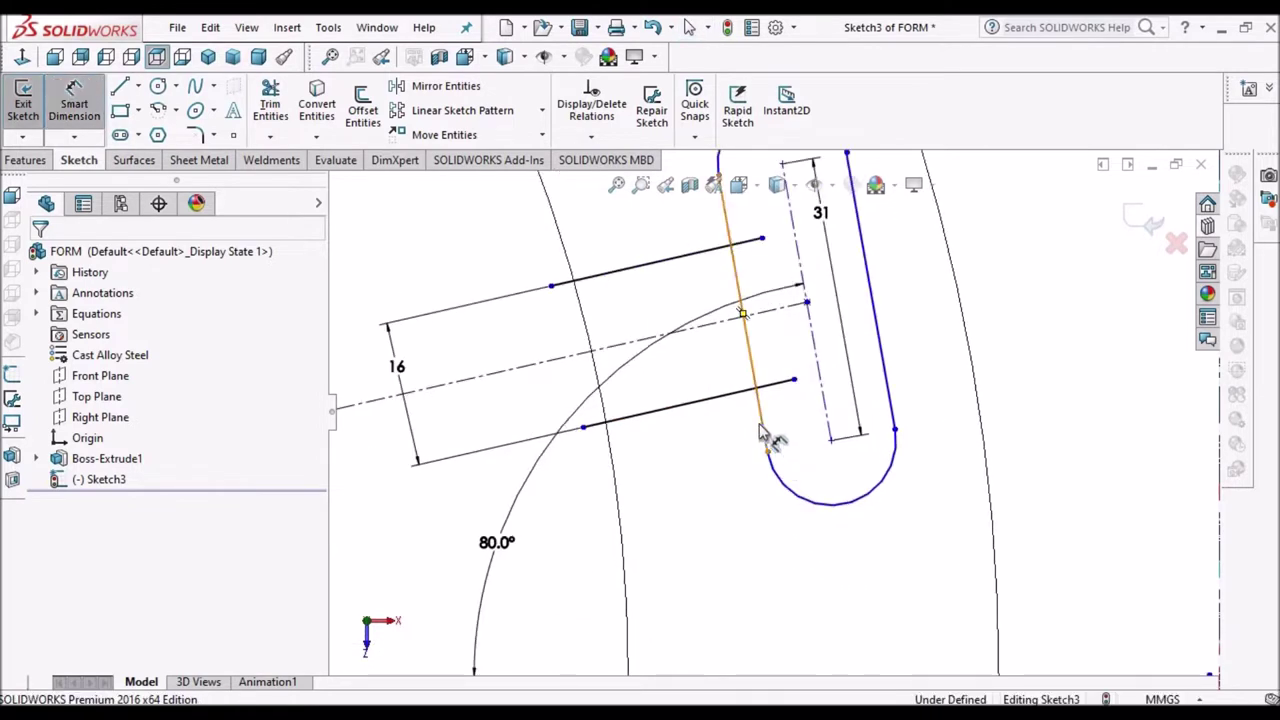
pyautogui.click(895, 418)
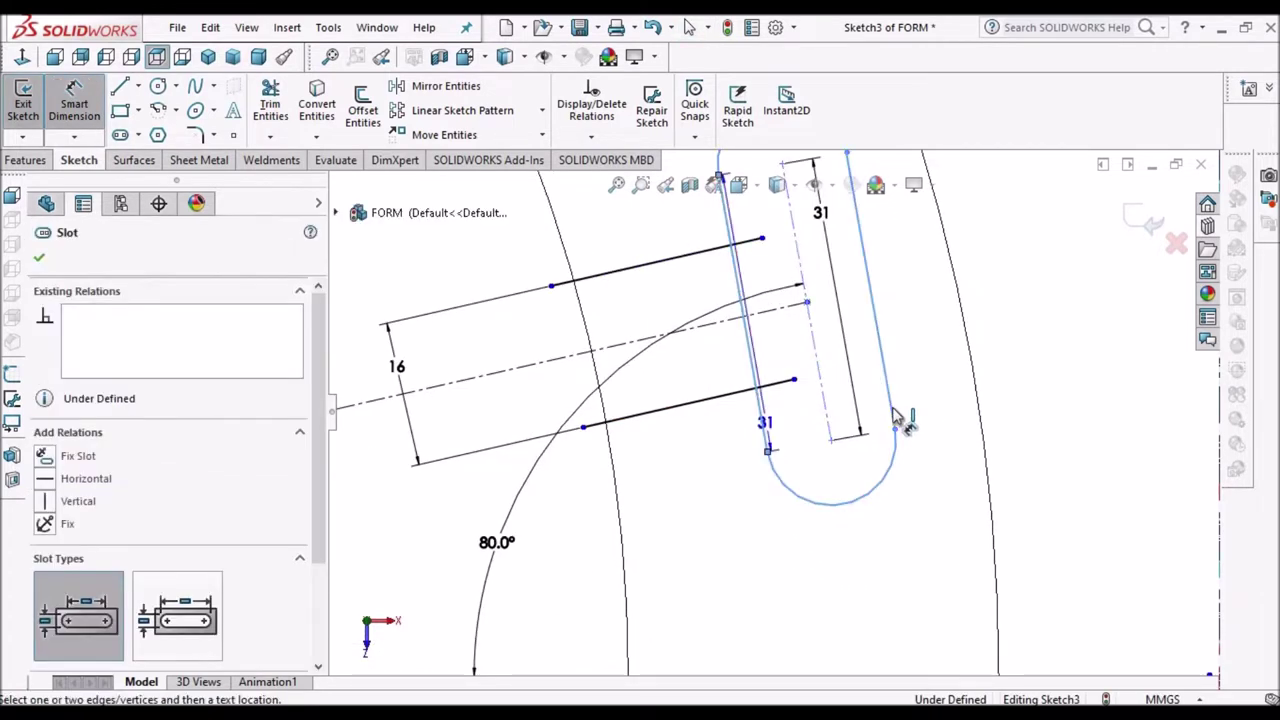
pyautogui.scroll(1, 852, 570)
pyautogui.click(853, 572)
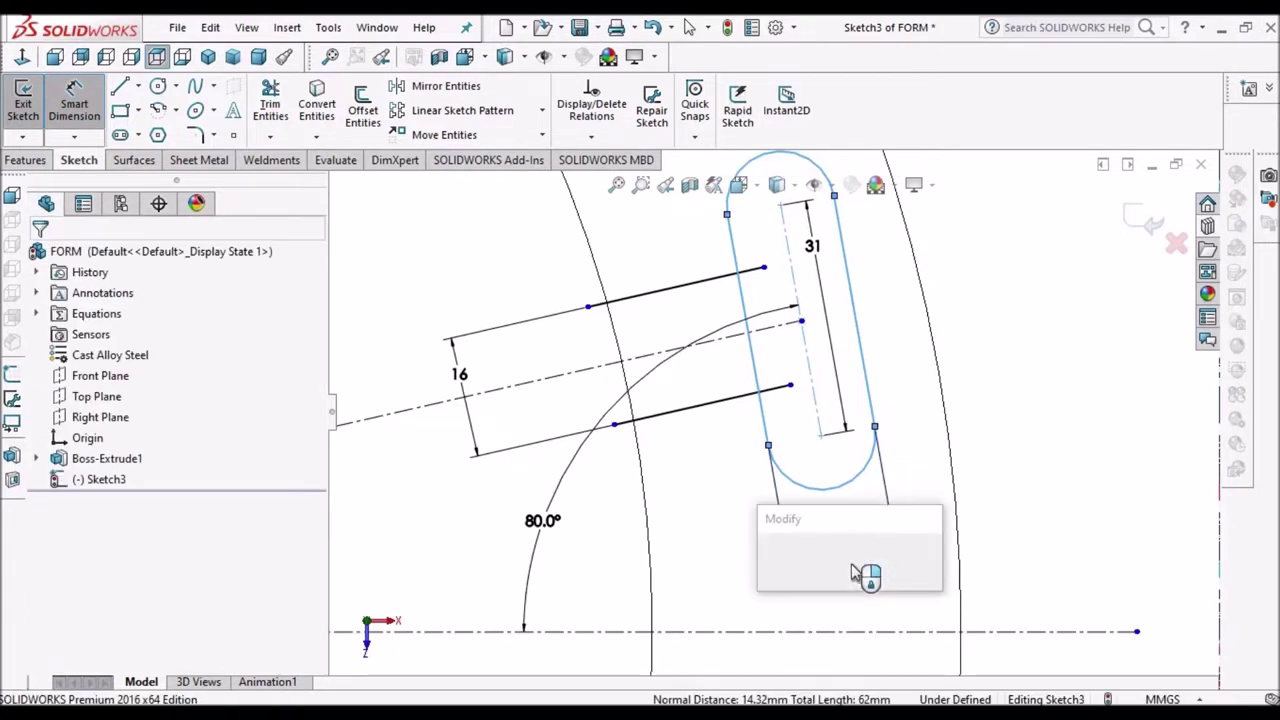
pyautogui.write('9')
pyautogui.press('Return')
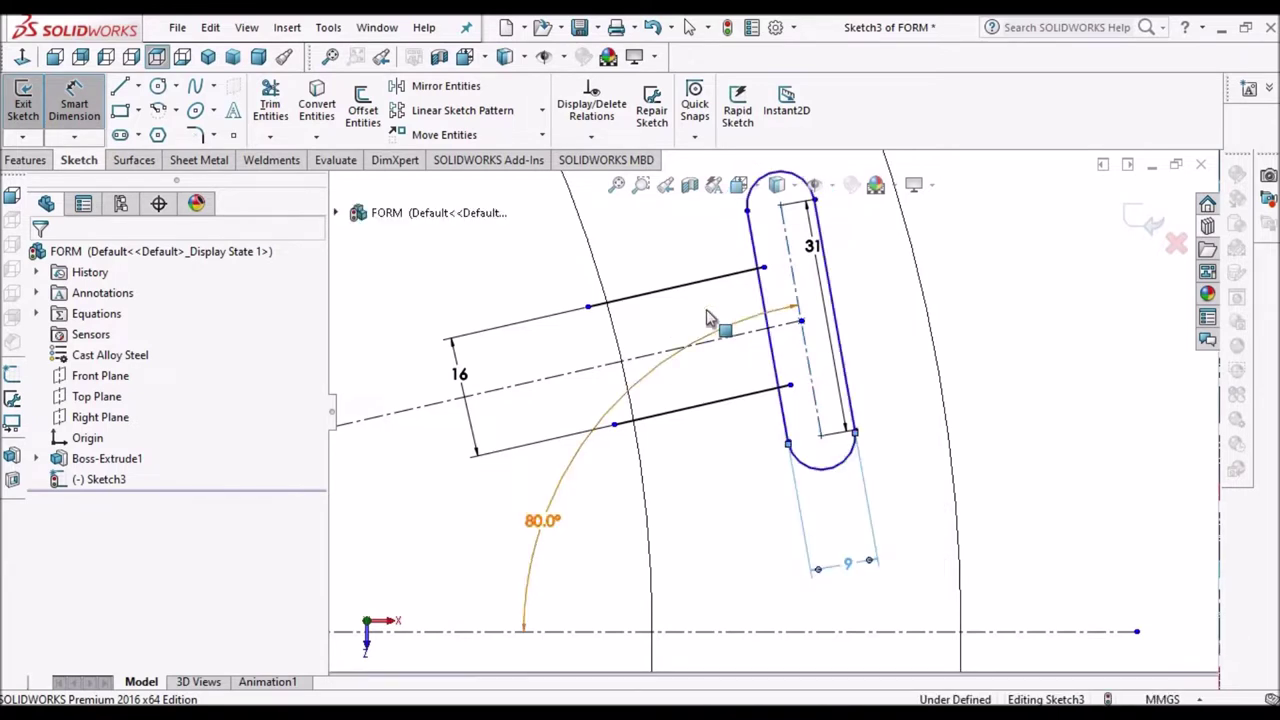
pyautogui.press('Escape')
# - Reposition the slot's 31 mm length dimension outside the slot, beyond its outer side
pyautogui.moveTo(812, 248); pyautogui.dragTo(958, 265)
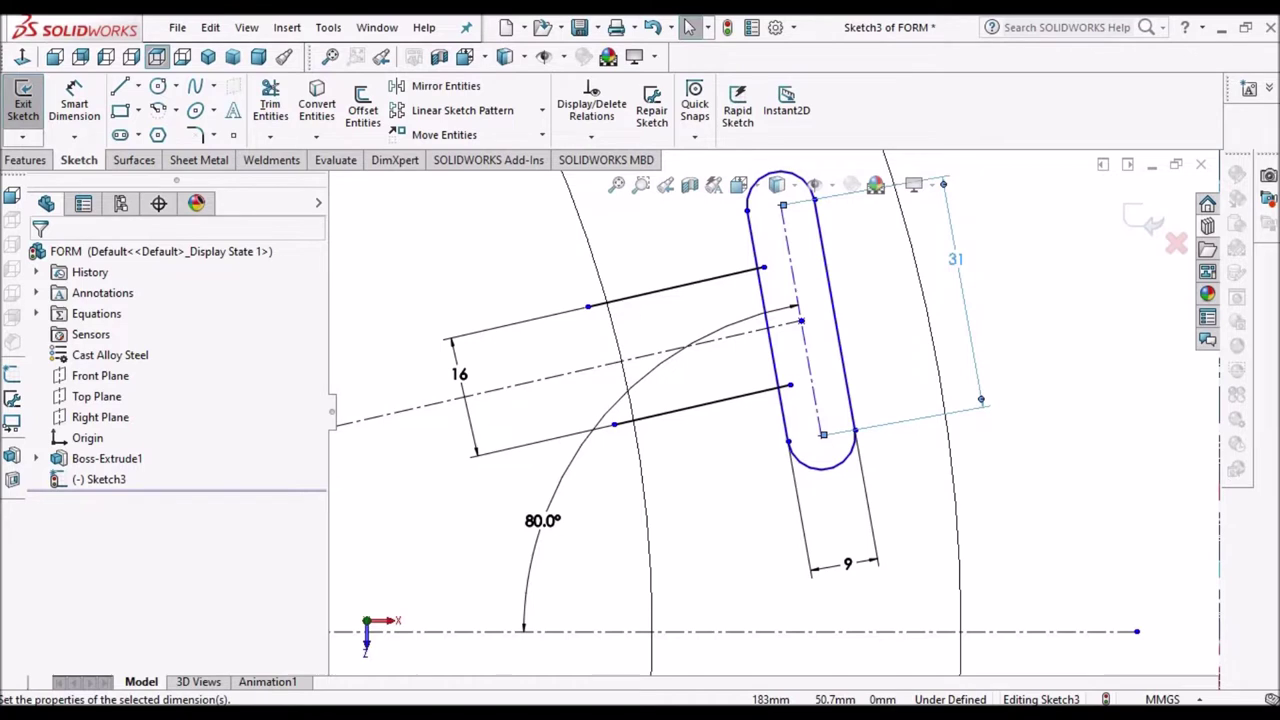
pyautogui.press('Escape')
pyautogui.scroll(2, 858, 405)
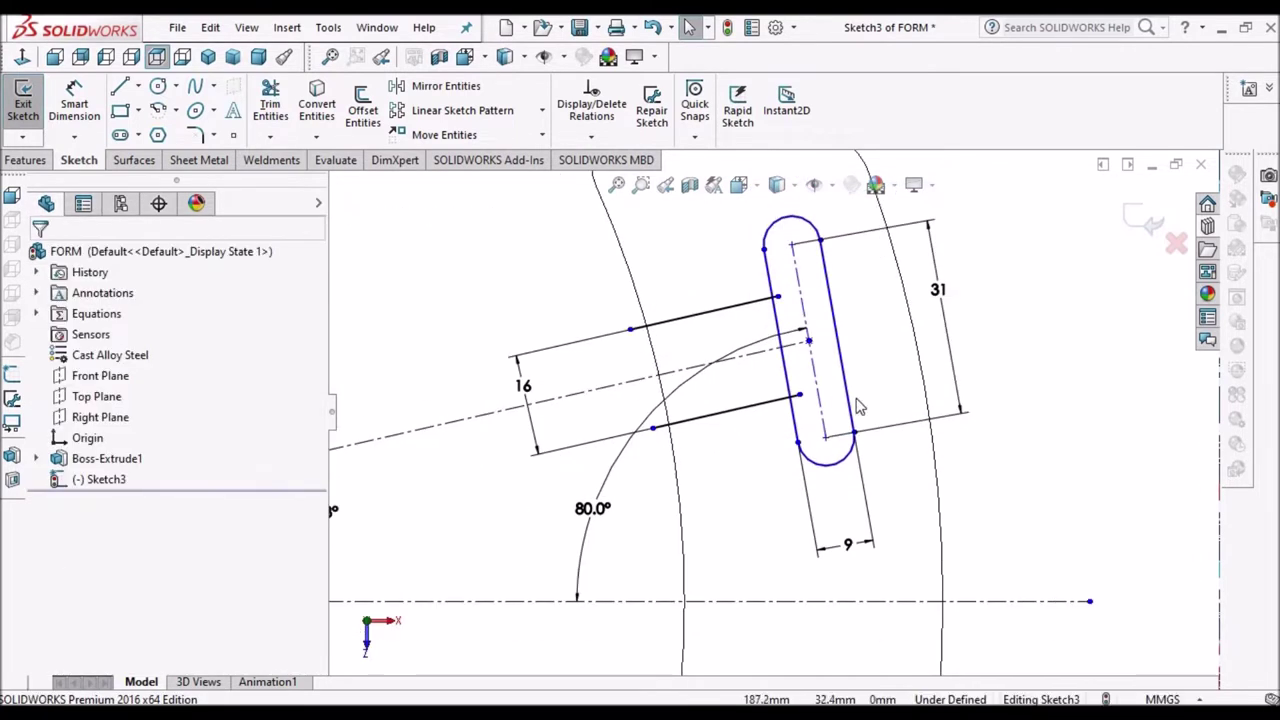
# - Try to add a radius dimension to the slot's lower end arc
pyautogui.click(77, 90)
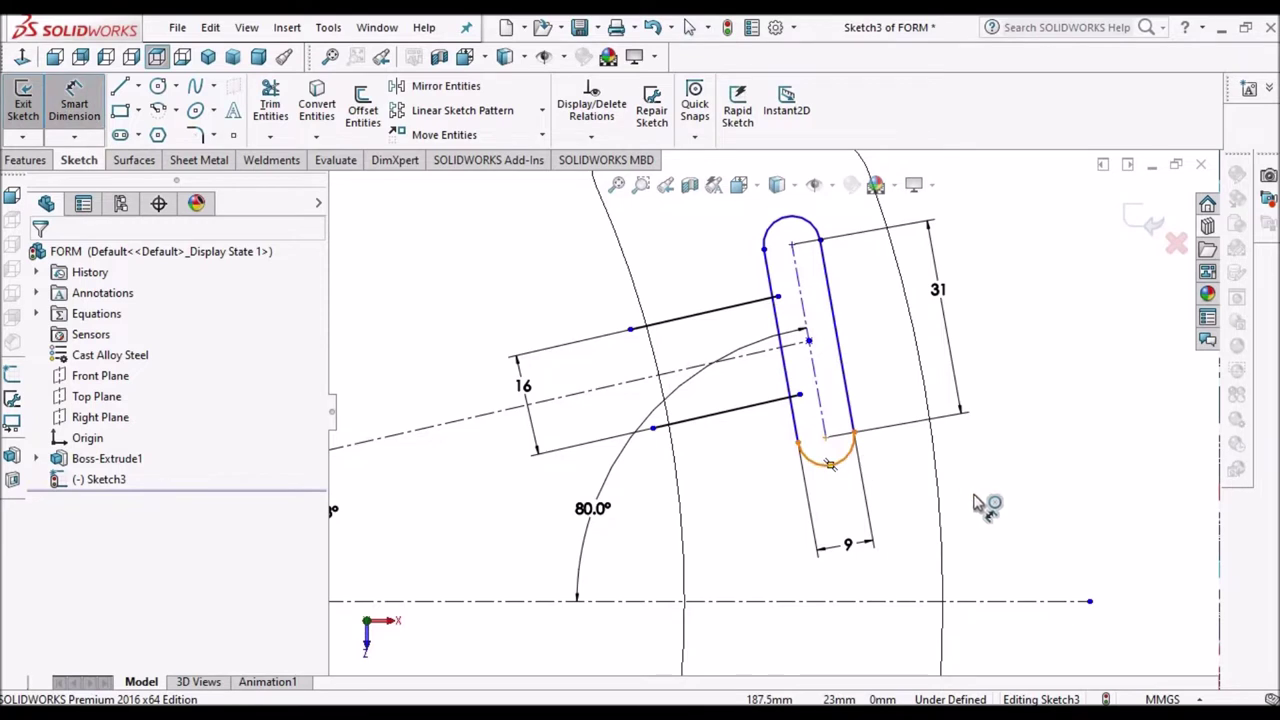
pyautogui.click(830, 465)
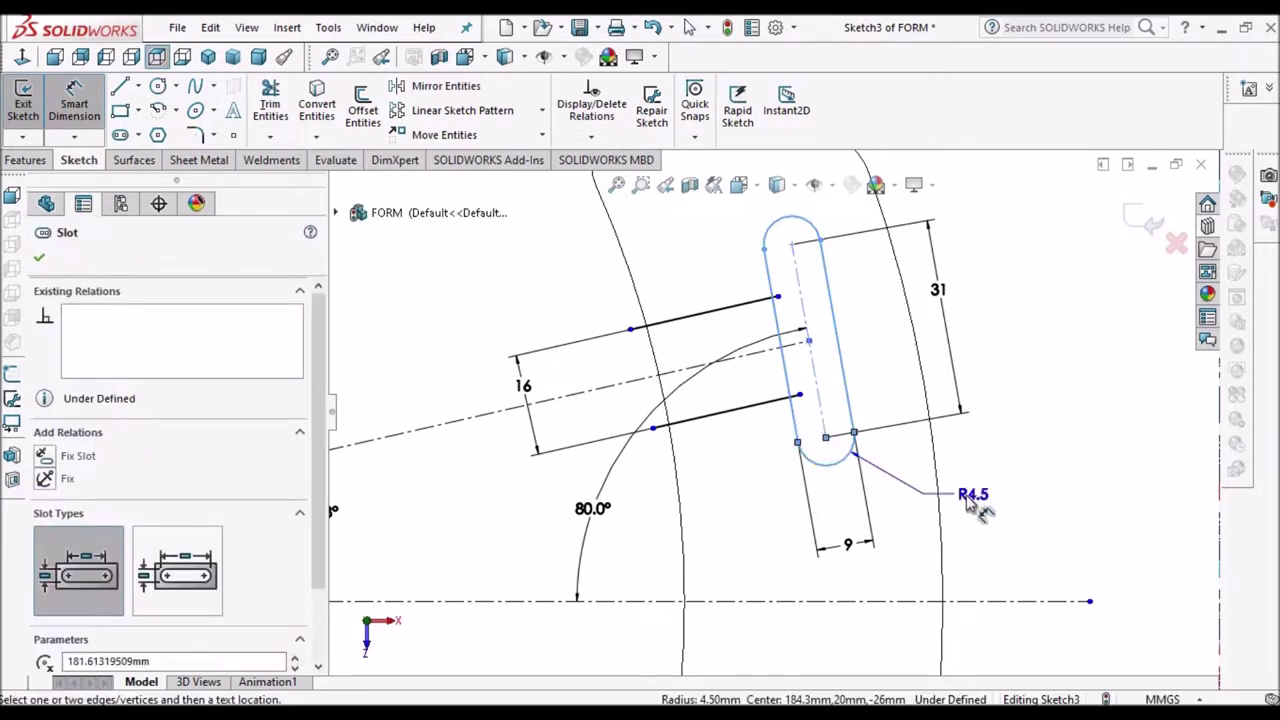
pyautogui.click(946, 506)
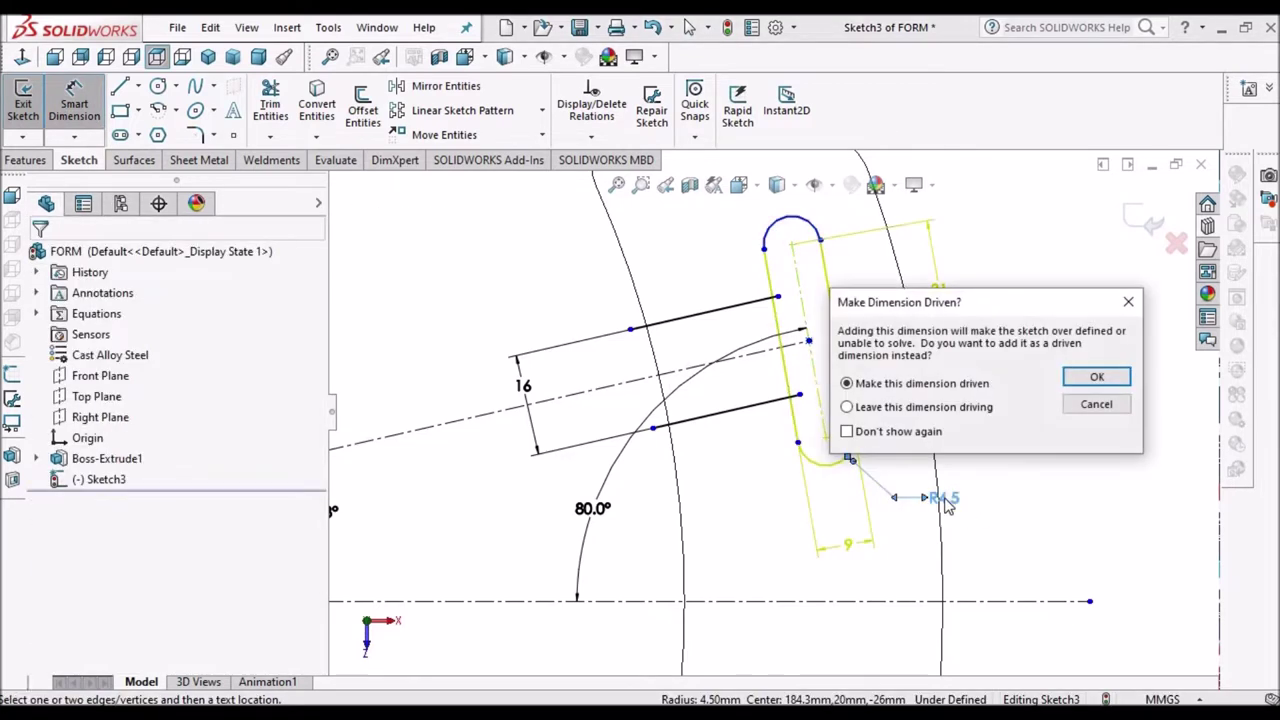
pyautogui.click(1096, 410)
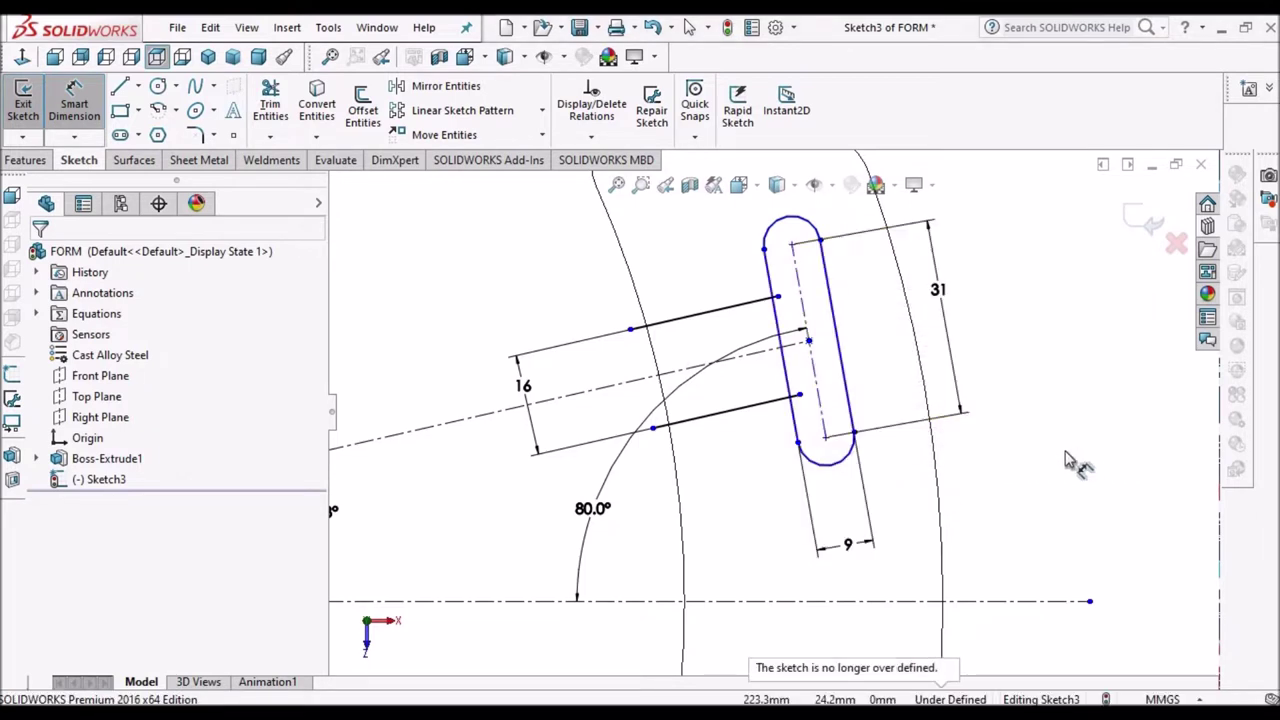
pyautogui.press('Escape')
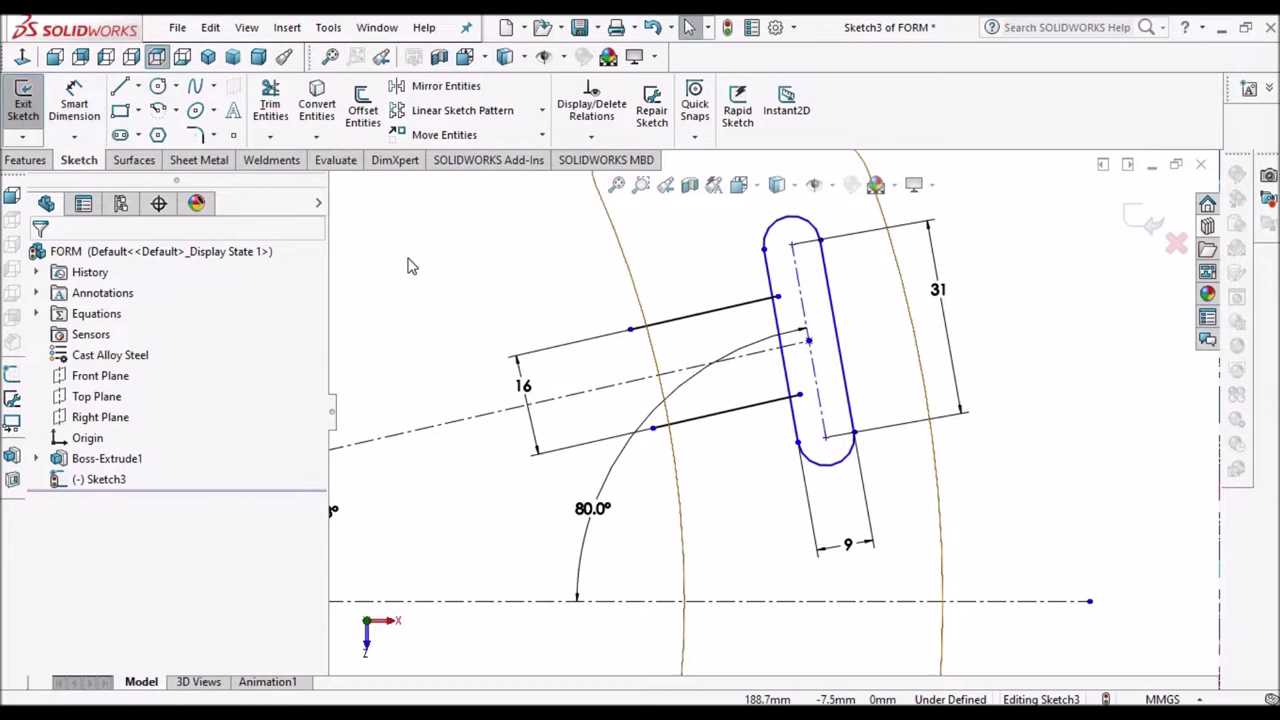
# - Convert the base's inner curved edge into the sketch and corner-trim it against both connecting lines
pyautogui.click(656, 372)
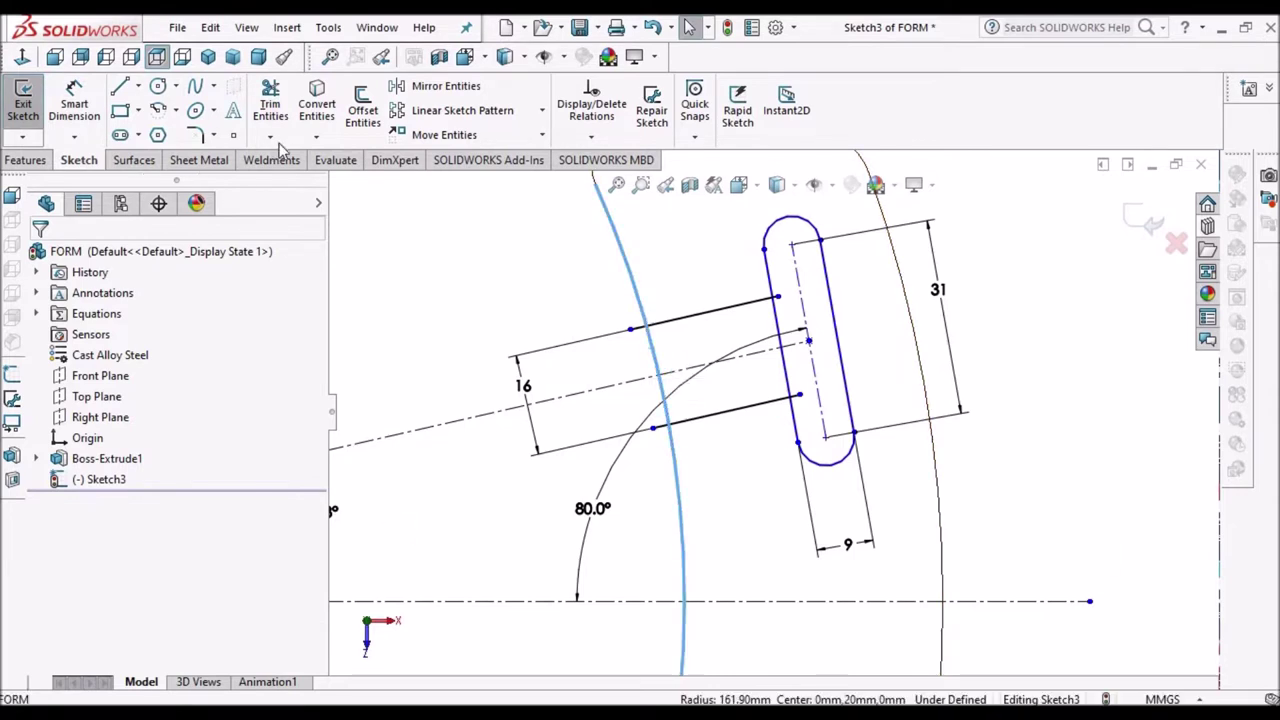
pyautogui.click(322, 105)
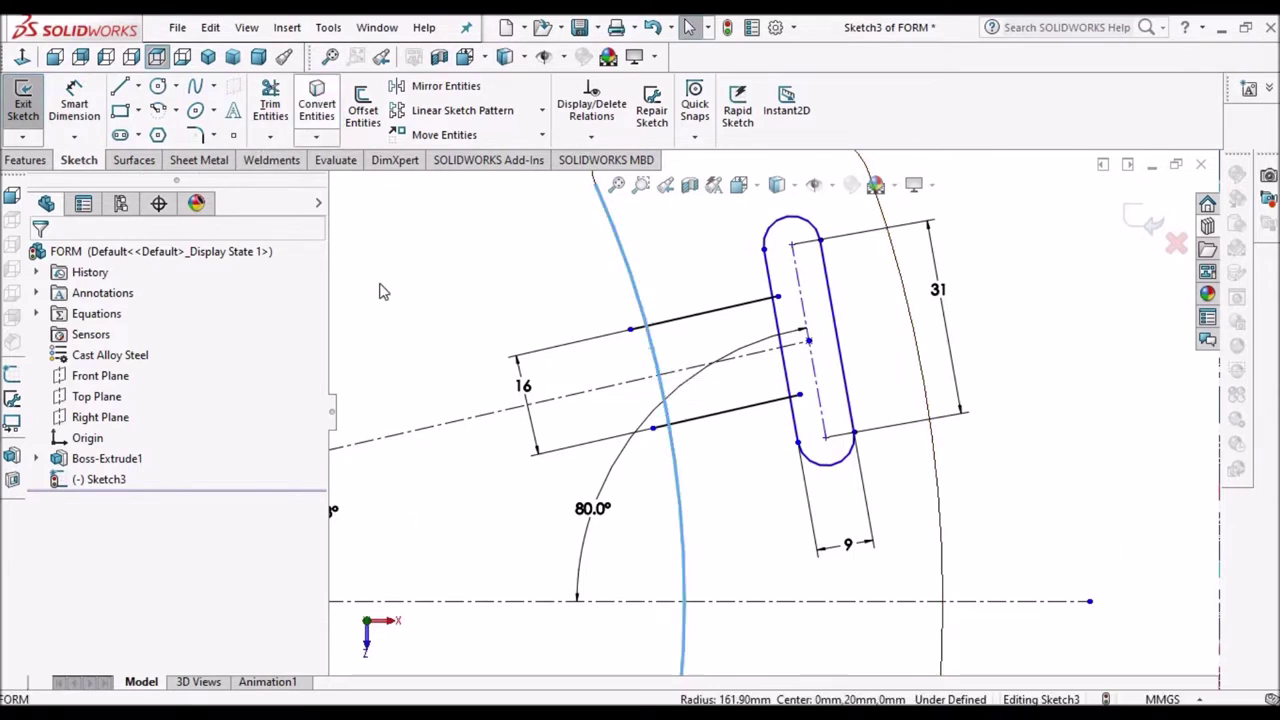
pyautogui.click(270, 104)
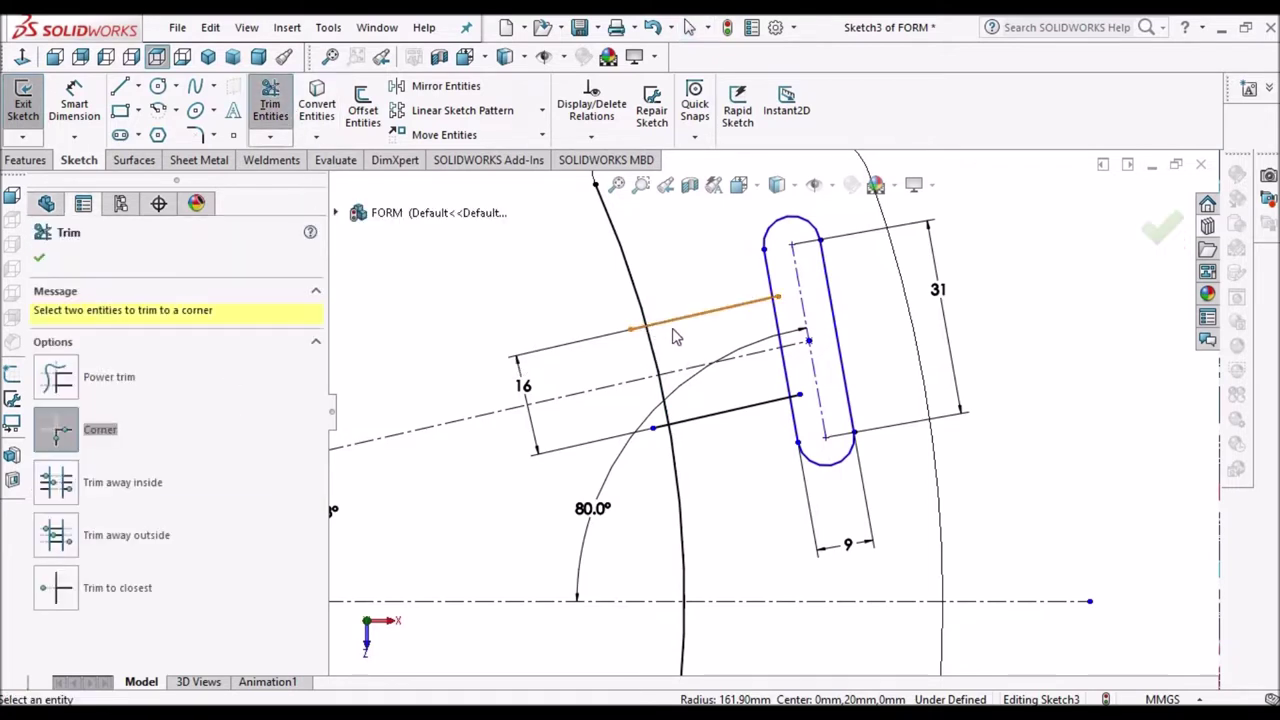
pyautogui.click(676, 330)
pyautogui.click(662, 362)
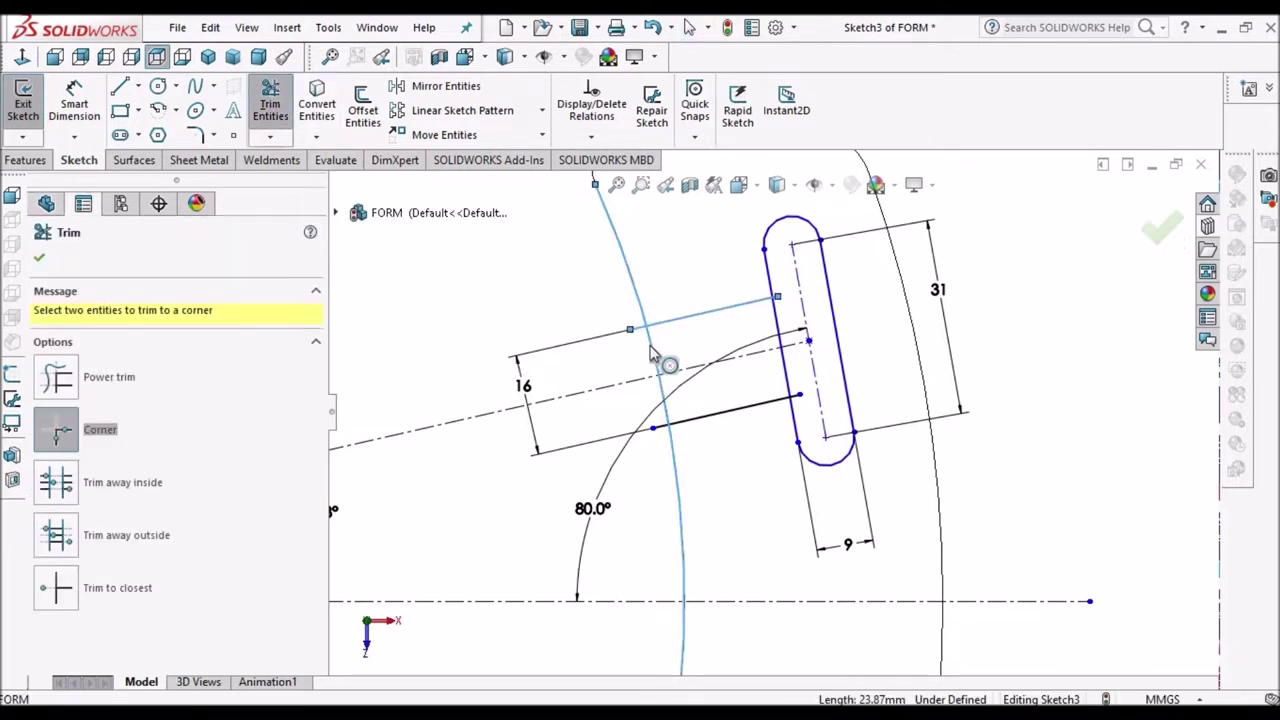
pyautogui.click(706, 428)
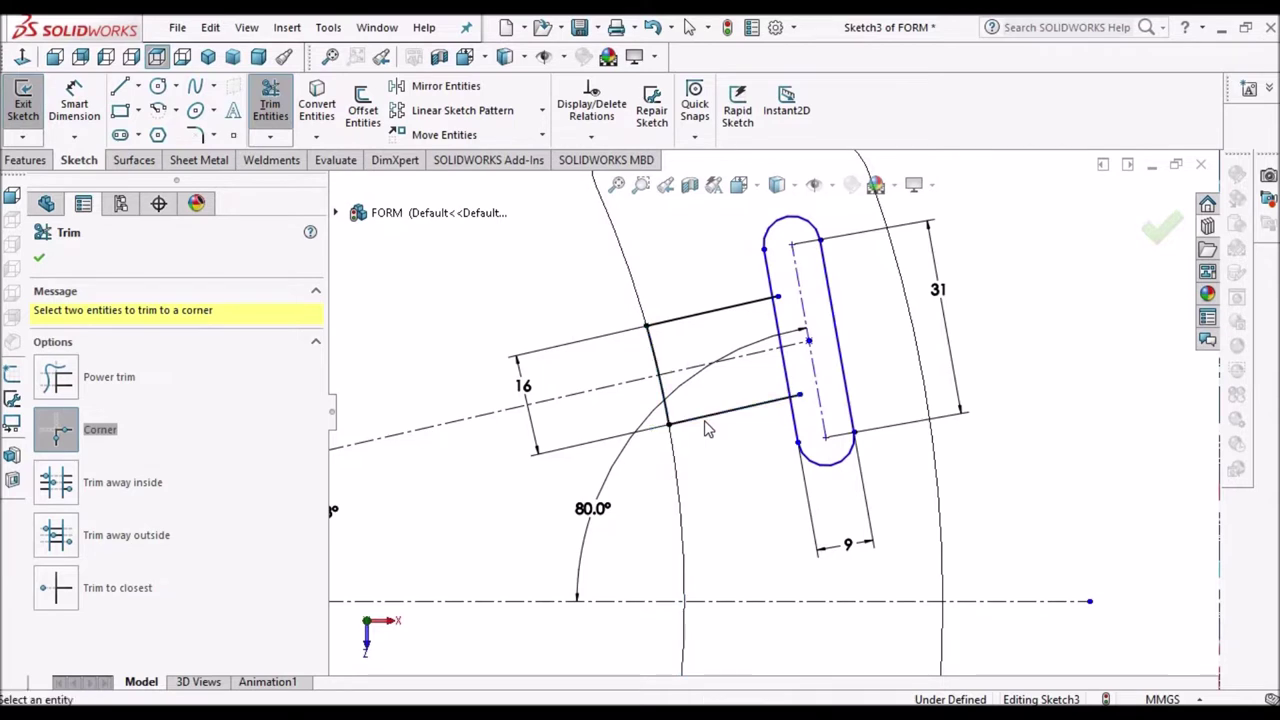
# - Try to corner-trim the upper connecting line against the slot's inner straight side
pyautogui.click(757, 311)
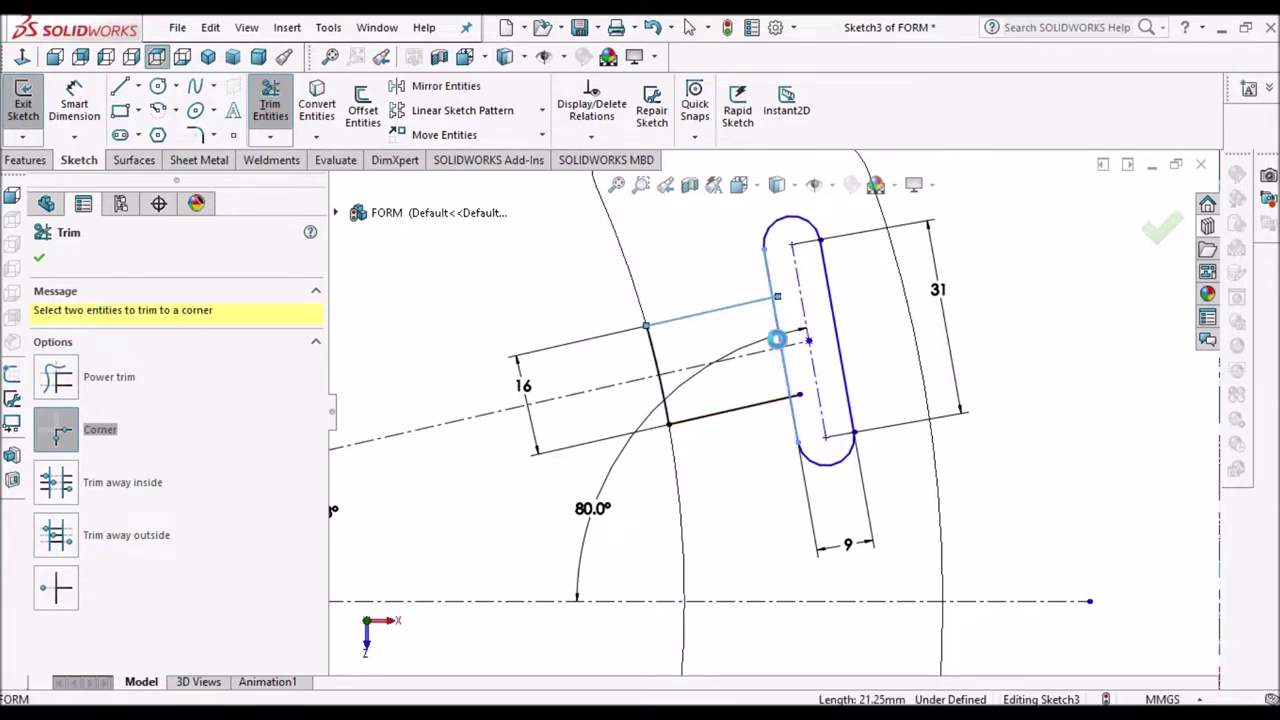
pyautogui.click(782, 338)
pyautogui.click(695, 378)
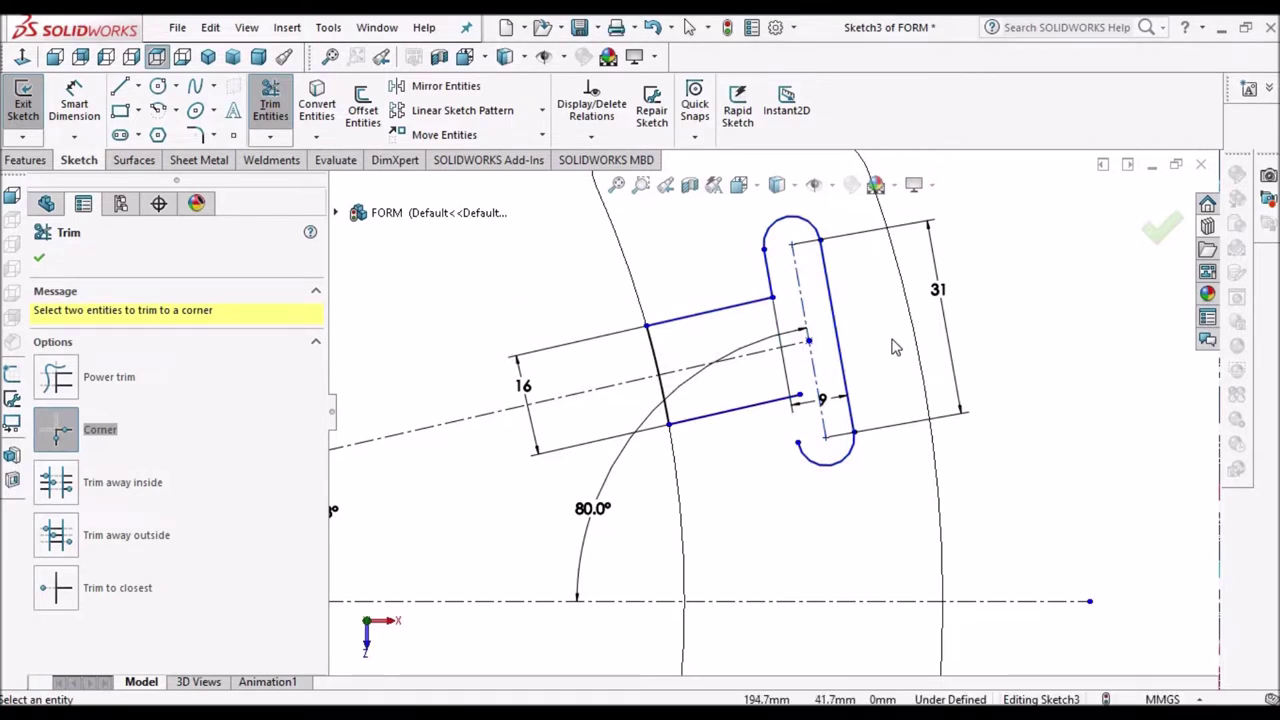
pyautogui.press('Escape')
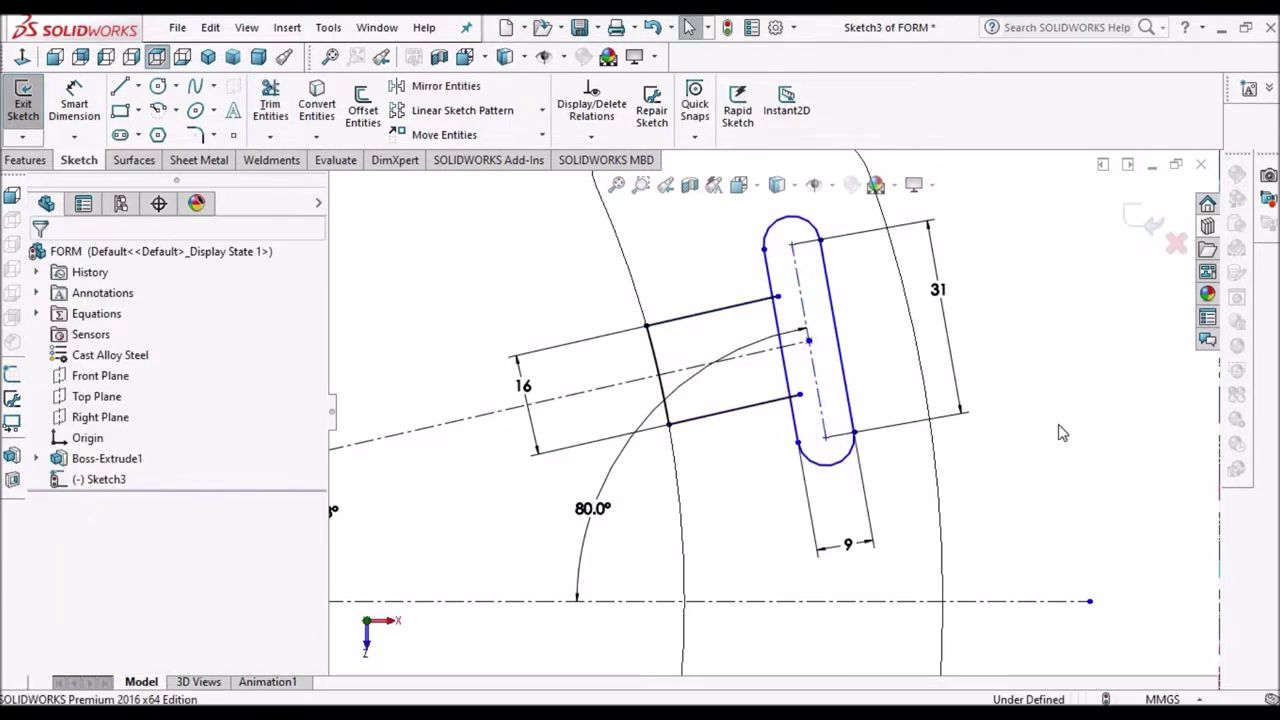
# - Power-trim away the slot's inner straight side between the two connecting lines, accepting the loss of the slot entity
pyautogui.click(270, 105)
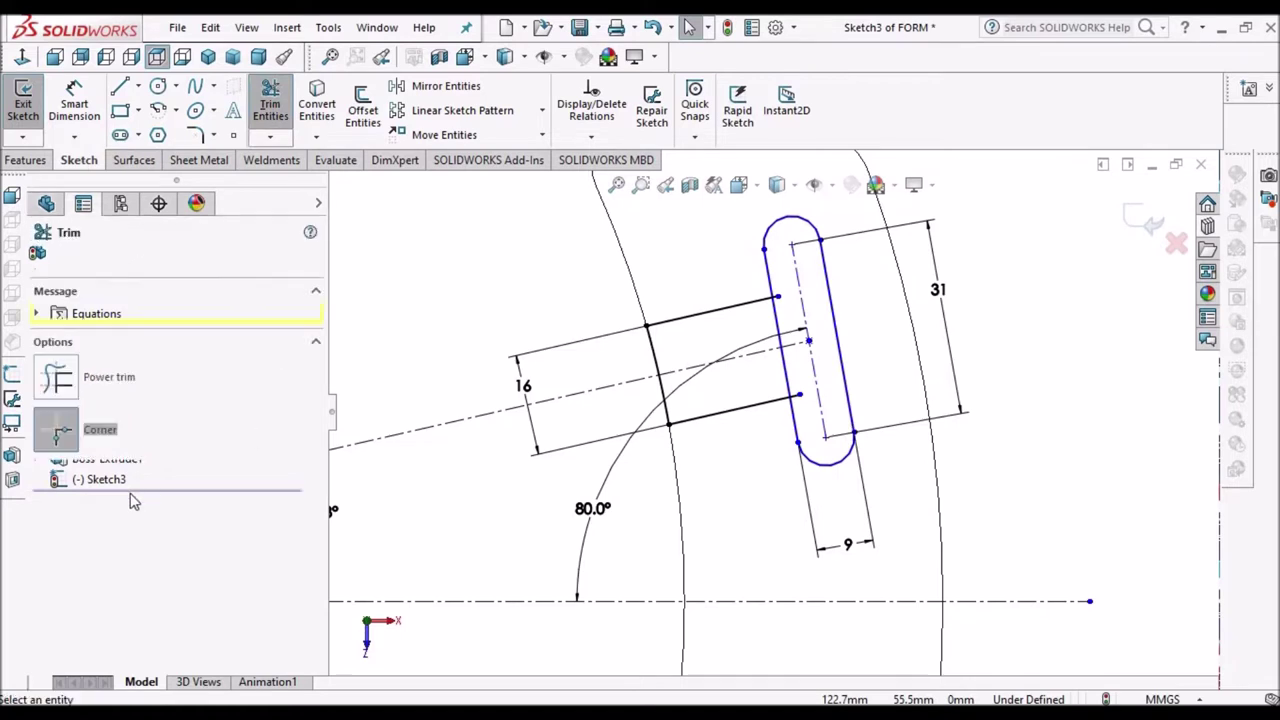
pyautogui.click(57, 380)
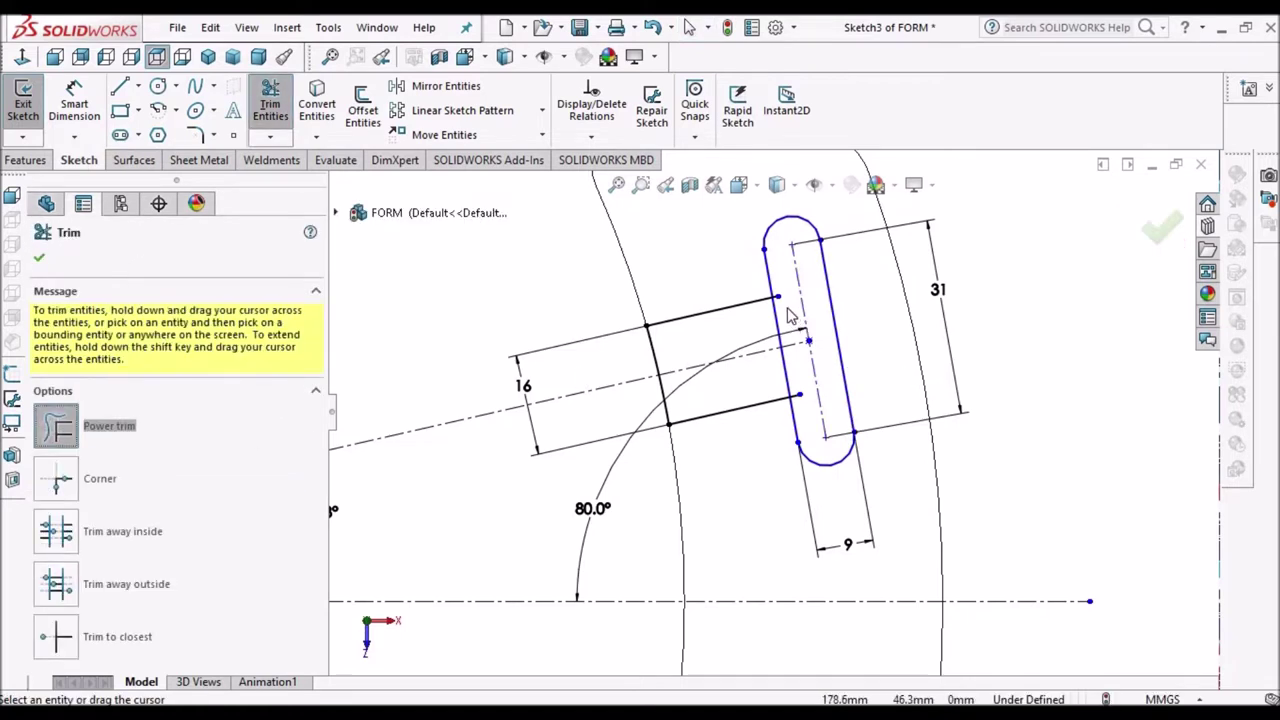
pyautogui.moveTo(783, 310); pyautogui.dragTo(766, 325)
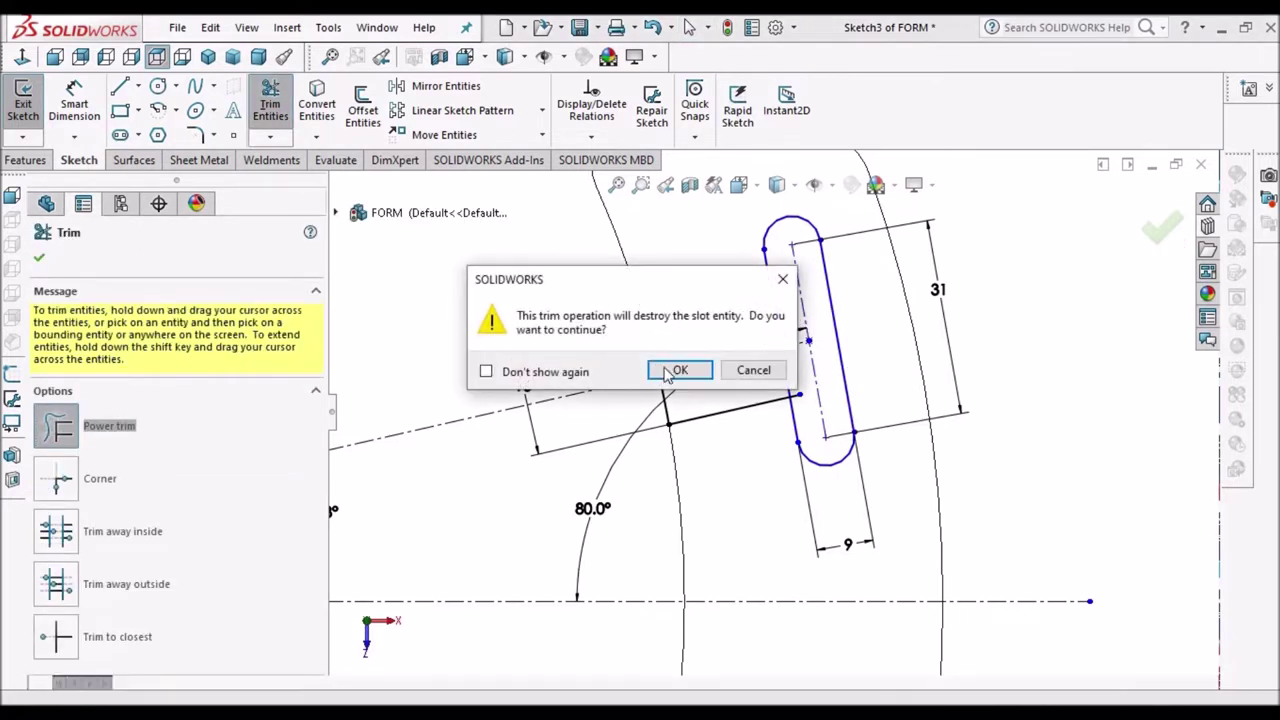
pyautogui.press('Return')
pyautogui.moveTo(800, 373); pyautogui.dragTo(771, 380)
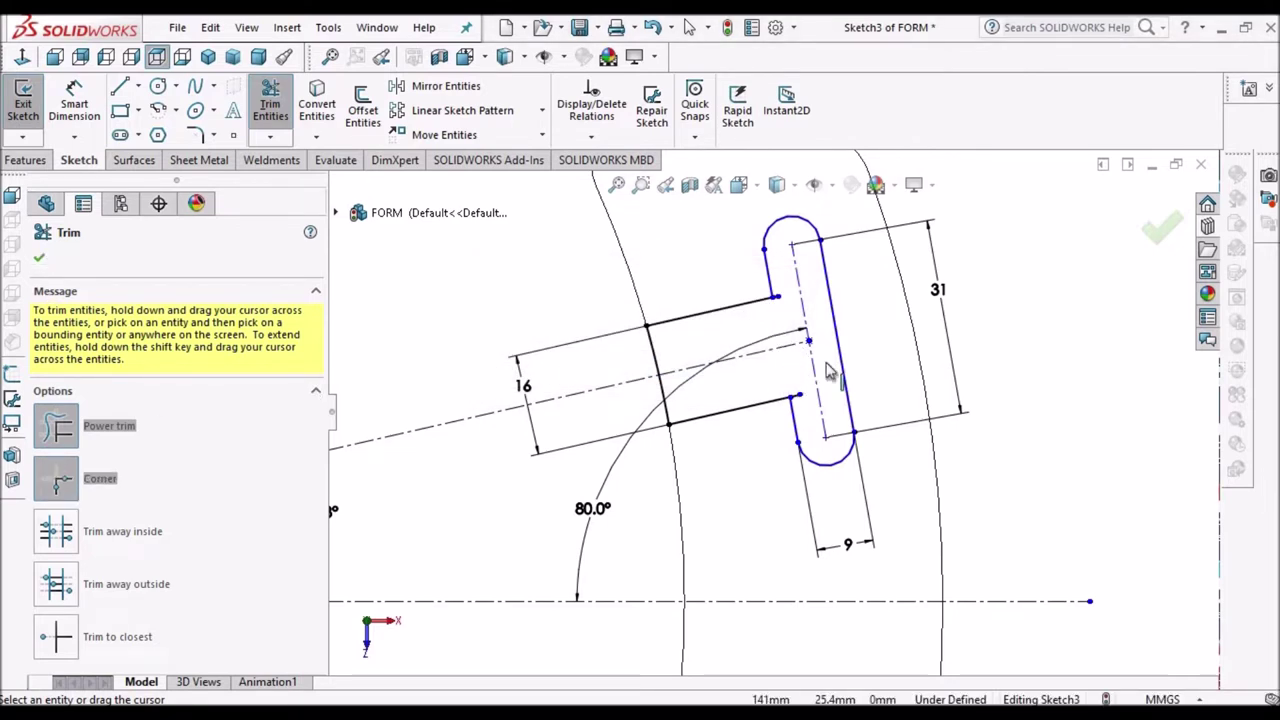
# - Corner-trim both connecting lines to the remaining upper and lower pieces of the slot's inner side
pyautogui.click(56, 482)
pyautogui.click(762, 300)
pyautogui.click(769, 289)
pyautogui.click(762, 403)
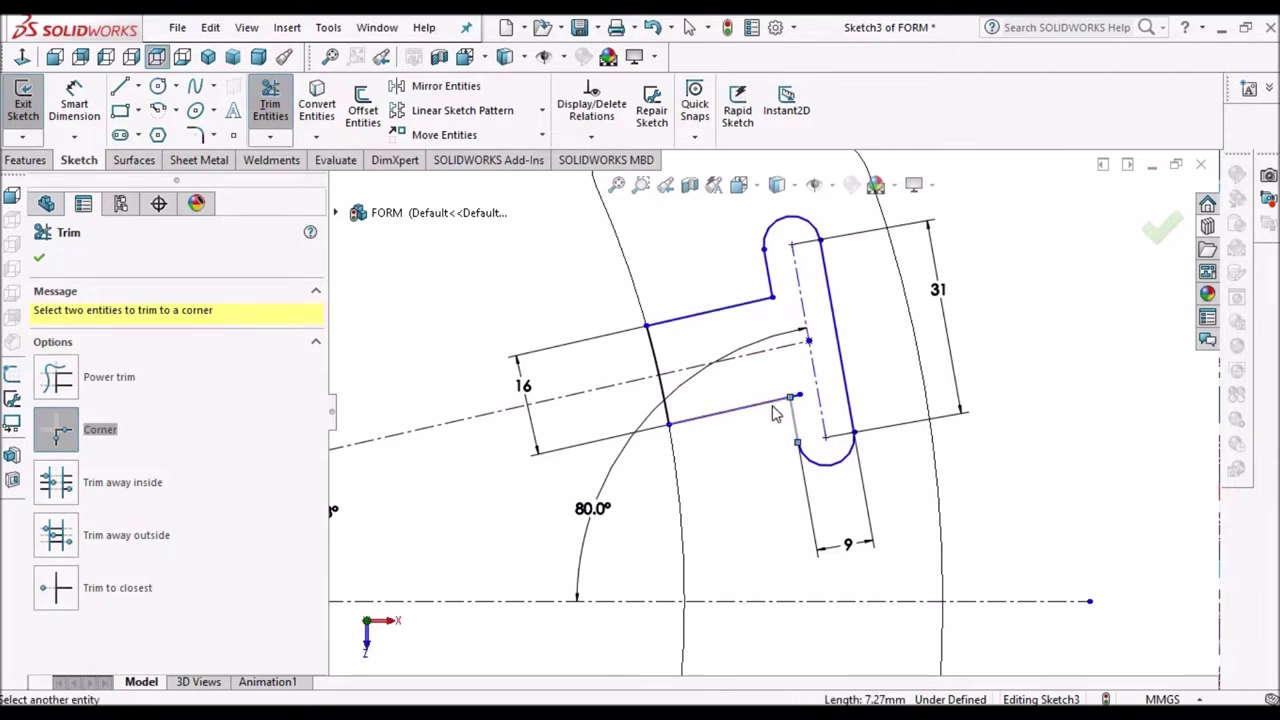
pyautogui.click(796, 412)
pyautogui.click(42, 262)
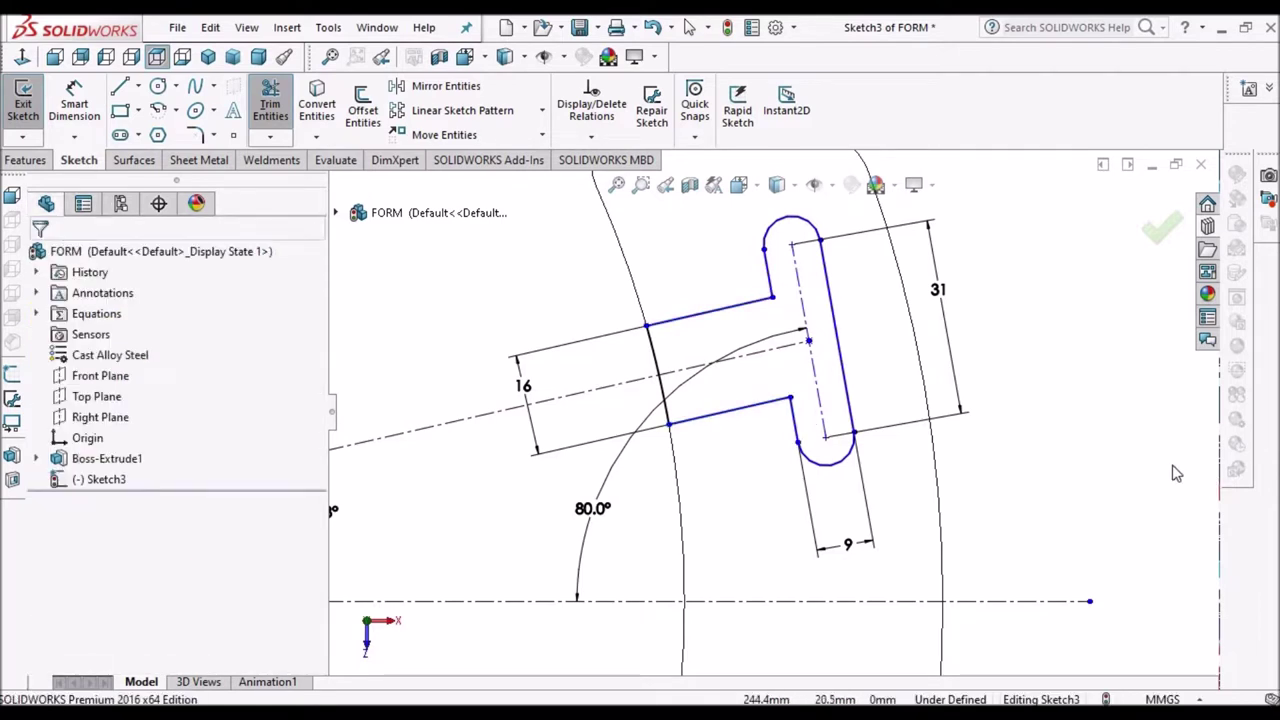
# - Dimension the angled construction line's outer endpoint about the horizontal centreline as a doubled distance of 82 mm
pyautogui.scroll(2, 857, 437)
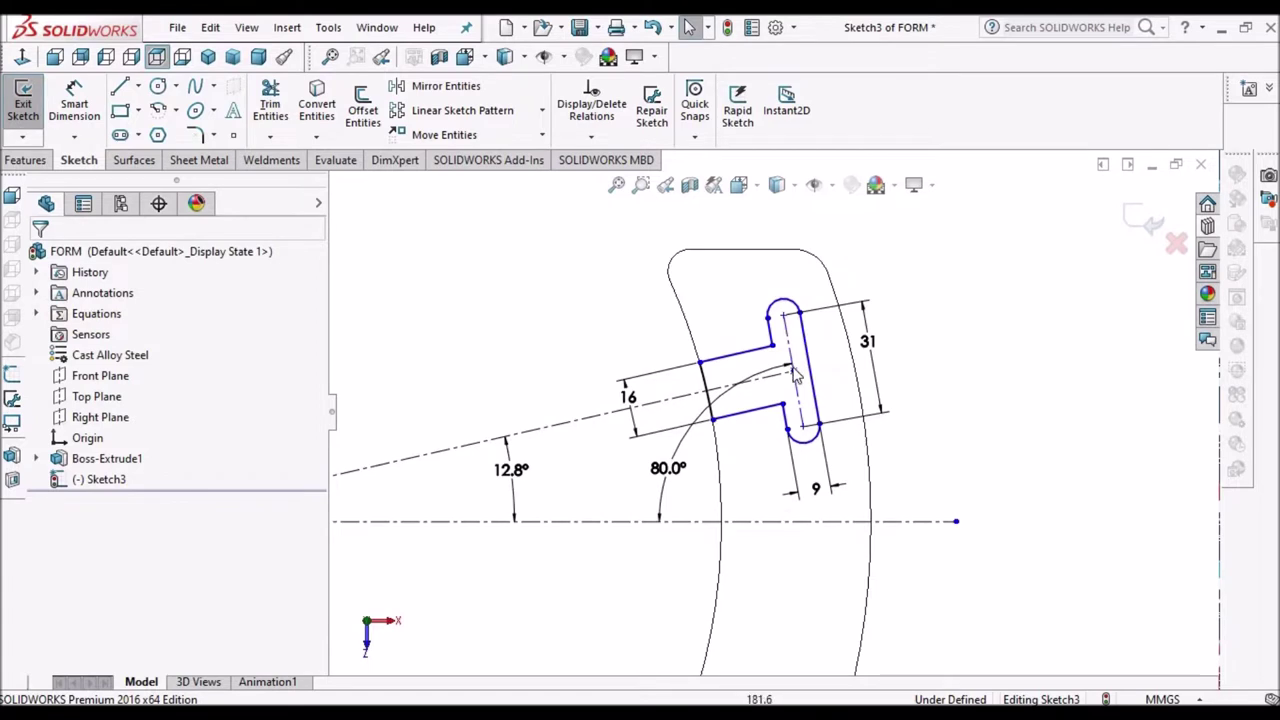
pyautogui.scroll(-2, 795, 373)
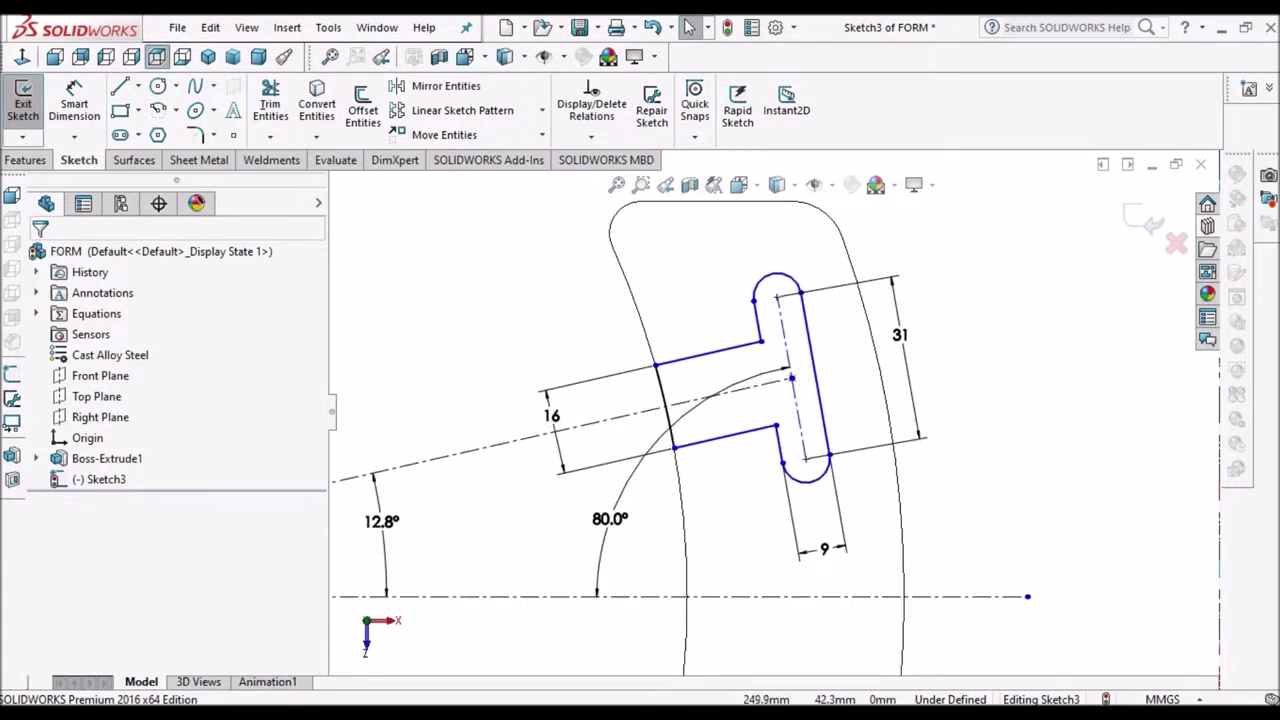
pyautogui.scroll(2, 517, 310)
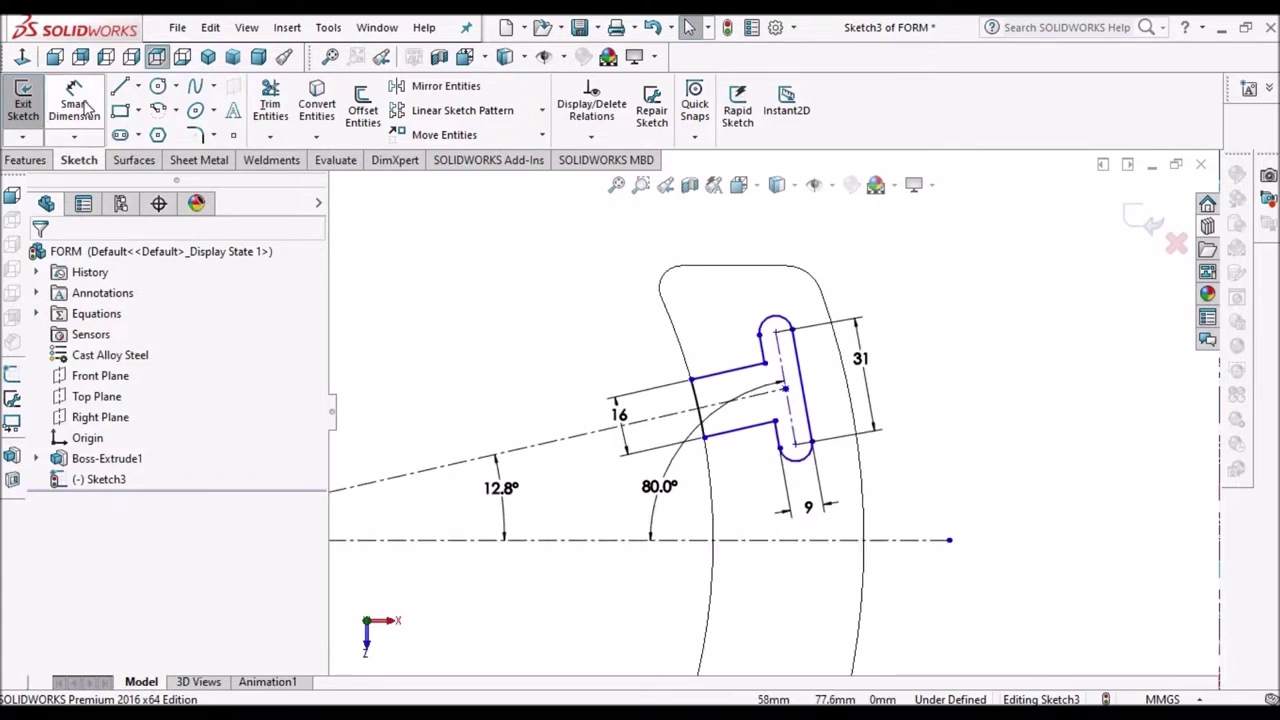
pyautogui.click(86, 107)
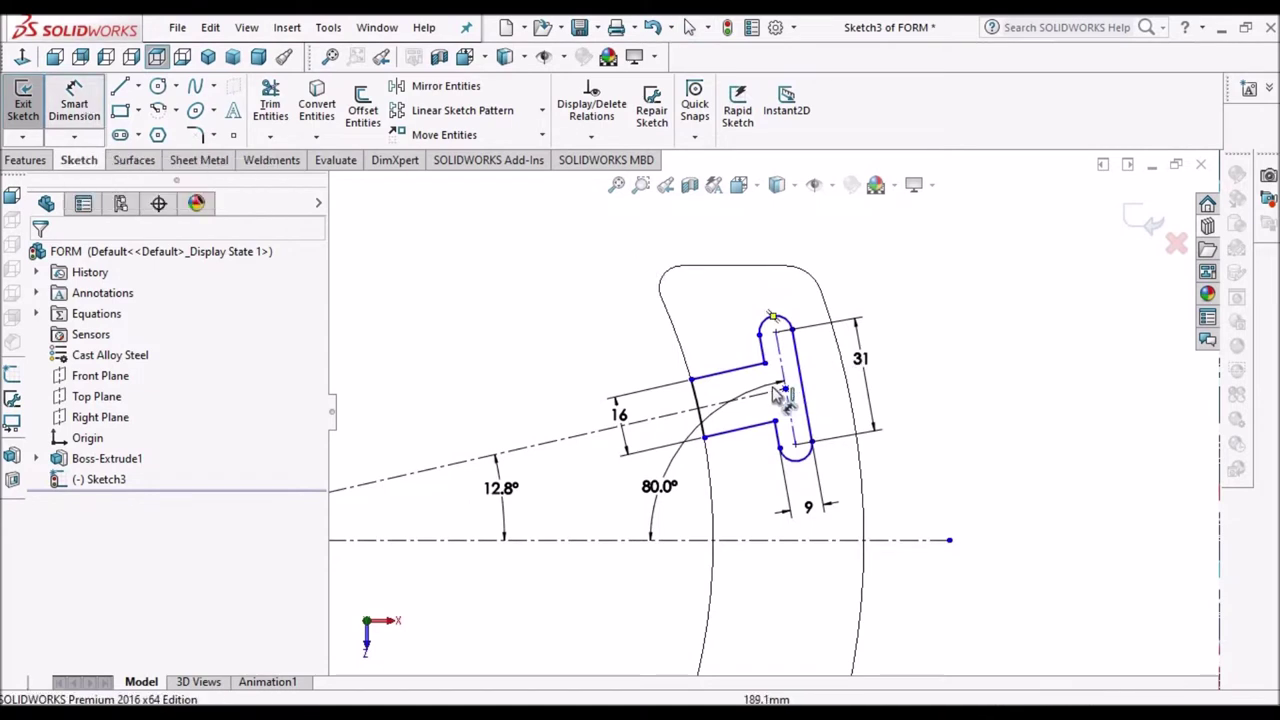
pyautogui.click(912, 542)
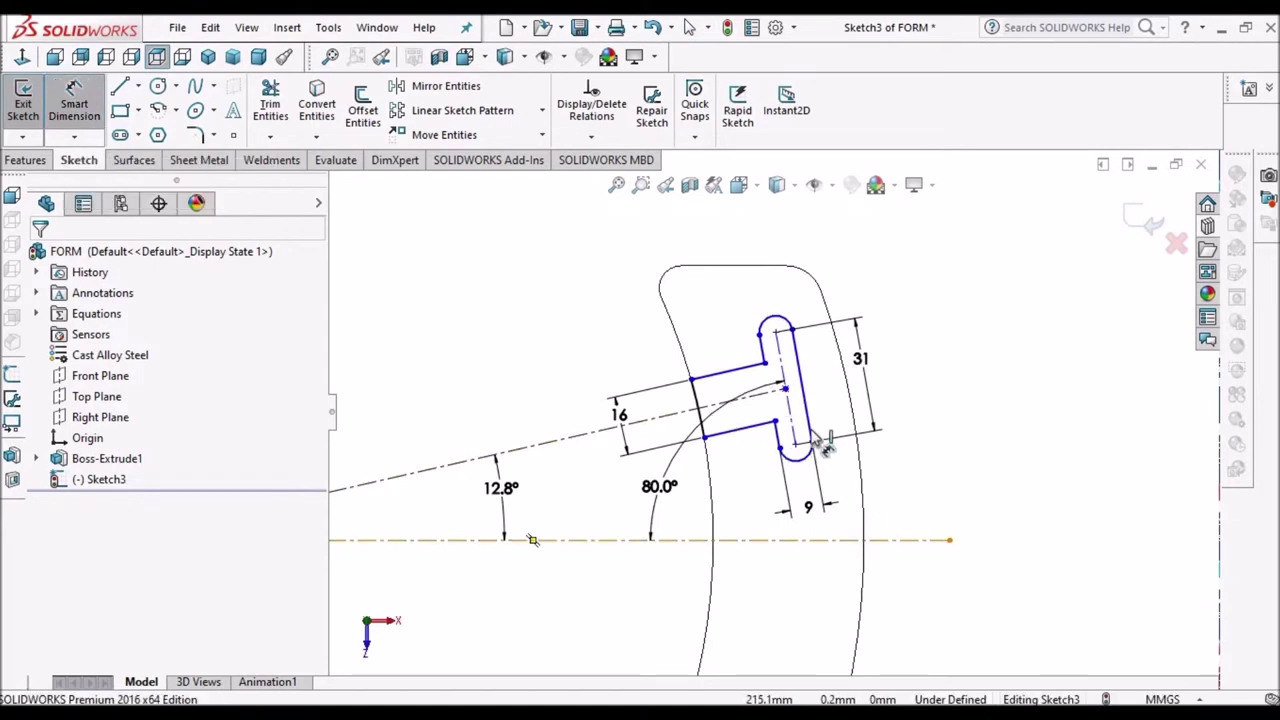
pyautogui.click(785, 390)
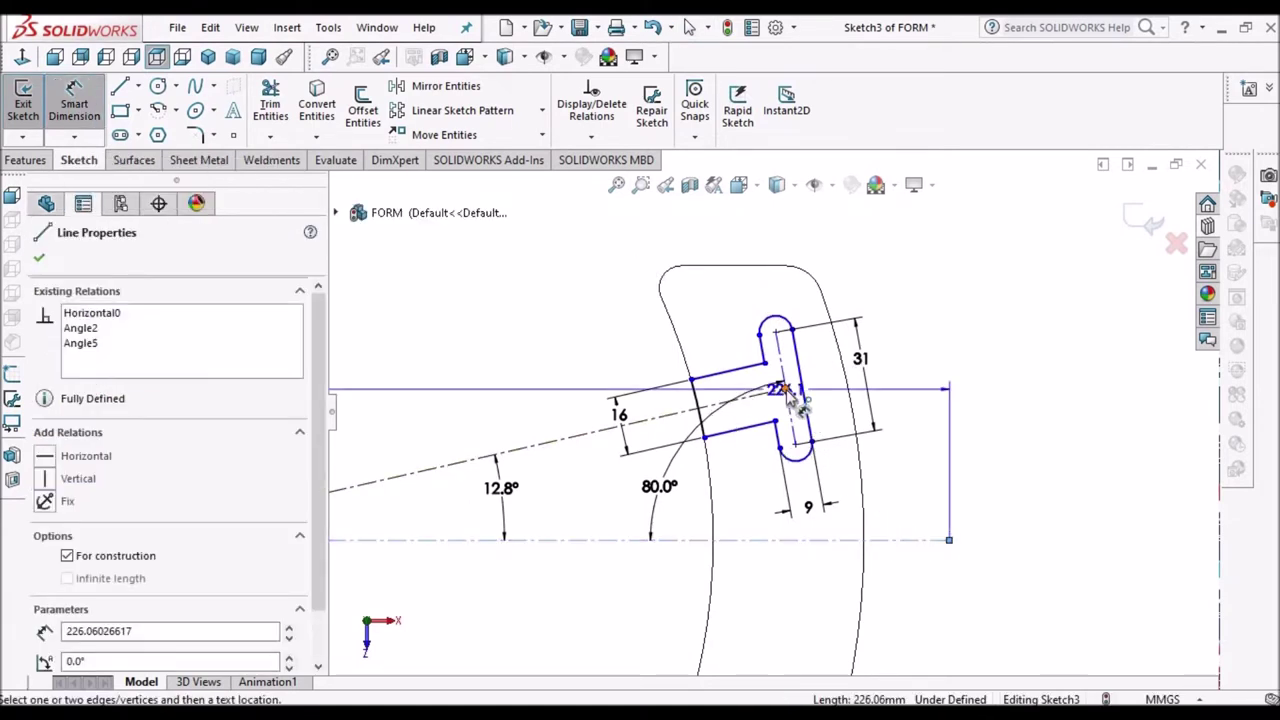
pyautogui.scroll(1, 1023, 595)
pyautogui.click(1008, 587)
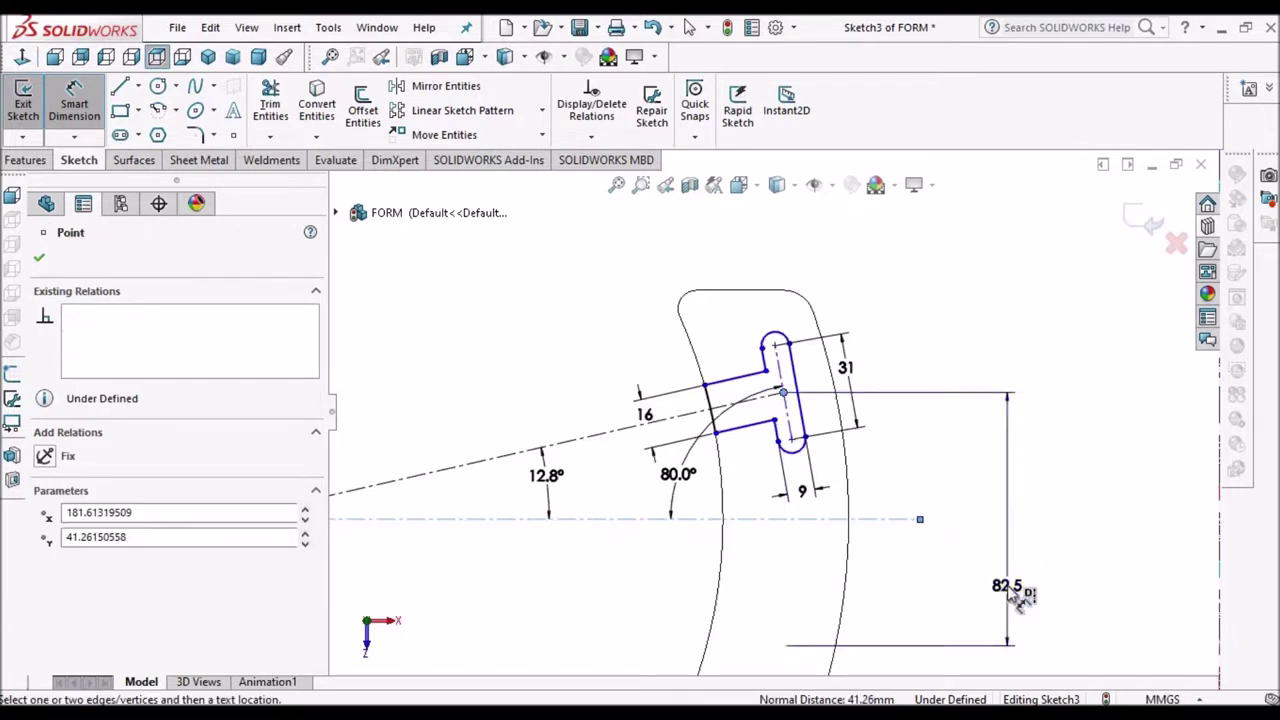
pyautogui.click(1009, 588)
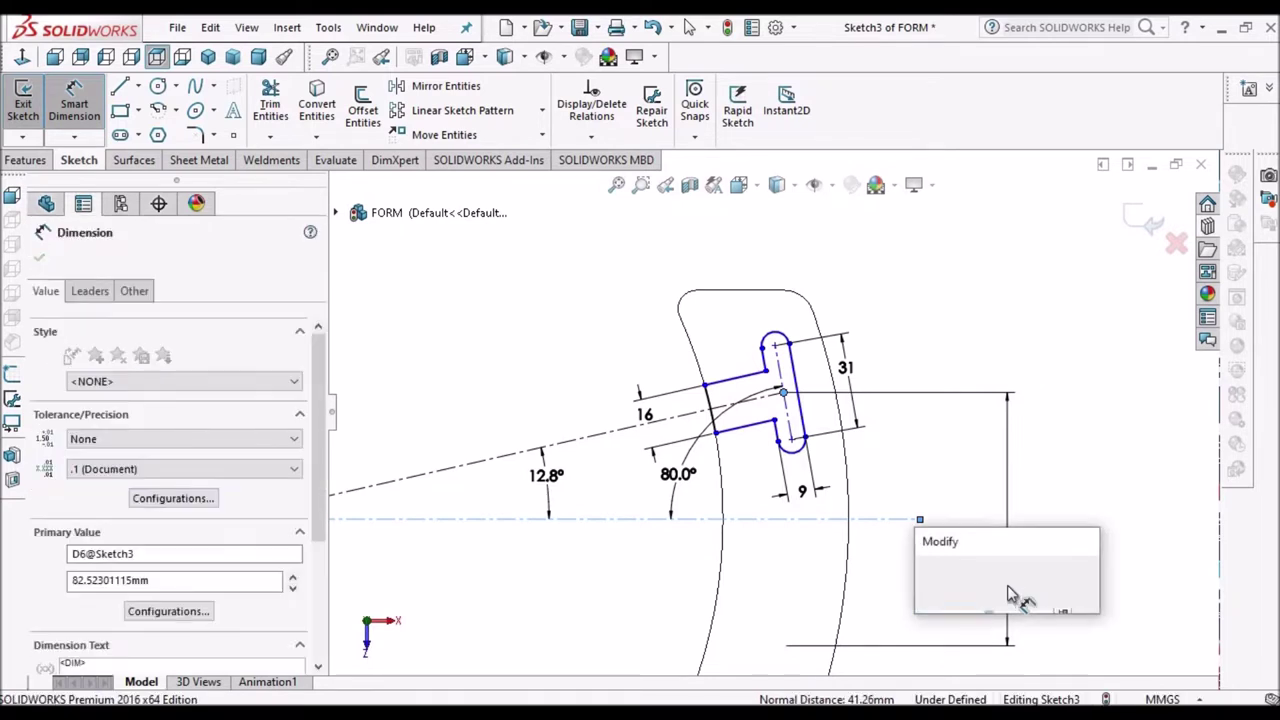
pyautogui.write('82.5')
pyautogui.press('Return')
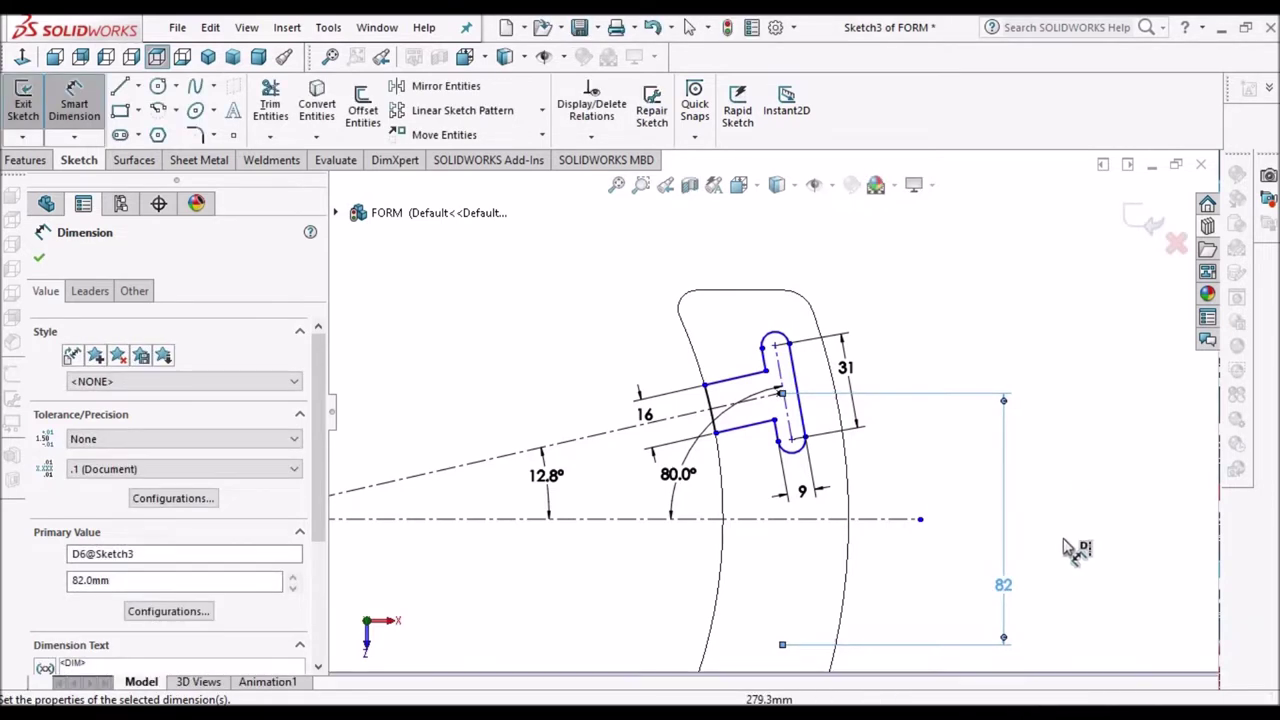
# - Try to add a horizontal dimension from the origin to the angled construction line's outer endpoint
pyautogui.scroll(3, 1060, 543)
pyautogui.scroll(-1, 490, 482)
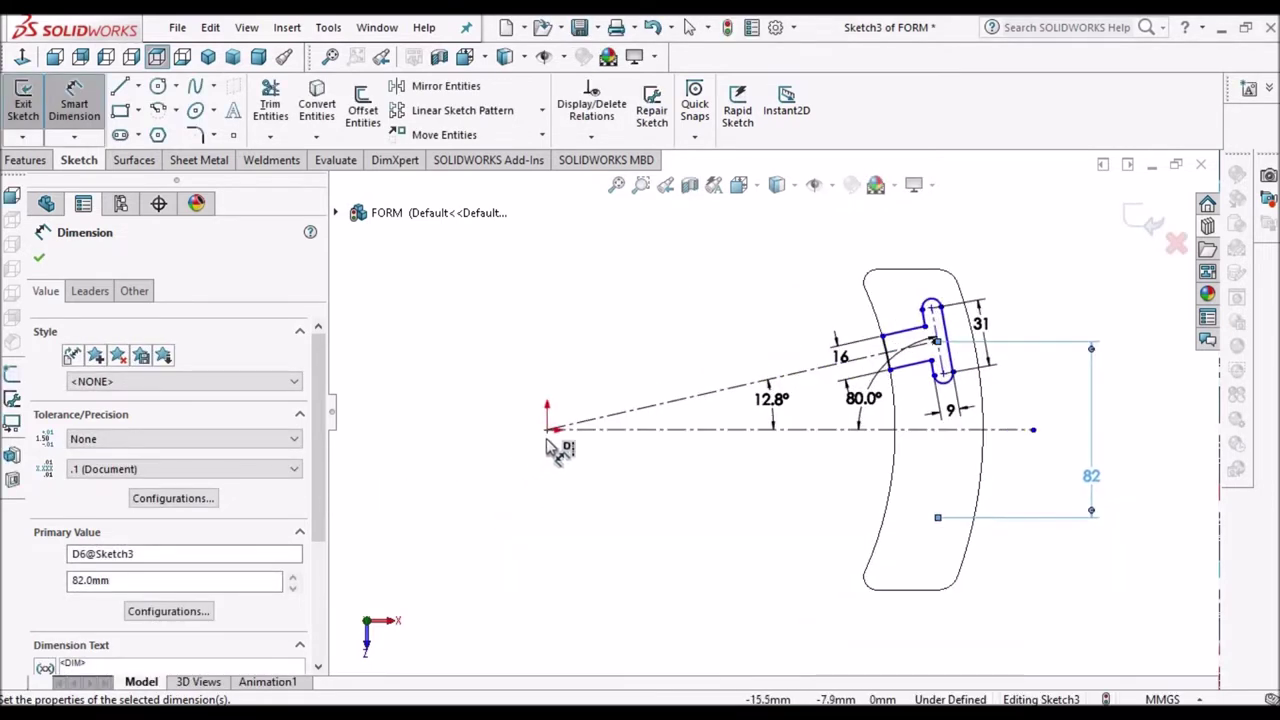
pyautogui.click(549, 430)
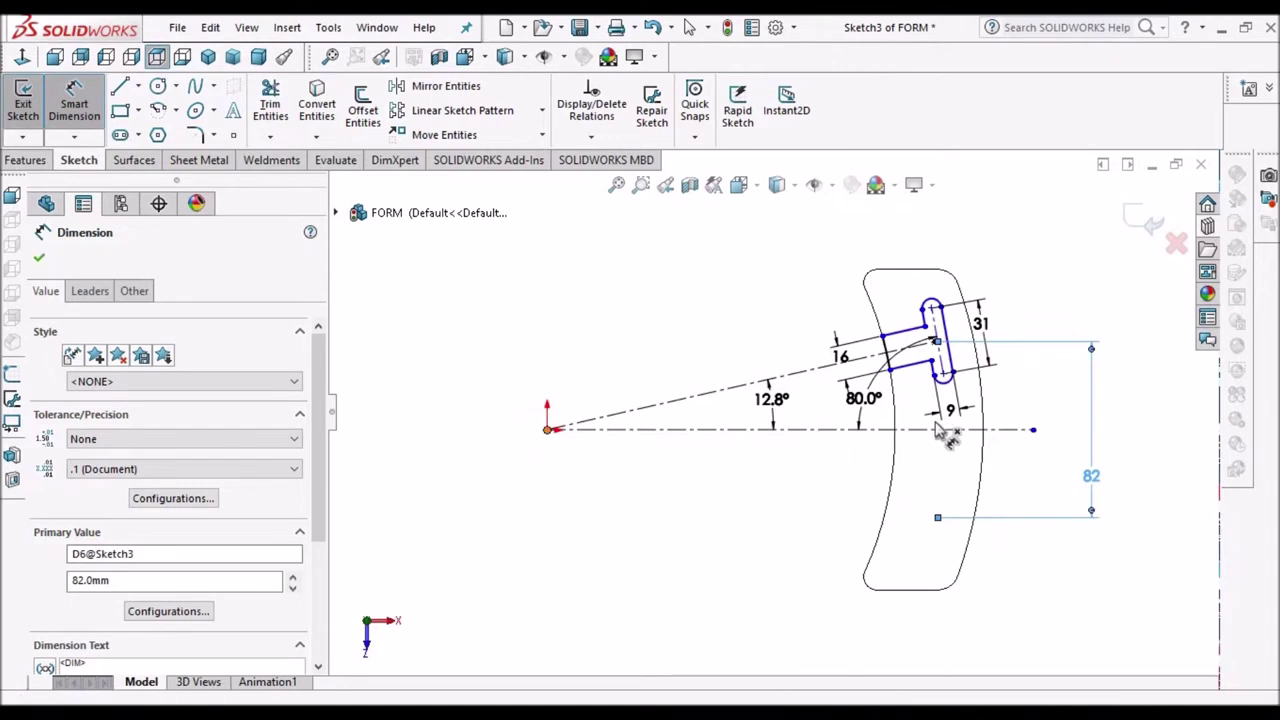
pyautogui.click(936, 342)
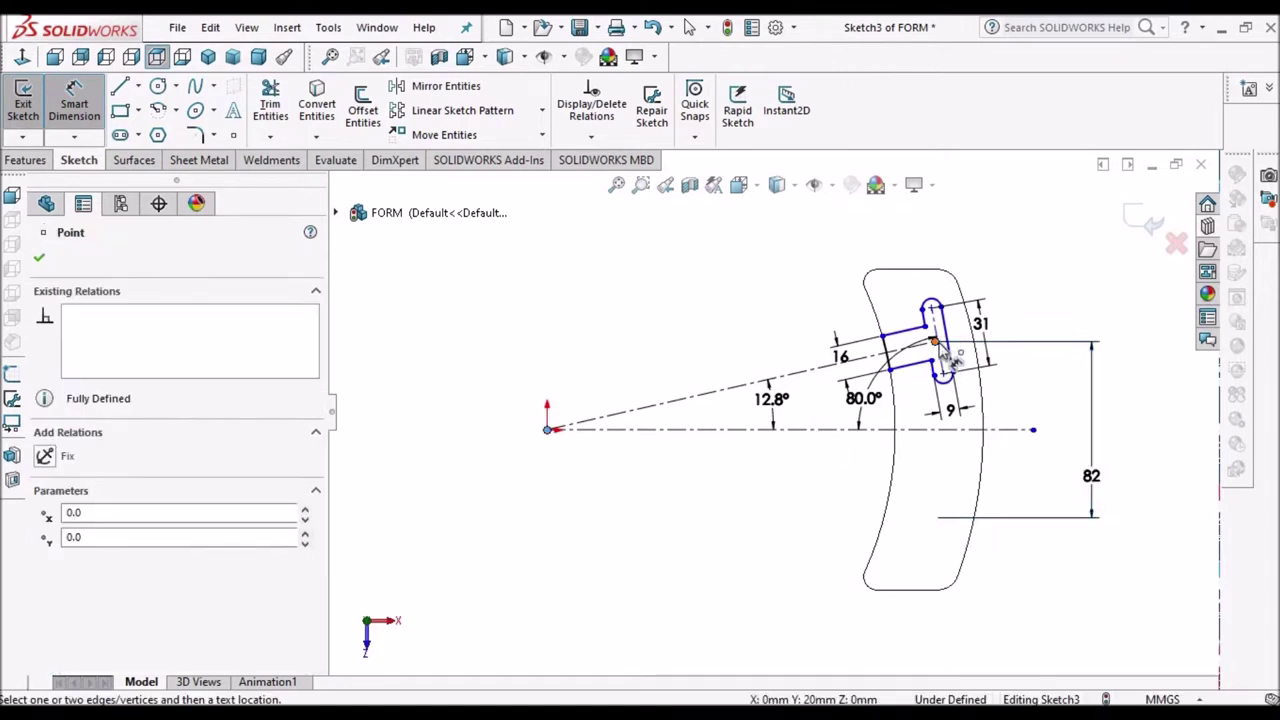
pyautogui.click(814, 621)
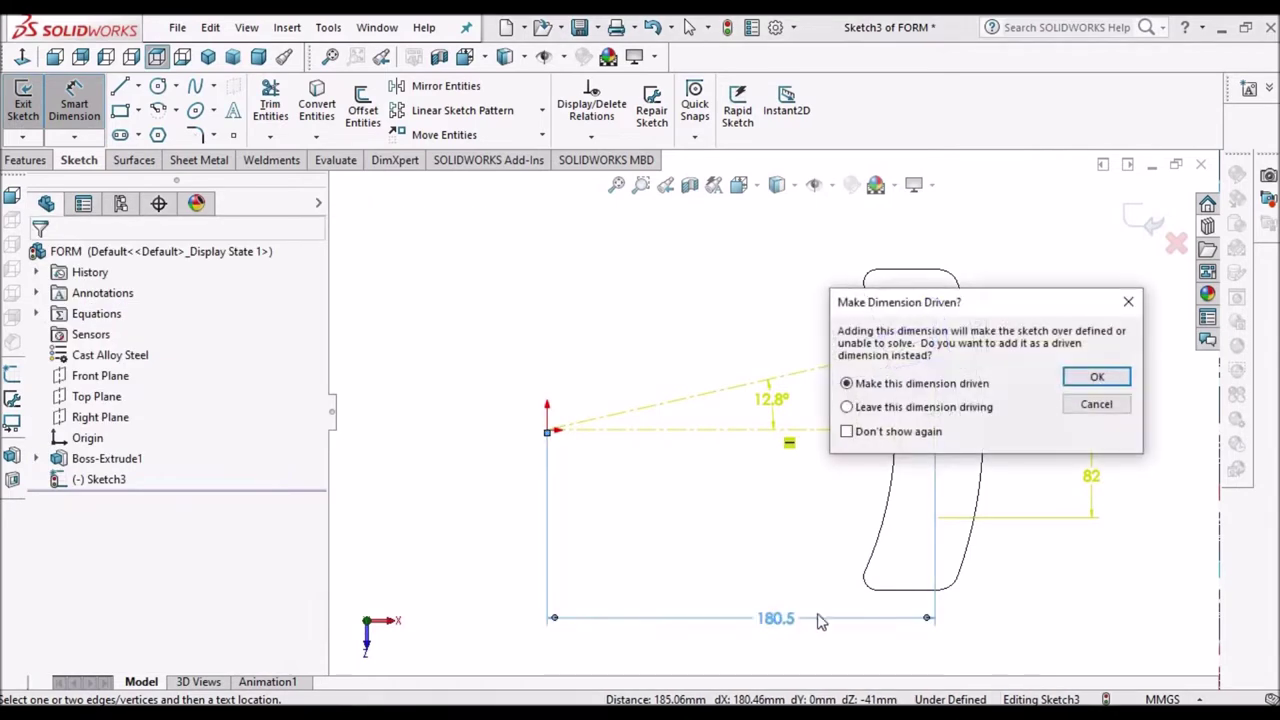
pyautogui.click(1096, 405)
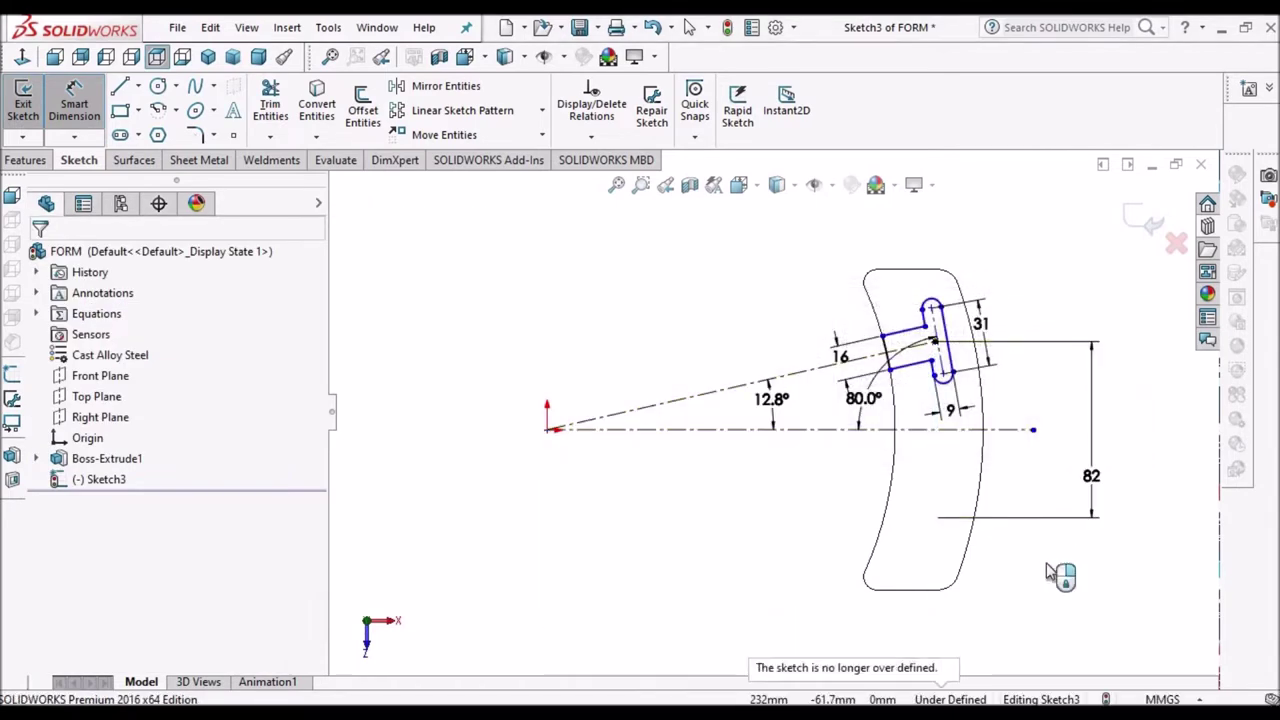
pyautogui.press('Escape')
# - Make the angled construction line's outer endpoint coincident with the slot's centreline
pyautogui.scroll(-5, 935, 375)
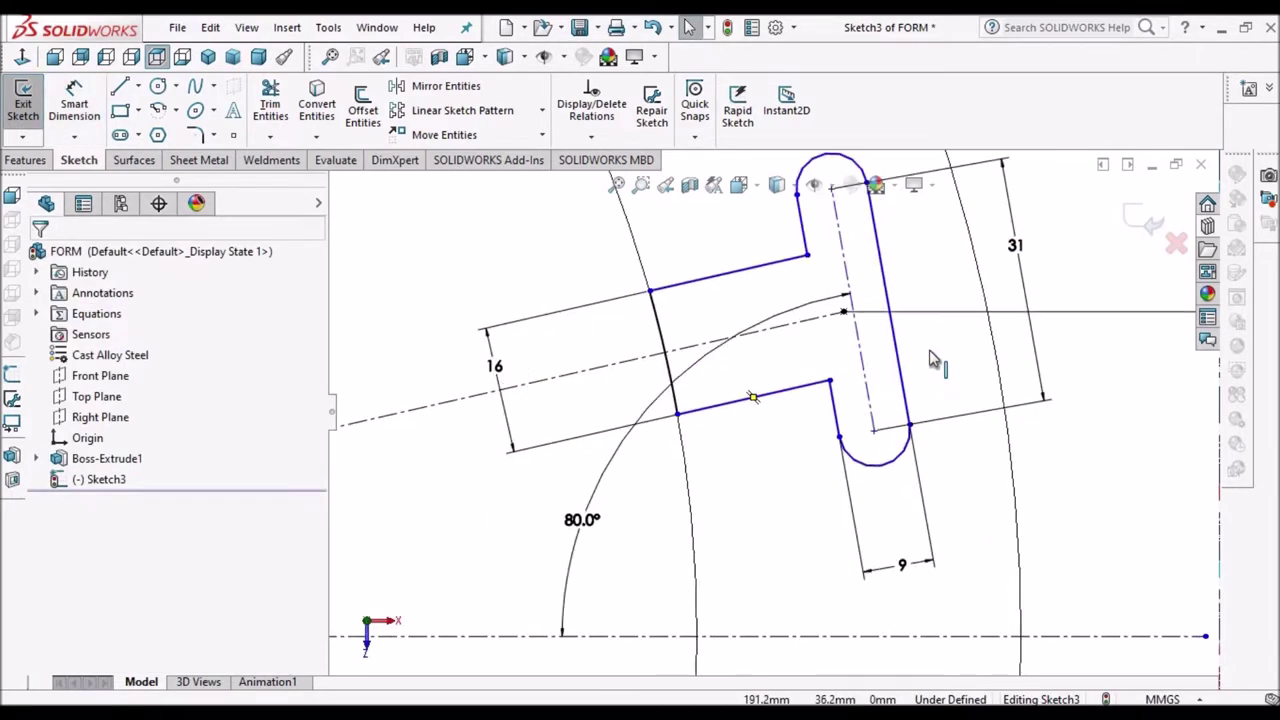
pyautogui.scroll(-4, 836, 330)
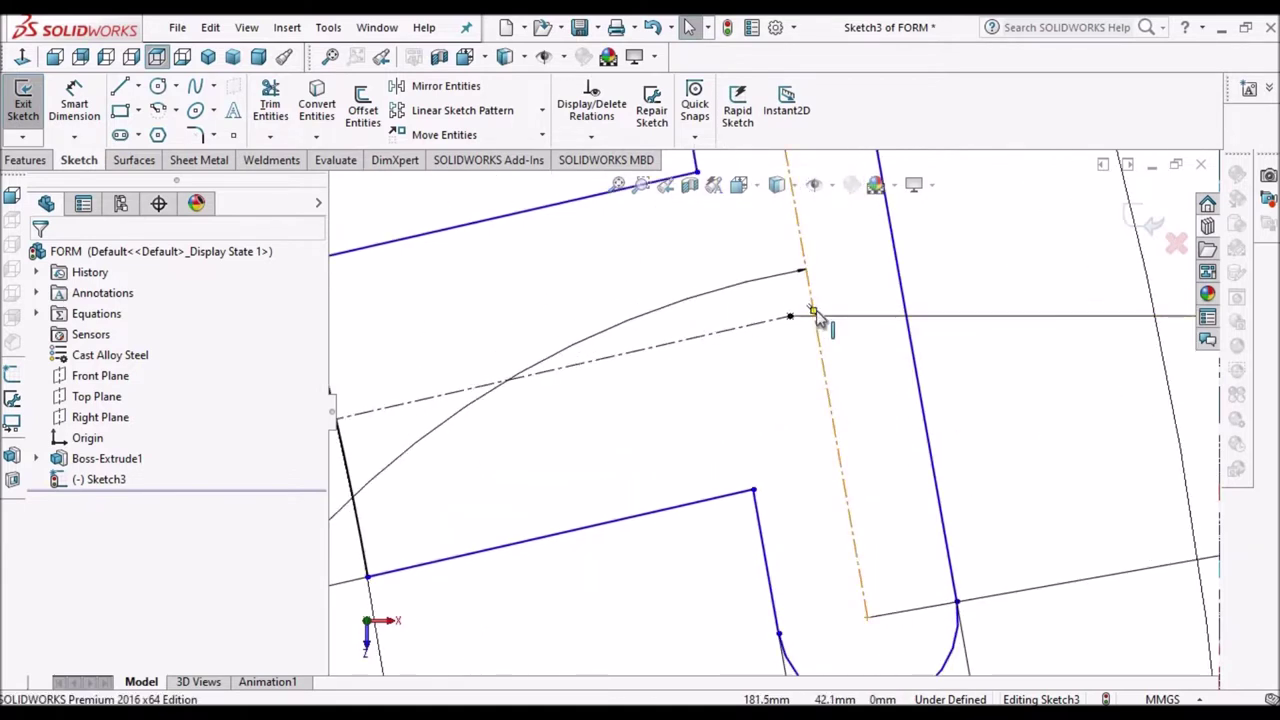
pyautogui.click(815, 312)
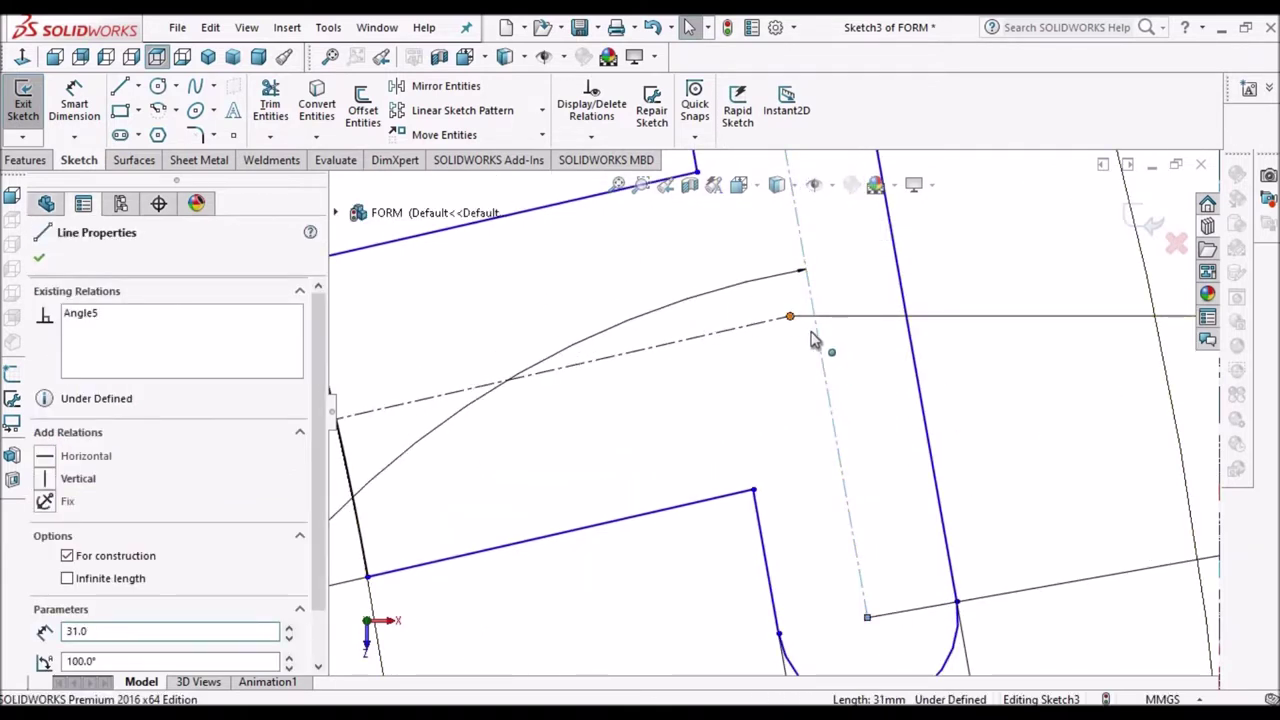
pyautogui.click(791, 317)
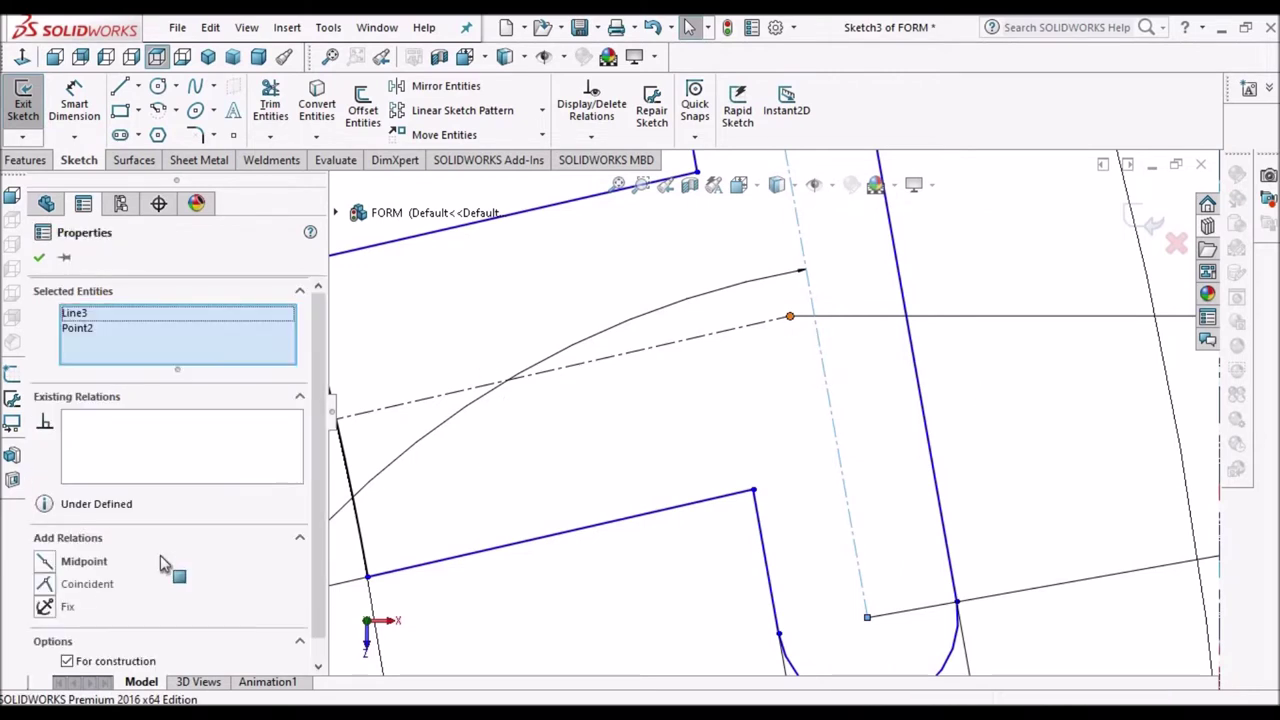
pyautogui.click(44, 584)
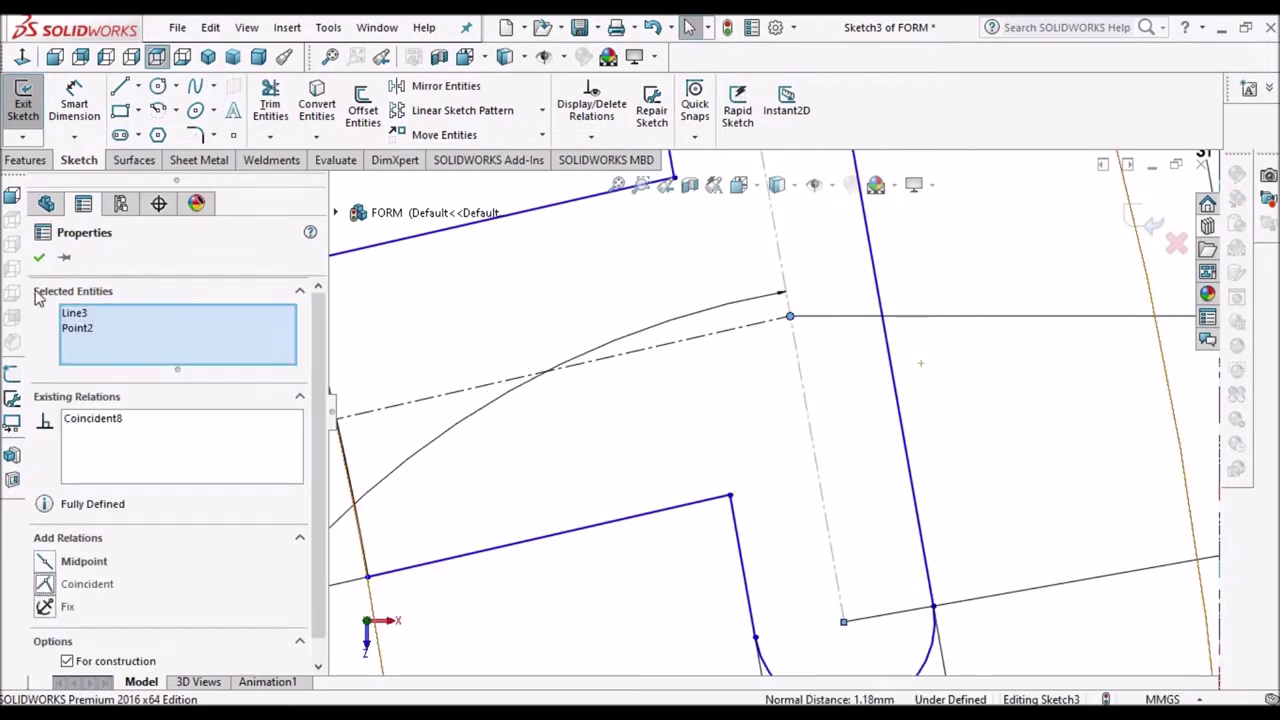
pyautogui.press('Return')
pyautogui.scroll(5, 690, 450)
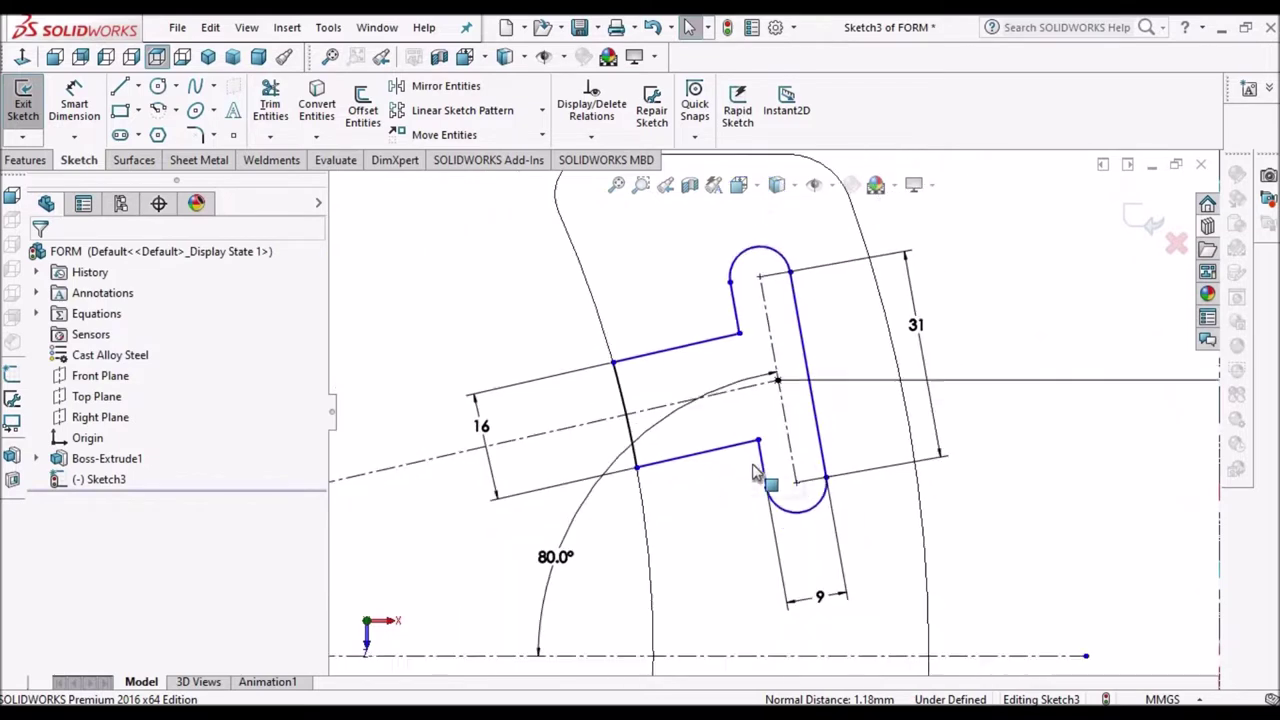
pyautogui.scroll(6, 755, 472)
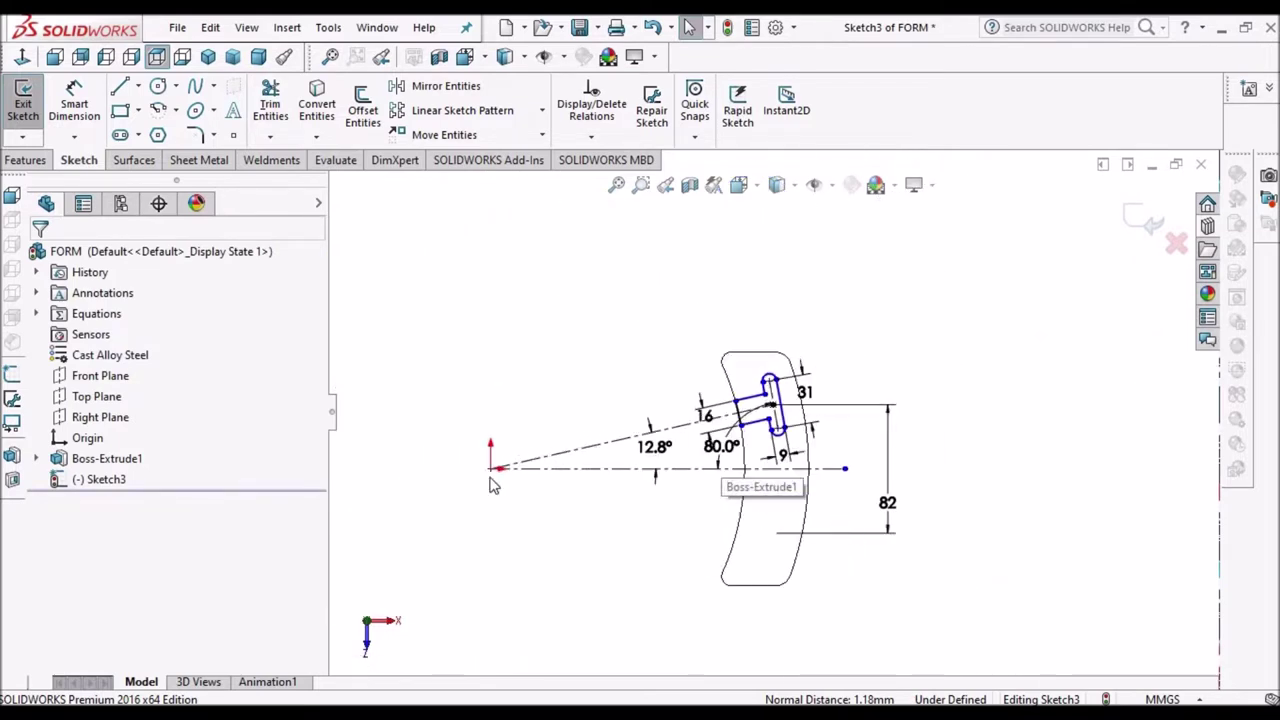
# - Add a horizontal dimension from the origin to the angled construction line's outer endpoint as a driven dimension
pyautogui.scroll(-3, 650, 487)
pyautogui.click(80, 92)
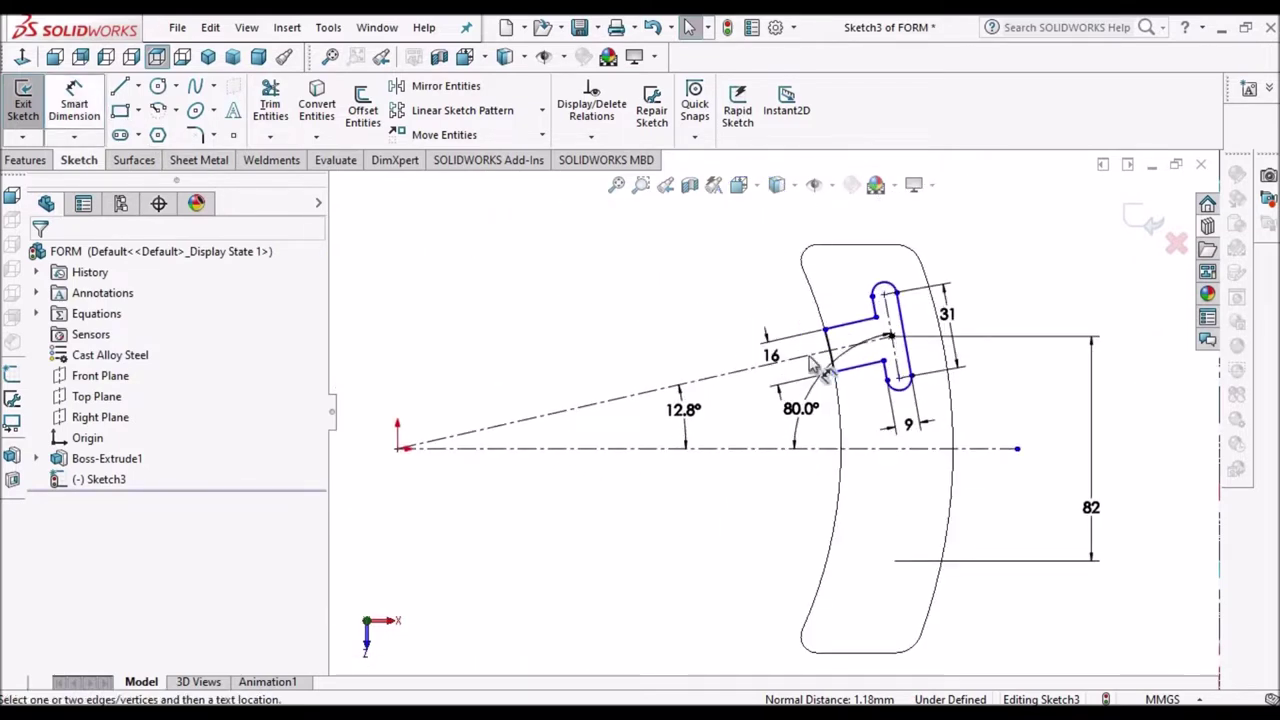
pyautogui.click(398, 448)
pyautogui.click(891, 337)
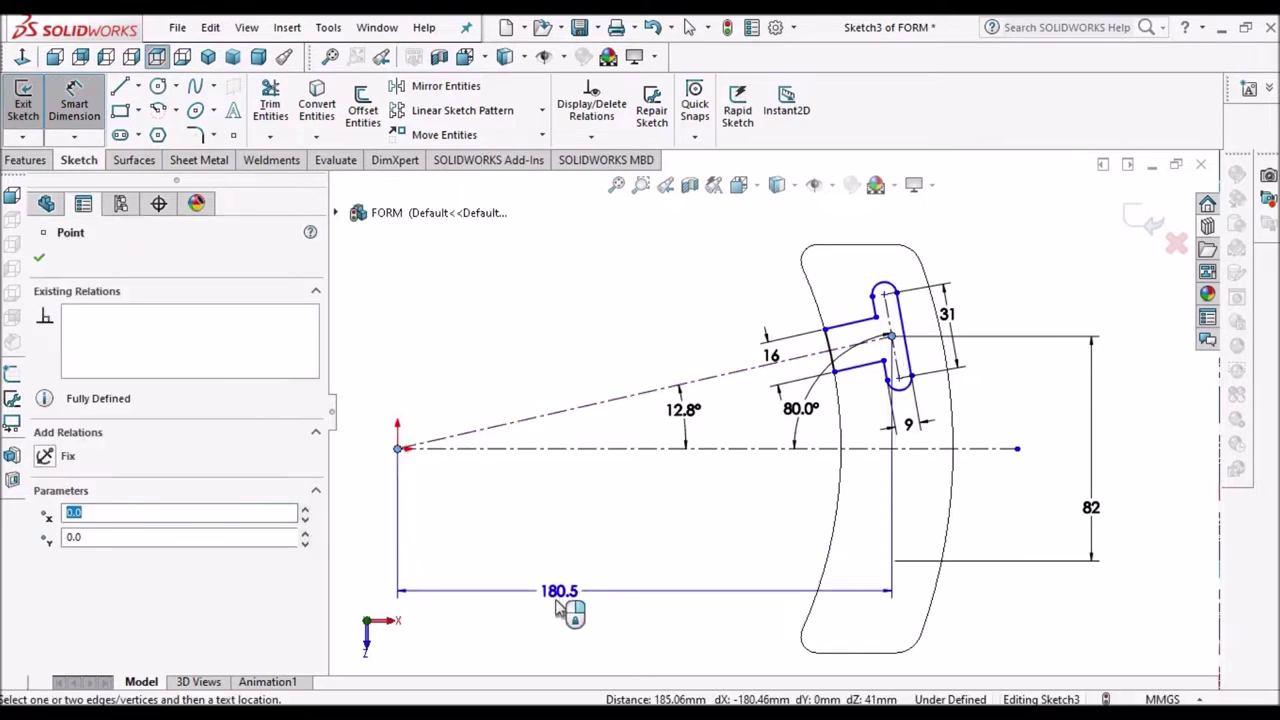
pyautogui.click(785, 547)
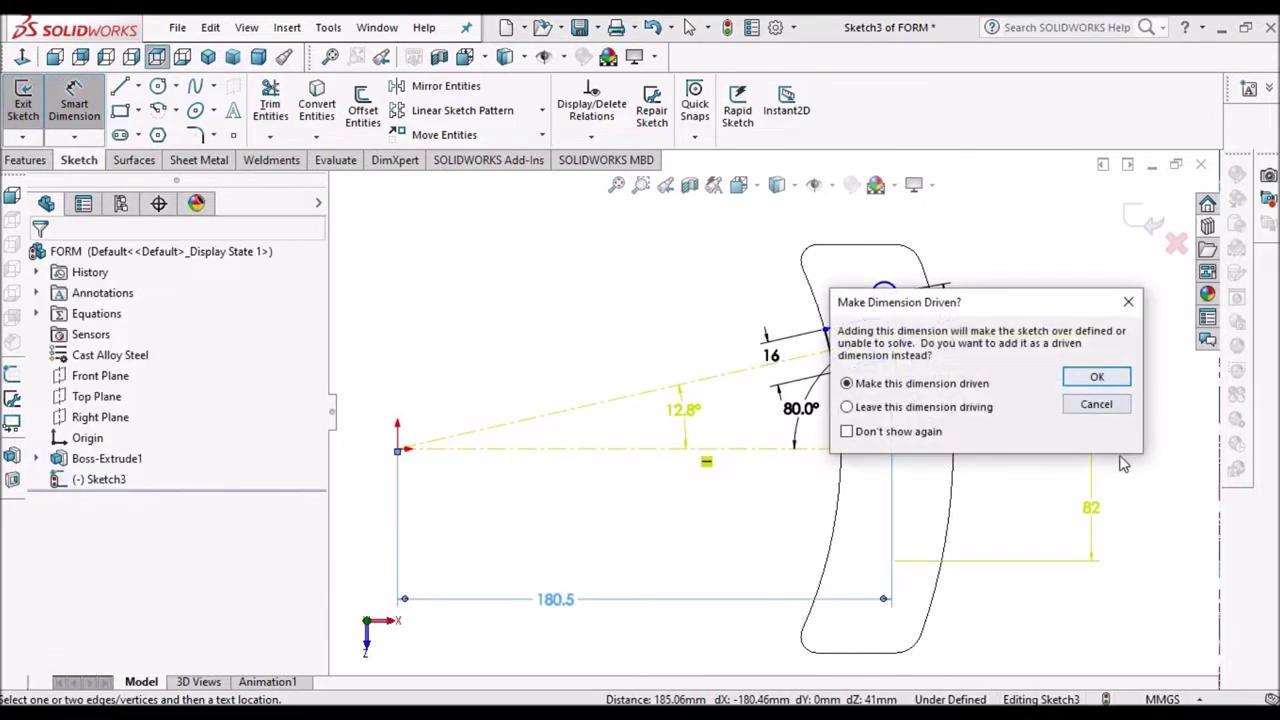
pyautogui.press('Return')
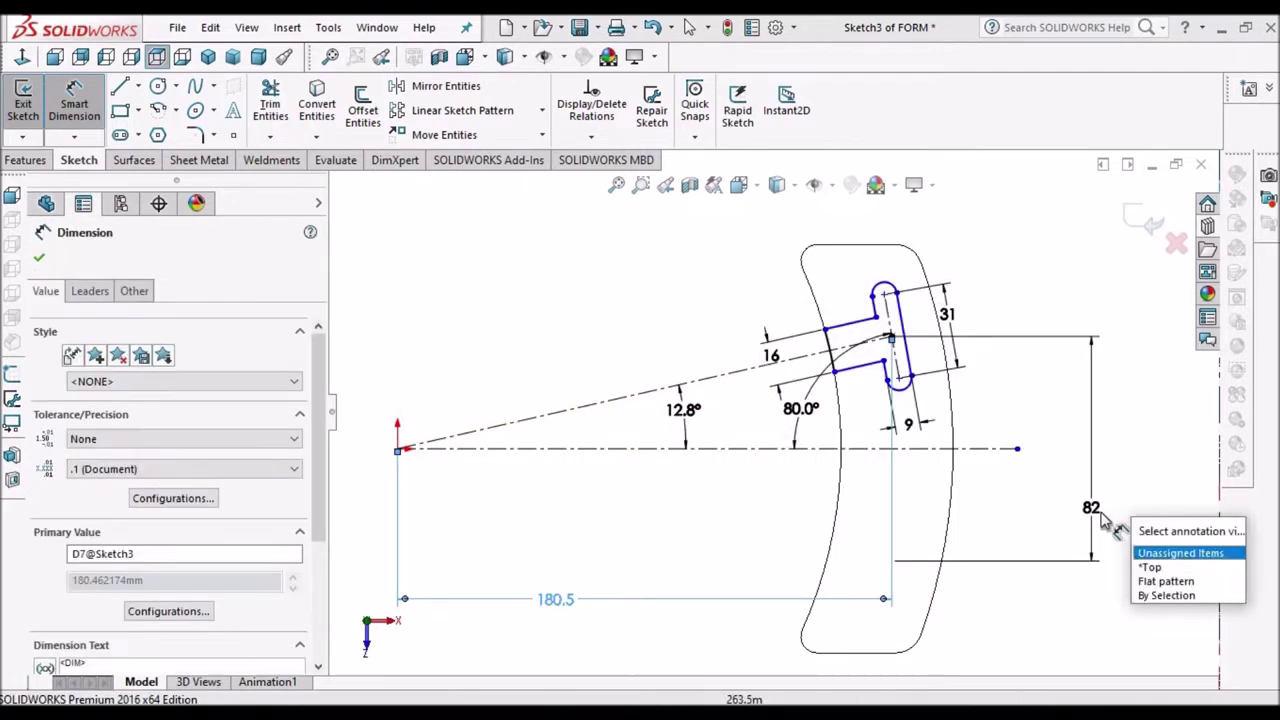
# - Delete the doubled 82 mm dimension about the horizontal centreline
pyautogui.doubleClick(1099, 511)
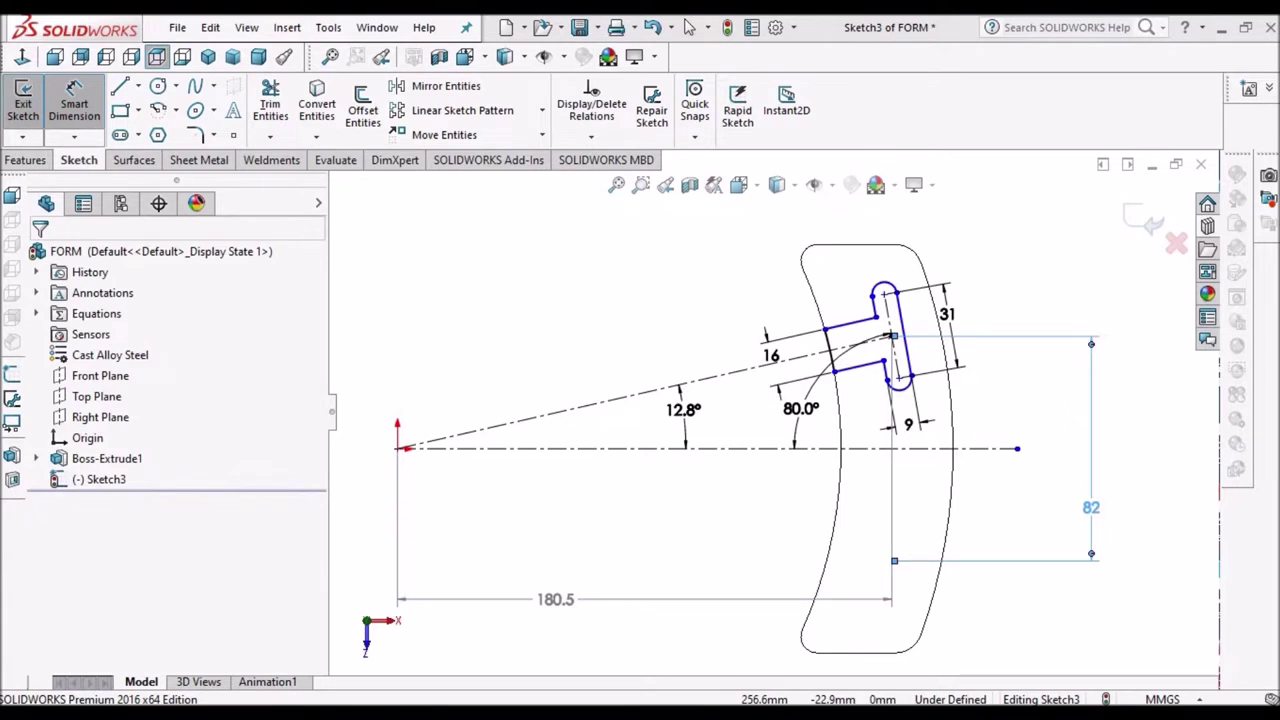
pyautogui.click(831, 469)
pyautogui.press('Escape')
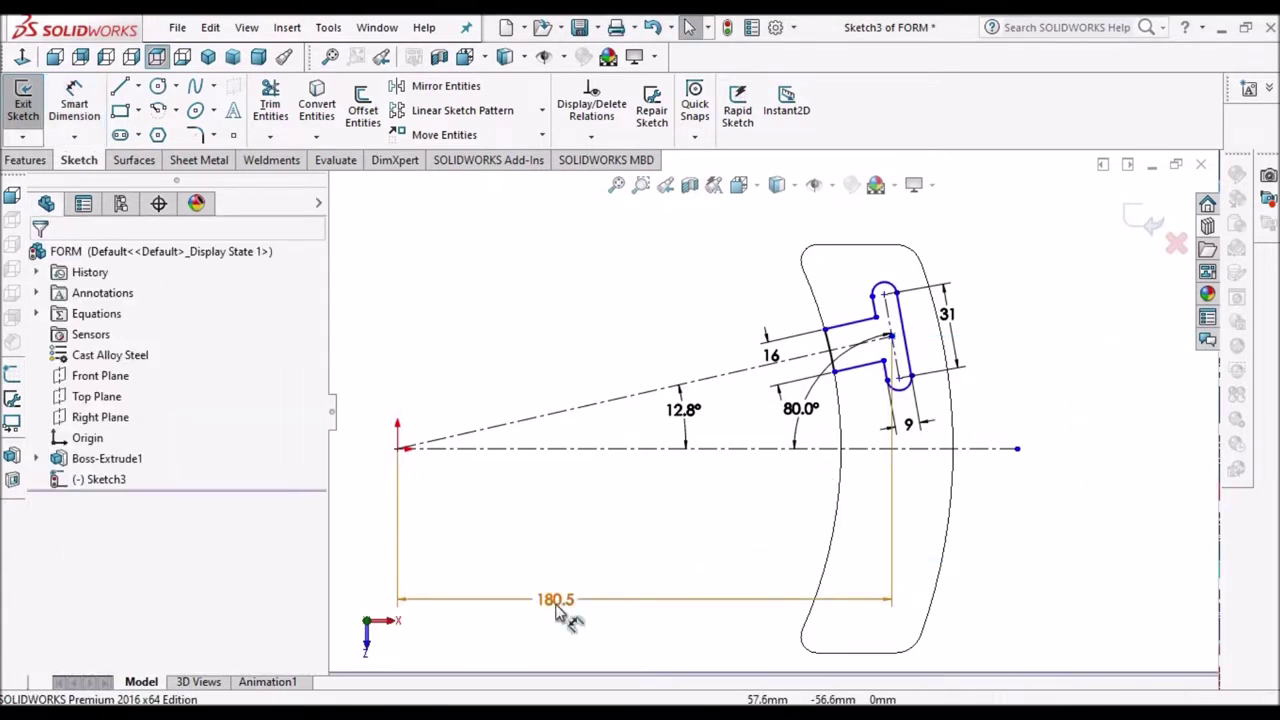
# - Make the horizontal dimension from the origin to the angled line's outer endpoint driving and set it to 187.5 mm
pyautogui.click(557, 612)
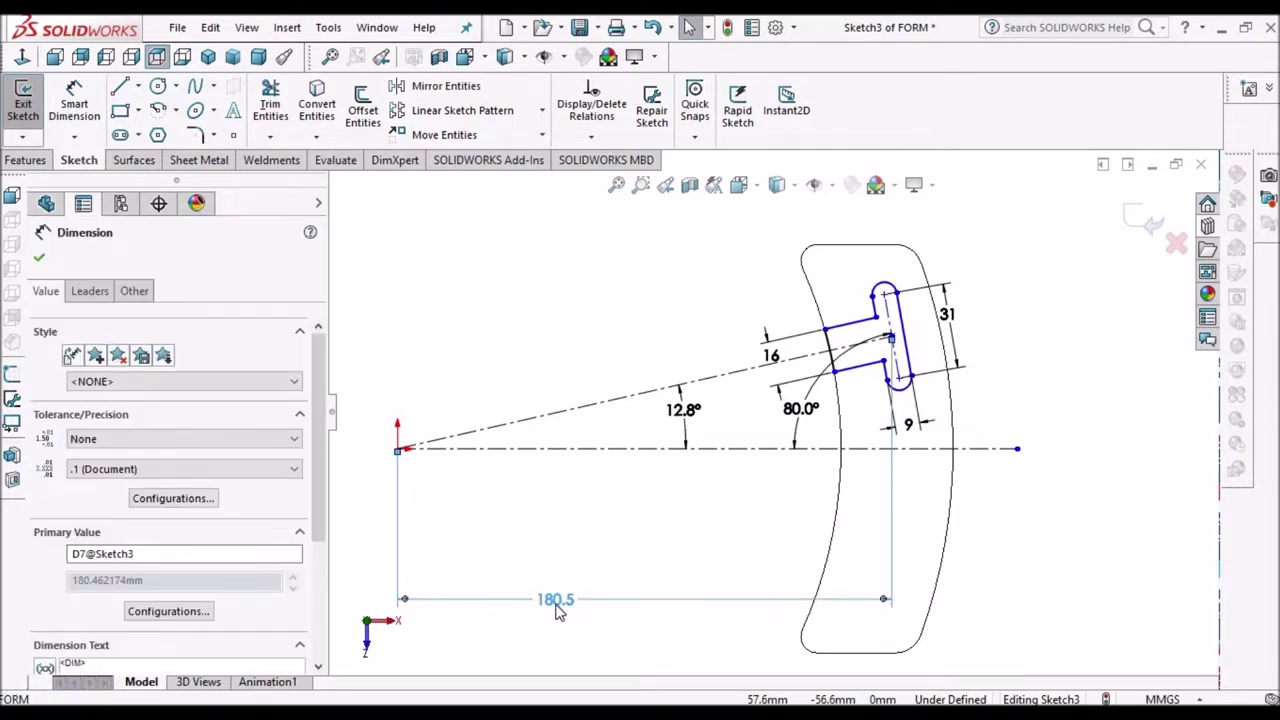
pyautogui.rightClick(557, 611)
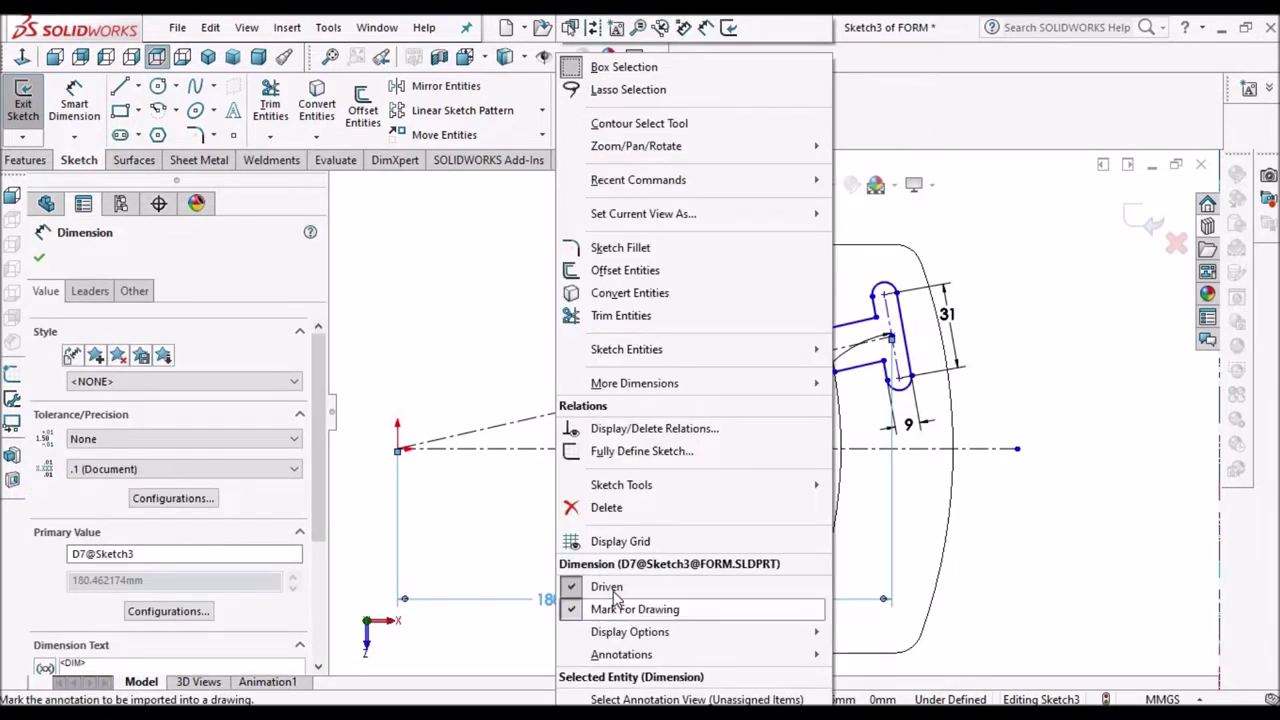
pyautogui.click(611, 591)
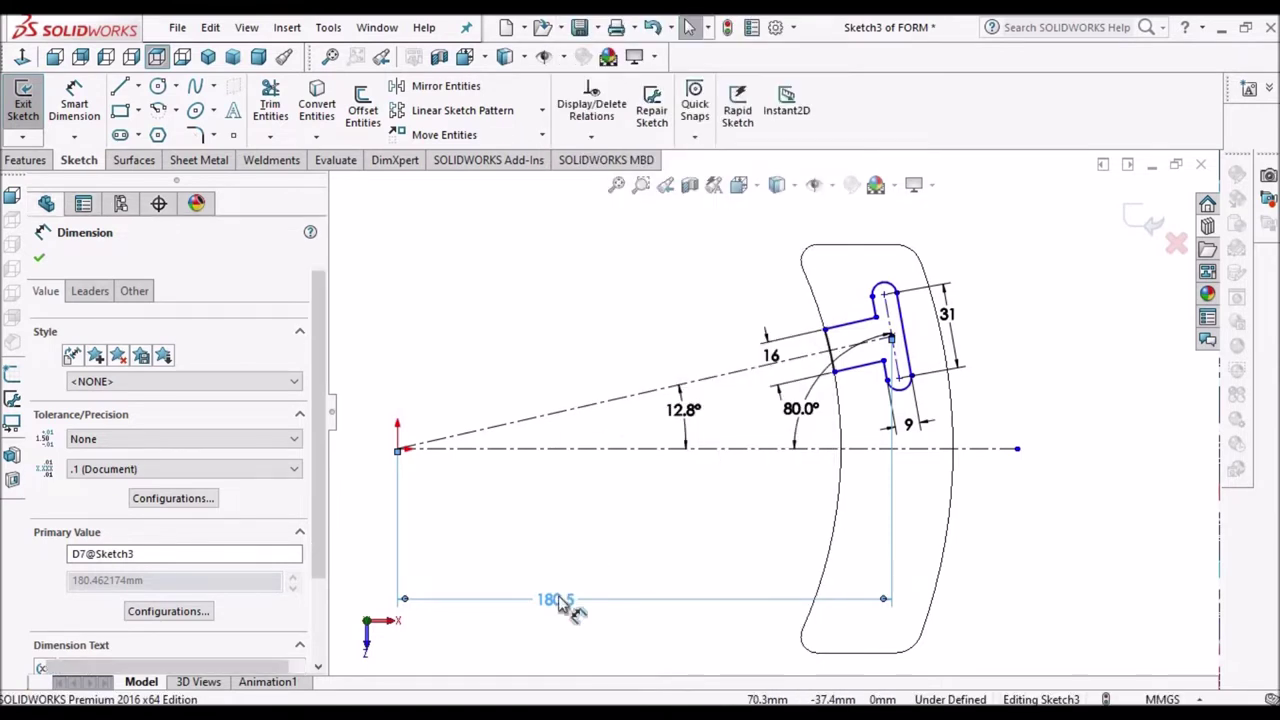
pyautogui.press('Escape')
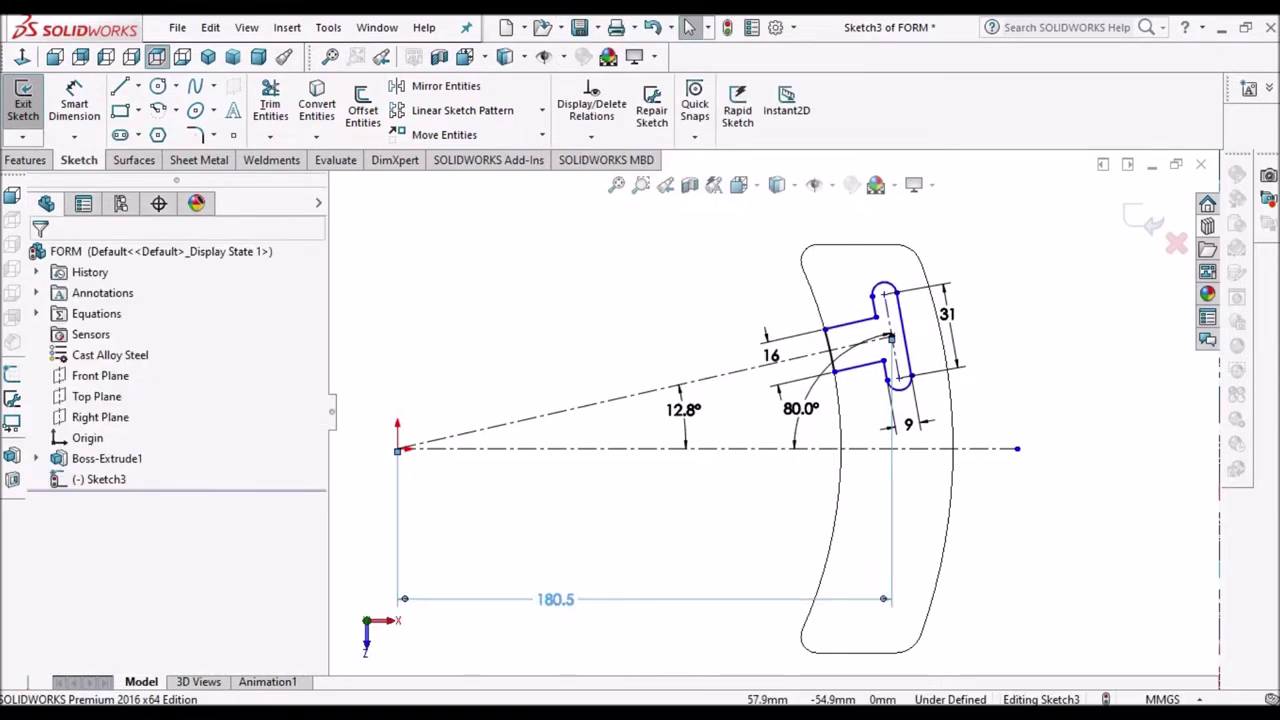
pyautogui.doubleClick(556, 600)
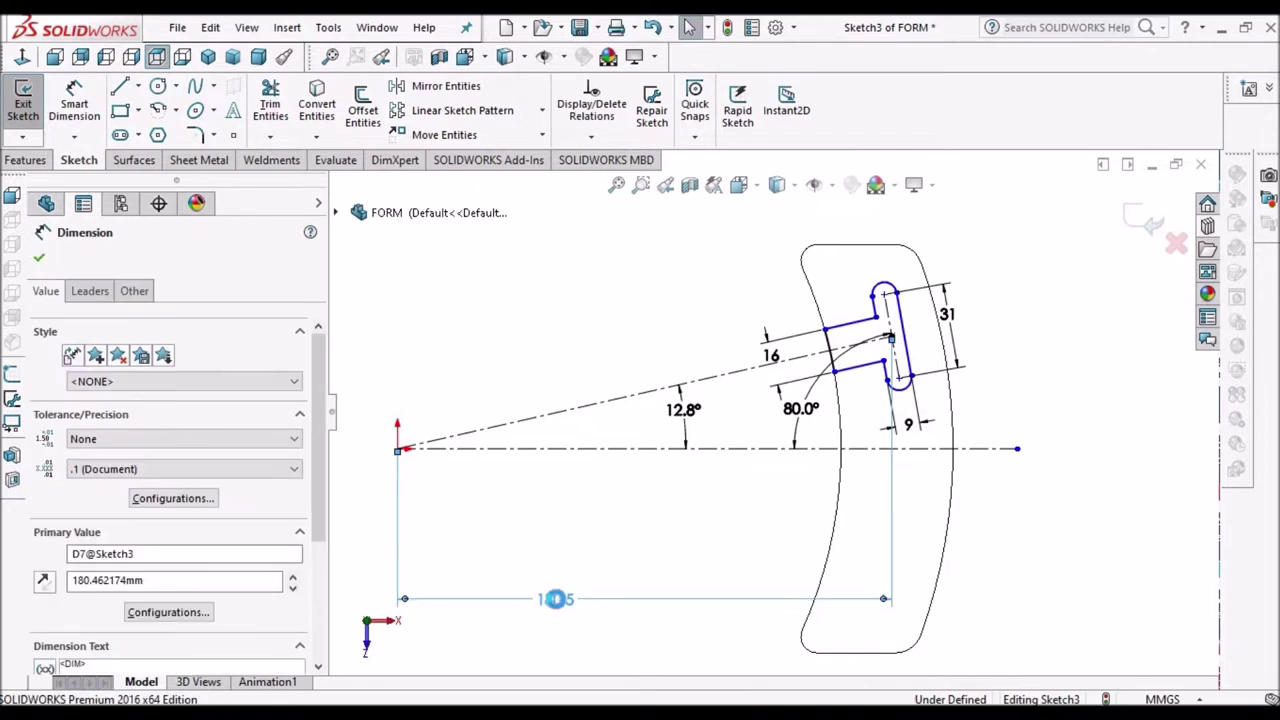
pyautogui.write('187.5')
pyautogui.press('Return')
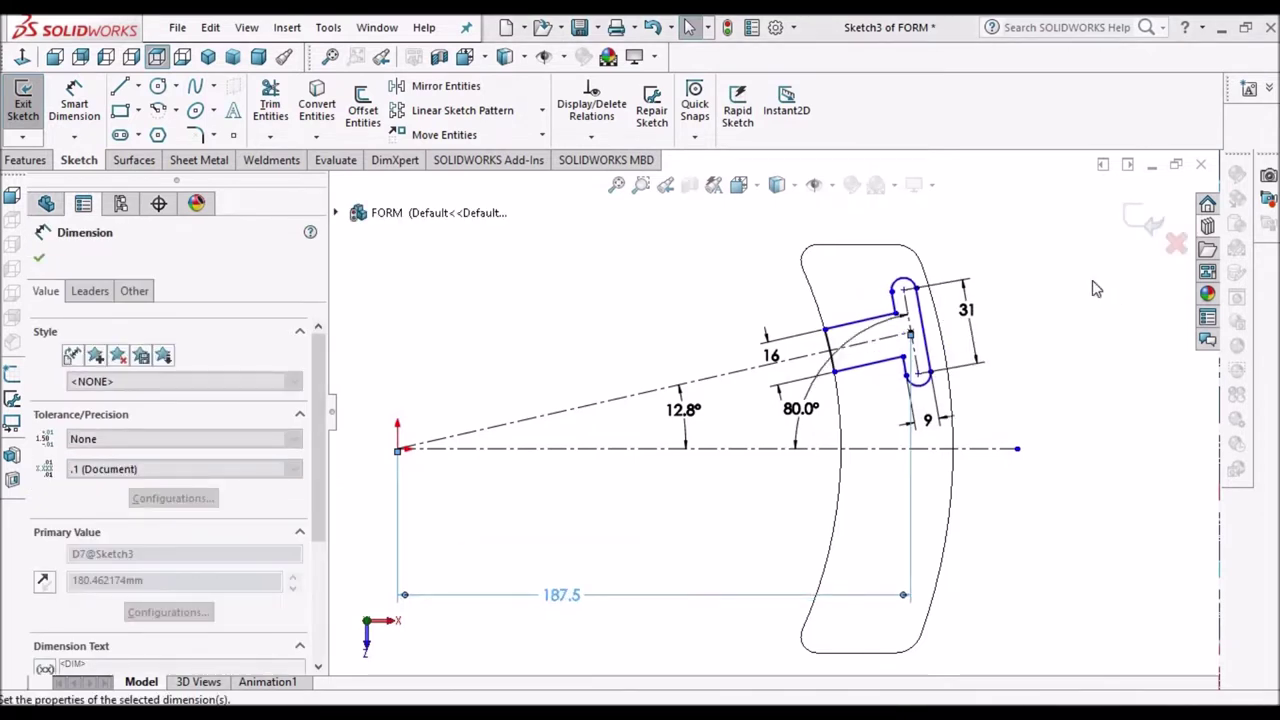
pyautogui.click(39, 257)
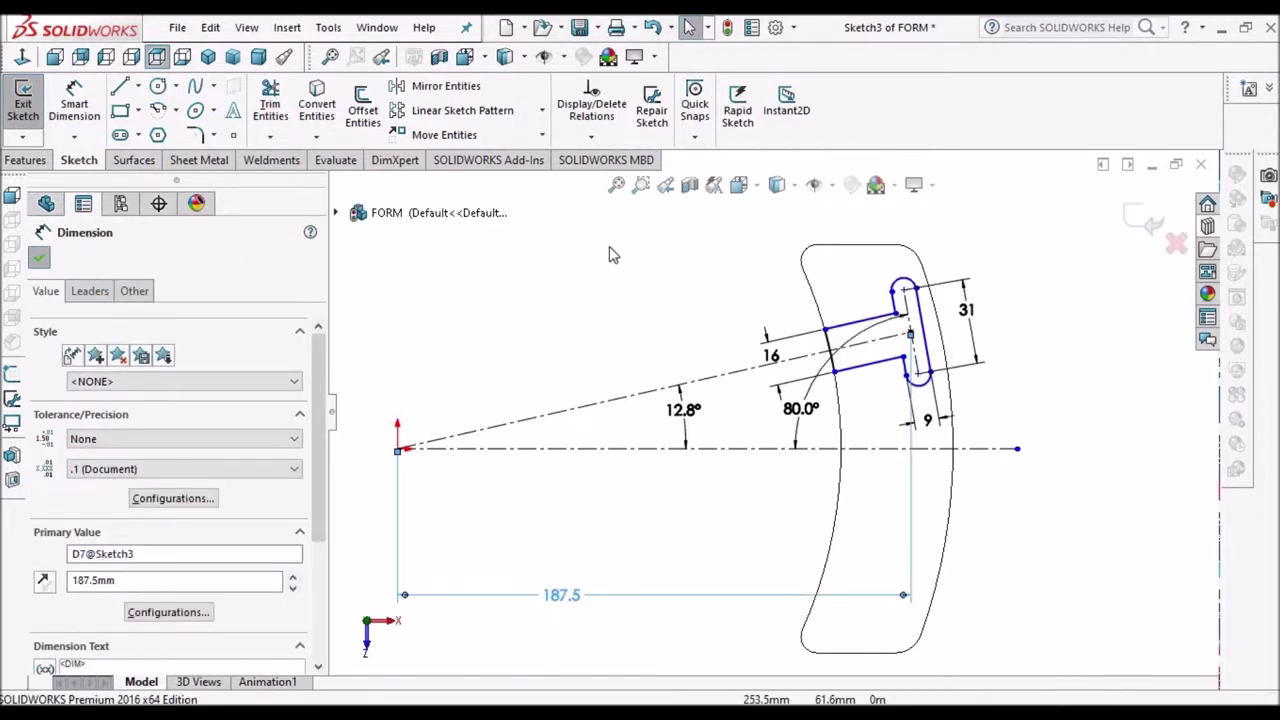
# - Make the midpoint of the slot's centreline coincident with the angled construction line's outer endpoint
pyautogui.scroll(-4, 927, 303)
pyautogui.scroll(-2, 877, 343)
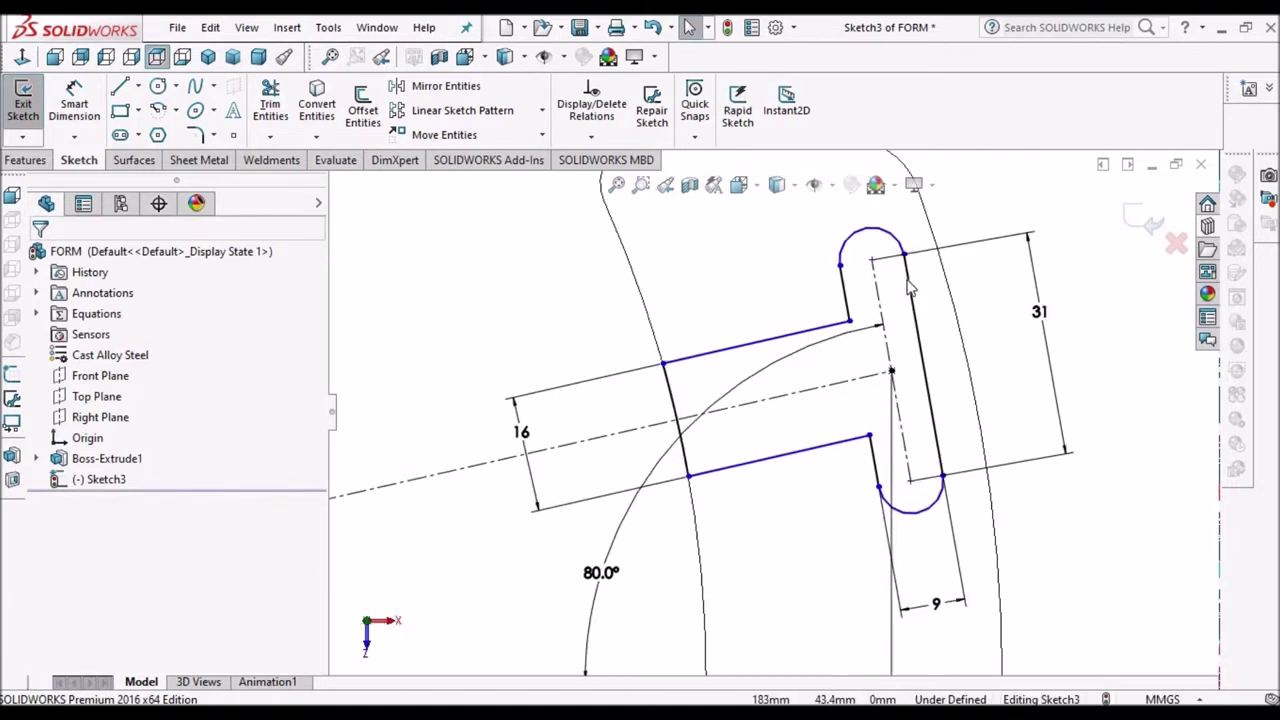
pyautogui.moveTo(963, 237); pyautogui.dragTo(997, 216)
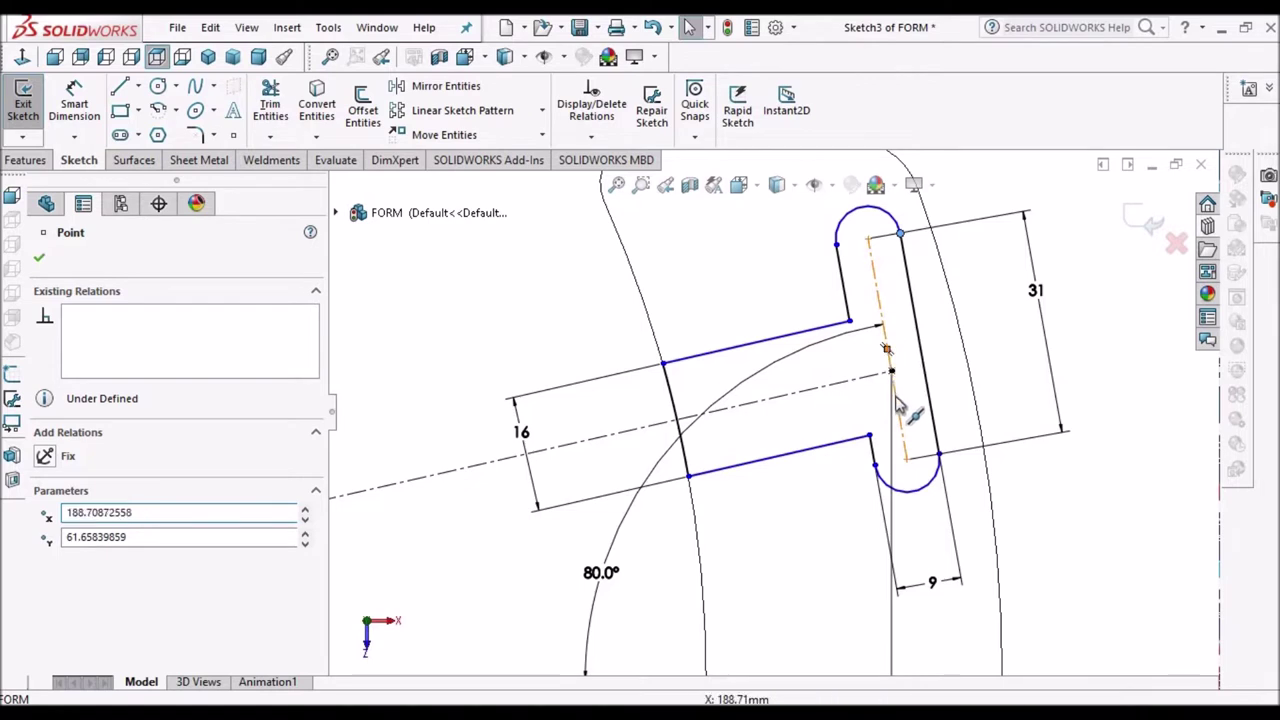
pyautogui.click(895, 383)
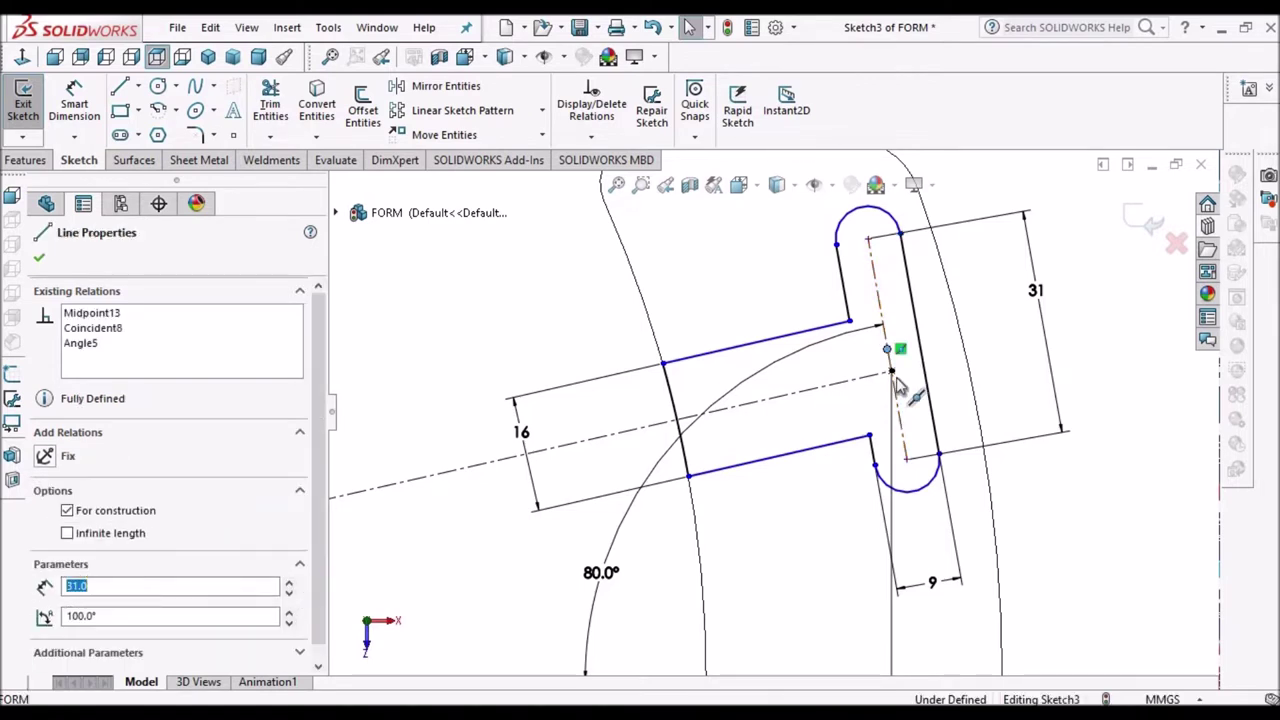
pyautogui.scroll(-2, 860, 383)
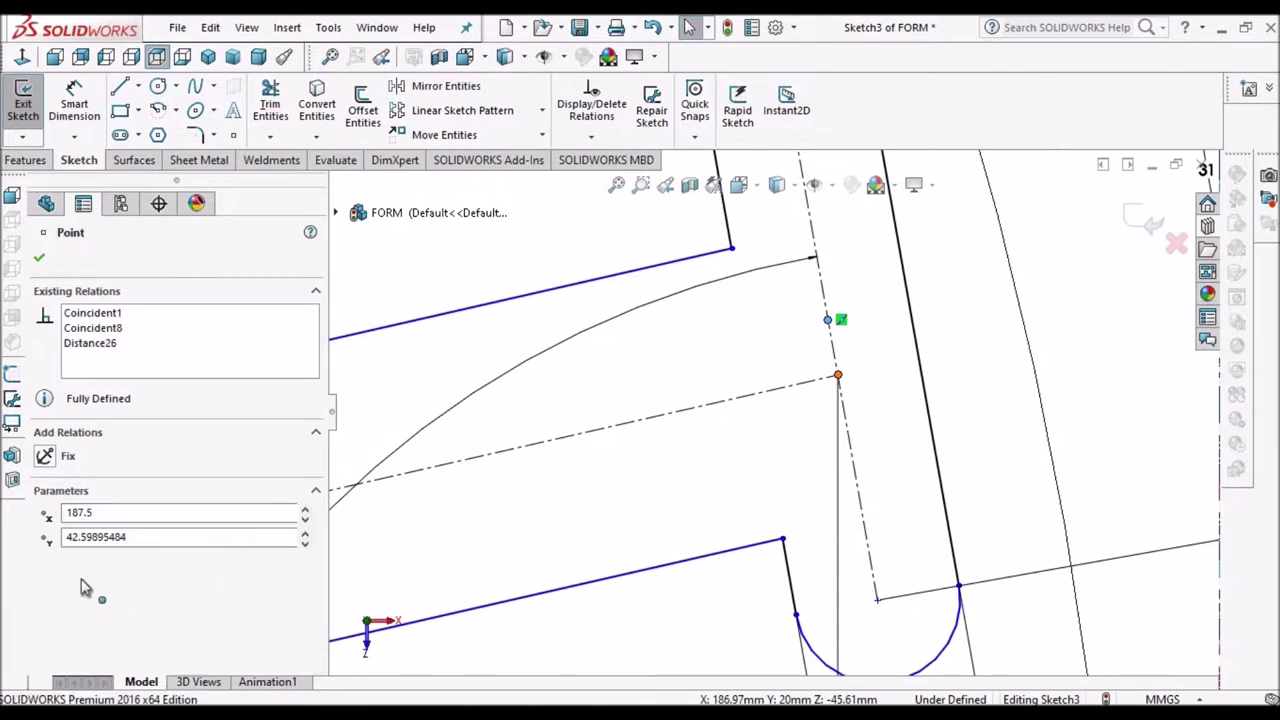
pyautogui.keyDown('ctrl'); pyautogui.click(838, 375); pyautogui.keyUp('ctrl')
pyautogui.click(44, 606)
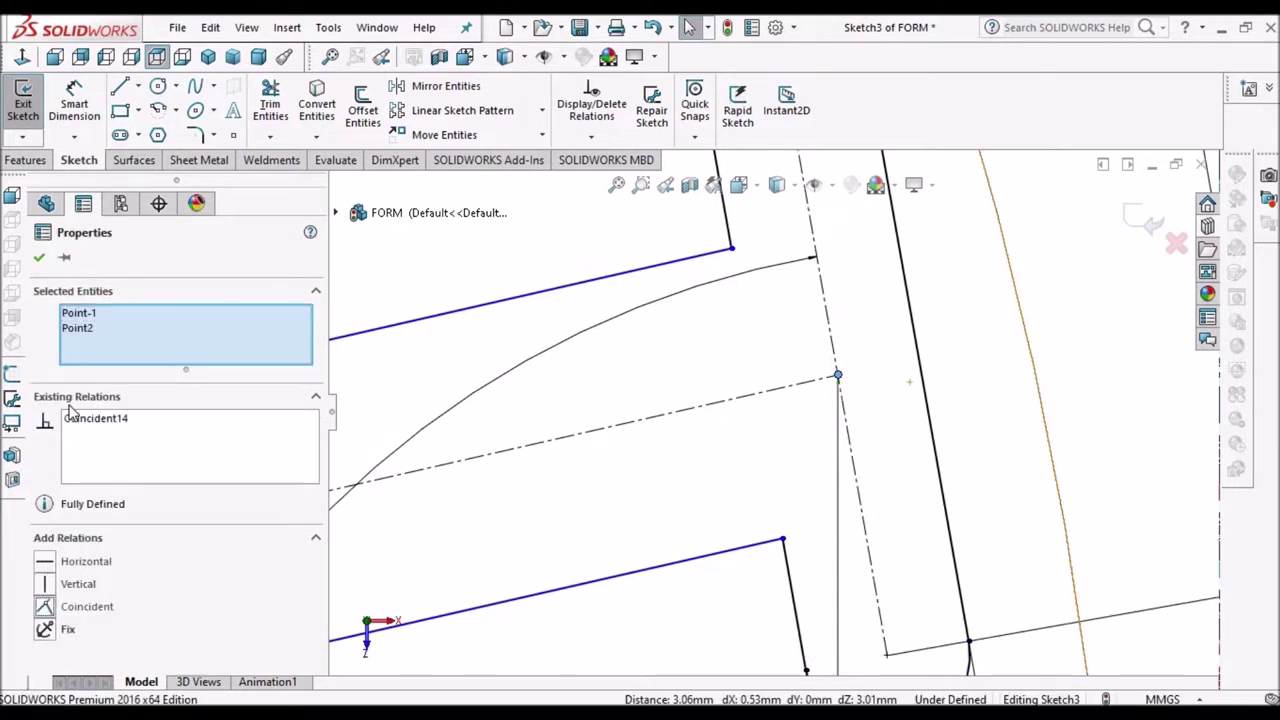
pyautogui.click(38, 258)
pyautogui.scroll(3, 974, 488)
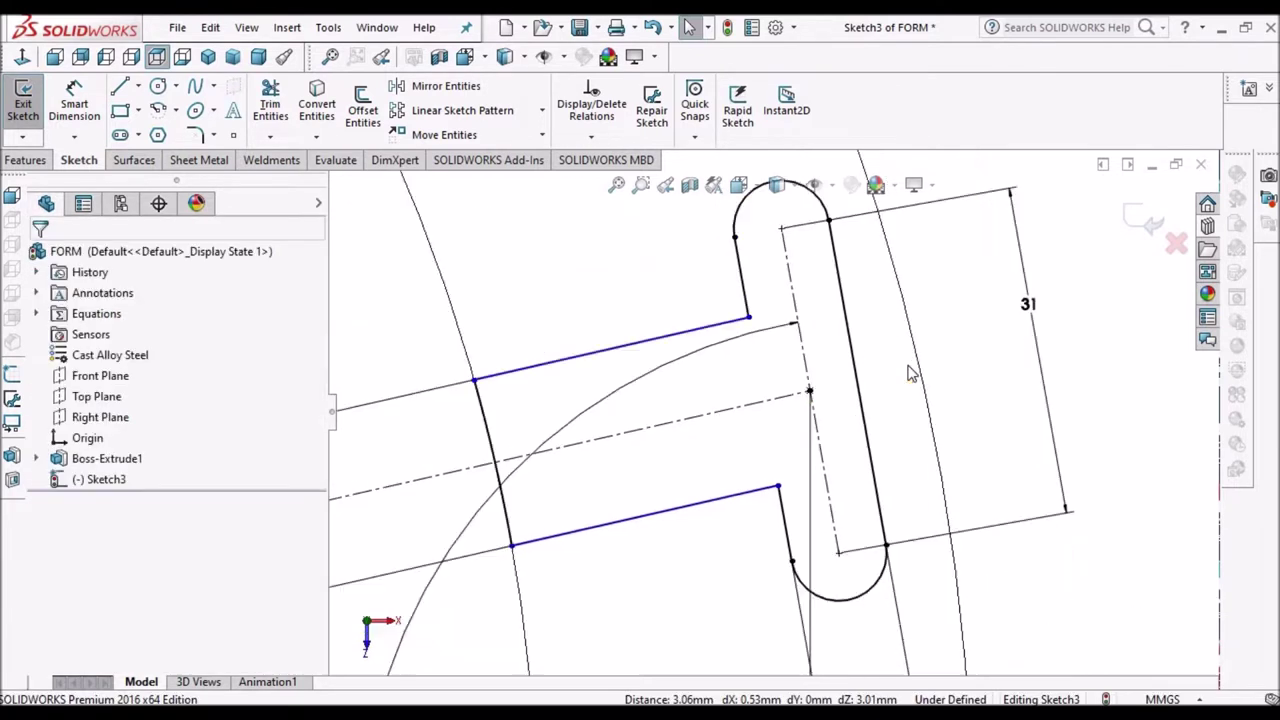
# - Add a parallel relation between the two lines connecting the slot to the base's inner edge
pyautogui.scroll(2, 636, 443)
pyautogui.scroll(-3, 748, 428)
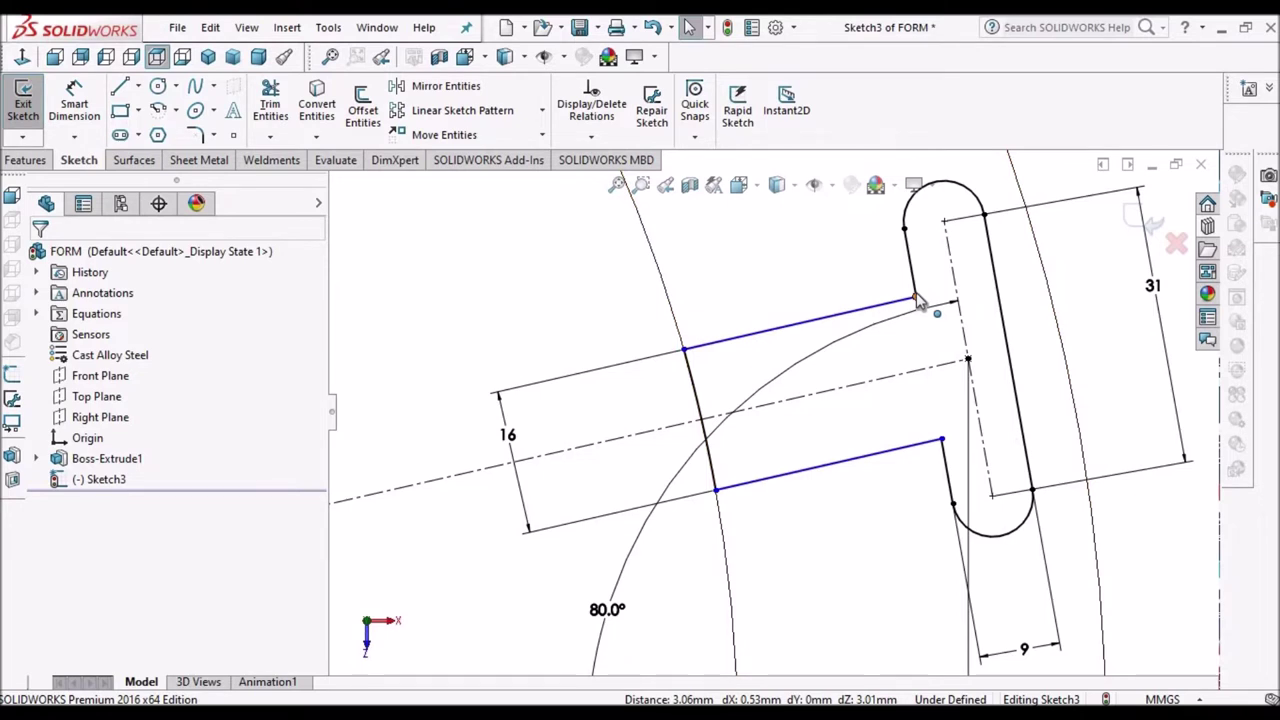
pyautogui.click(800, 322)
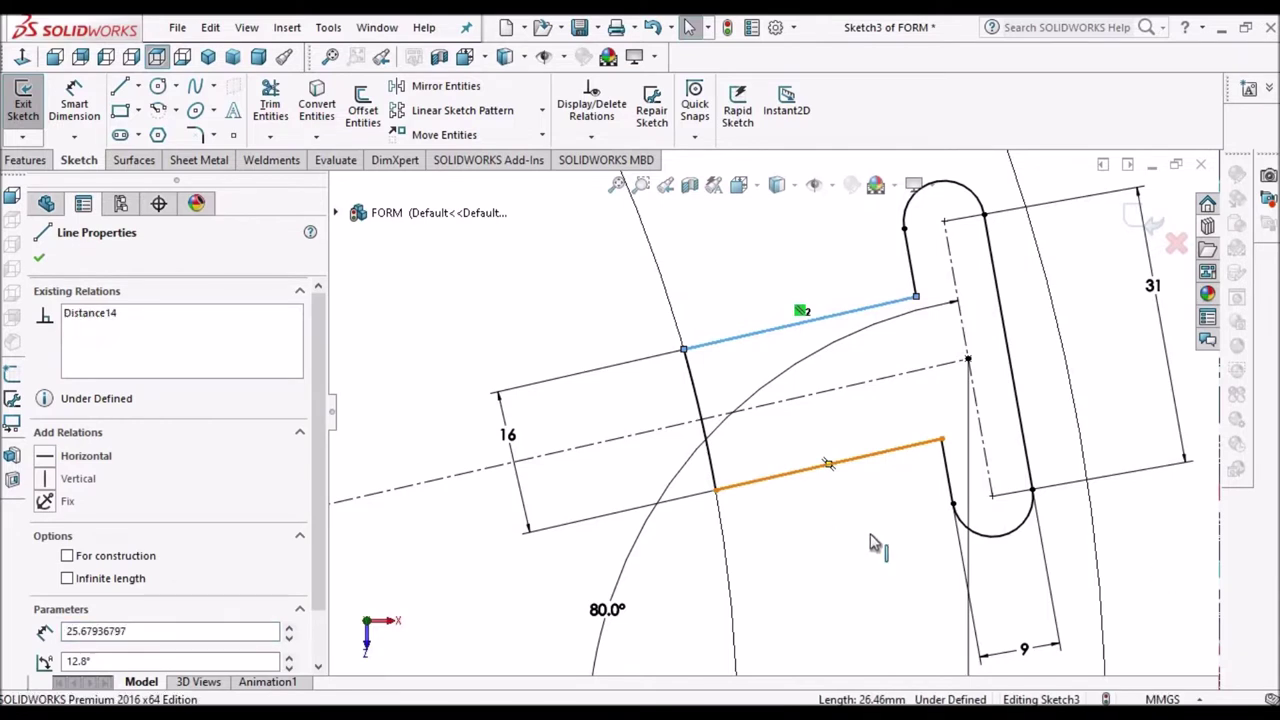
pyautogui.keyDown('ctrl'); pyautogui.click(828, 463); pyautogui.keyUp('ctrl')
pyautogui.scroll(2, 872, 543)
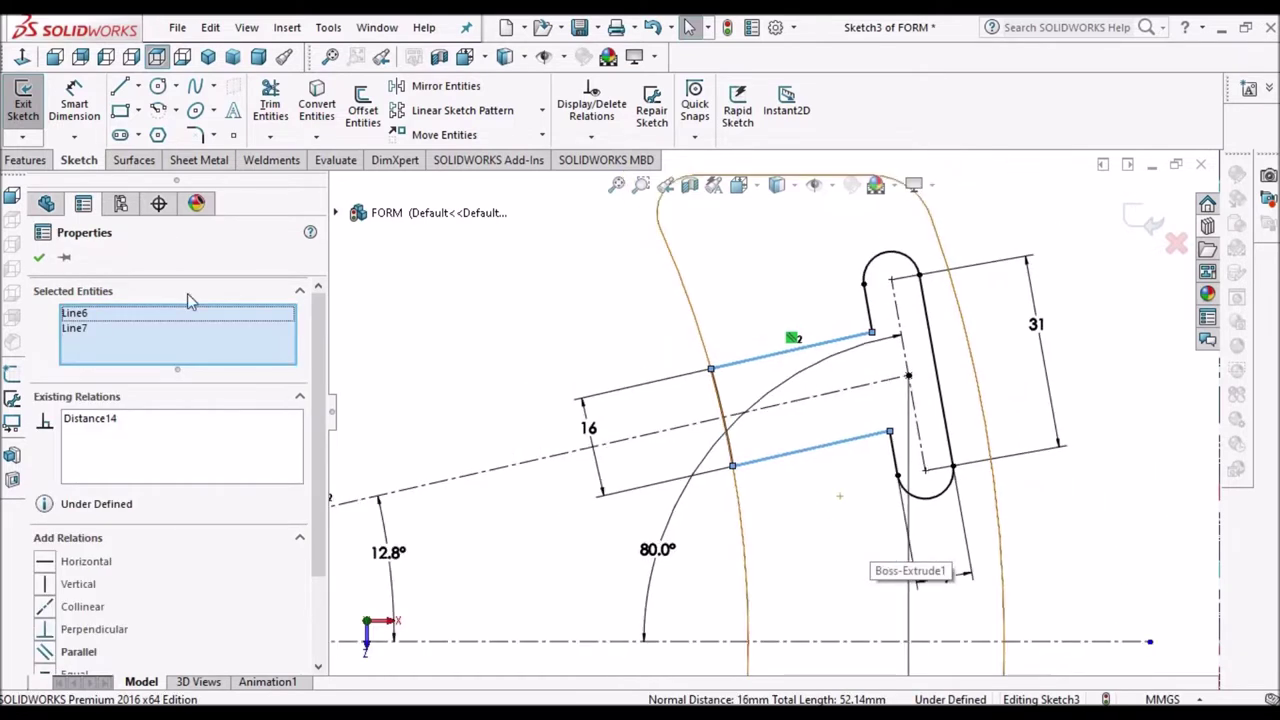
pyautogui.click(39, 258)
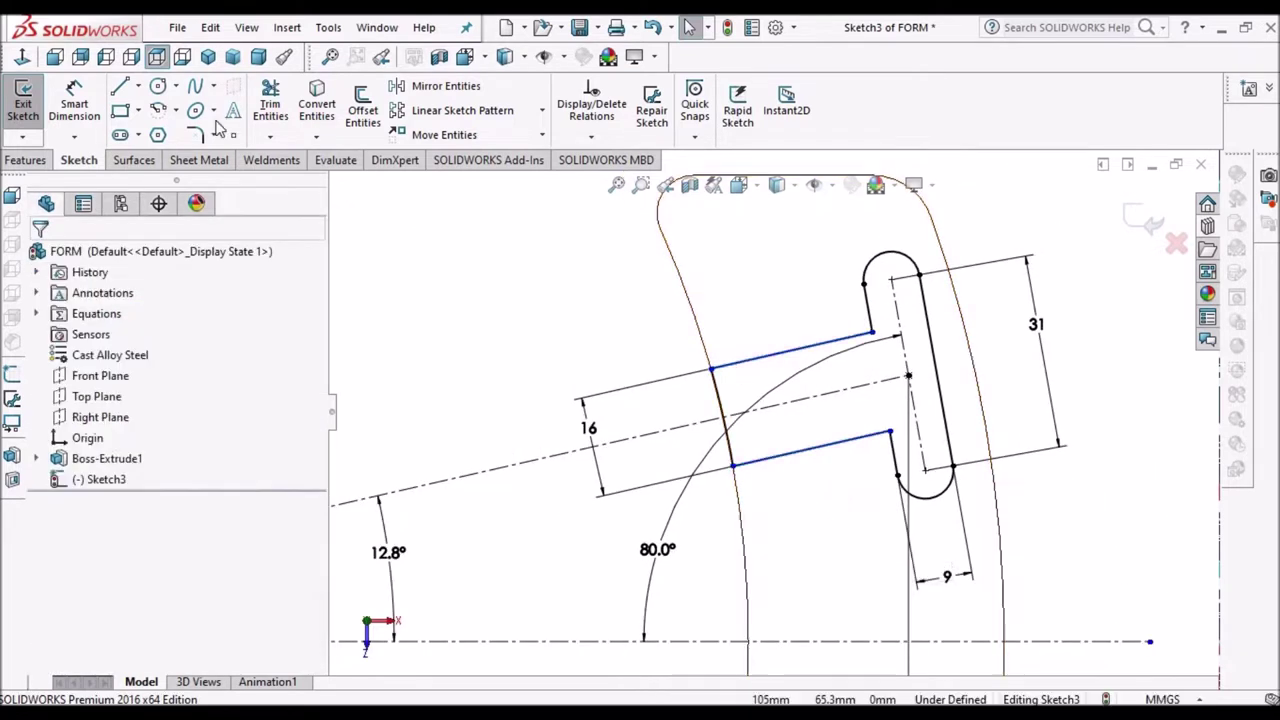
# - Dimension the upper connecting line's aligned length as 26.5 mm
pyautogui.click(75, 108)
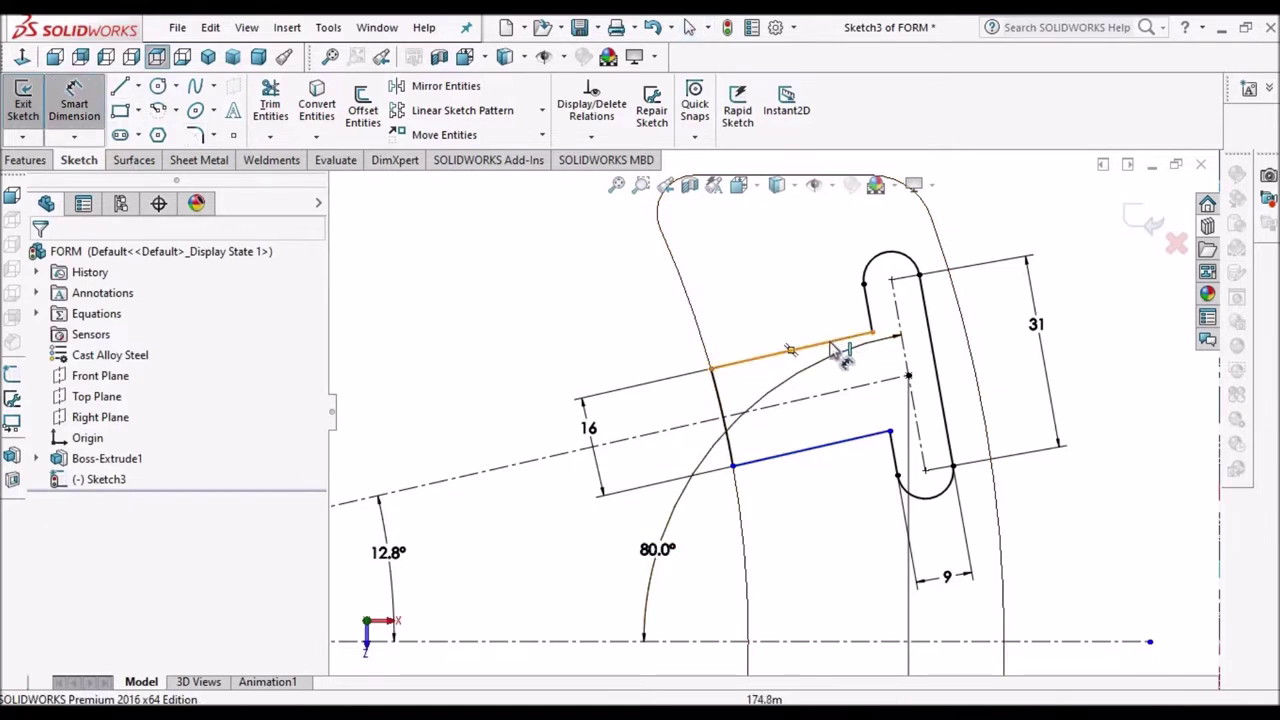
pyautogui.click(790, 349)
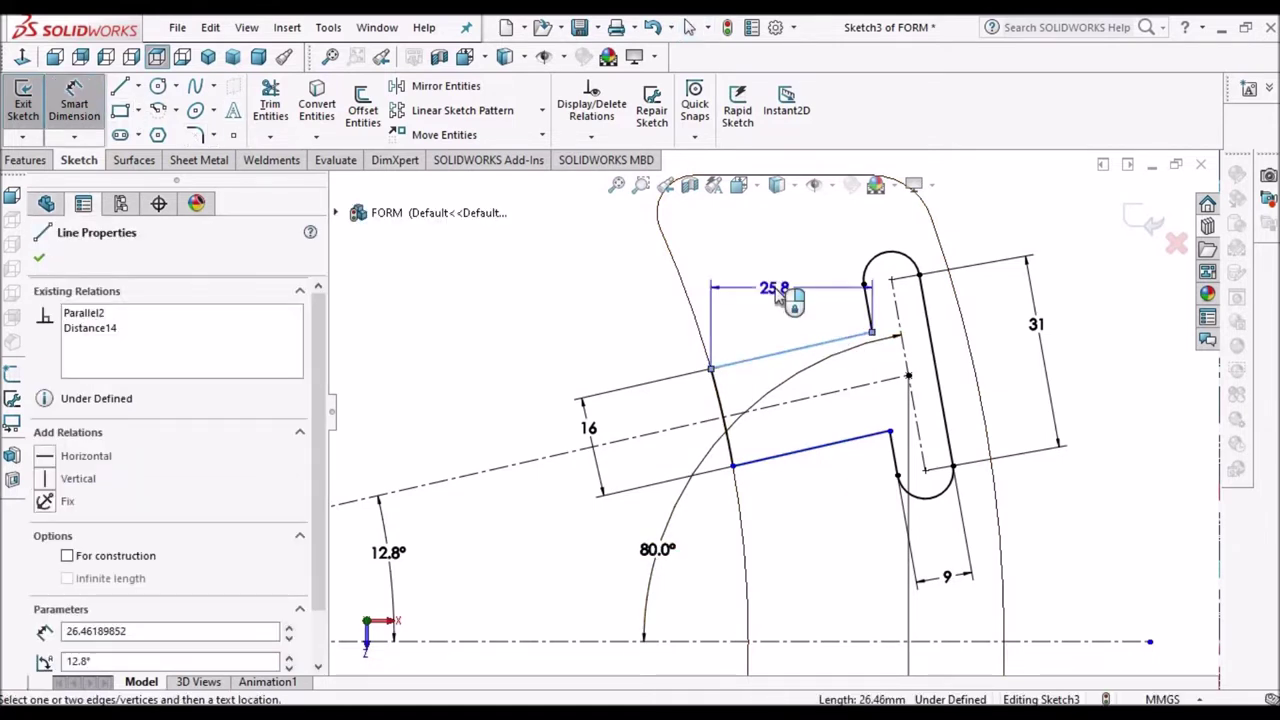
pyautogui.scroll(-2, 752, 330)
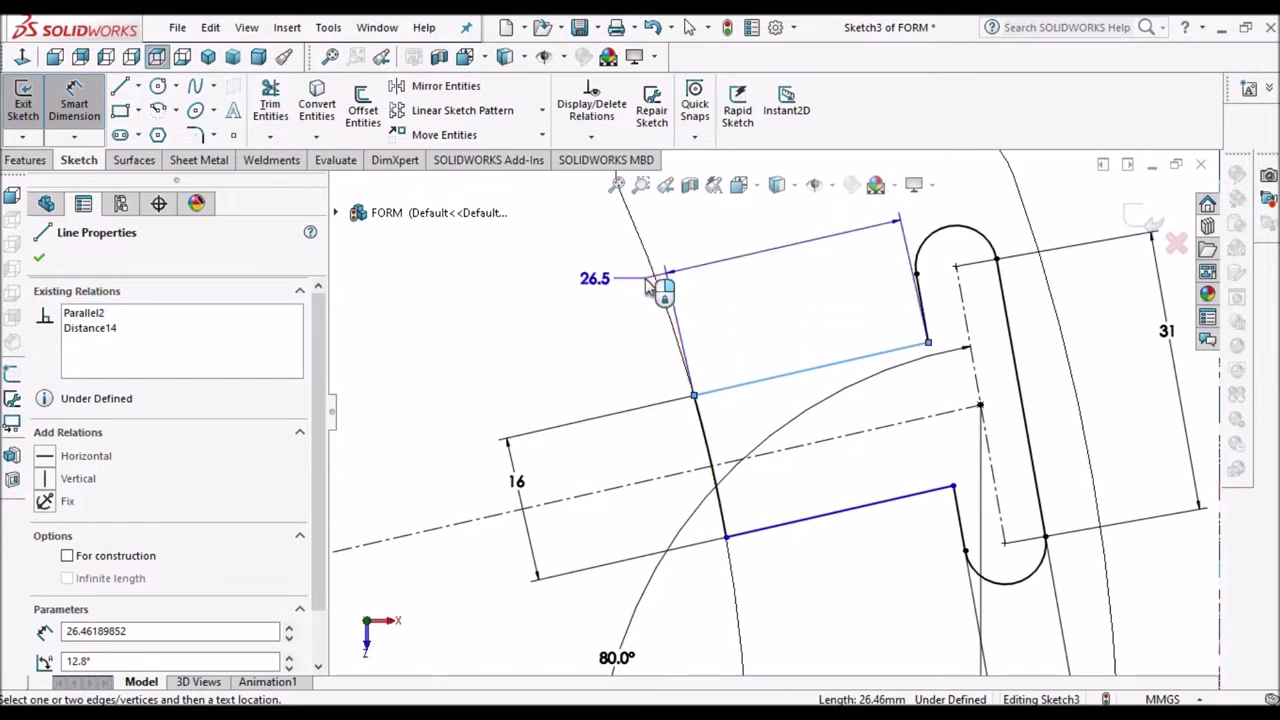
pyautogui.click(648, 287)
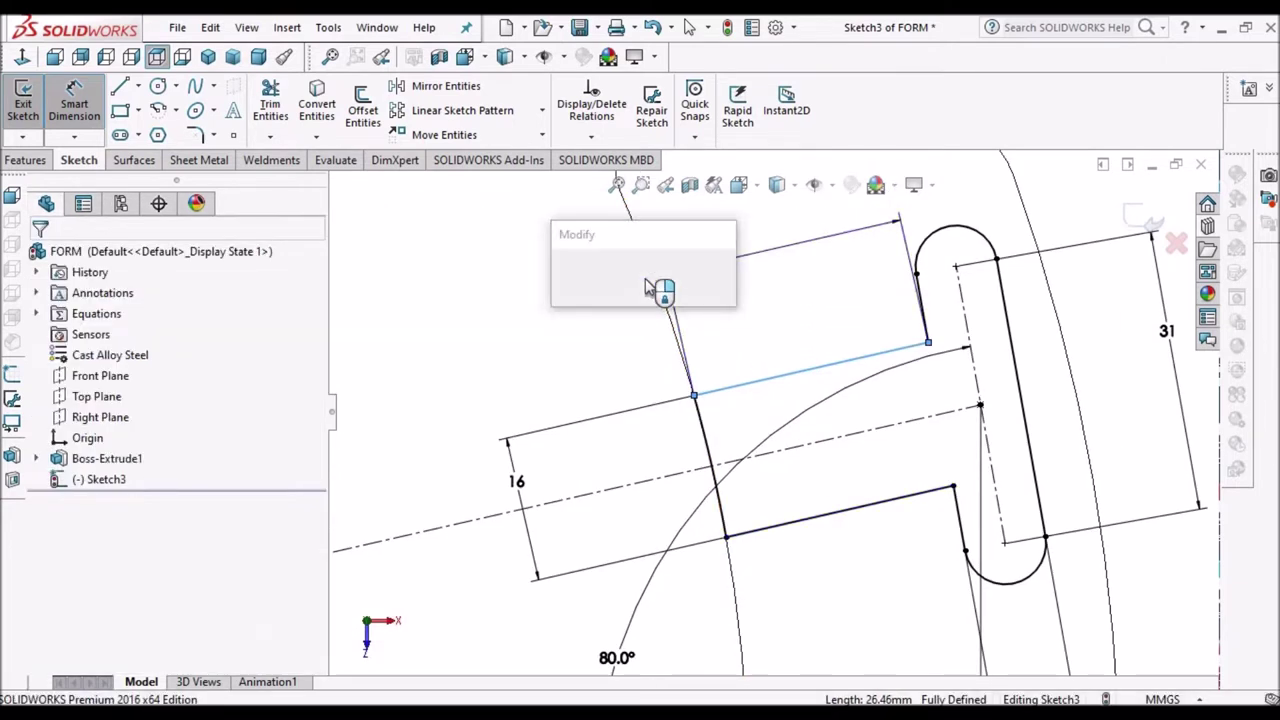
pyautogui.write('26.5')
pyautogui.press('Return')
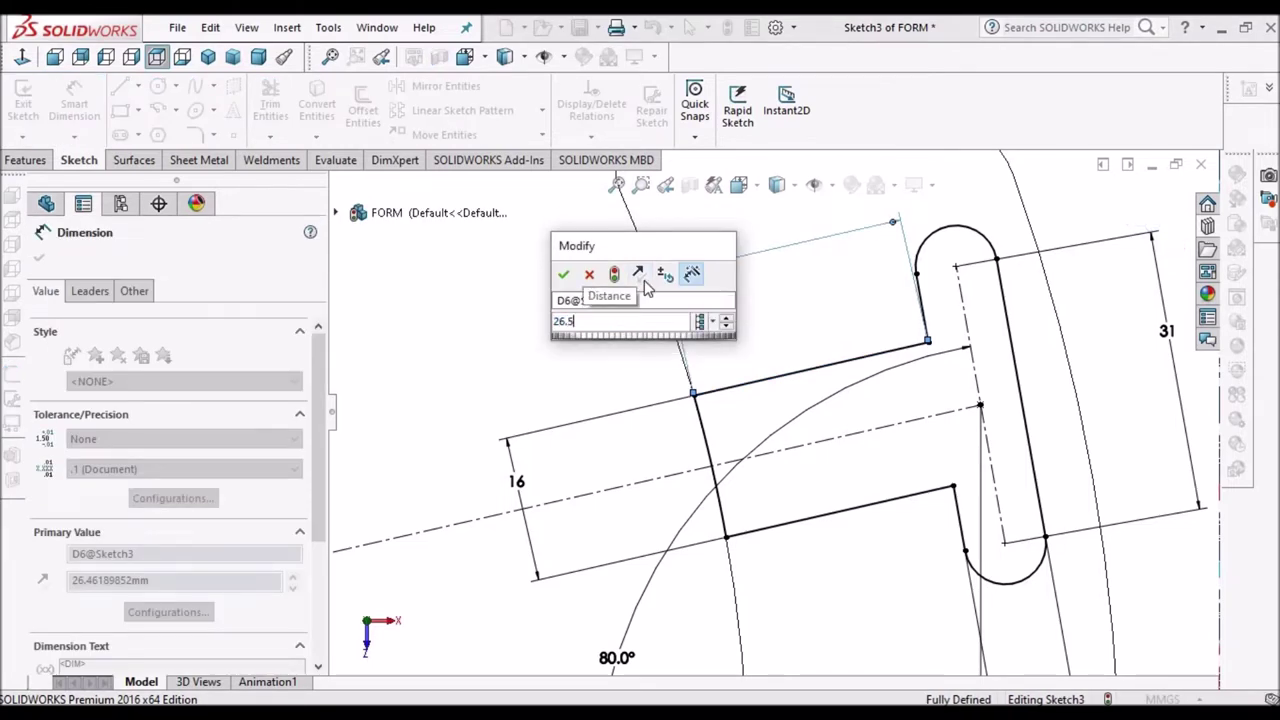
pyautogui.press('Escape')
# - Extrude the closed slot profile as a boss from the curved base's top face
pyautogui.scroll(3, 492, 338)
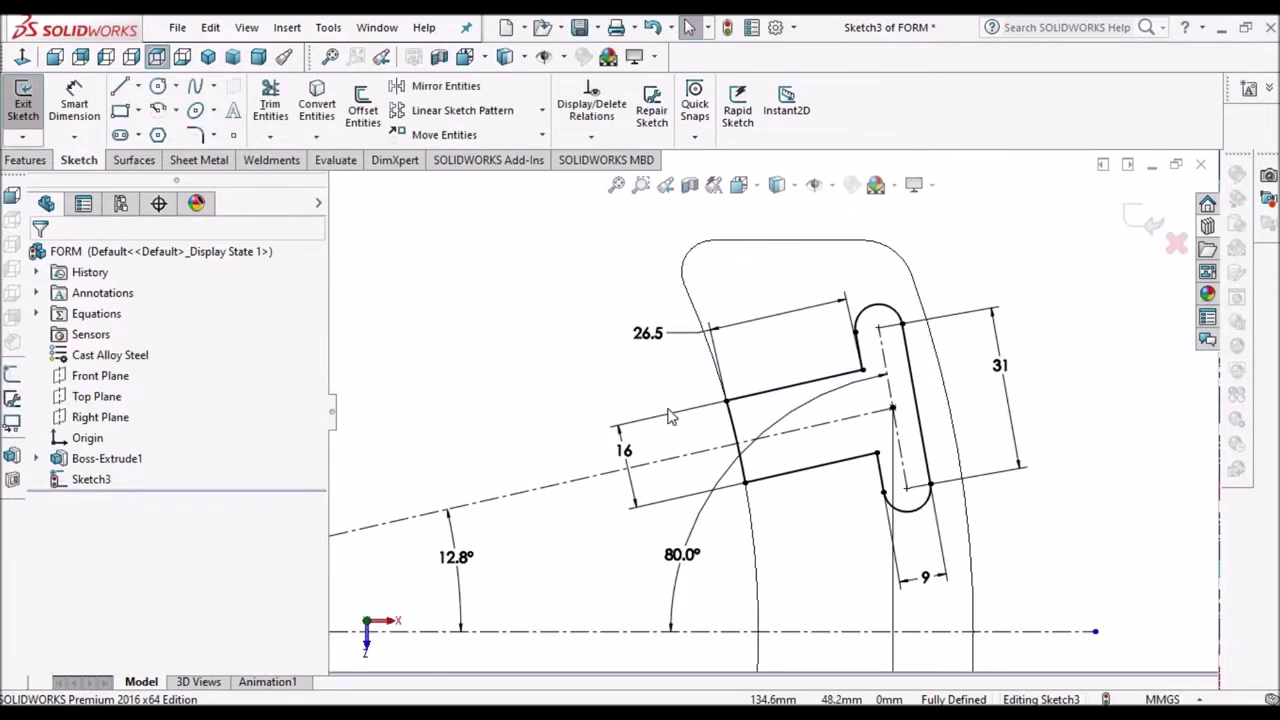
pyautogui.scroll(5, 716, 502)
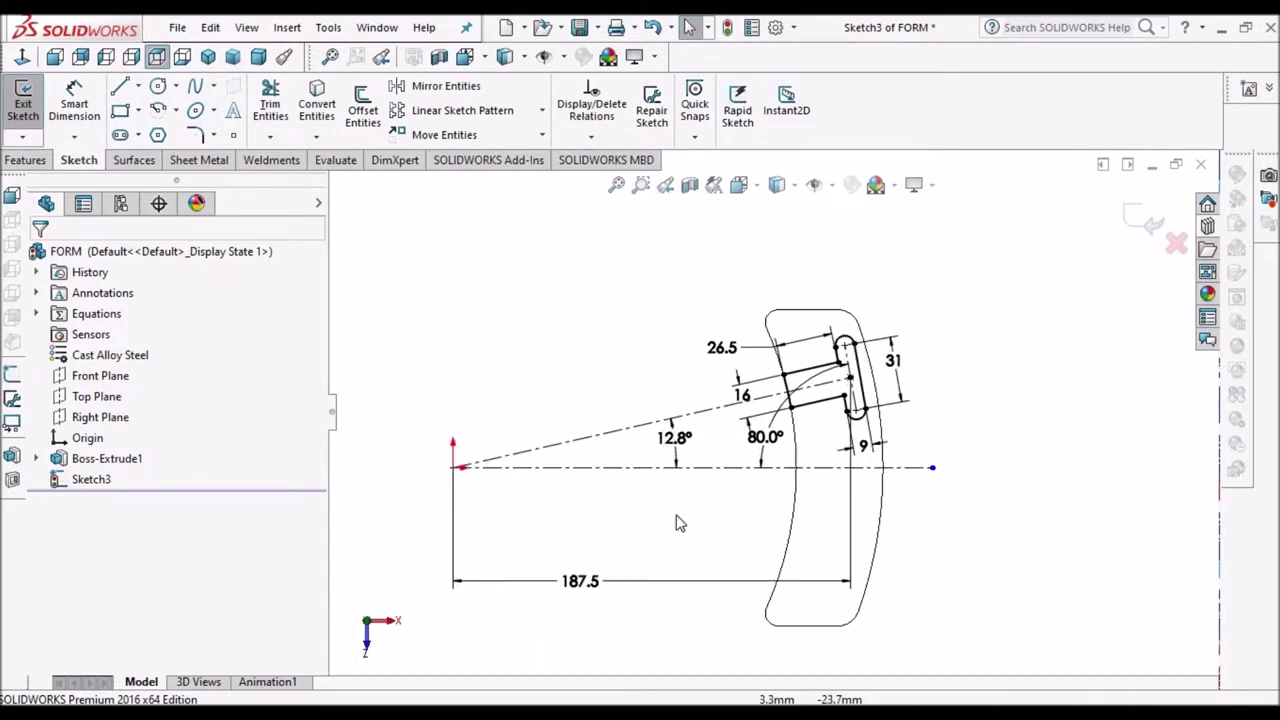
pyautogui.scroll(-1, 712, 528)
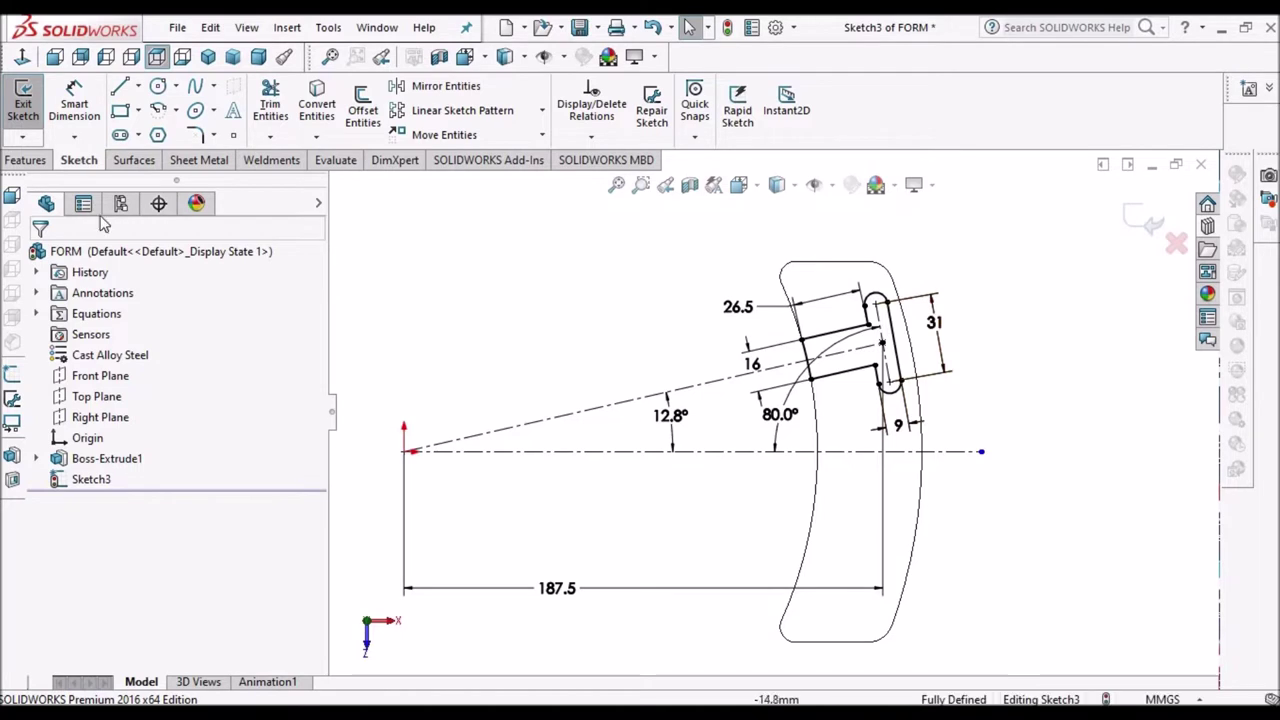
pyautogui.click(26, 160)
pyautogui.click(30, 105)
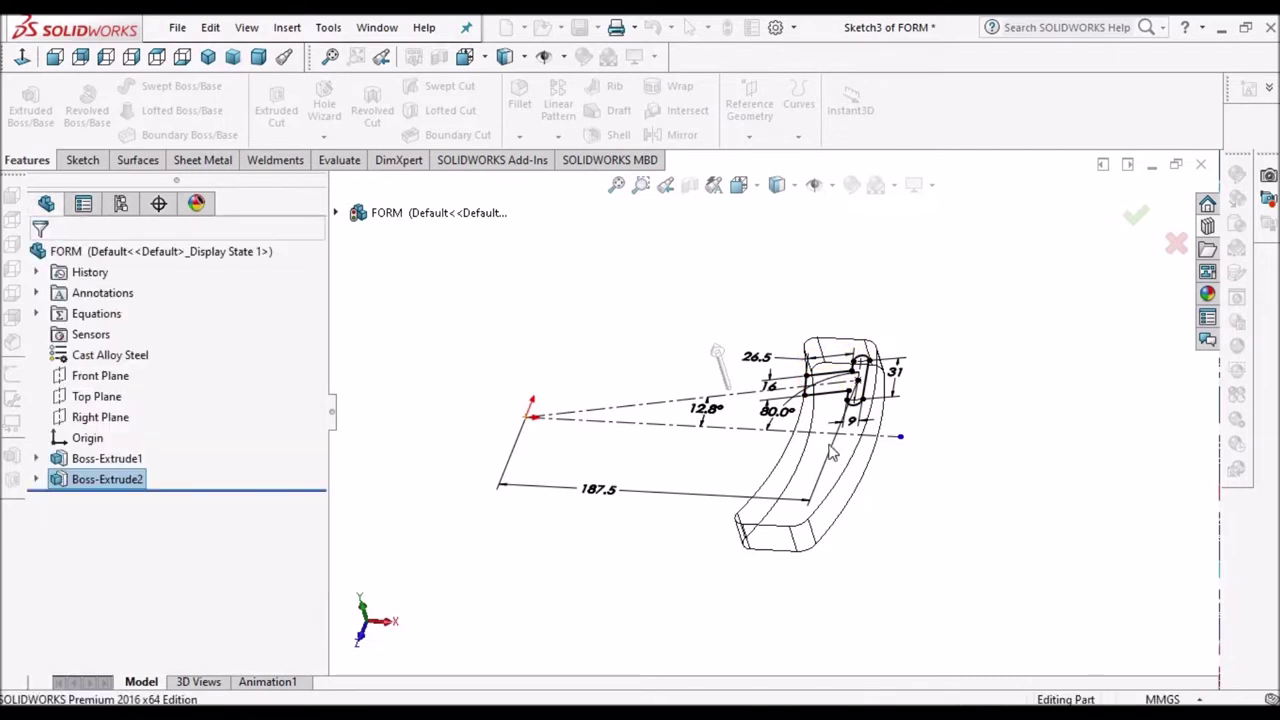
# - Switch the model's display style to shaded with edges and view the extruded slot boss from an angle
pyautogui.scroll(-1, 846, 413)
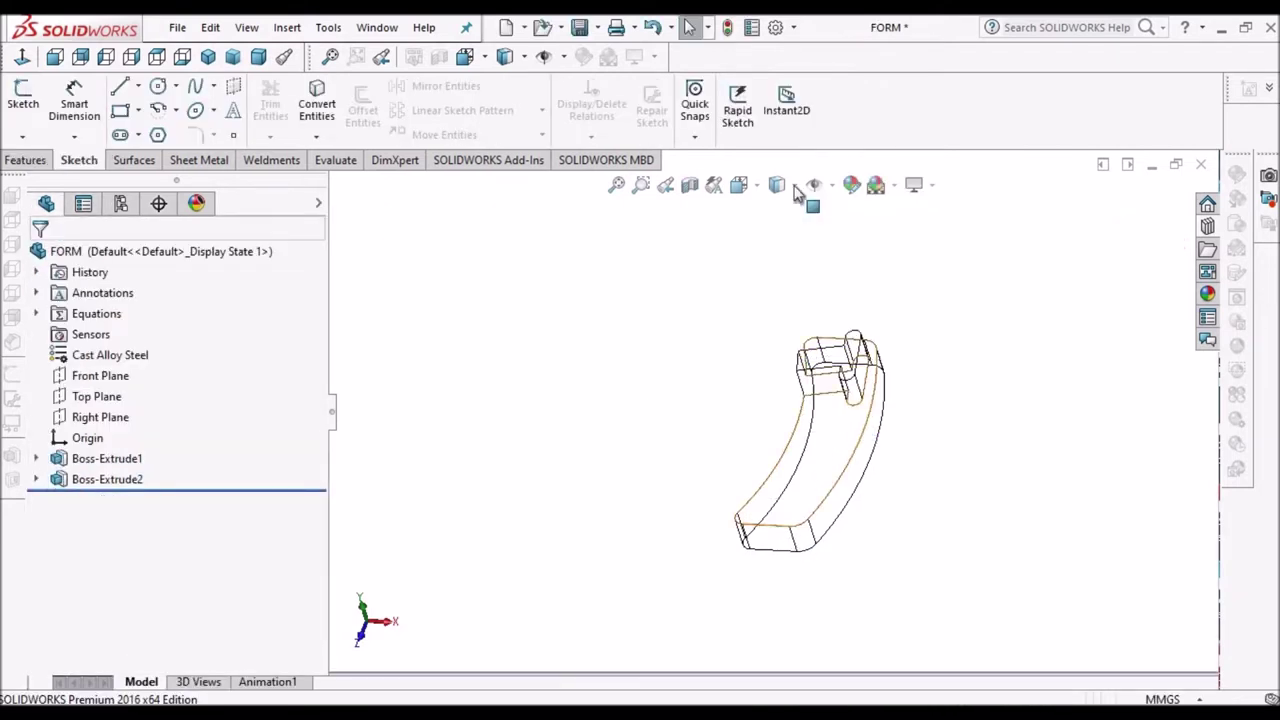
pyautogui.click(782, 188)
pyautogui.click(783, 222)
pyautogui.scroll(-4, 799, 402)
pyautogui.moveTo(854, 384)
pyautogui.mouseDown(button='middle')
pyautogui.moveTo(967, 327)
pyautogui.moveTo(874, 449)
pyautogui.moveTo(783, 511)
pyautogui.mouseUp(button='middle')
pyautogui.scroll(2, 829, 521)
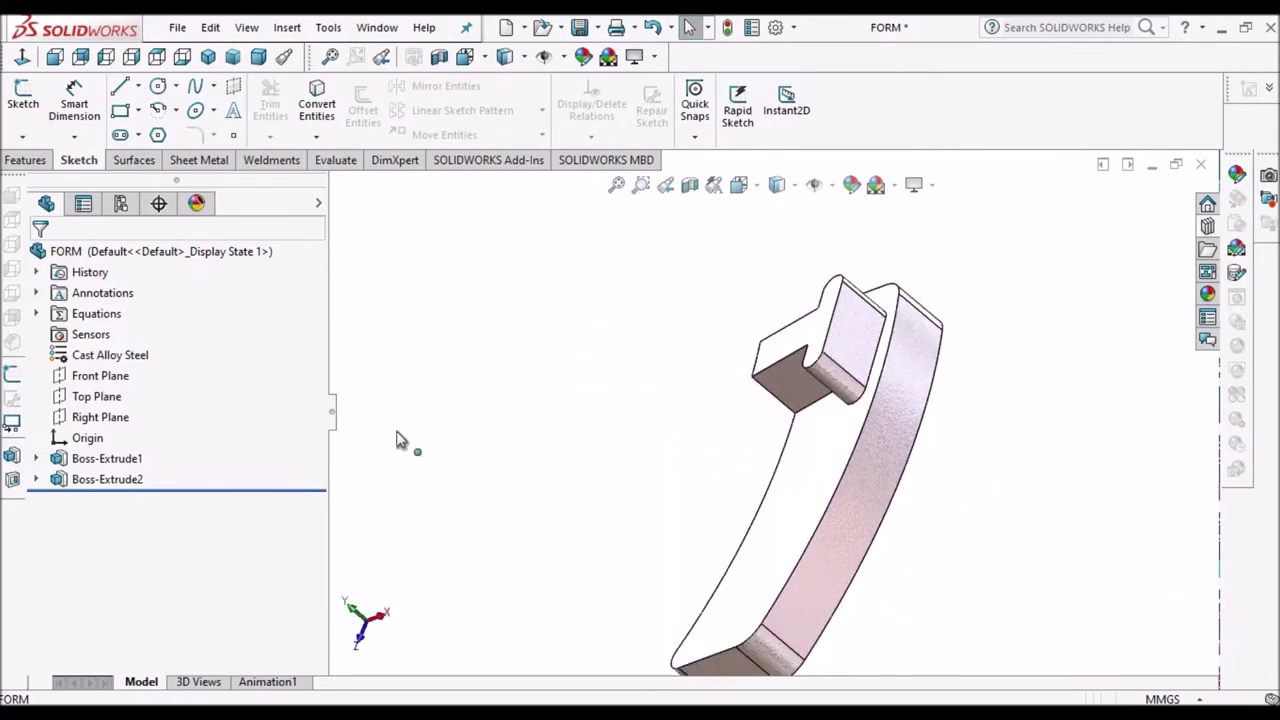
# - Mirror the extruded slot boss about the Front Plane to the other half of the curved base
pyautogui.click(98, 376)
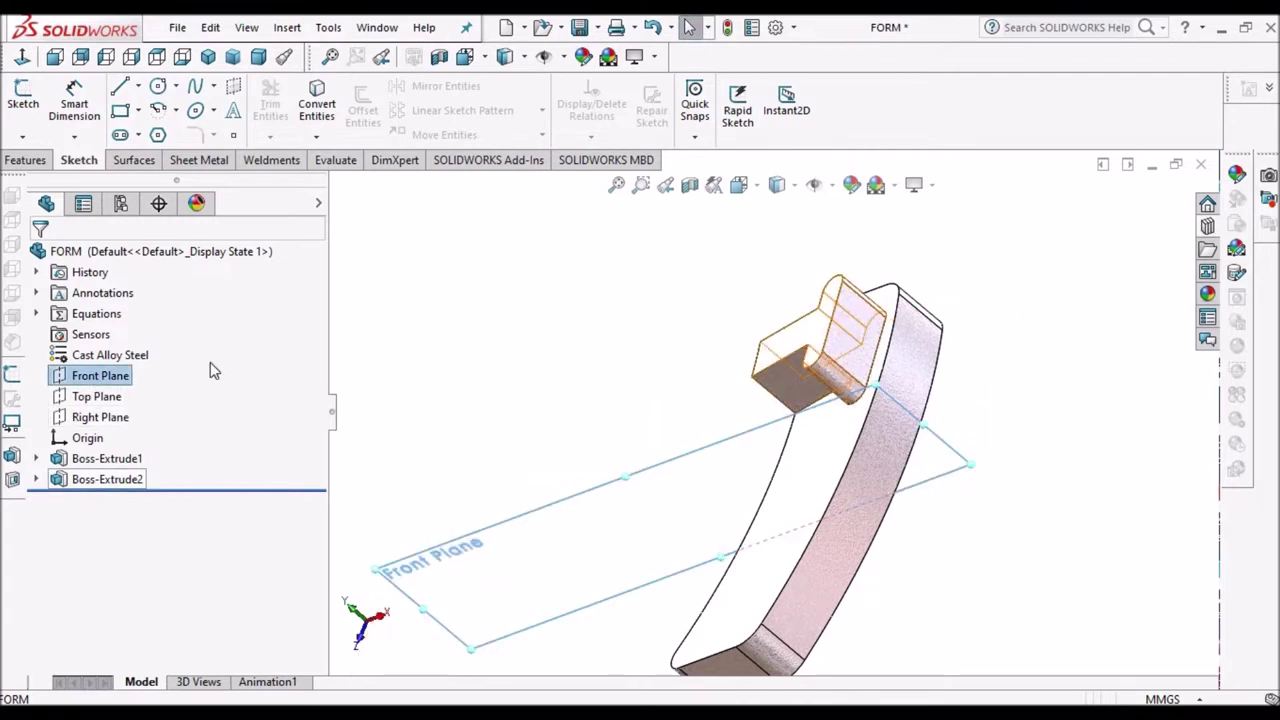
pyautogui.click(25, 161)
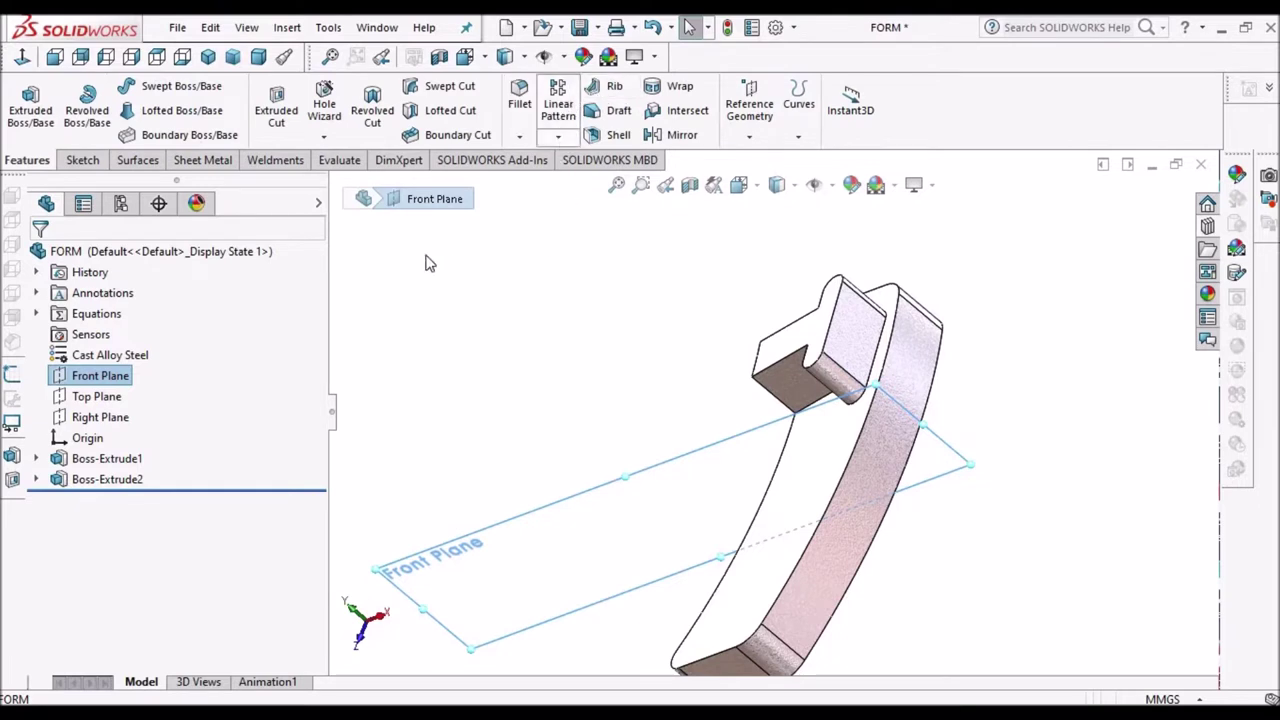
pyautogui.click(558, 137)
pyautogui.click(584, 204)
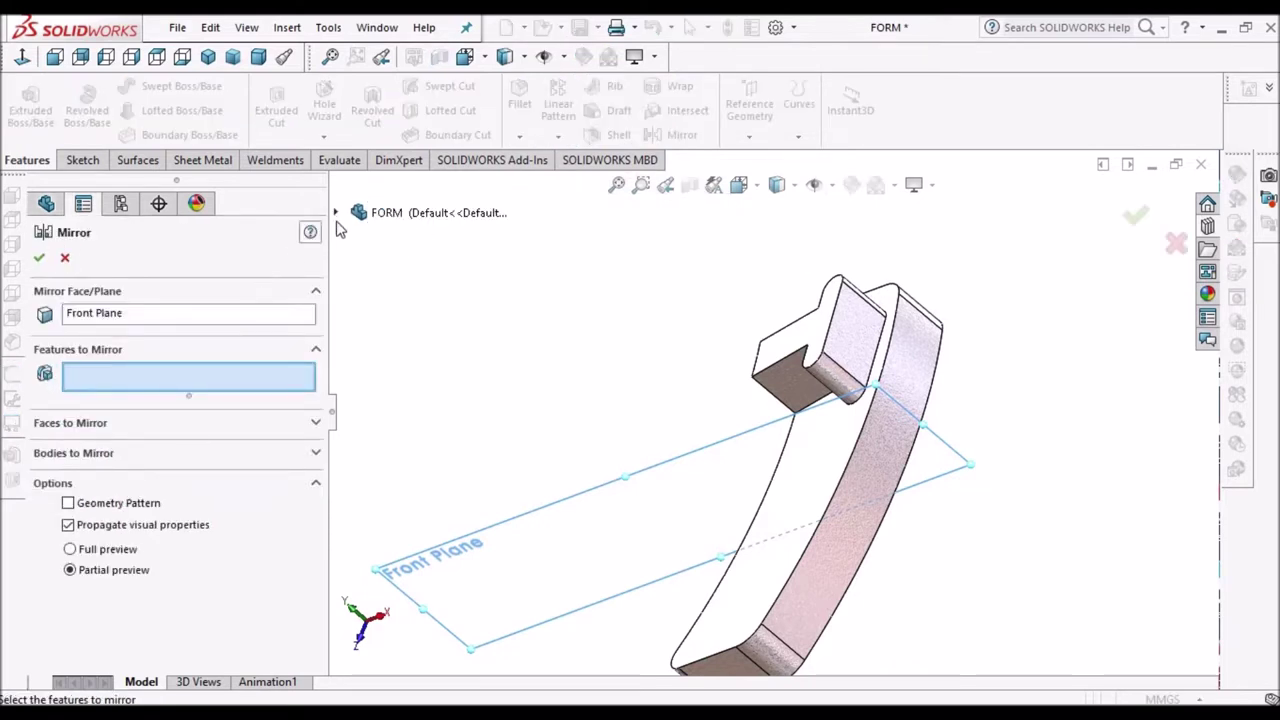
pyautogui.click(338, 213)
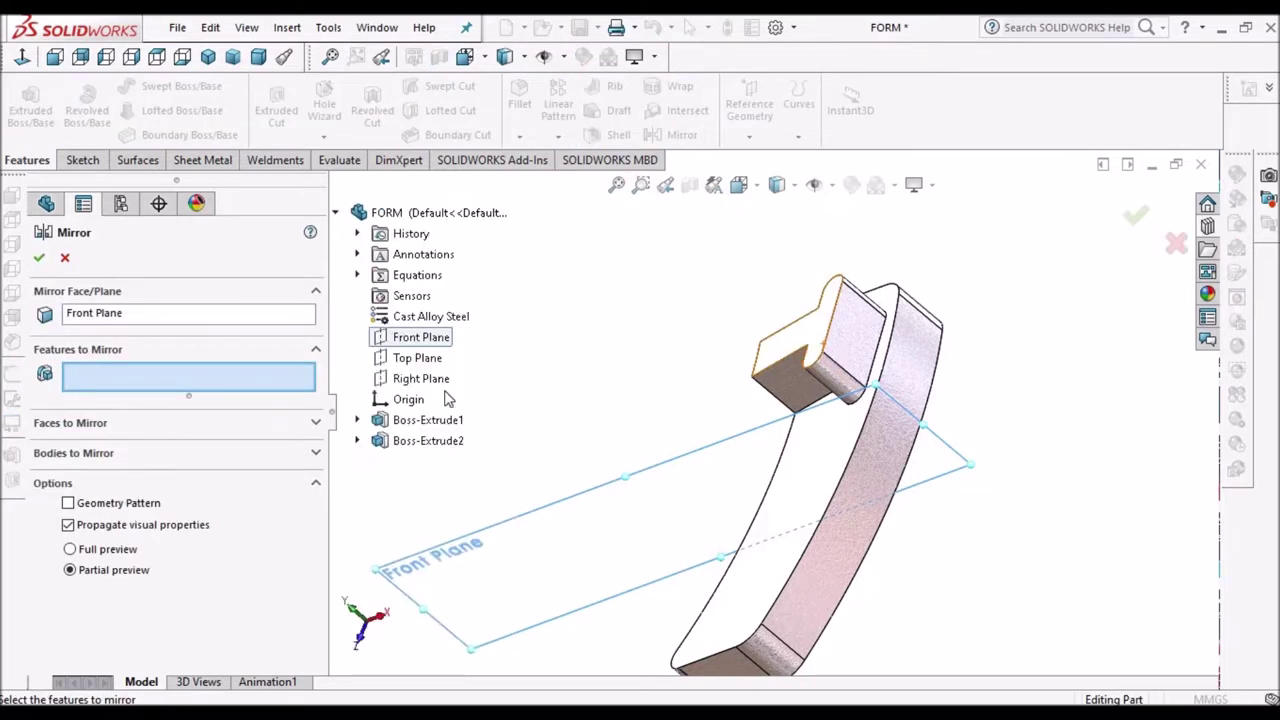
pyautogui.click(412, 448)
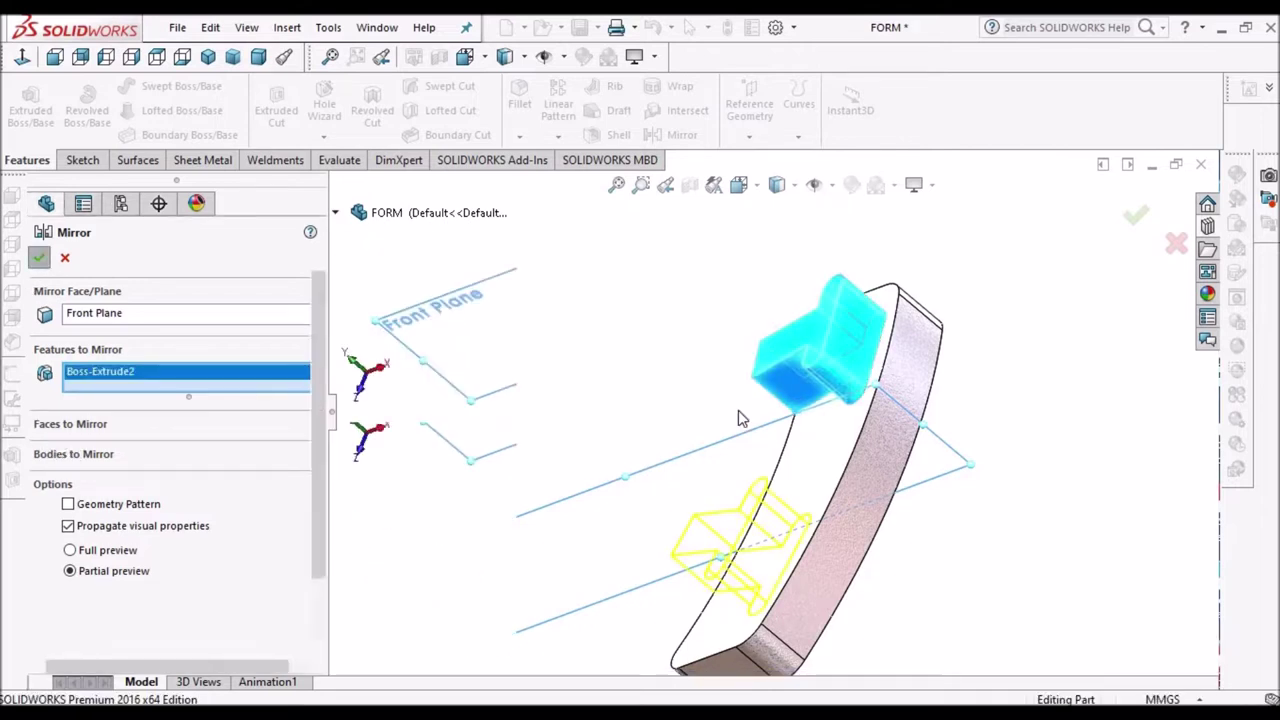
pyautogui.scroll(1, 738, 410)
pyautogui.moveTo(836, 386); pyautogui.dragTo(800, 300, button='middle')
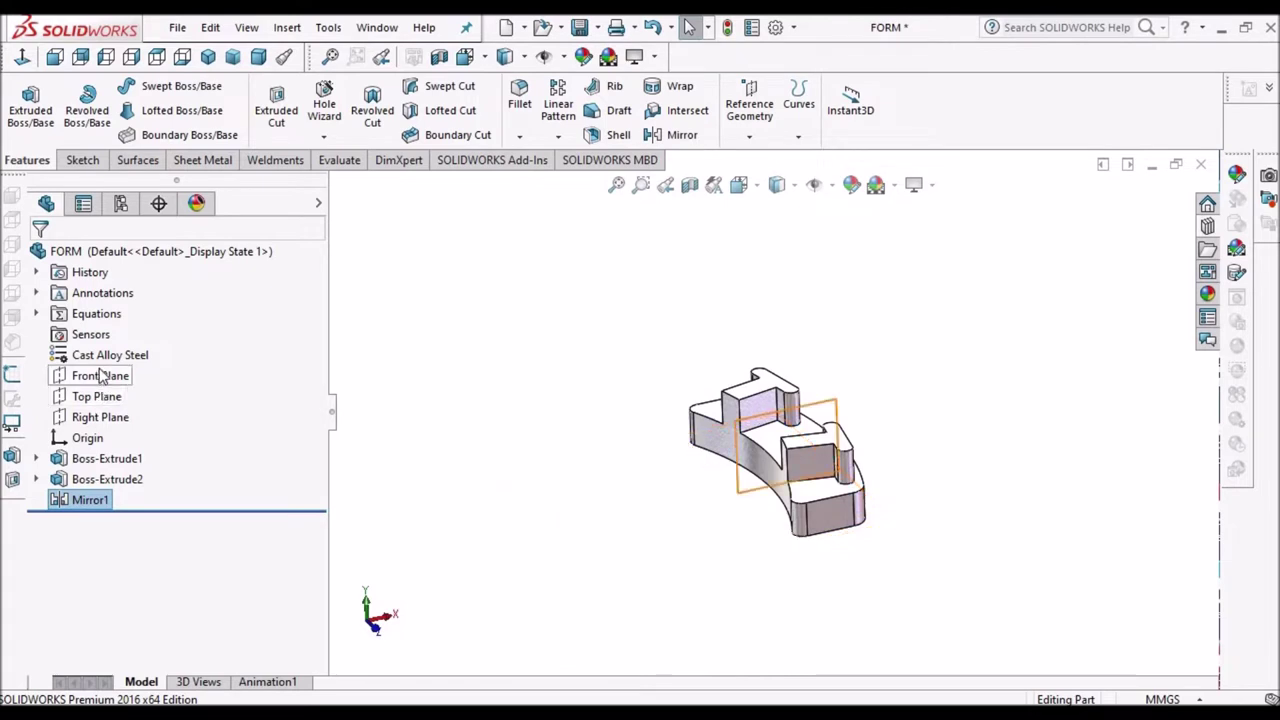
# - Start a sketch on the Front Plane and view it from the front with an unshaded edge display
pyautogui.click(100, 375)
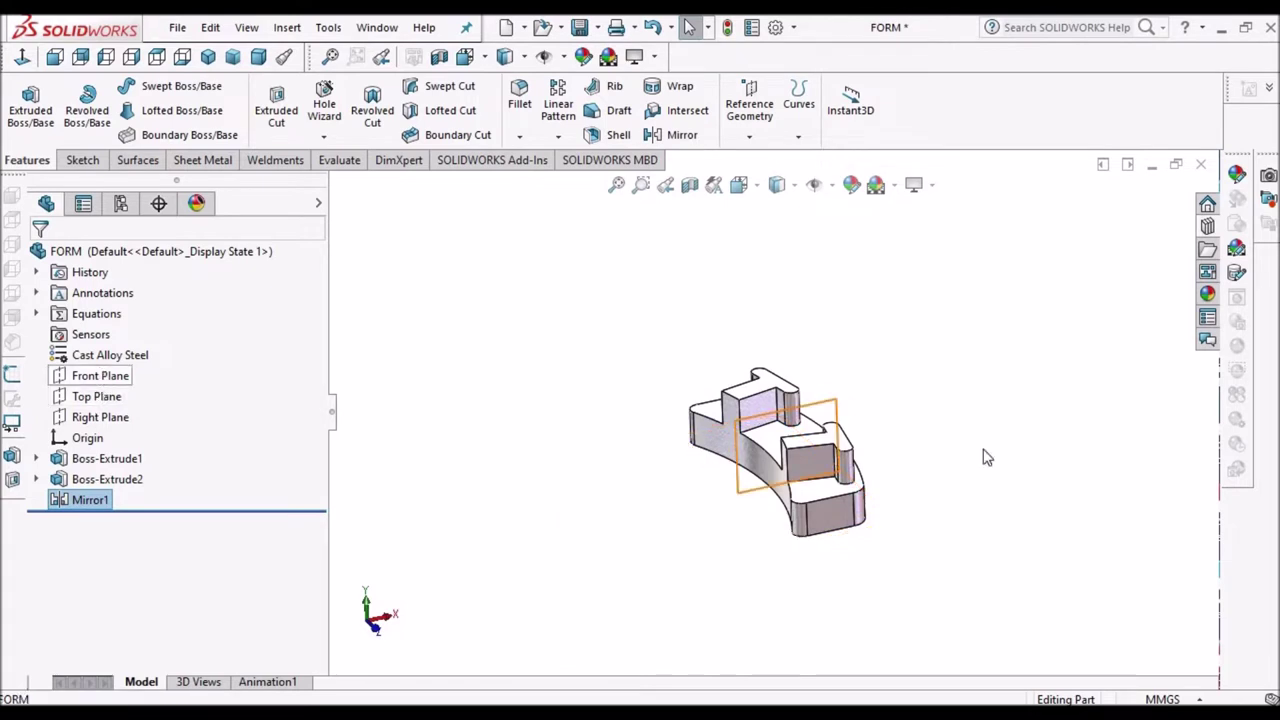
pyautogui.click(84, 162)
pyautogui.click(24, 100)
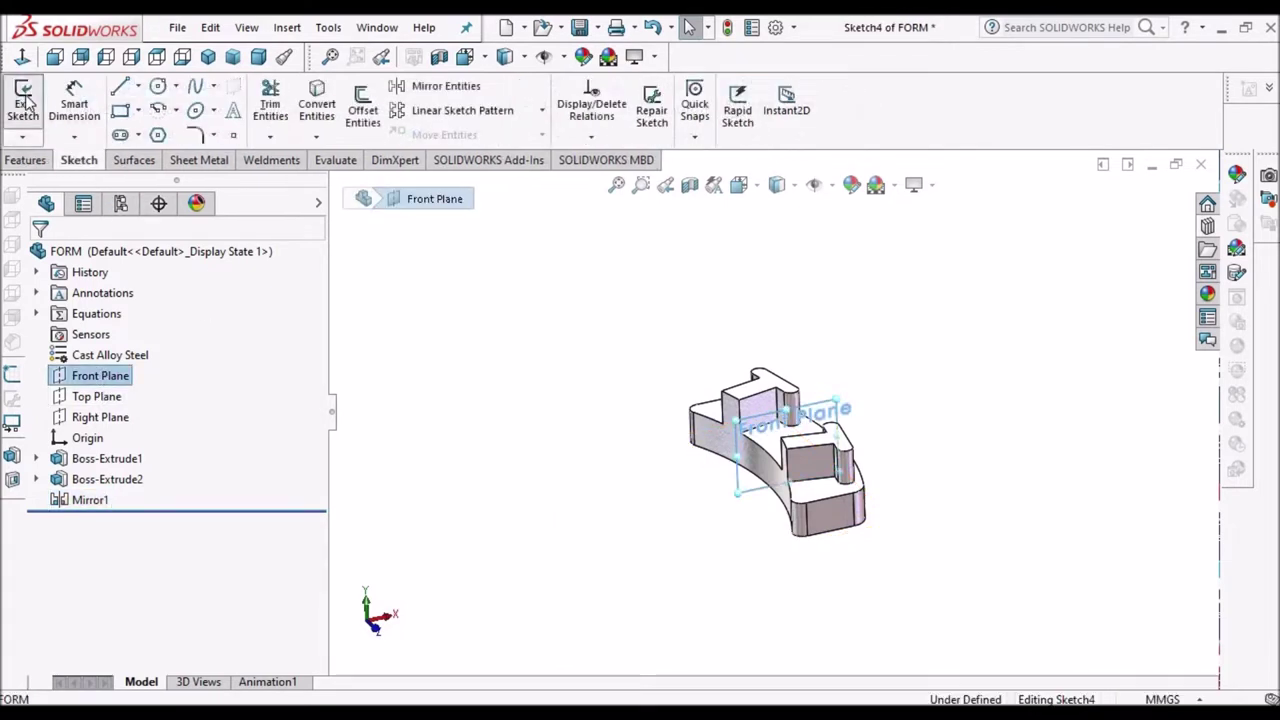
pyautogui.click(778, 185)
pyautogui.click(777, 260)
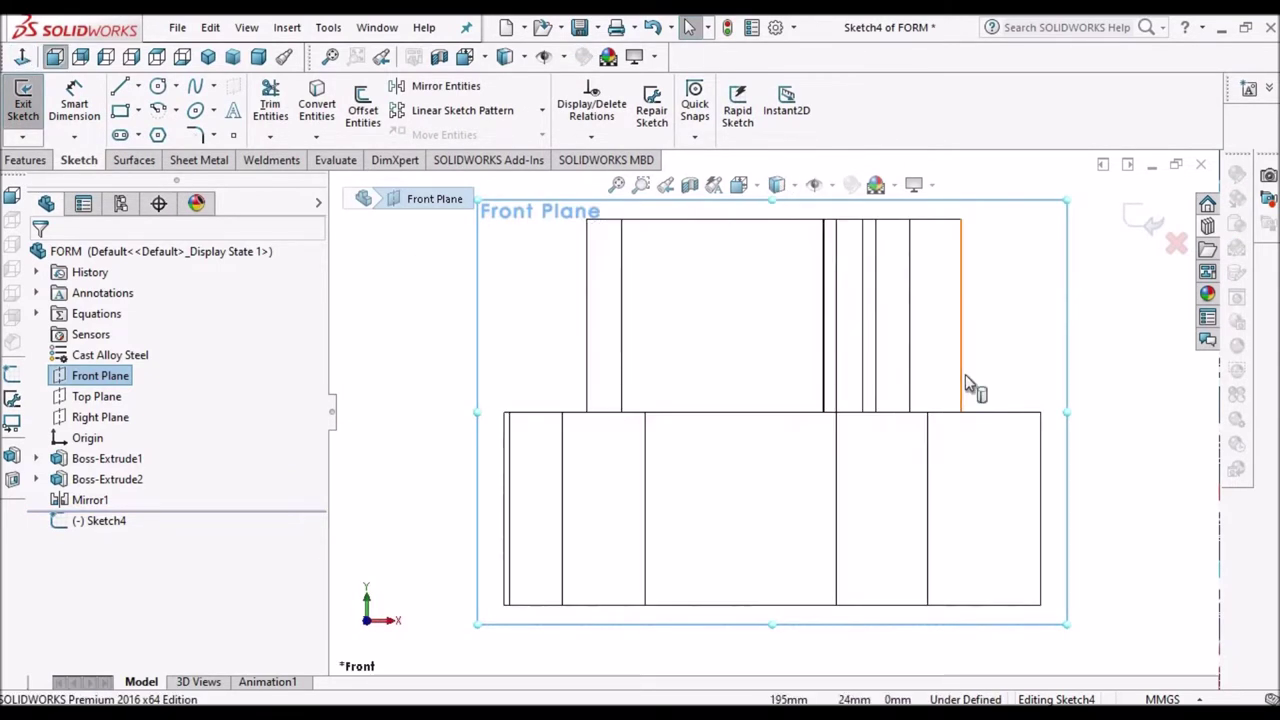
# - Sketch a corner rectangle about 49 mm wide that encloses the upper part of the slot bosses
pyautogui.scroll(1, 965, 374)
pyautogui.click(1156, 411)
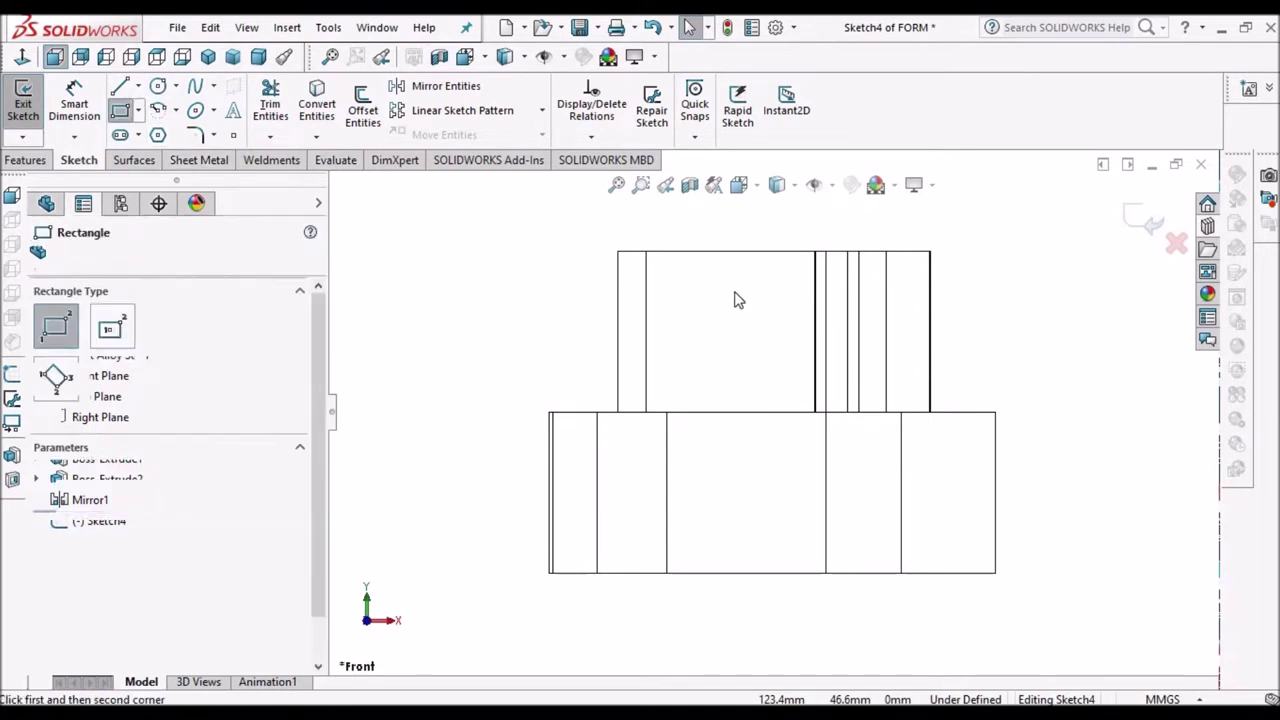
pyautogui.scroll(1, 735, 294)
pyautogui.scroll(-2, 714, 280)
pyautogui.click(596, 251)
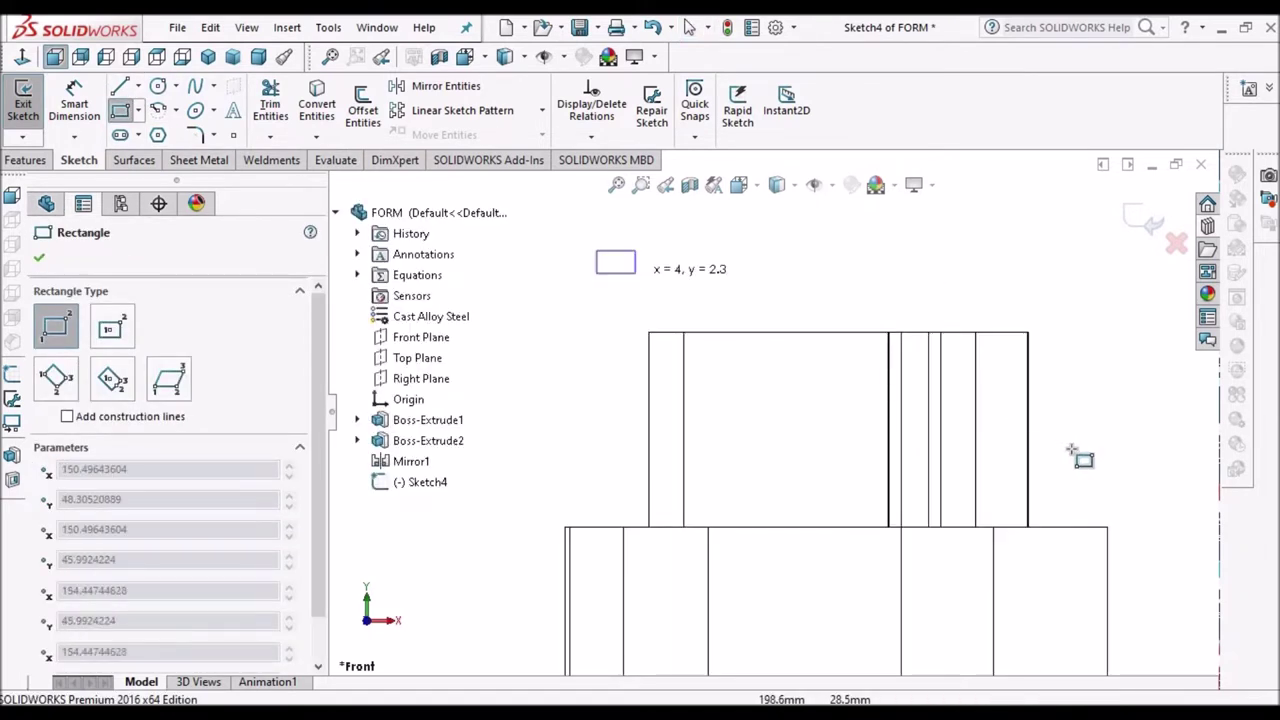
pyautogui.click(1075, 457)
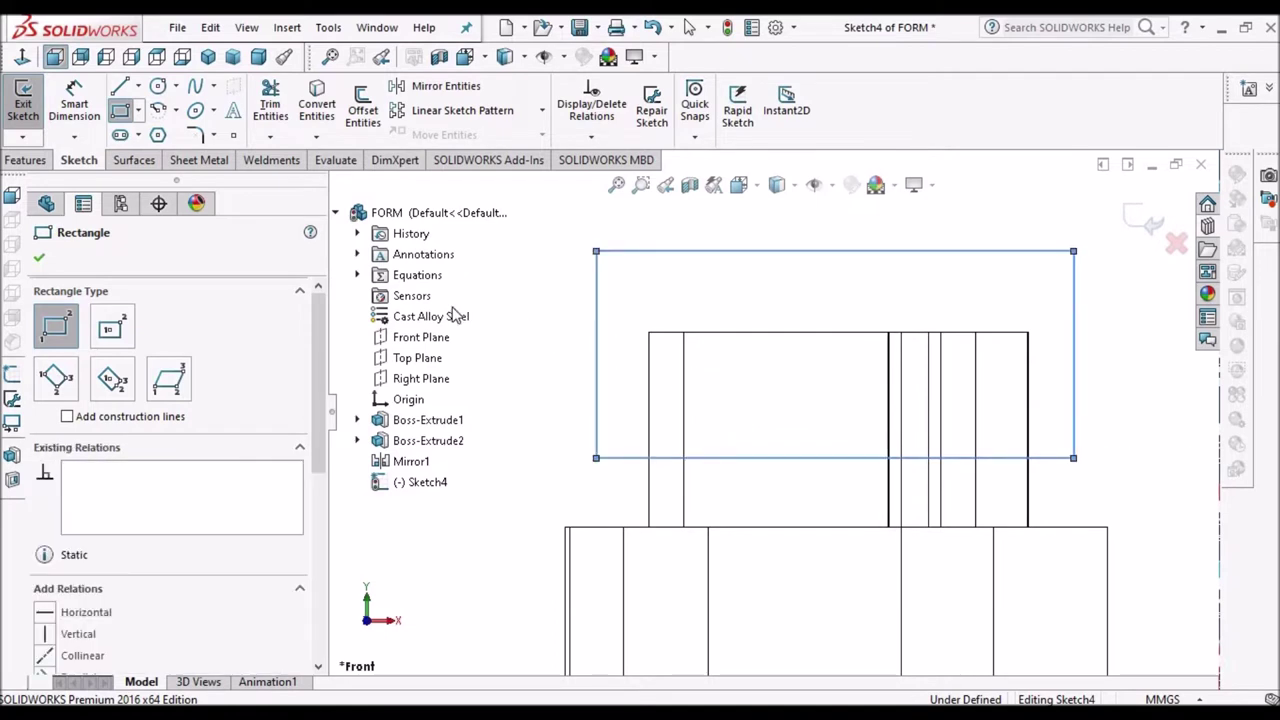
pyautogui.rightClick(455, 315)
pyautogui.click(812, 291)
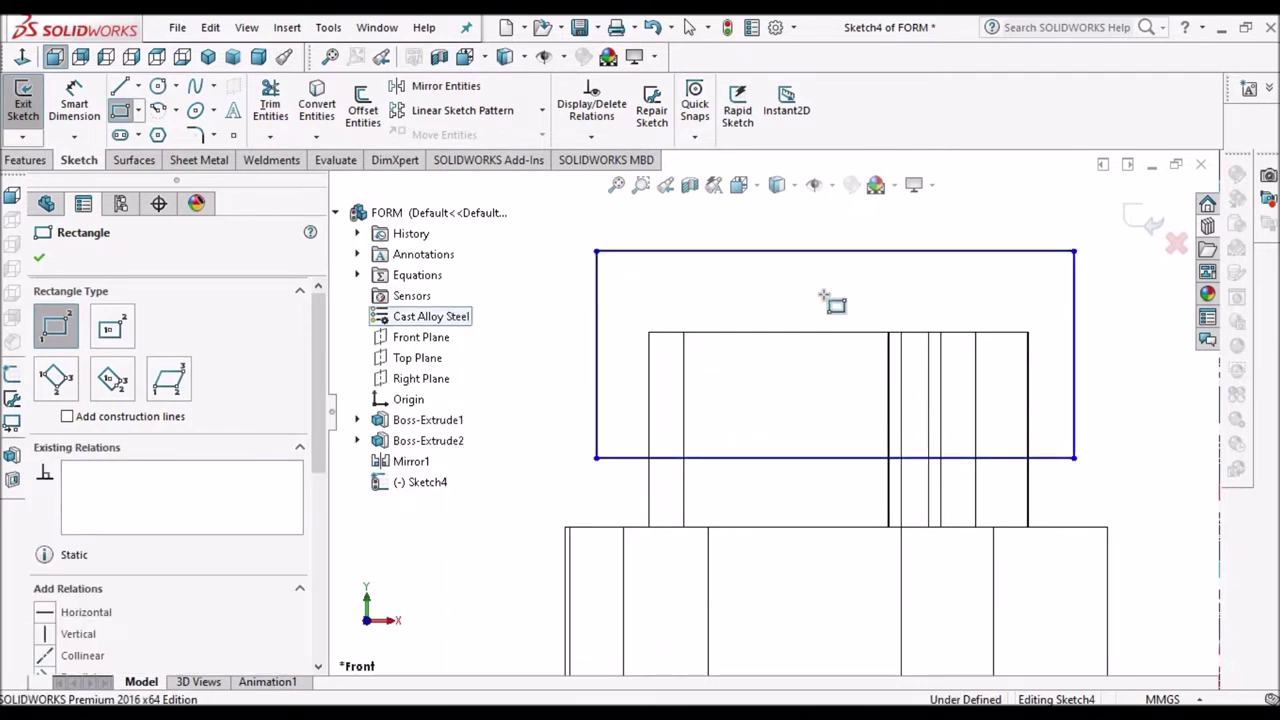
pyautogui.rightClick(818, 293)
pyautogui.click(859, 298)
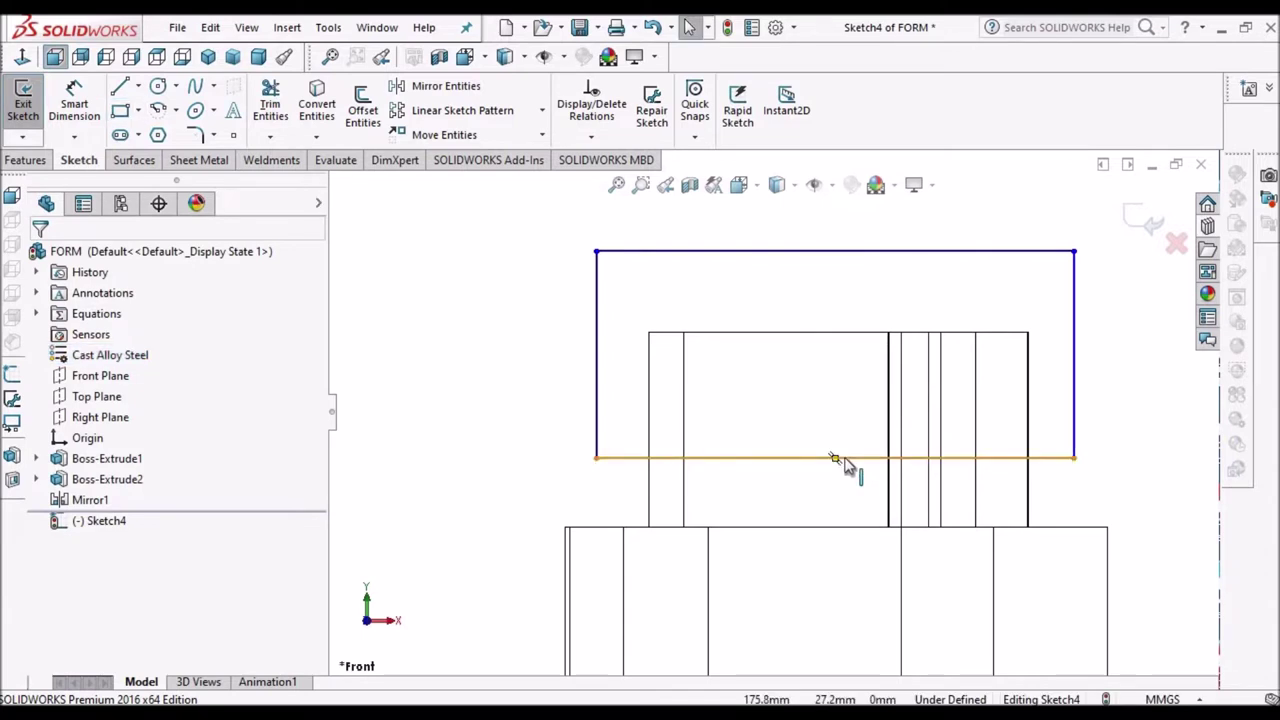
# - Delete the horizontal relation from the rectangle's lower line
pyautogui.click(840, 460)
pyautogui.rightClick(94, 316)
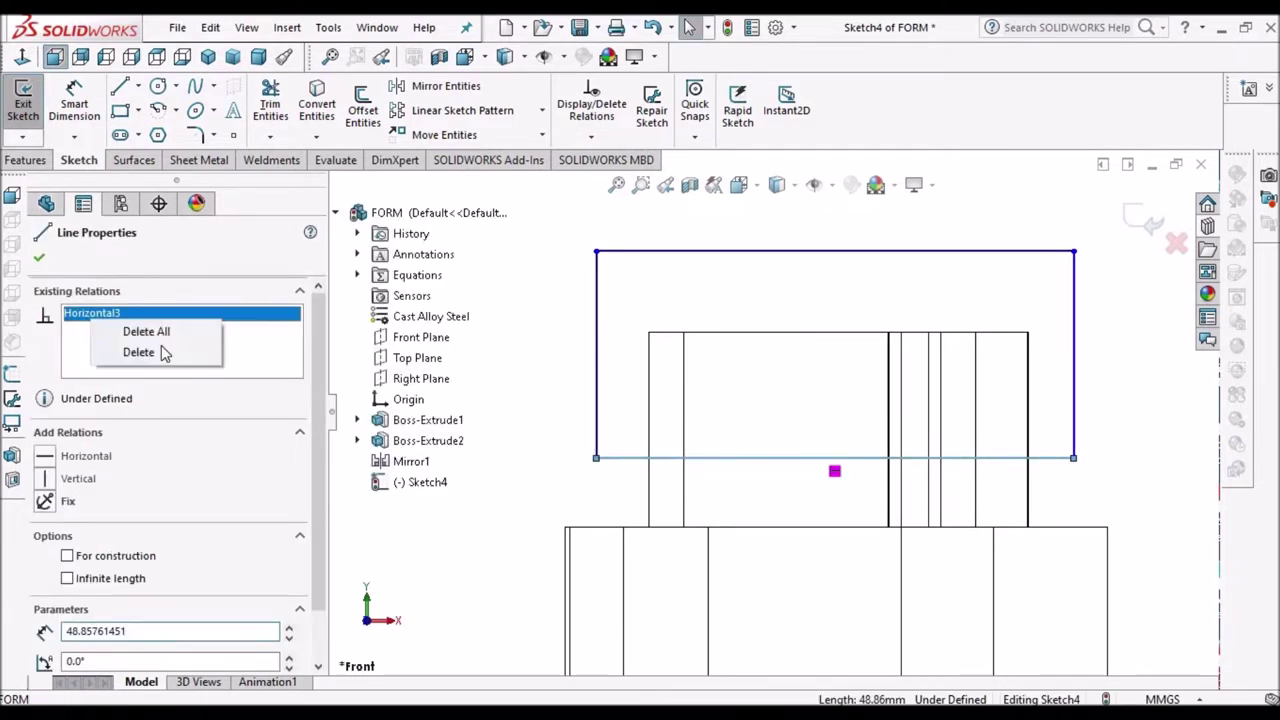
pyautogui.click(160, 332)
pyautogui.click(535, 285)
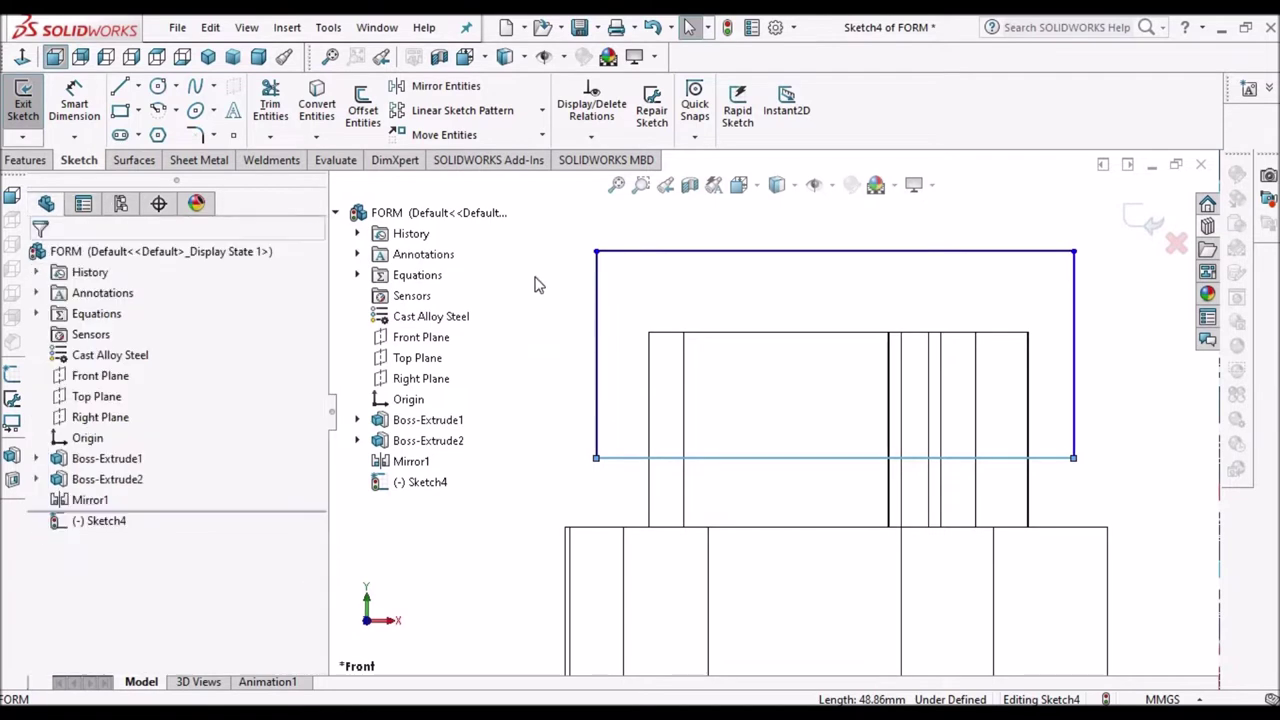
# - Reposition the rectangle's lower-right corner slightly downward, beyond the bosses' outer edge, so the lower line slopes down to the right
pyautogui.scroll(3, 950, 428)
pyautogui.scroll(-2, 922, 436)
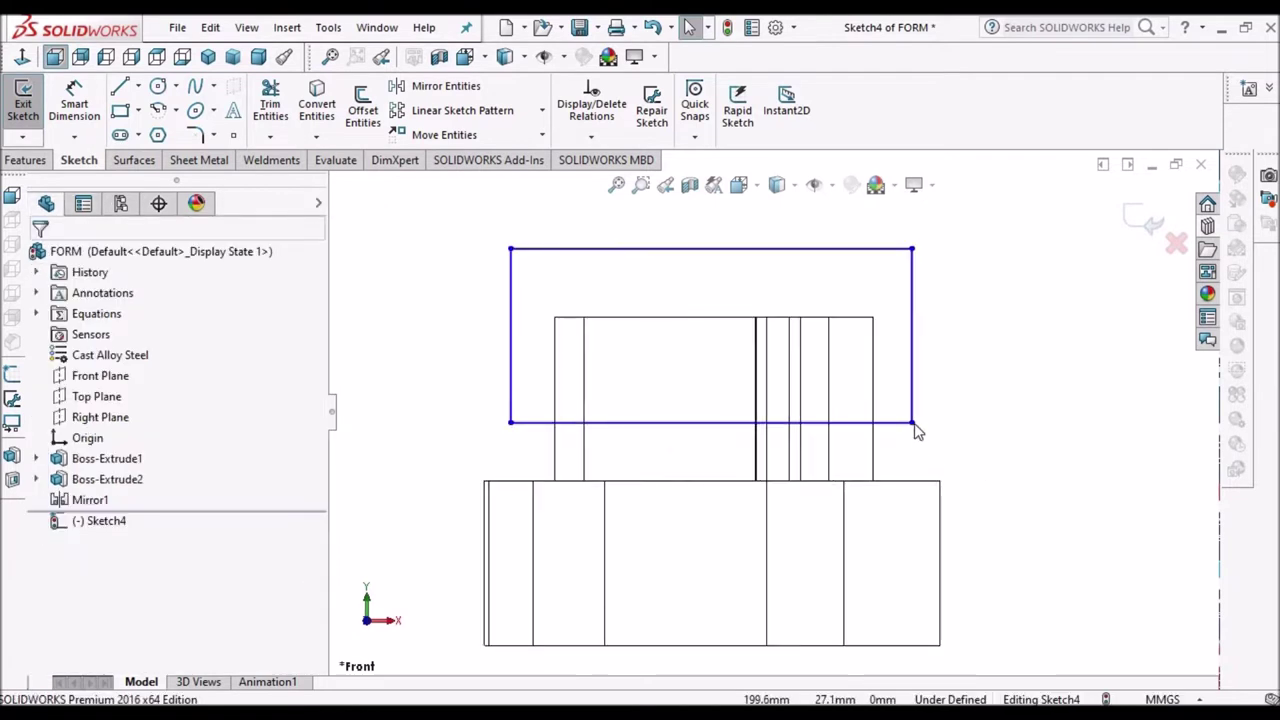
pyautogui.moveTo(912, 421); pyautogui.dragTo(885, 430)
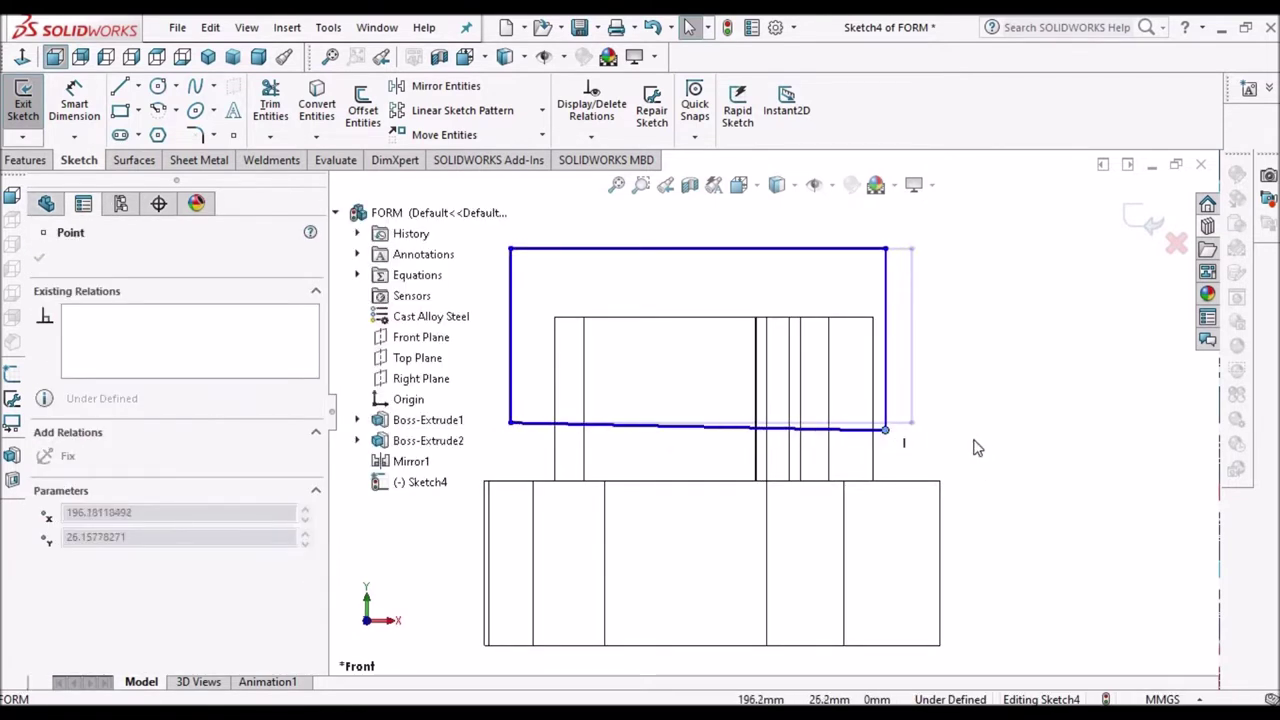
pyautogui.click(990, 440)
pyautogui.scroll(-2, 910, 438)
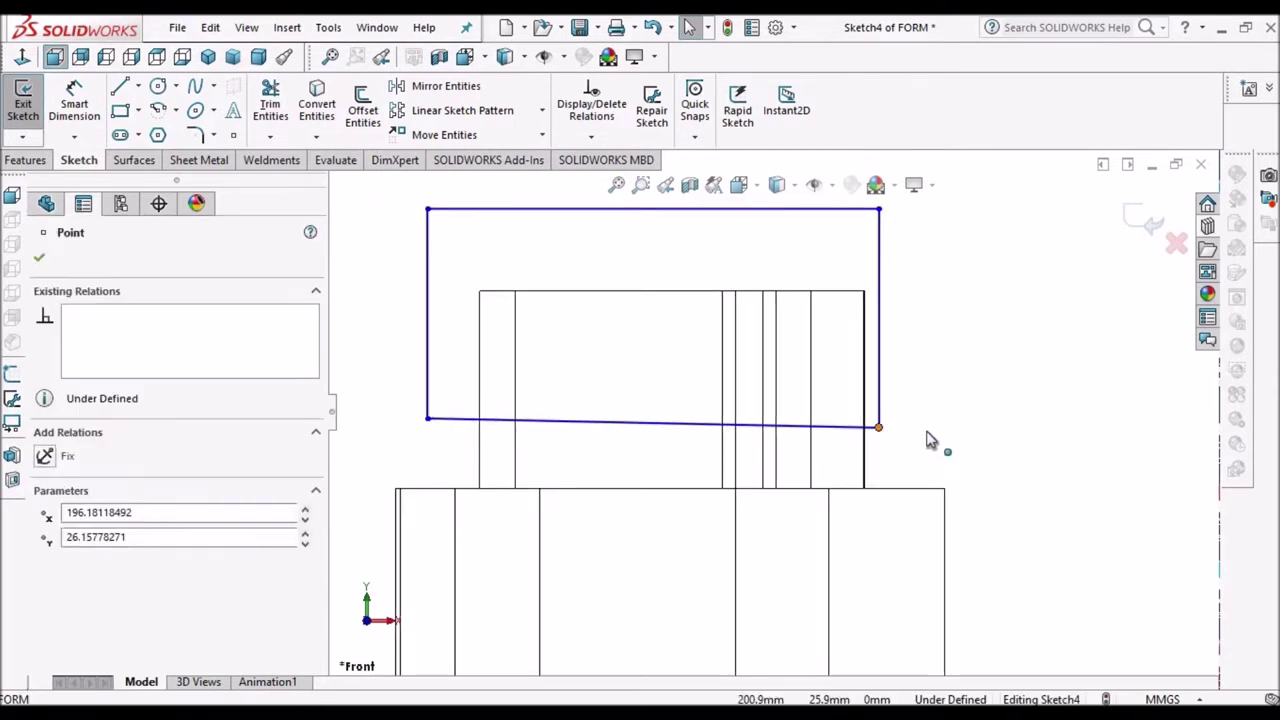
pyautogui.moveTo(879, 427); pyautogui.dragTo(927, 432)
pyautogui.click(979, 469)
pyautogui.scroll(4, 979, 469)
pyautogui.scroll(-2, 708, 451)
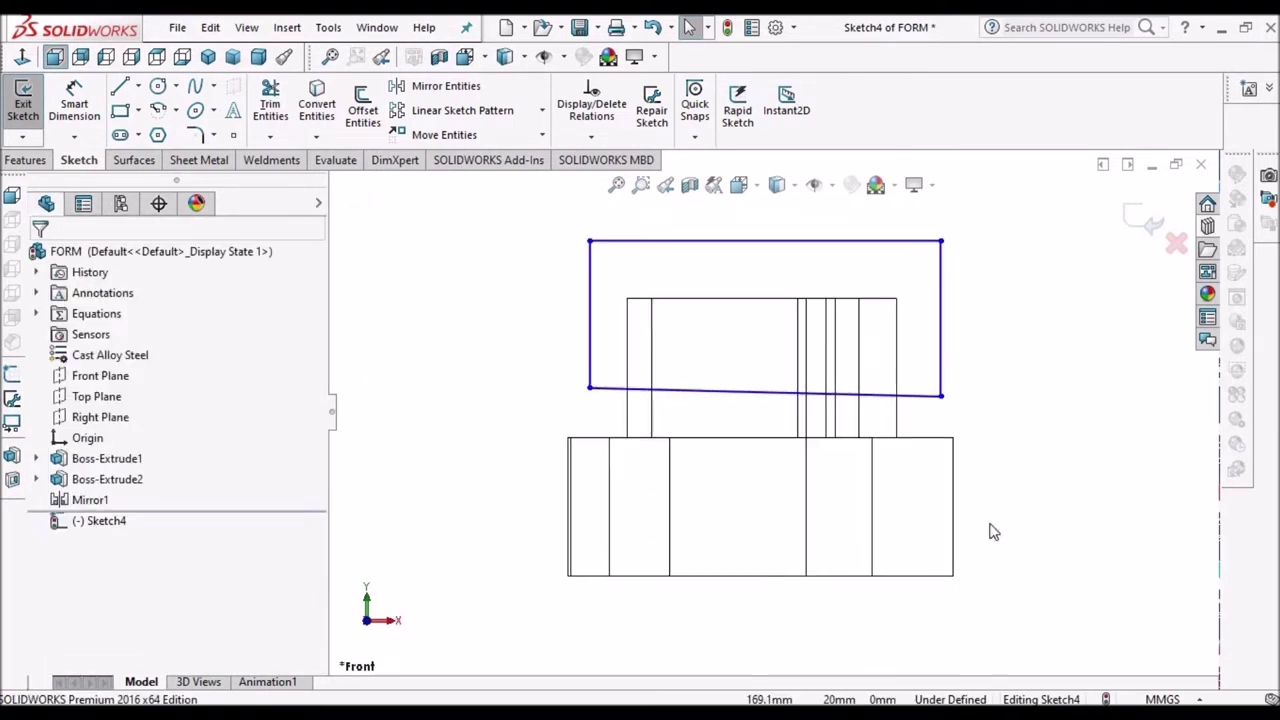
# - Draw a vertical construction line about 6 mm long from the foot of the boss's right edge up to the sloped line
pyautogui.click(140, 87)
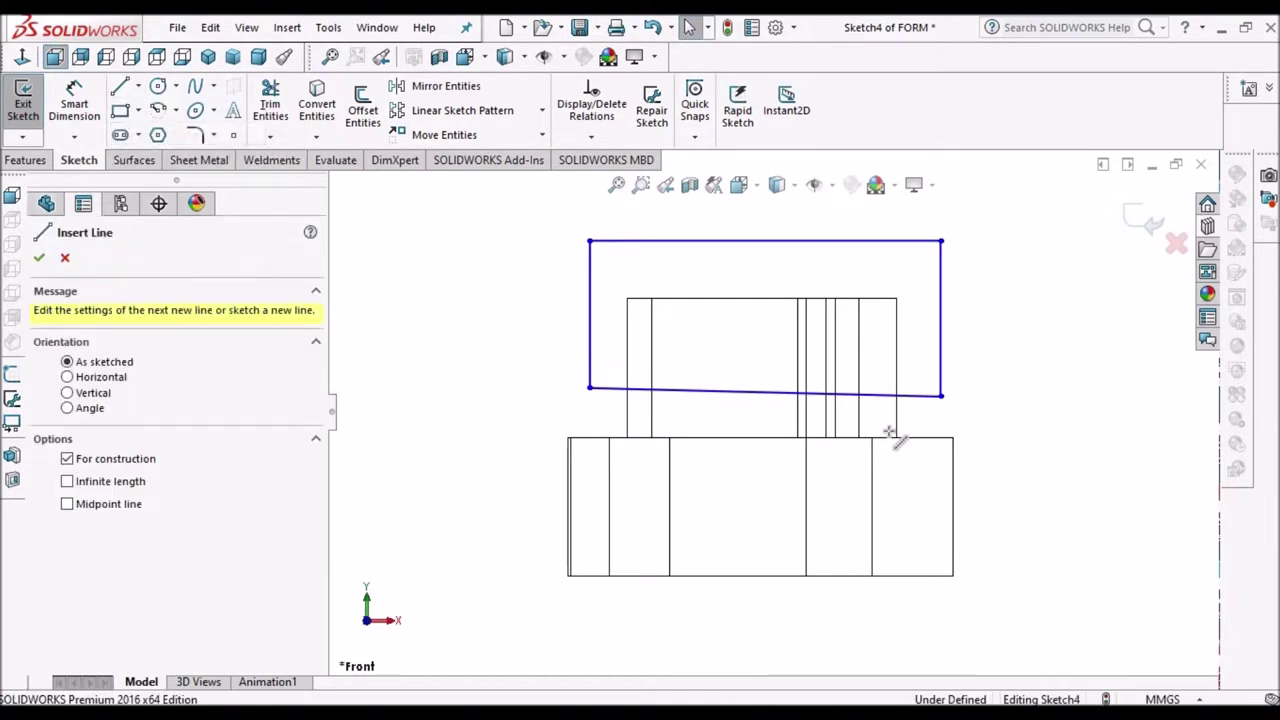
pyautogui.scroll(-4, 890, 437)
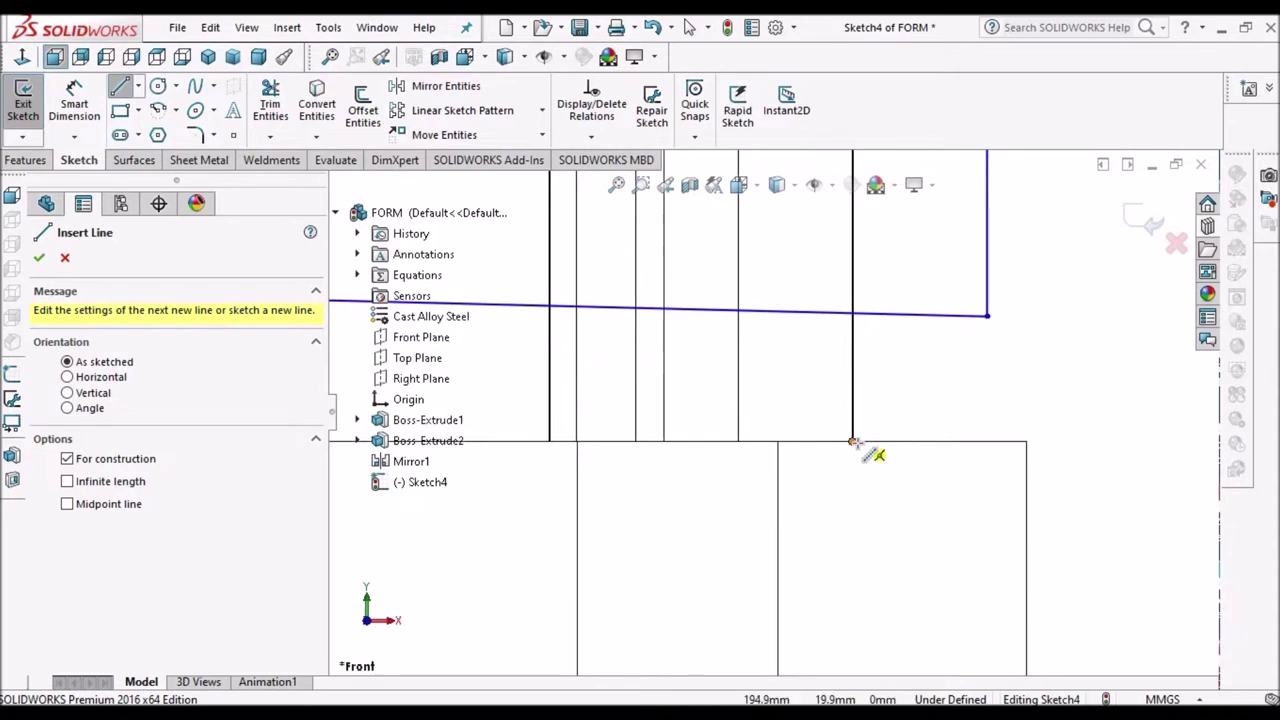
pyautogui.click(857, 313)
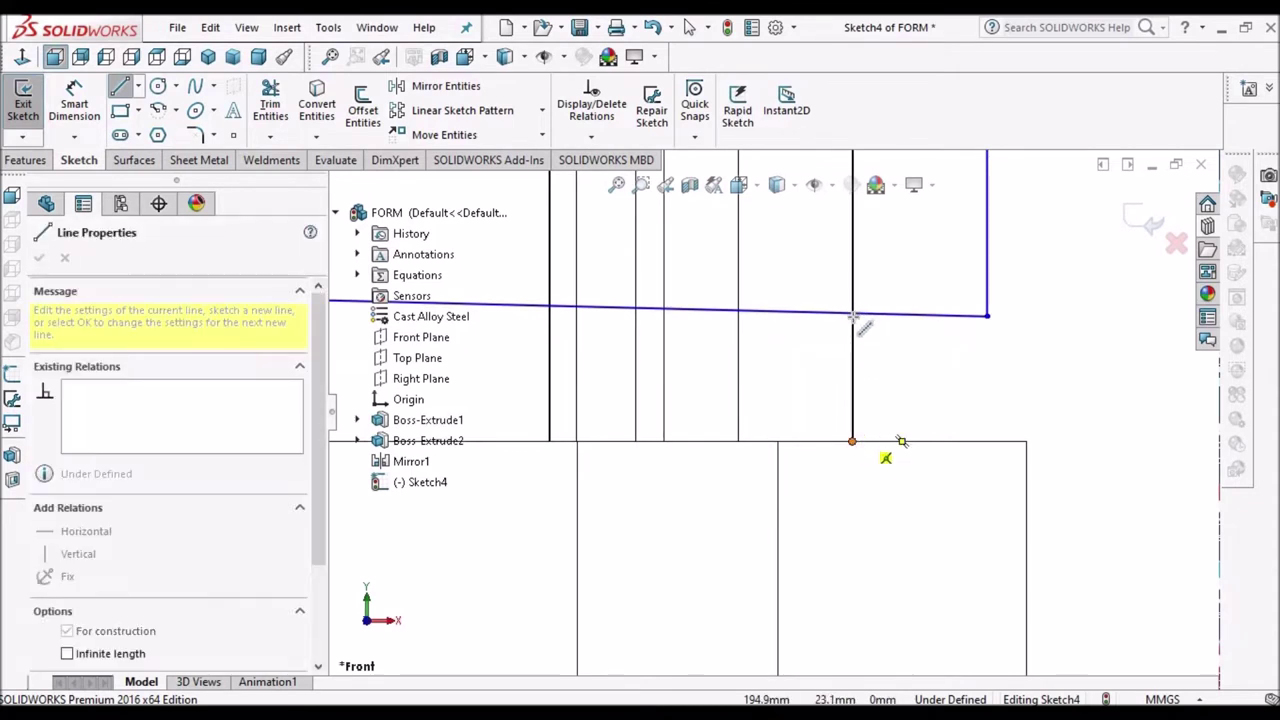
pyautogui.click(855, 315)
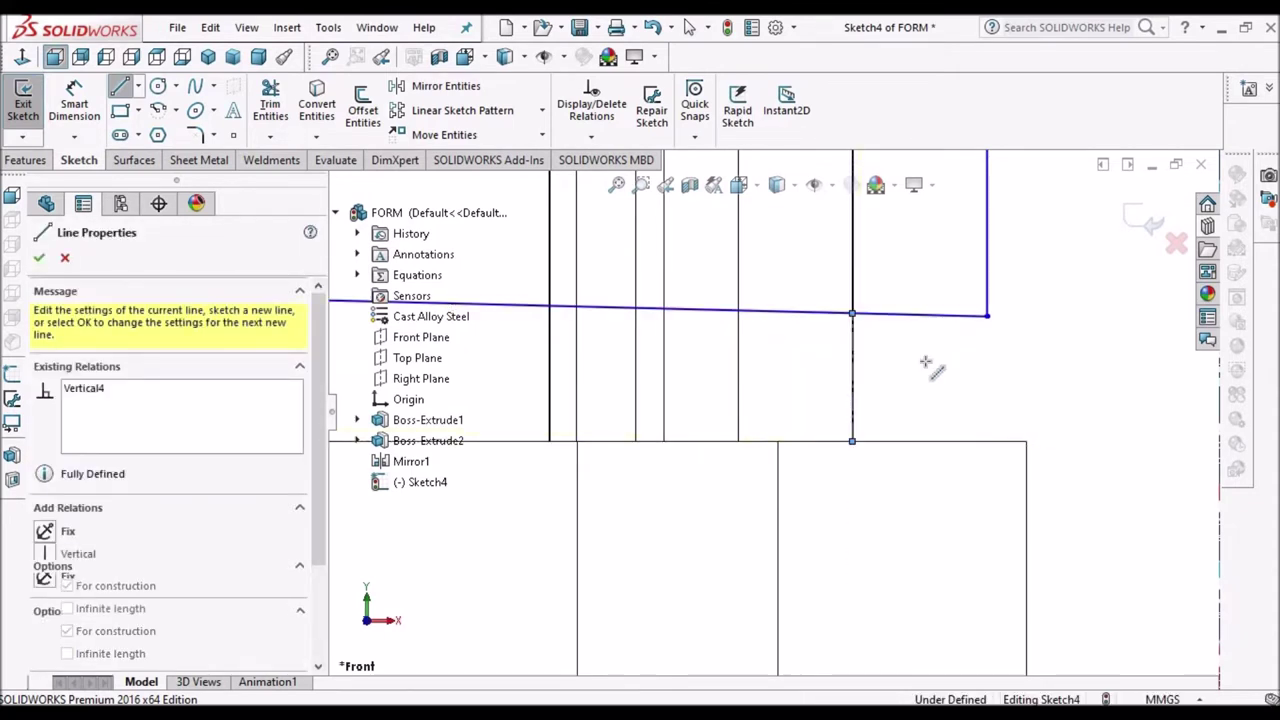
pyautogui.rightClick(940, 374)
pyautogui.click(948, 380)
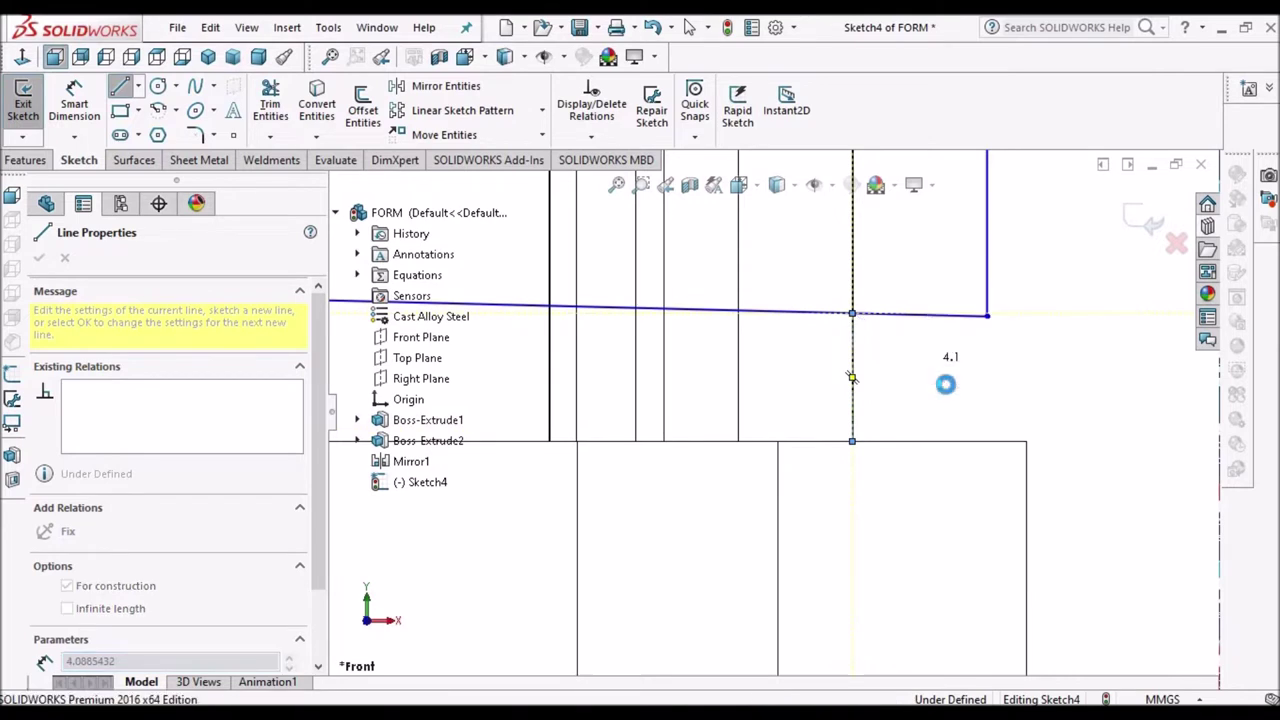
pyautogui.press('z')
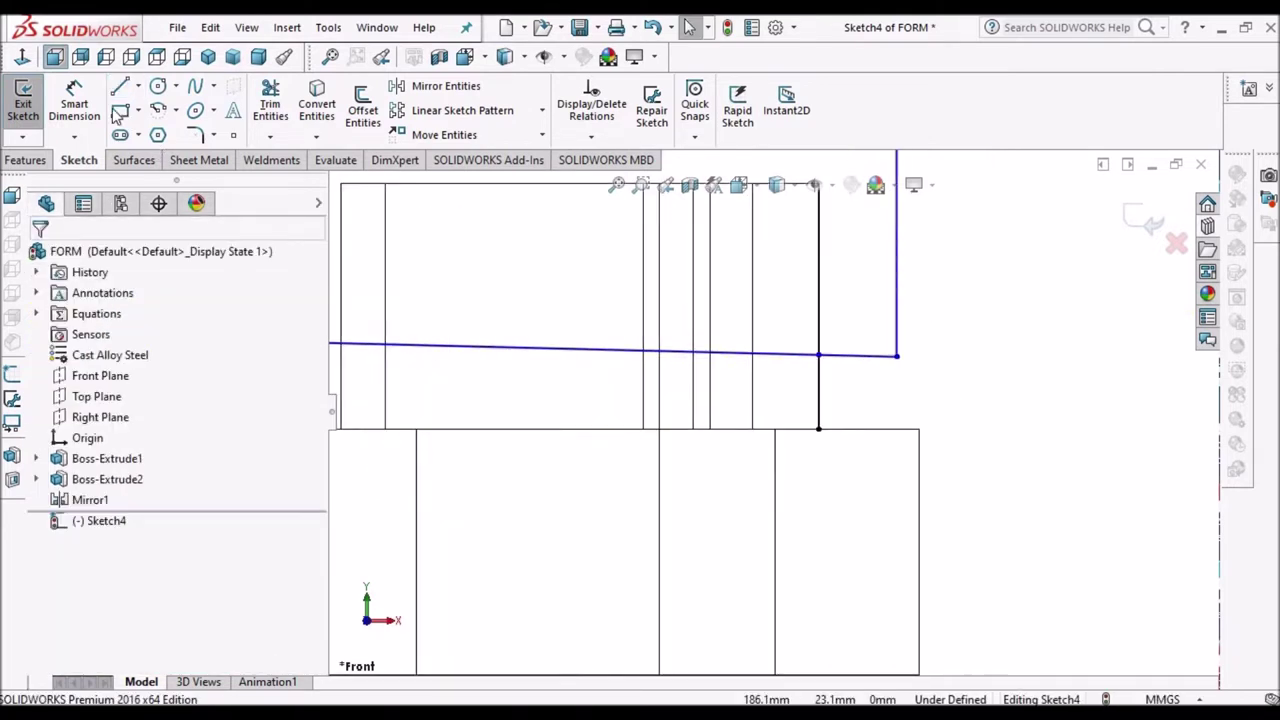
# - Dimension the vertical construction line's length as 3 mm
pyautogui.click(73, 95)
pyautogui.scroll(-2, 826, 400)
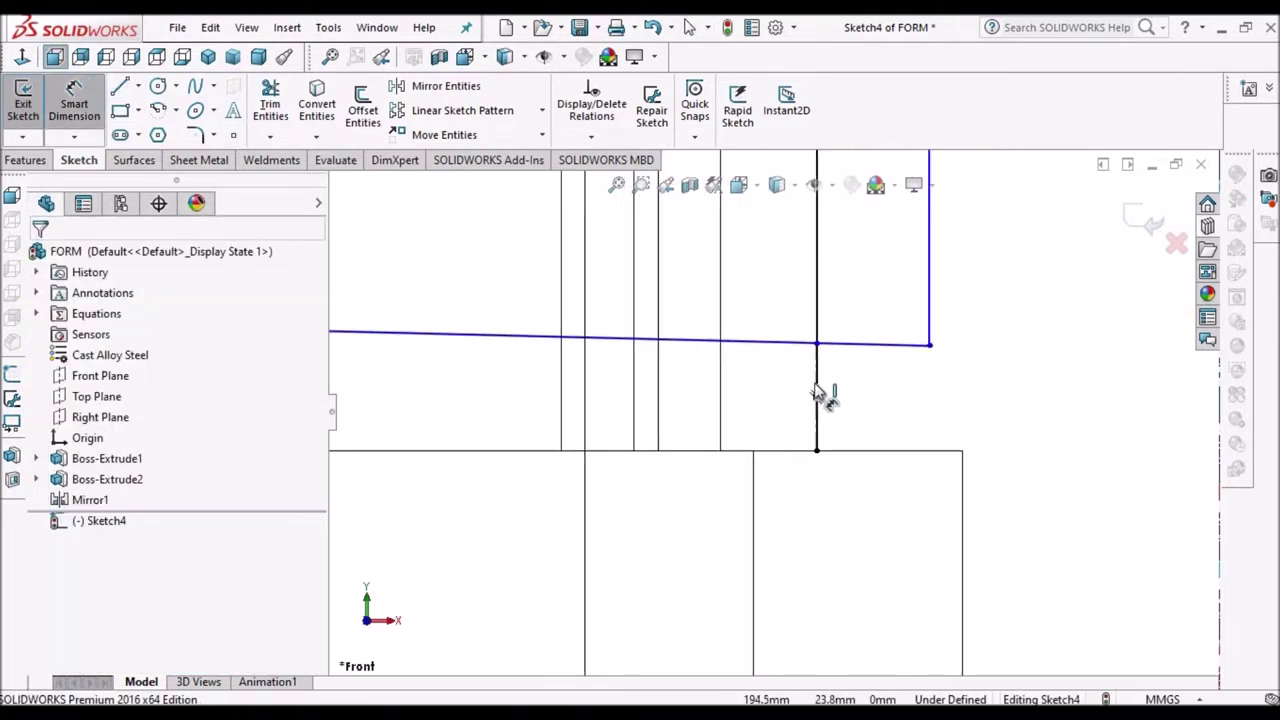
pyautogui.click(816, 397)
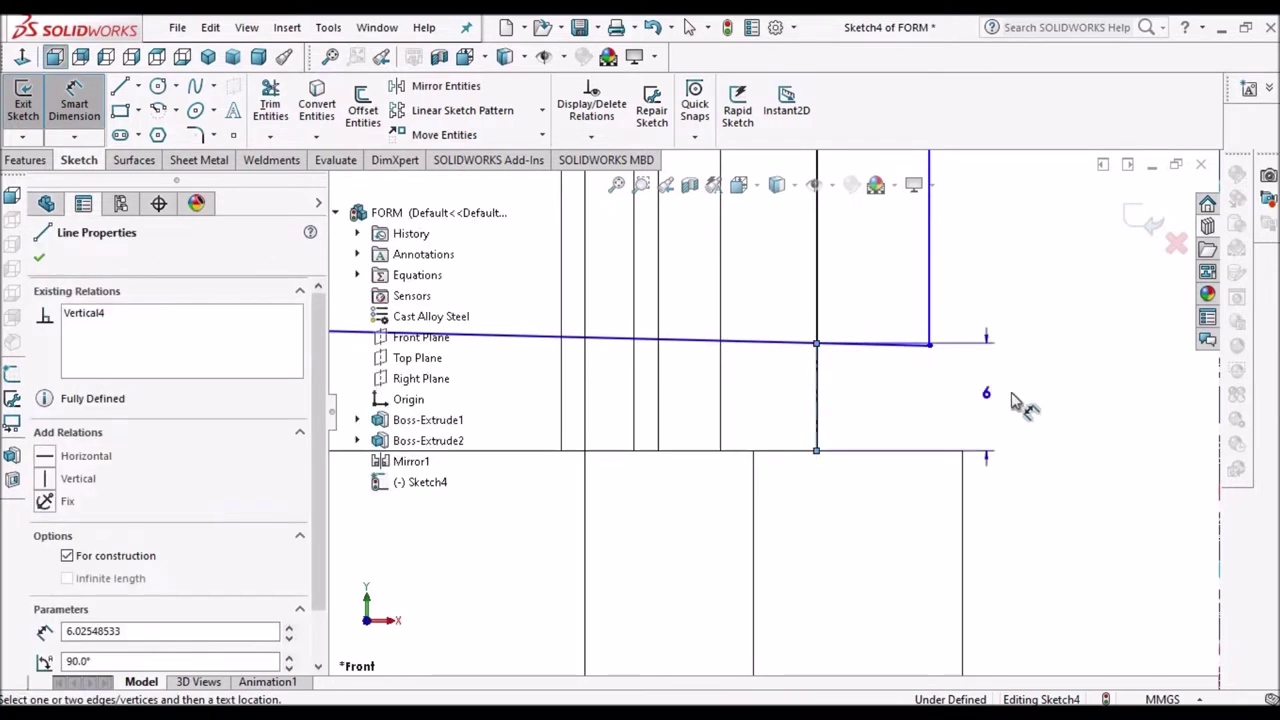
pyautogui.click(1012, 397)
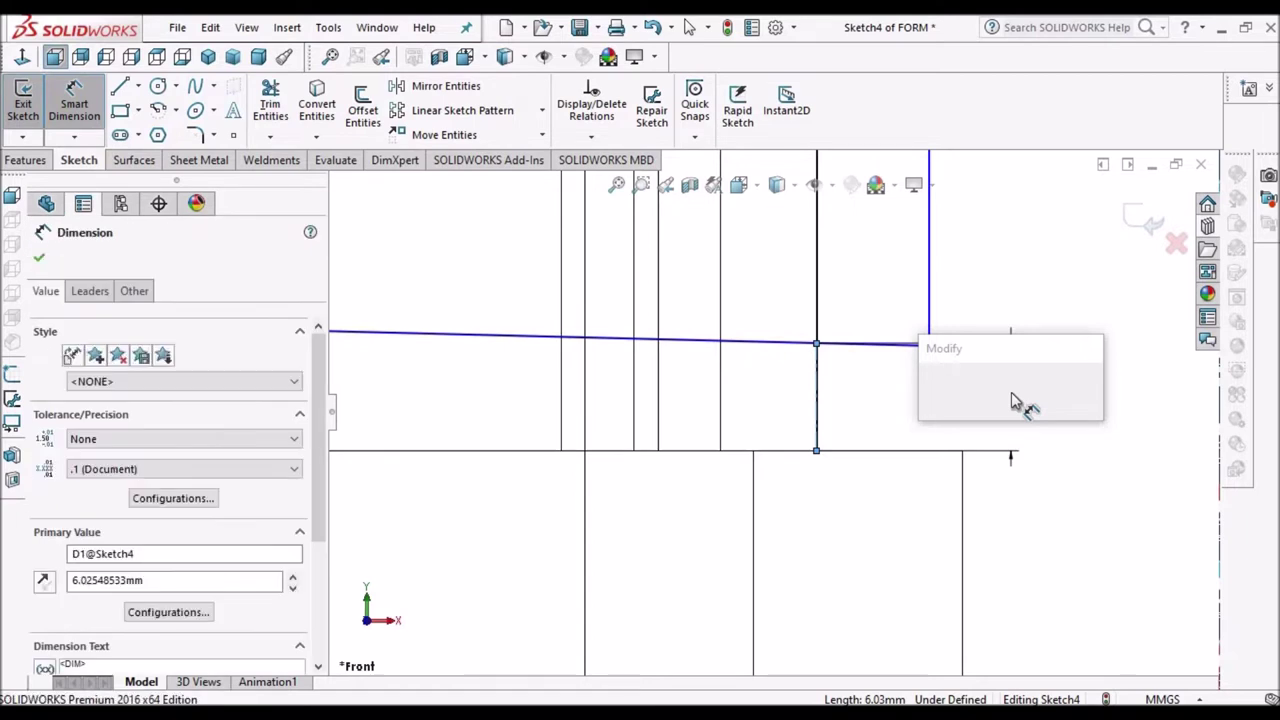
pyautogui.write('6')
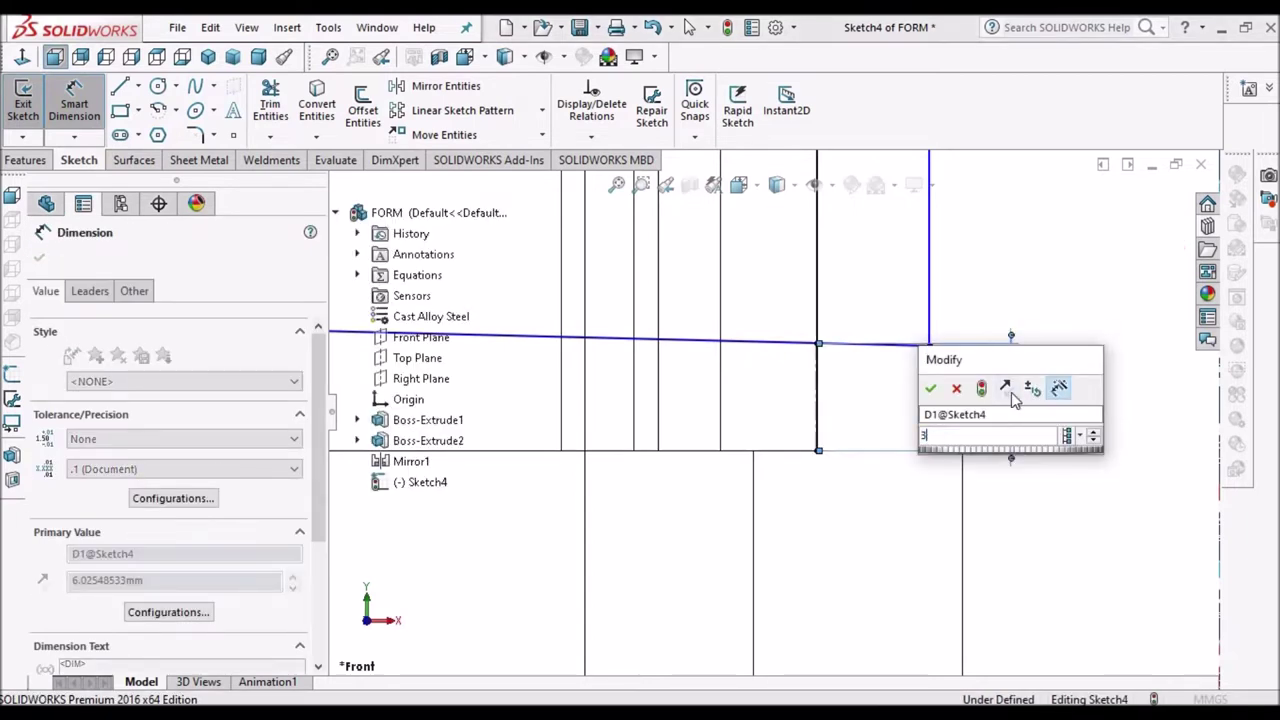
pyautogui.press('Return')
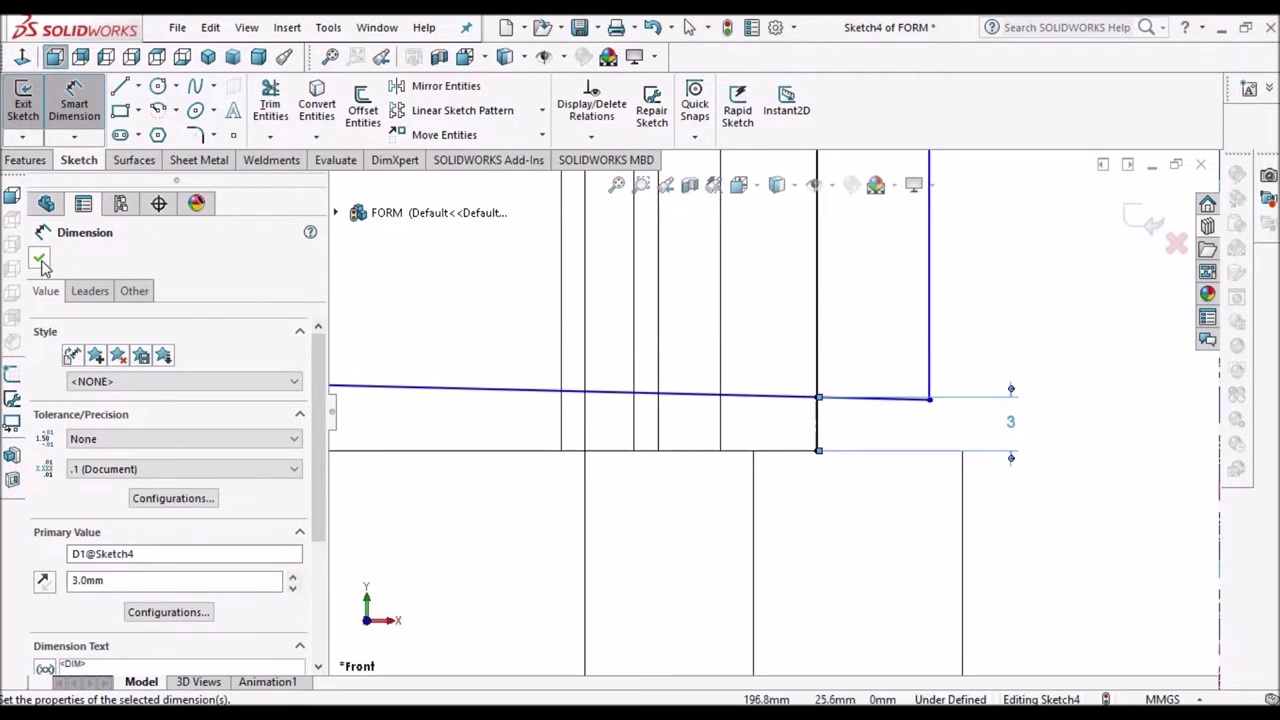
pyautogui.press('Escape')
# - Check the forming tool picture in Desc 2.pdf and return to the sloped sketch line in SOLIDWORKS
pyautogui.scroll(-4, 767, 420)
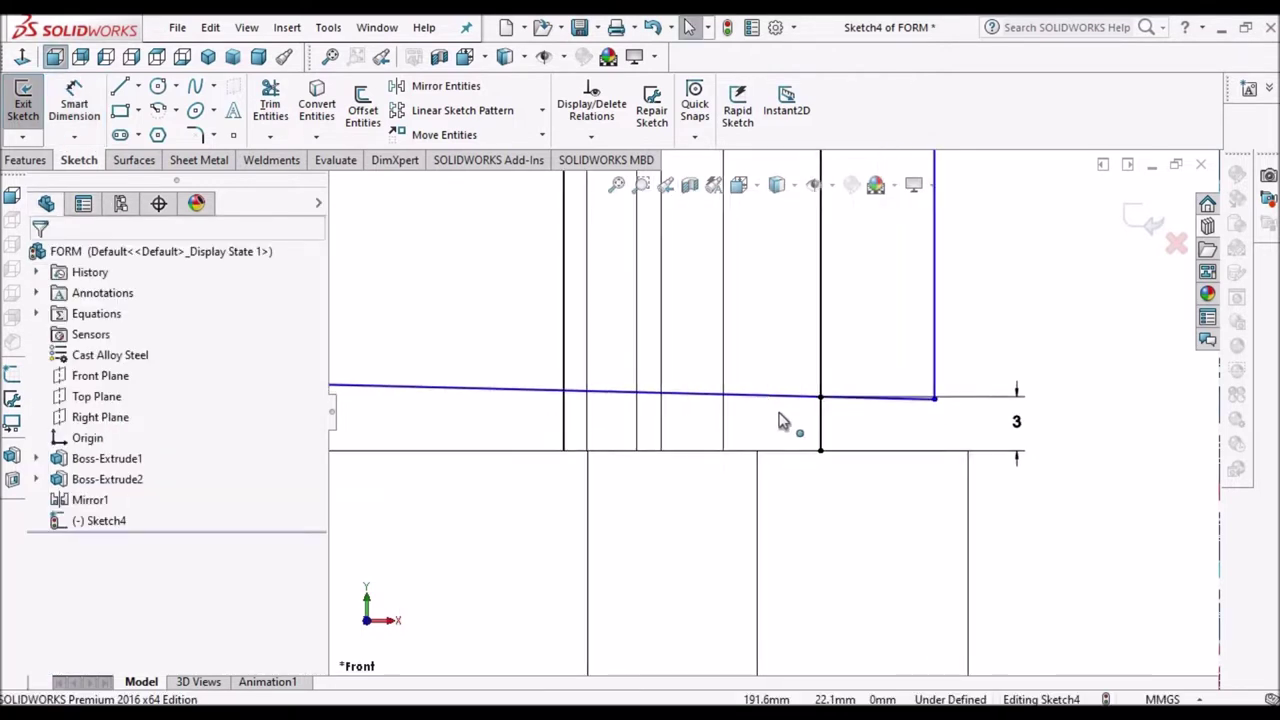
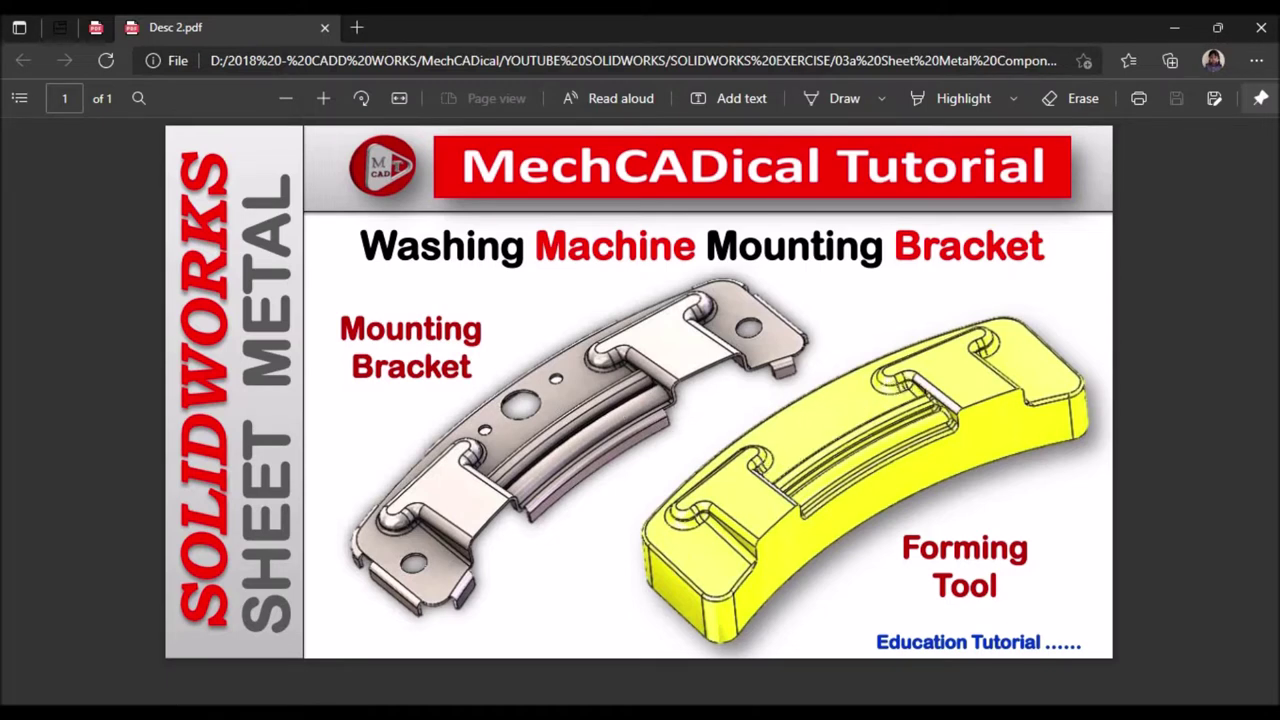
pyautogui.click(191, 713)
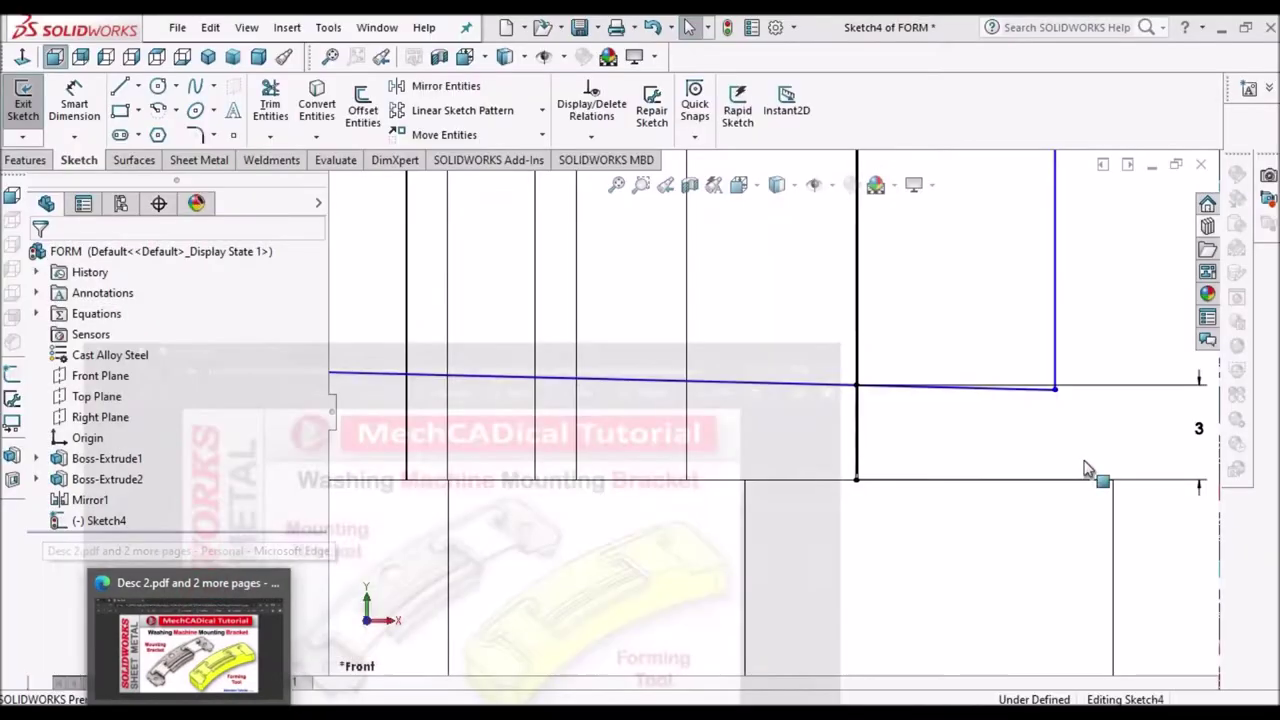
pyautogui.scroll(6, 1075, 455)
pyautogui.scroll(-6, 921, 424)
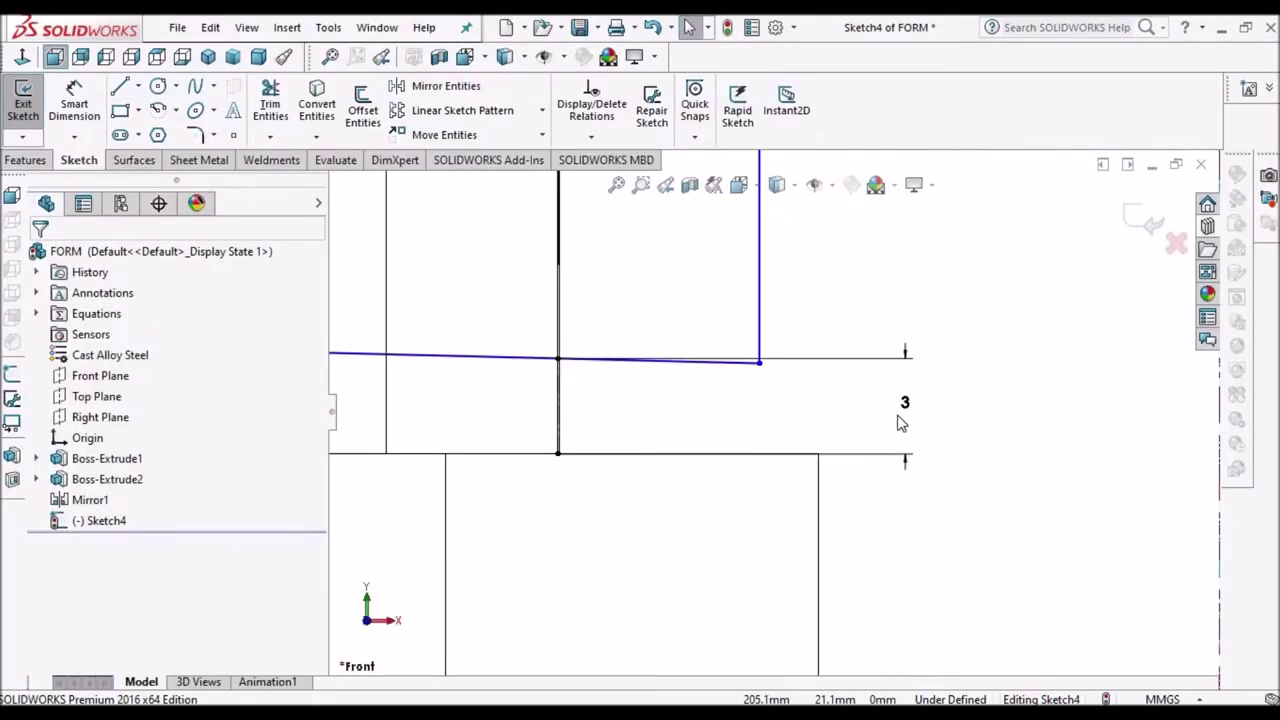
# - Dimension the sketch rectangle's offsets from the bosses' left, right and top edges as 5 mm each
pyautogui.scroll(-1, 908, 412)
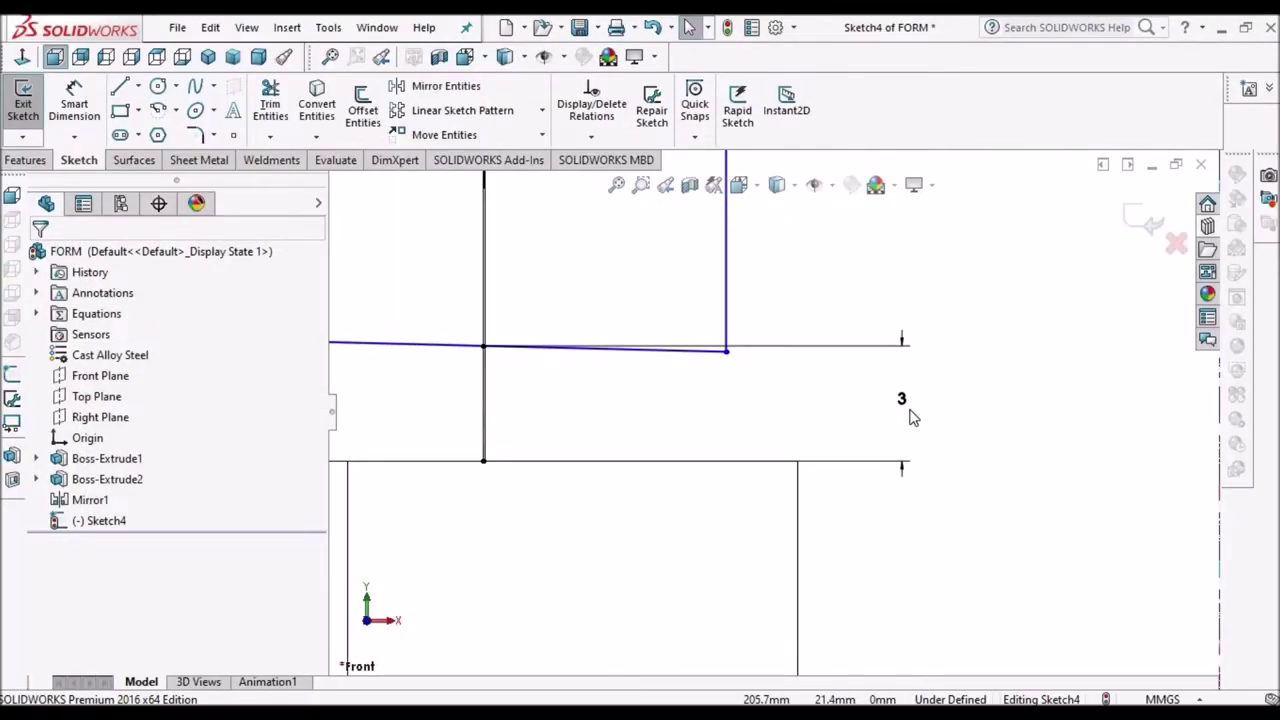
pyautogui.scroll(4, 866, 434)
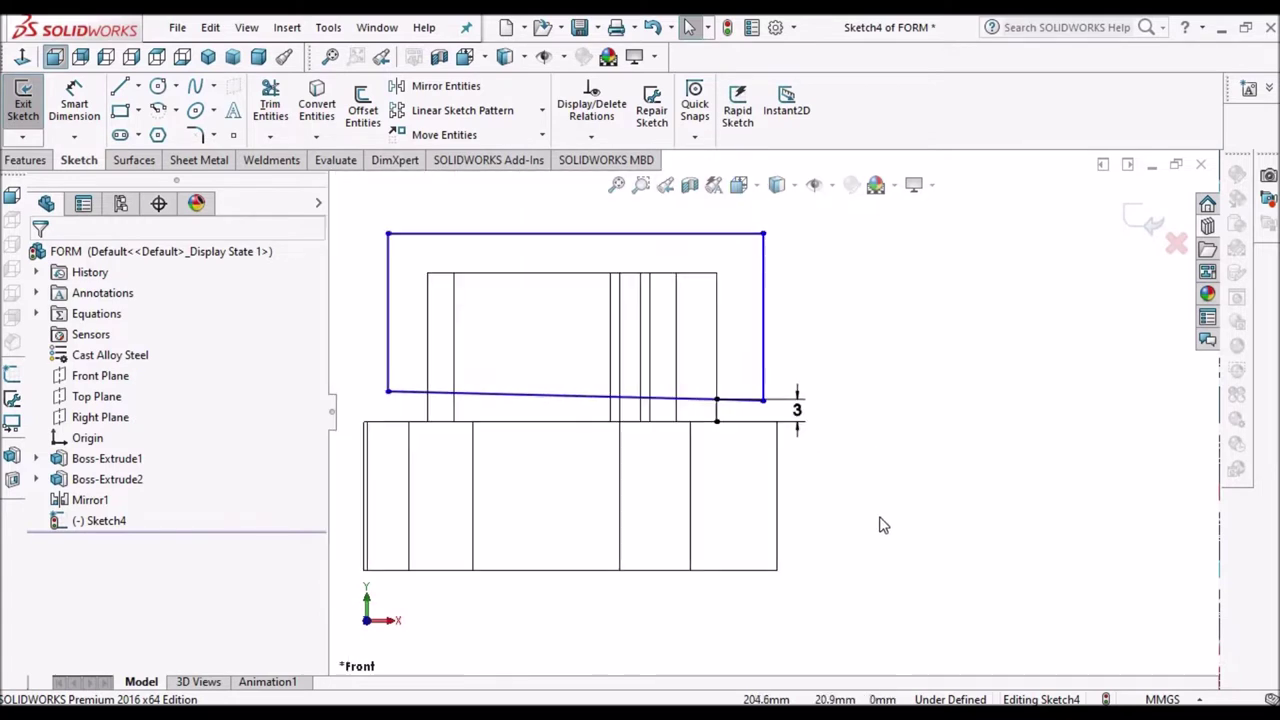
pyautogui.scroll(-2, 455, 405)
pyautogui.scroll(1, 840, 375)
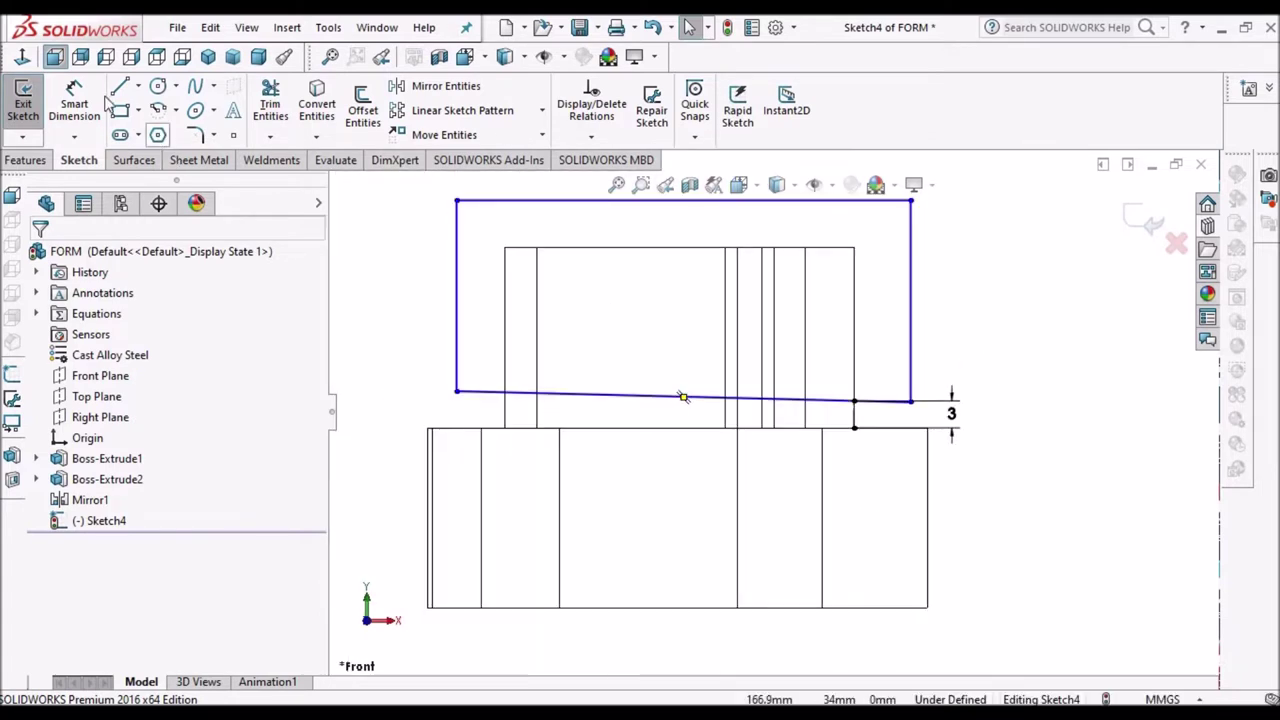
pyautogui.click(72, 92)
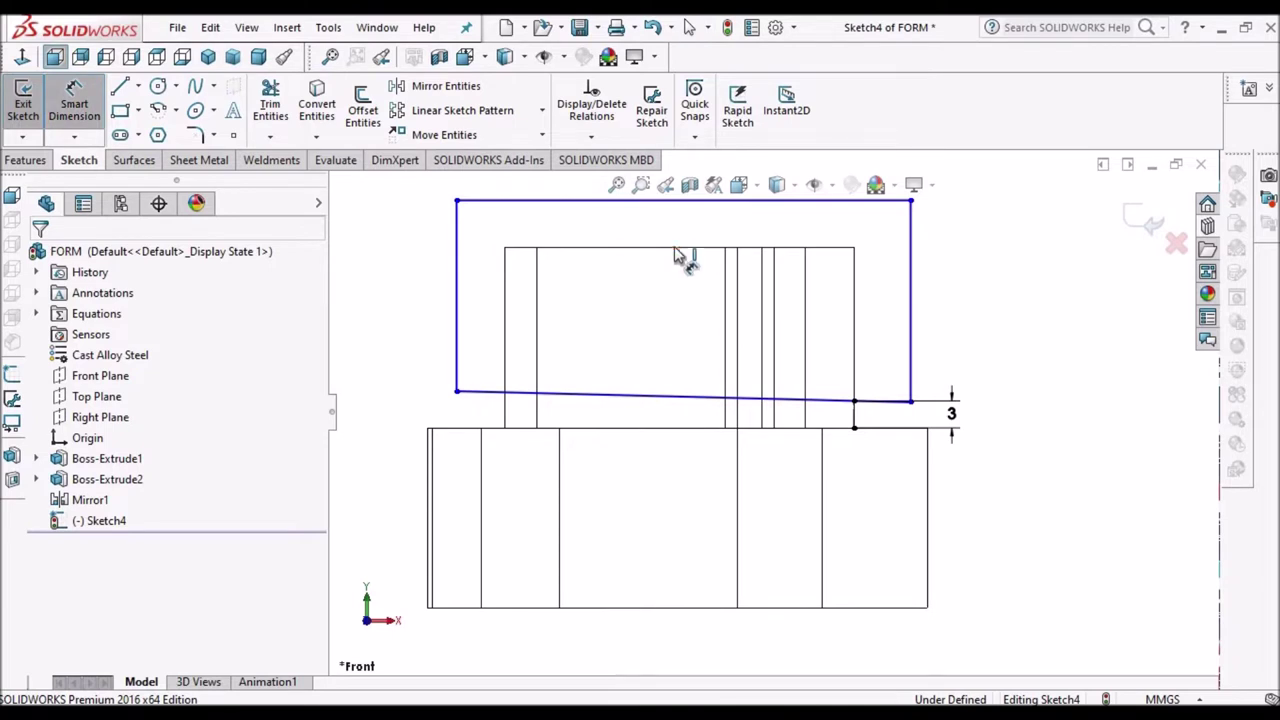
pyautogui.click(620, 247)
pyautogui.scroll(1, 766, 243)
pyautogui.scroll(-3, 820, 363)
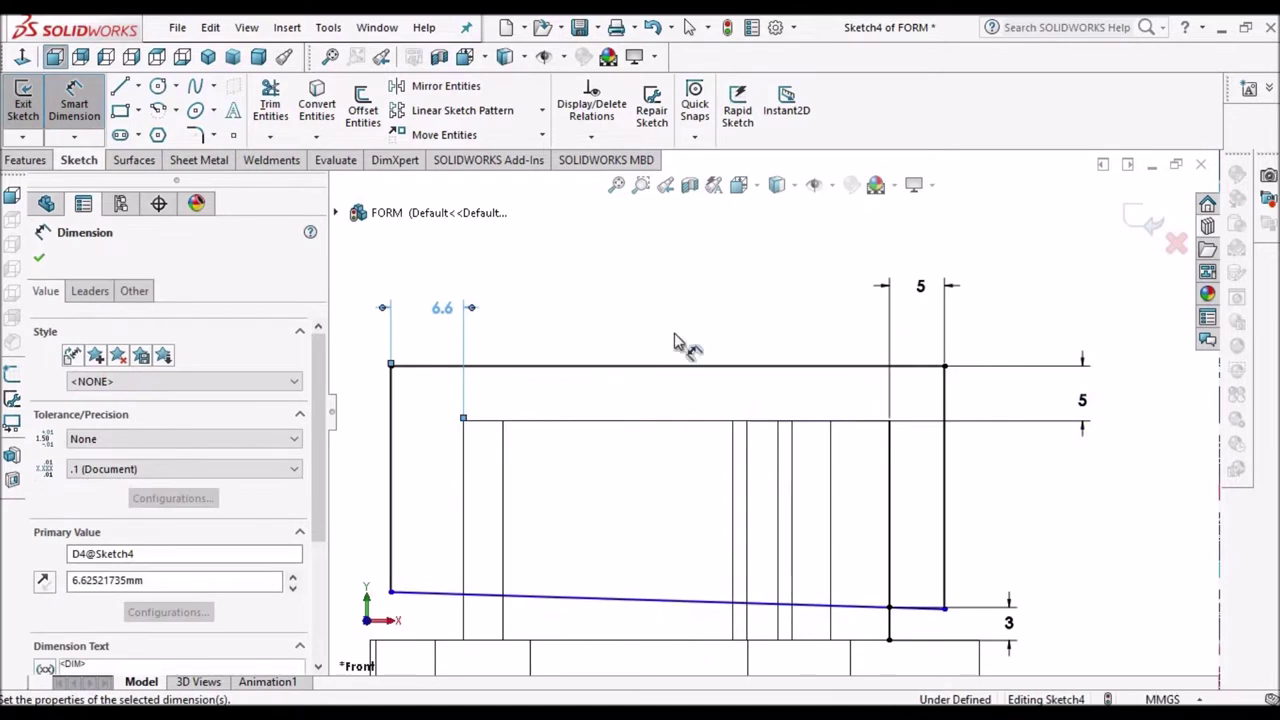
pyautogui.write('5')
pyautogui.press('Return')
pyautogui.press('Escape')
pyautogui.scroll(5, 585, 521)
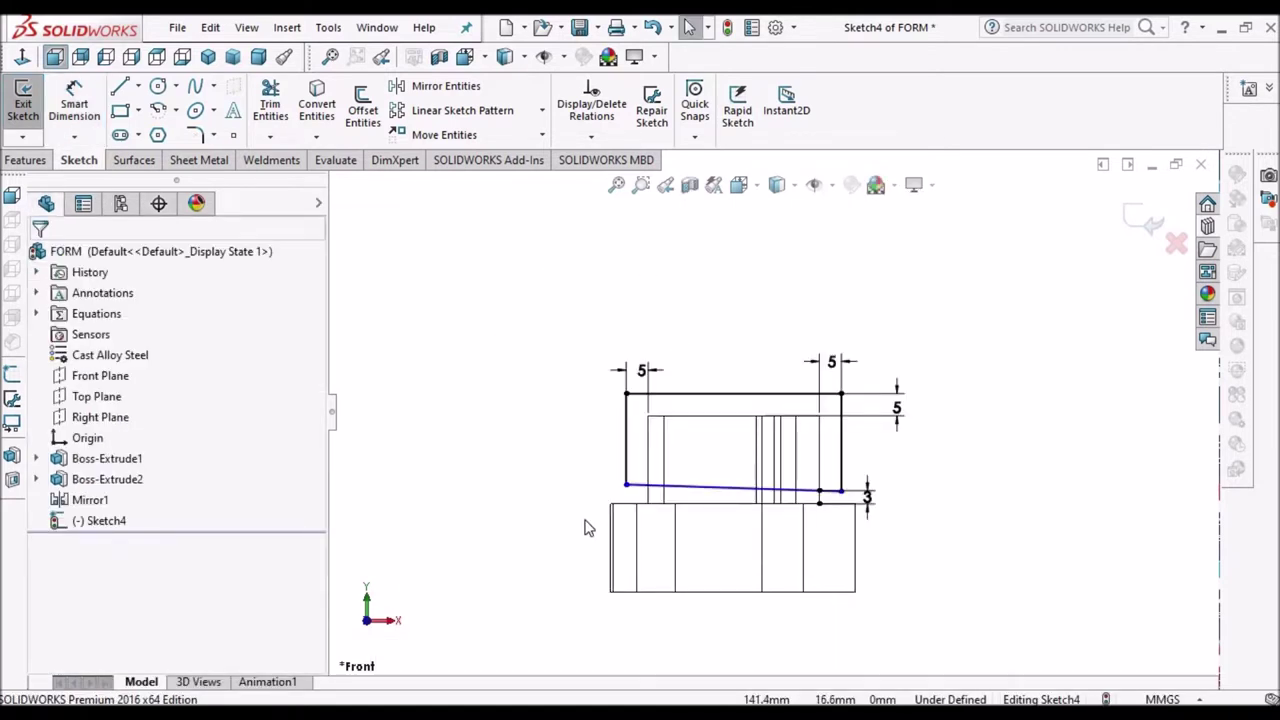
# - Dimension the angle between the sloped sketch line and the base's top edge as 8 degrees
pyautogui.scroll(-1, 588, 528)
pyautogui.scroll(-5, 943, 483)
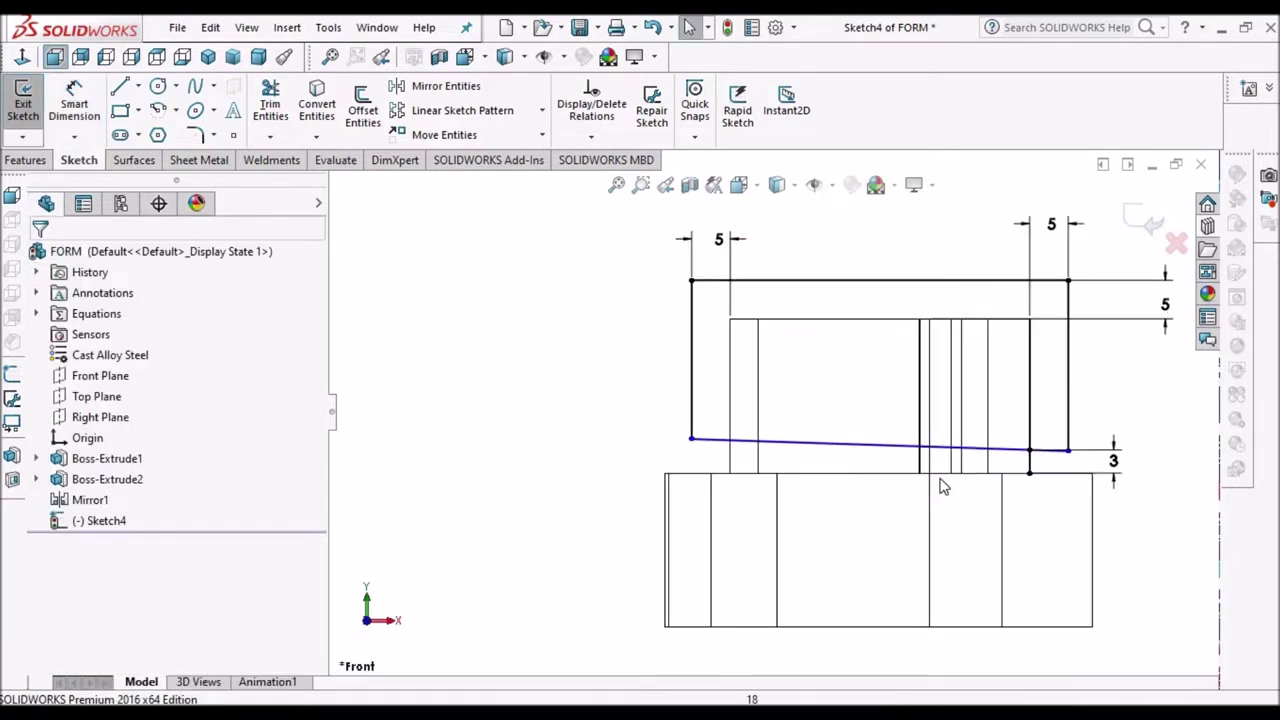
pyautogui.click(73, 92)
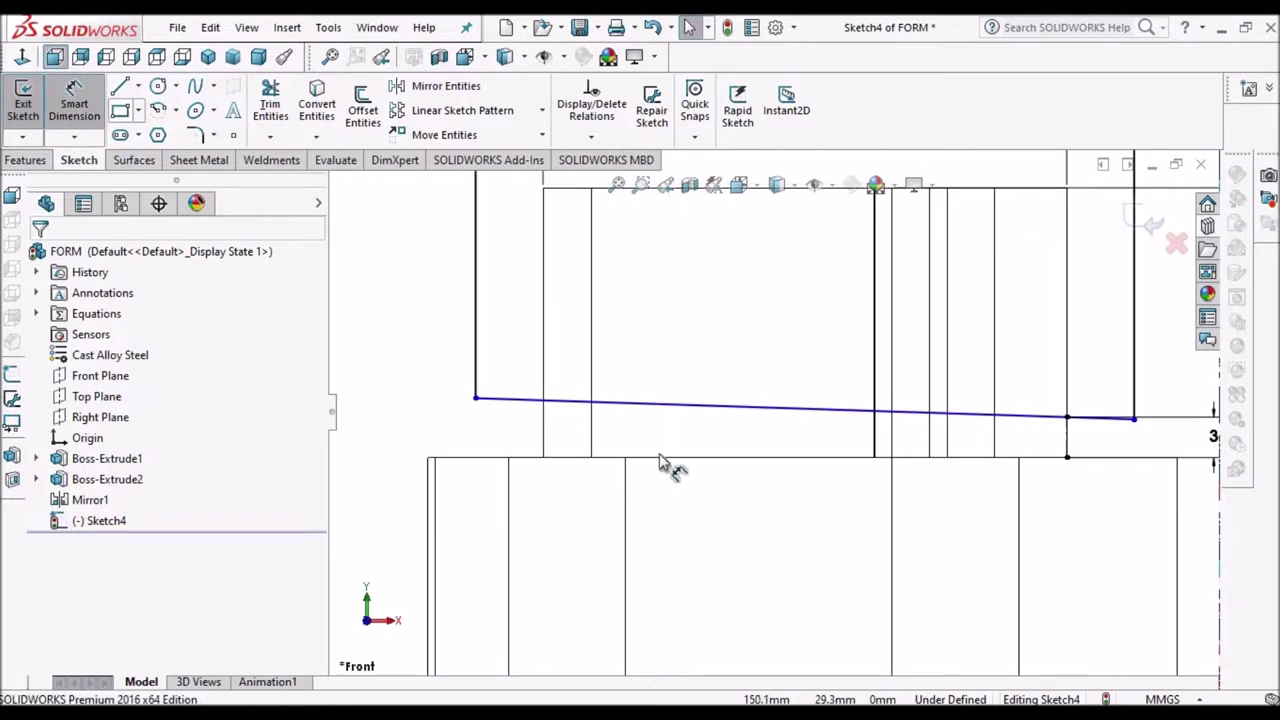
pyautogui.click(690, 459)
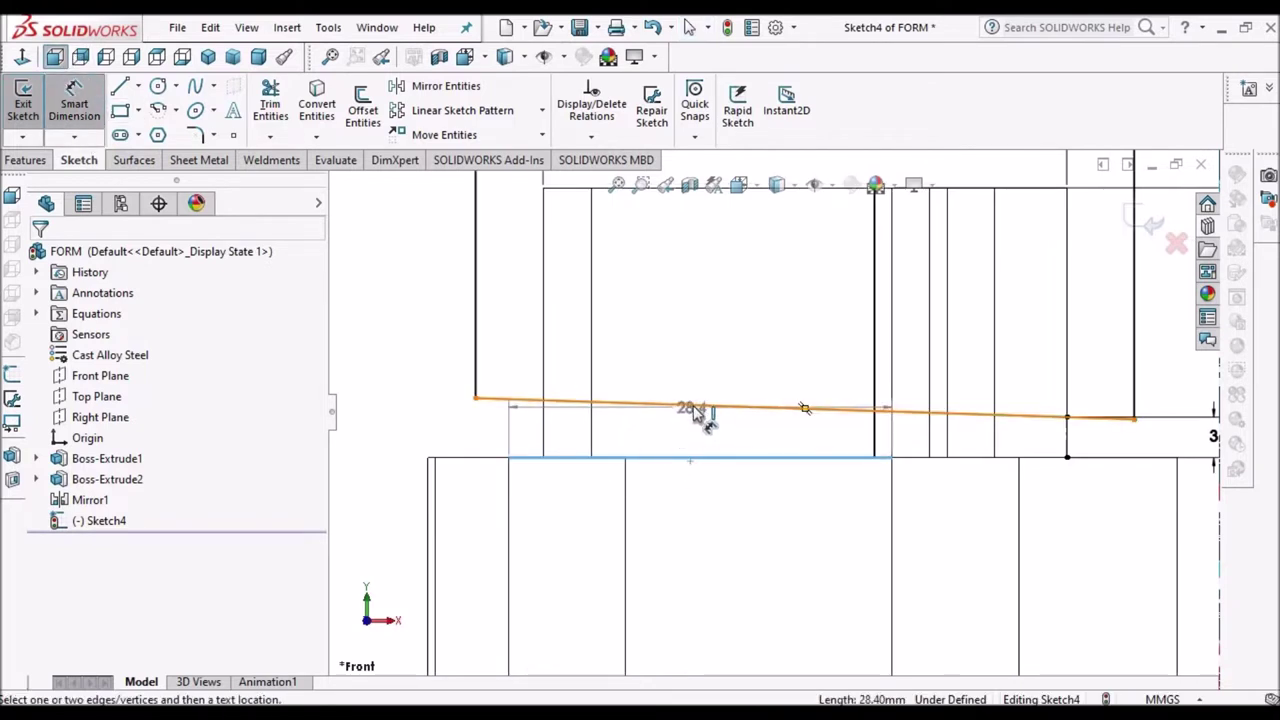
pyautogui.click(436, 412)
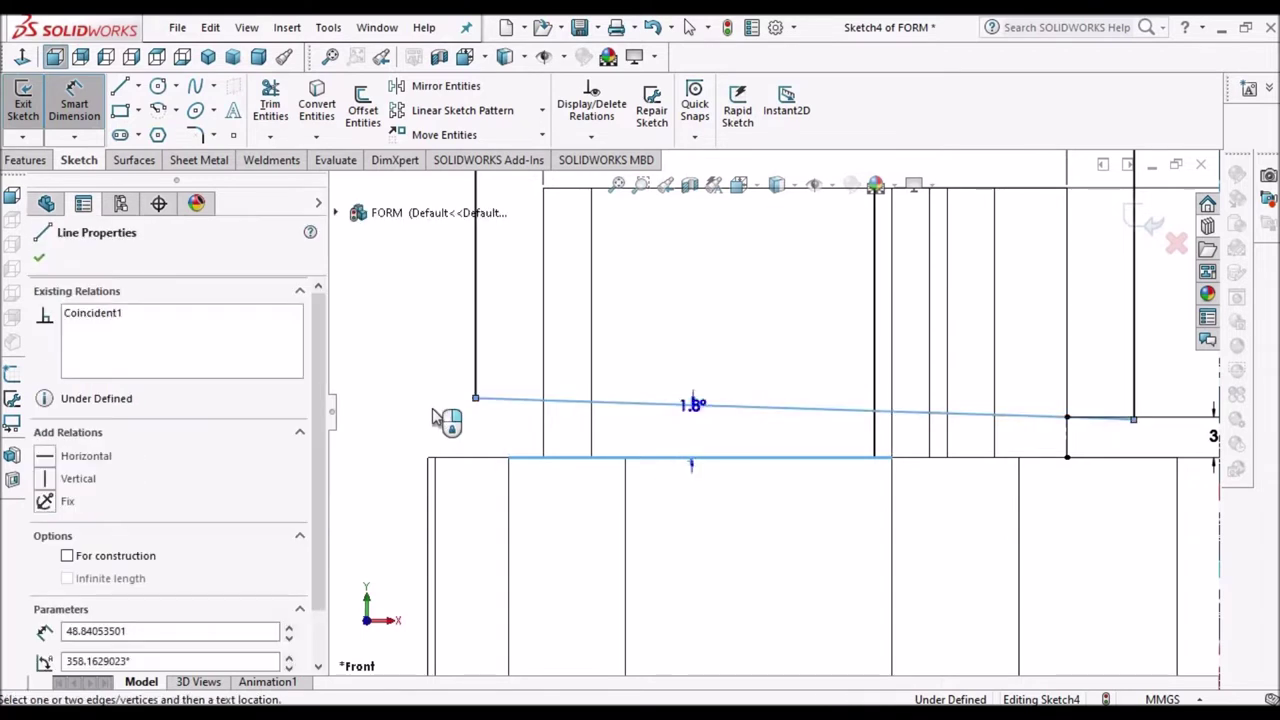
pyautogui.click(530, 436)
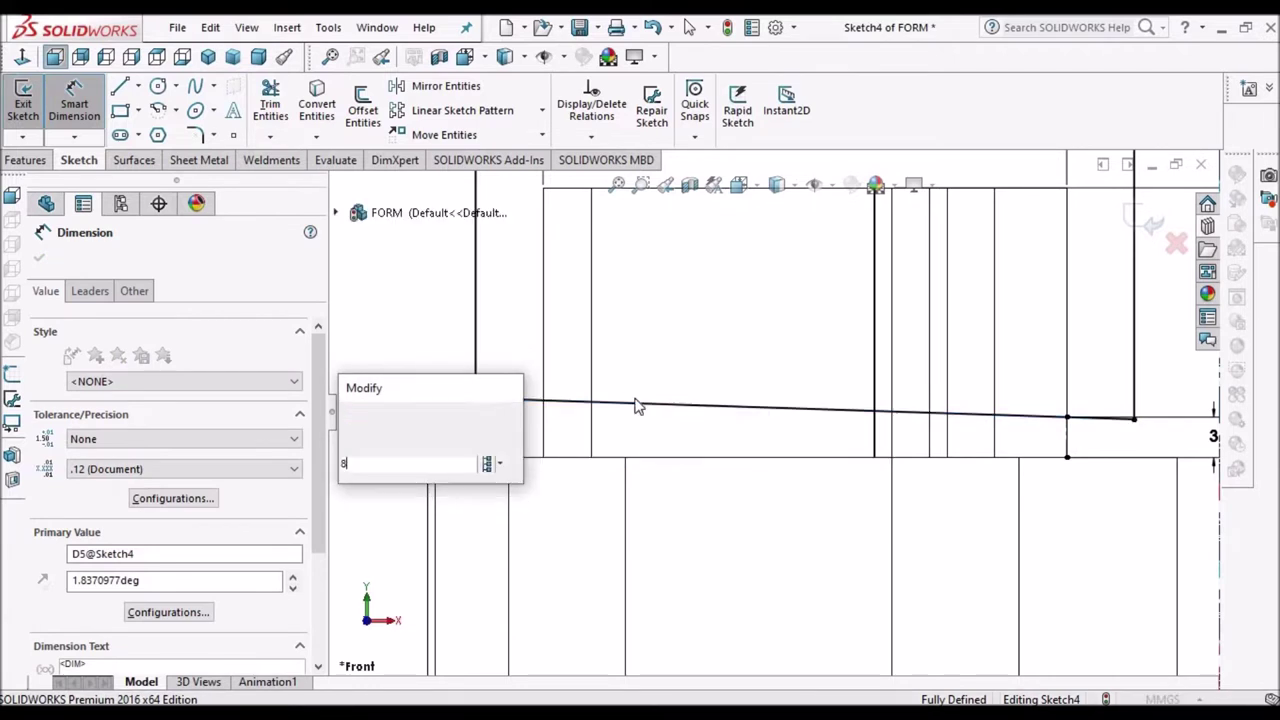
pyautogui.press('Return')
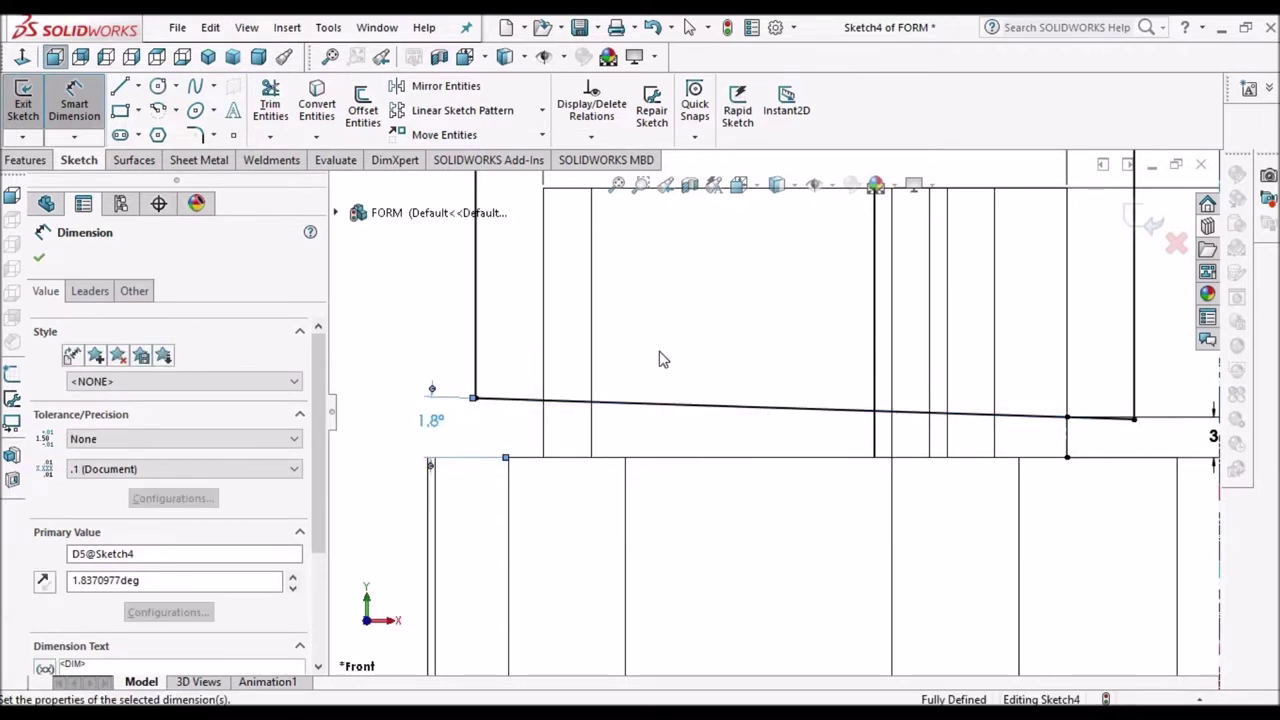
pyautogui.scroll(2, 752, 354)
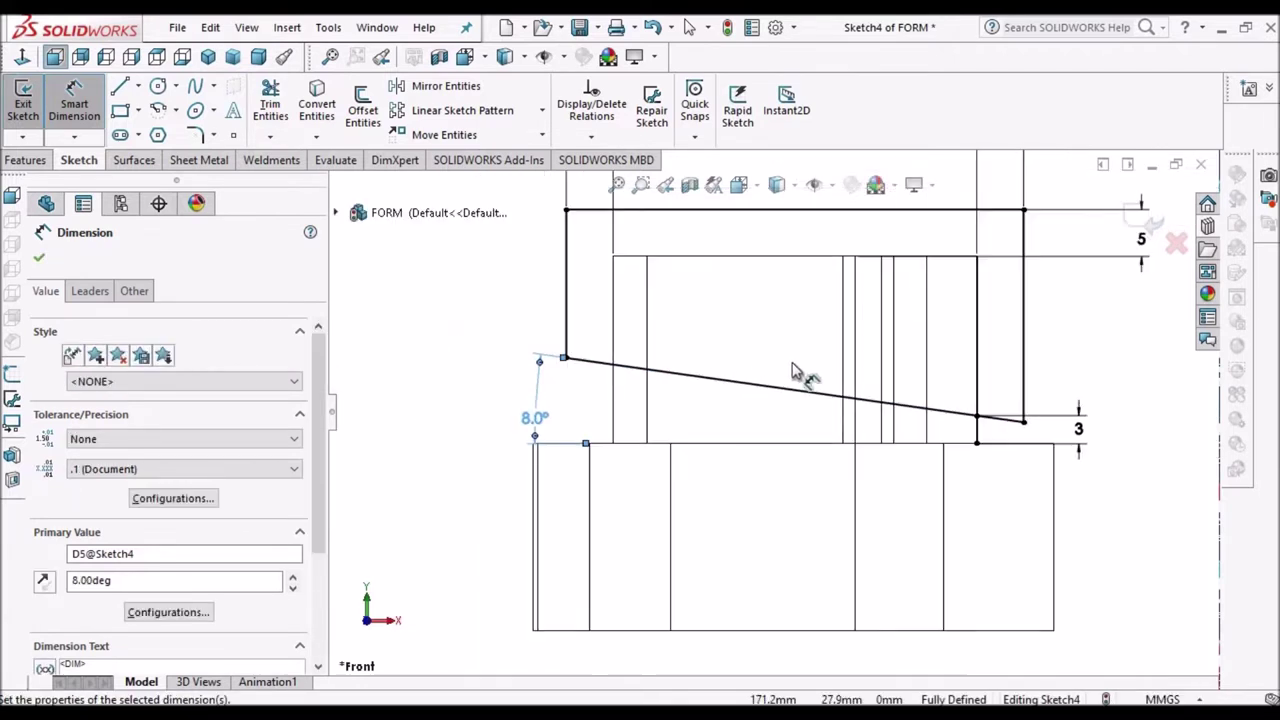
pyautogui.press('z')
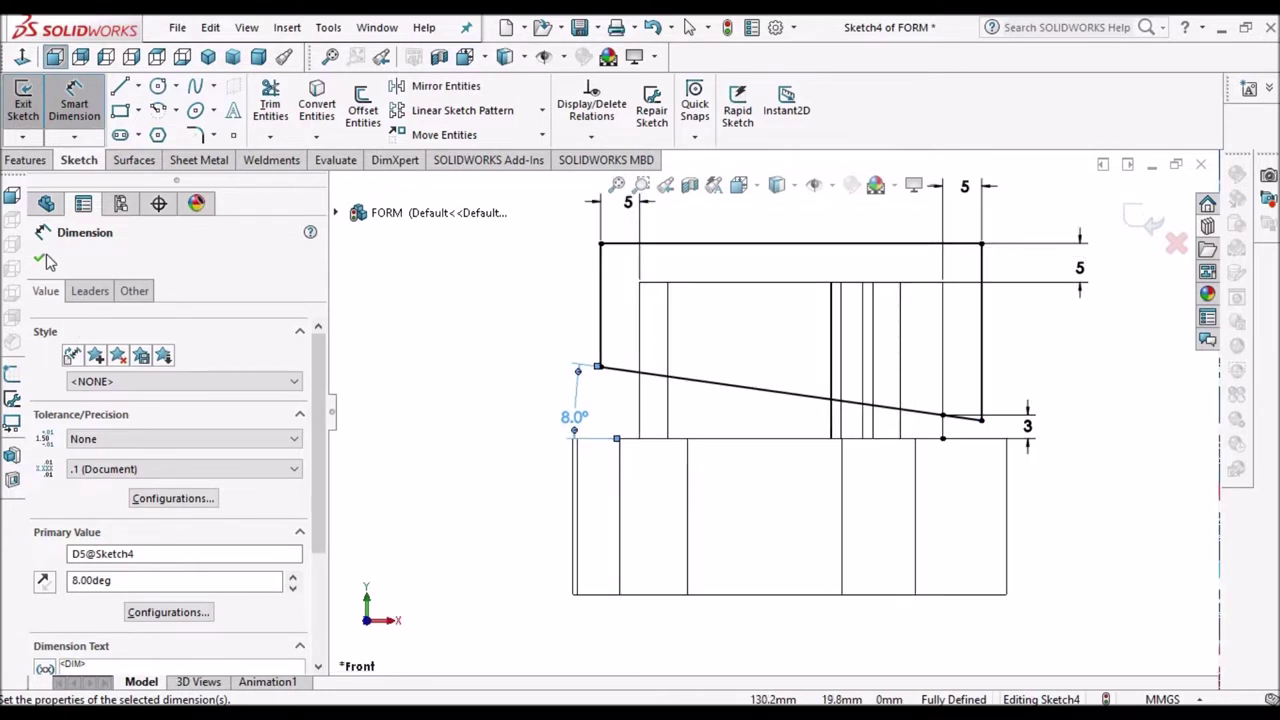
pyautogui.click(451, 342)
# - Turn the model to an angled 3D view and set its display style to Shaded With Edges
pyautogui.moveTo(811, 364)
pyautogui.mouseDown(button='middle')
pyautogui.moveTo(807, 407)
pyautogui.moveTo(843, 449)
pyautogui.moveTo(760, 363)
pyautogui.moveTo(840, 420)
pyautogui.mouseUp(button='middle')
pyautogui.scroll(1, 803, 226)
pyautogui.click(793, 187)
pyautogui.click(779, 211)
pyautogui.click(778, 211)
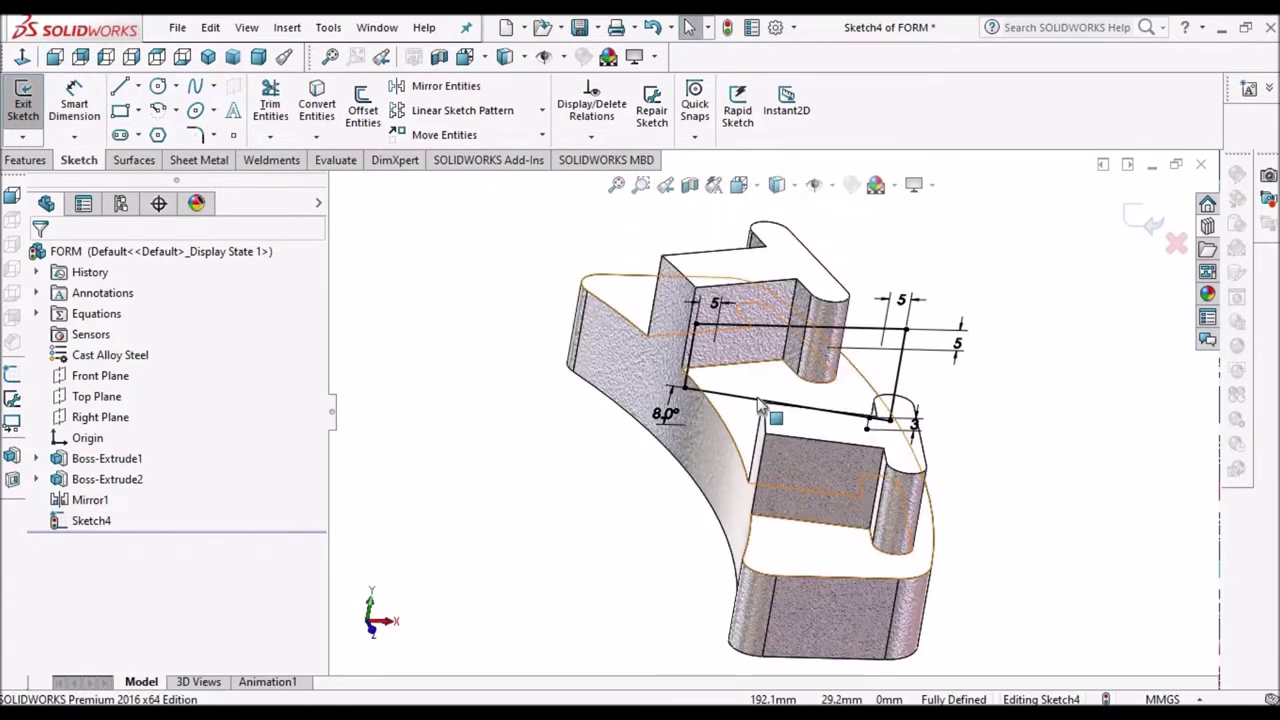
# - Extrude-cut the sloped profile with Through All - Both to trim both bosses, and save the part
pyautogui.click(26, 160)
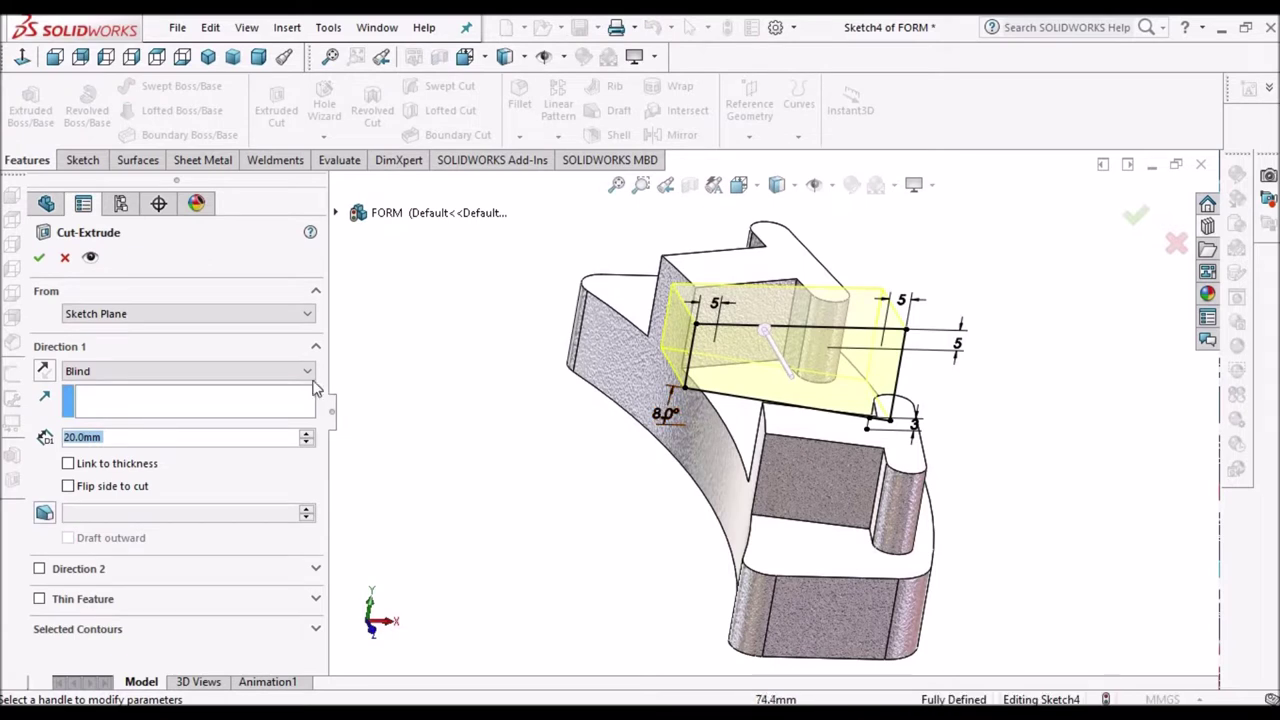
pyautogui.click(310, 378)
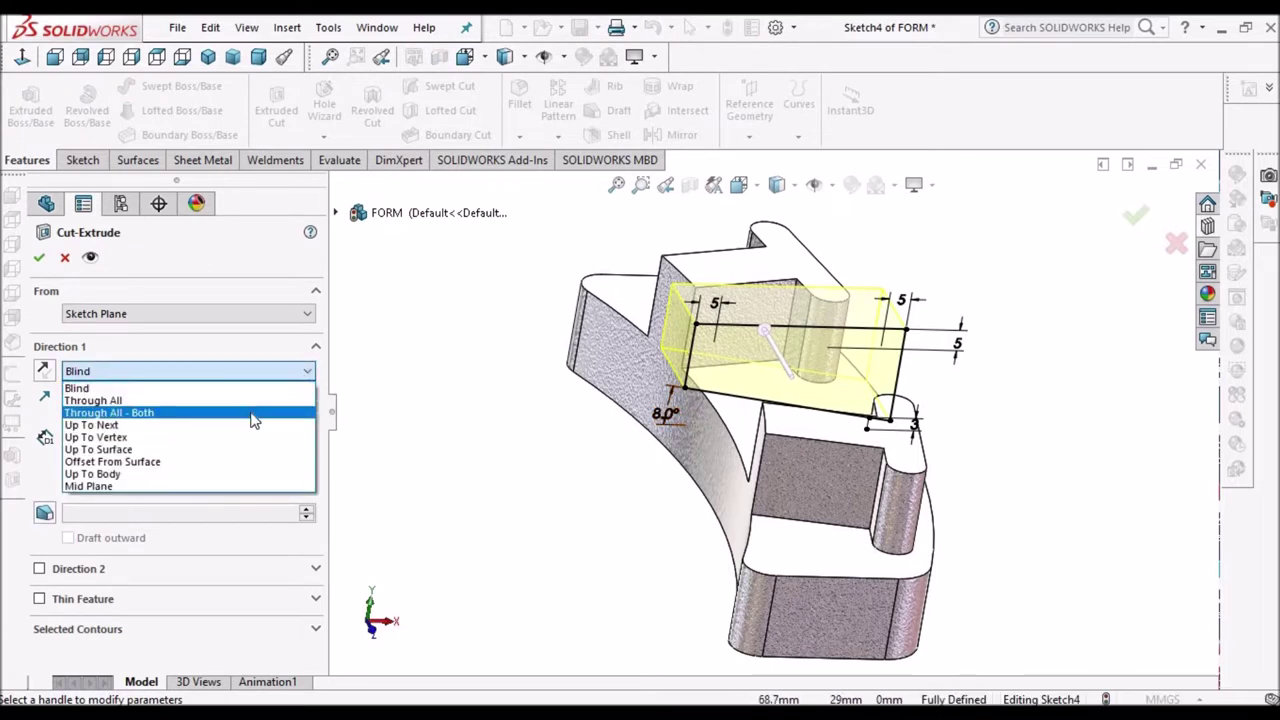
pyautogui.click(252, 414)
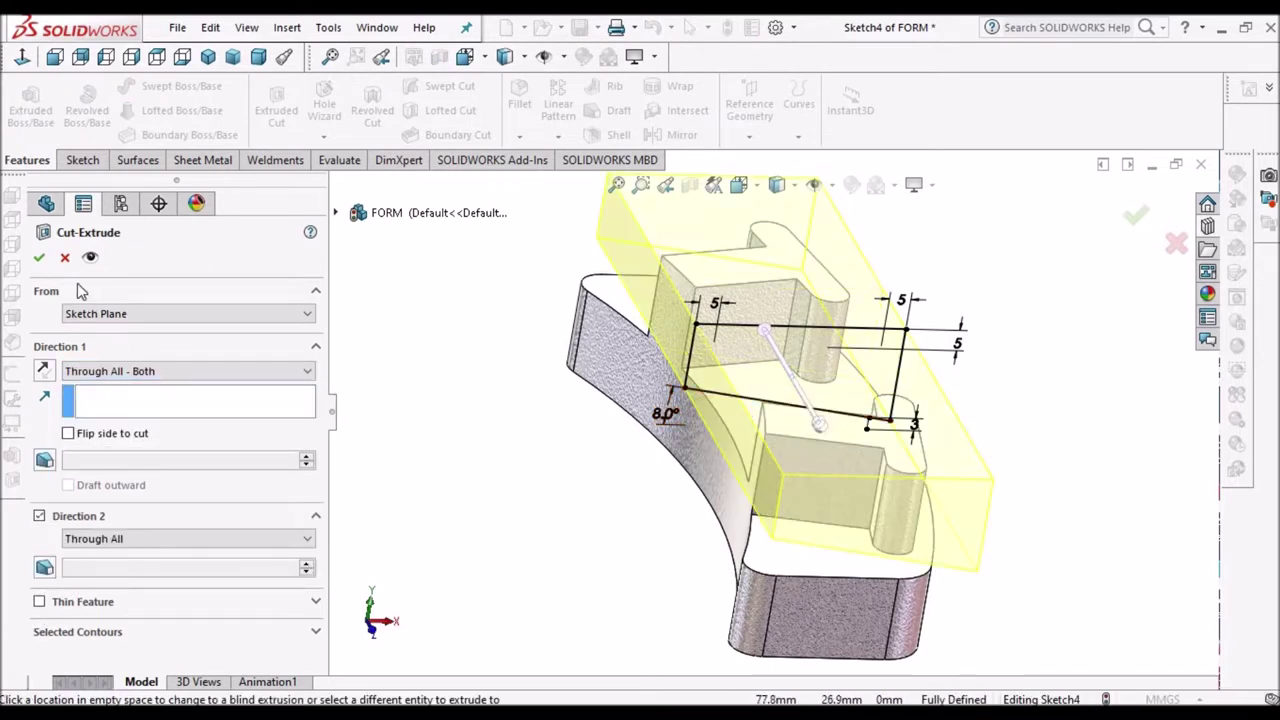
pyautogui.click(36, 259)
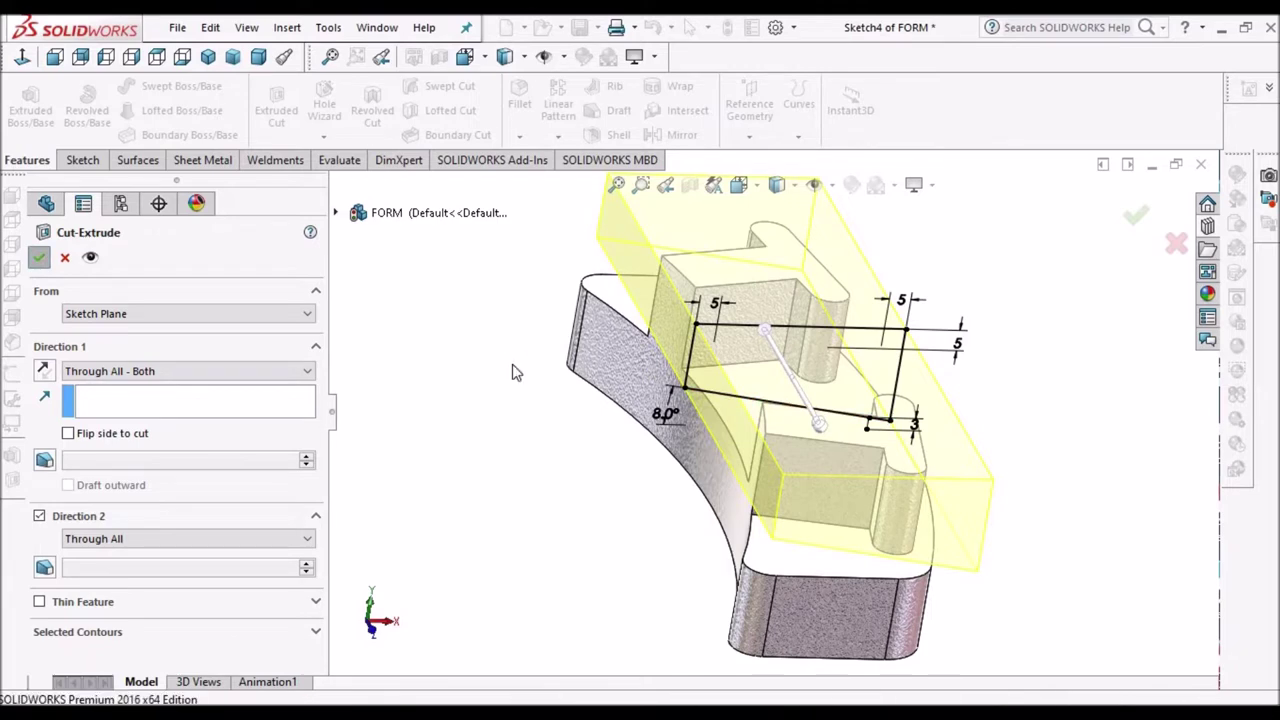
pyautogui.moveTo(514, 371)
pyautogui.mouseDown(button='middle')
pyautogui.moveTo(934, 503)
pyautogui.moveTo(980, 408)
pyautogui.moveTo(1009, 637)
pyautogui.moveTo(1086, 646)
pyautogui.moveTo(1017, 549)
pyautogui.moveTo(1025, 488)
pyautogui.moveTo(1043, 560)
pyautogui.moveTo(1032, 570)
pyautogui.mouseUp(button='middle')
pyautogui.click(581, 30)
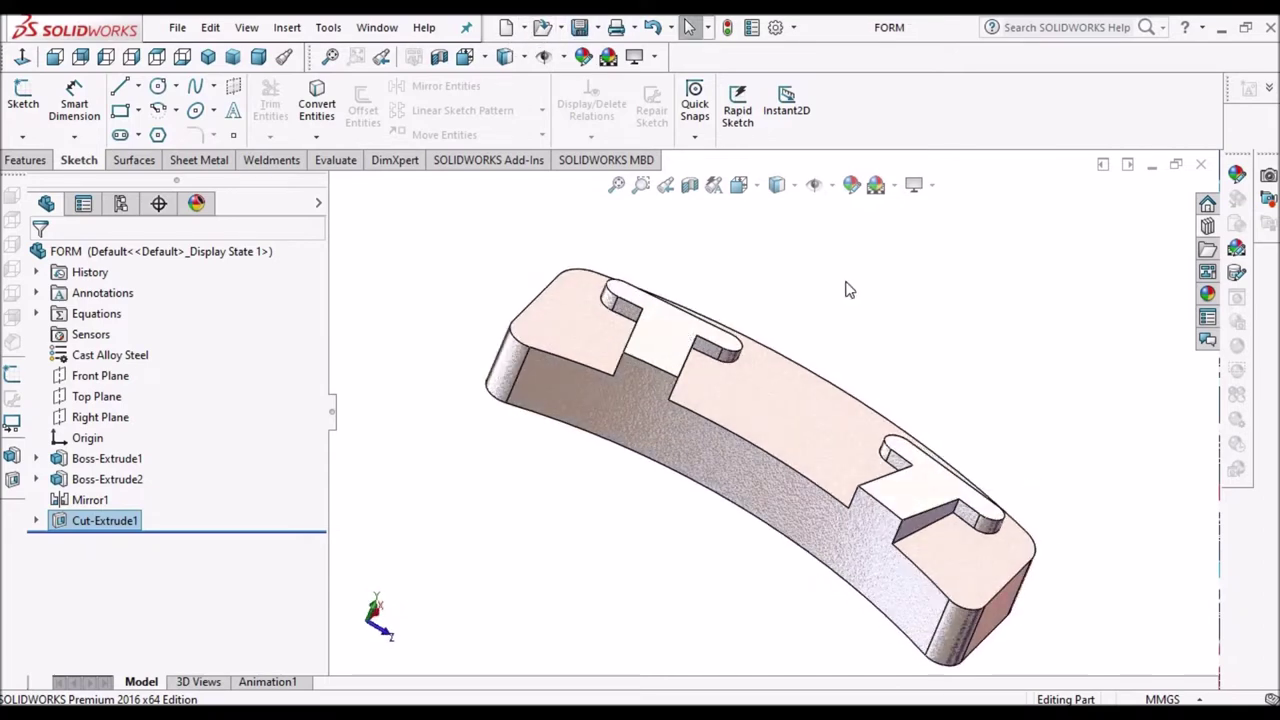
# - Fillet the base's upper perimeter, including the concave edge between the bosses, with a symmetric 1 mm radius and tangent propagation
pyautogui.moveTo(729, 362); pyautogui.dragTo(700, 340, button='middle')
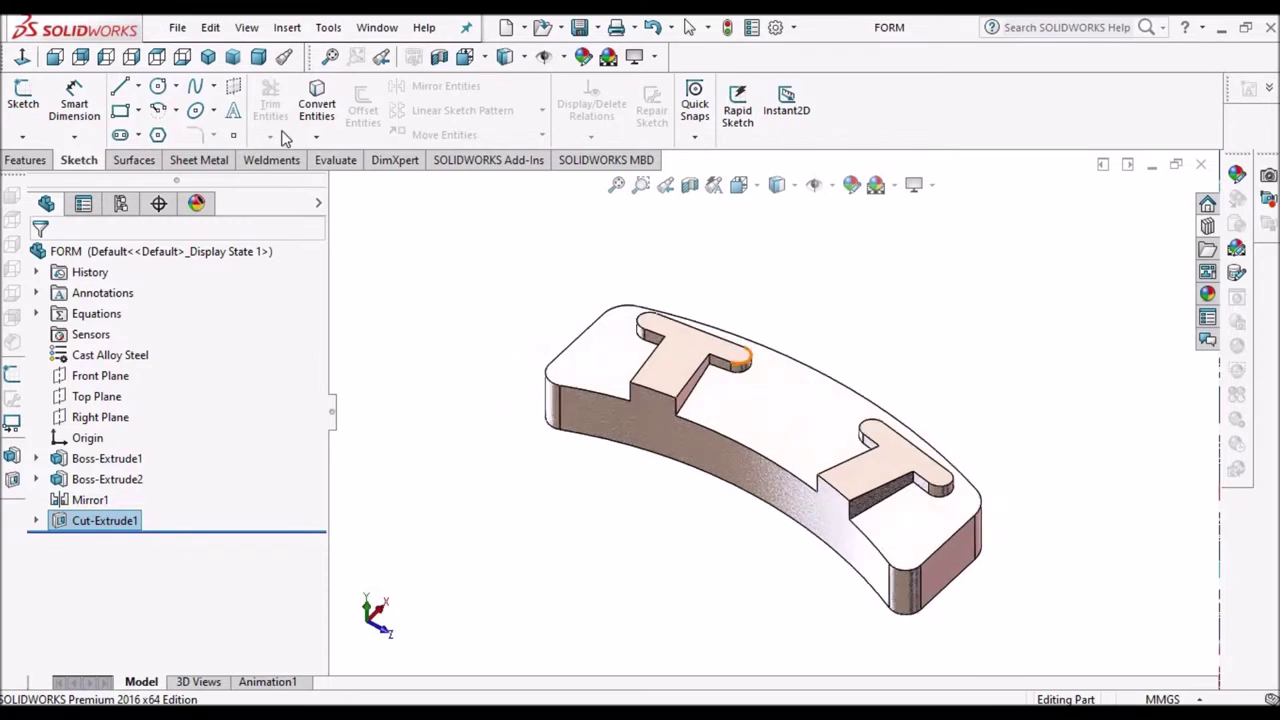
pyautogui.click(26, 160)
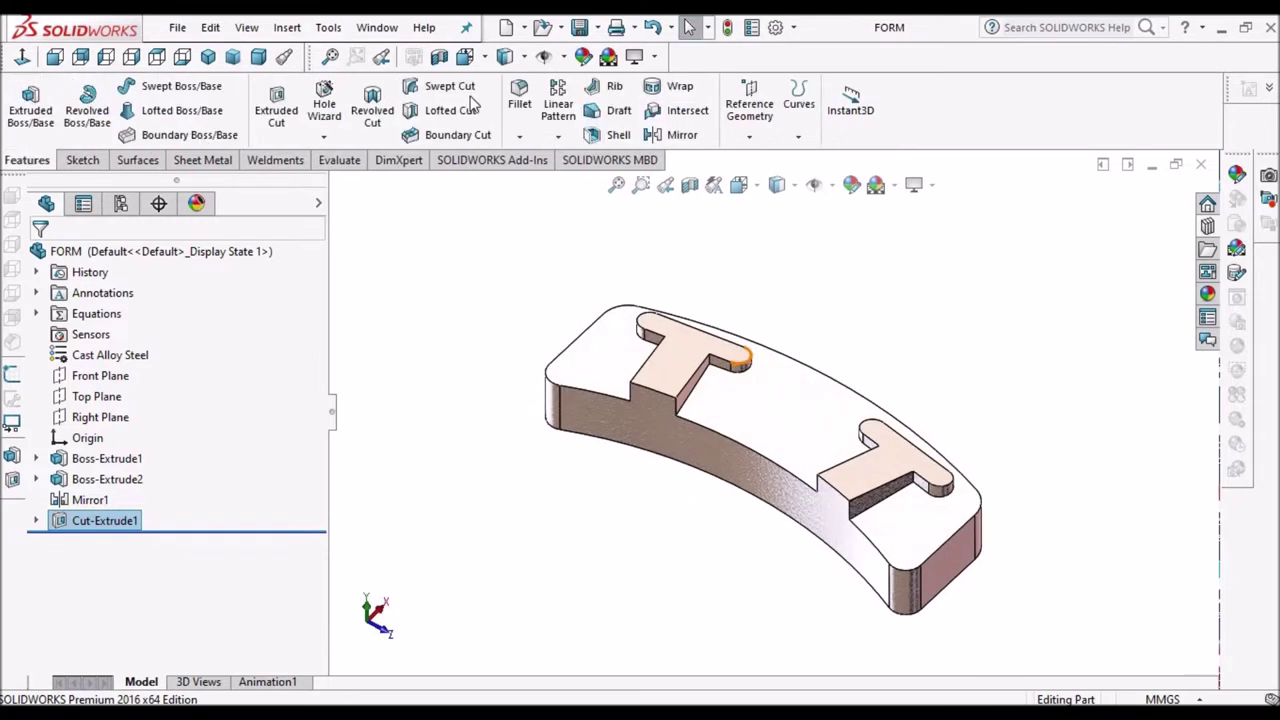
pyautogui.click(521, 97)
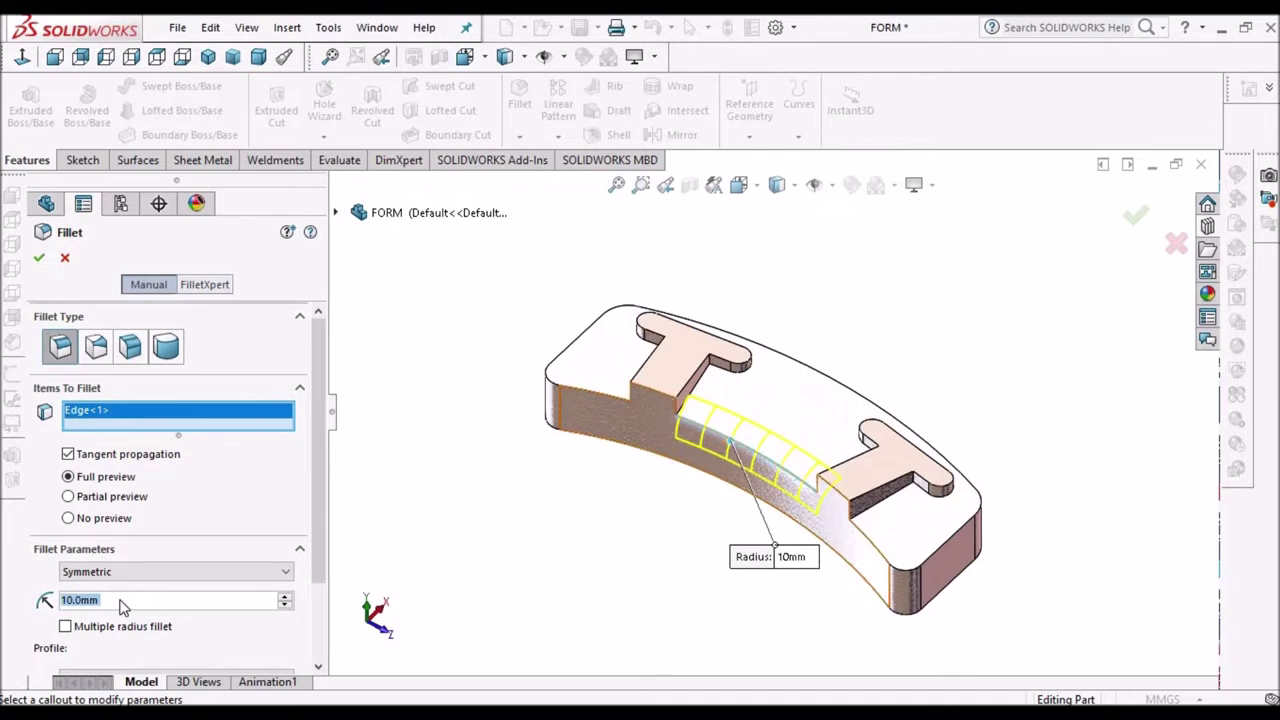
pyautogui.write('1')
pyautogui.press('Return')
pyautogui.scroll(-3, 645, 338)
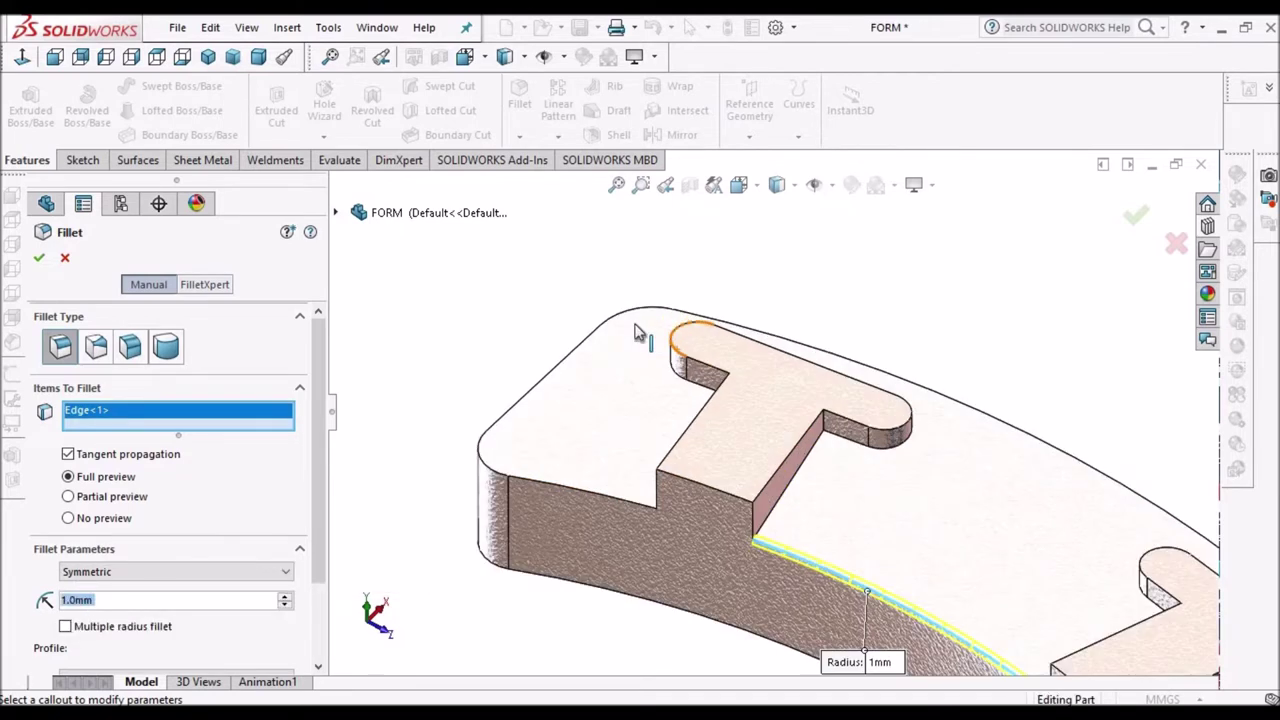
pyautogui.click(606, 501)
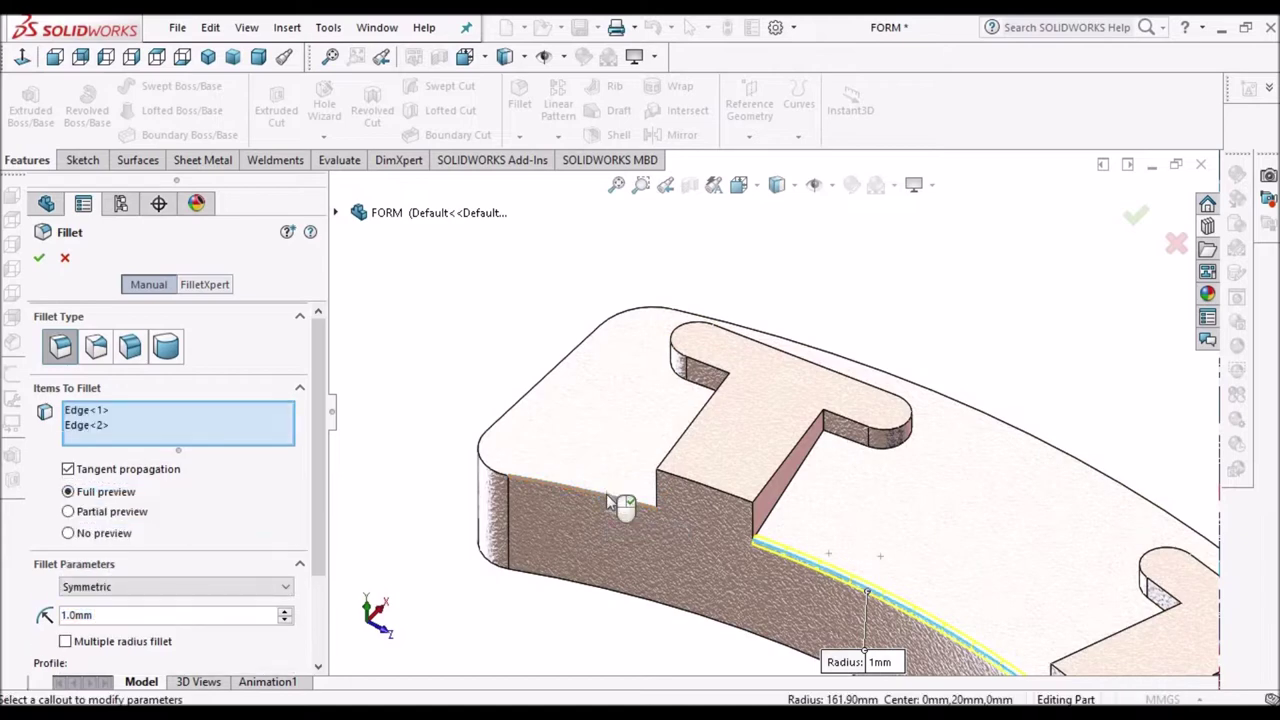
pyautogui.scroll(3, 606, 501)
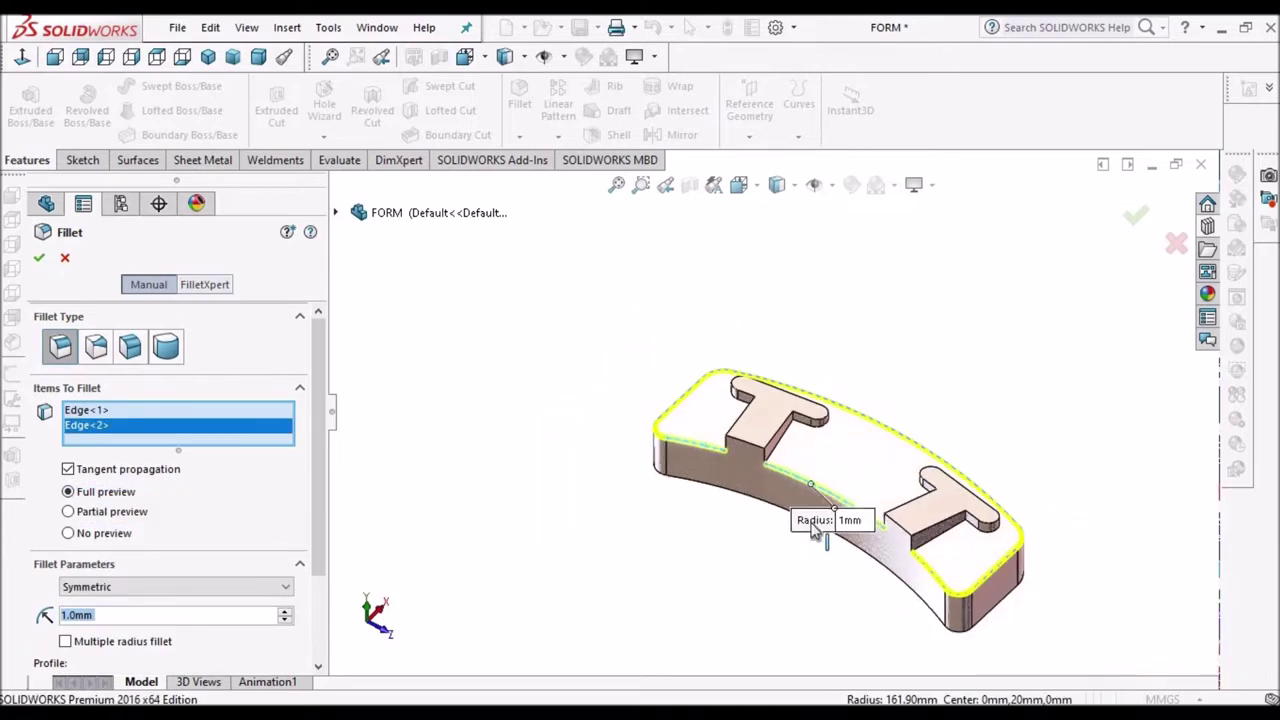
pyautogui.scroll(-5, 820, 531)
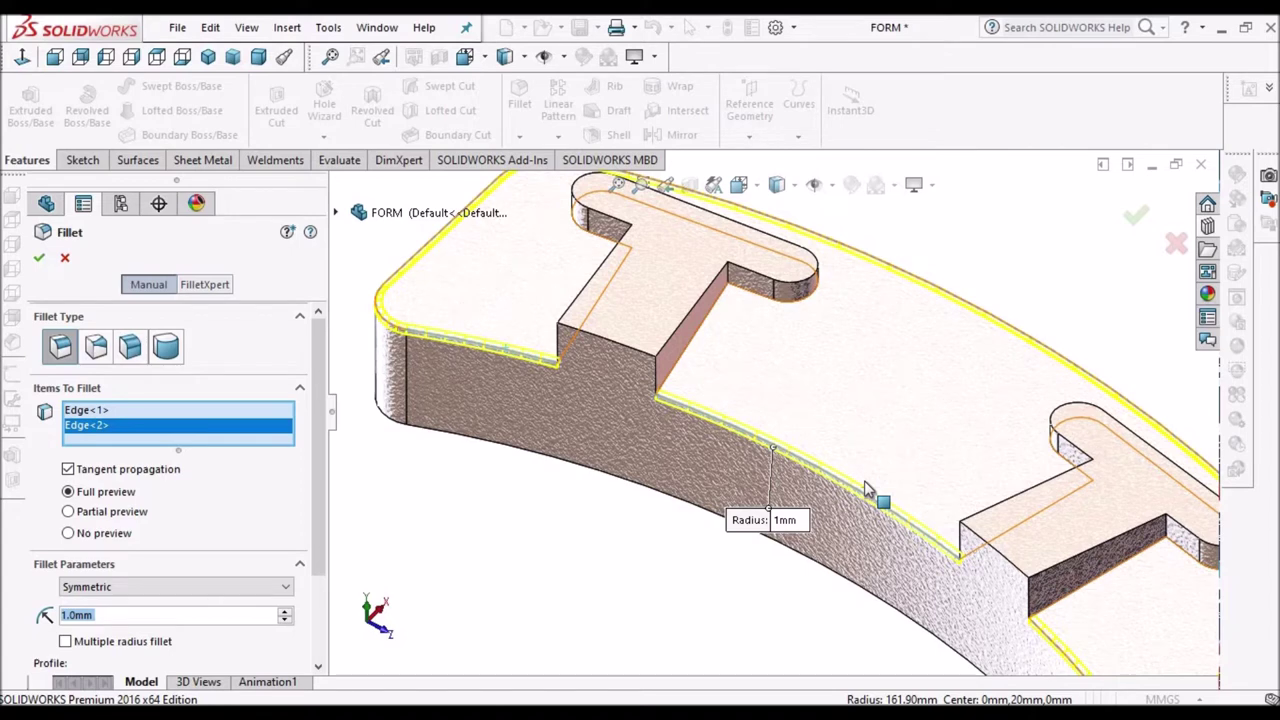
pyautogui.scroll(-2, 790, 523)
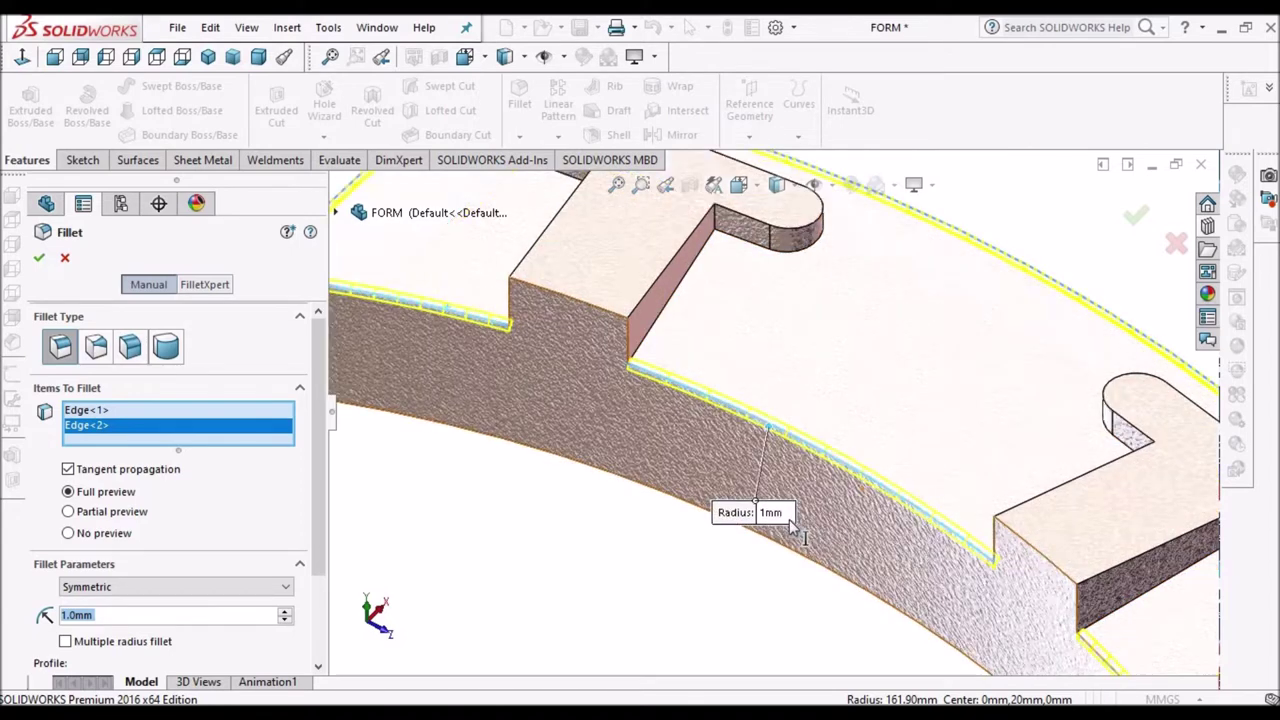
pyautogui.scroll(3, 854, 370)
pyautogui.scroll(3, 853, 366)
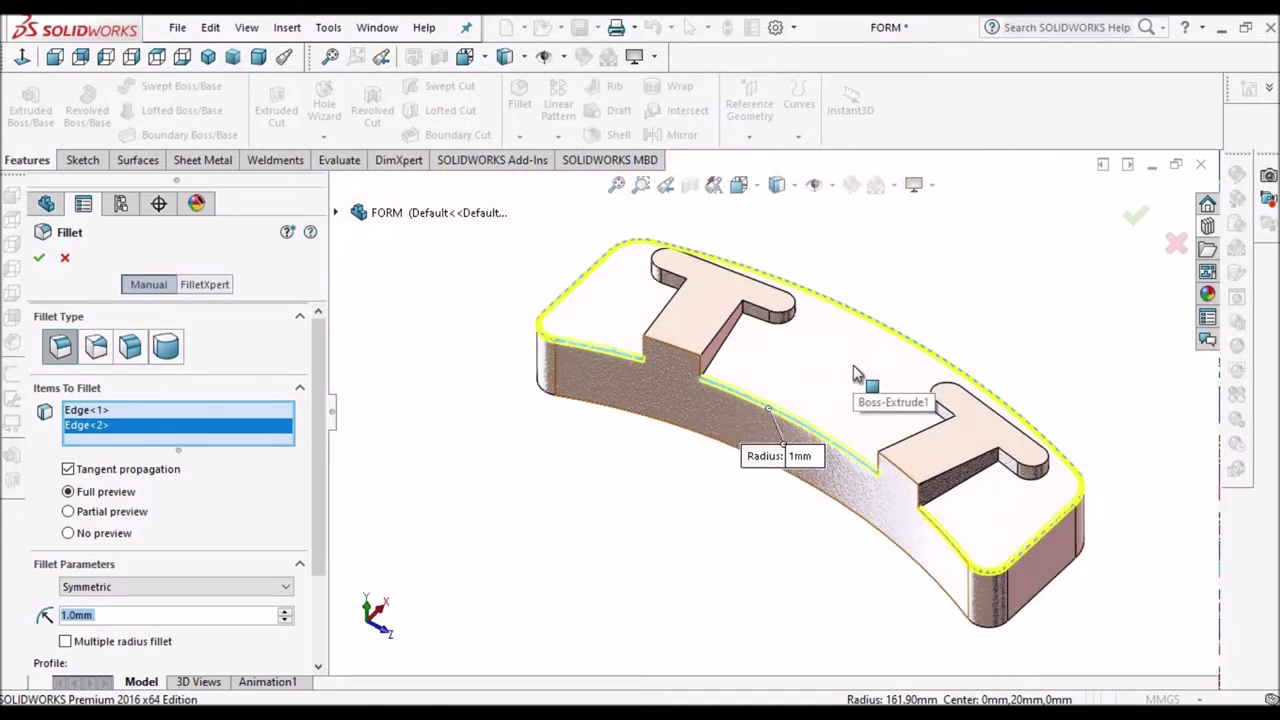
pyautogui.scroll(-3, 828, 412)
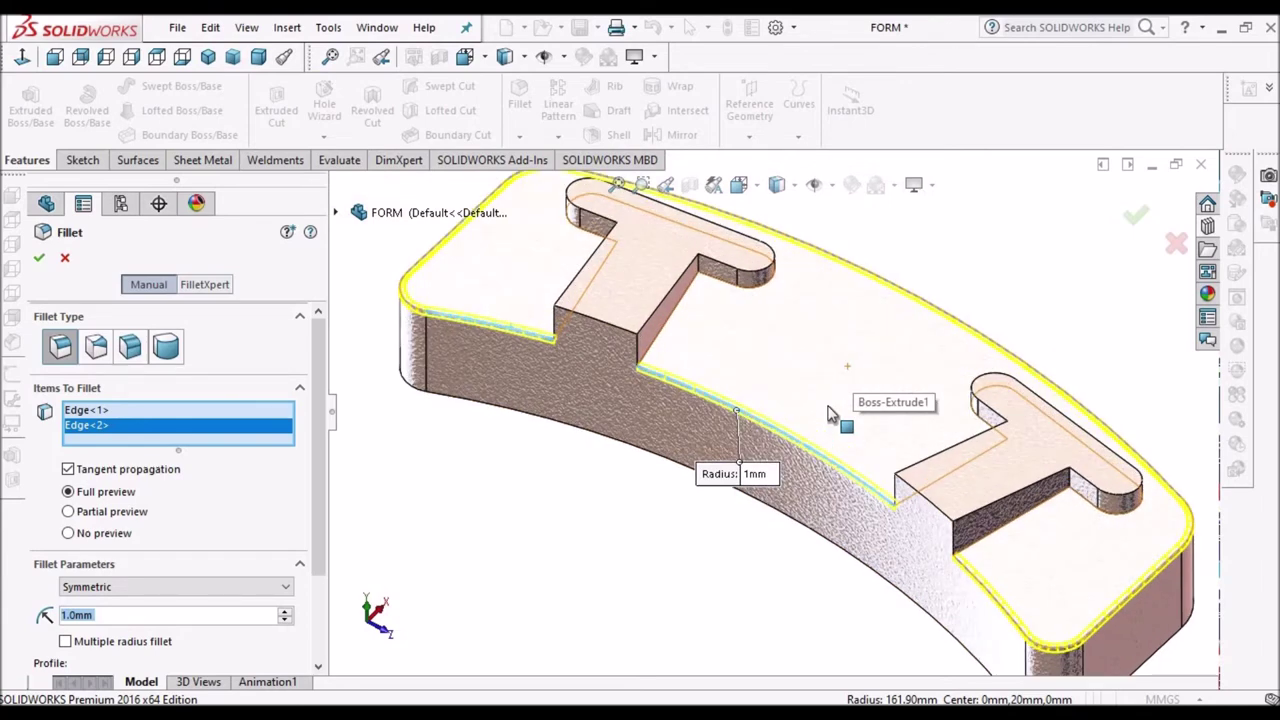
pyautogui.scroll(1, 828, 411)
pyautogui.scroll(-3, 816, 393)
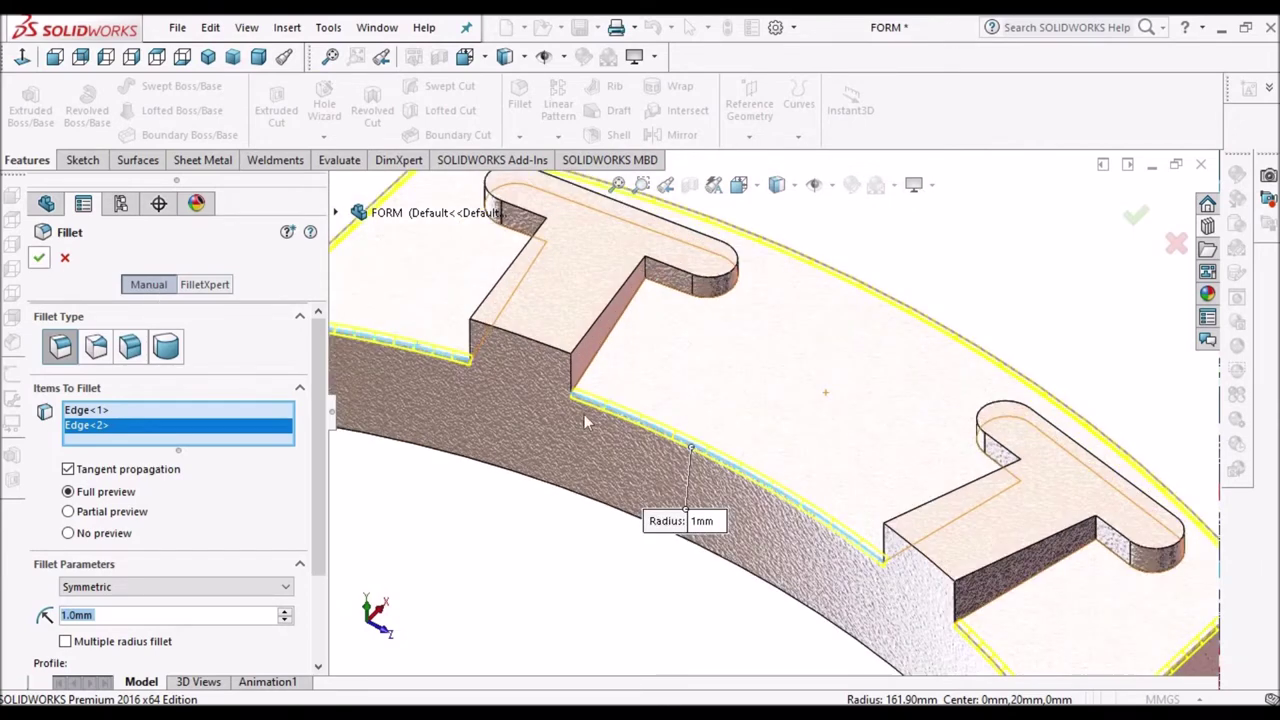
pyautogui.scroll(-2, 585, 422)
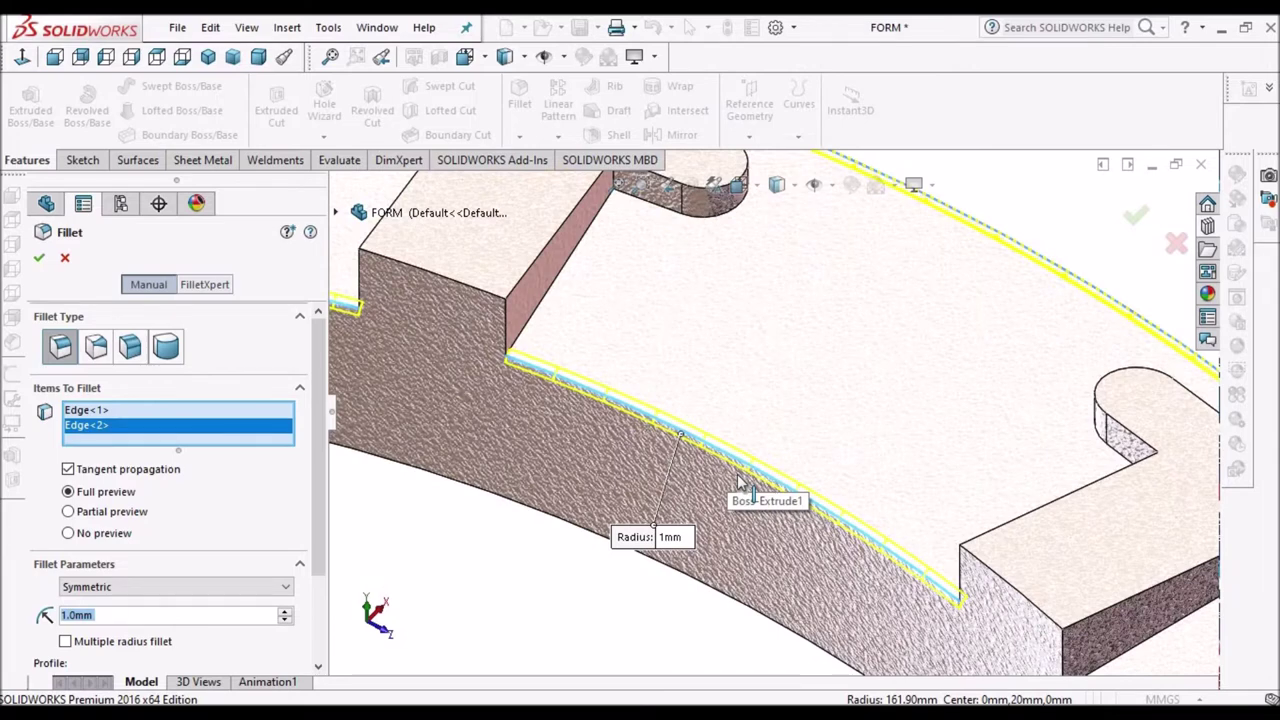
pyautogui.scroll(5, 745, 488)
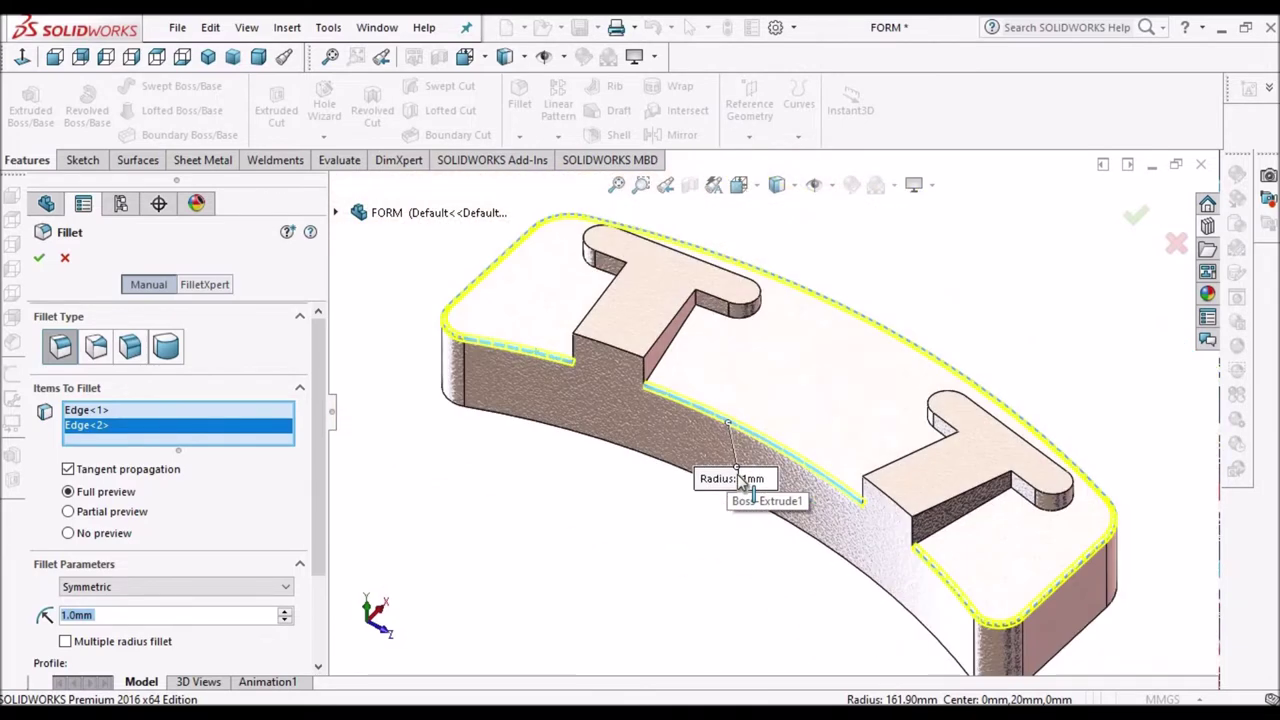
pyautogui.click(39, 258)
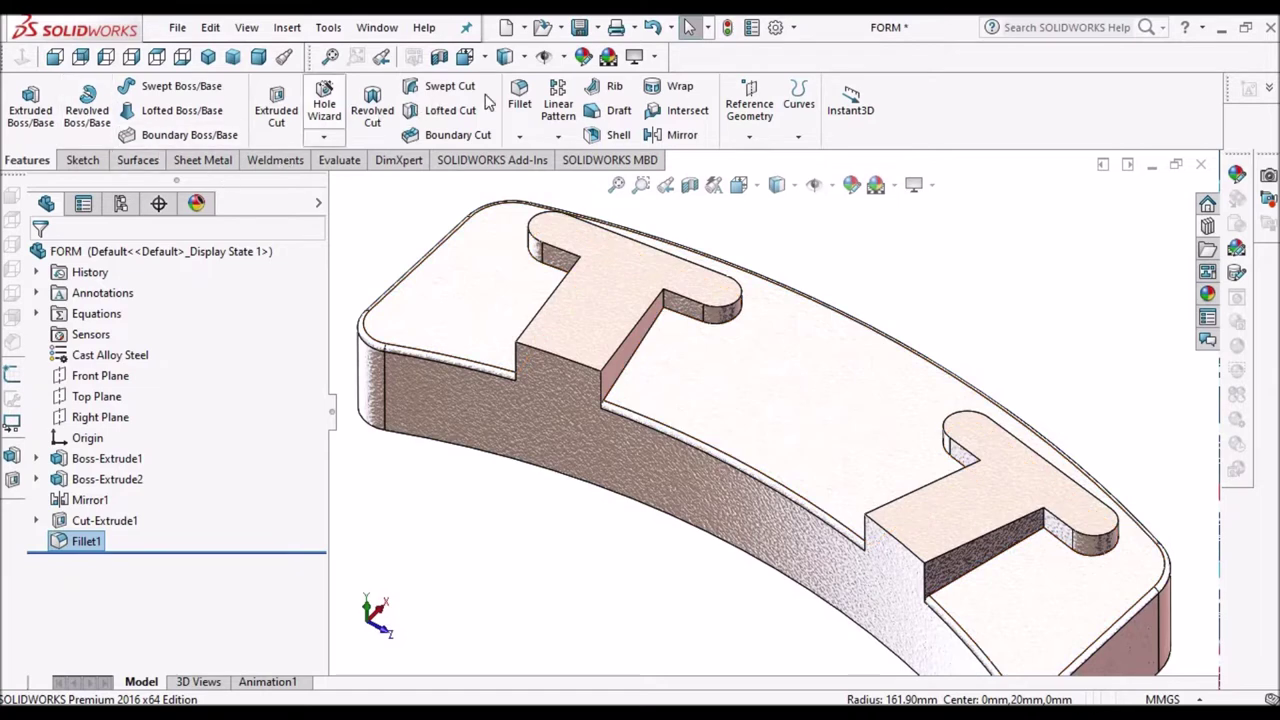
# - Start a symmetric 2 mm fillet on one vertical inside corner of each boss, where the stem meets the rounded head
pyautogui.click(520, 97)
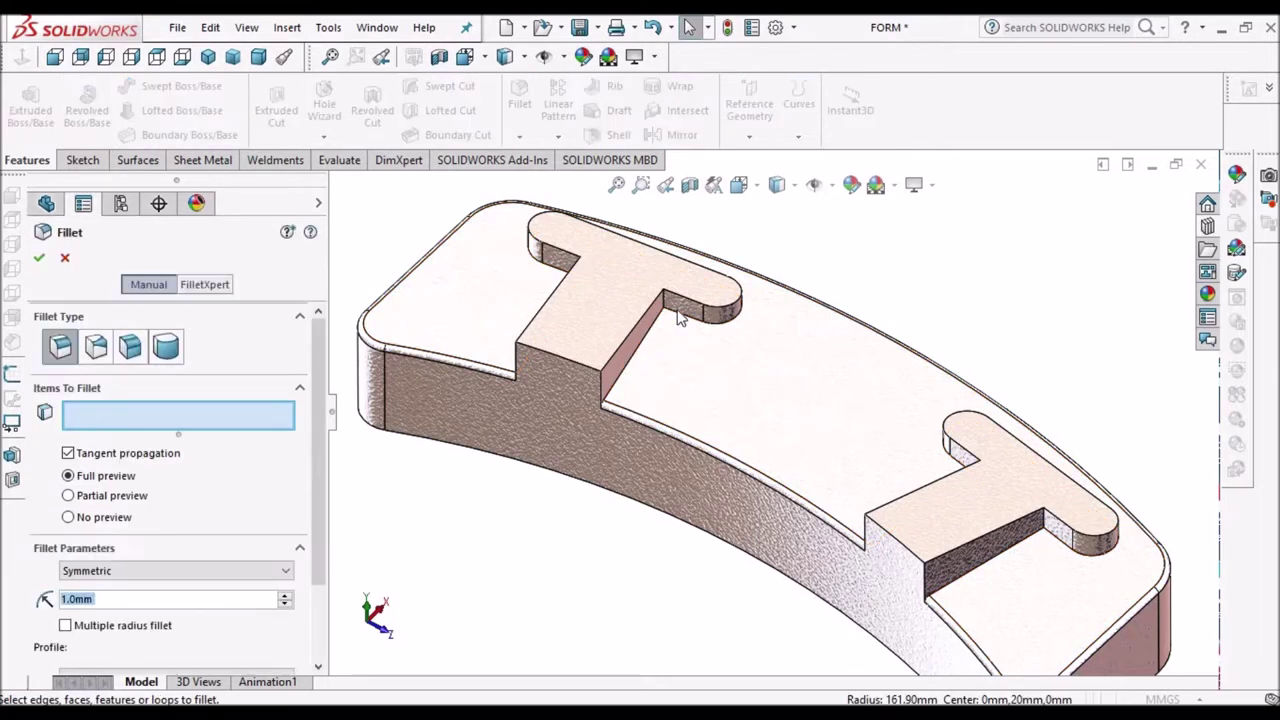
pyautogui.scroll(-2, 678, 315)
pyautogui.click(668, 310)
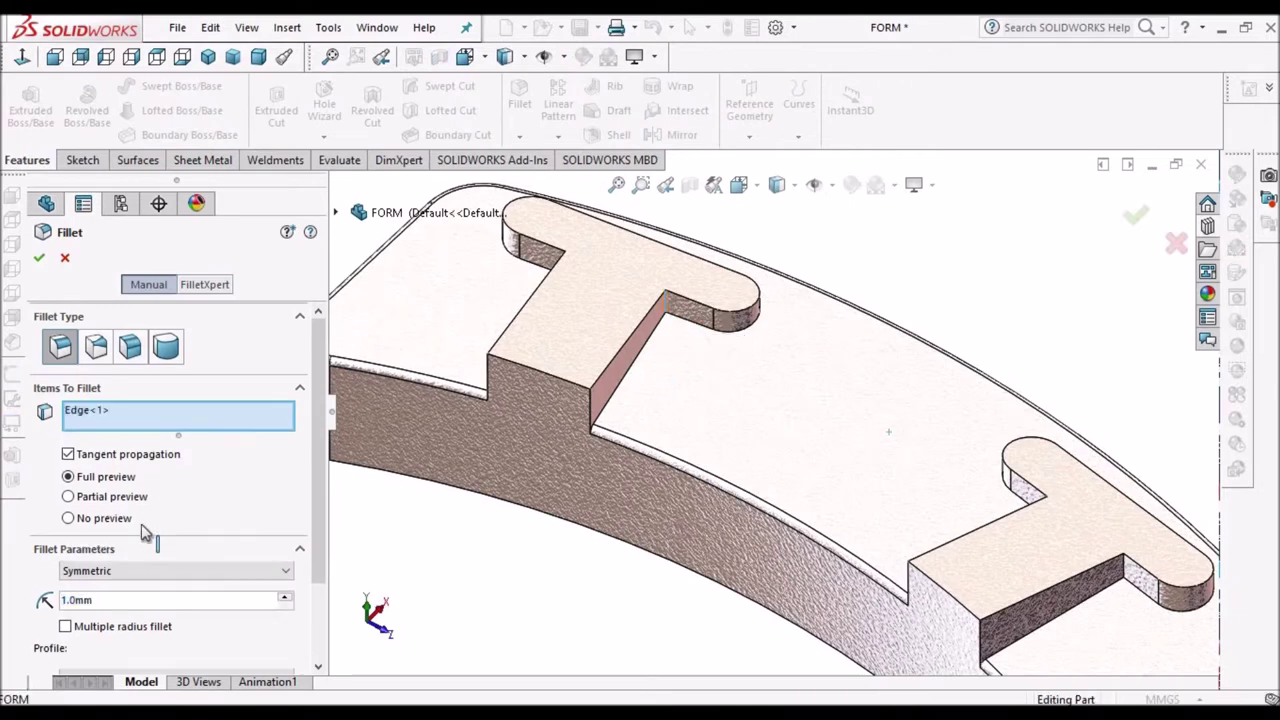
pyautogui.write('2')
pyautogui.press('Return')
pyautogui.scroll(-3, 1115, 590)
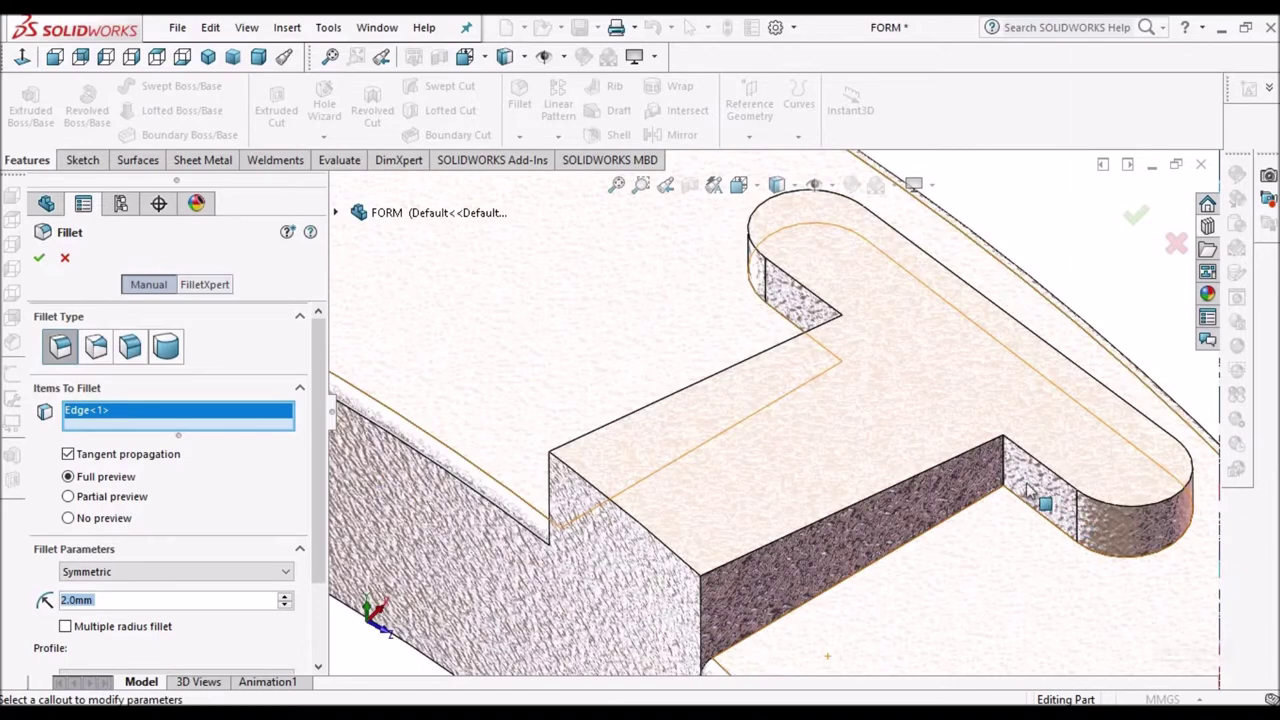
pyautogui.click(1003, 470)
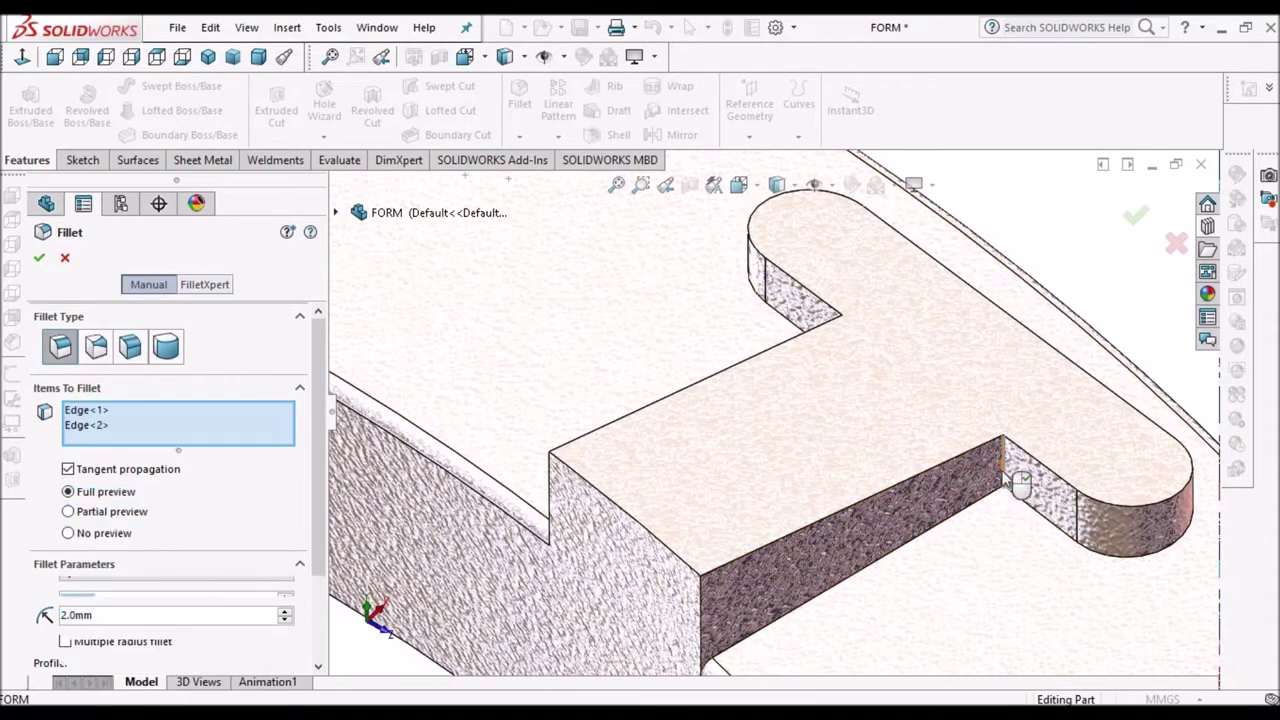
pyautogui.scroll(2, 900, 450)
pyautogui.write('12')
pyautogui.scroll(2, 877, 413)
pyautogui.moveTo(877, 413); pyautogui.dragTo(806, 487, button='middle')
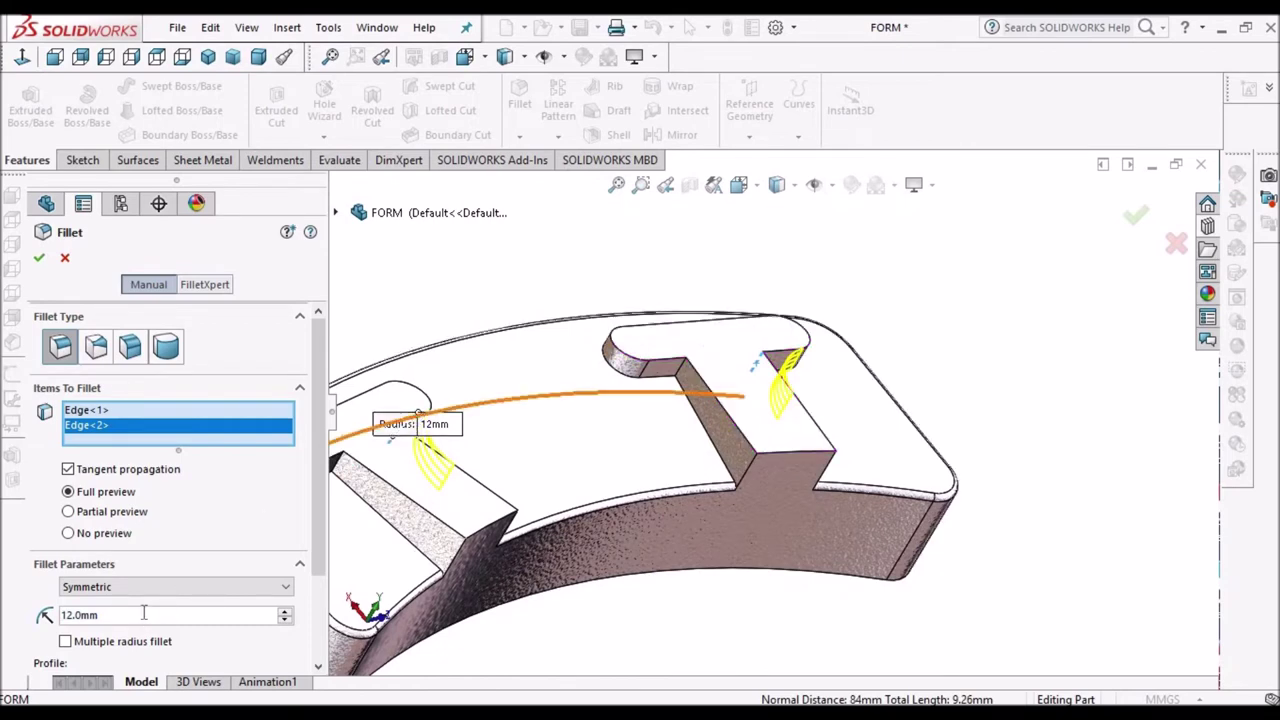
pyautogui.write('2')
pyautogui.press('Return')
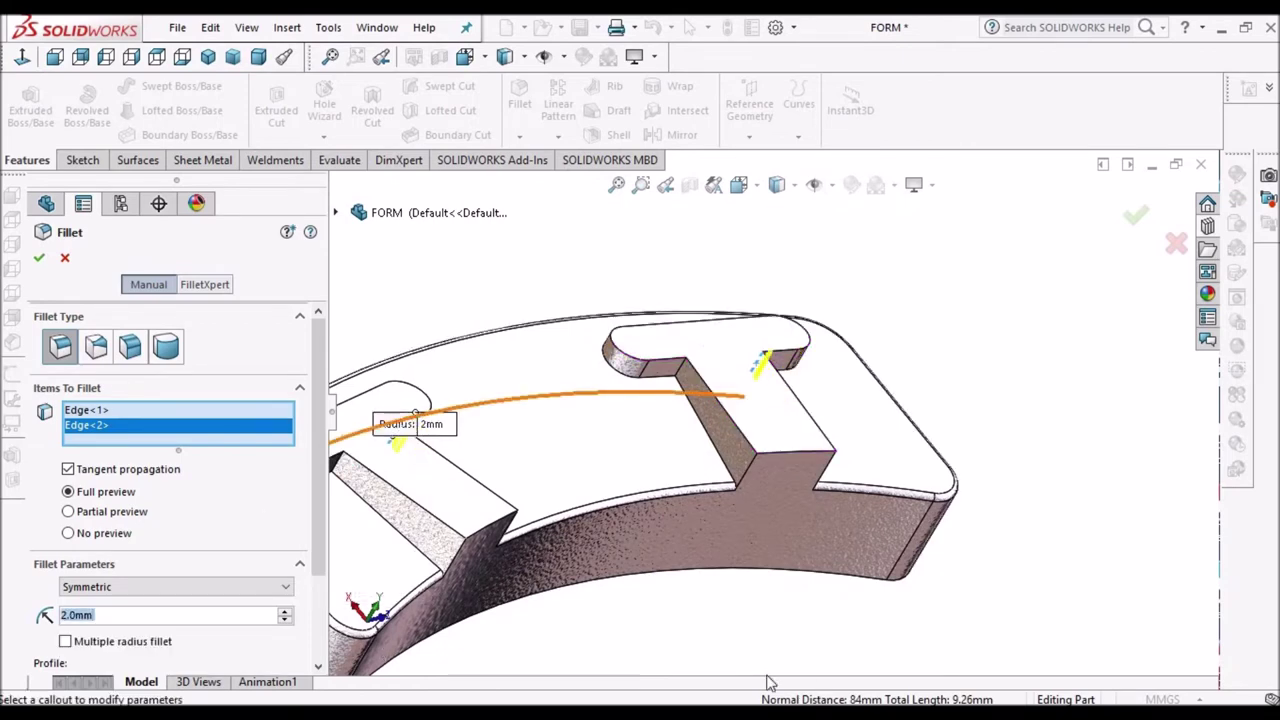
# - Add the remaining vertical inside corner of each boss to the 2 mm fillet and complete the feature
pyautogui.scroll(-3, 670, 360)
pyautogui.scroll(-3, 670, 358)
pyautogui.scroll(-2, 814, 325)
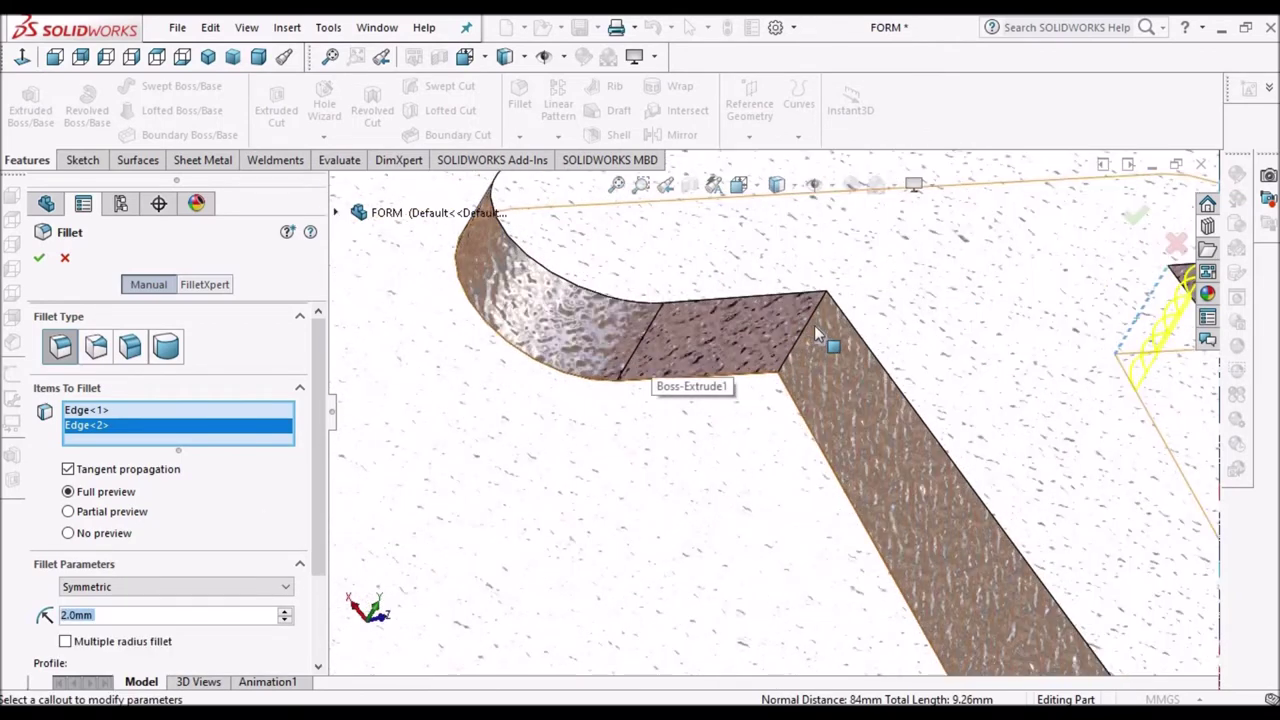
pyautogui.click(803, 436)
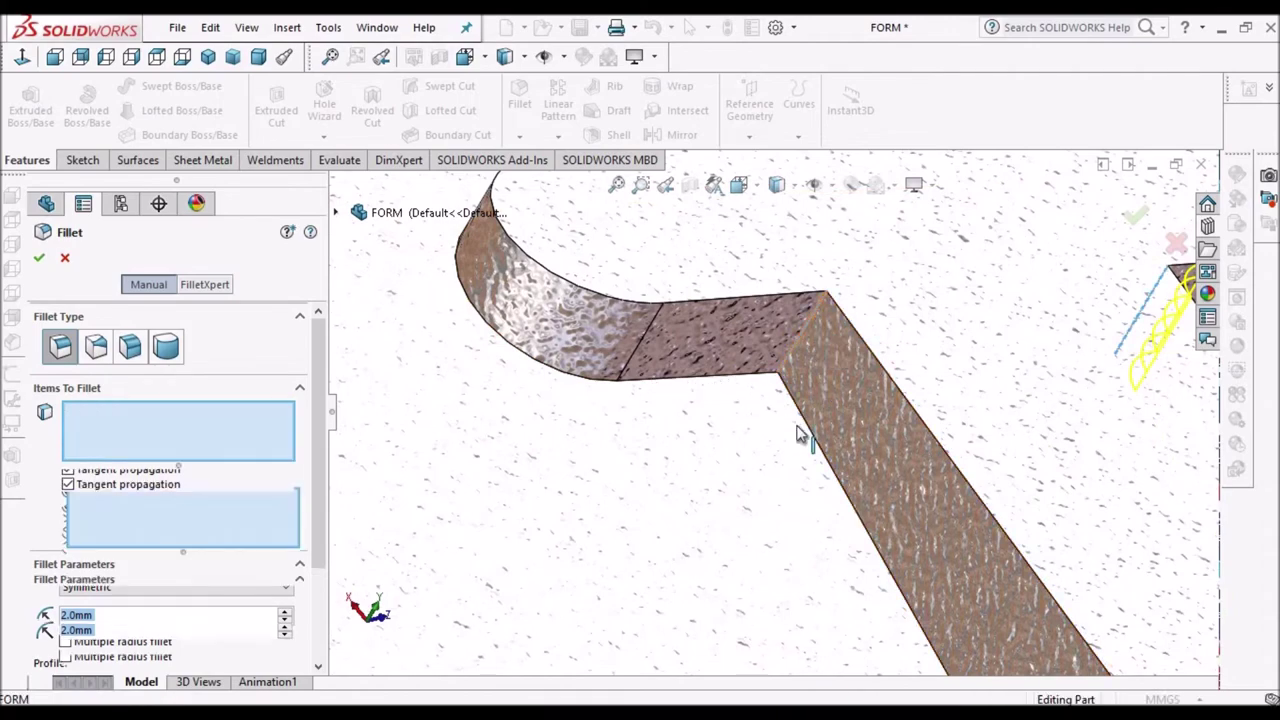
pyautogui.scroll(5, 798, 465)
pyautogui.scroll(4, 700, 475)
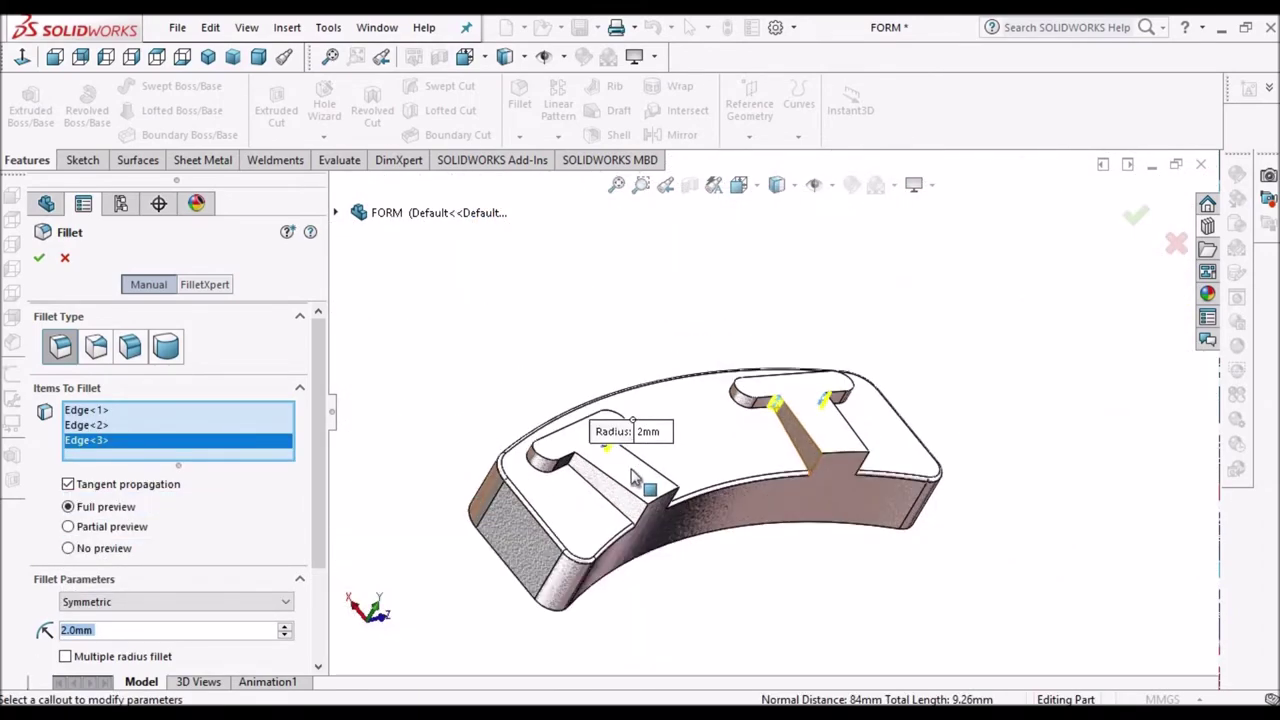
pyautogui.scroll(-6, 630, 445)
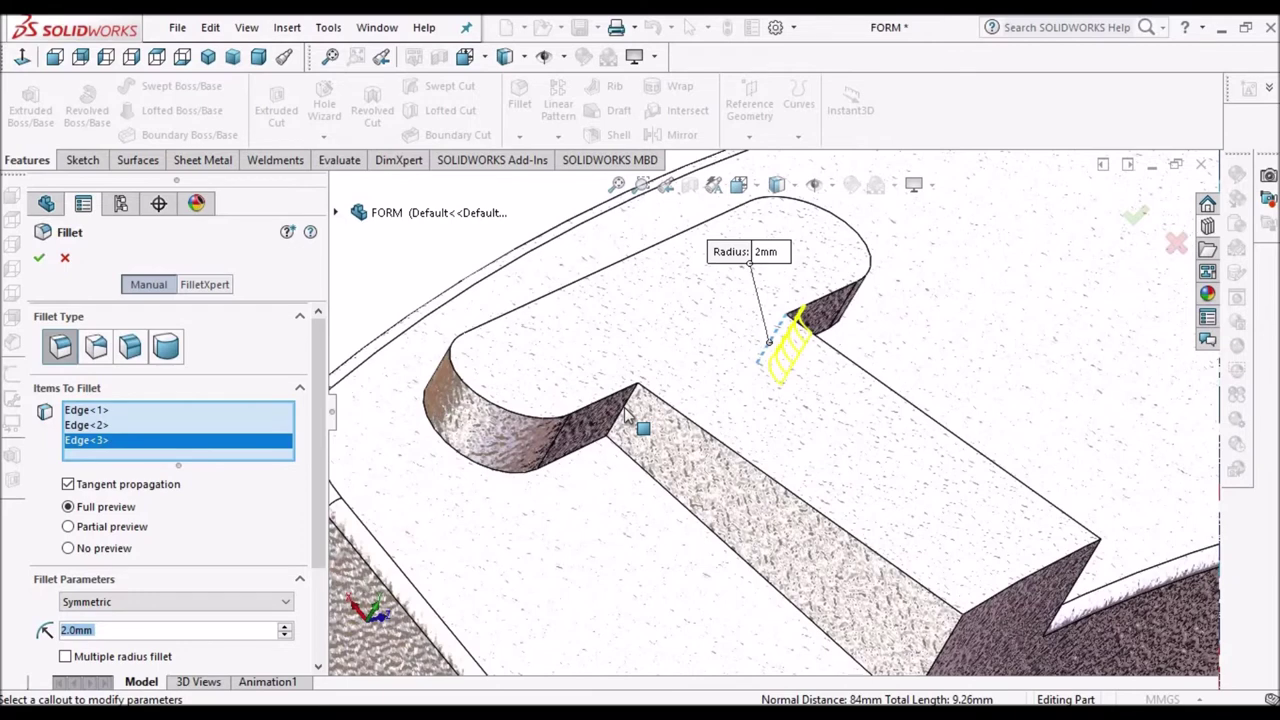
pyautogui.click(627, 418)
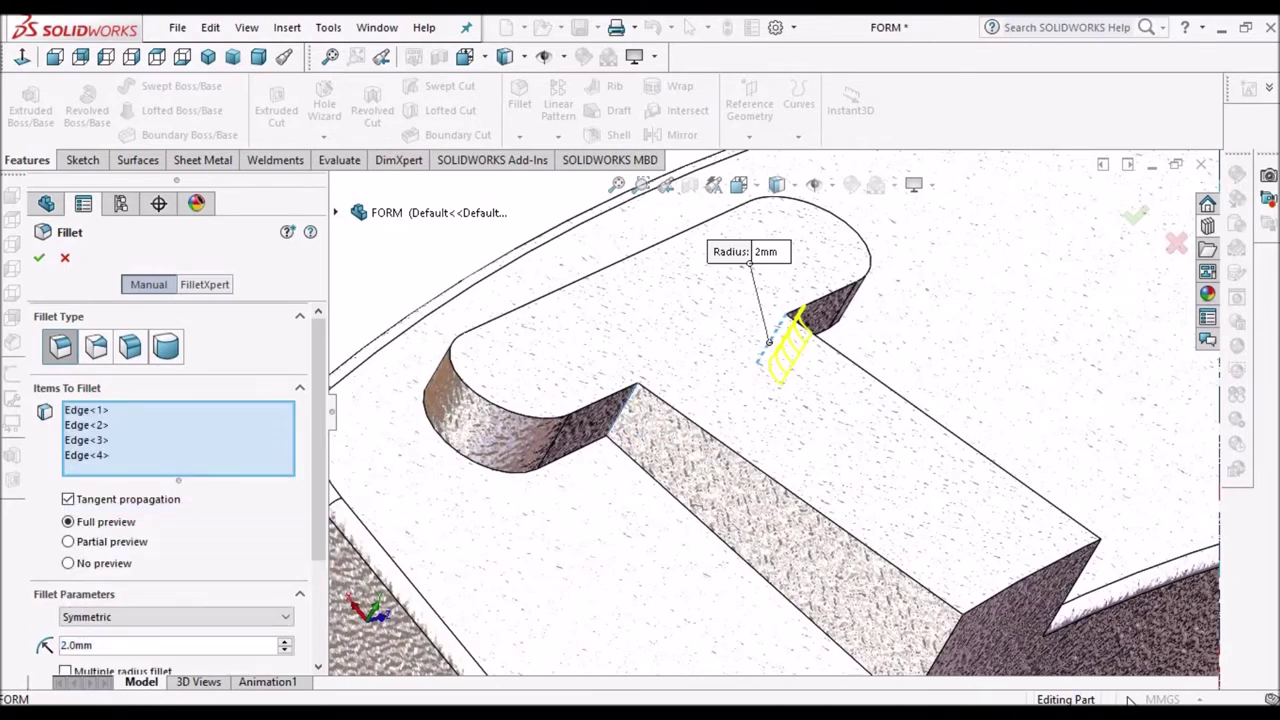
pyautogui.click(38, 258)
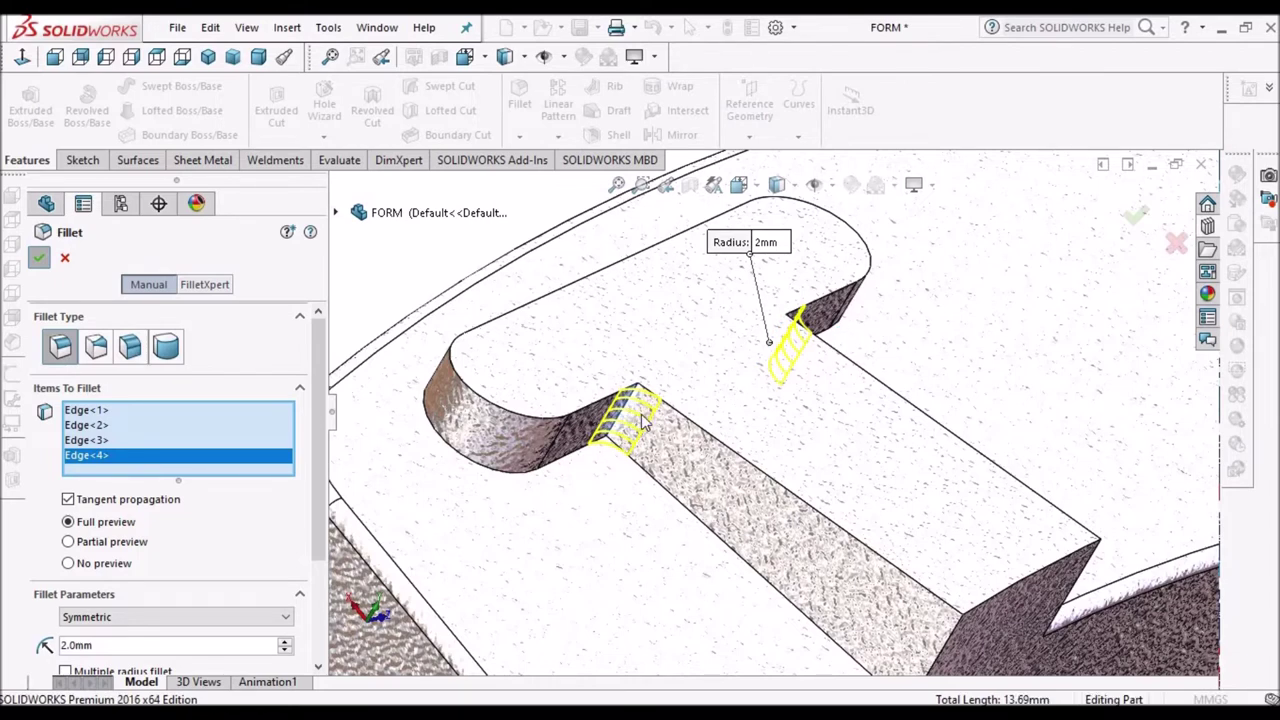
pyautogui.press('Return')
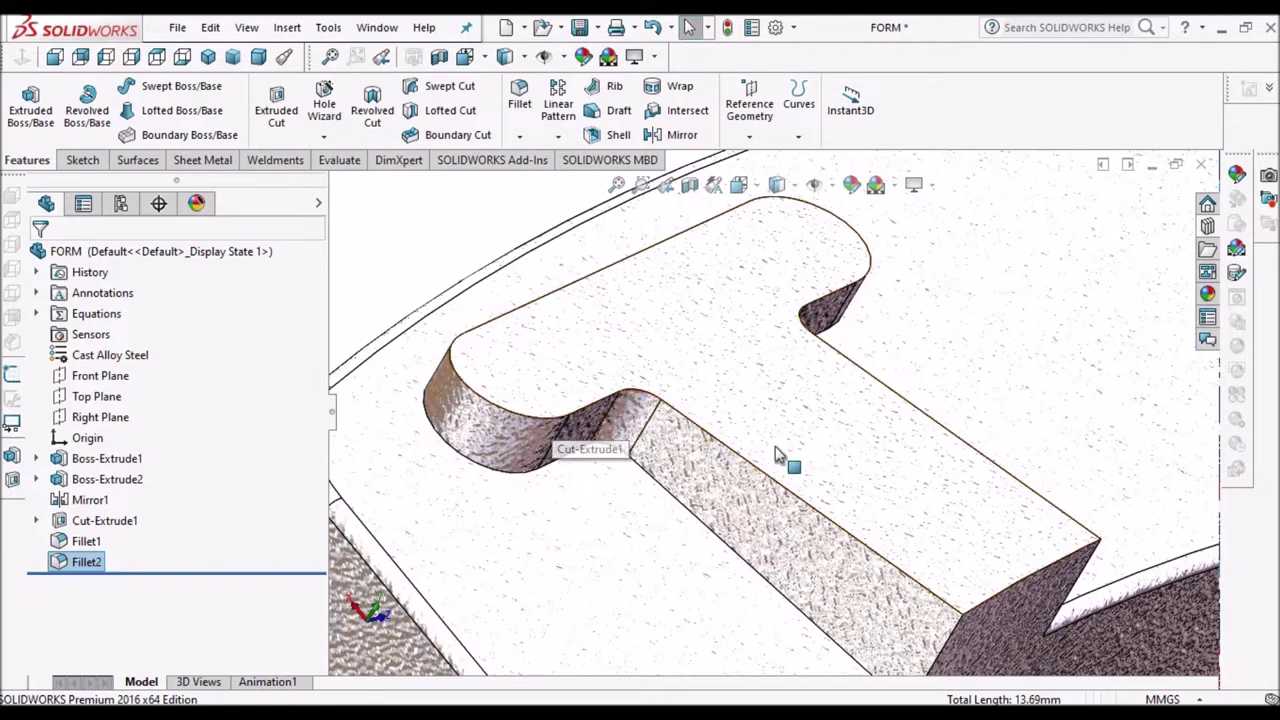
# - Fillet the top perimeter edges of both bosses with a symmetric 2 mm radius and tangent propagation
pyautogui.click(522, 103)
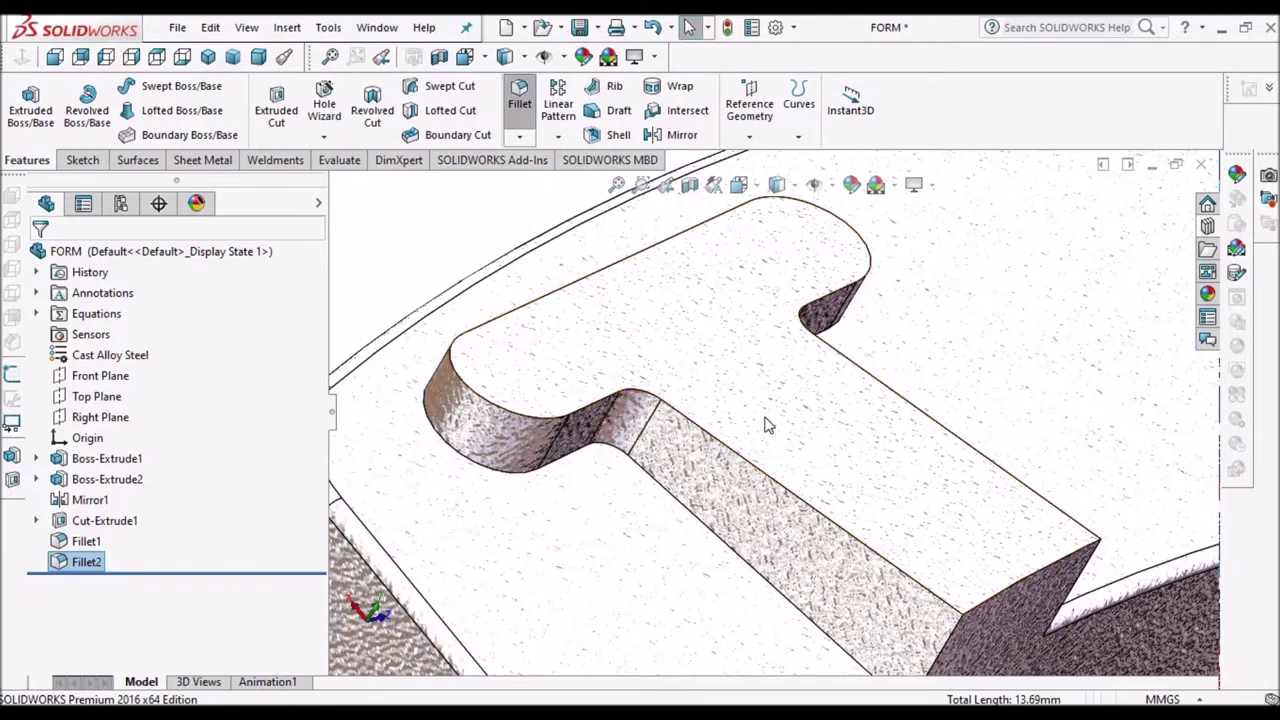
pyautogui.click(765, 480)
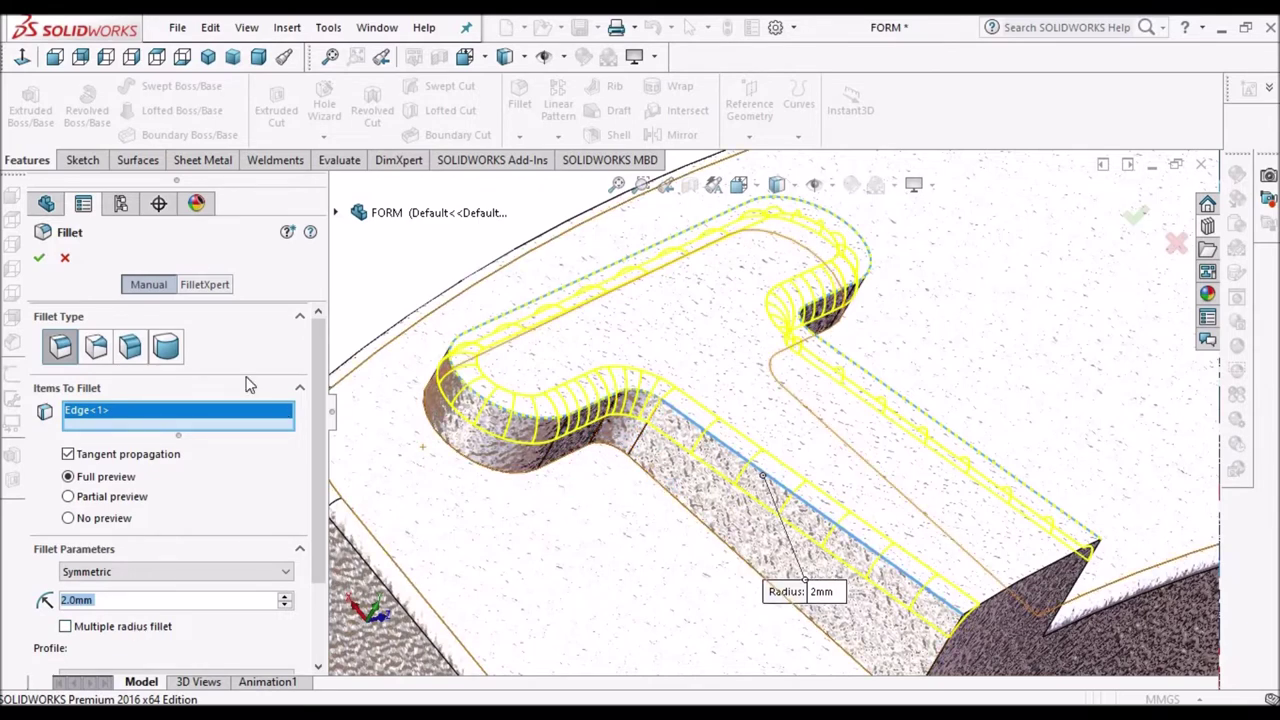
pyautogui.scroll(3, 629, 475)
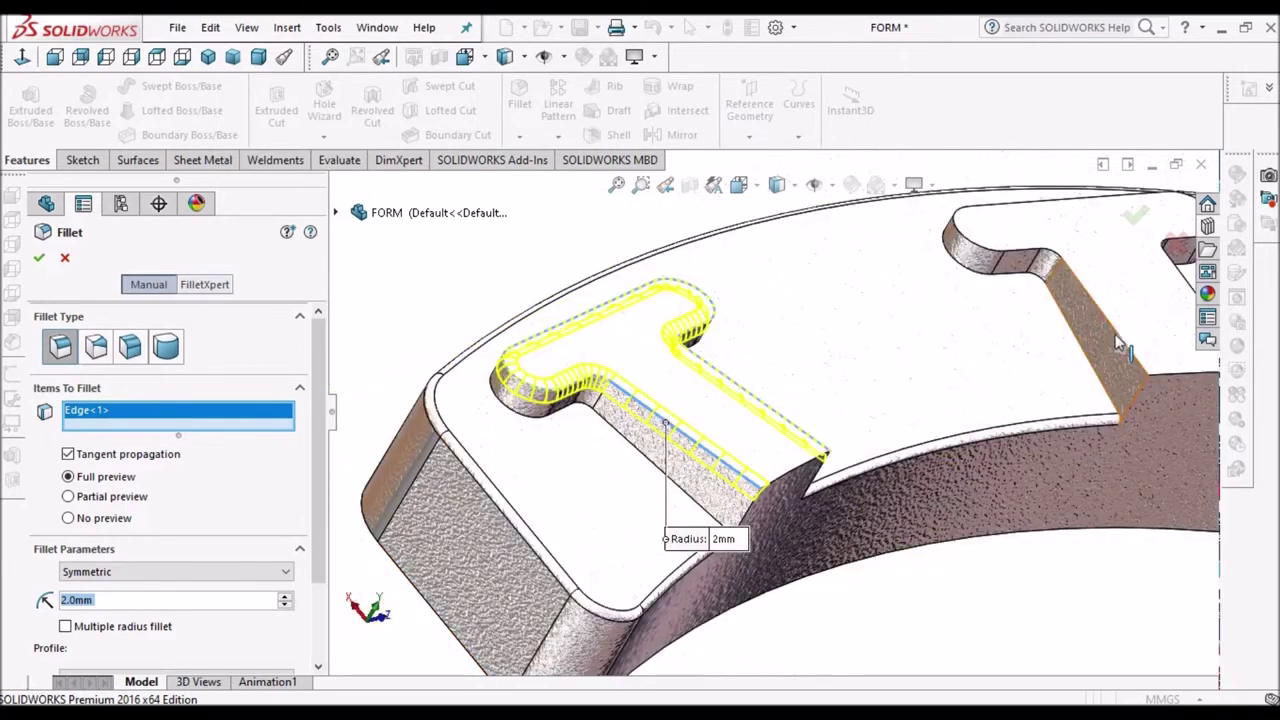
pyautogui.click(1122, 342)
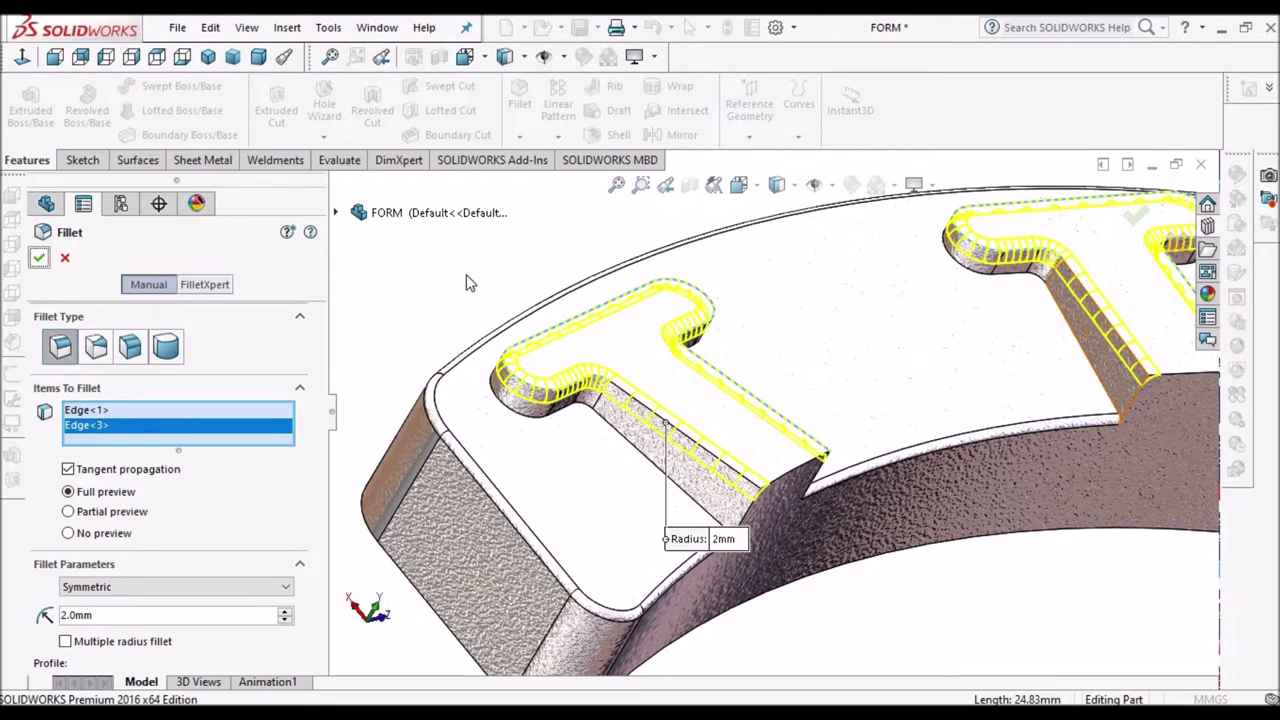
pyautogui.press('Return')
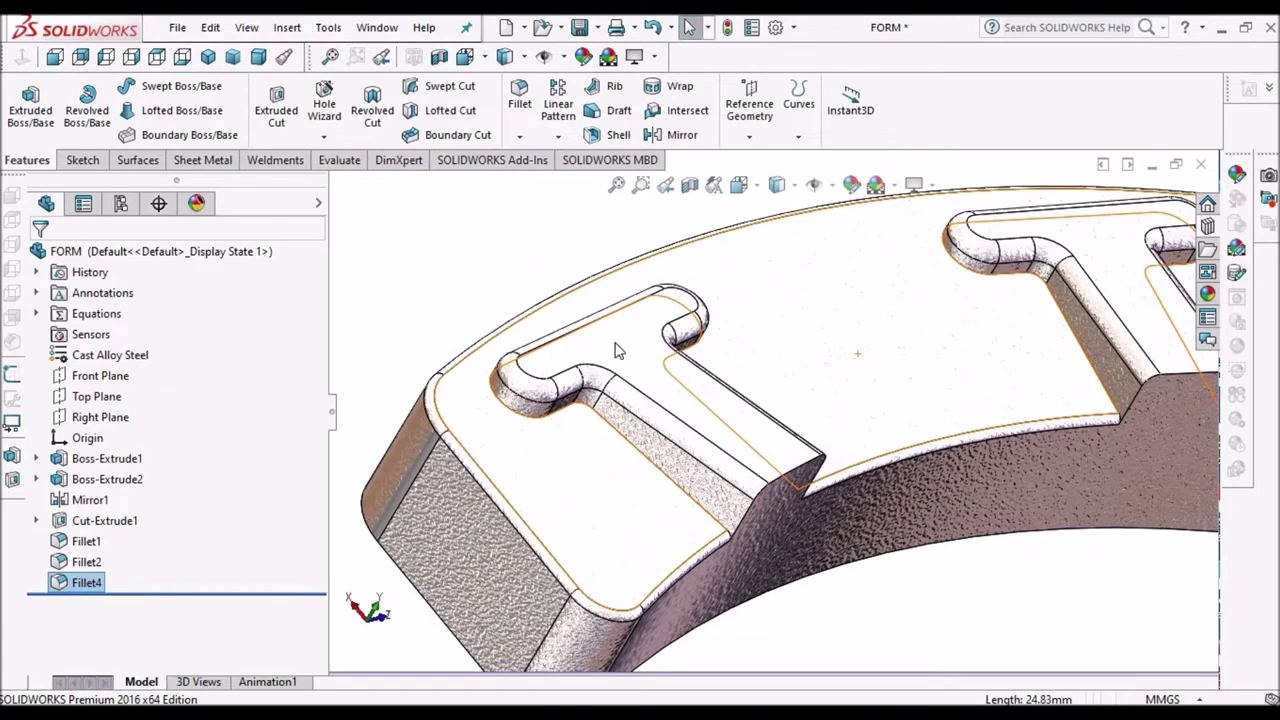
pyautogui.press('Escape')
# - Start a symmetric 1 mm fillet with tangent propagation along the bottom edge of one boss, where it meets the base
pyautogui.scroll(-3, 755, 490)
pyautogui.scroll(-2, 768, 465)
pyautogui.scroll(8, 770, 450)
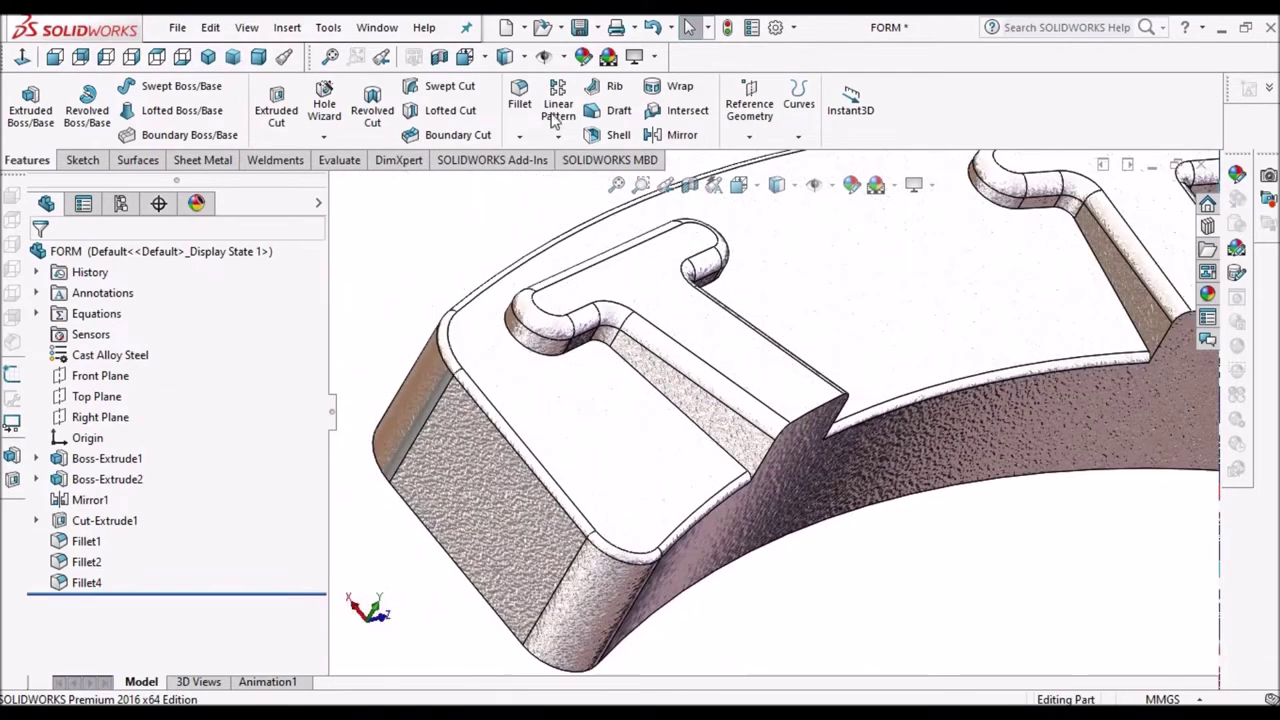
pyautogui.click(520, 95)
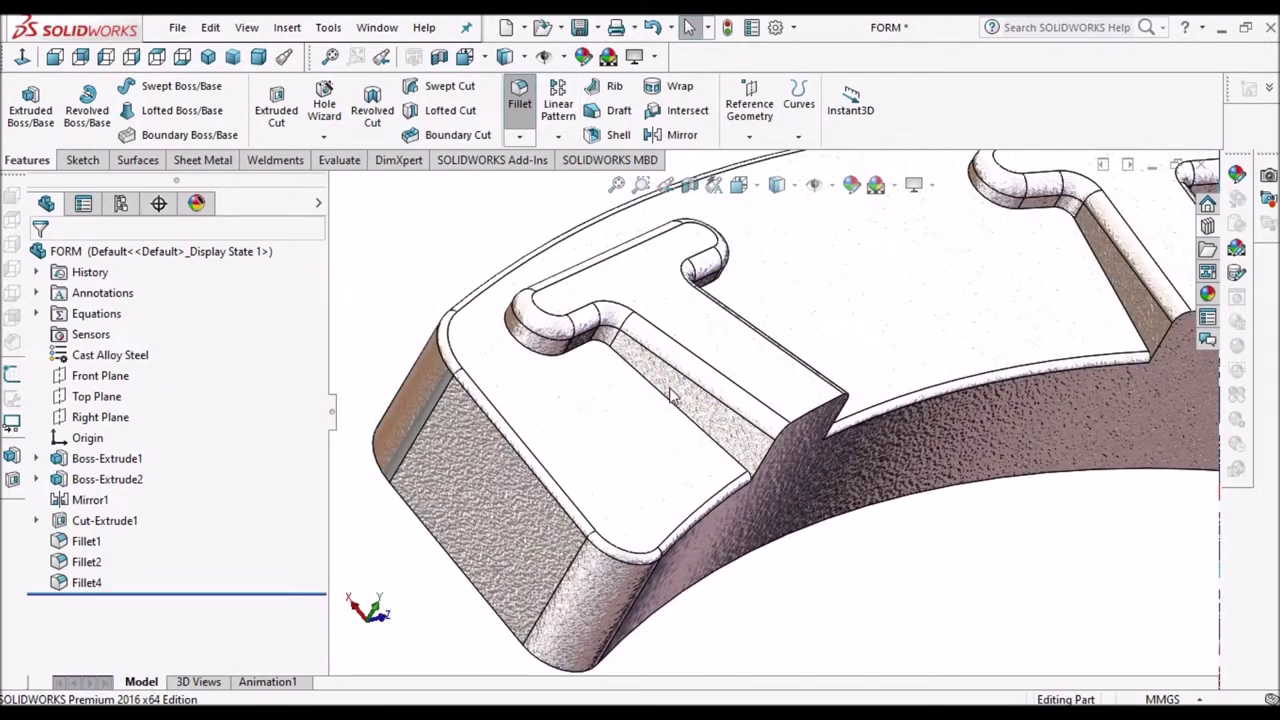
pyautogui.scroll(-2, 670, 402)
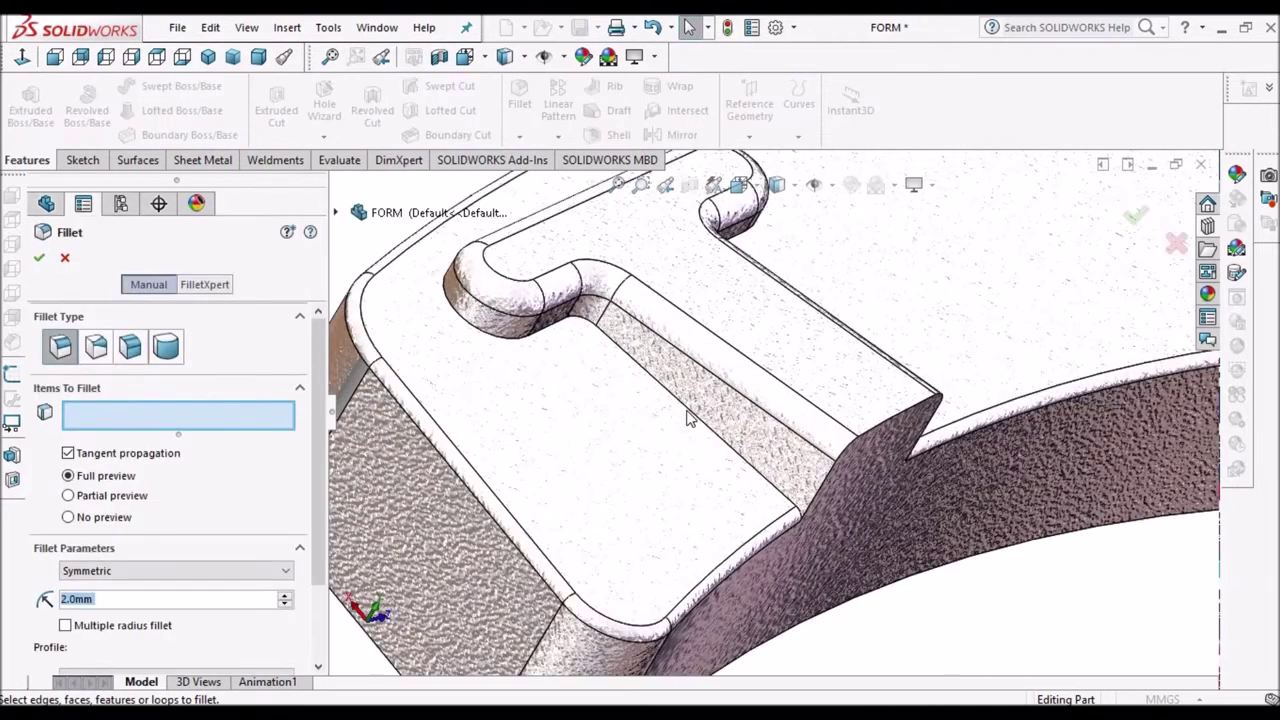
pyautogui.click(685, 410)
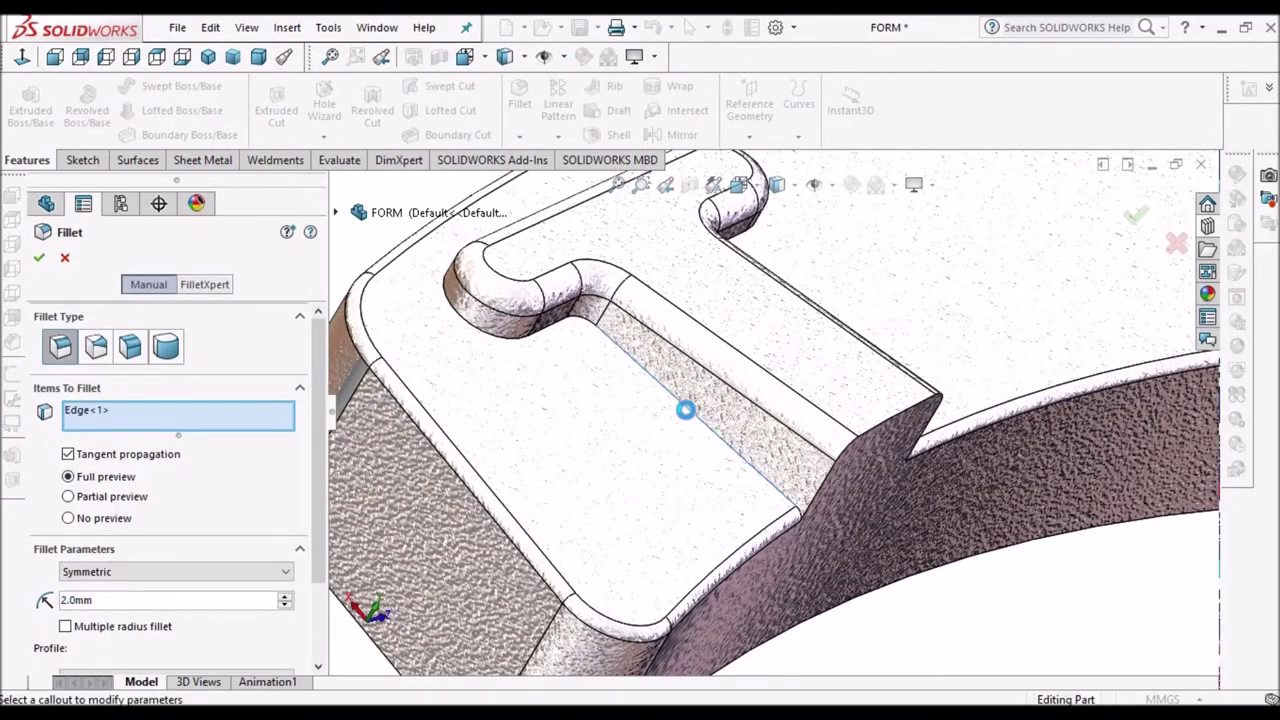
pyautogui.click(172, 598)
pyautogui.write('1')
pyautogui.press('Return')
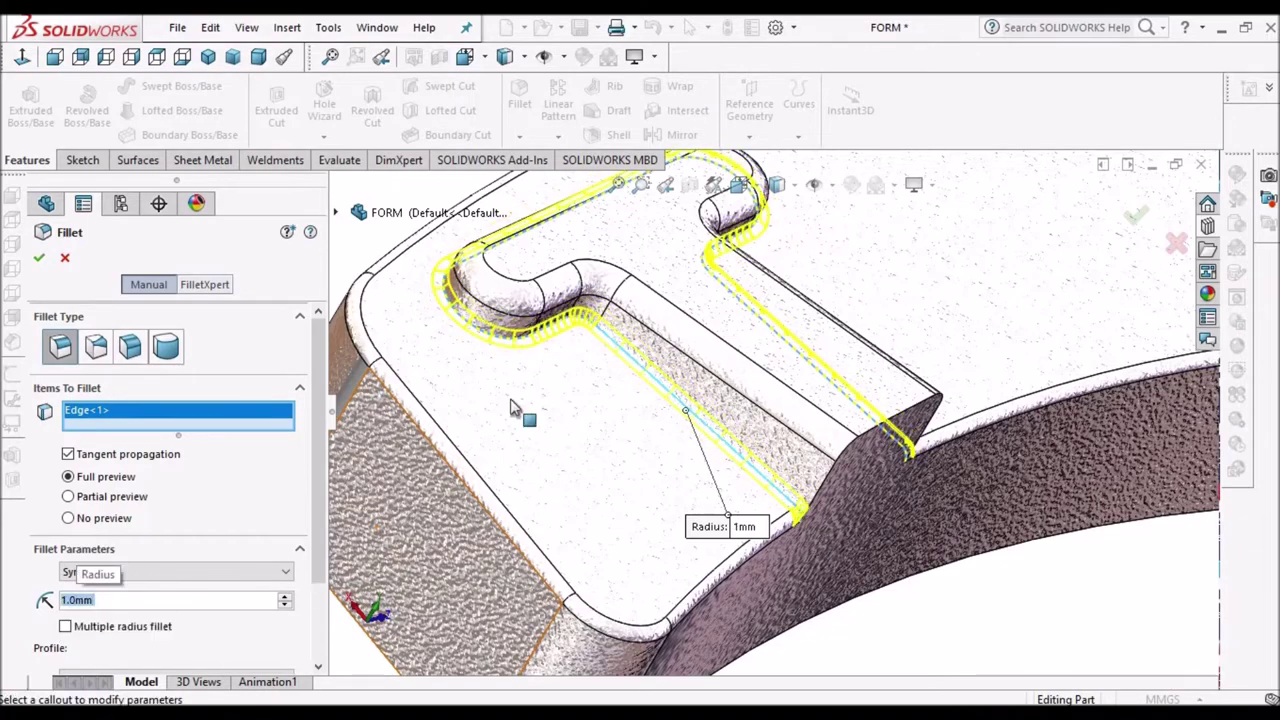
# - Examine the 1 mm fillet preview around the boss's bottom edge from several angles
pyautogui.moveTo(814, 286); pyautogui.dragTo(755, 285, button='middle')
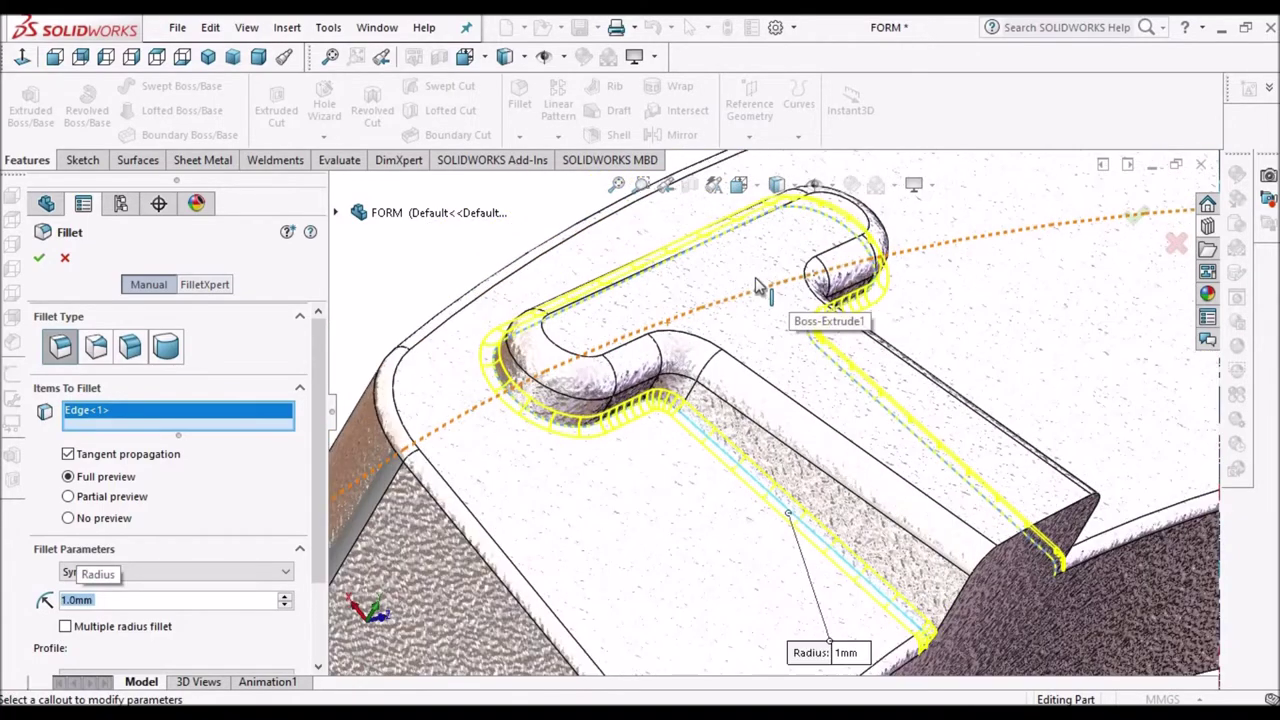
pyautogui.scroll(-10, 757, 285)
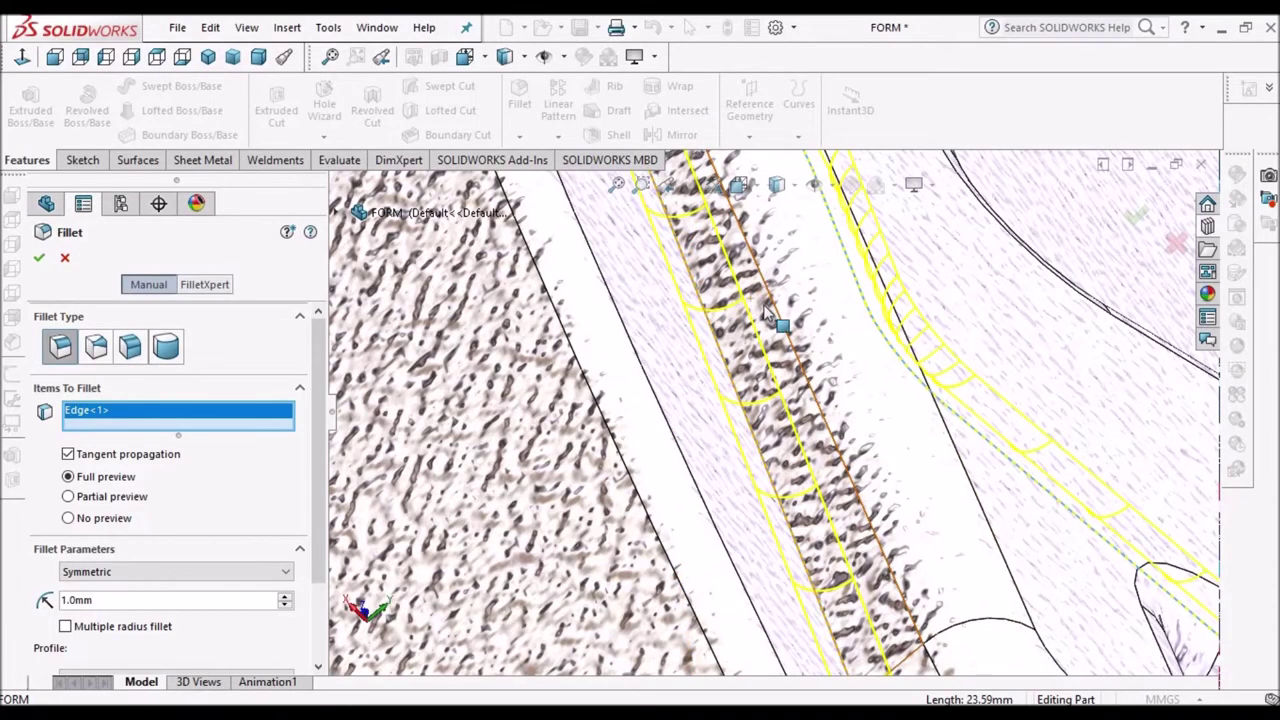
pyautogui.scroll(5, 770, 318)
pyautogui.moveTo(837, 343); pyautogui.dragTo(749, 371, button='middle')
pyautogui.scroll(-3, 714, 357)
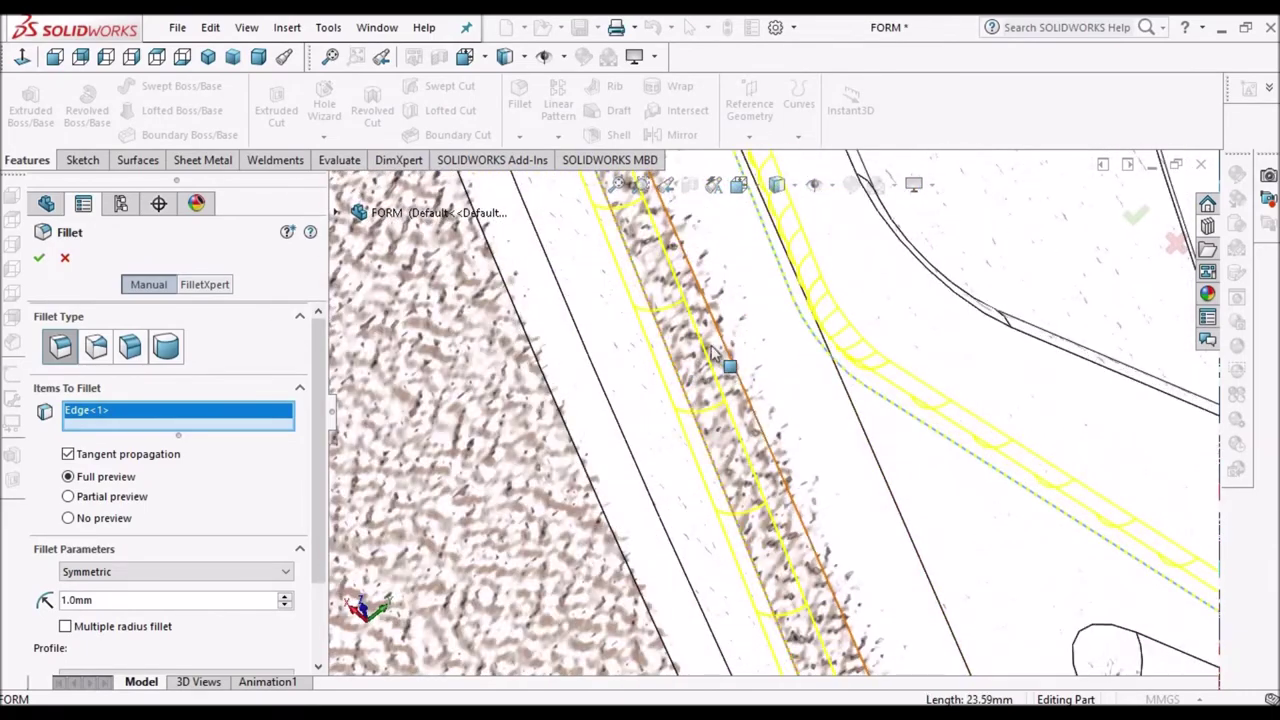
pyautogui.scroll(3, 823, 400)
pyautogui.moveTo(823, 400); pyautogui.dragTo(762, 470, button='middle')
pyautogui.scroll(-4, 762, 470)
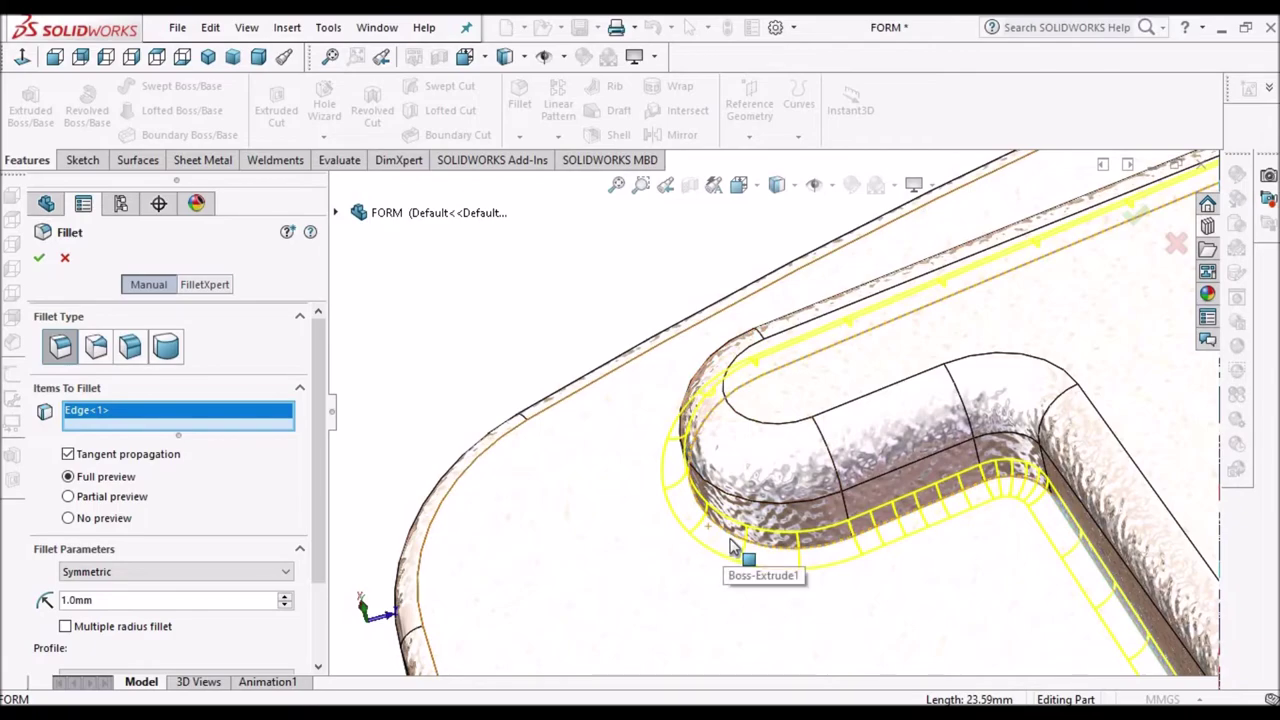
pyautogui.scroll(4, 731, 540)
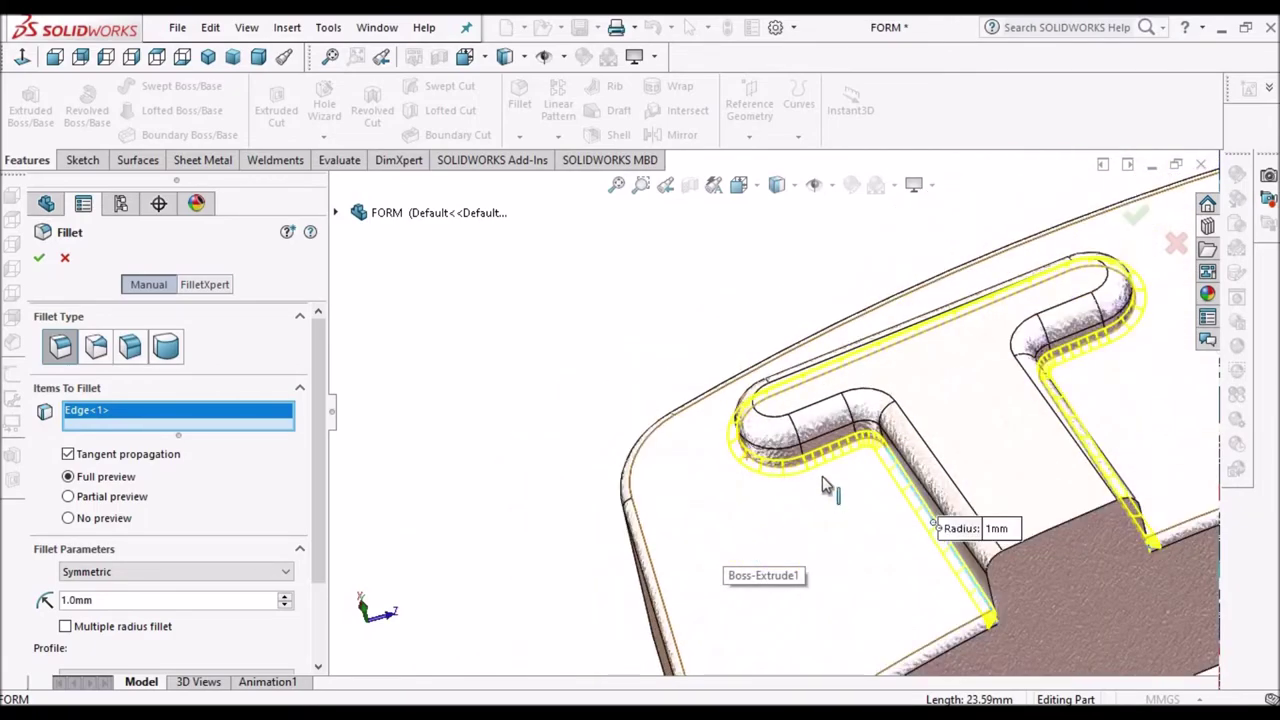
pyautogui.scroll(-2, 822, 476)
pyautogui.moveTo(817, 442); pyautogui.dragTo(920, 452, button='middle')
pyautogui.scroll(6, 920, 452)
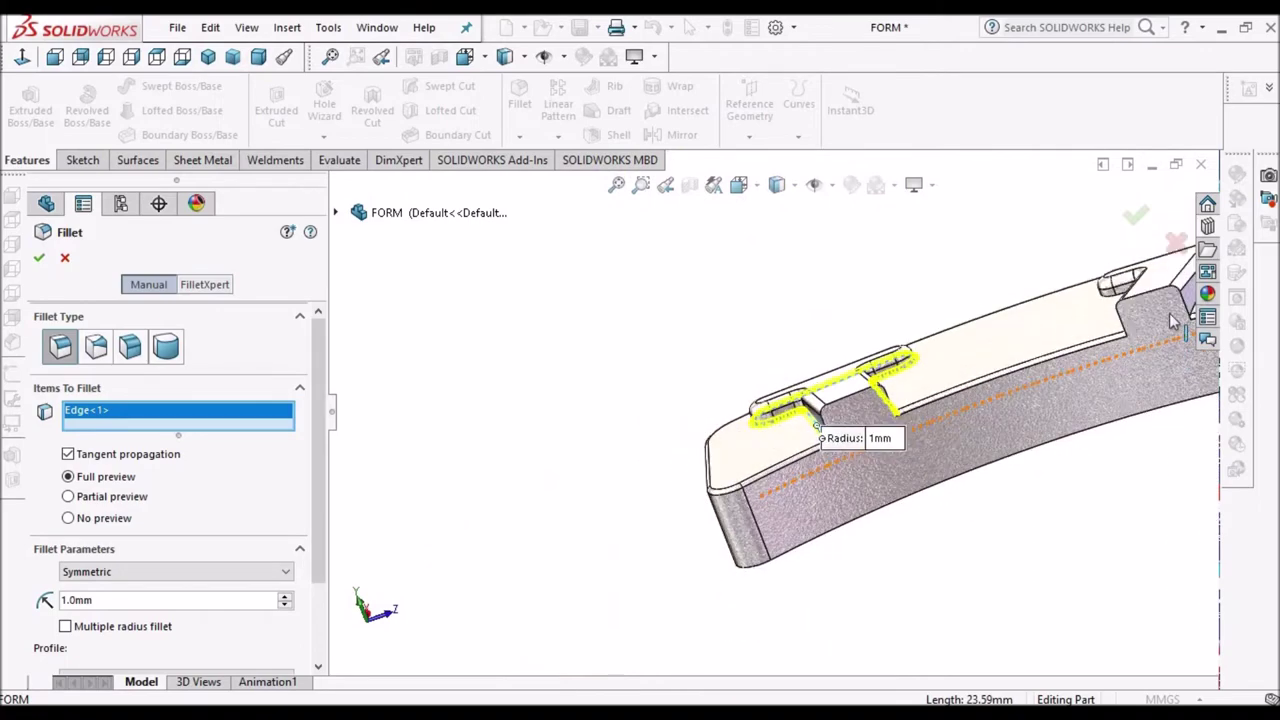
# - Add the other boss's bottom edge to the 1 mm fillet and complete the feature
pyautogui.scroll(-2, 1174, 318)
pyautogui.moveTo(999, 325); pyautogui.dragTo(914, 304, button='middle')
pyautogui.scroll(-5, 914, 304)
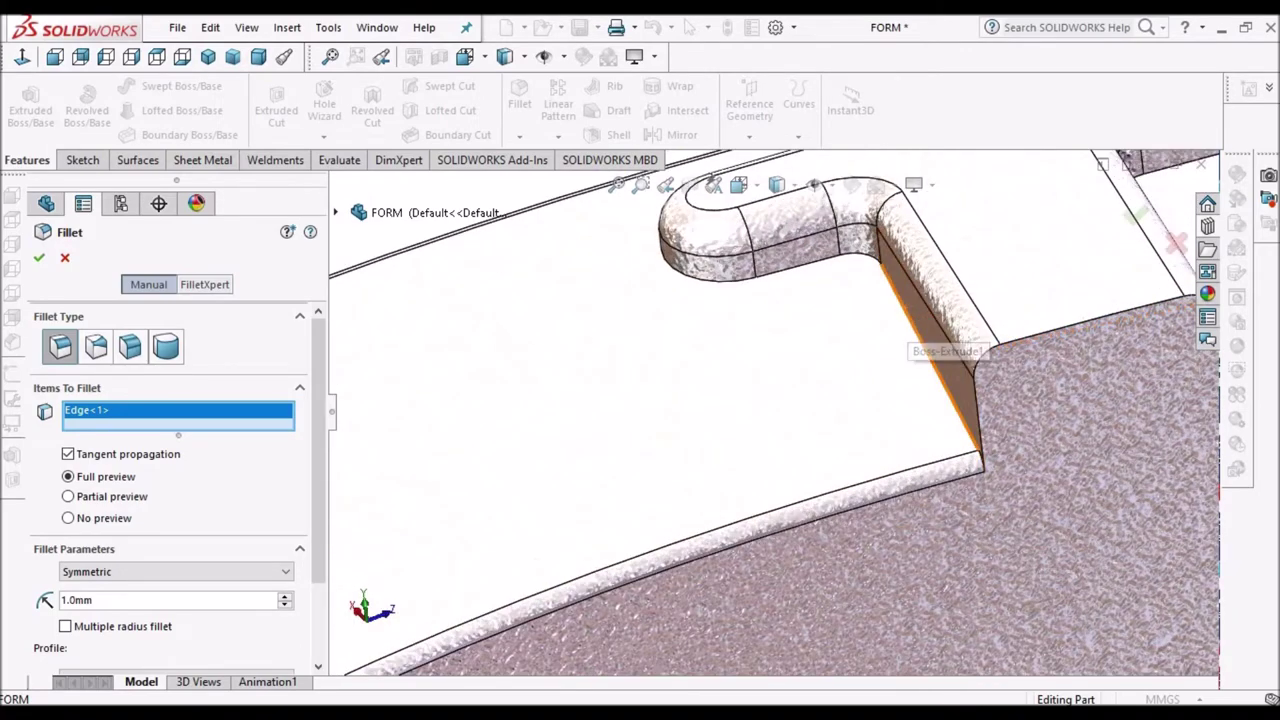
pyautogui.click(911, 320)
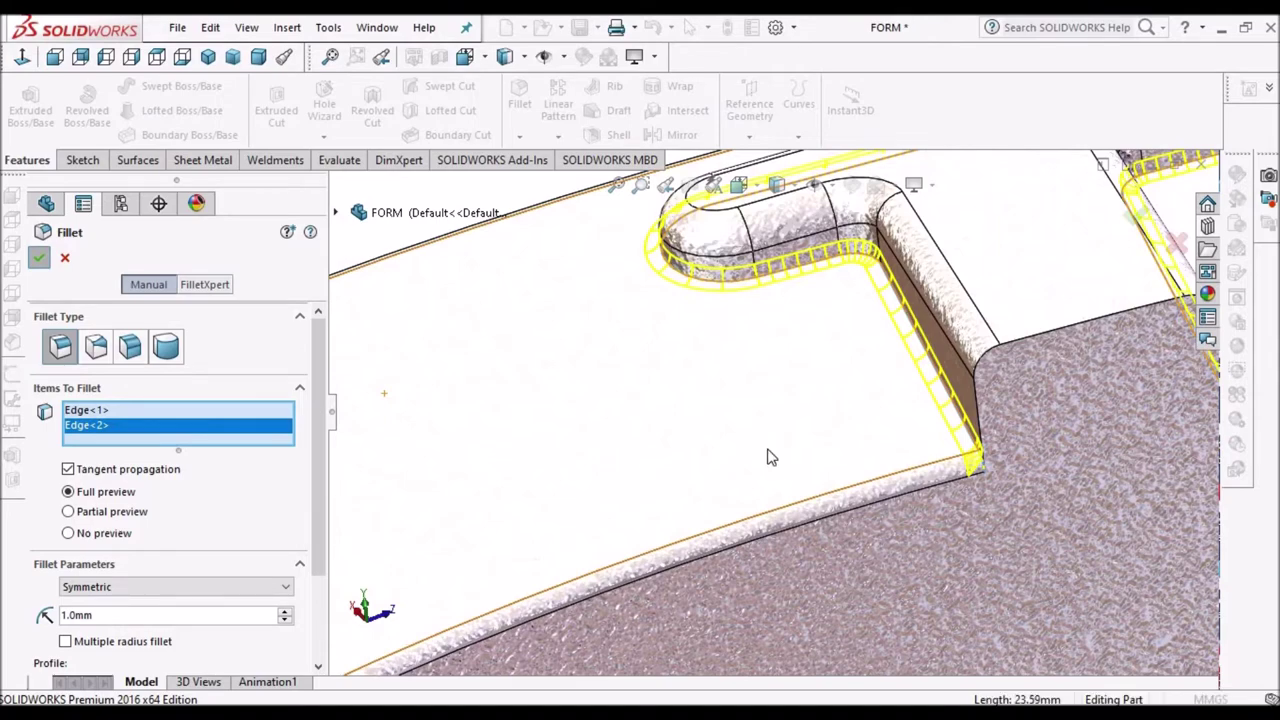
pyautogui.press('Return')
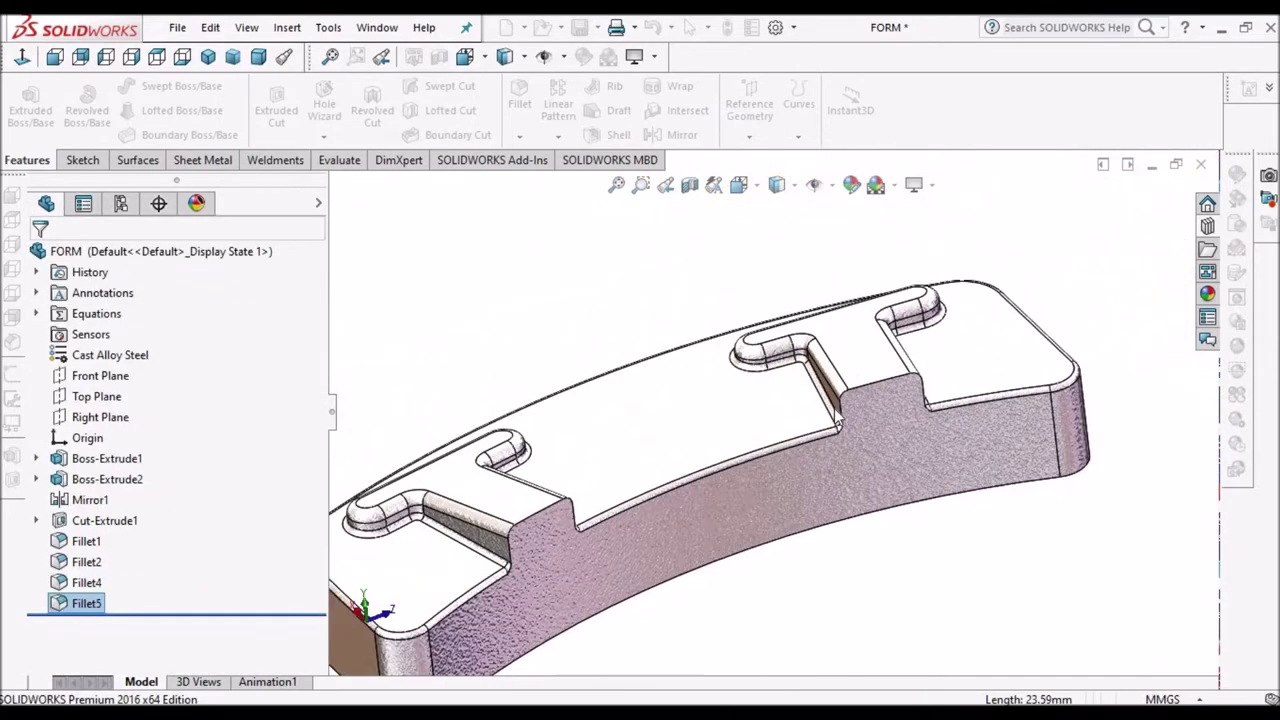
# - Inspect the finished fillets around the boss and its junction with the base up close
pyautogui.scroll(1, 838, 420)
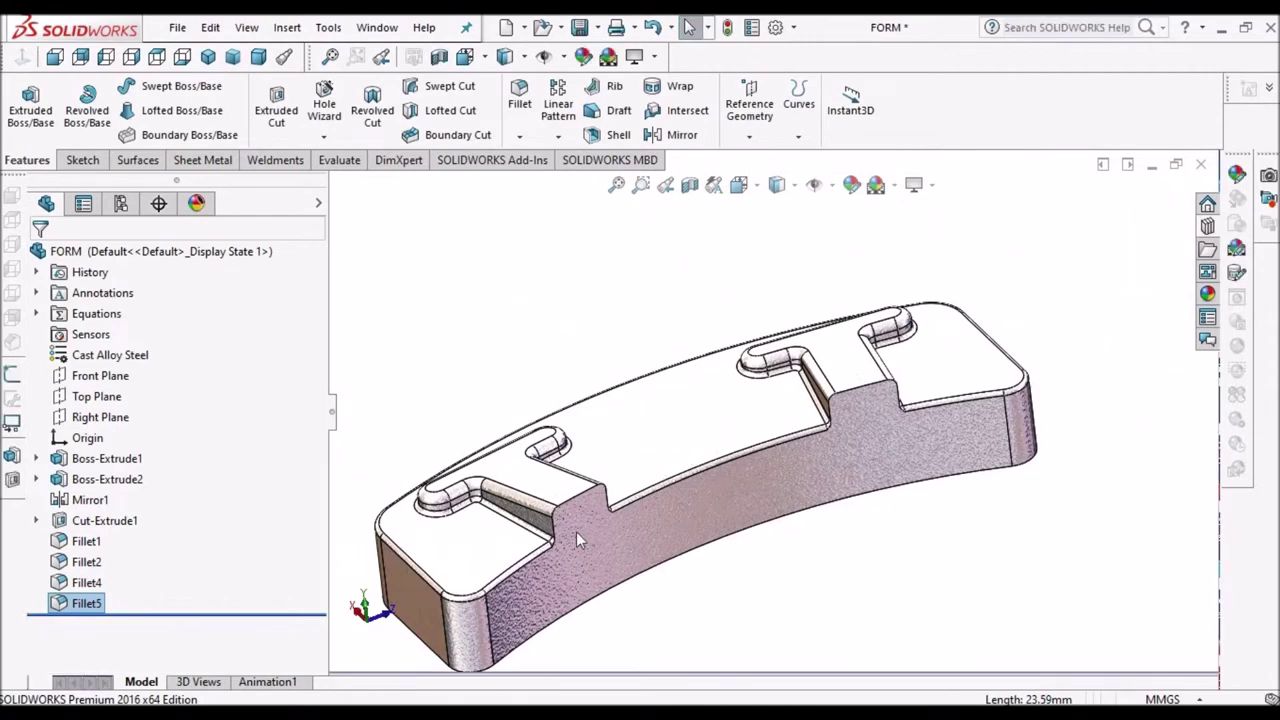
pyautogui.moveTo(576, 531); pyautogui.dragTo(857, 394, button='middle')
pyautogui.scroll(-4, 857, 394)
pyautogui.scroll(-5, 828, 508)
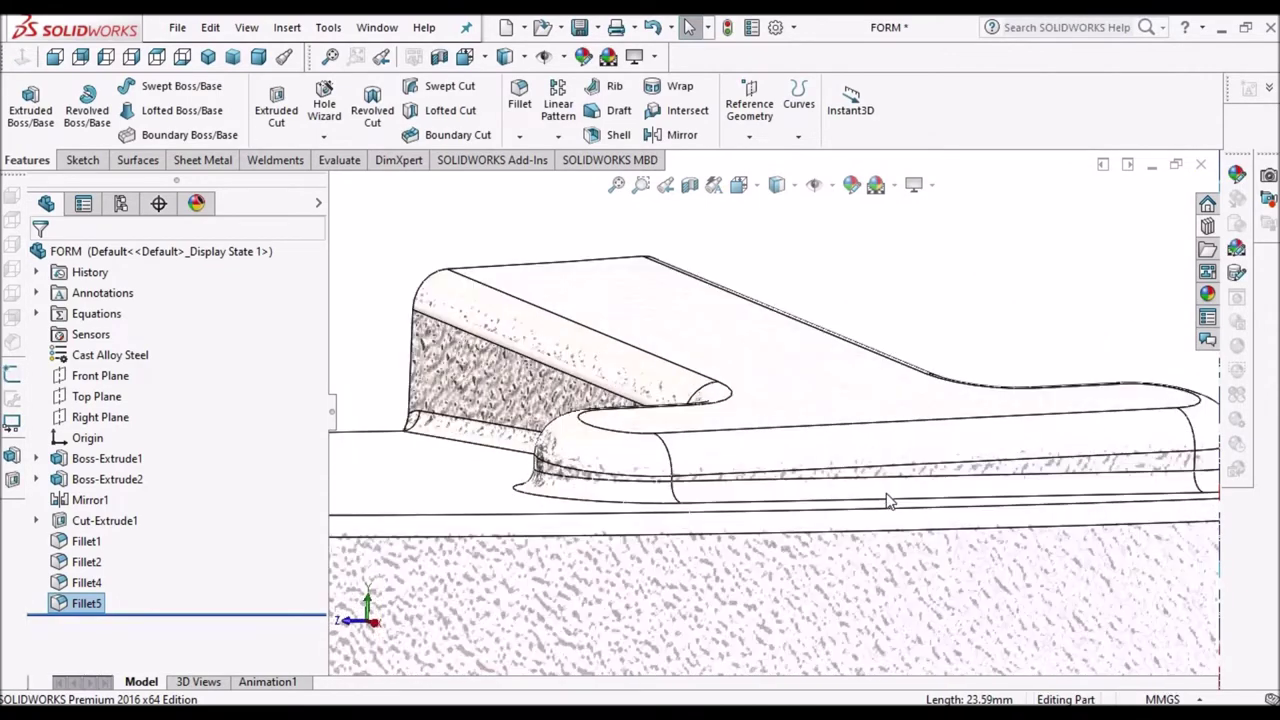
pyautogui.moveTo(760, 455); pyautogui.dragTo(694, 503, button='middle')
pyautogui.scroll(-2, 698, 500)
pyautogui.scroll(-4, 727, 444)
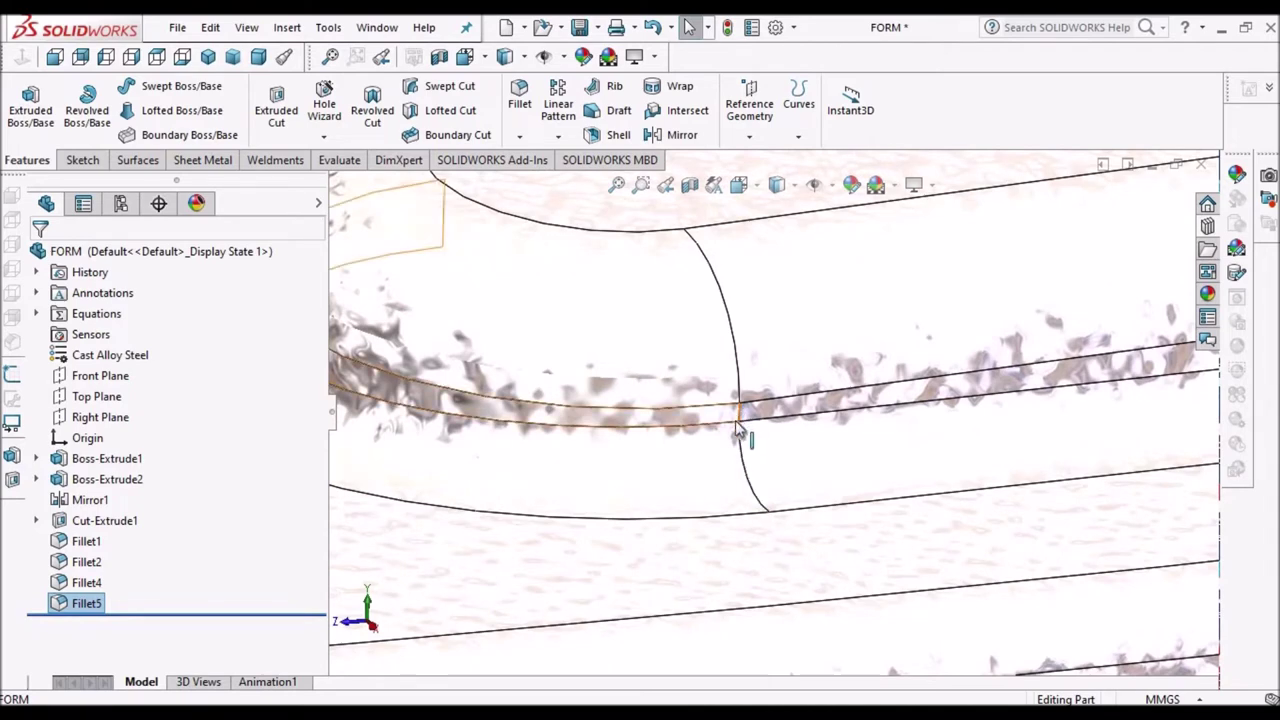
# - Start a sketch on the base's flat upper face between the two bosses and view it straight on
pyautogui.click(157, 57)
pyautogui.moveTo(814, 283); pyautogui.dragTo(798, 240, button='middle')
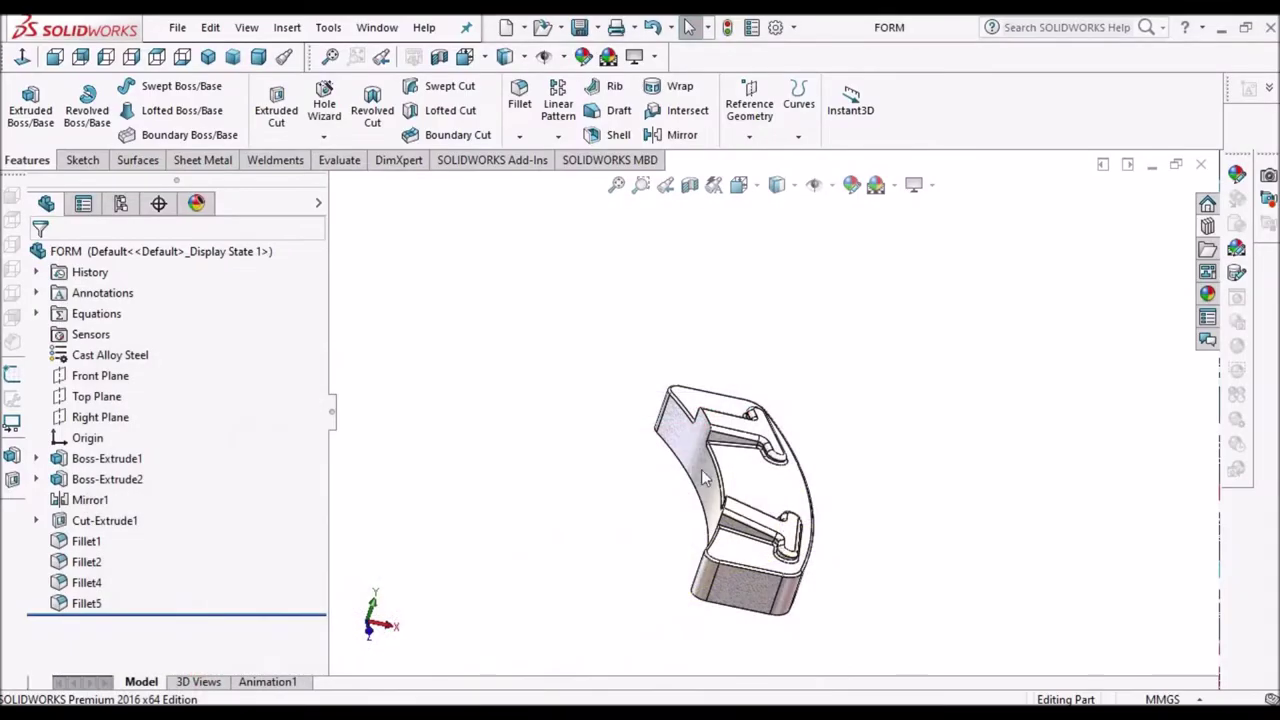
pyautogui.scroll(-5, 770, 465)
pyautogui.click(810, 465)
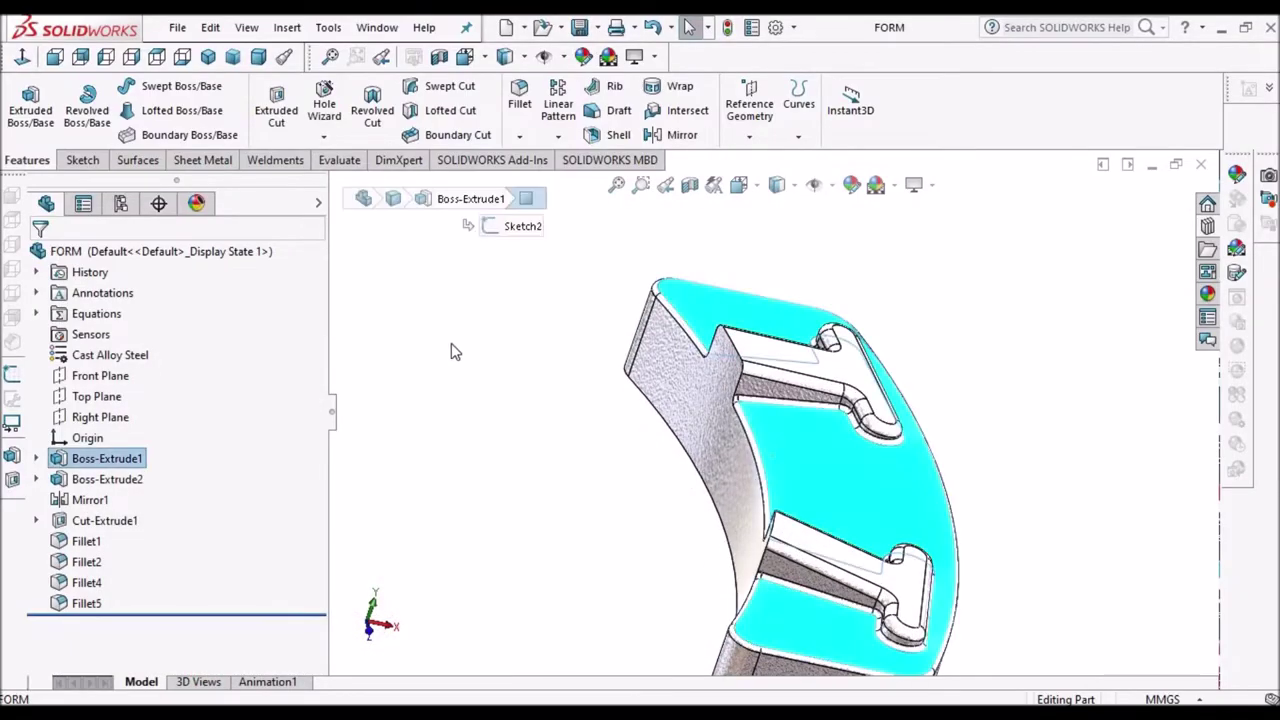
pyautogui.click(83, 160)
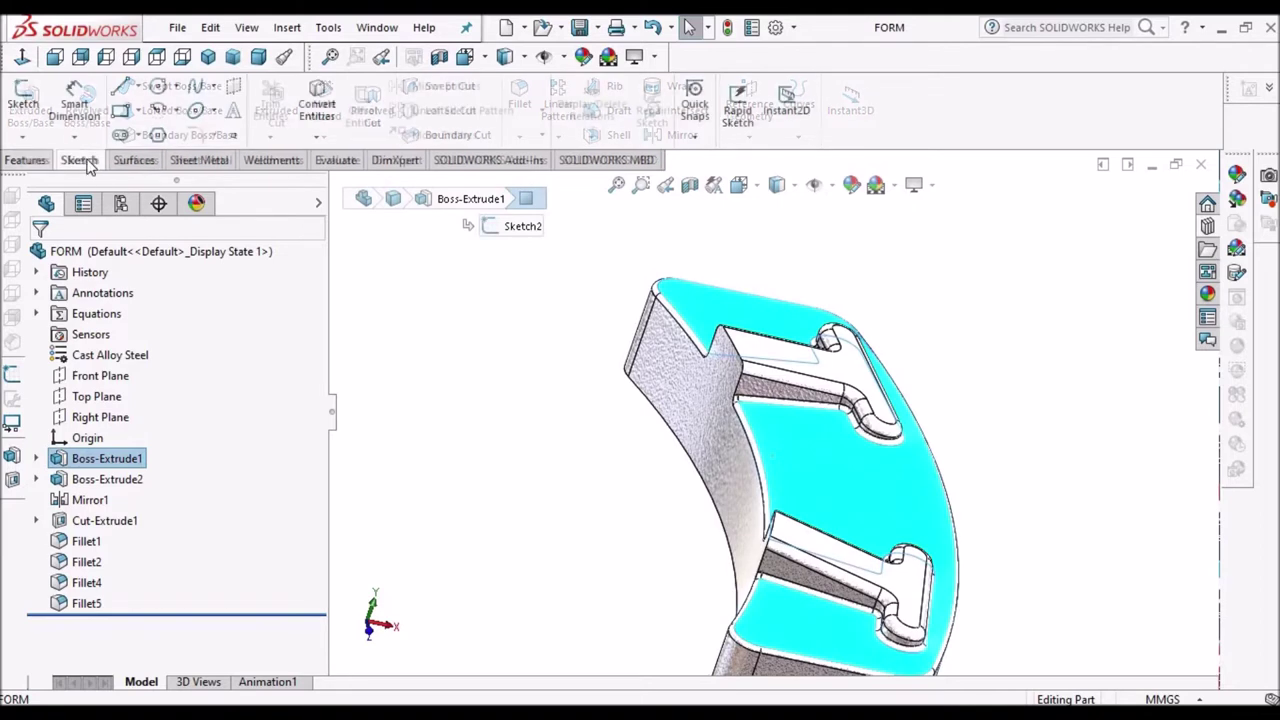
pyautogui.click(22, 105)
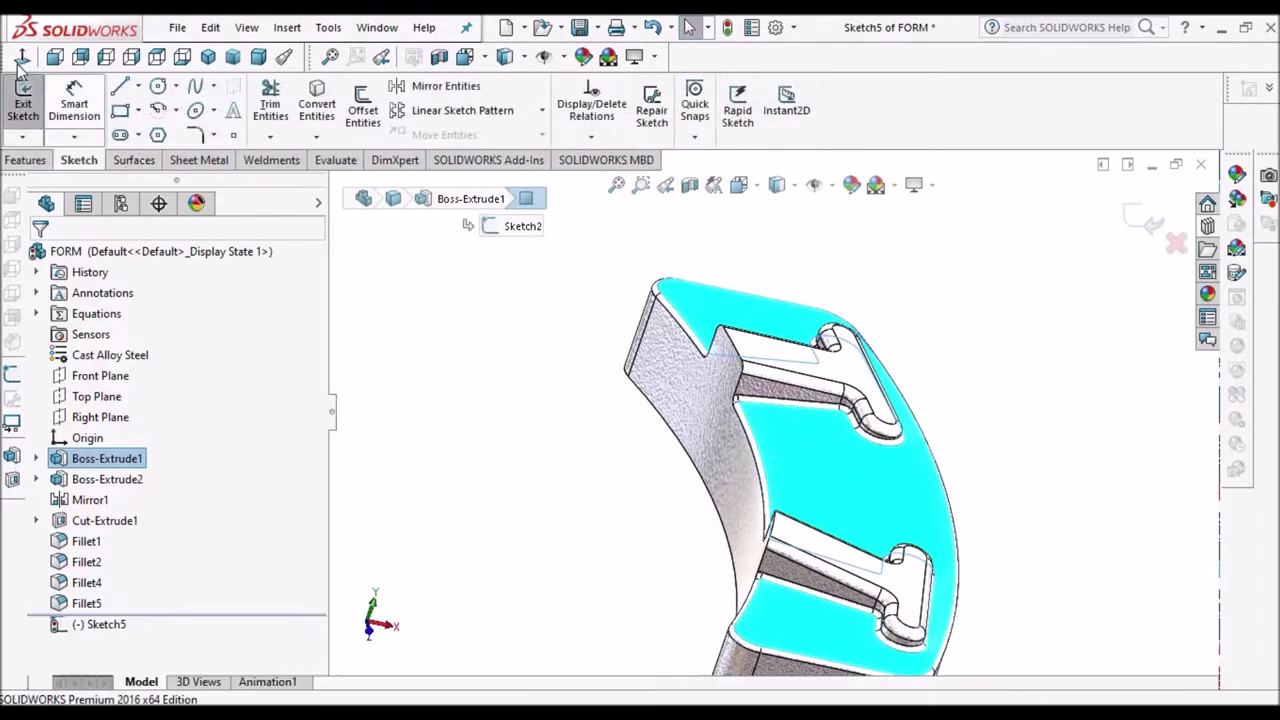
pyautogui.click(968, 428)
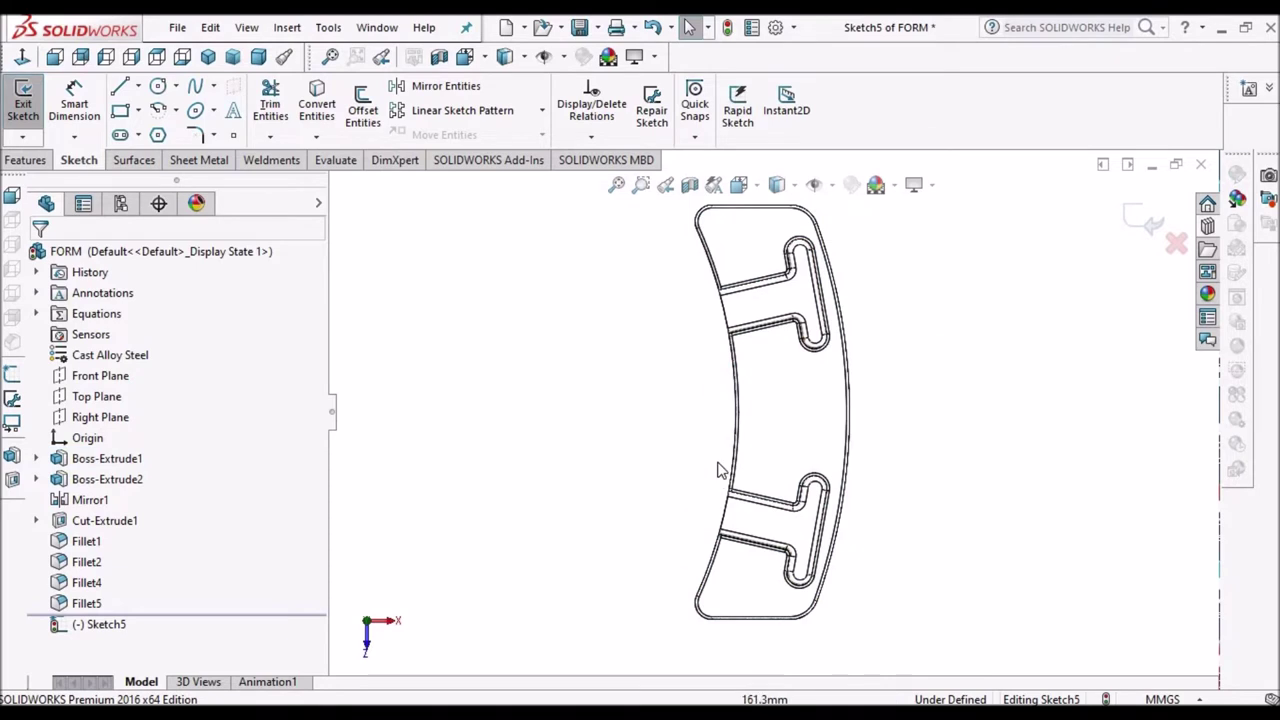
# - Switch the model's display style to wireframe to expose the base's concave edge
pyautogui.scroll(-5, 811, 400)
pyautogui.scroll(-1, 771, 340)
pyautogui.click(792, 188)
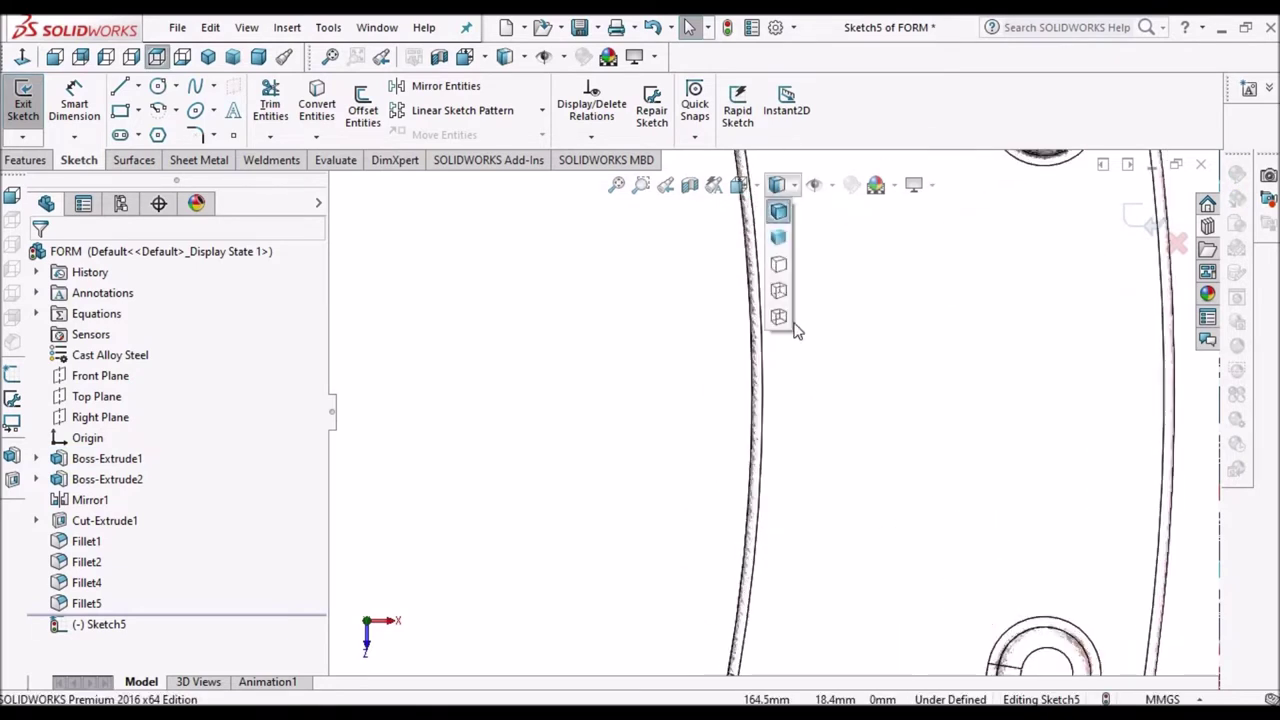
pyautogui.click(779, 318)
pyautogui.scroll(2, 766, 425)
pyautogui.scroll(-2, 767, 360)
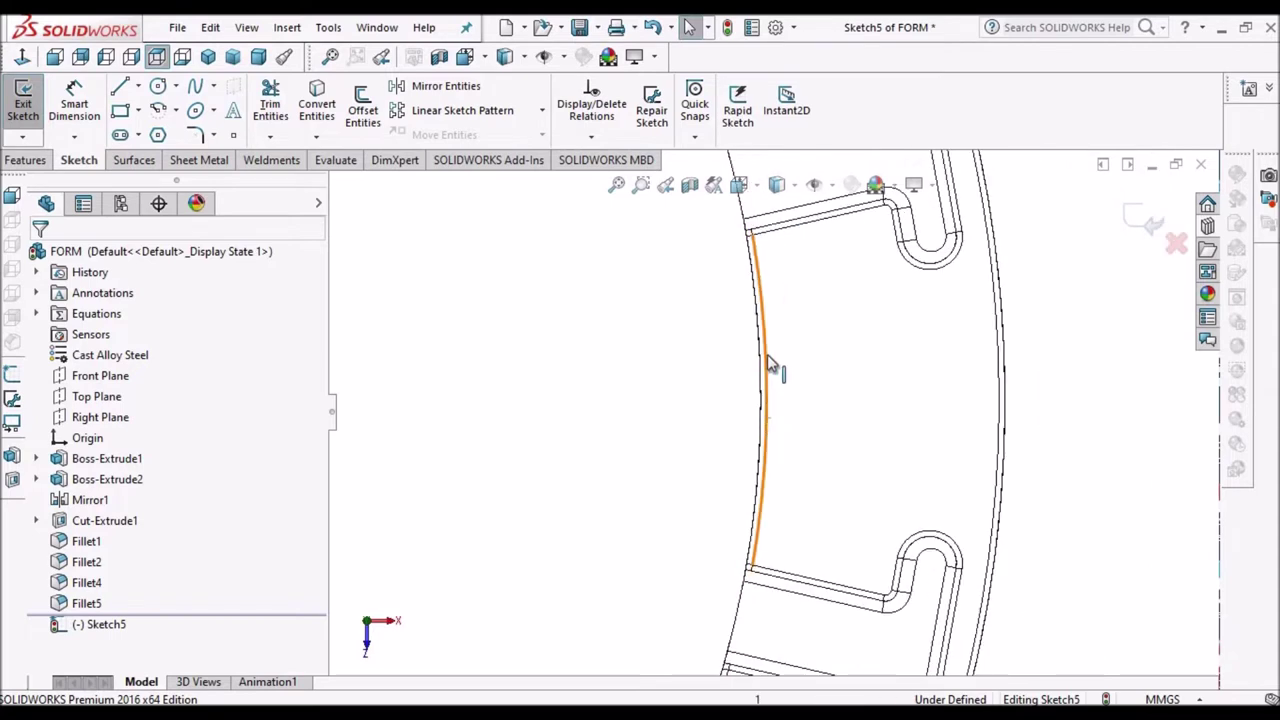
# - Offset the base's outermost concave arc edge 5 mm onto the base face
pyautogui.click(759, 418)
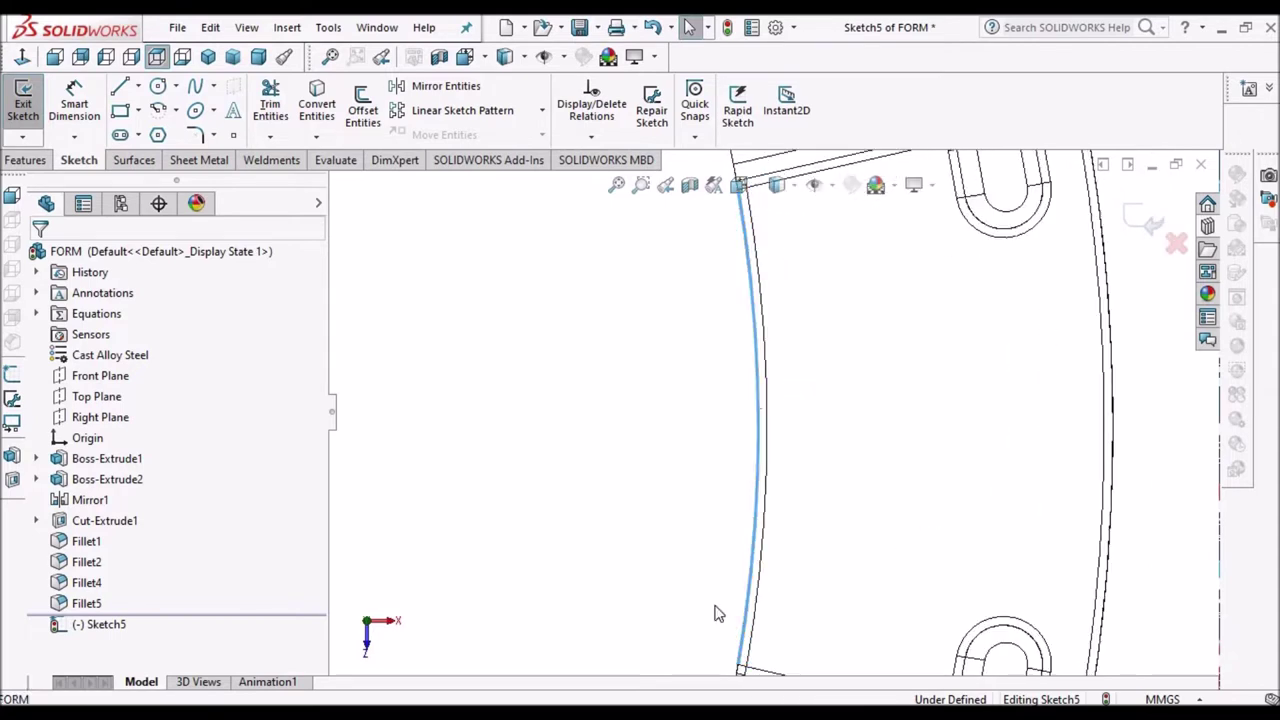
pyautogui.click(368, 110)
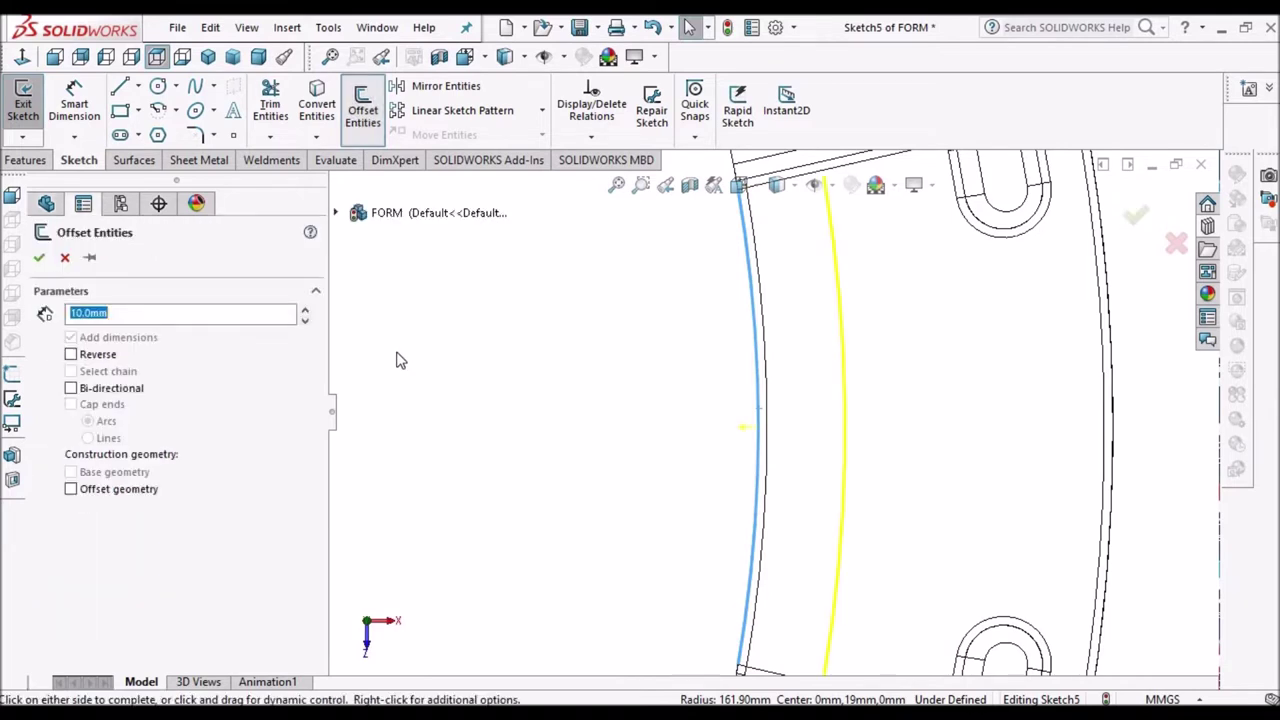
pyautogui.press('Return')
pyautogui.click(38, 262)
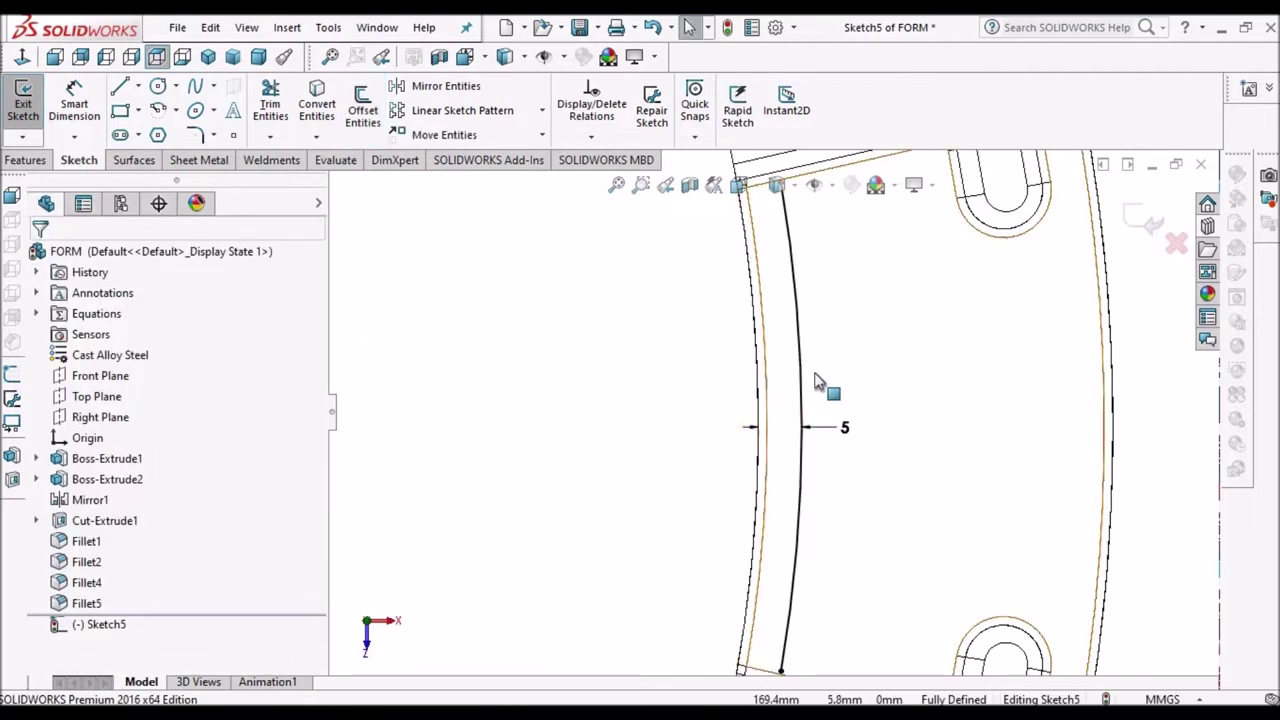
# - Offset the sketched arc 8 mm farther from the base's concave edge to make a second arc
pyautogui.click(801, 425)
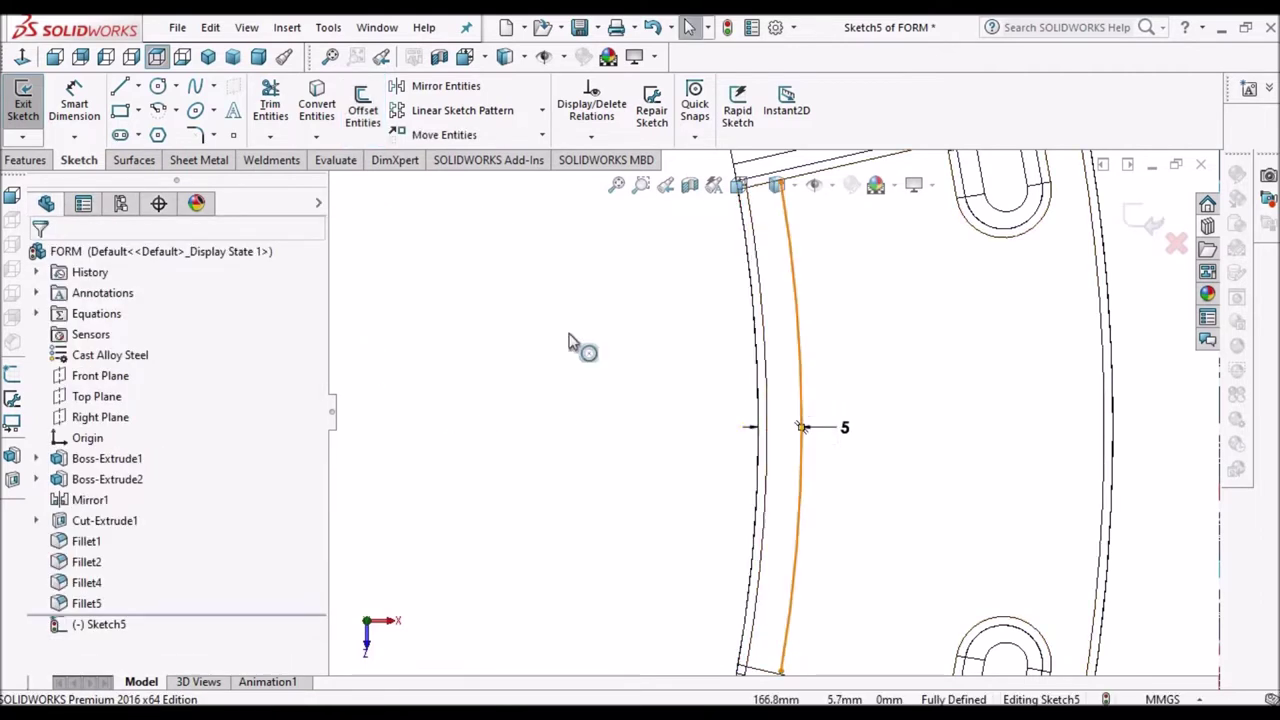
pyautogui.click(361, 107)
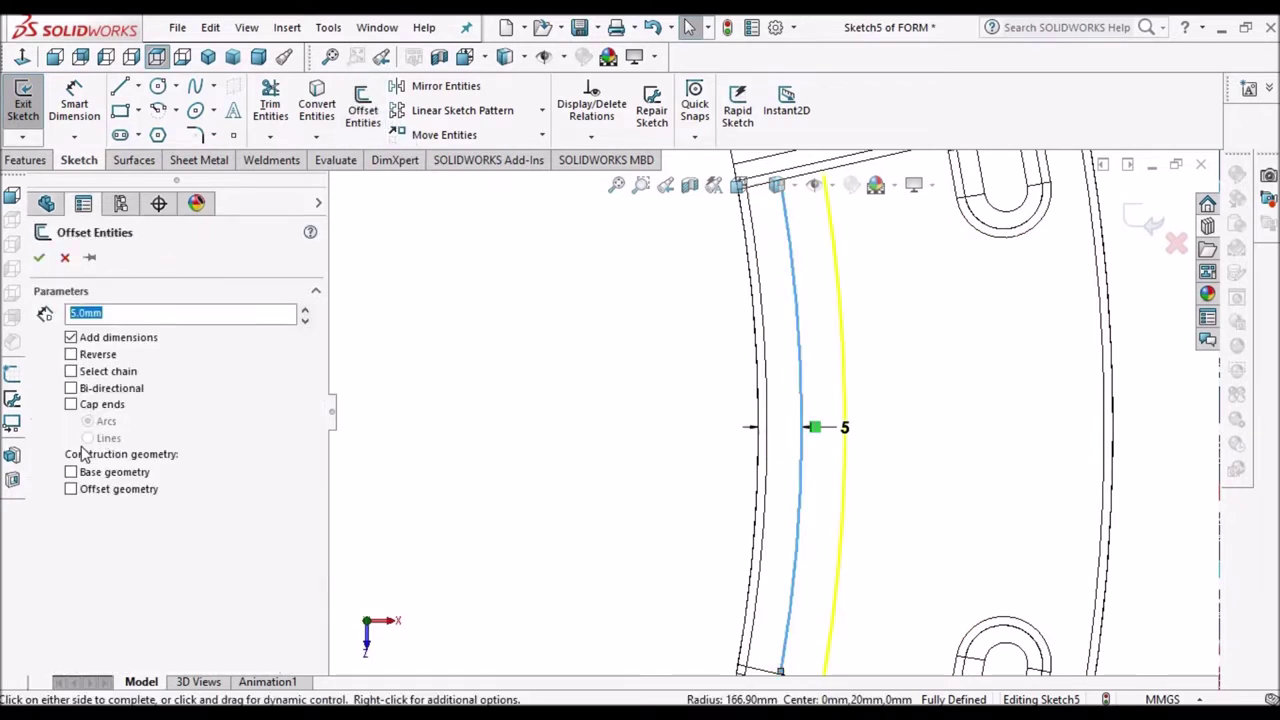
pyautogui.write('6')
pyautogui.press('Return')
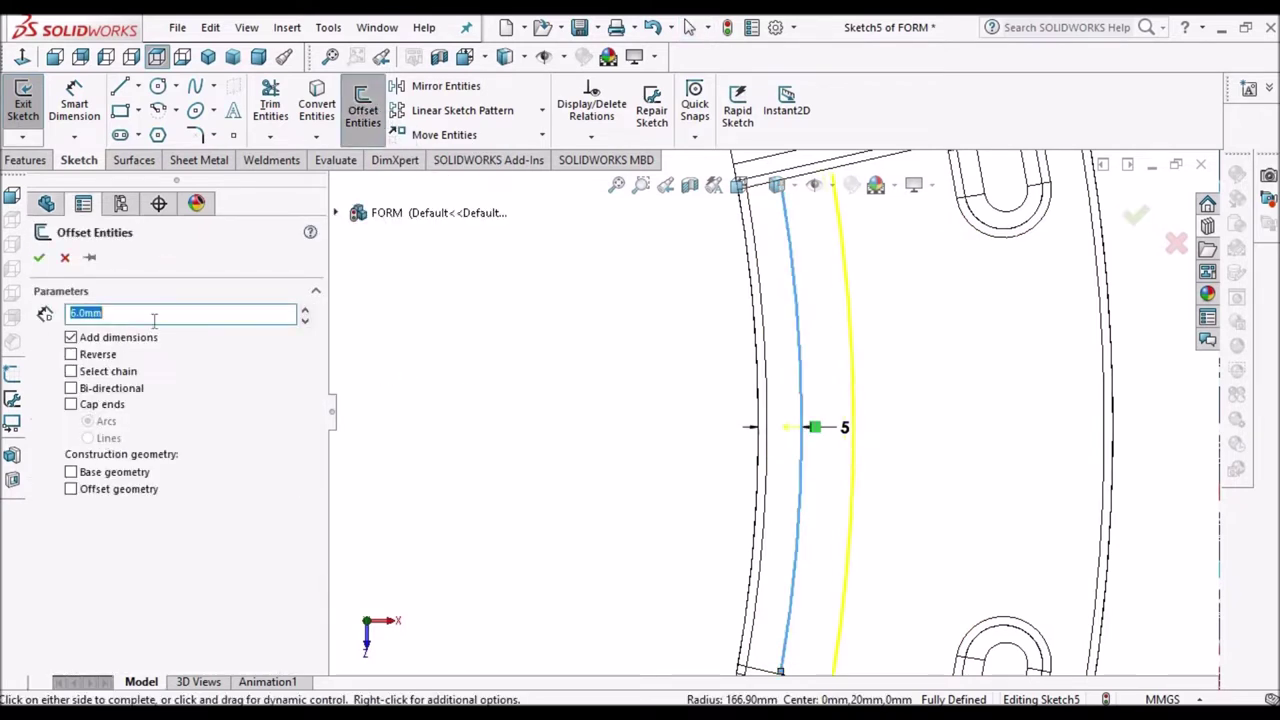
pyautogui.write('8')
pyautogui.press('Return')
pyautogui.click(546, 408)
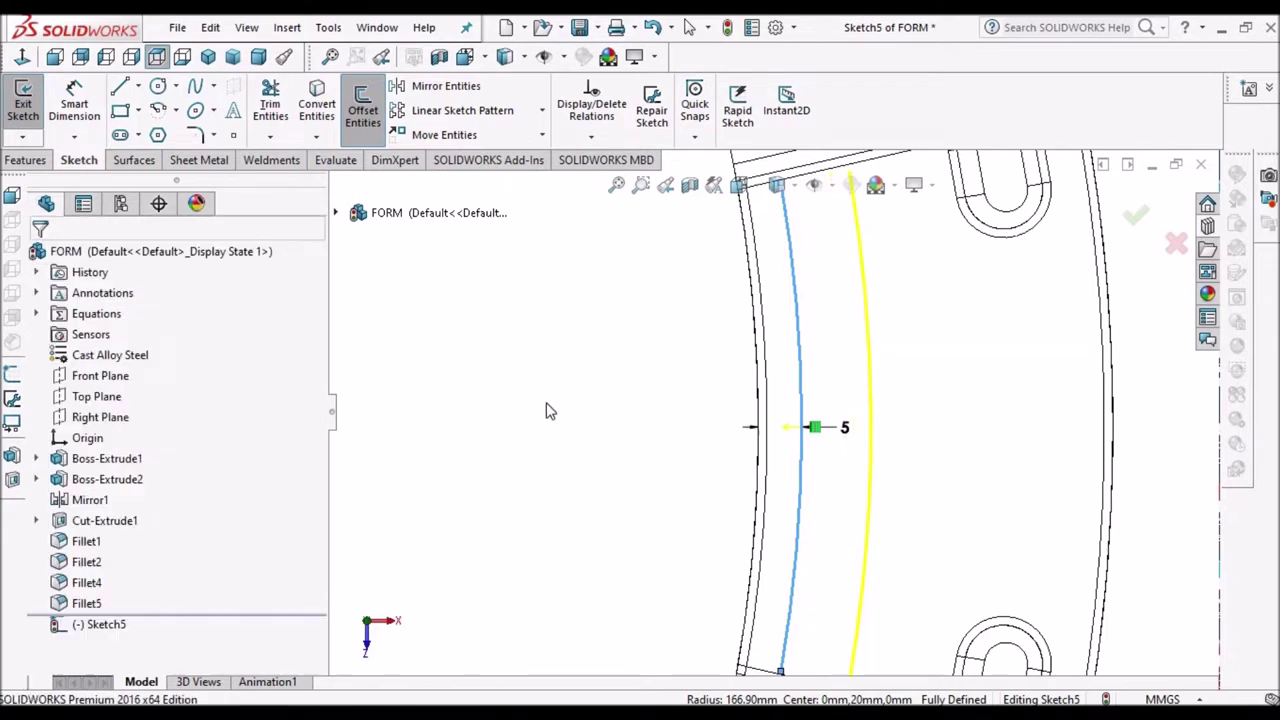
# - Extend both ends of the two sketched arcs past the boss fillets into the neighbouring bosses
pyautogui.scroll(3, 820, 415)
pyautogui.scroll(-4, 815, 357)
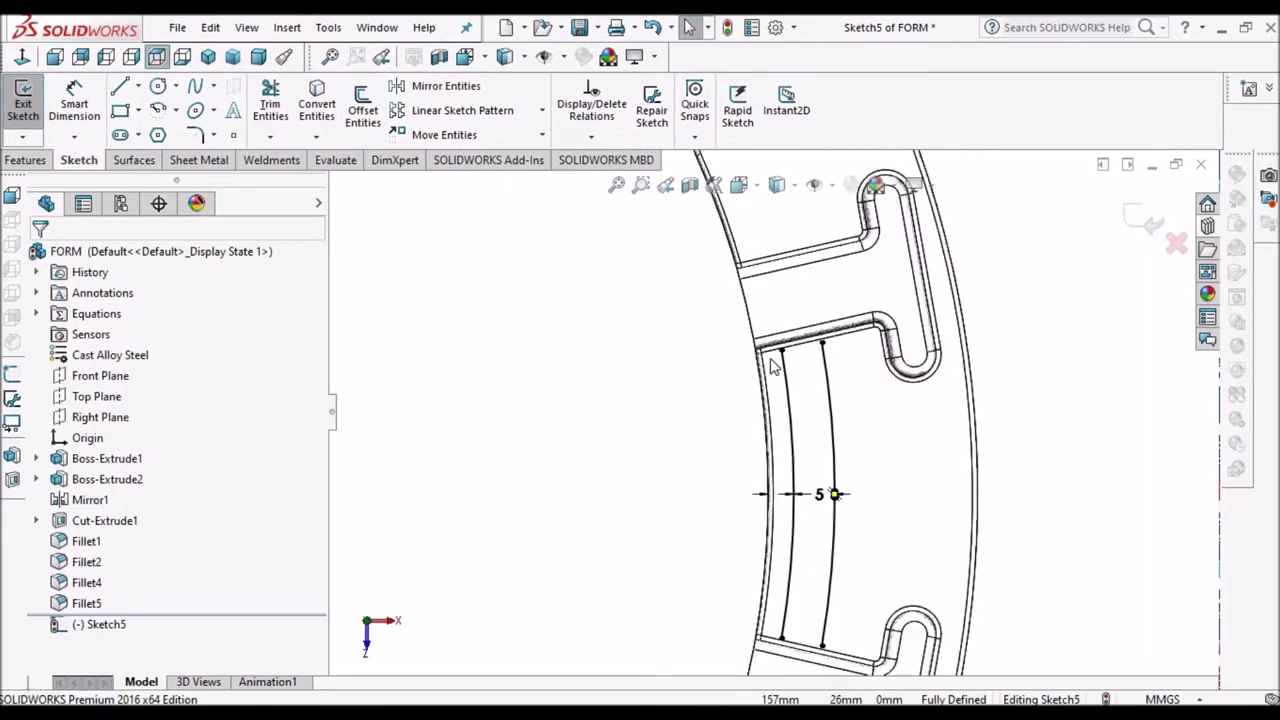
pyautogui.moveTo(820, 352); pyautogui.dragTo(812, 257)
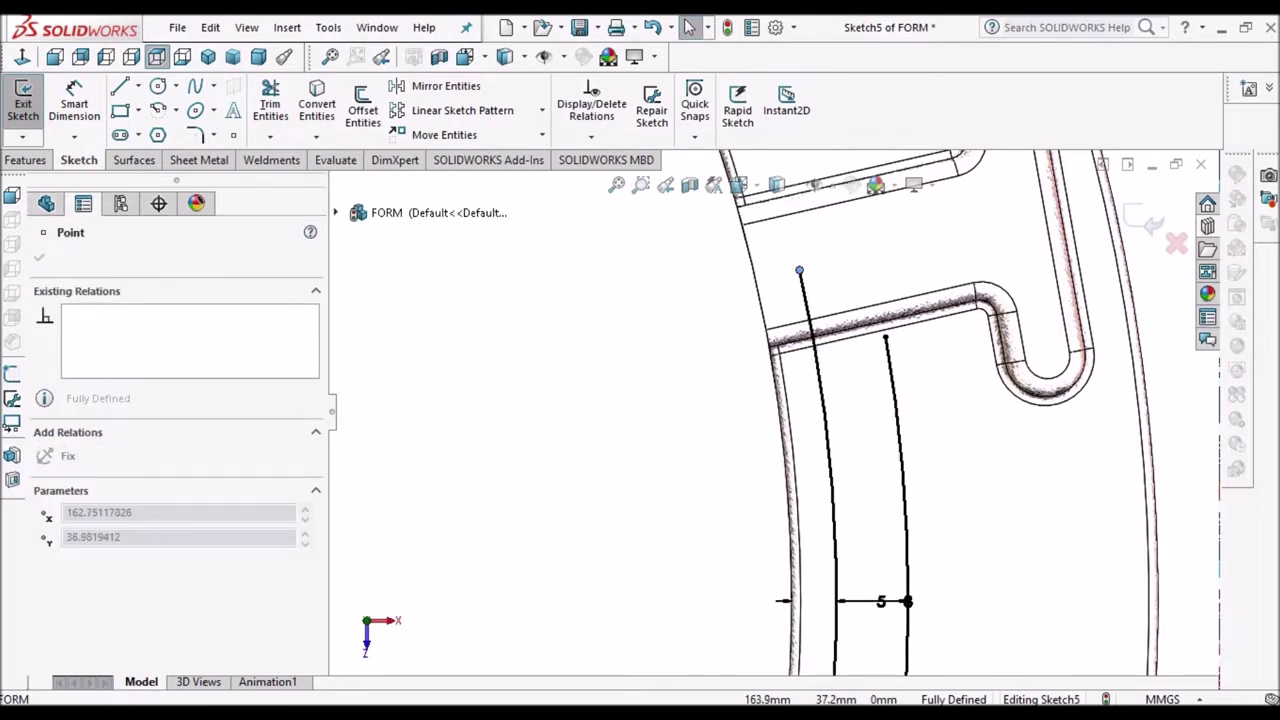
pyautogui.scroll(3, 815, 470)
pyautogui.scroll(-4, 793, 473)
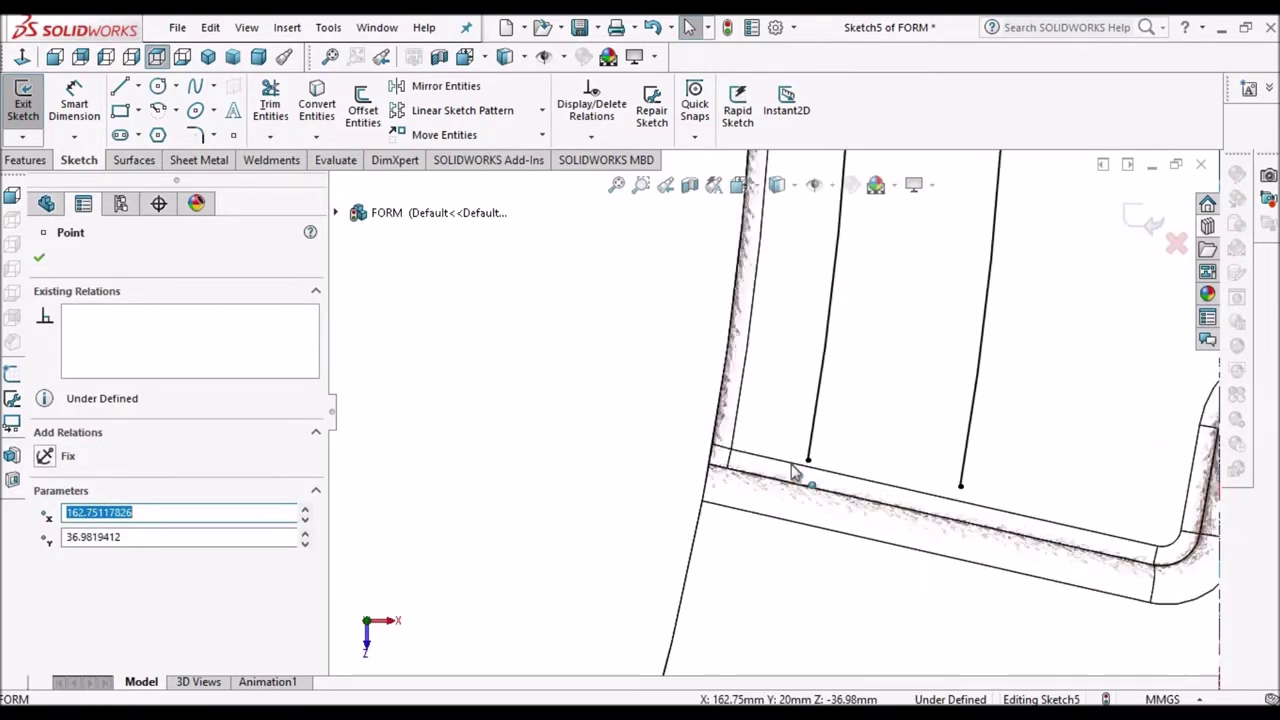
pyautogui.moveTo(808, 462); pyautogui.dragTo(769, 566)
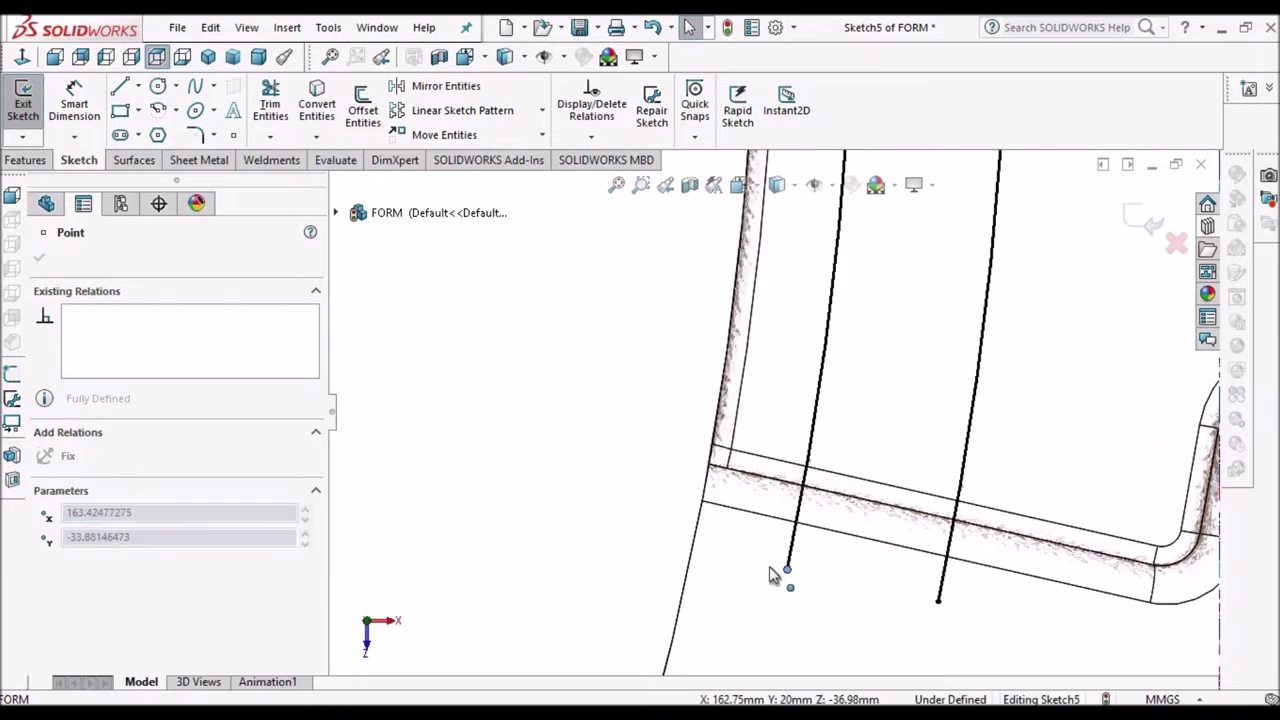
pyautogui.scroll(2, 911, 520)
pyautogui.scroll(5, 912, 528)
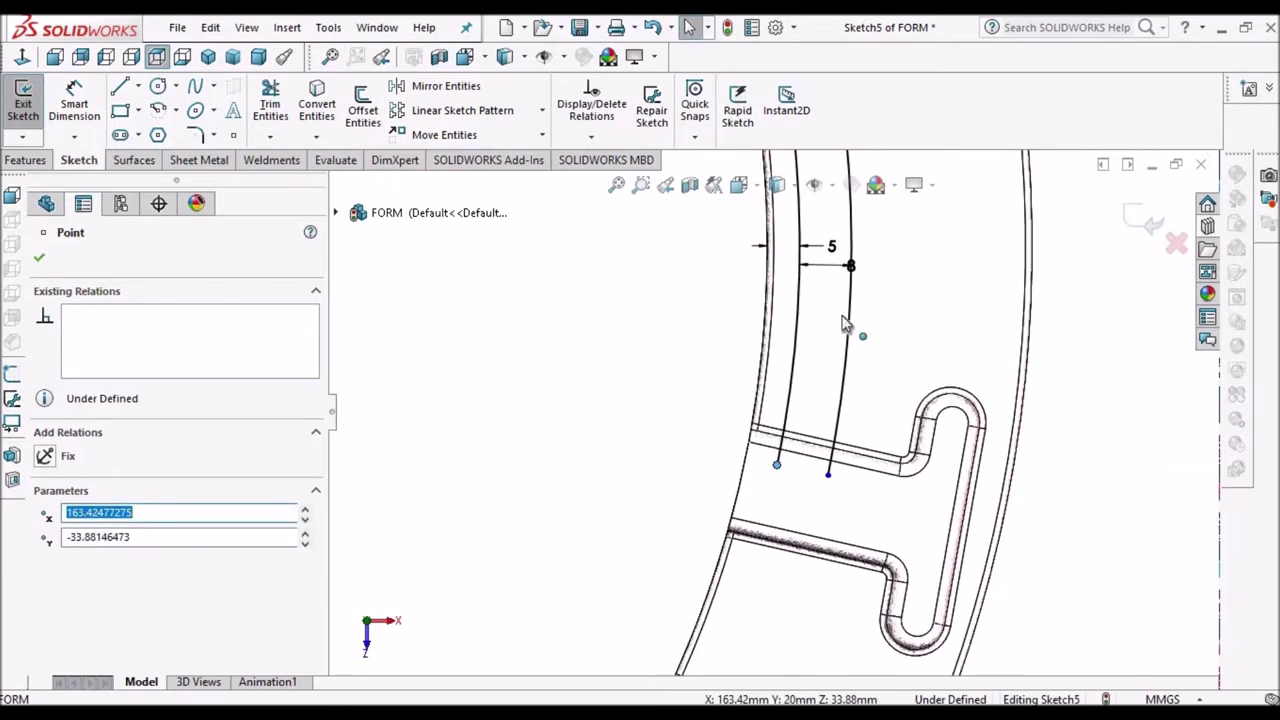
pyautogui.scroll(-3, 866, 245)
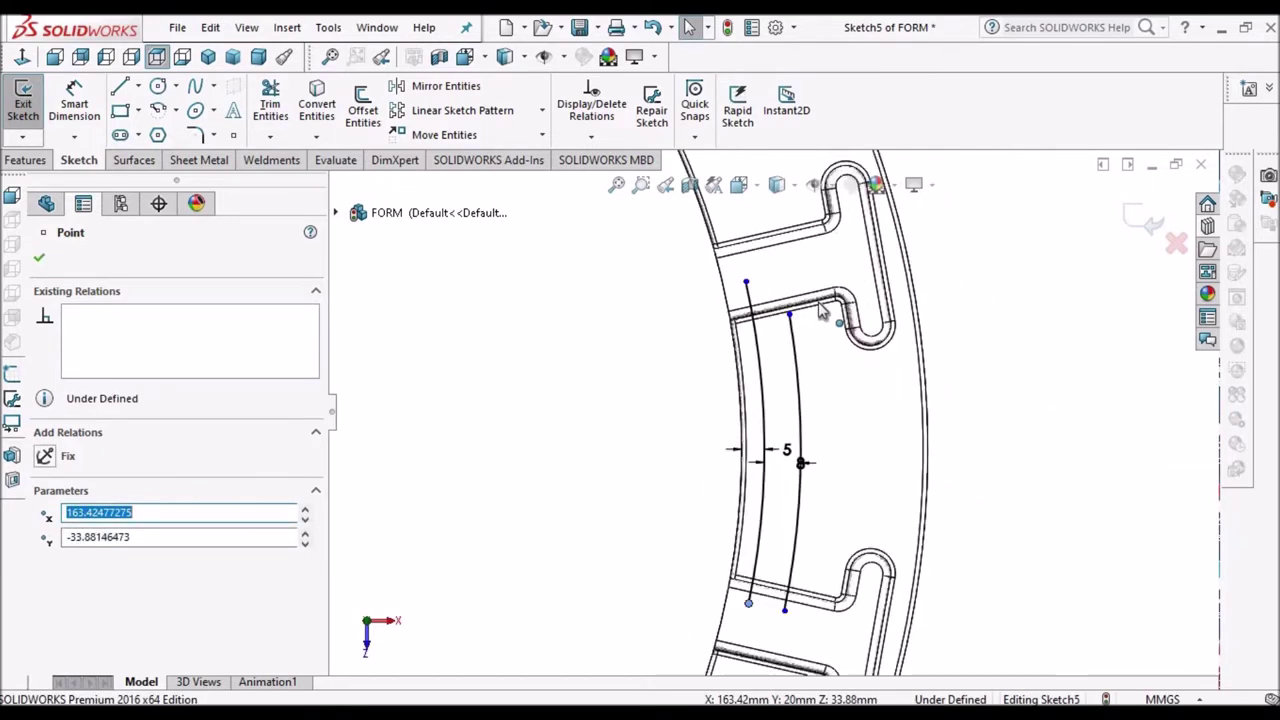
pyautogui.moveTo(772, 342); pyautogui.dragTo(760, 278)
pyautogui.click(580, 420)
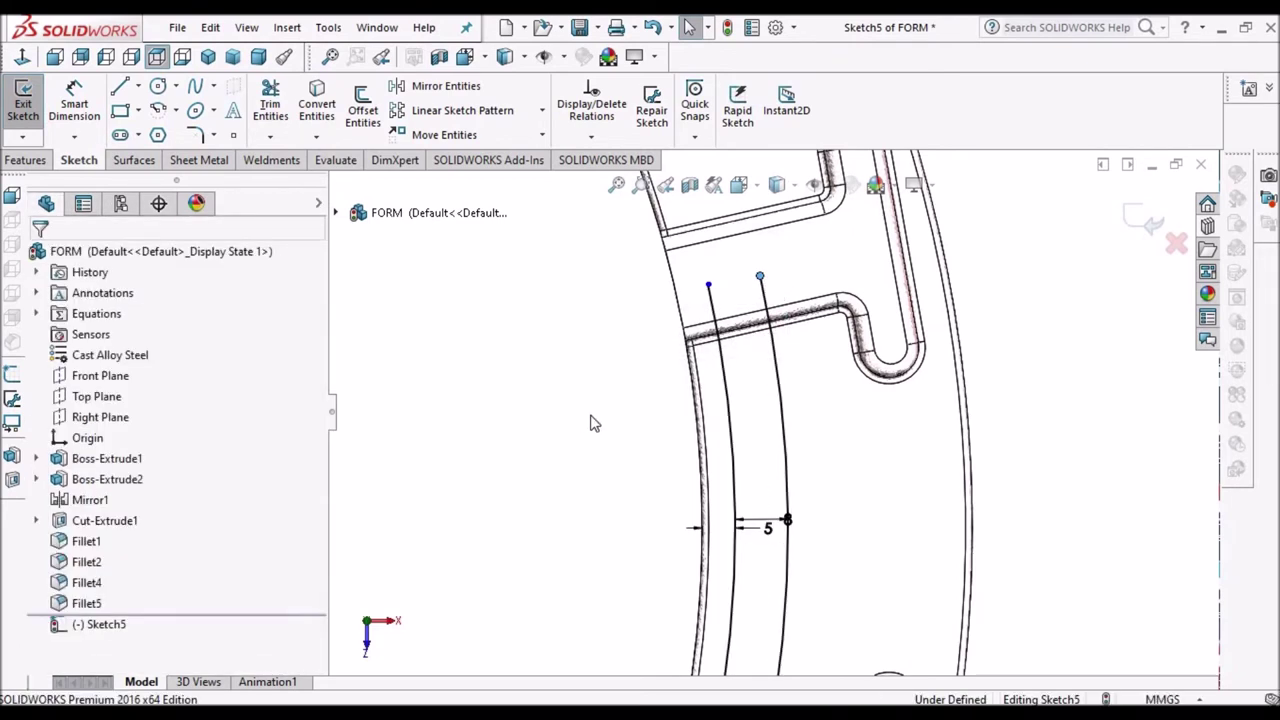
# - Start a thin boss extrusion of the two arcs, using a mid-plane wall thickness of 5 mm
pyautogui.scroll(3, 775, 410)
pyautogui.click(22, 161)
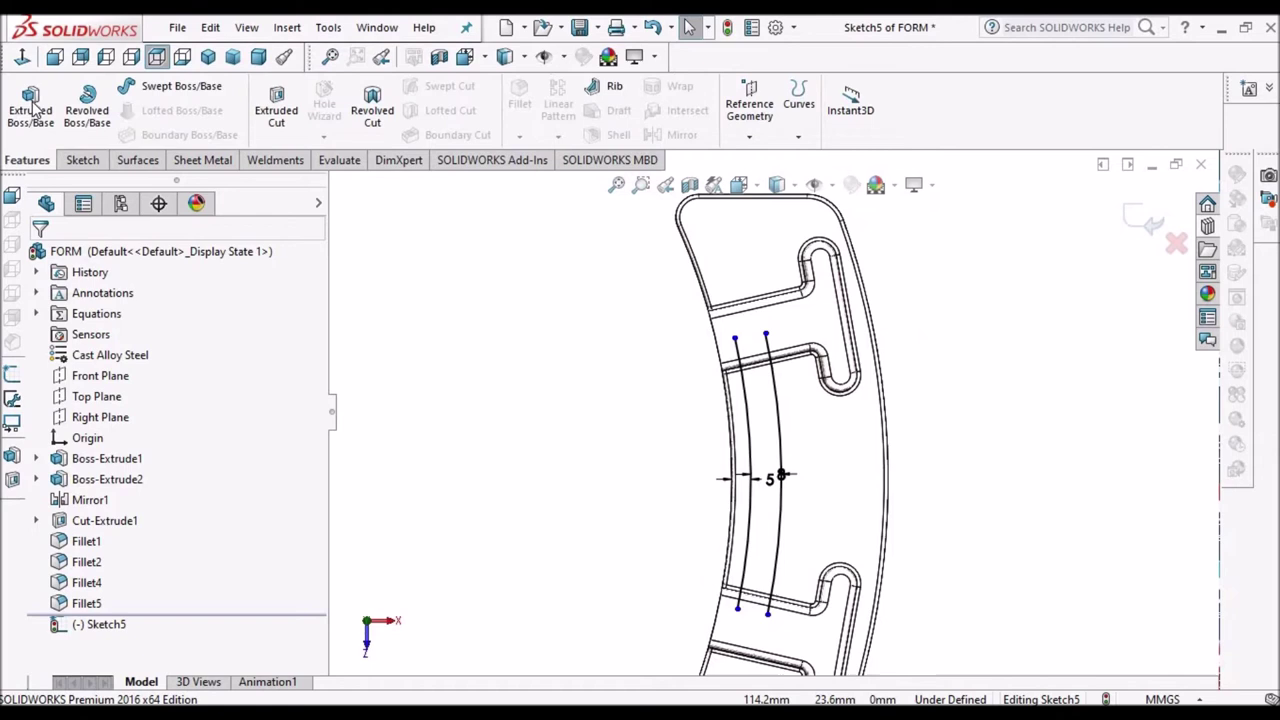
pyautogui.click(31, 103)
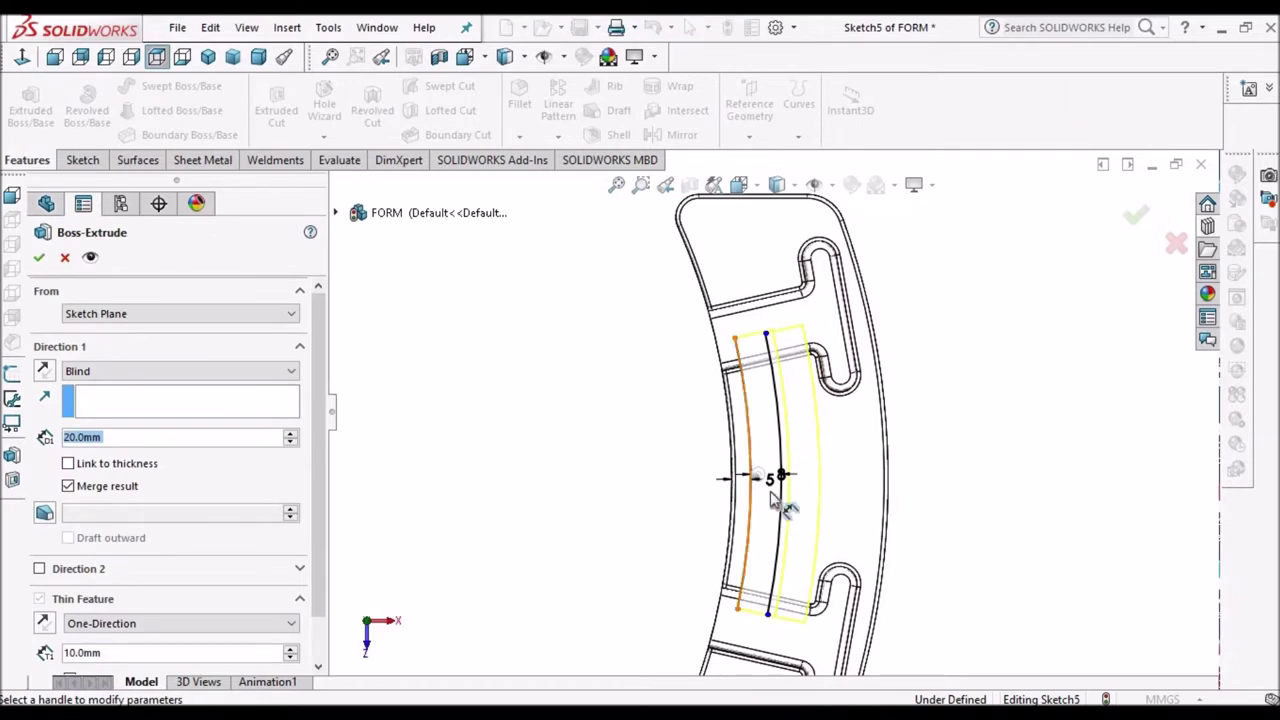
pyautogui.scroll(-3, 771, 493)
pyautogui.scroll(2, 771, 493)
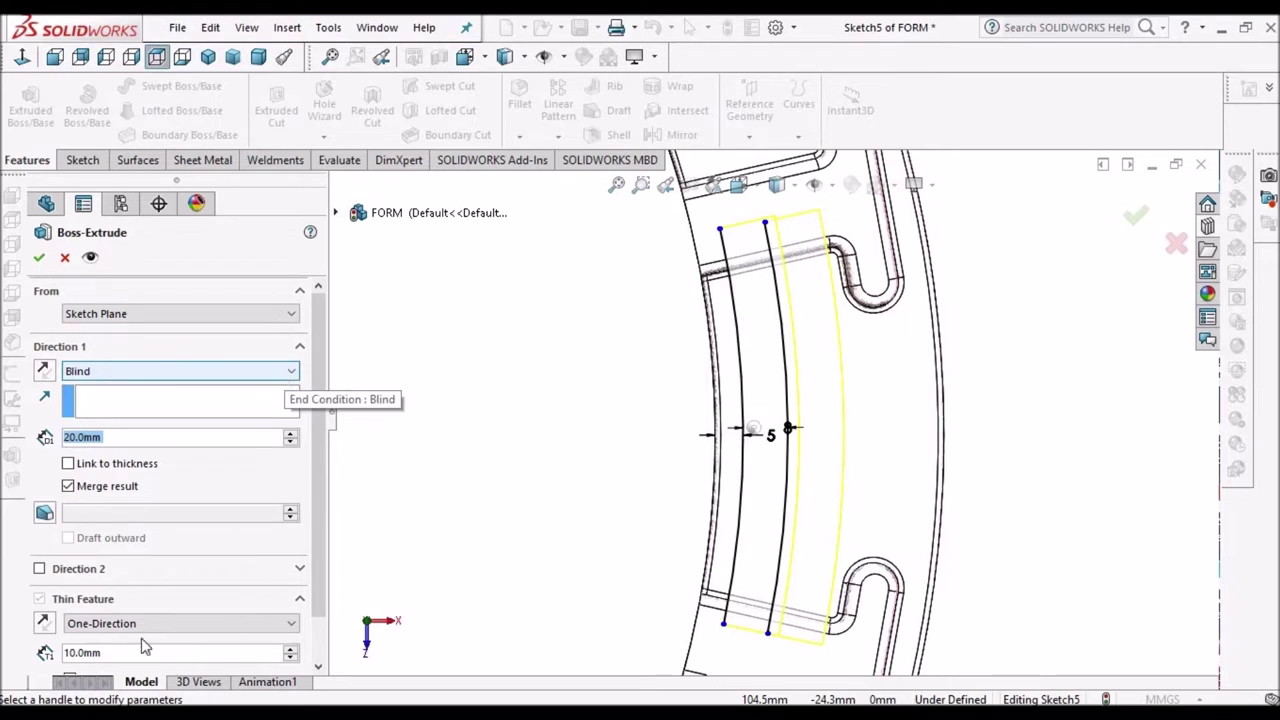
pyautogui.click(291, 623)
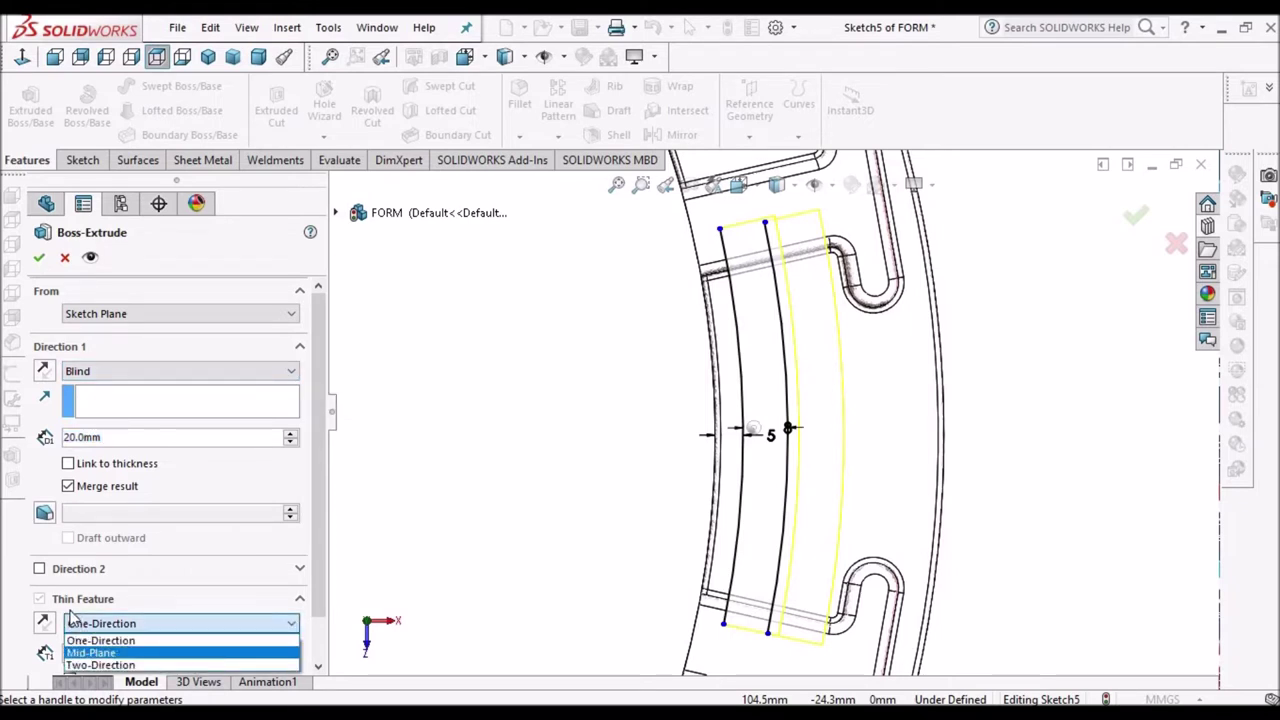
pyautogui.click(92, 652)
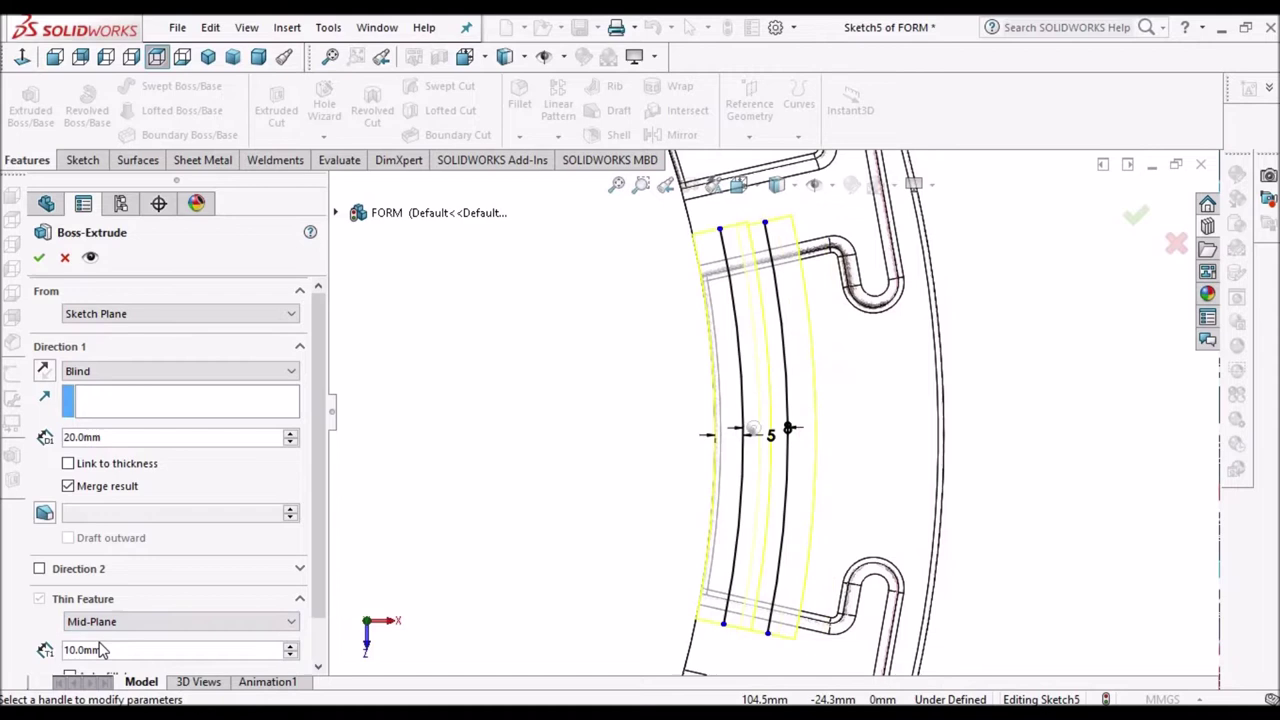
pyautogui.click(145, 651)
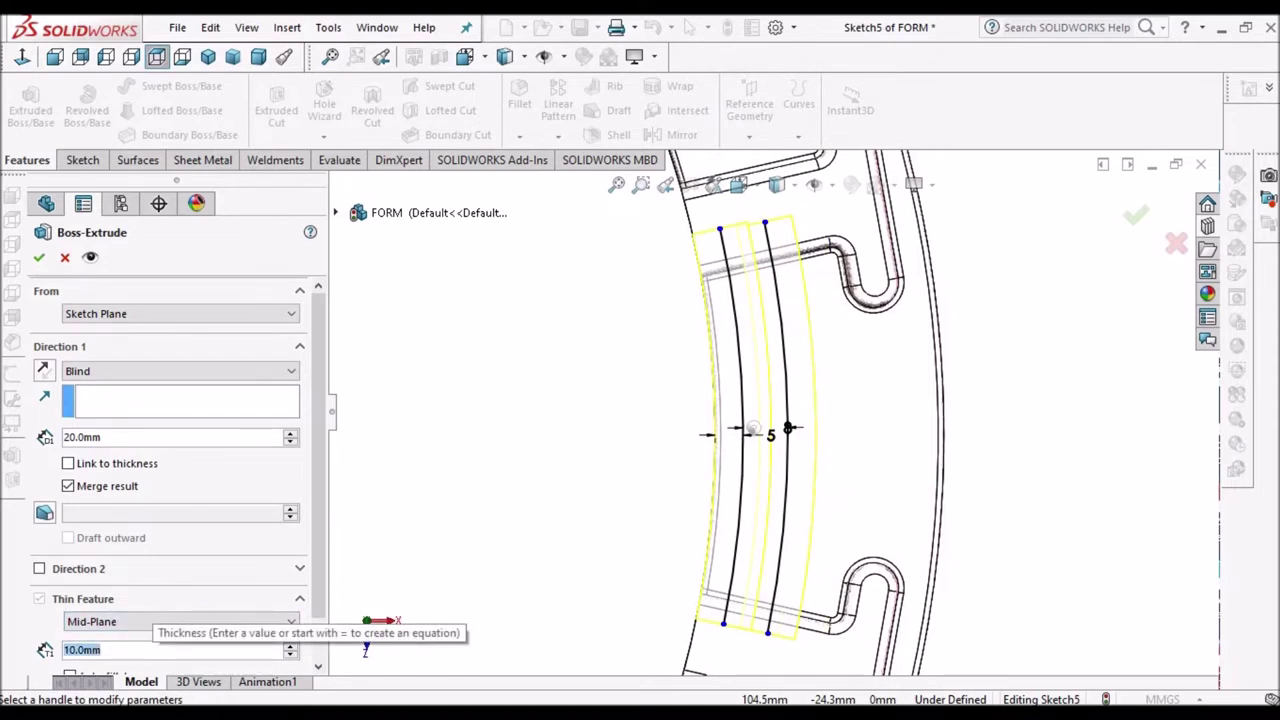
pyautogui.write('5')
pyautogui.press('Return')
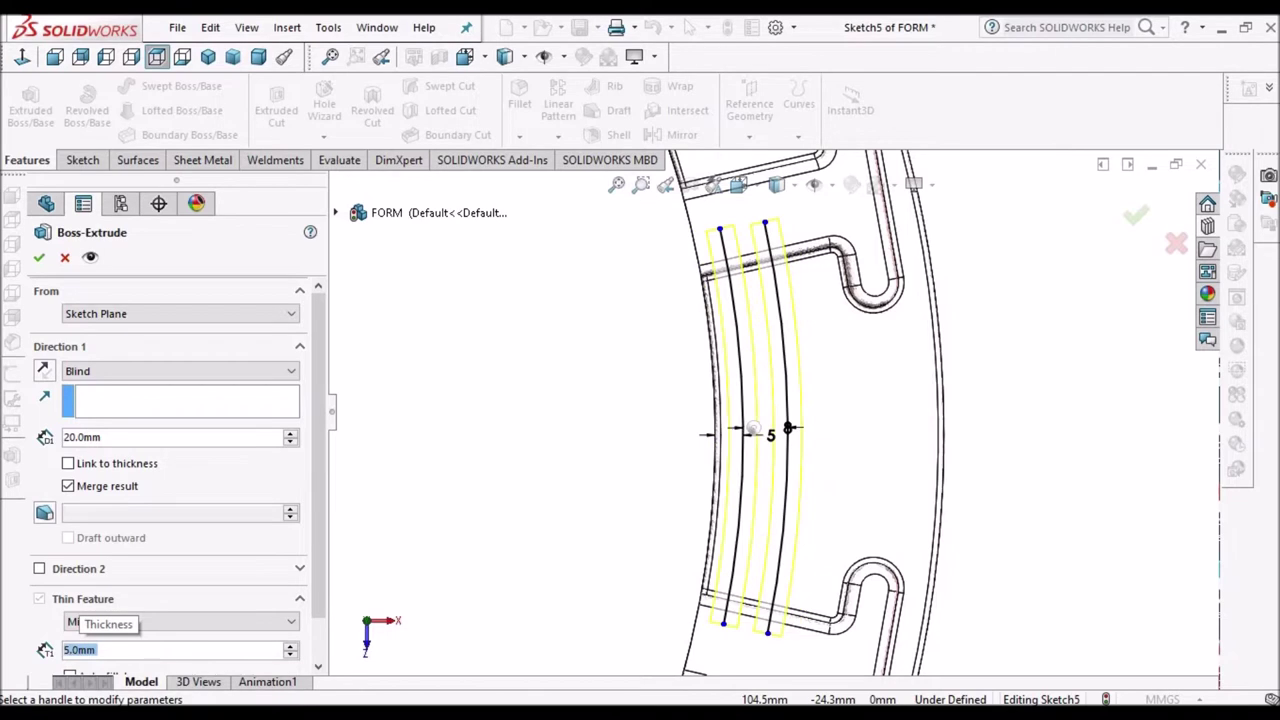
# - Set the thin extrusion's blind depth to 3 mm with merged result and complete the two curved ribs
pyautogui.scroll(-3, 660, 500)
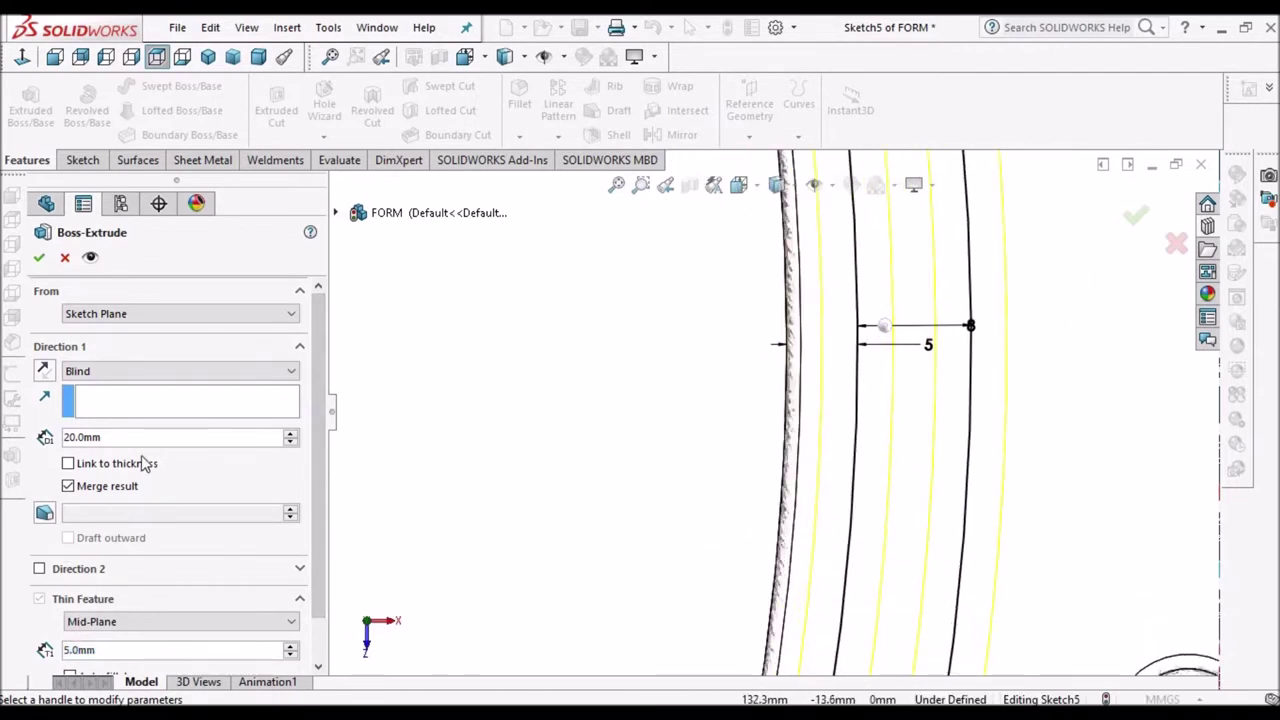
pyautogui.write('3')
pyautogui.press('Return')
pyautogui.scroll(2, 723, 451)
pyautogui.moveTo(723, 451)
pyautogui.mouseDown(button='middle')
pyautogui.moveTo(766, 340)
pyautogui.moveTo(808, 337)
pyautogui.moveTo(814, 446)
pyautogui.moveTo(732, 347)
pyautogui.moveTo(732, 397)
pyautogui.mouseUp(button='middle')
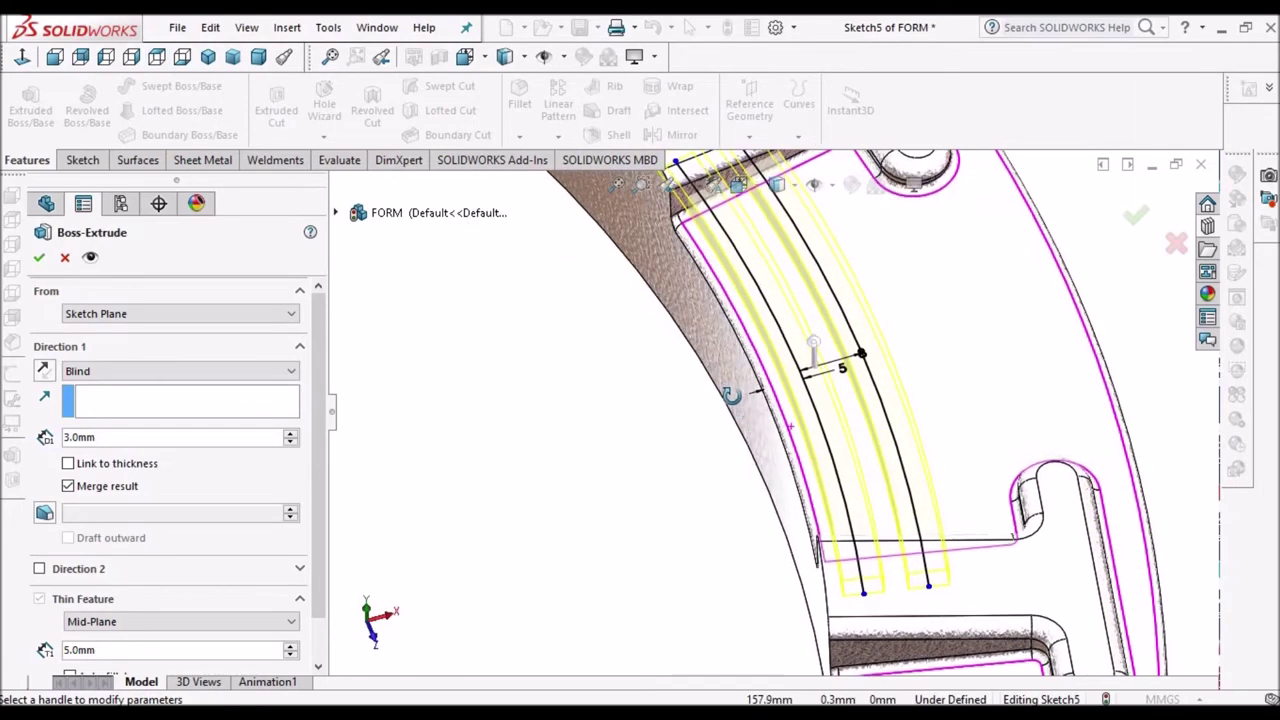
pyautogui.scroll(3, 787, 453)
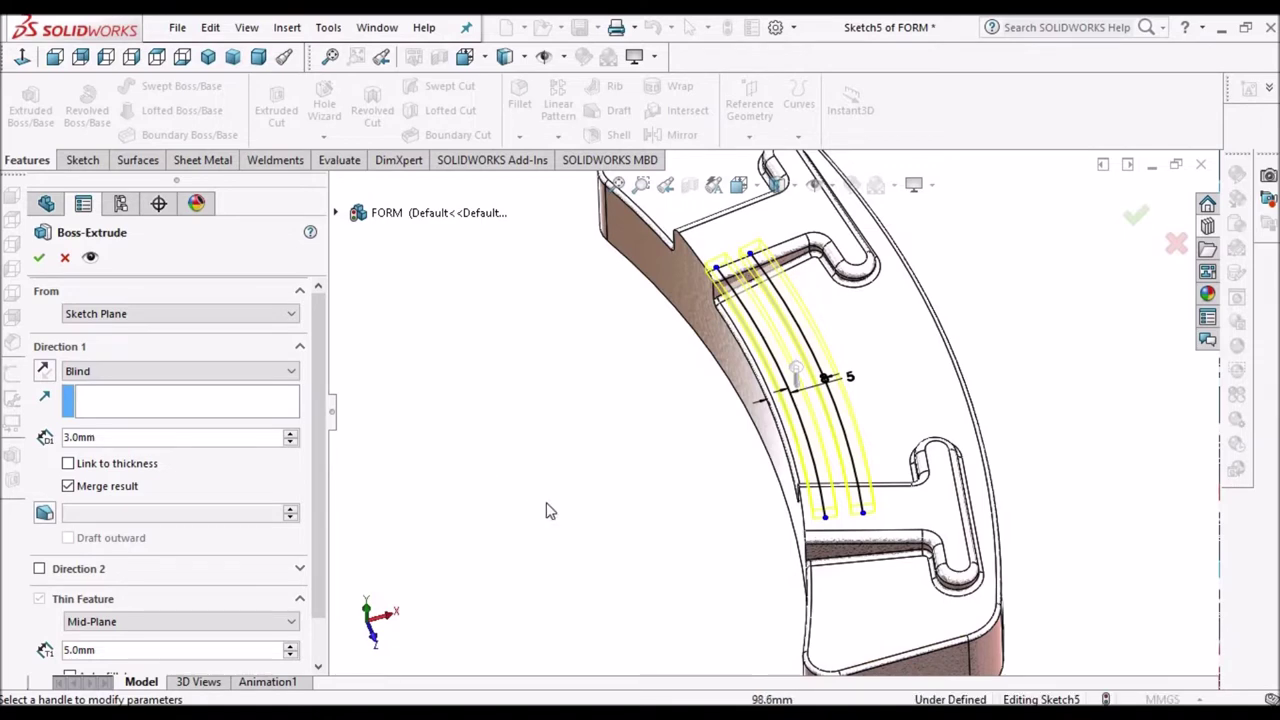
pyautogui.scroll(-2, 770, 421)
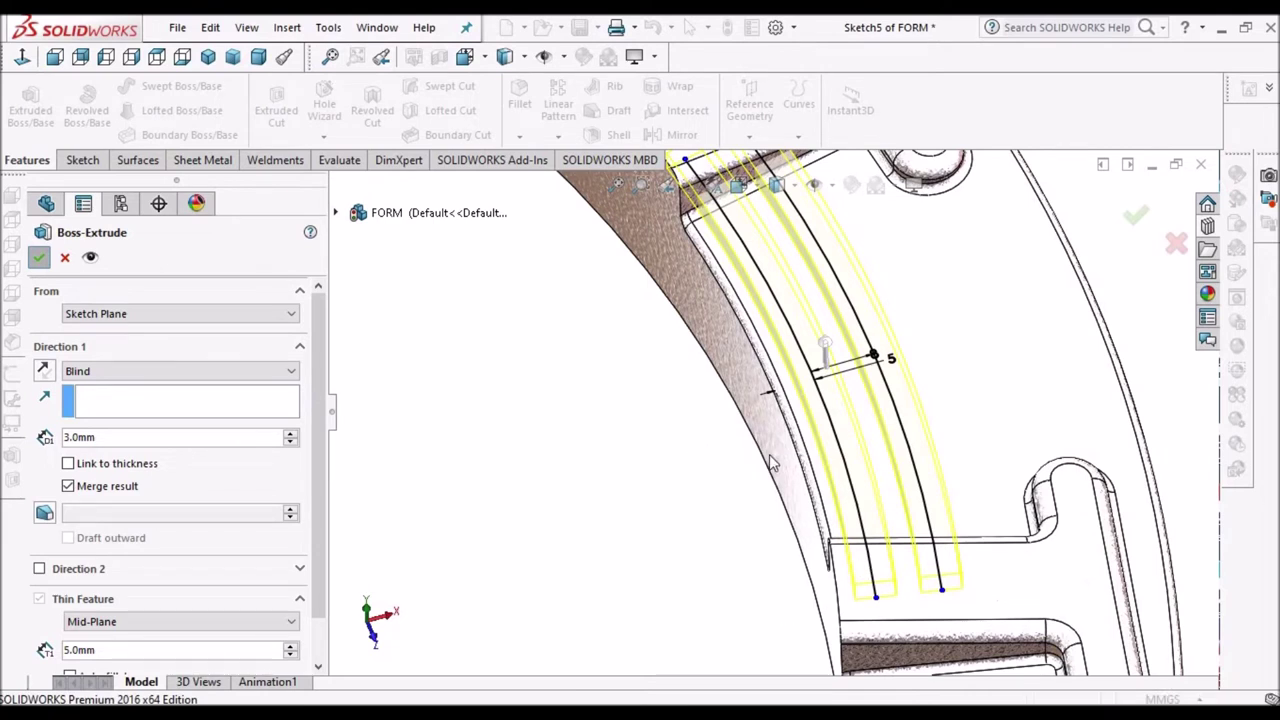
pyautogui.press('Return')
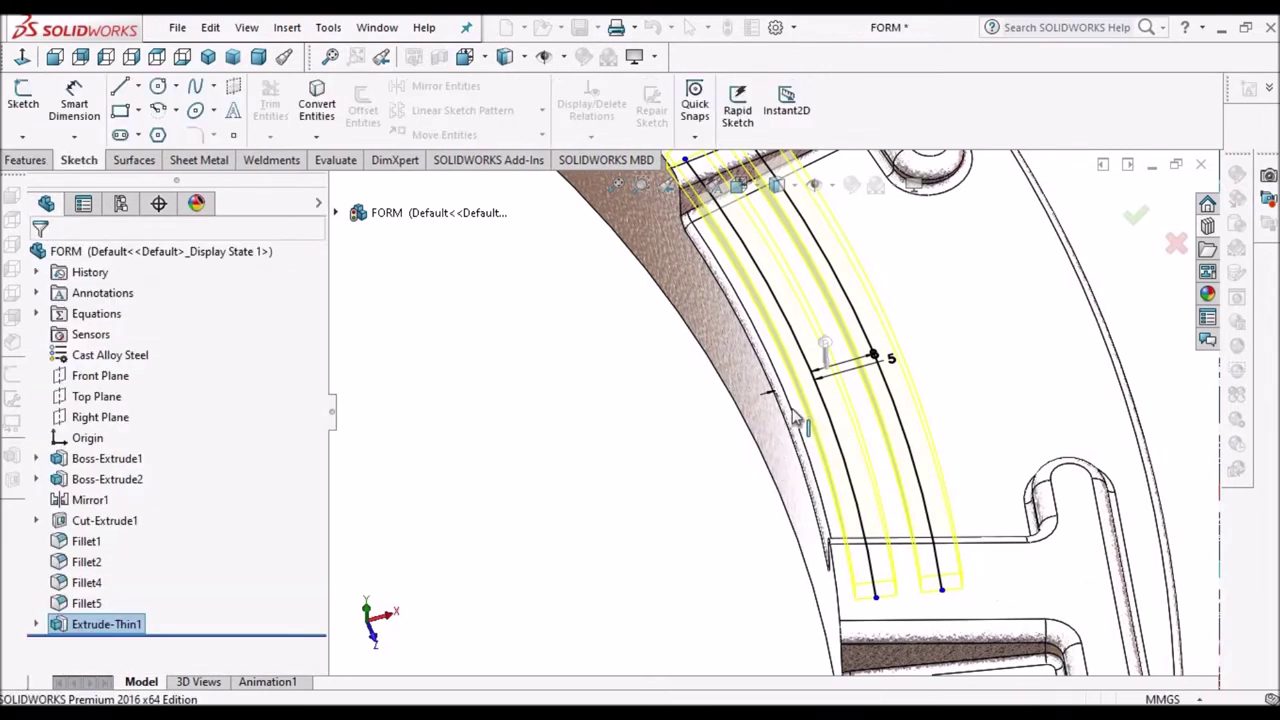
# - Start a full round fillet on the curved rib nearest the base's concave edge, using its concave-edge-facing side as the first side face set
pyautogui.scroll(-1, 842, 428)
pyautogui.moveTo(777, 440)
pyautogui.mouseDown(button='middle')
pyautogui.moveTo(763, 429)
pyautogui.moveTo(853, 386)
pyautogui.moveTo(875, 405)
pyautogui.mouseUp(button='middle')
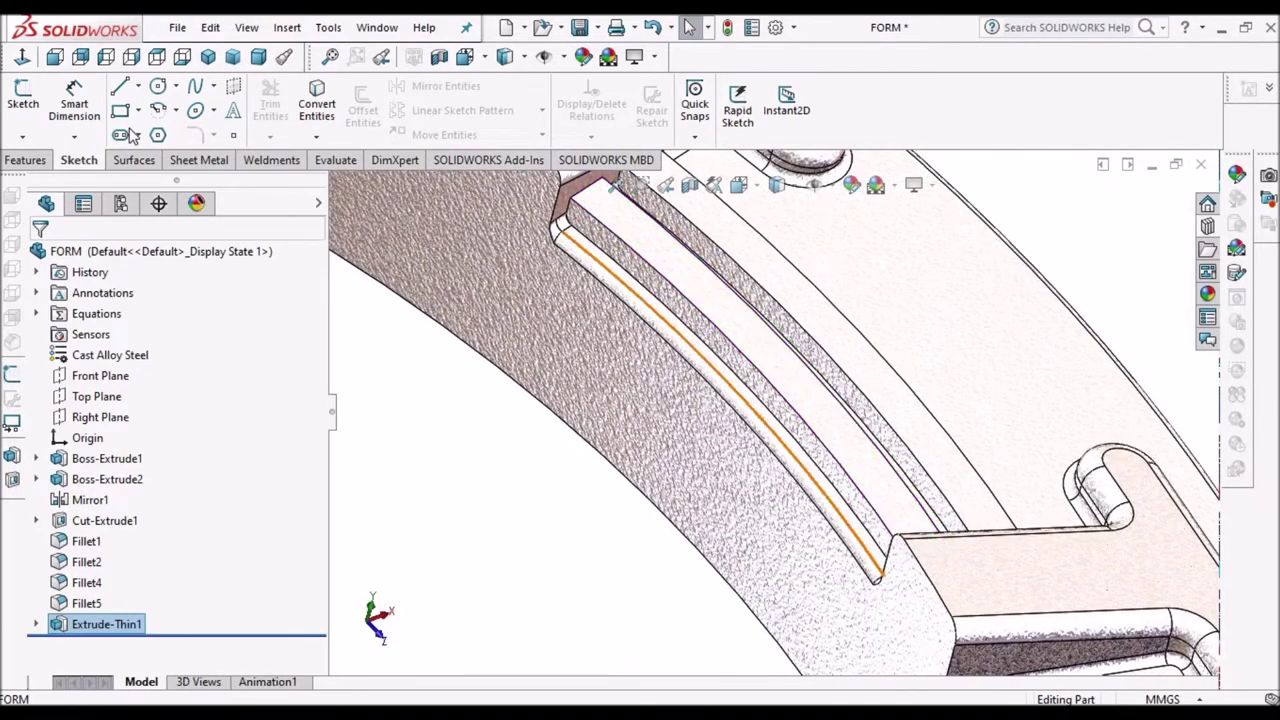
pyautogui.click(26, 160)
pyautogui.click(521, 98)
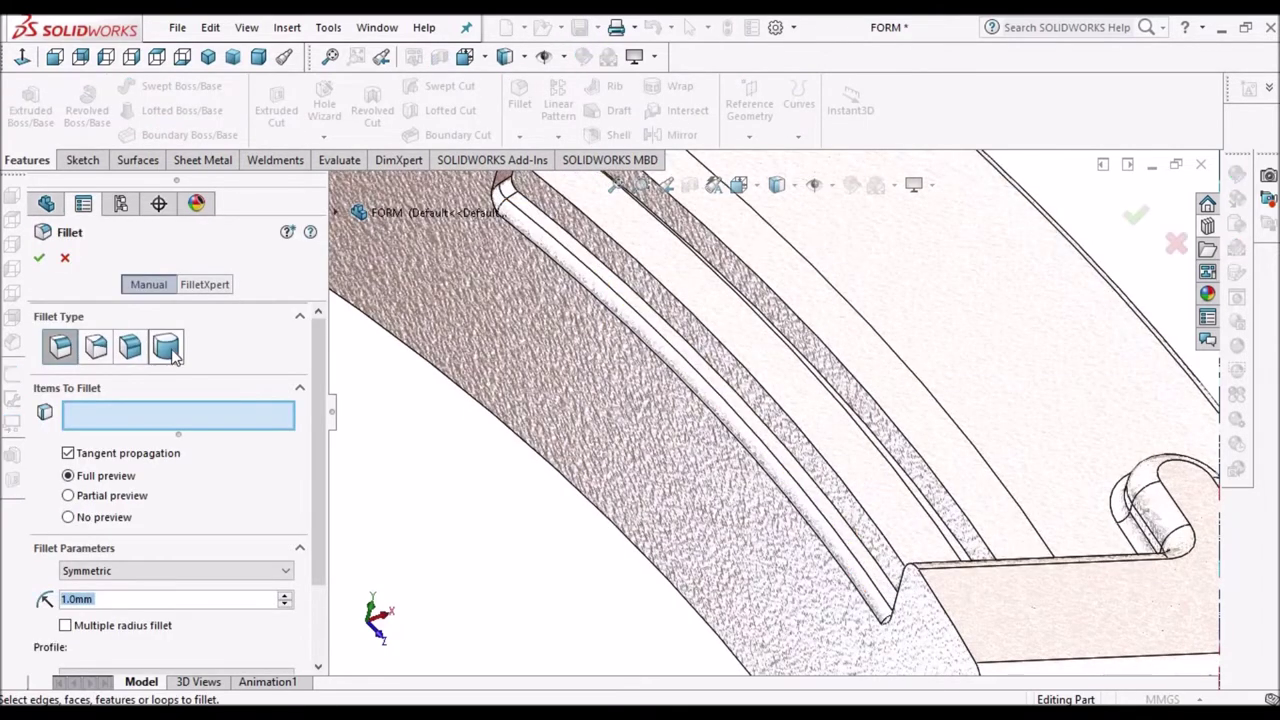
pyautogui.click(166, 347)
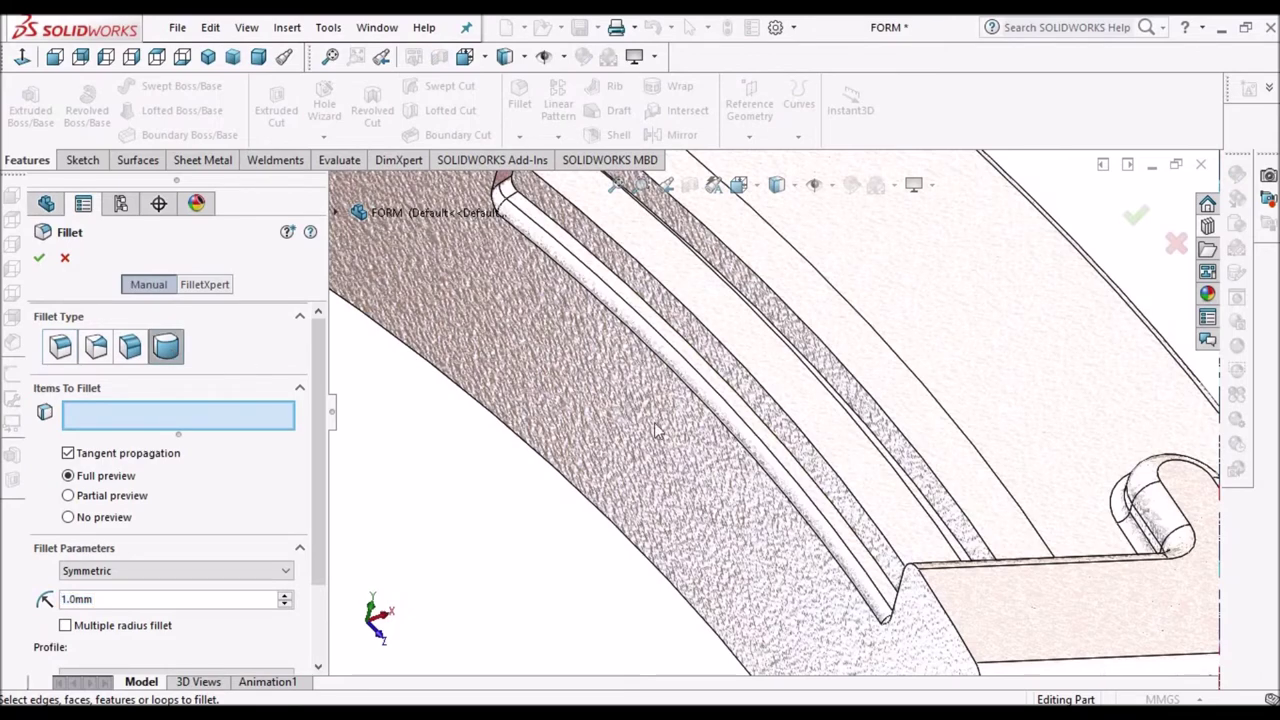
pyautogui.scroll(-4, 800, 465)
pyautogui.click(800, 470)
pyautogui.scroll(3, 800, 470)
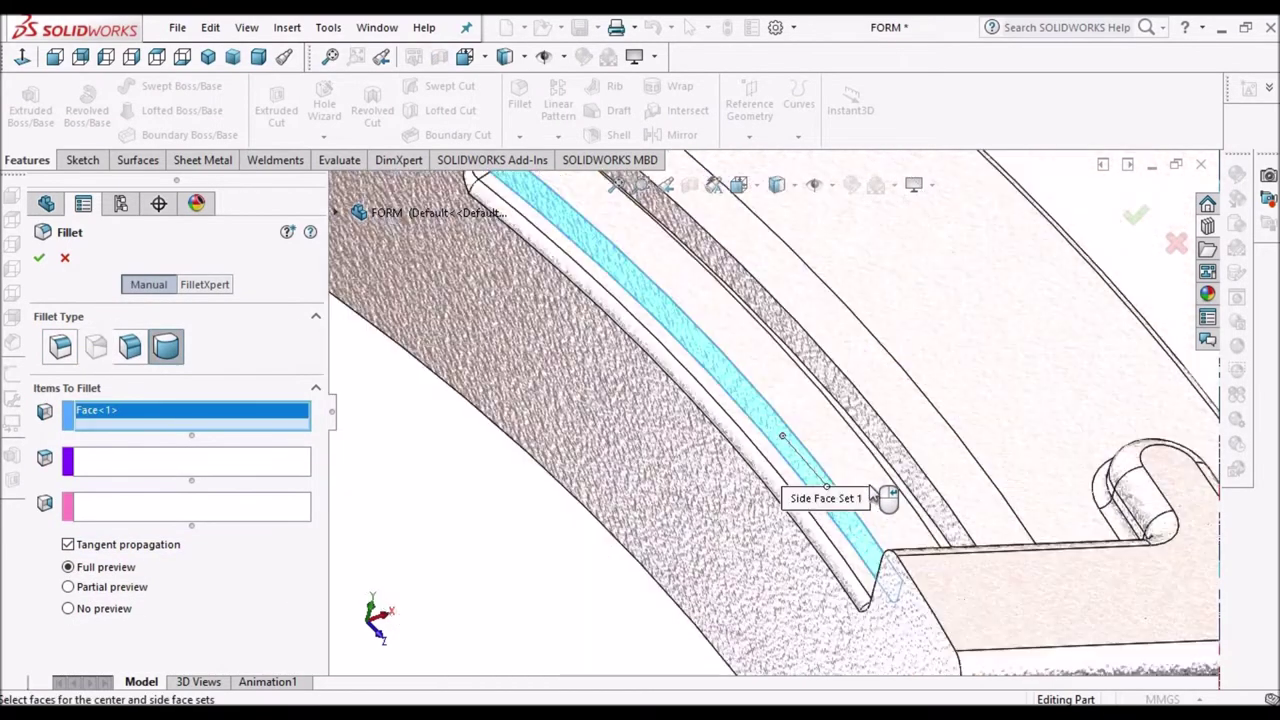
pyautogui.scroll(3, 846, 491)
# - Assign that rib's top face as the center set and its opposite side face as the second side set, and complete the full round fillet
pyautogui.click(183, 462)
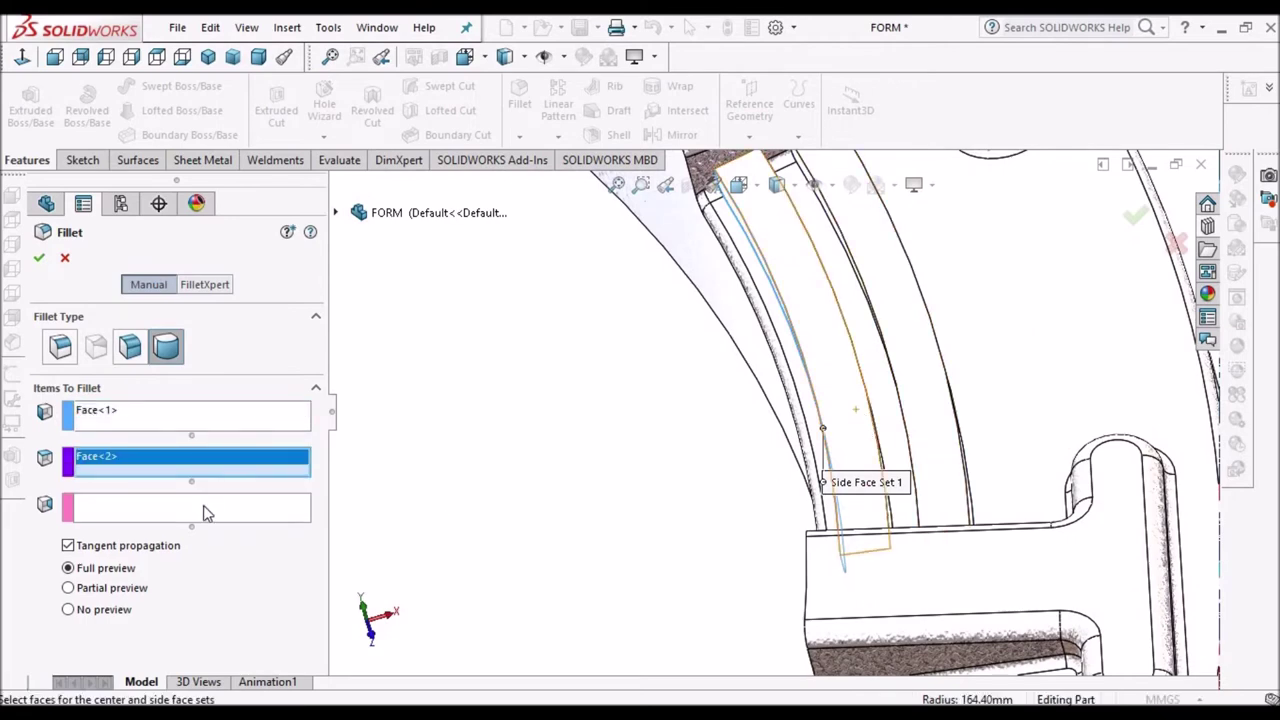
pyautogui.click(843, 451)
pyautogui.moveTo(843, 451); pyautogui.dragTo(780, 460, button='middle')
pyautogui.scroll(-6, 780, 460)
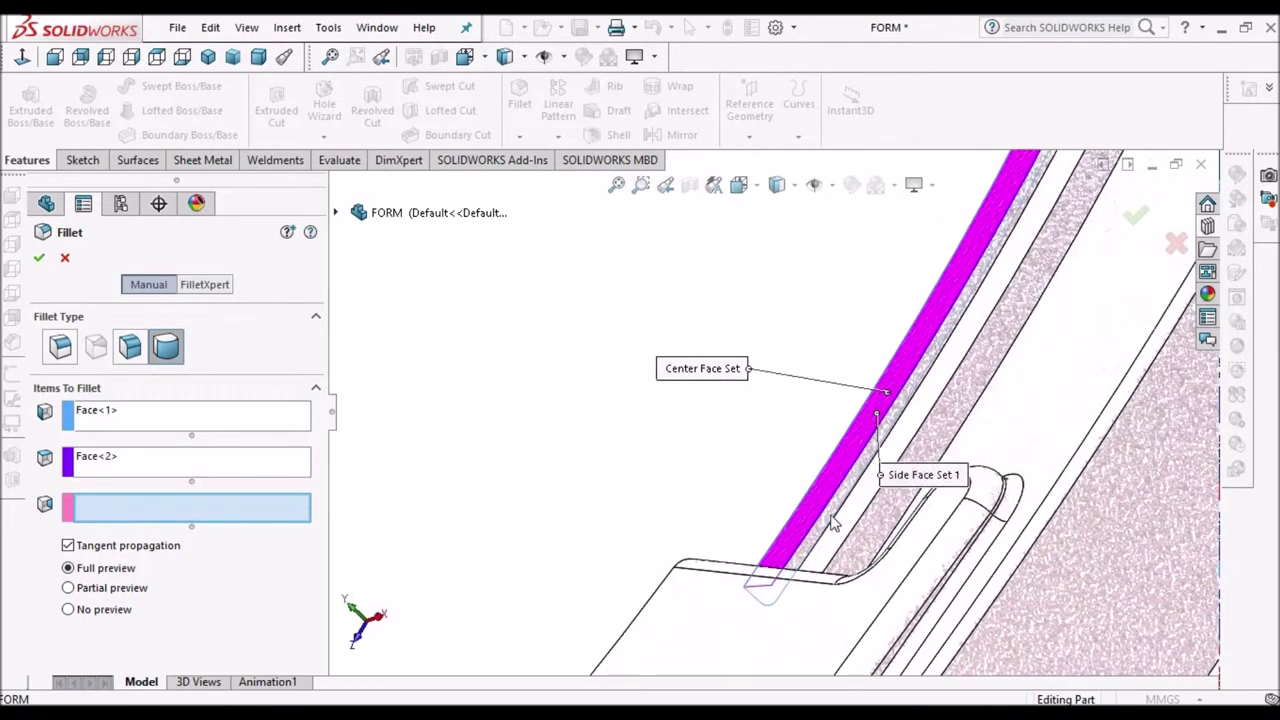
pyautogui.click(876, 492)
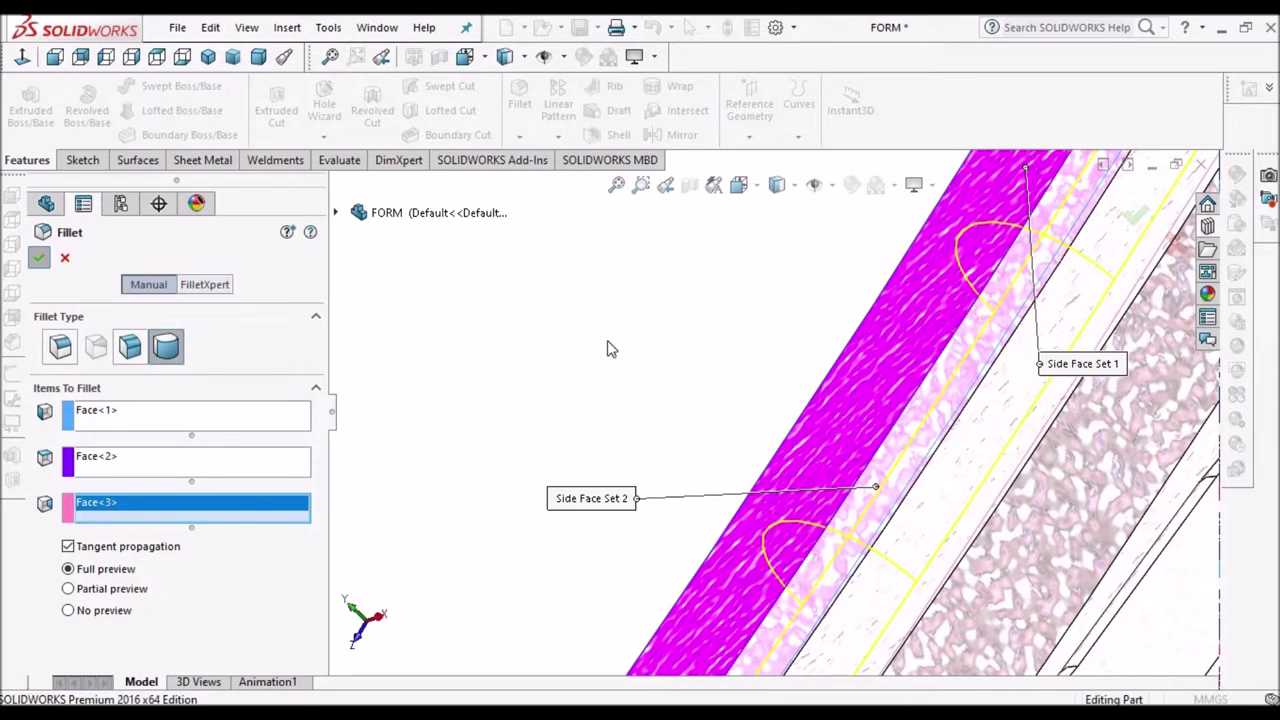
pyautogui.moveTo(820, 335); pyautogui.dragTo(957, 591, button='middle')
pyautogui.scroll(4, 917, 560)
pyautogui.scroll(1, 723, 300)
pyautogui.scroll(-5, 746, 377)
pyautogui.moveTo(746, 377); pyautogui.dragTo(745, 408, button='middle')
pyautogui.scroll(4, 848, 512)
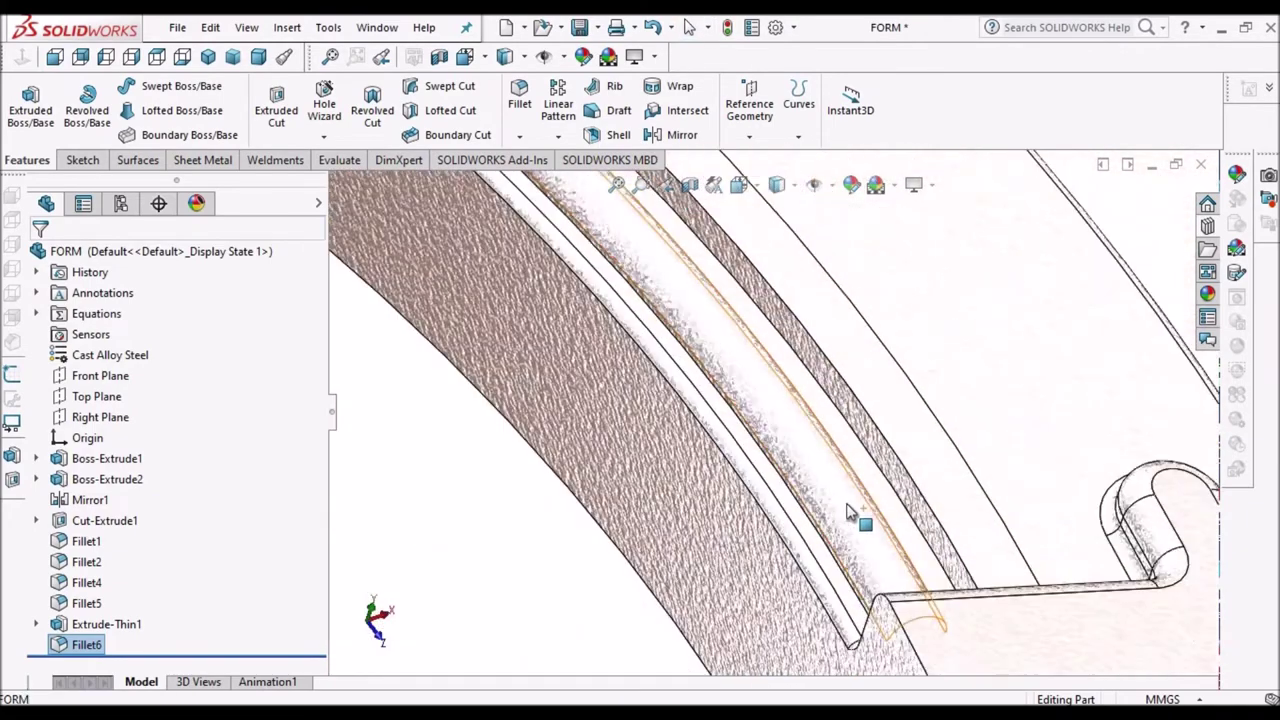
pyautogui.scroll(-1, 847, 512)
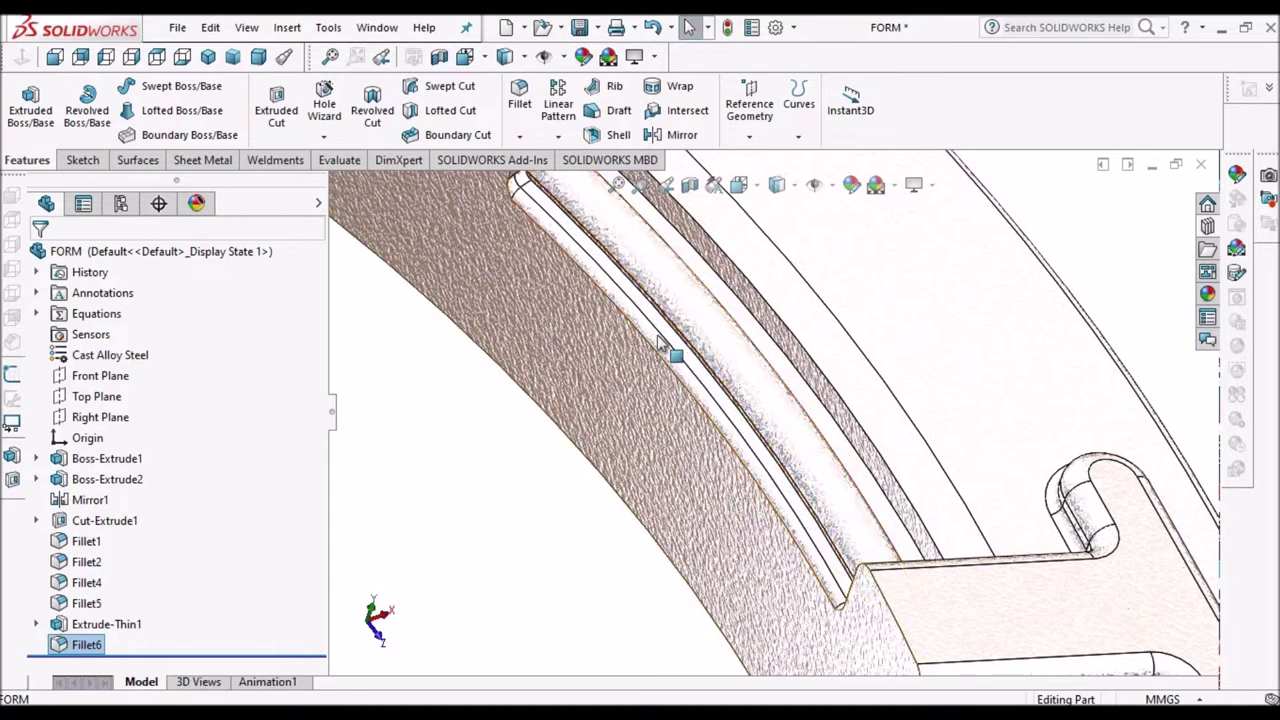
# - Apply a 1 mm constant-size fillet to the lower outer edge of the rounded curved rib between the T-shaped bosses
pyautogui.moveTo(651, 340); pyautogui.dragTo(648, 290, button='middle')
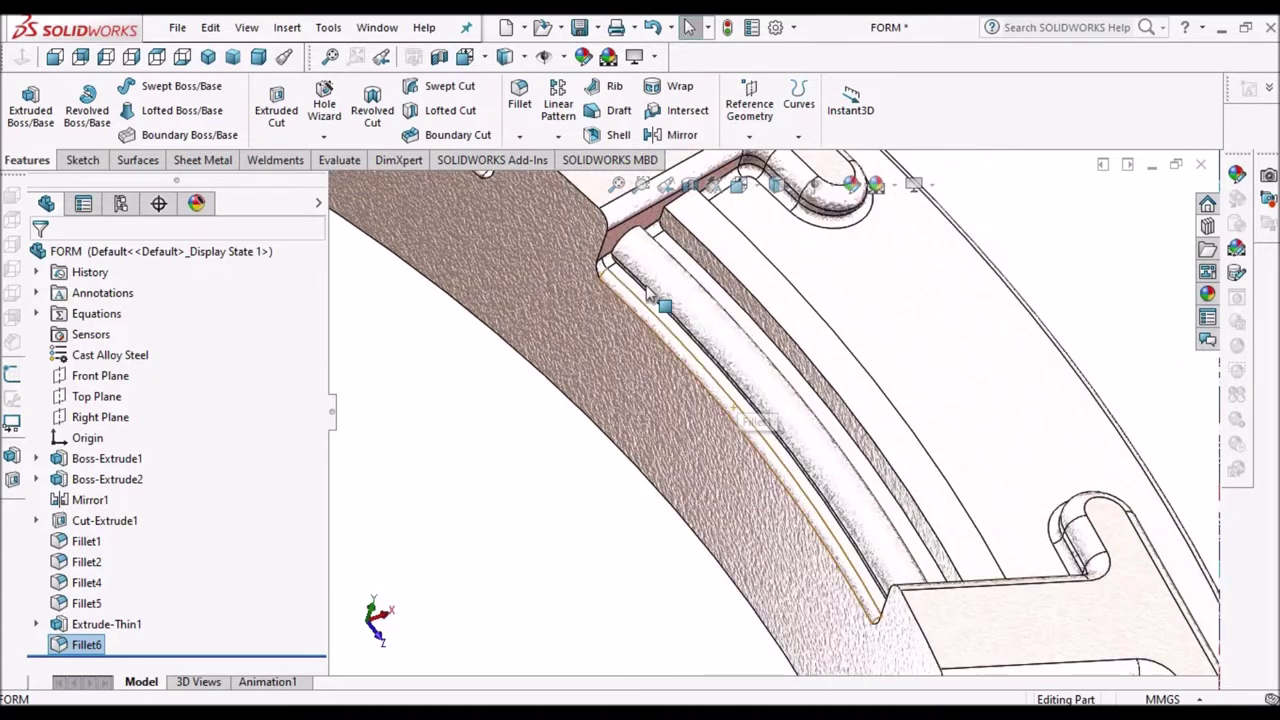
pyautogui.click(520, 96)
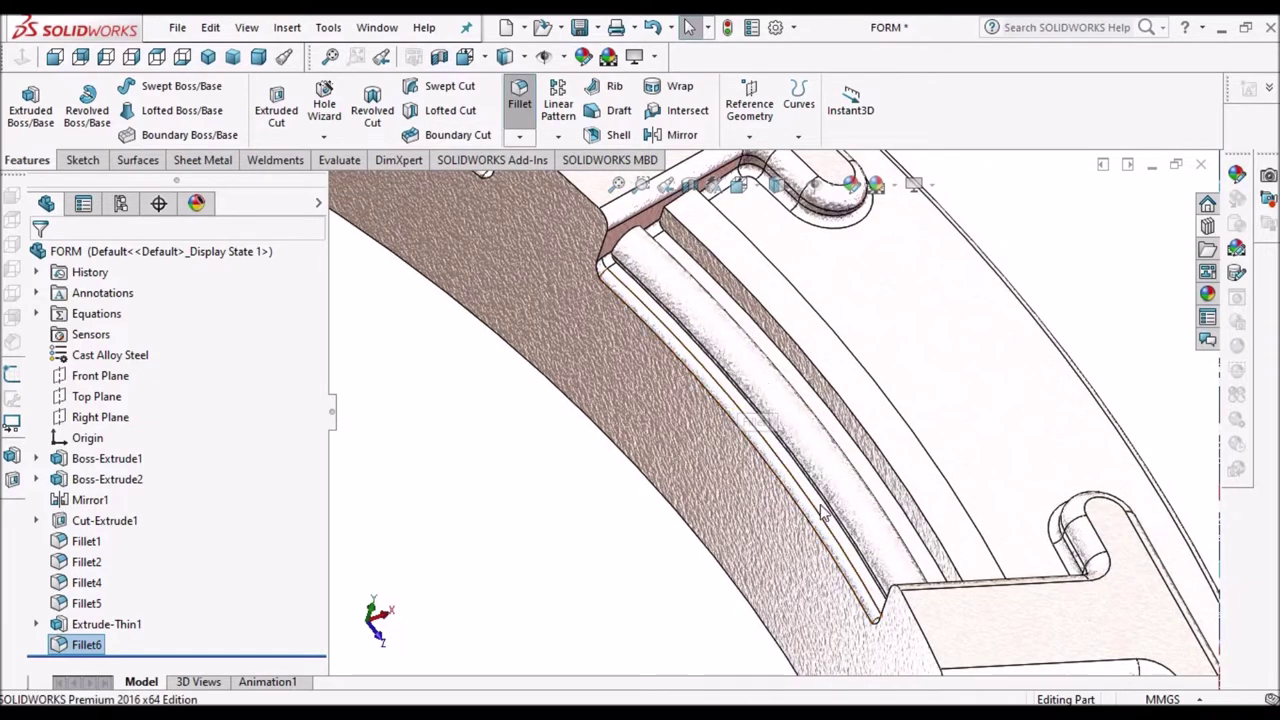
pyautogui.scroll(-4, 826, 514)
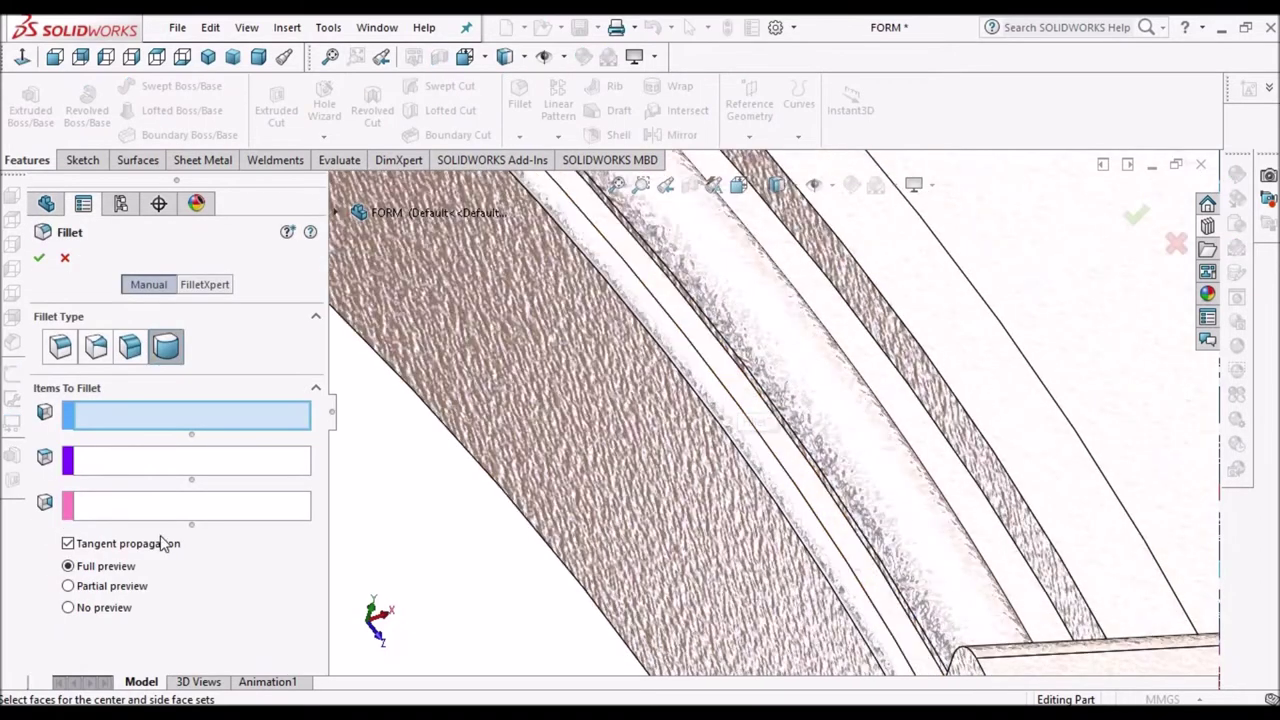
pyautogui.click(60, 346)
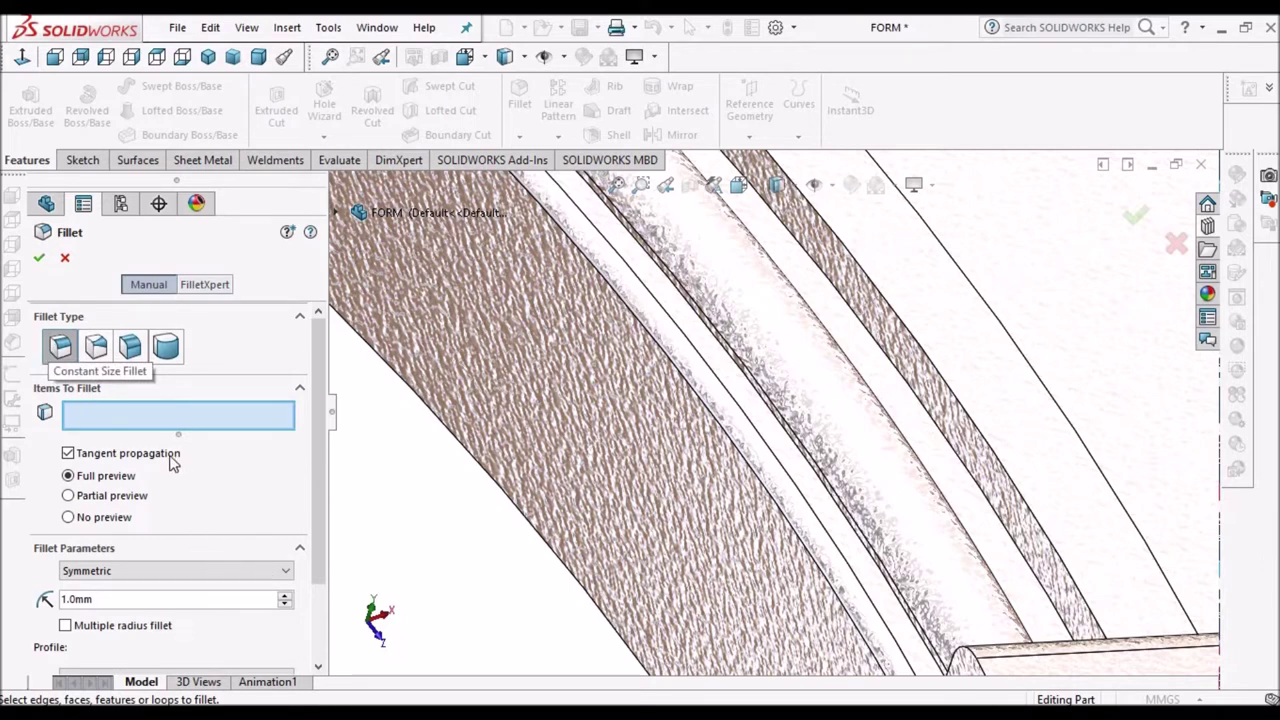
pyautogui.scroll(-2, 823, 482)
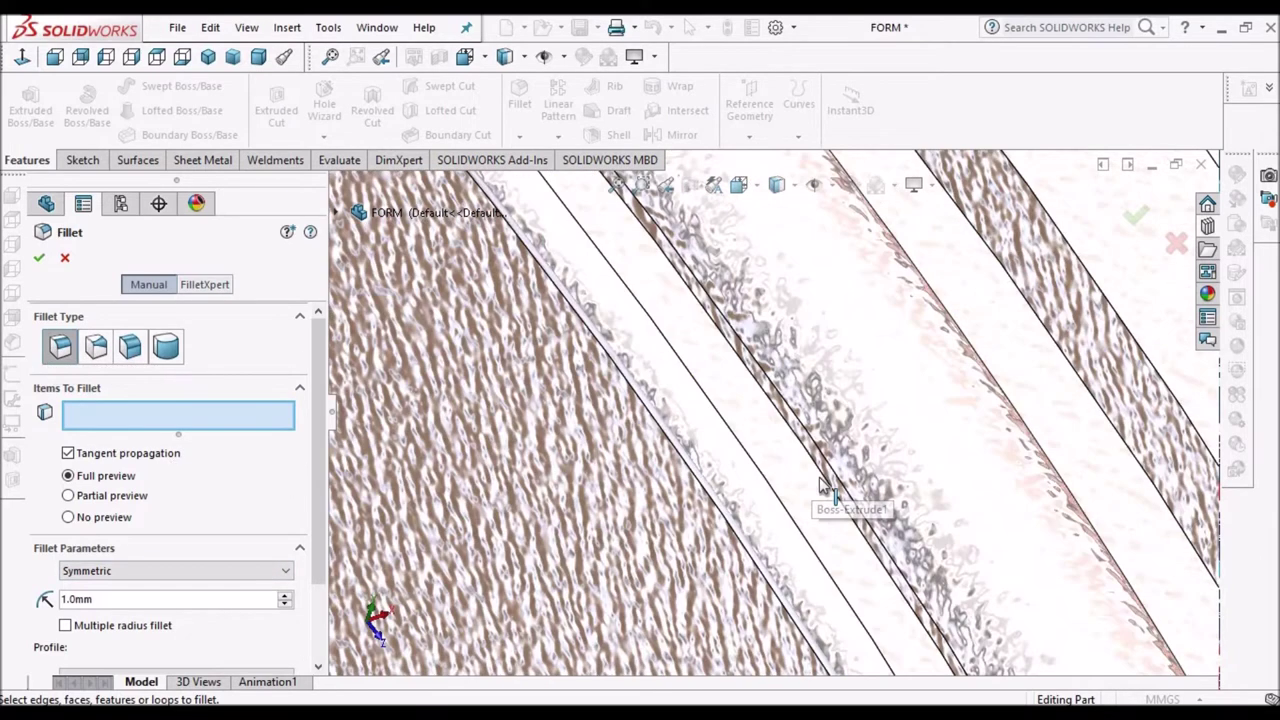
pyautogui.click(823, 485)
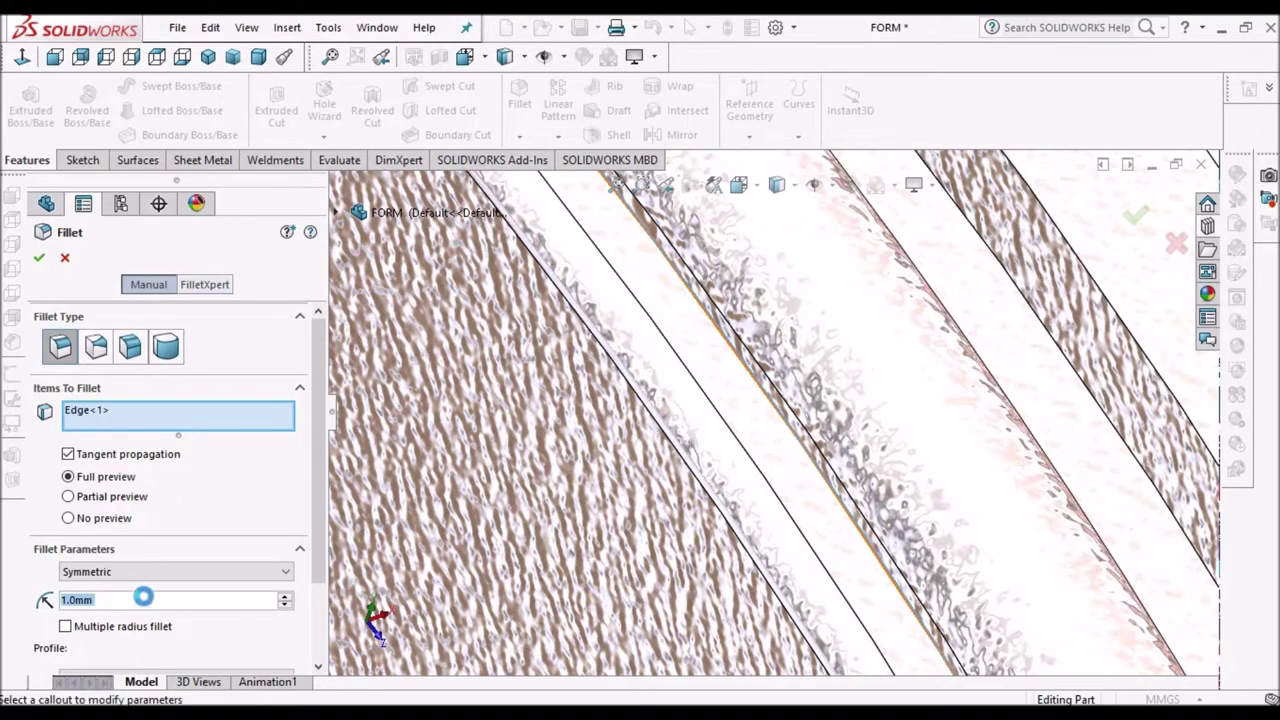
pyautogui.scroll(3, 965, 495)
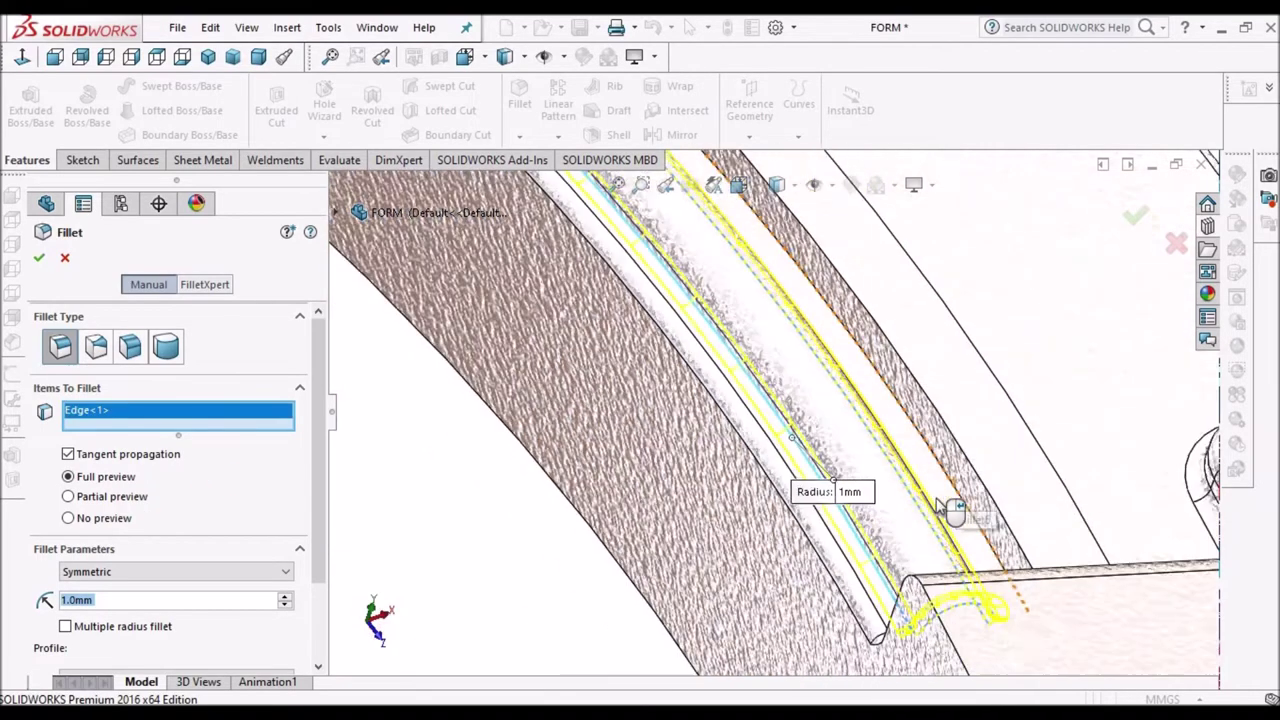
pyautogui.scroll(3, 783, 356)
pyautogui.scroll(-3, 664, 292)
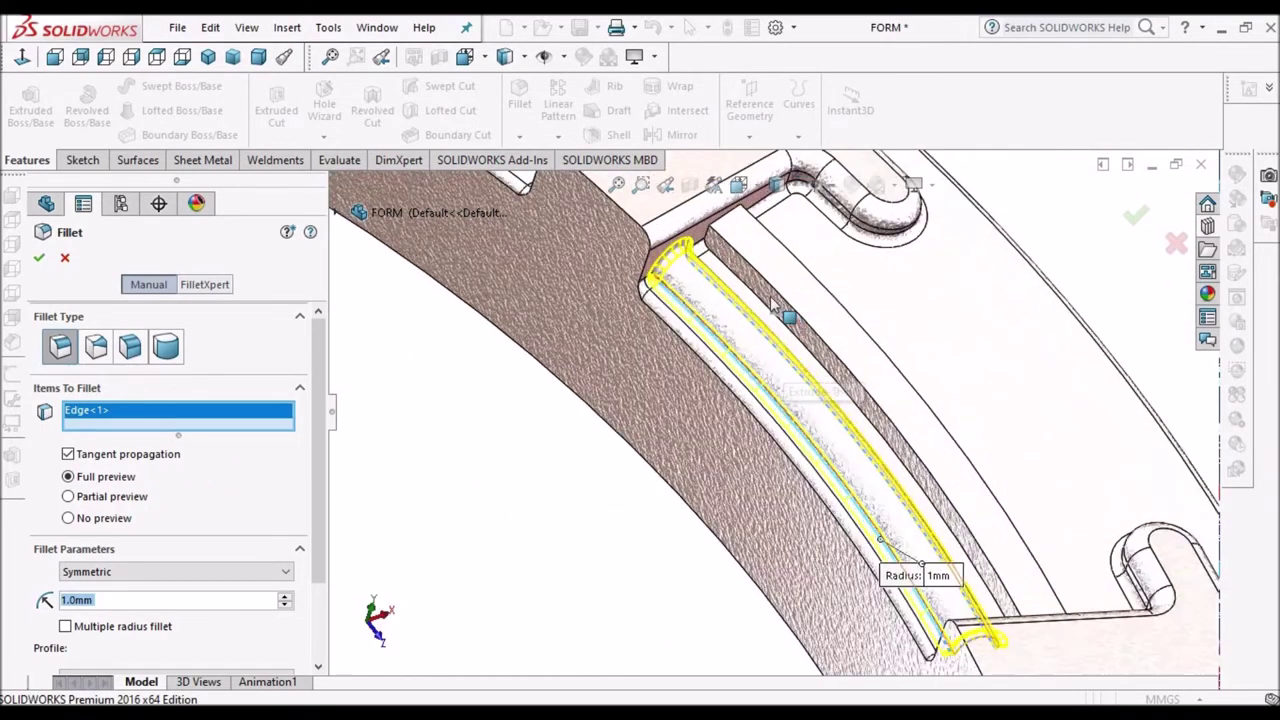
pyautogui.scroll(-2, 770, 296)
pyautogui.click(39, 257)
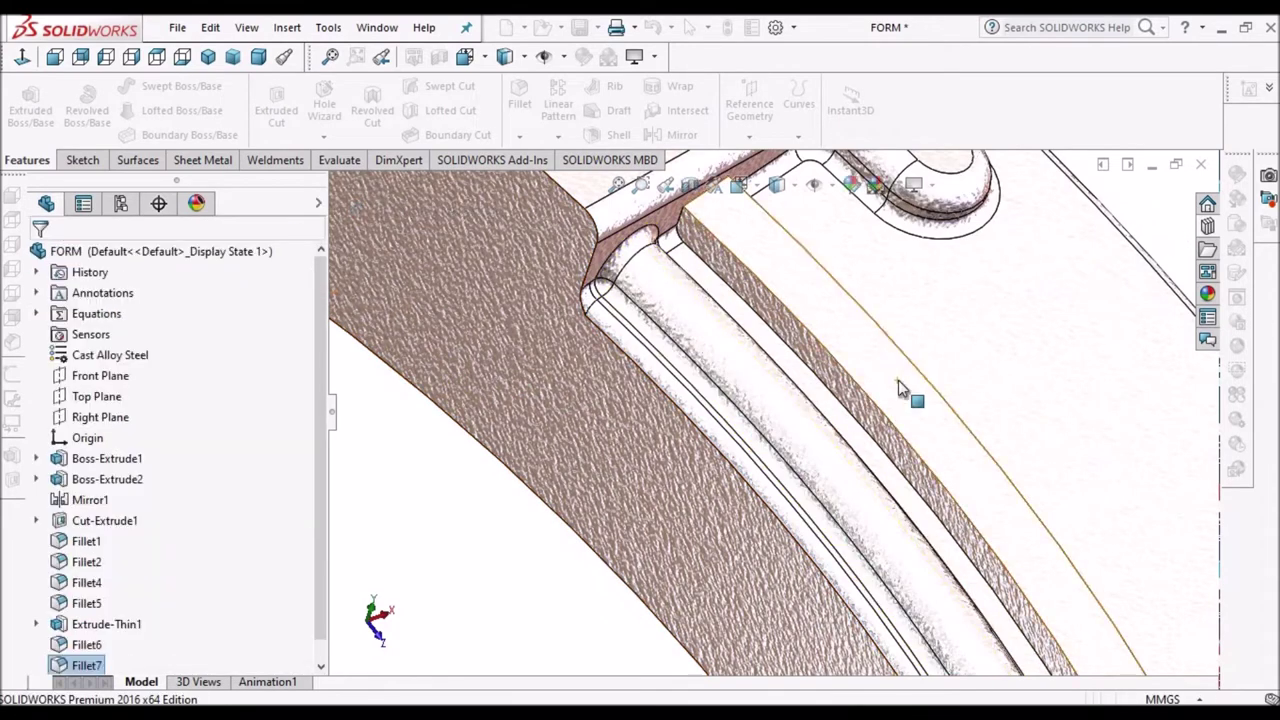
# - Examine the new fillet where the rounded curved rib meets the side of the T-shaped boss
pyautogui.scroll(-1, 664, 260)
pyautogui.scroll(-2, 660, 280)
pyautogui.moveTo(655, 301); pyautogui.dragTo(661, 275, button='middle')
pyautogui.moveTo(620, 378); pyautogui.dragTo(690, 240, button='middle')
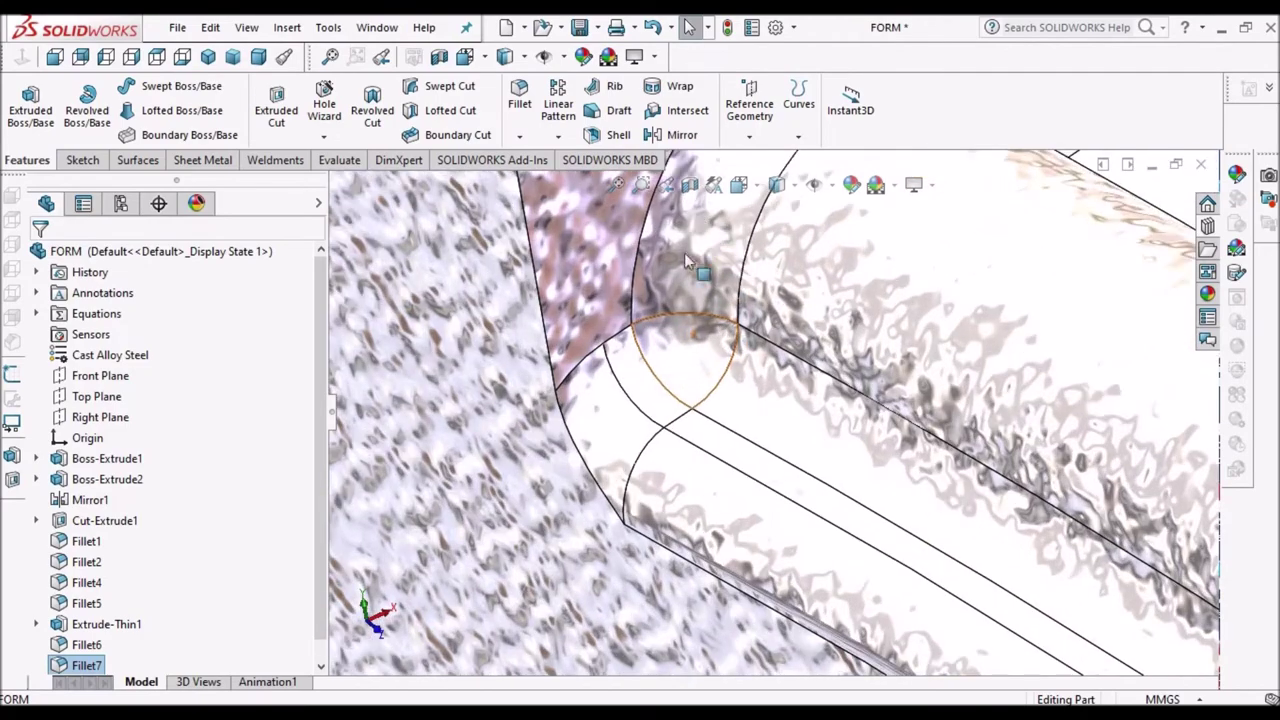
pyautogui.scroll(5, 740, 395)
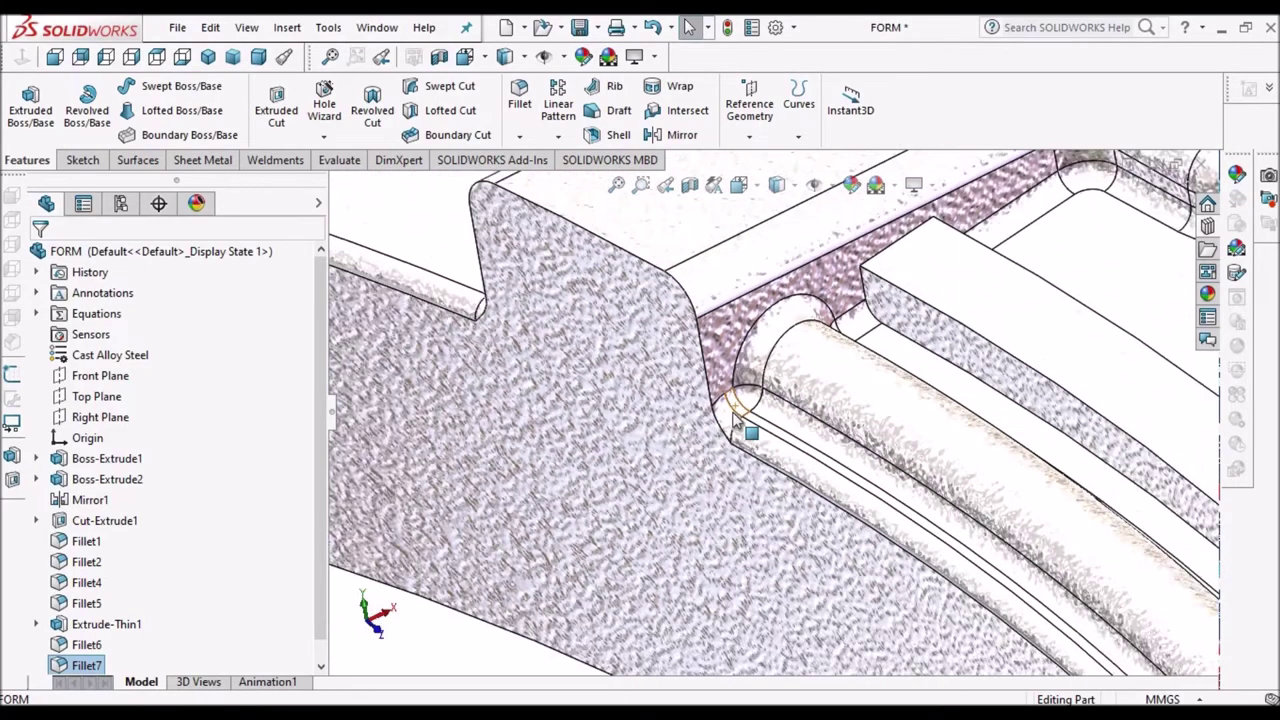
pyautogui.scroll(4, 735, 415)
pyautogui.scroll(-2, 904, 458)
# - Fillet both upper edges of the thin curved wall beside the rounded rib with a 1 mm radius
pyautogui.moveTo(911, 488); pyautogui.dragTo(920, 368, button='middle')
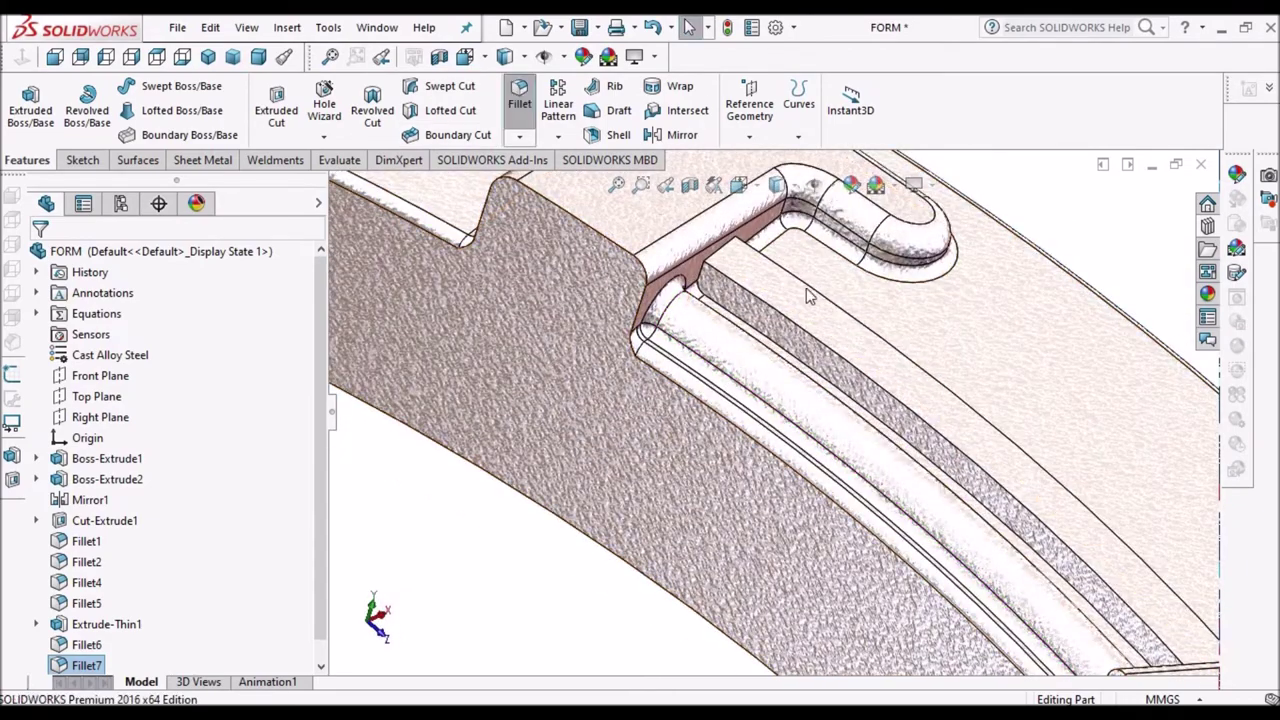
pyautogui.click(928, 425)
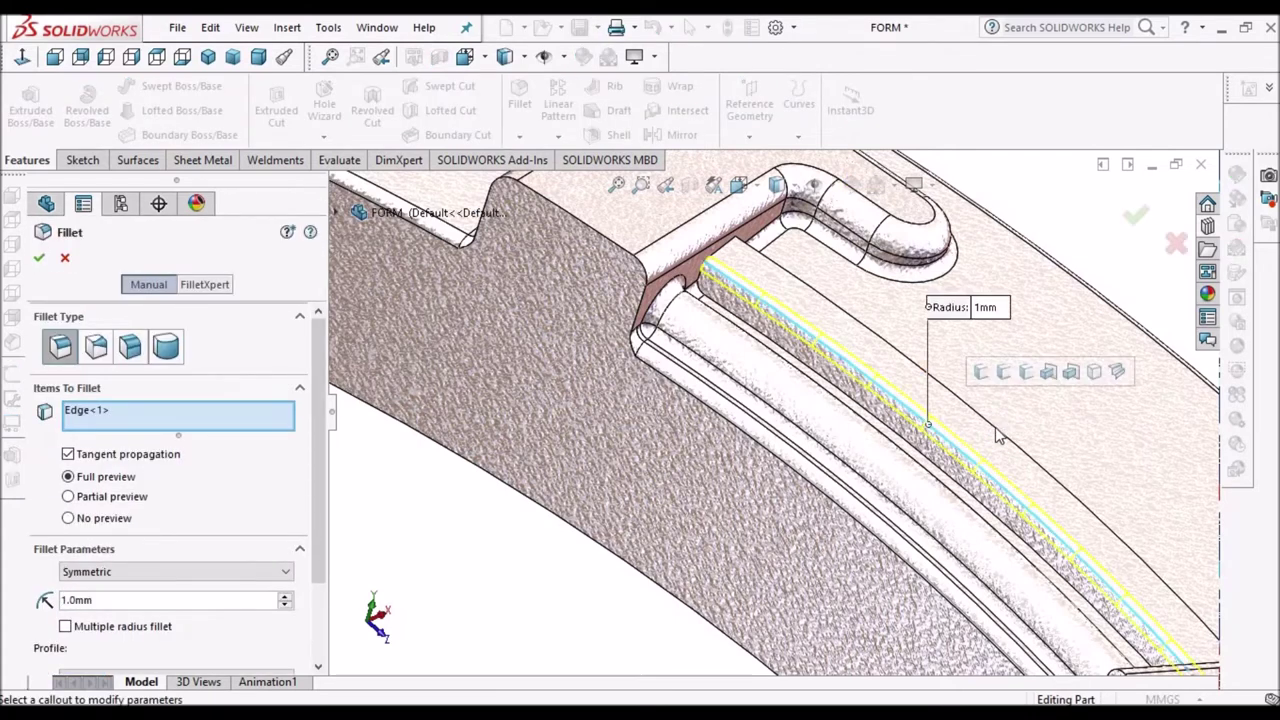
pyautogui.click(1000, 443)
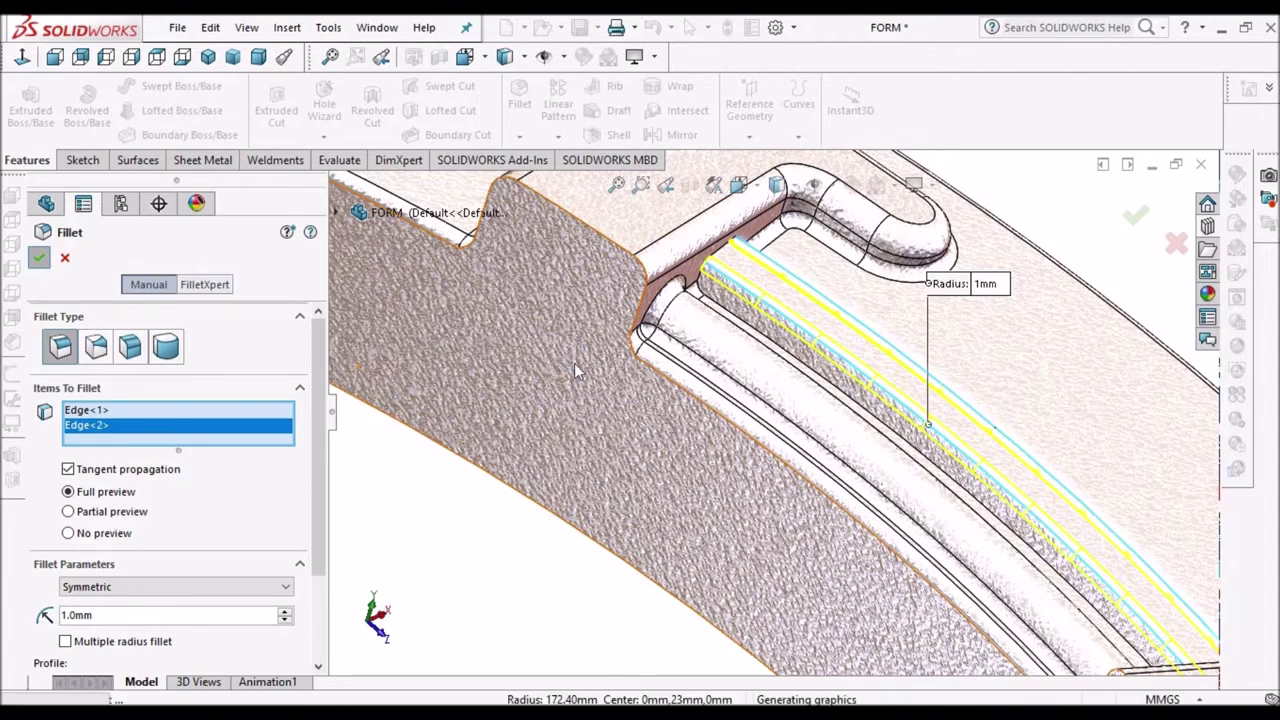
pyautogui.press('Return')
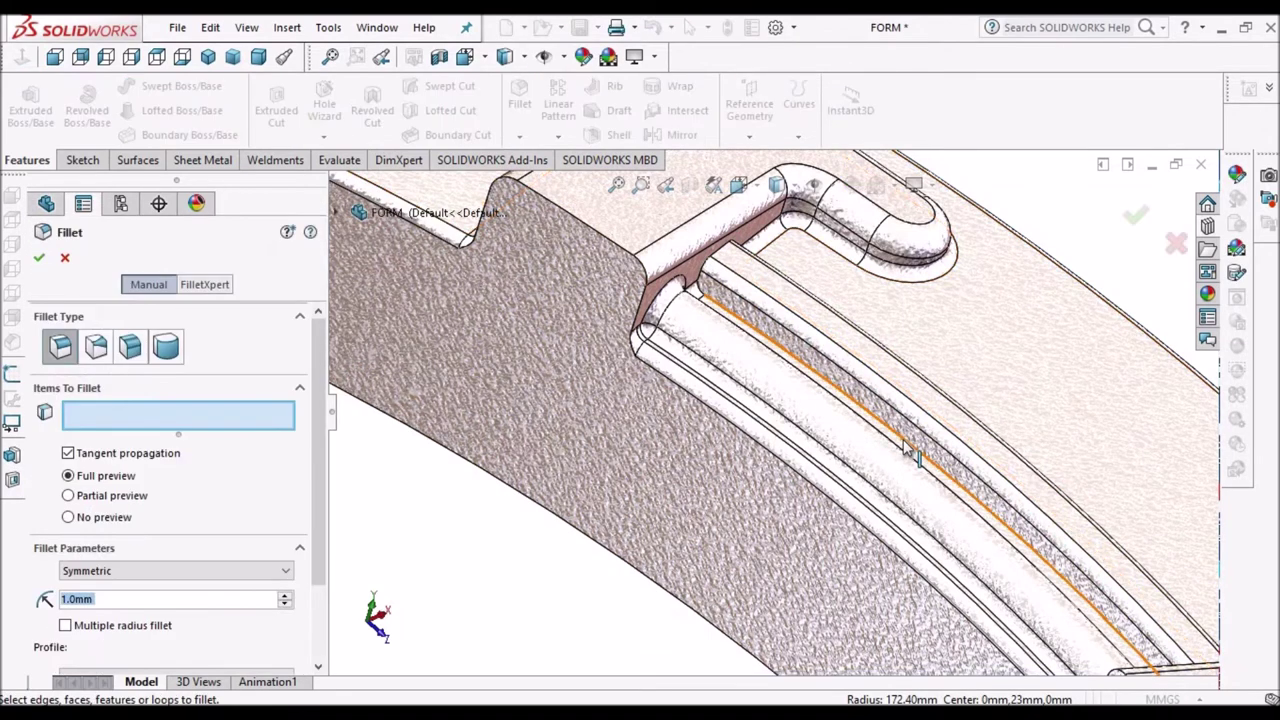
# - Fillet the base edge of the thin curved wall with a 1 mm radius and tangent propagation
pyautogui.click(905, 465)
pyautogui.moveTo(931, 466); pyautogui.dragTo(950, 580, button='middle')
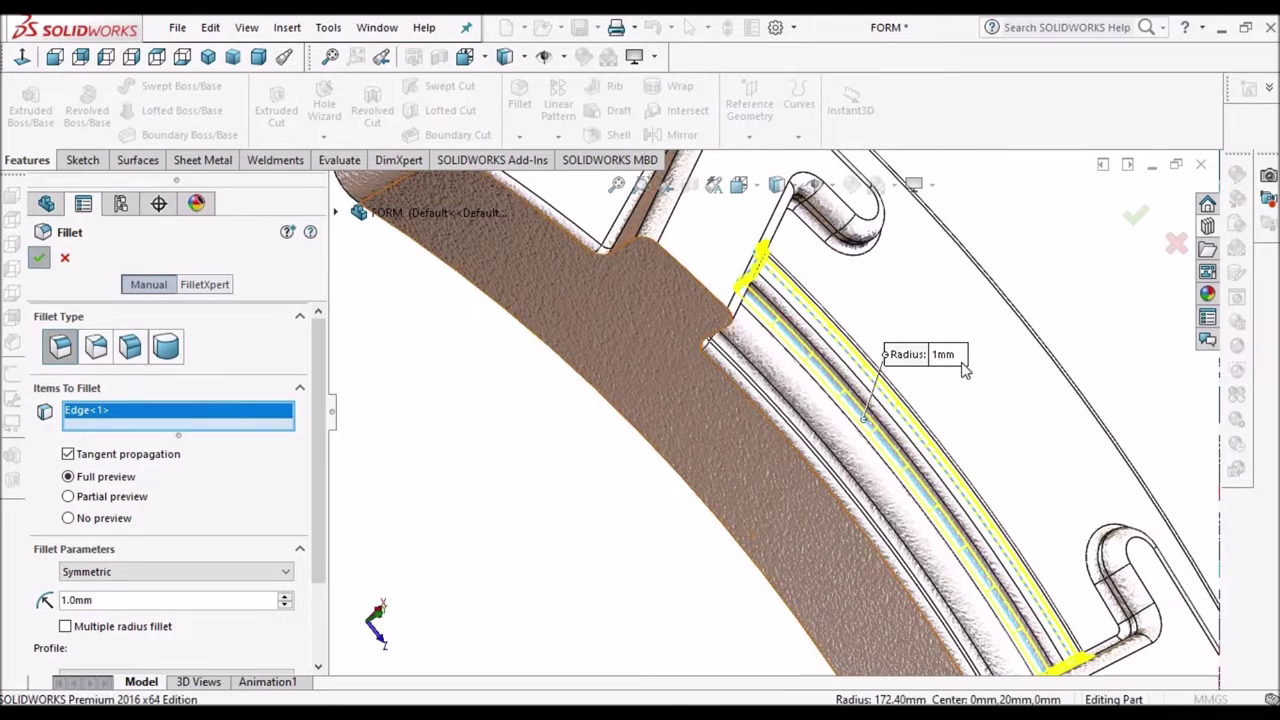
pyautogui.press('Return')
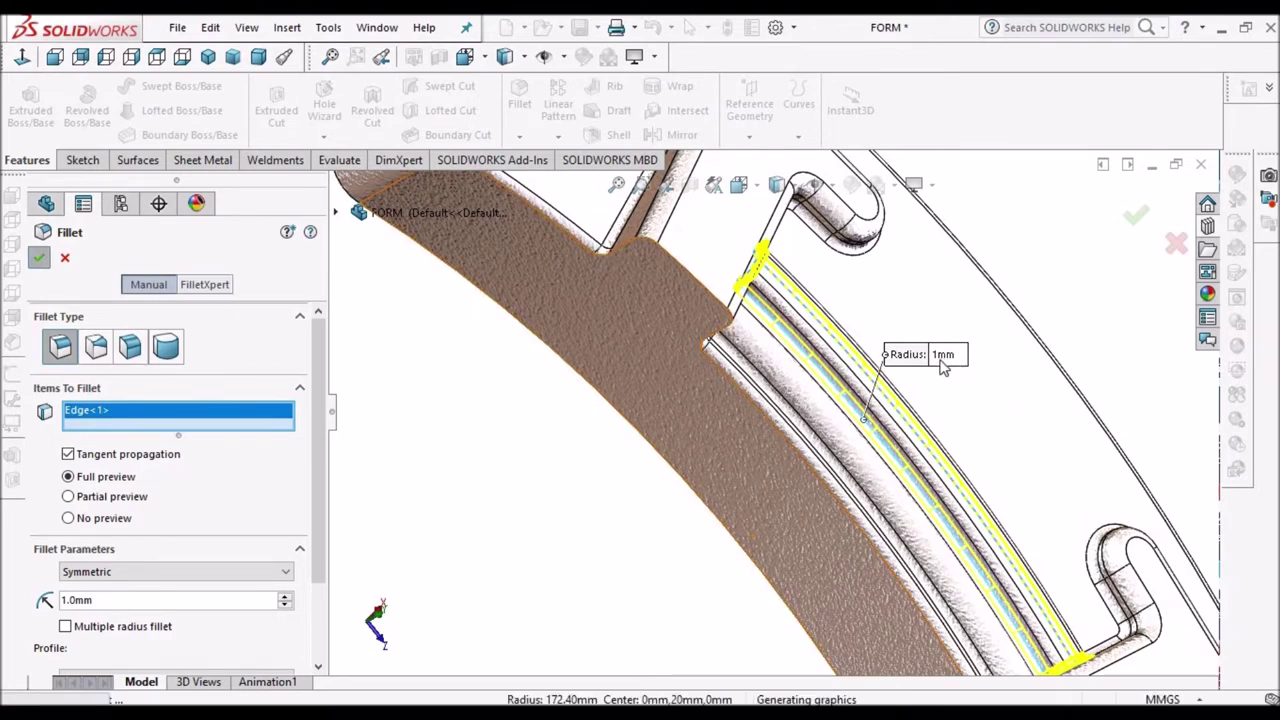
# - Examine the filleted curved ribs, their ends at the T-shaped bosses and the overall part from several angles
pyautogui.scroll(-2, 885, 416)
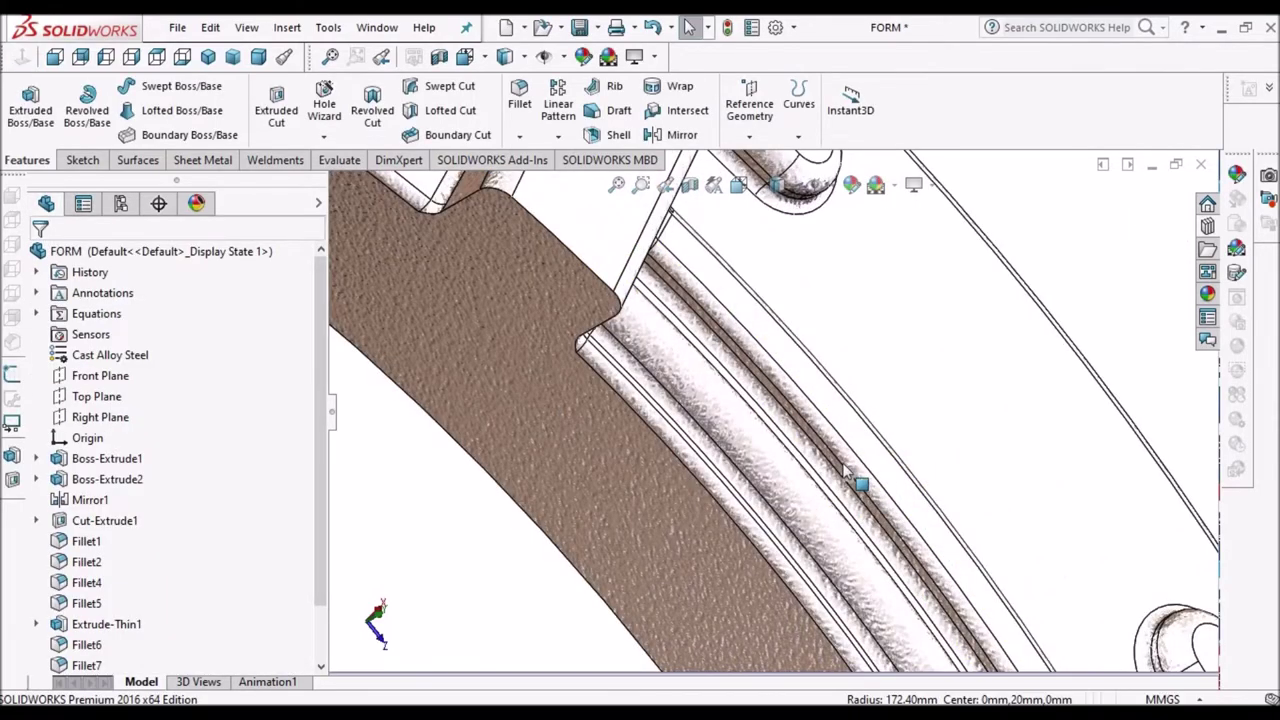
pyautogui.moveTo(825, 370); pyautogui.dragTo(914, 543, button='middle')
pyautogui.scroll(6, 828, 460)
pyautogui.scroll(-4, 828, 460)
pyautogui.moveTo(825, 455); pyautogui.dragTo(832, 580, button='middle')
pyautogui.scroll(-3, 789, 486)
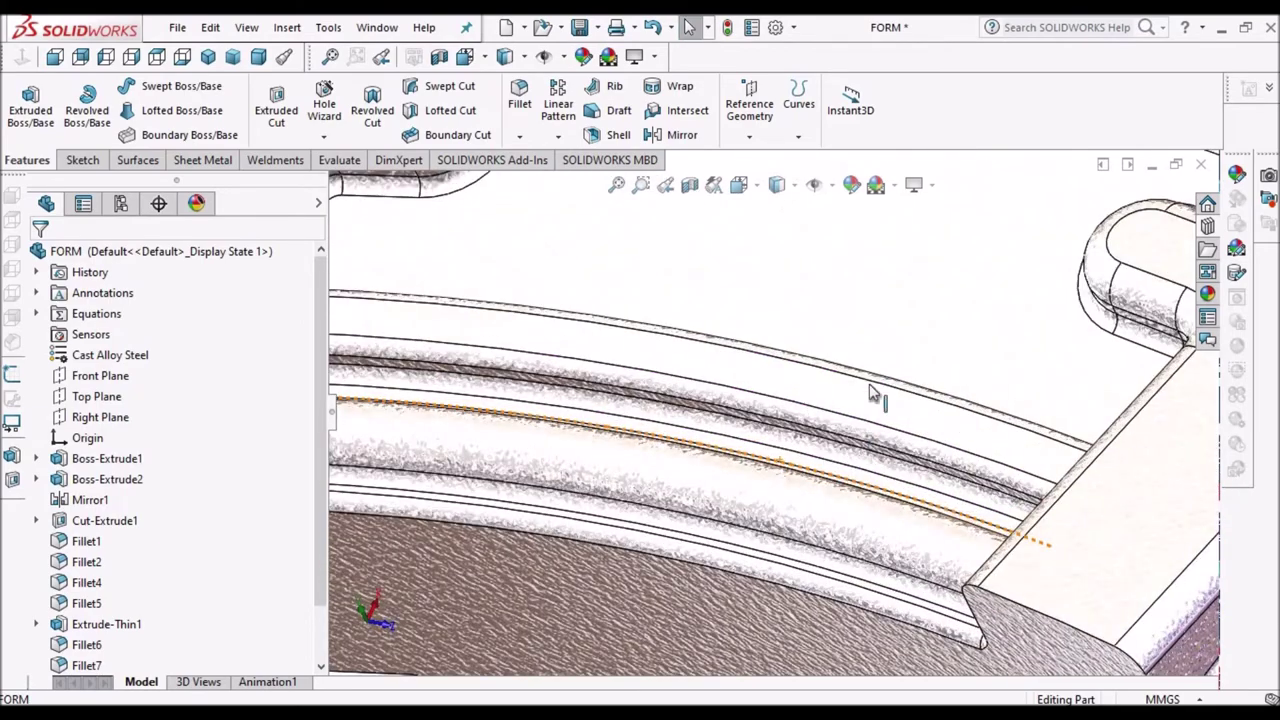
pyautogui.moveTo(818, 408); pyautogui.dragTo(790, 521, button='middle')
pyautogui.scroll(-8, 775, 480)
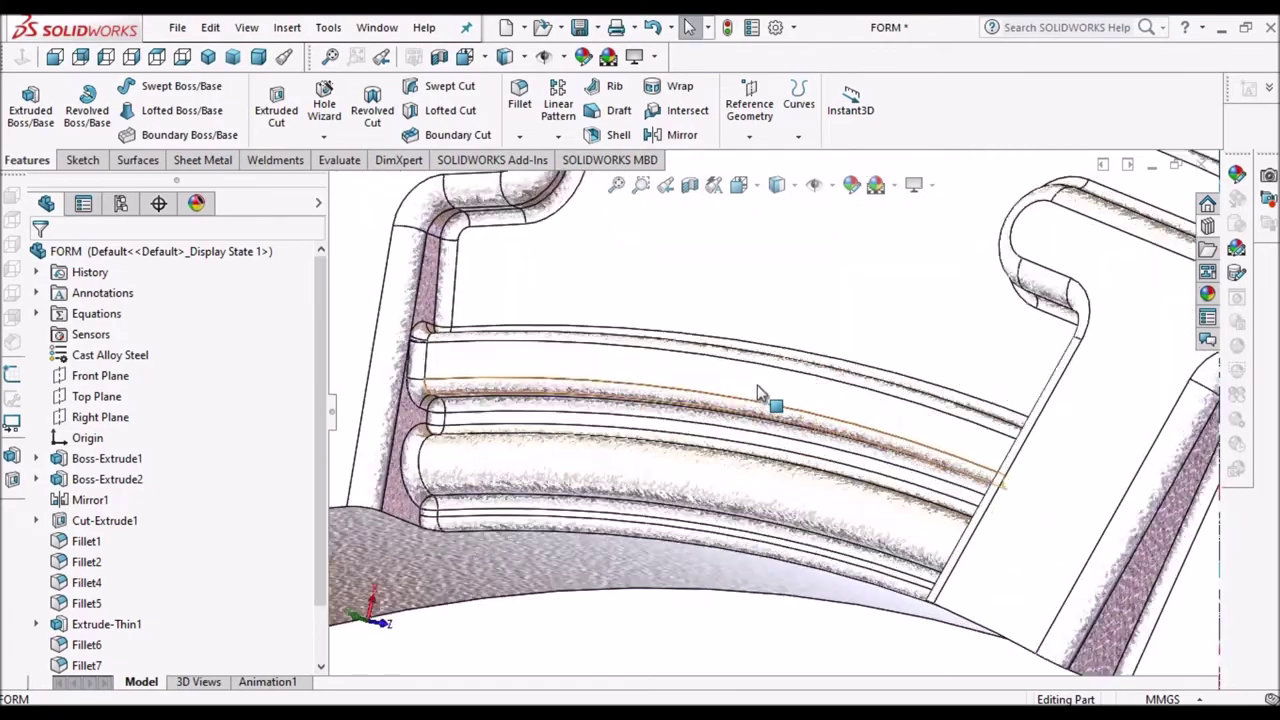
pyautogui.moveTo(782, 392); pyautogui.dragTo(830, 465, button='middle')
pyautogui.scroll(10, 830, 460)
pyautogui.scroll(-4, 783, 423)
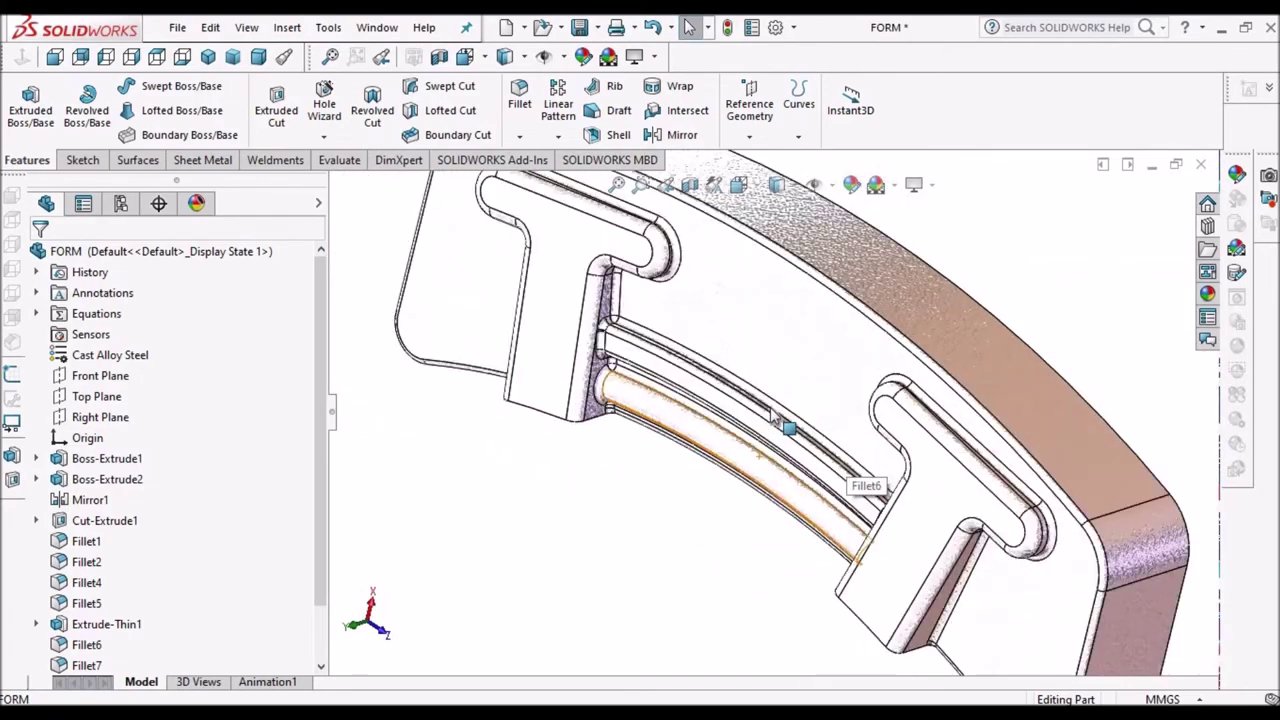
pyautogui.scroll(1, 783, 423)
pyautogui.moveTo(828, 292); pyautogui.dragTo(832, 240, button='middle')
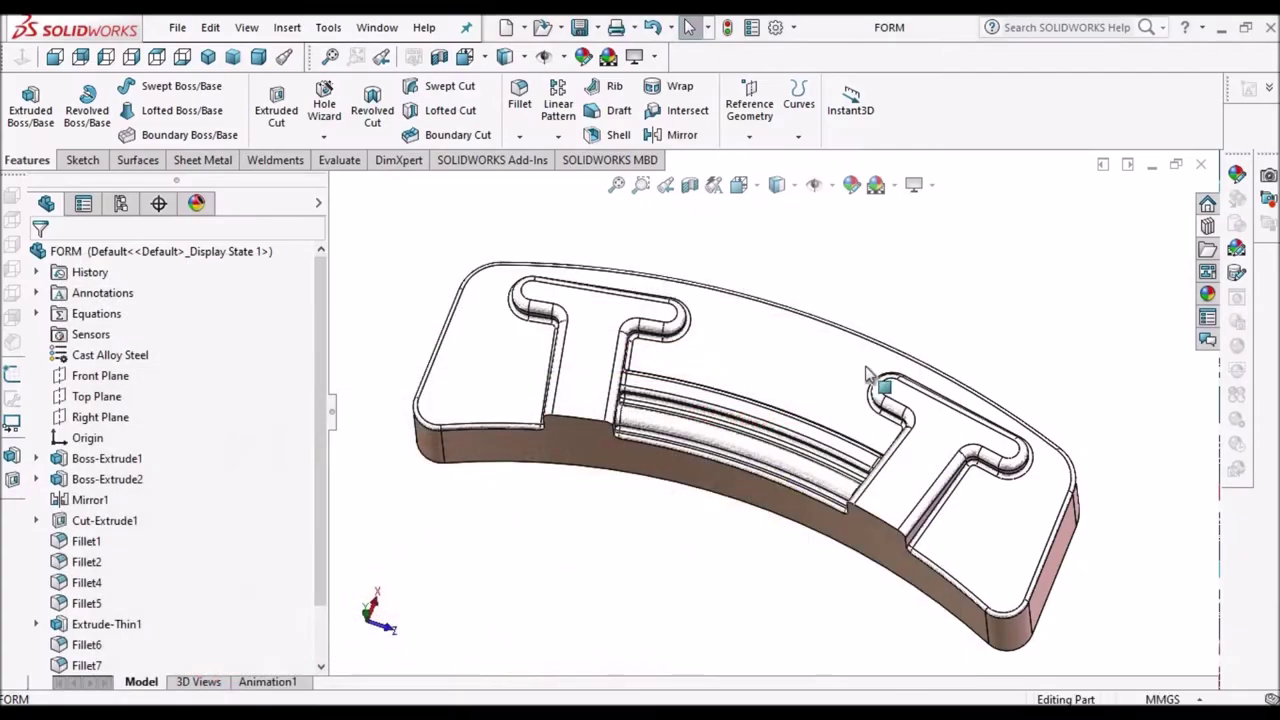
# - Define the part as a sheet metal Forming Tool, picking its flat underside as the stopping face
pyautogui.moveTo(884, 380); pyautogui.dragTo(877, 184, button='middle')
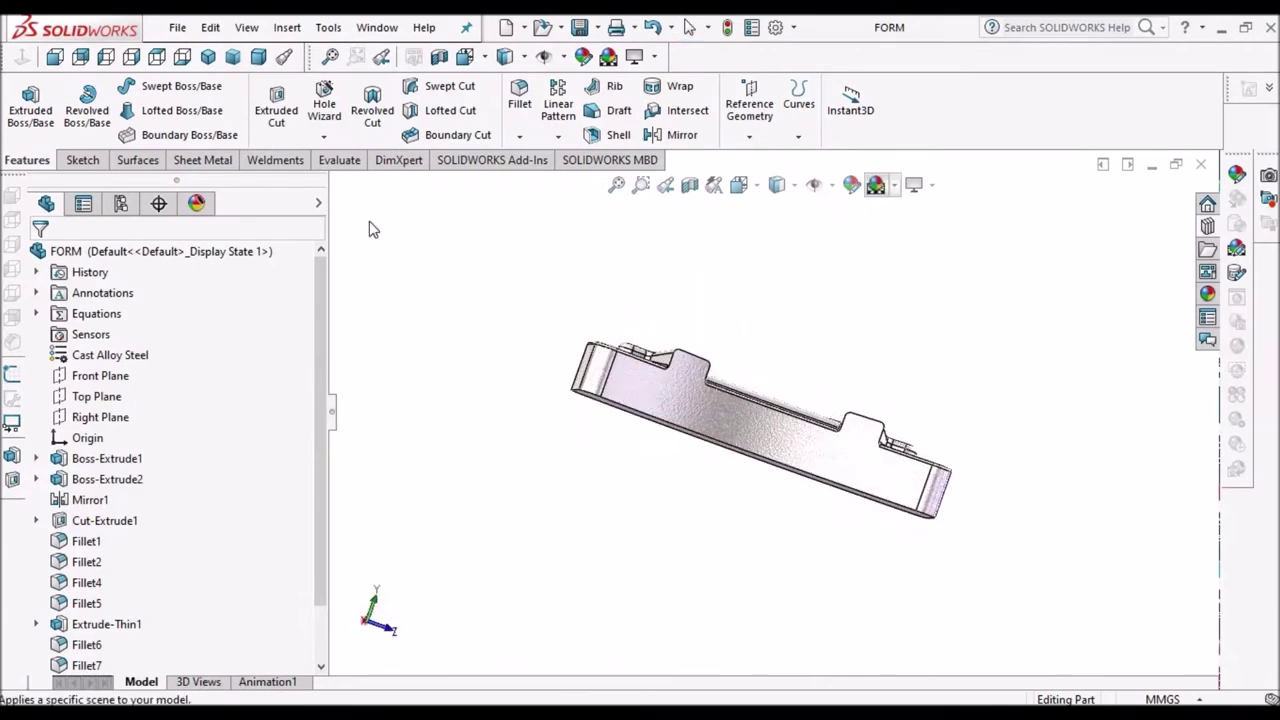
pyautogui.click(205, 162)
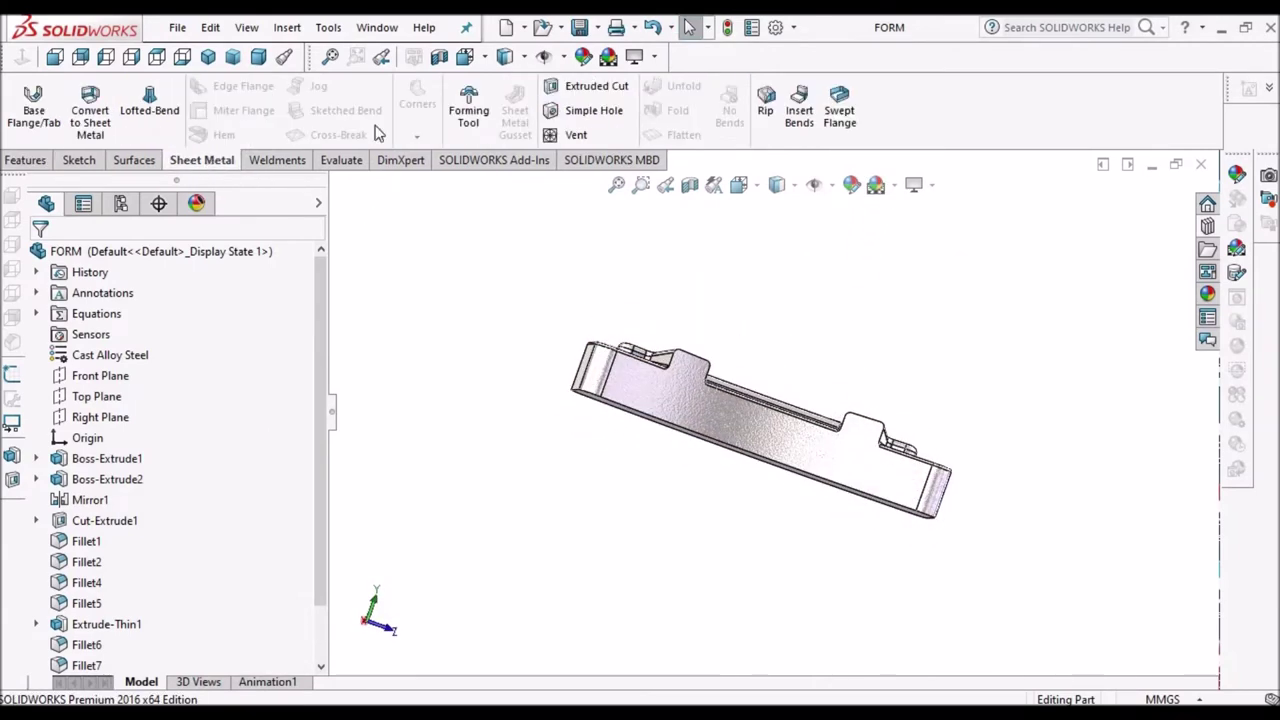
pyautogui.click(469, 112)
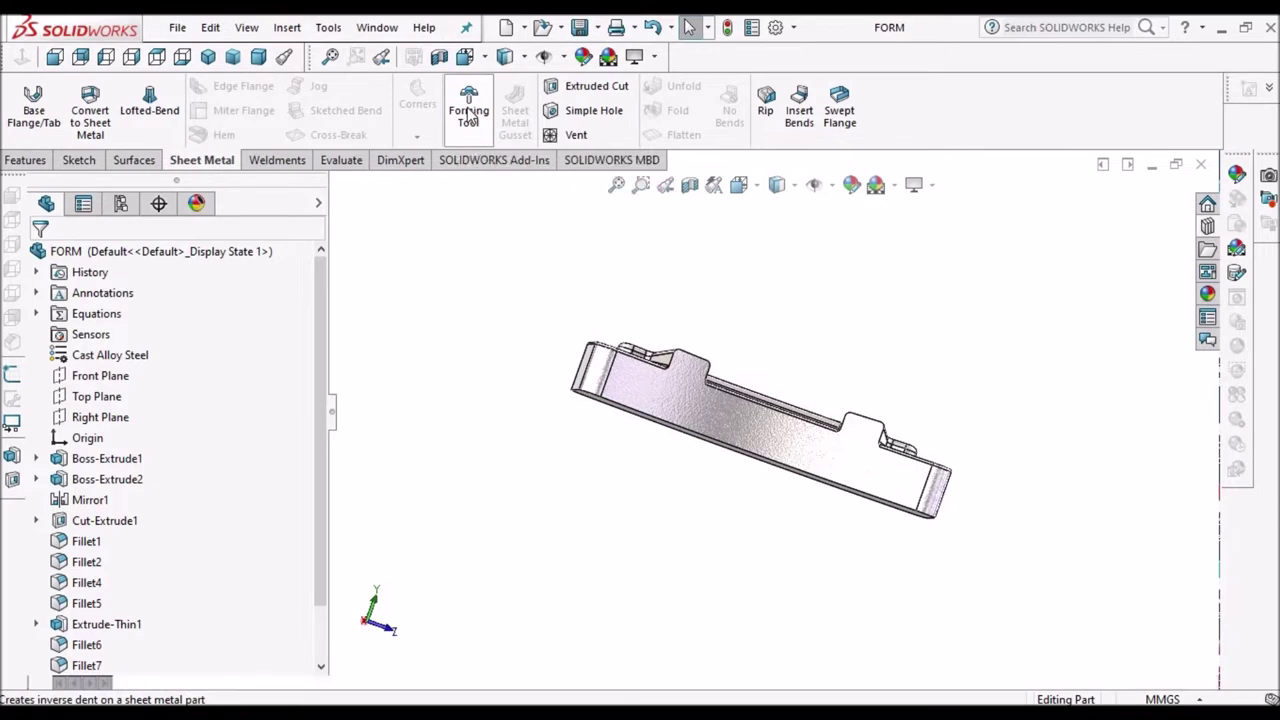
pyautogui.moveTo(828, 457); pyautogui.dragTo(632, 437, button='middle')
pyautogui.click(635, 430)
# - Examine the forming tool's coloured faces, raised bosses and curved ribs from several angles
pyautogui.moveTo(802, 358); pyautogui.dragTo(762, 507, button='middle')
pyautogui.scroll(-3, 796, 399)
pyautogui.moveTo(793, 410); pyautogui.dragTo(724, 402, button='middle')
pyautogui.moveTo(634, 365)
pyautogui.mouseDown(button='middle')
pyautogui.moveTo(766, 471)
pyautogui.moveTo(751, 391)
pyautogui.moveTo(705, 453)
pyautogui.moveTo(791, 366)
pyautogui.moveTo(823, 371)
pyautogui.moveTo(640, 354)
pyautogui.moveTo(620, 380)
pyautogui.mouseUp(button='middle')
pyautogui.scroll(-3, 757, 409)
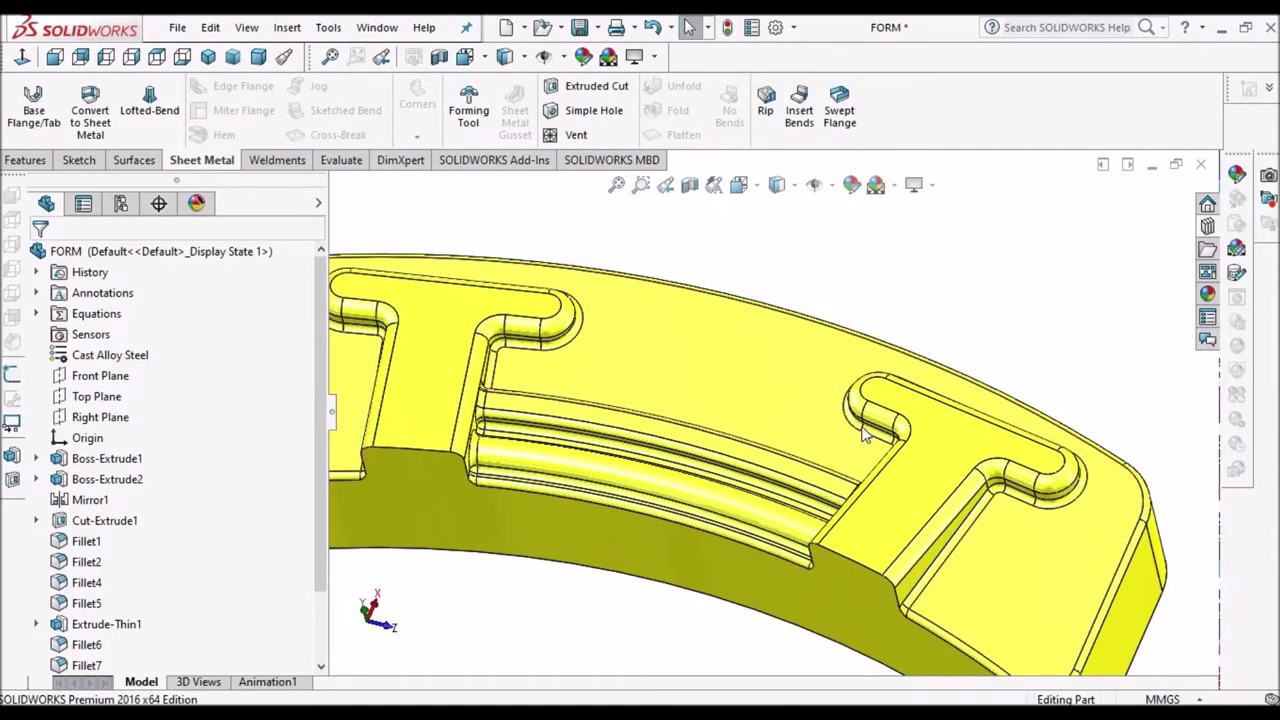
pyautogui.scroll(6, 842, 438)
pyautogui.moveTo(742, 368); pyautogui.dragTo(612, 298, button='middle')
pyautogui.scroll(-5, 746, 450)
pyautogui.moveTo(786, 413); pyautogui.dragTo(829, 534, button='middle')
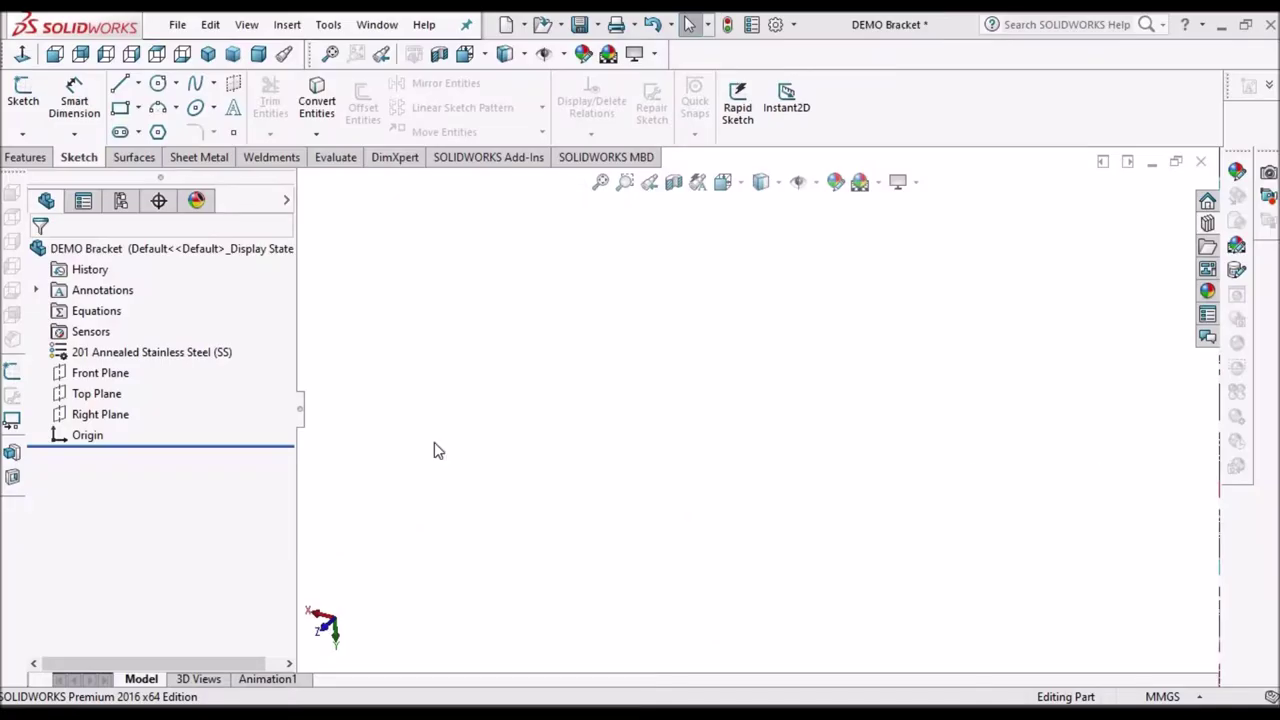
# - In the DEMO Bracket part, sketch a center rectangle about 98 by 102 mm on the Top Plane, centred on the origin
pyautogui.click(108, 394)
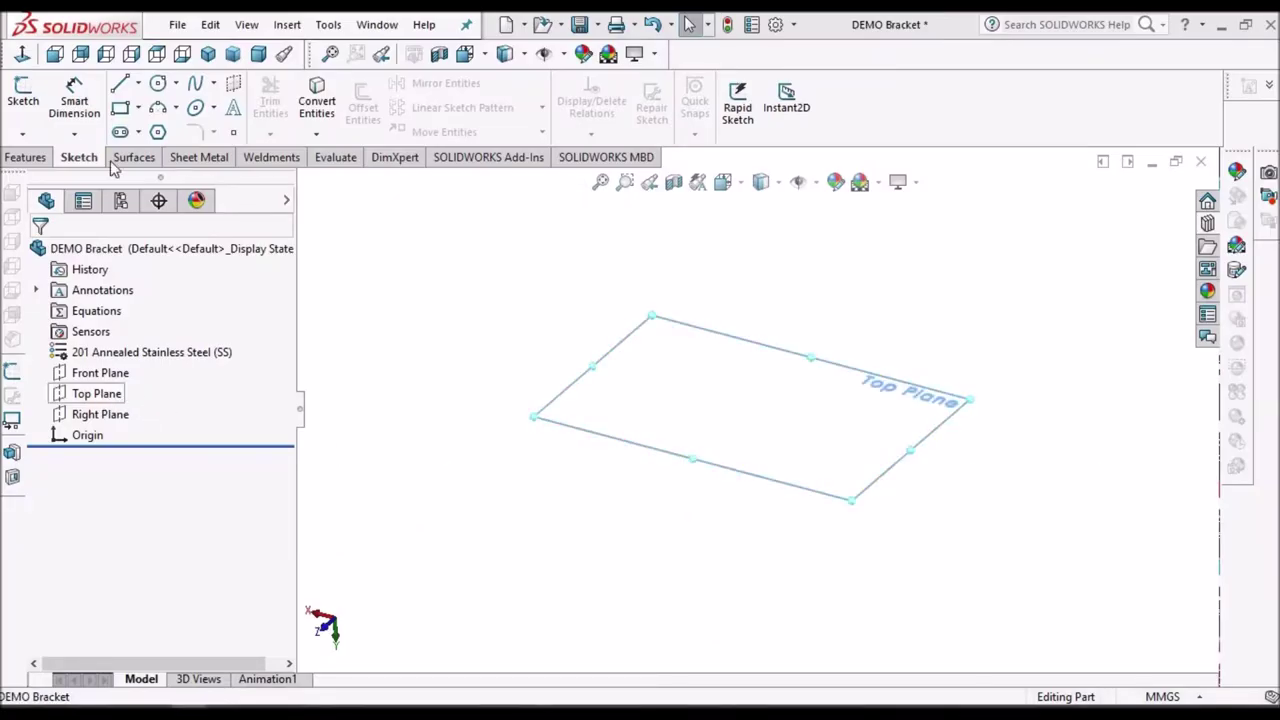
pyautogui.click(20, 95)
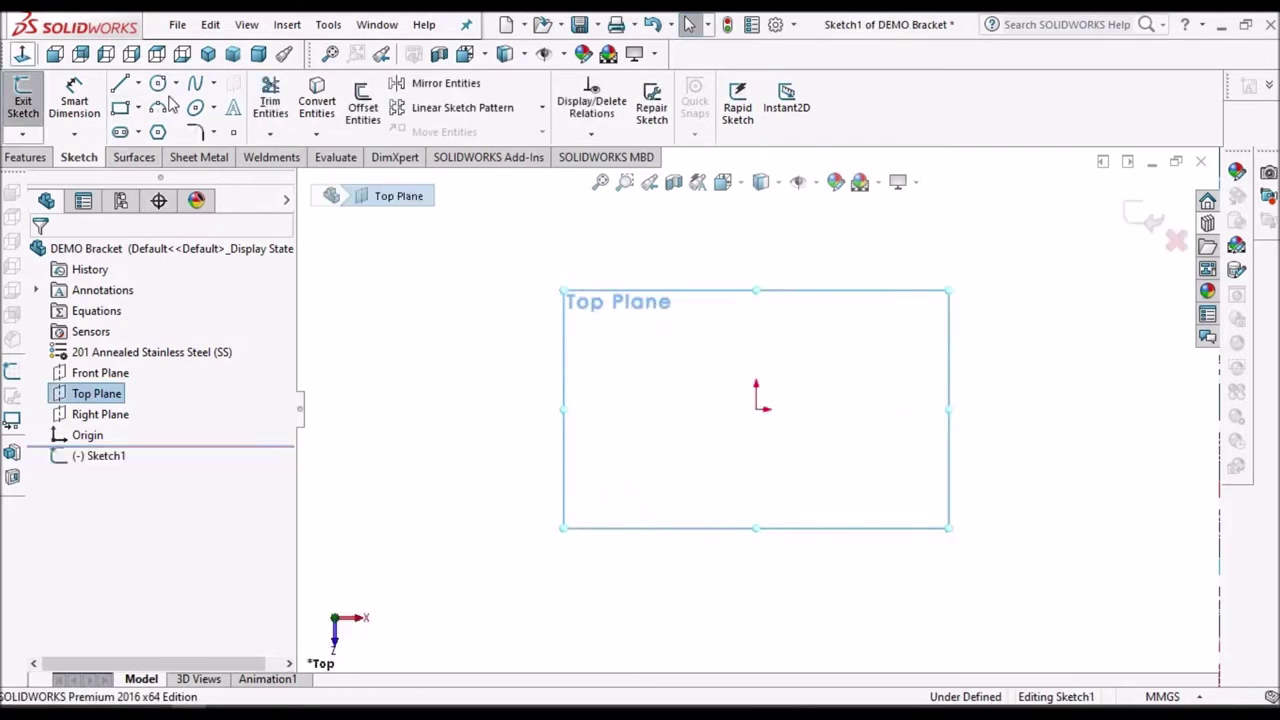
pyautogui.click(139, 110)
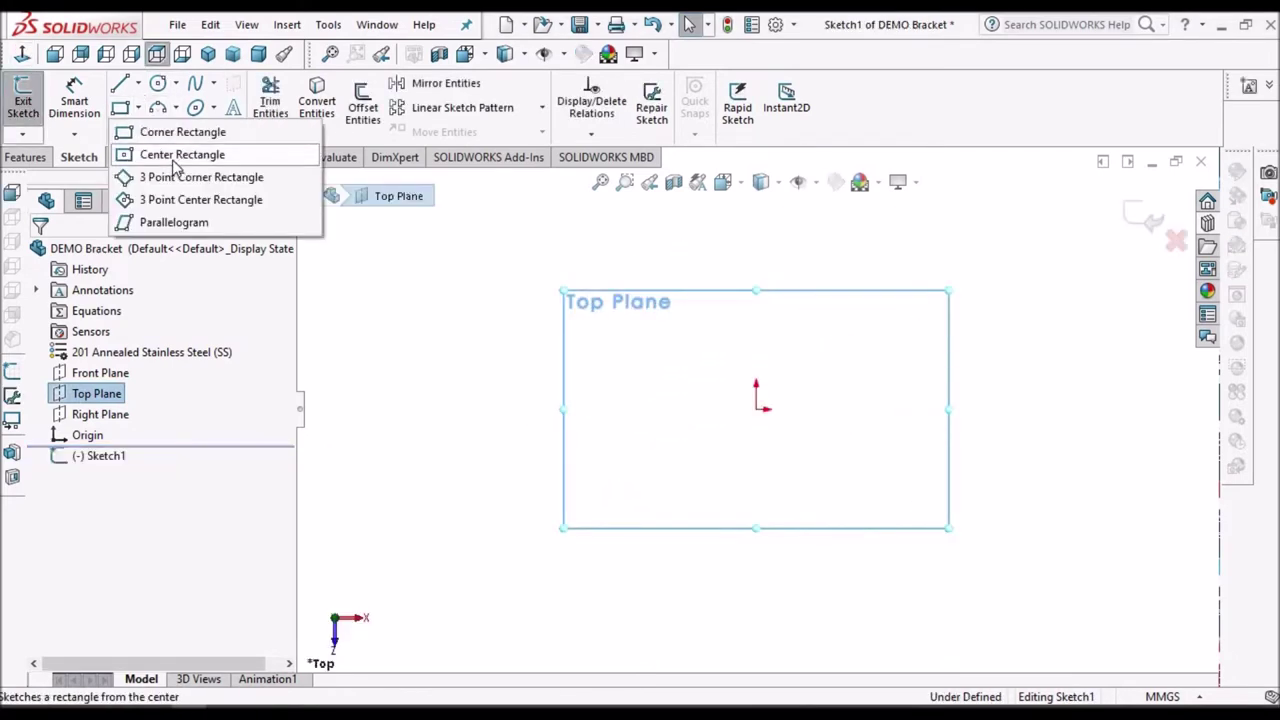
pyautogui.click(756, 409)
pyautogui.click(862, 300)
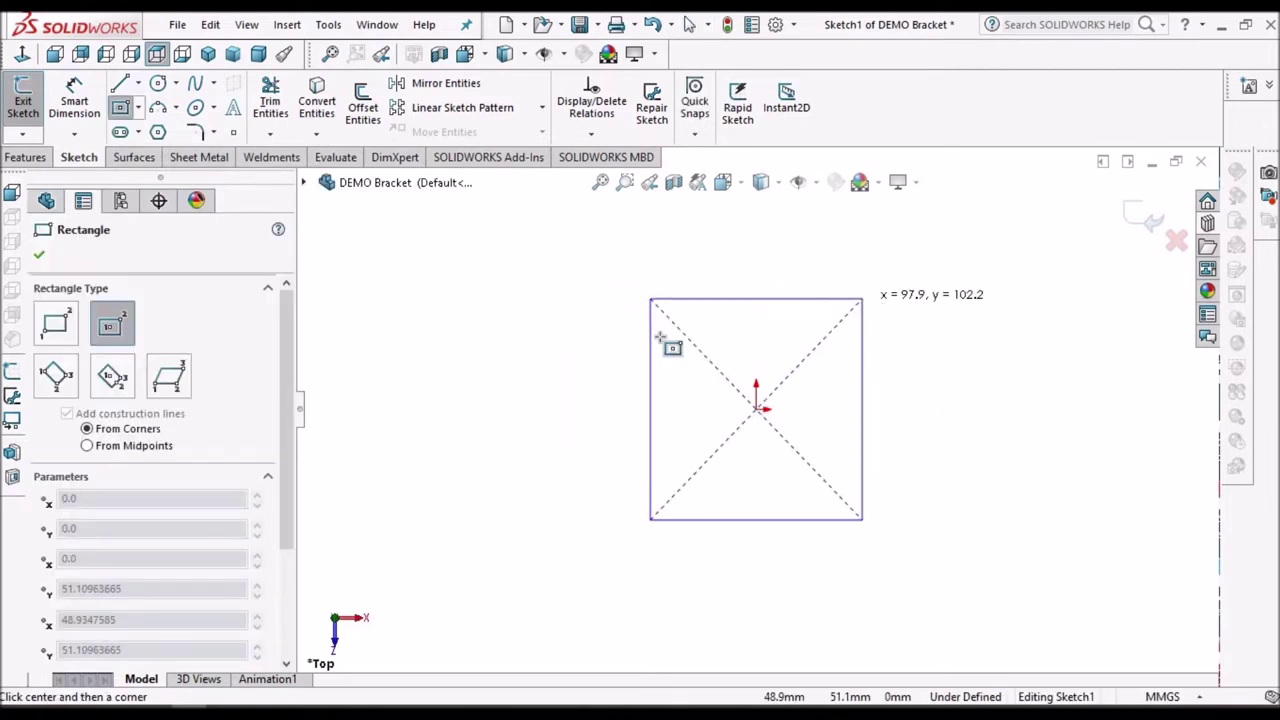
pyautogui.rightClick(500, 349)
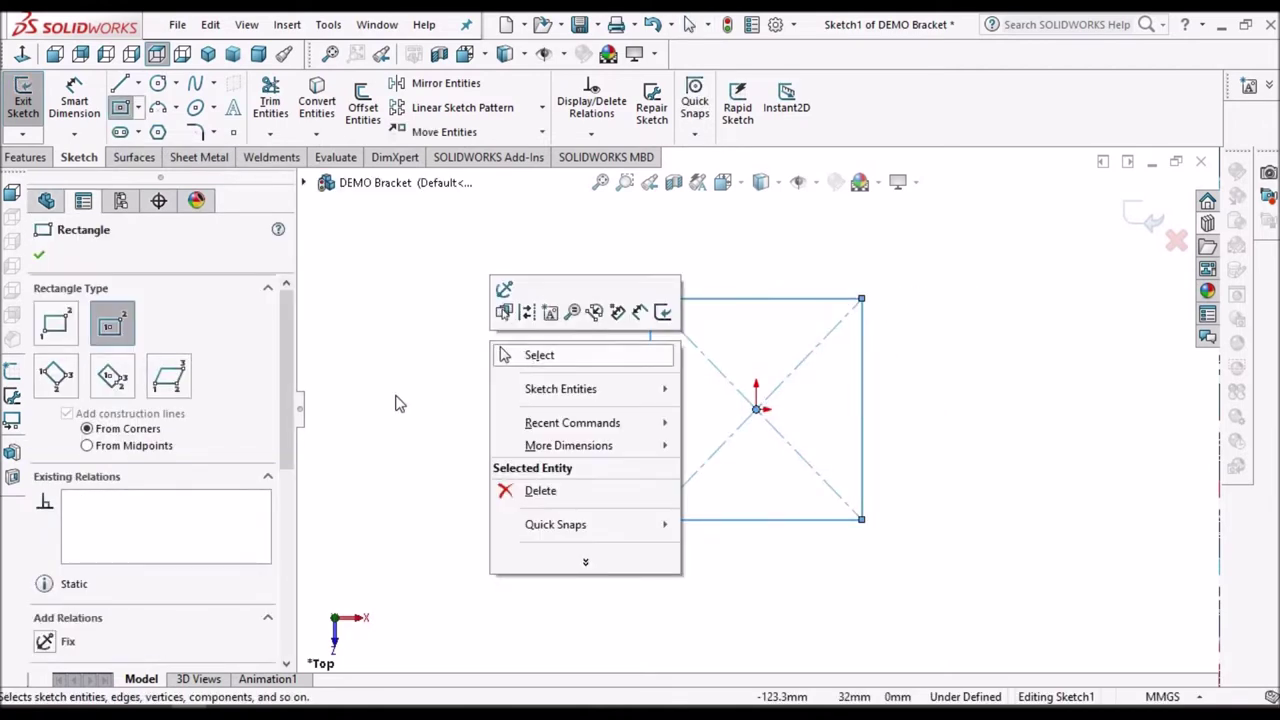
pyautogui.click(539, 355)
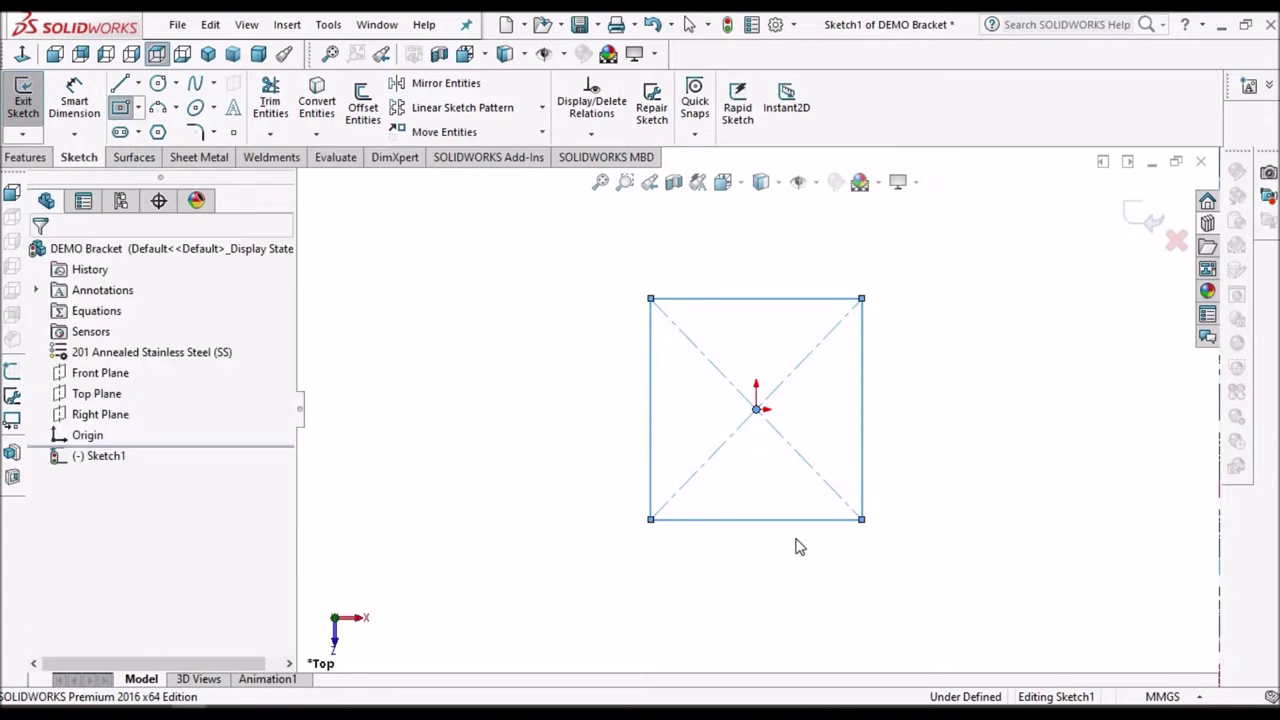
# - Add an Equal relation between the rectangle's vertical and horizontal sides to make it a square
pyautogui.click(863, 451)
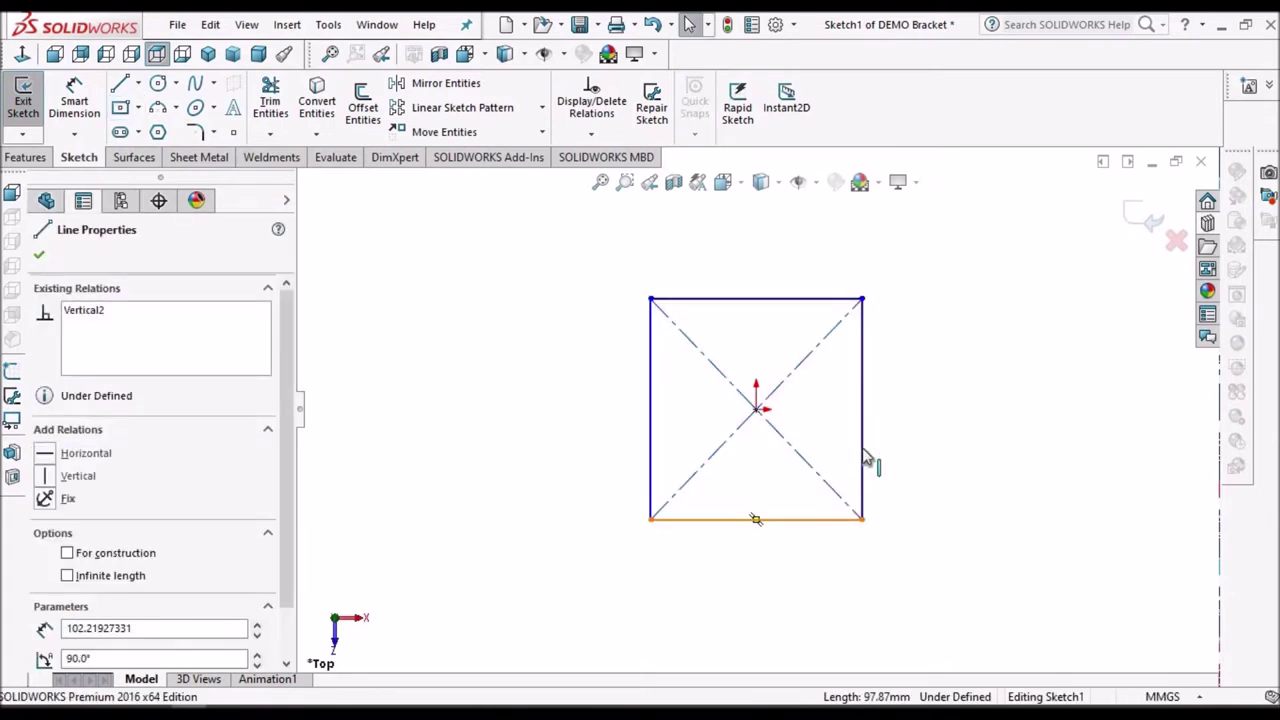
pyautogui.keyDown('ctrl'); pyautogui.click(755, 519); pyautogui.keyUp('ctrl')
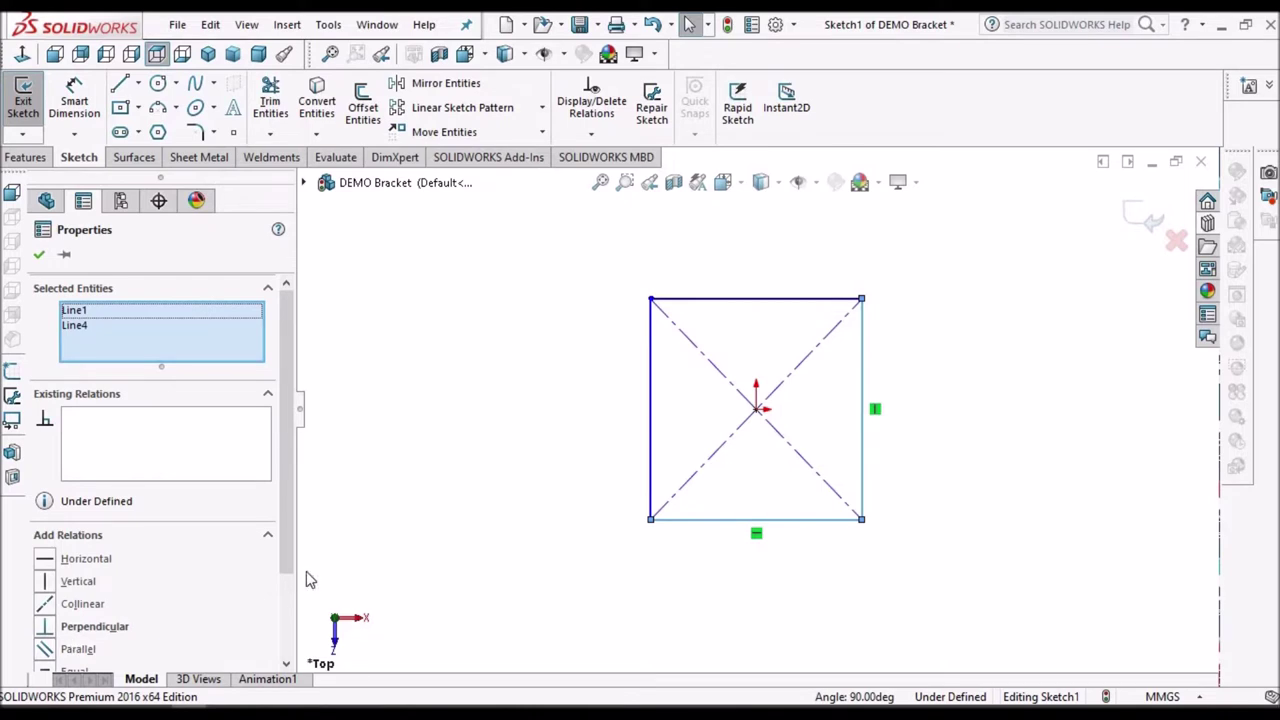
pyautogui.scroll(-2, 290, 620)
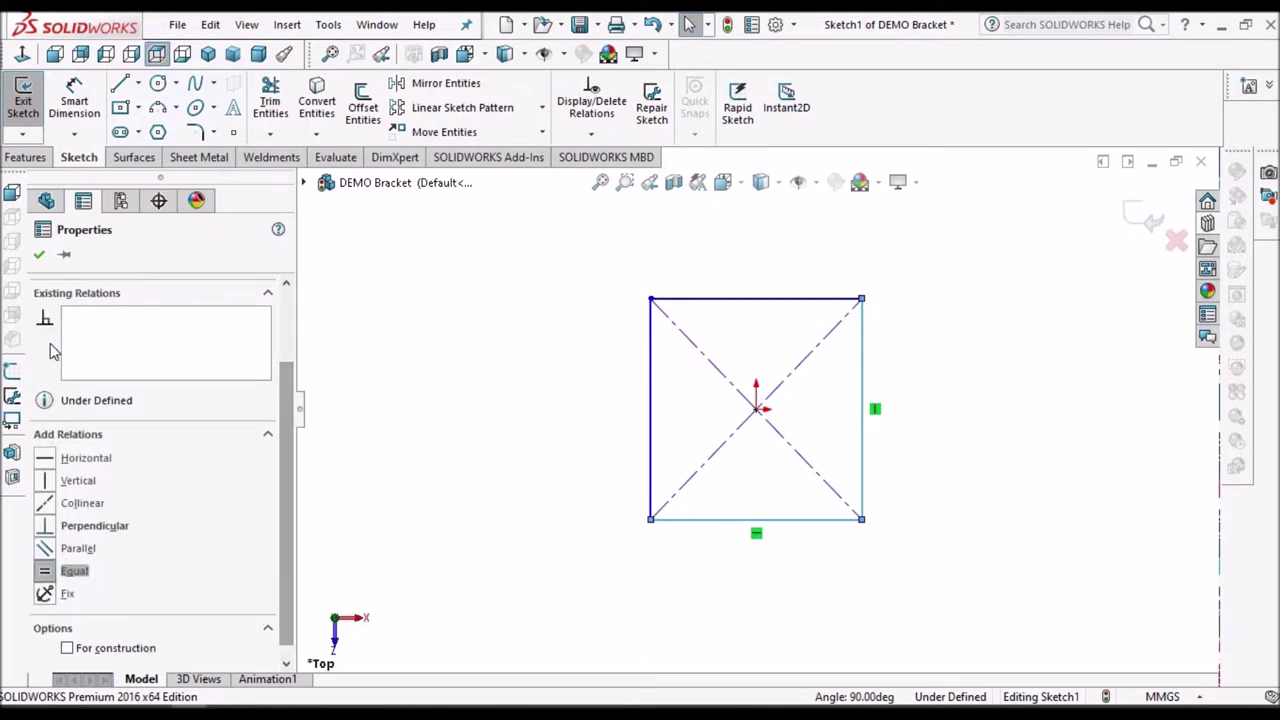
pyautogui.click(62, 573)
pyautogui.click(39, 256)
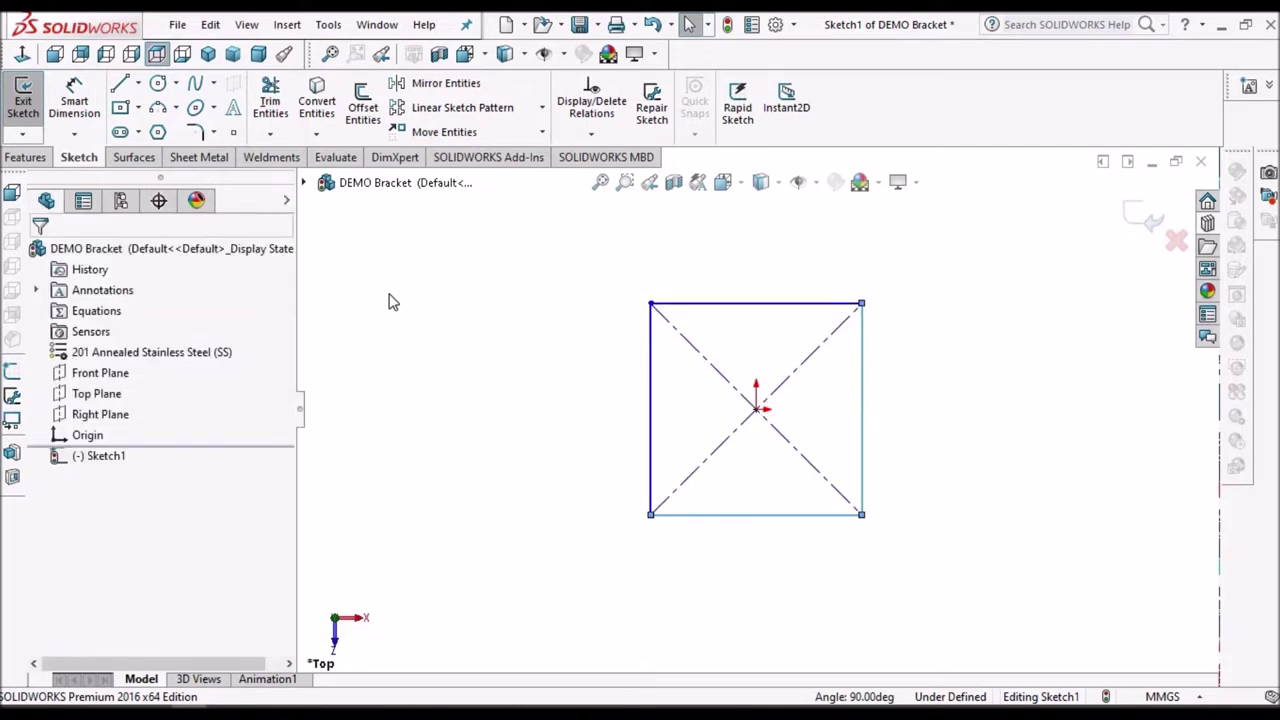
# - Dimension the square's lower horizontal side at 200 mm
pyautogui.click(76, 103)
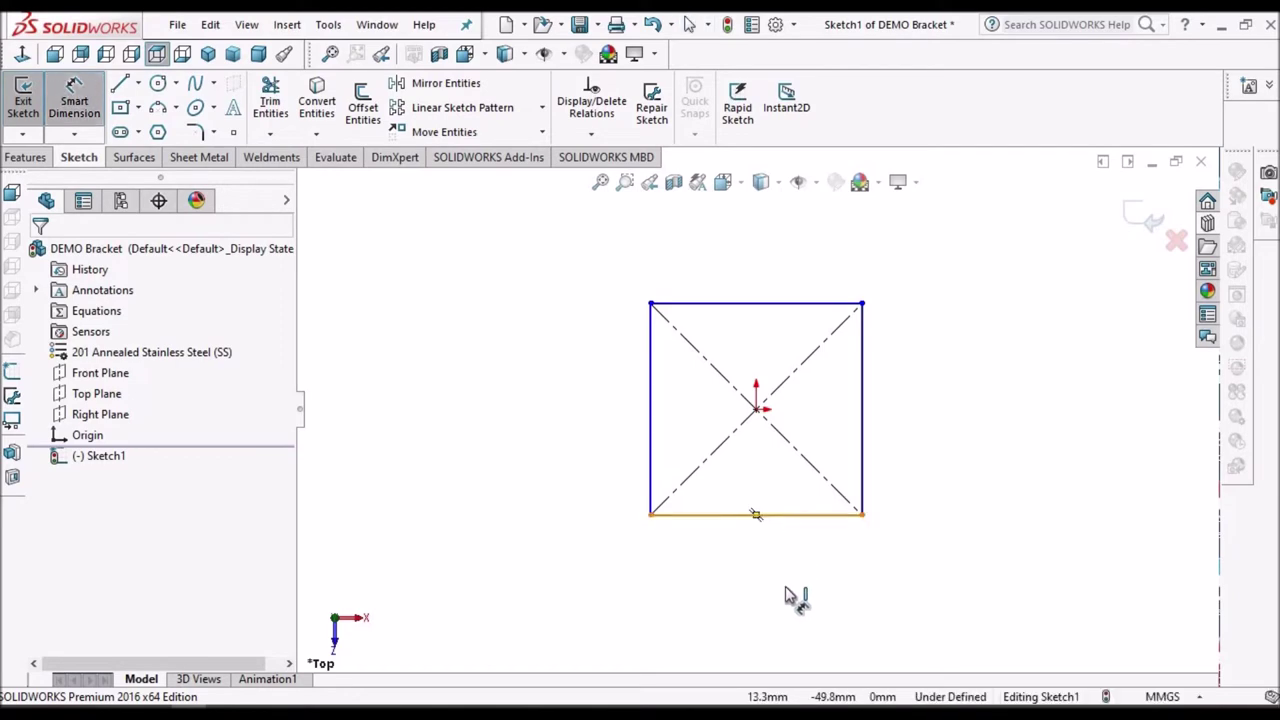
pyautogui.click(785, 516)
pyautogui.click(787, 587)
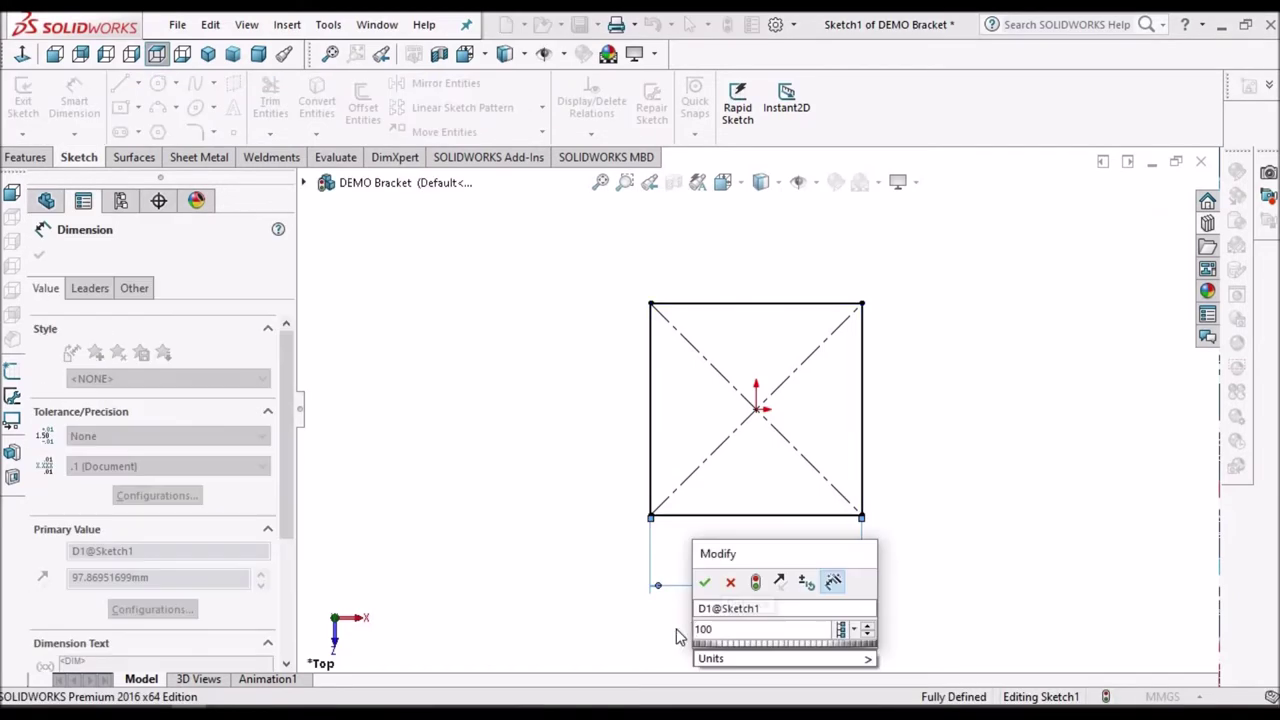
pyautogui.write('200')
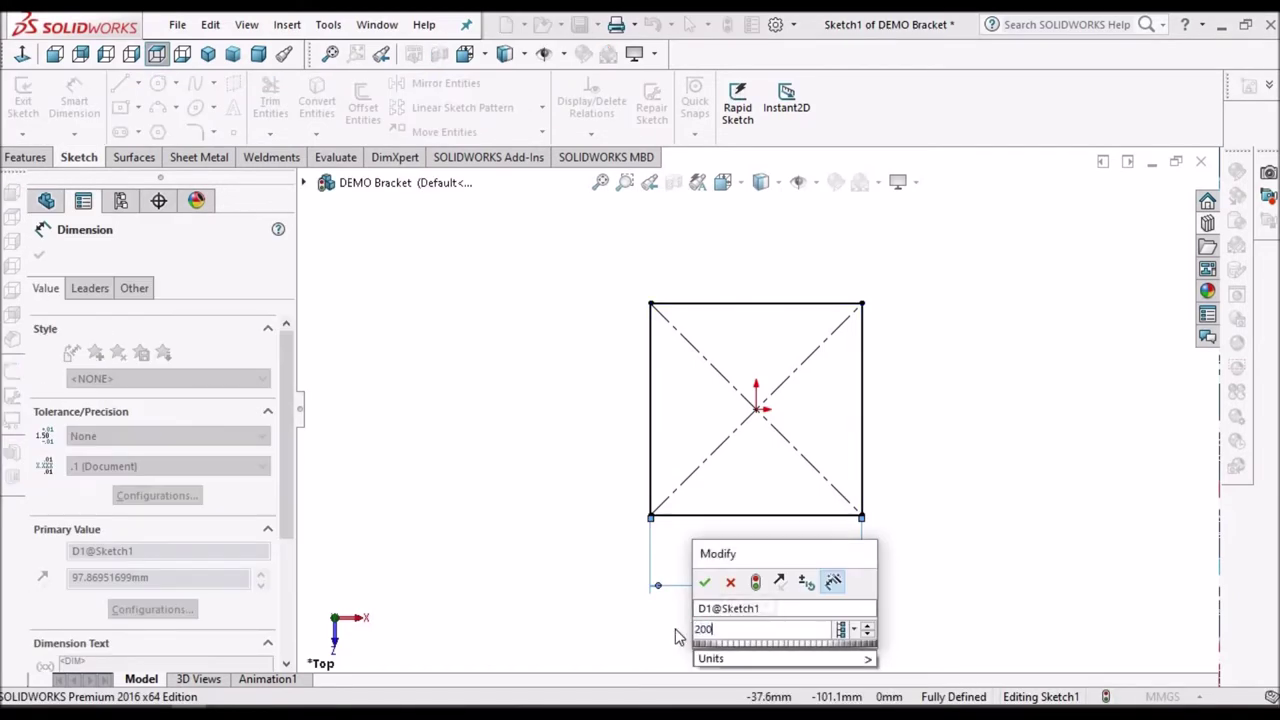
pyautogui.press('Return')
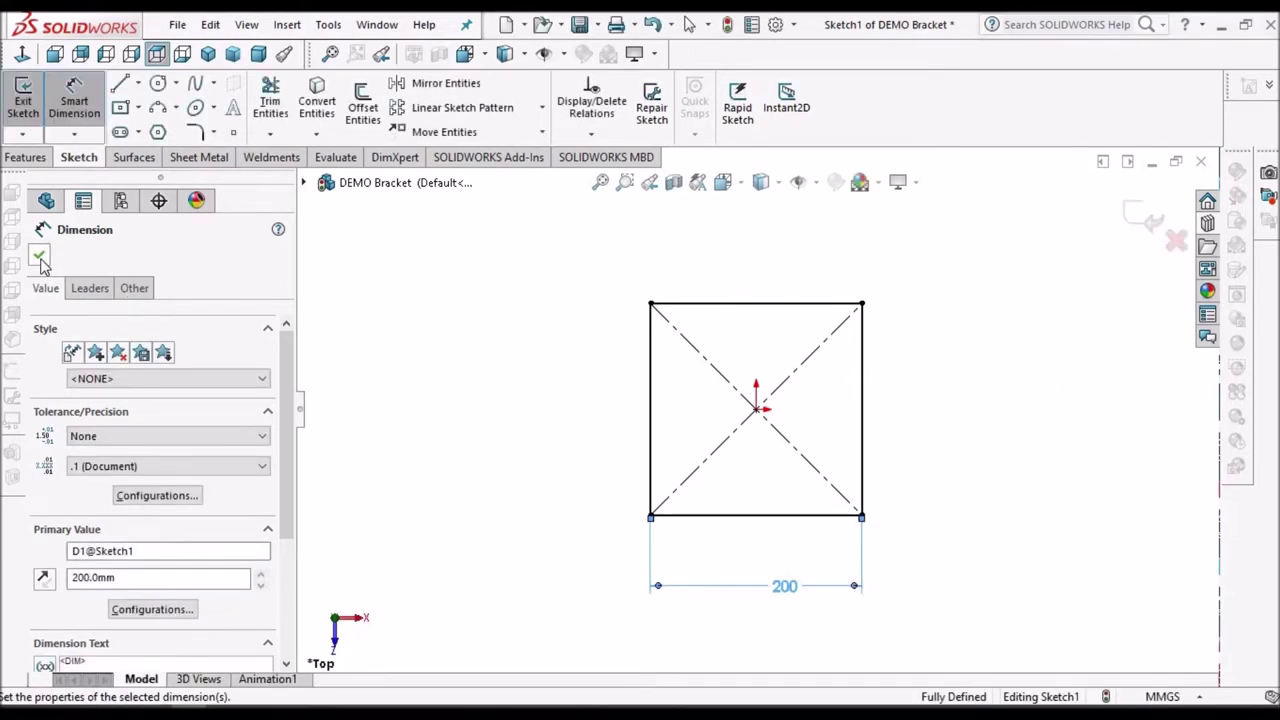
pyautogui.press('Escape')
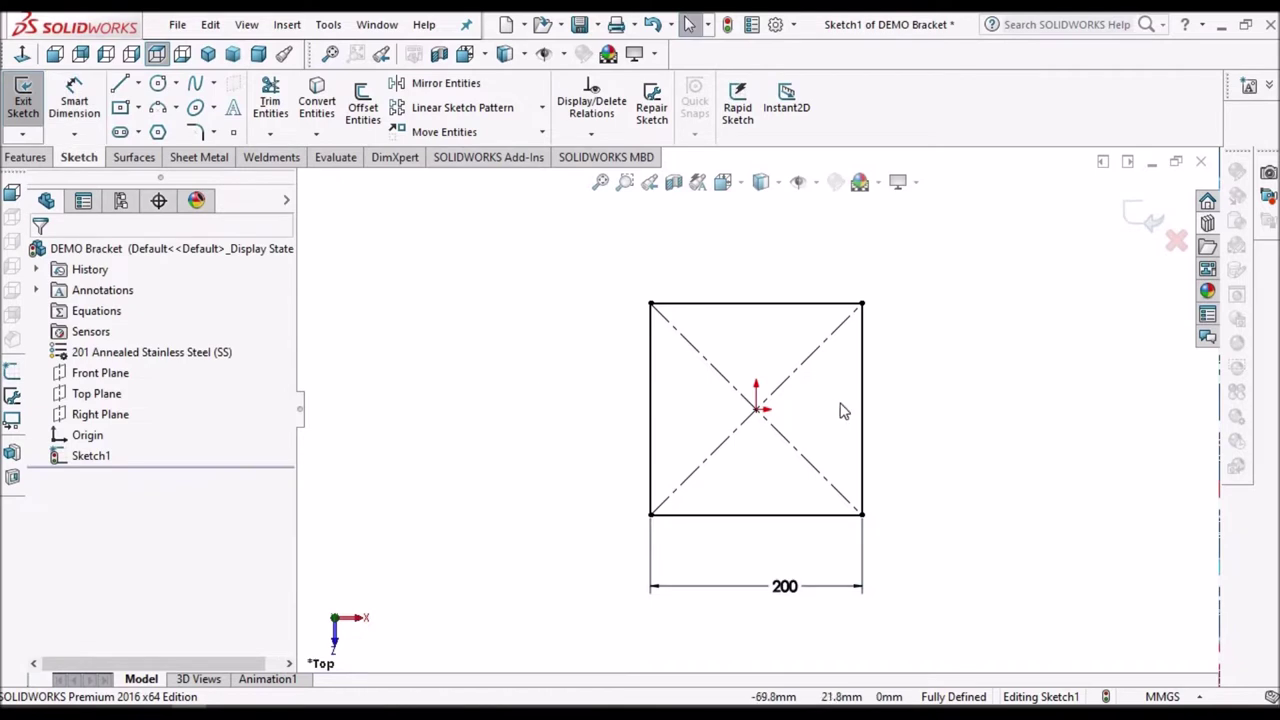
# - Create a sheet metal Base Flange from the square sketch with a thickness of 1 mm
pyautogui.click(198, 157)
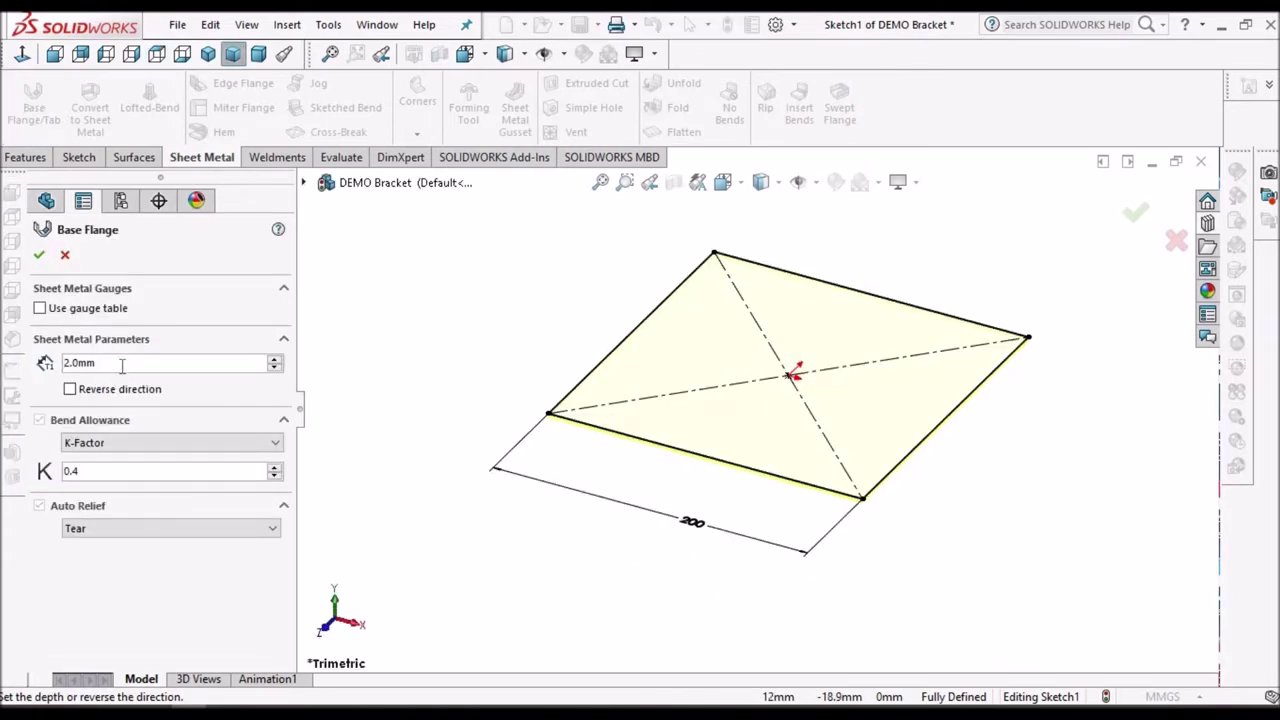
pyautogui.write('1')
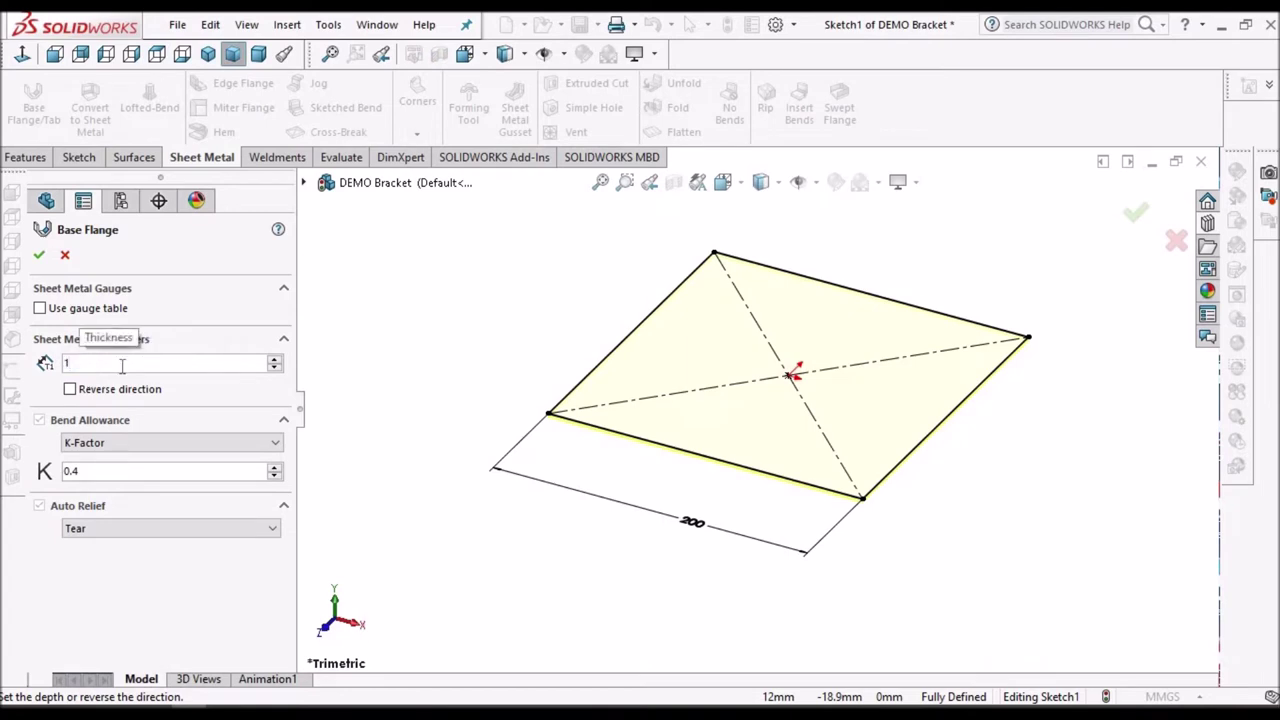
pyautogui.press('Return')
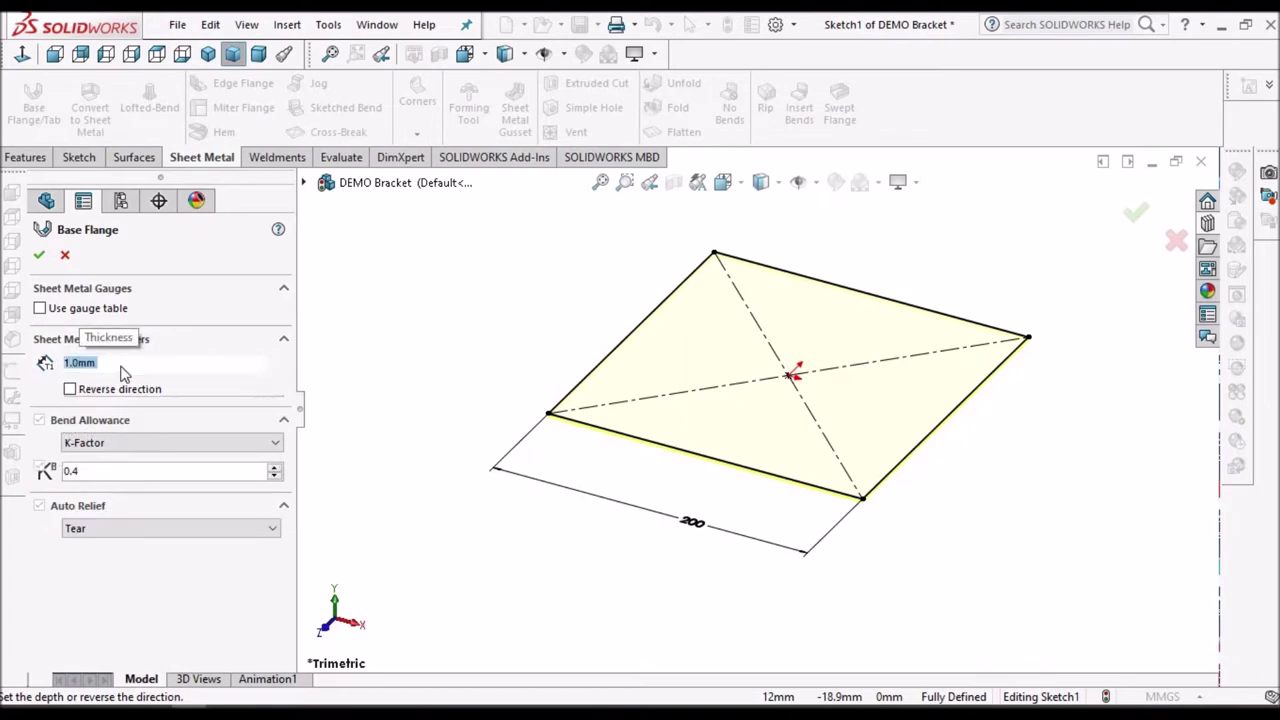
pyautogui.scroll(-3, 855, 404)
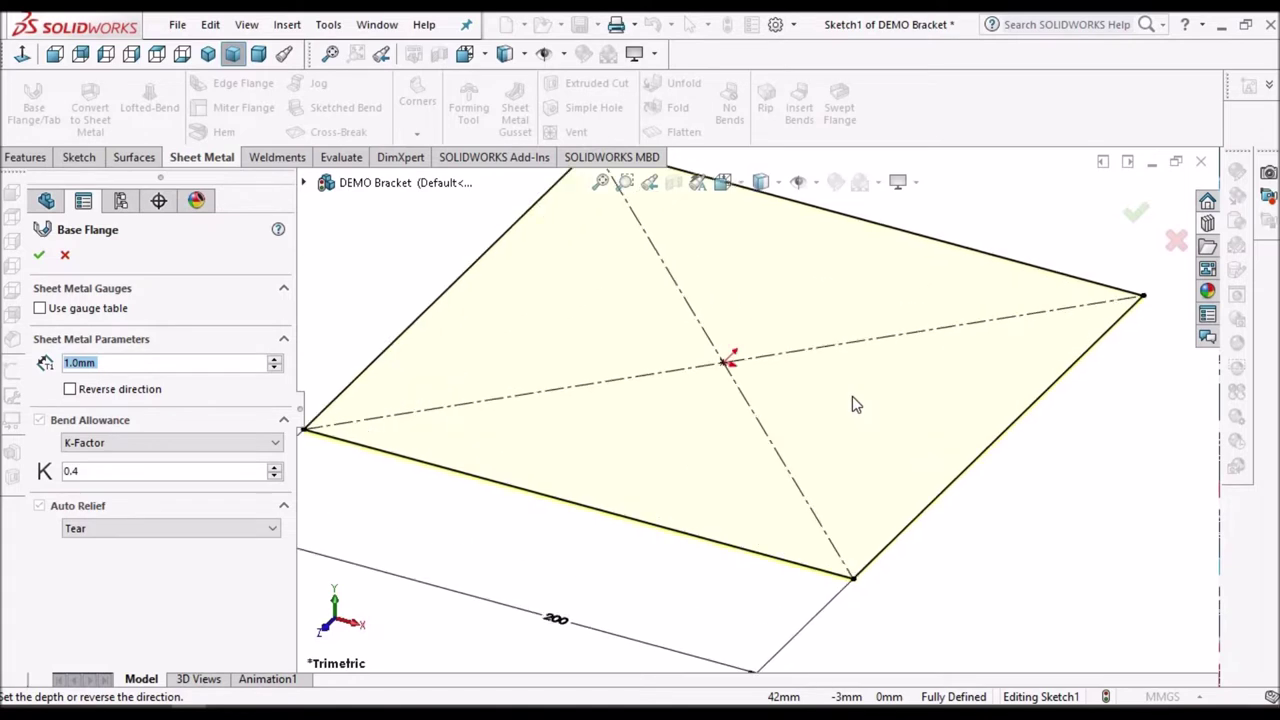
pyautogui.scroll(2, 852, 402)
pyautogui.scroll(-3, 666, 369)
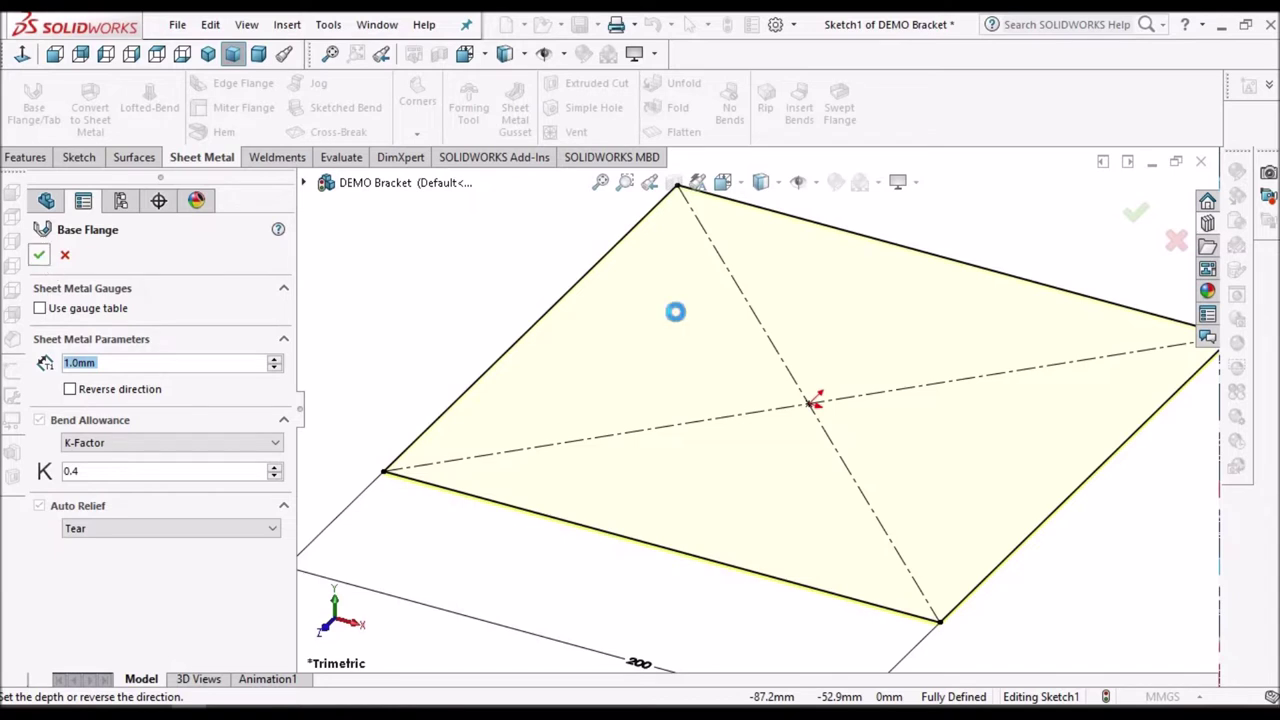
pyautogui.press('Return')
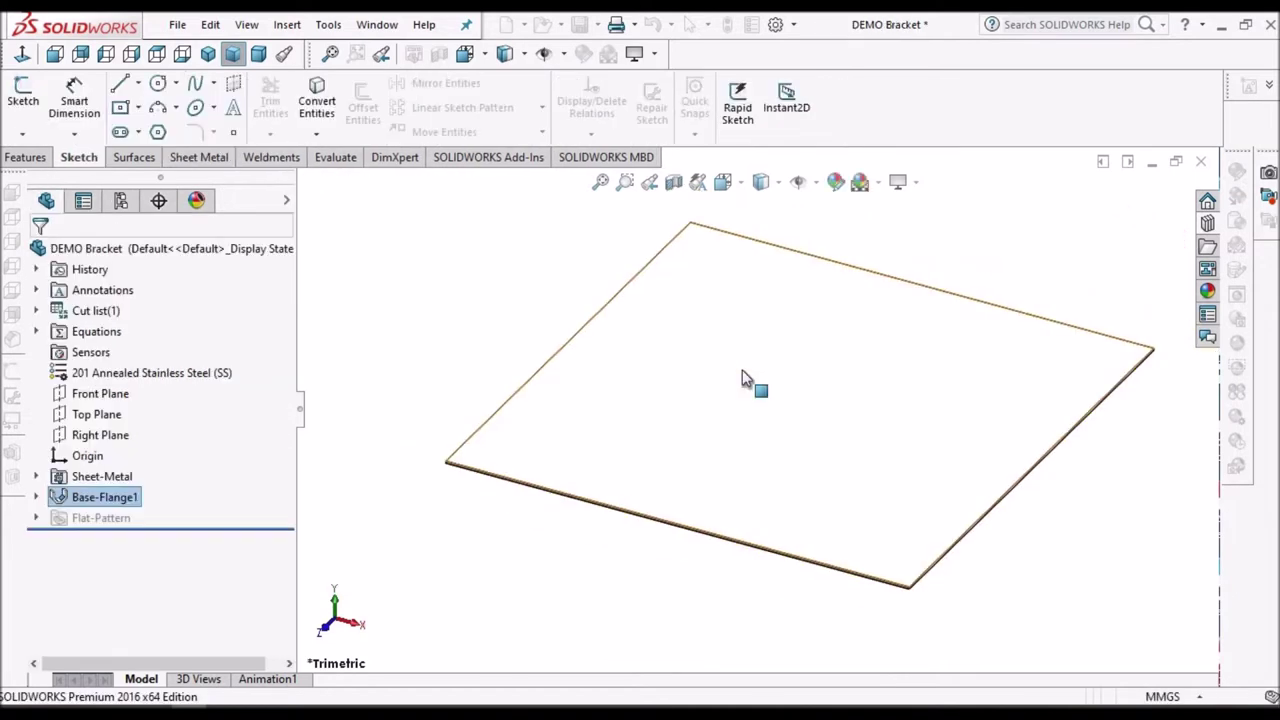
# - Open the Example folder of the Design Library's forming tools and find the W M Bracket tool
pyautogui.scroll(3, 563, 262)
pyautogui.scroll(1, 547, 276)
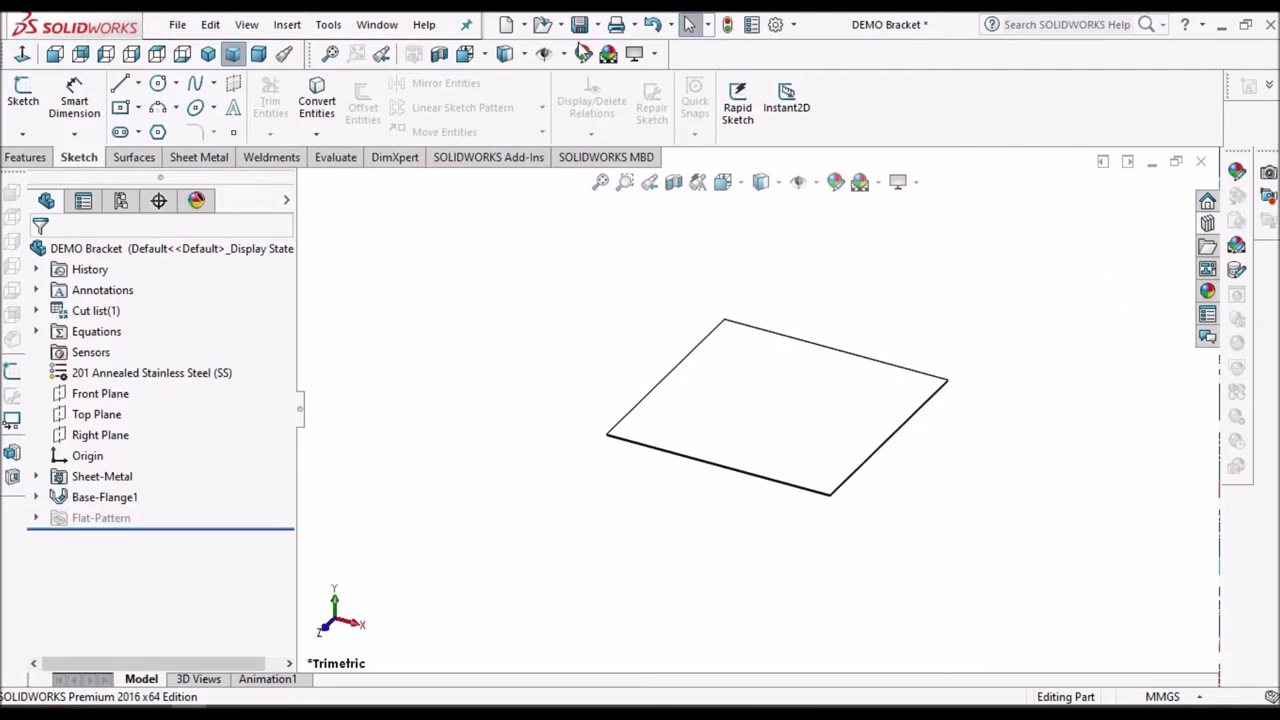
pyautogui.click(1208, 228)
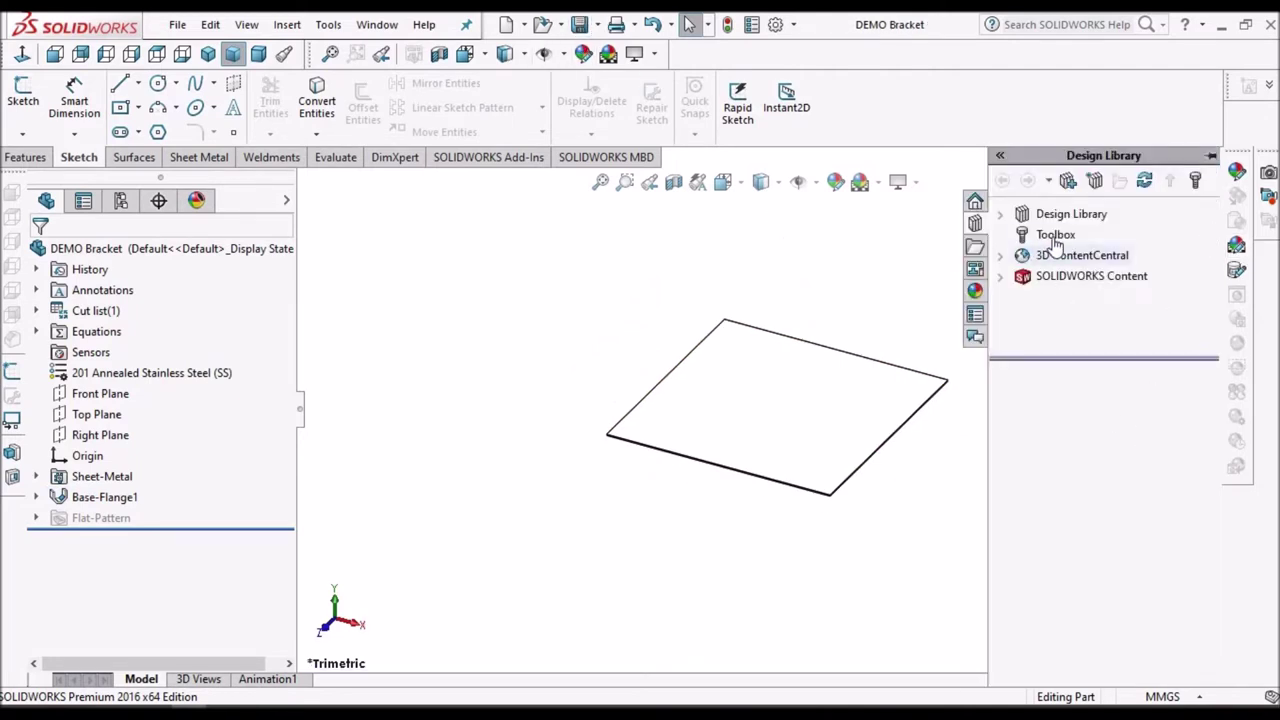
pyautogui.click(1022, 213)
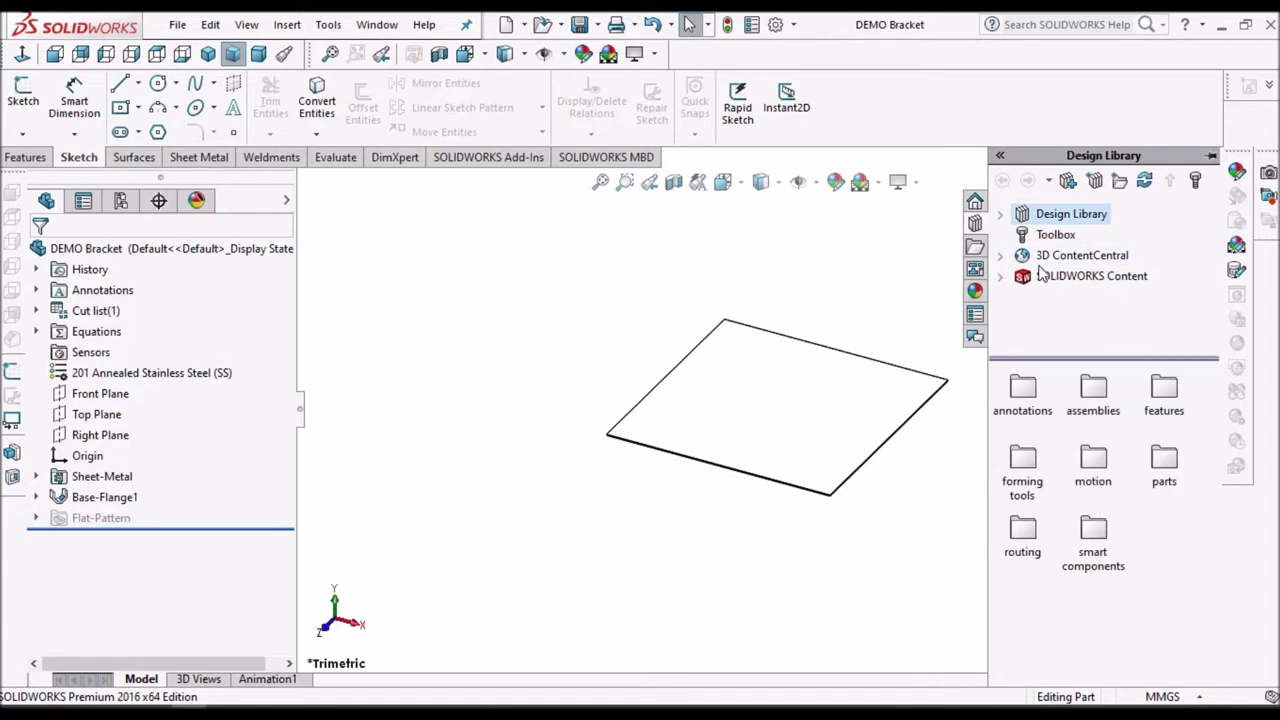
pyautogui.click(1001, 215)
pyautogui.doubleClick(1070, 297)
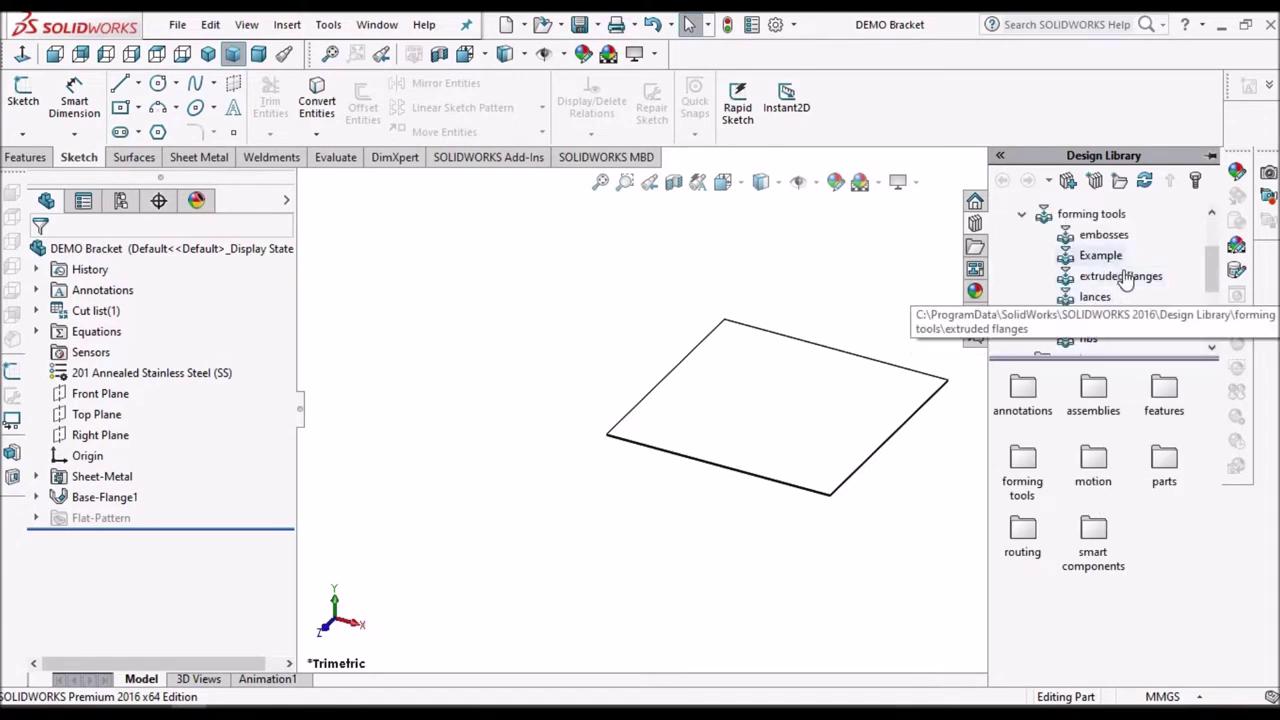
pyautogui.click(1100, 256)
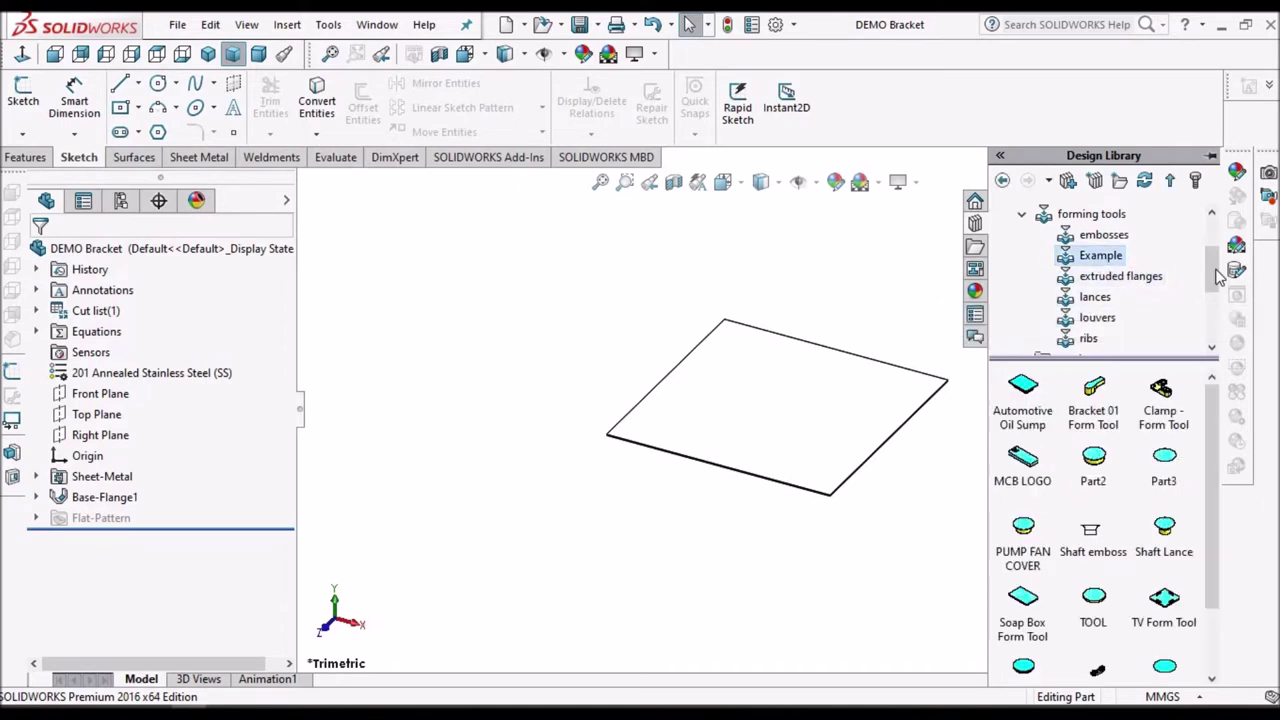
pyautogui.scroll(-2, 1219, 530)
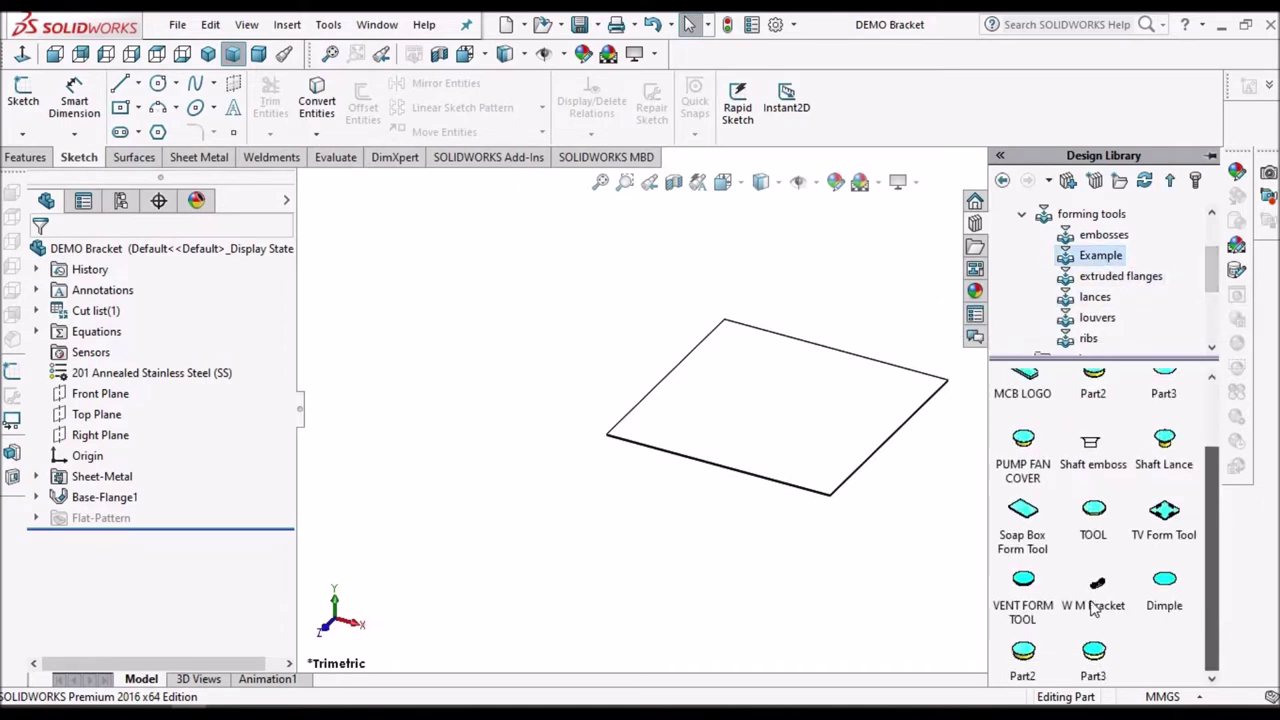
# - Place the W M Bracket forming tool on the upper face of the square sheet
pyautogui.moveTo(1096, 583); pyautogui.dragTo(826, 462)
pyautogui.moveTo(781, 407); pyautogui.dragTo(908, 391)
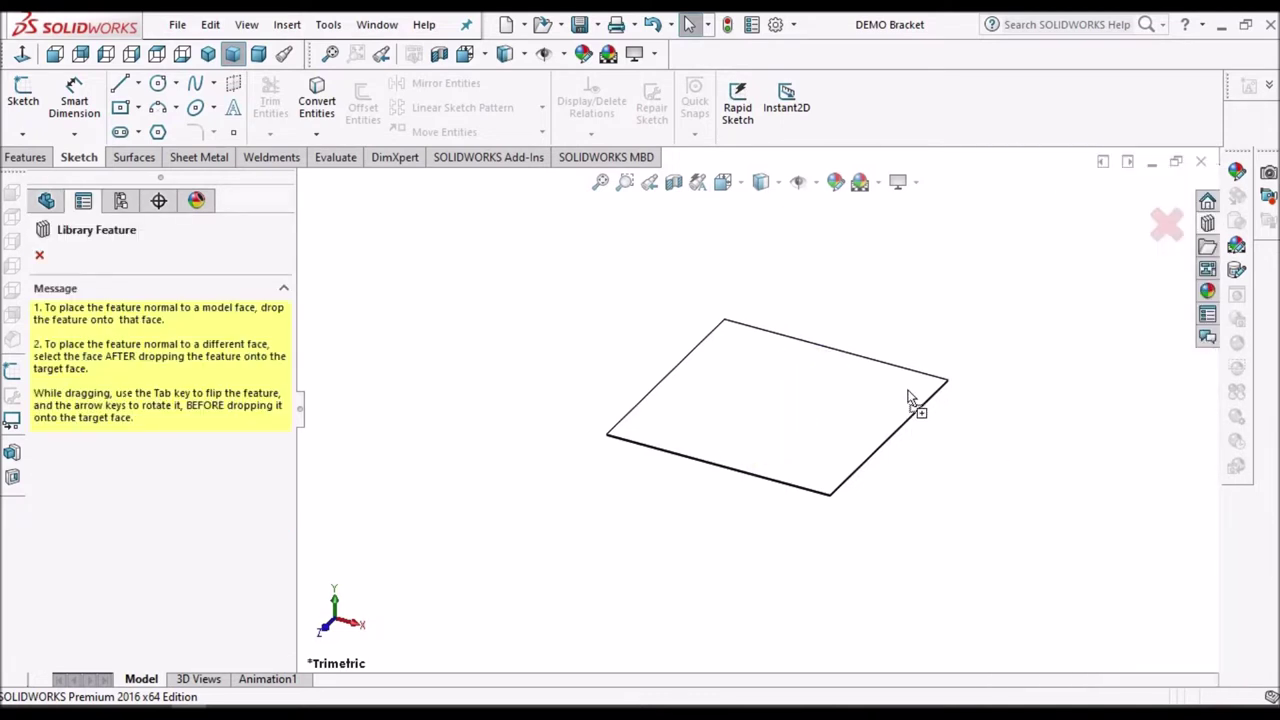
pyautogui.moveTo(908, 391); pyautogui.dragTo(908, 393)
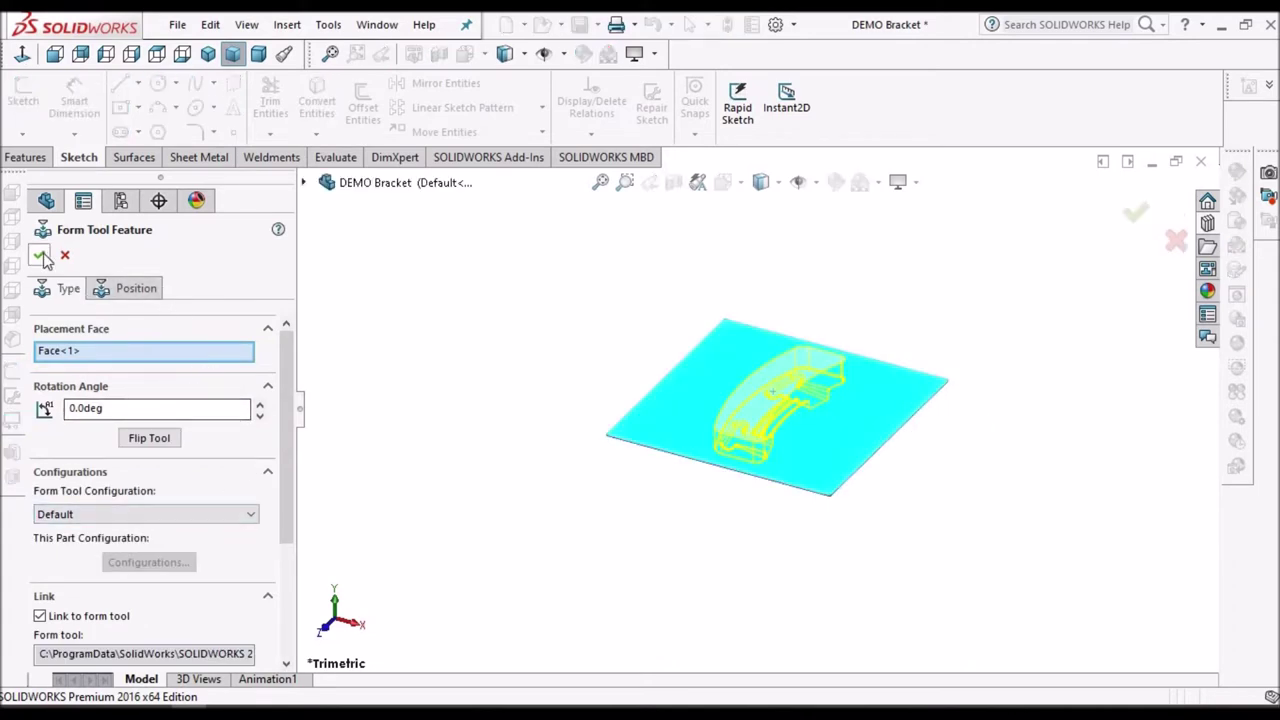
# - In the forming tool's position sketch, dimension the tool's centre point 100 mm from the sheet's front edge
pyautogui.click(140, 288)
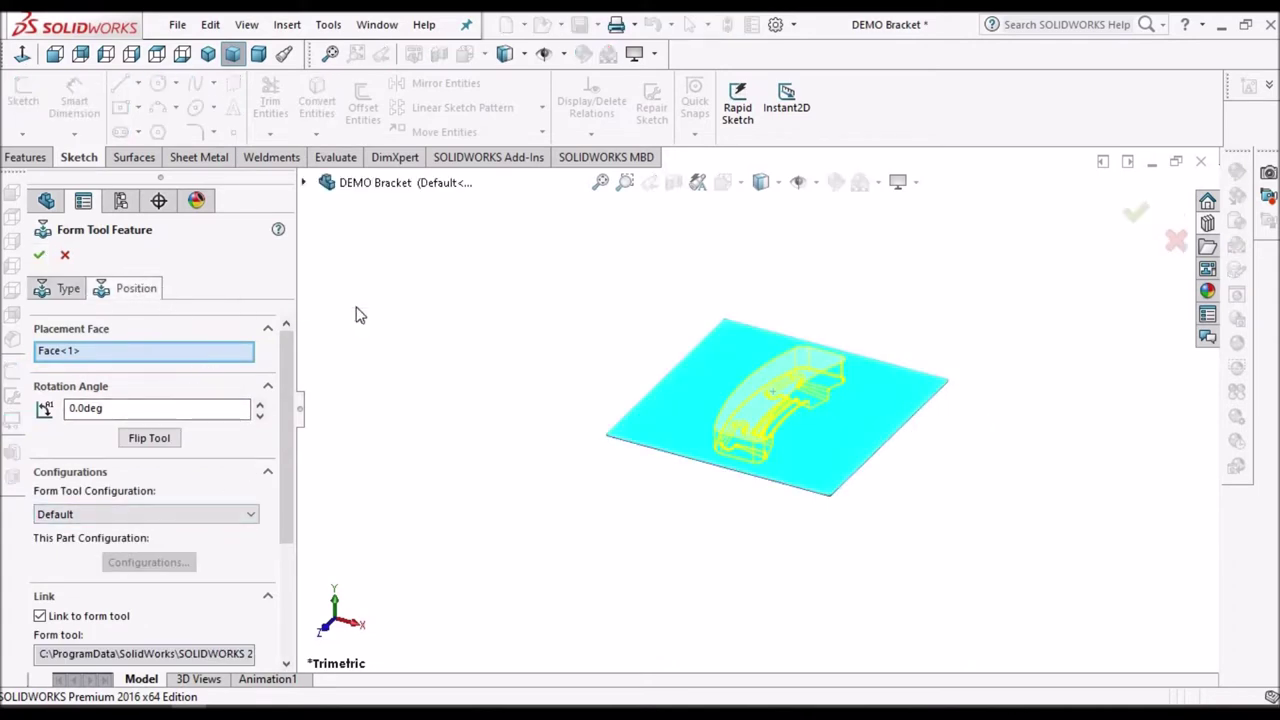
pyautogui.rightClick(471, 283)
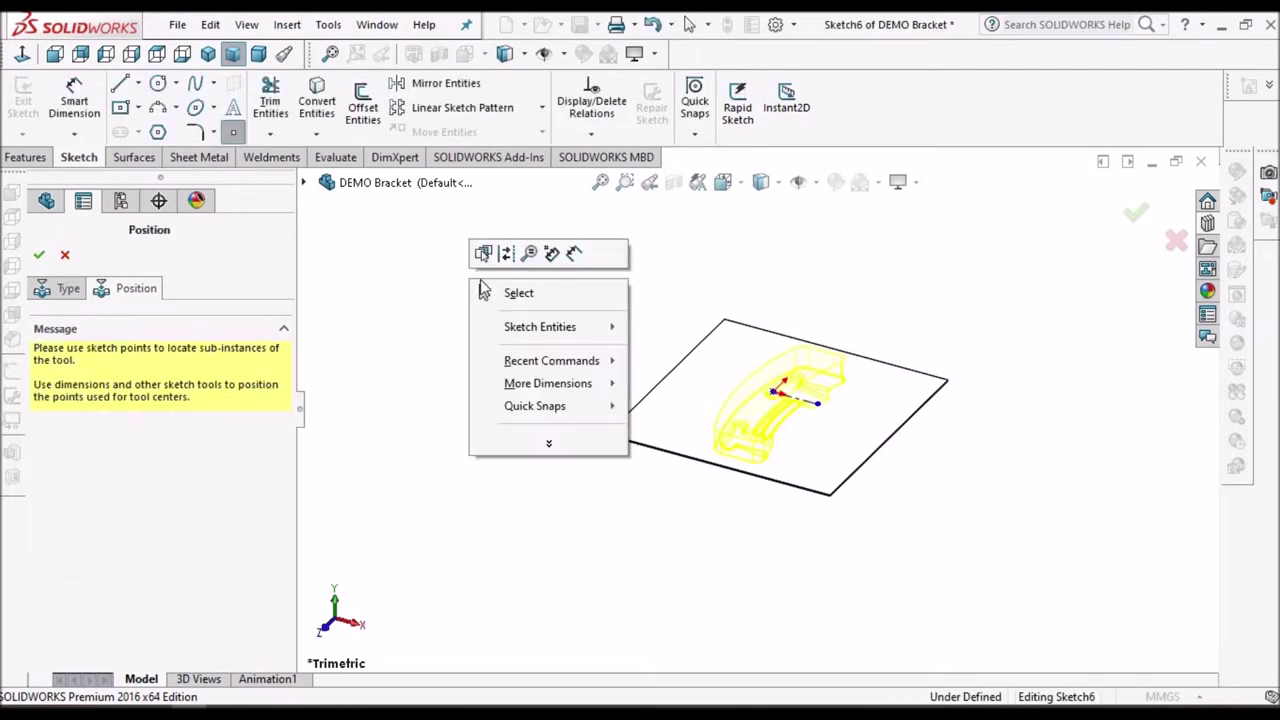
pyautogui.click(508, 295)
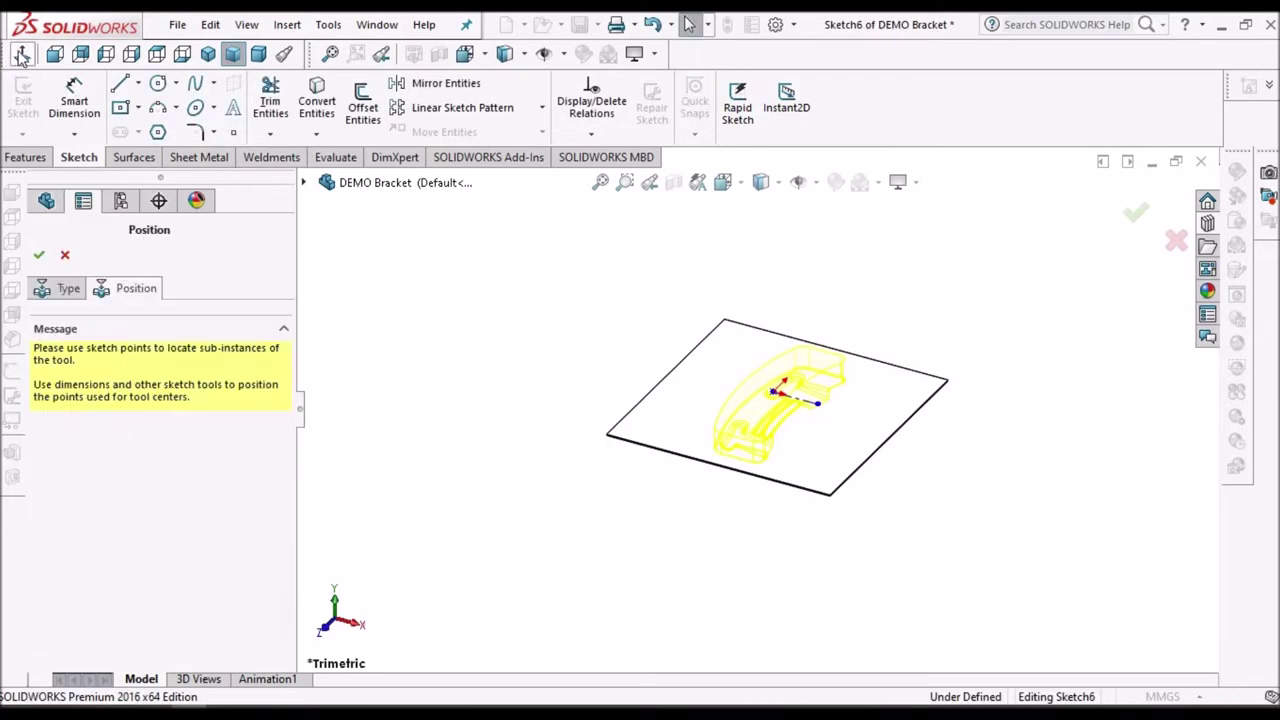
pyautogui.click(76, 84)
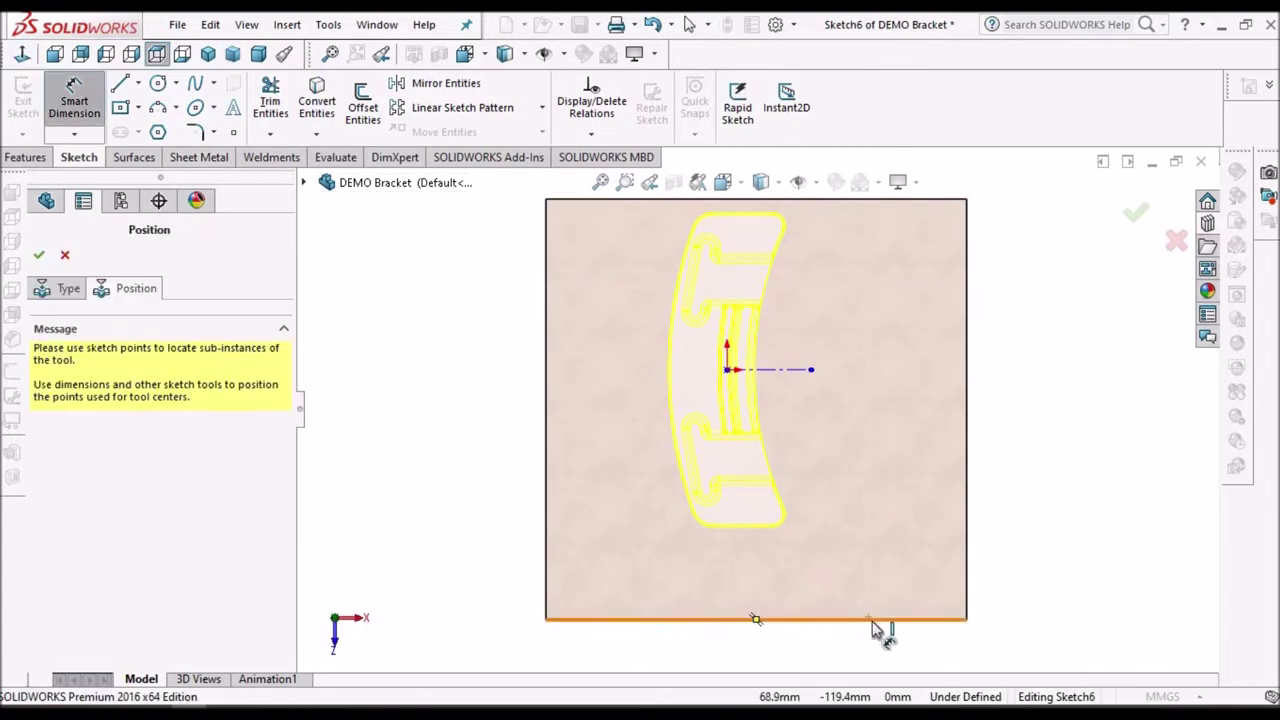
pyautogui.click(754, 619)
pyautogui.click(727, 370)
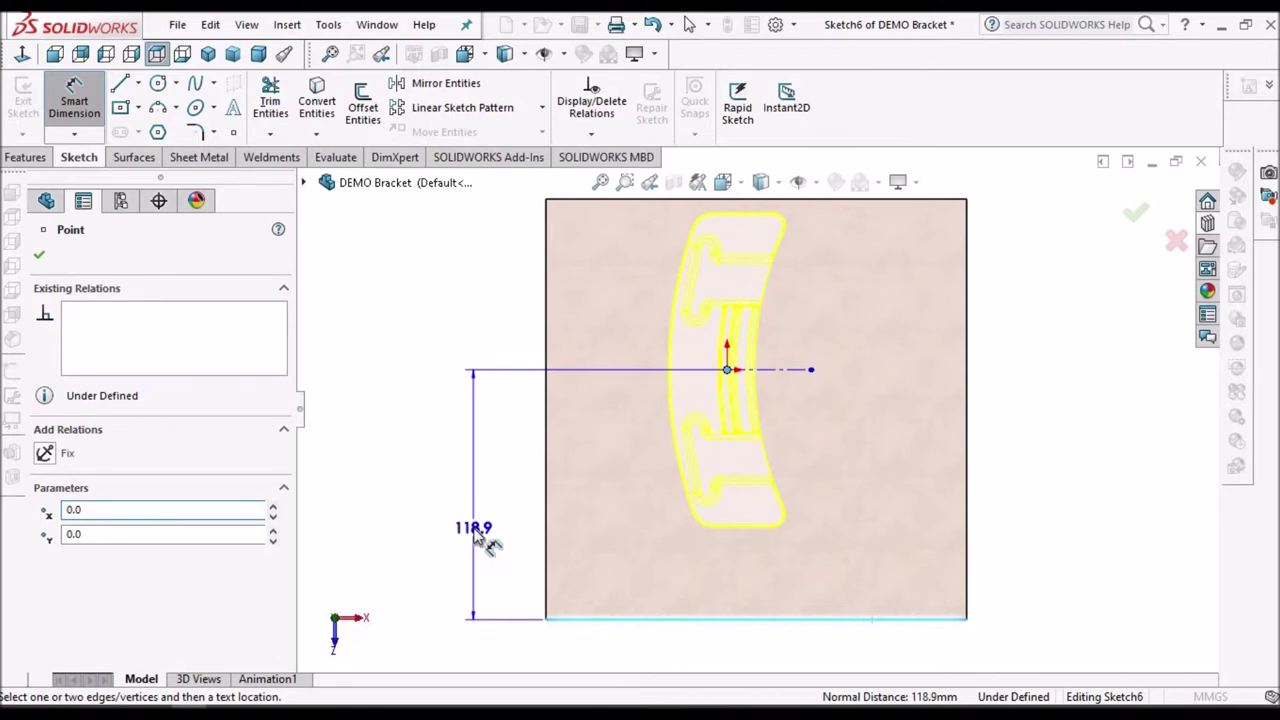
pyautogui.click(477, 536)
pyautogui.write('100')
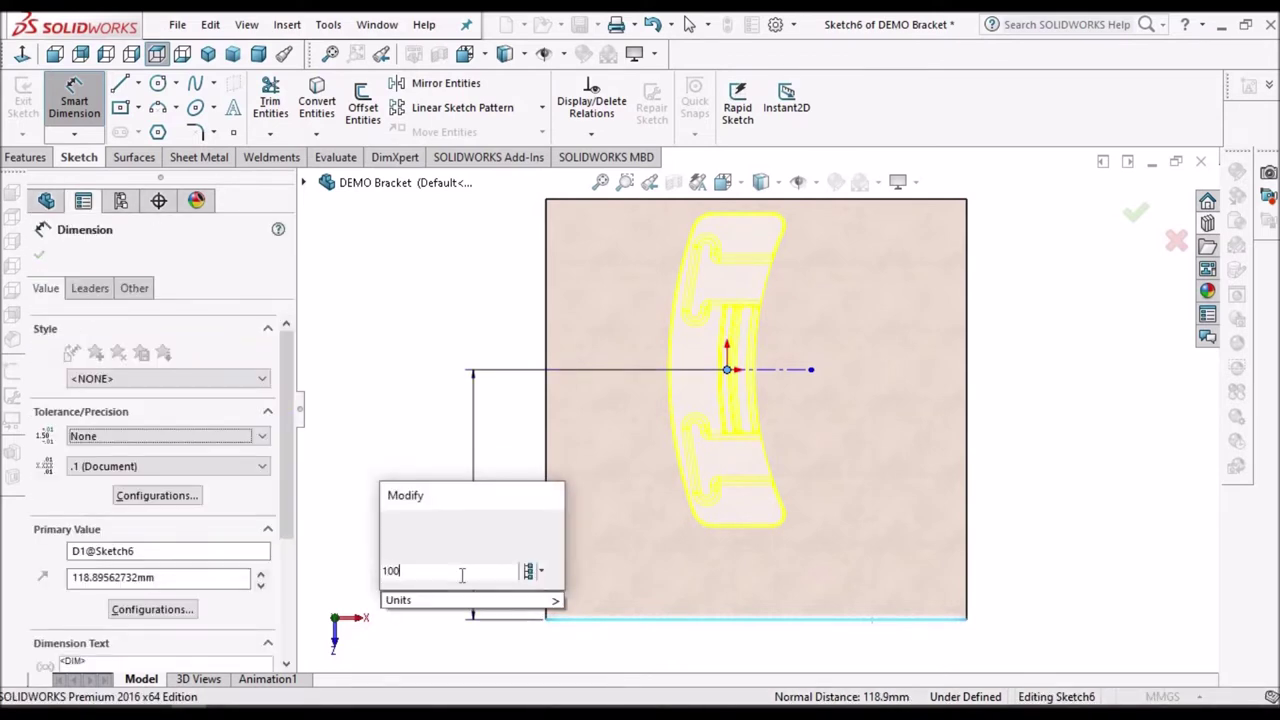
pyautogui.click(397, 529)
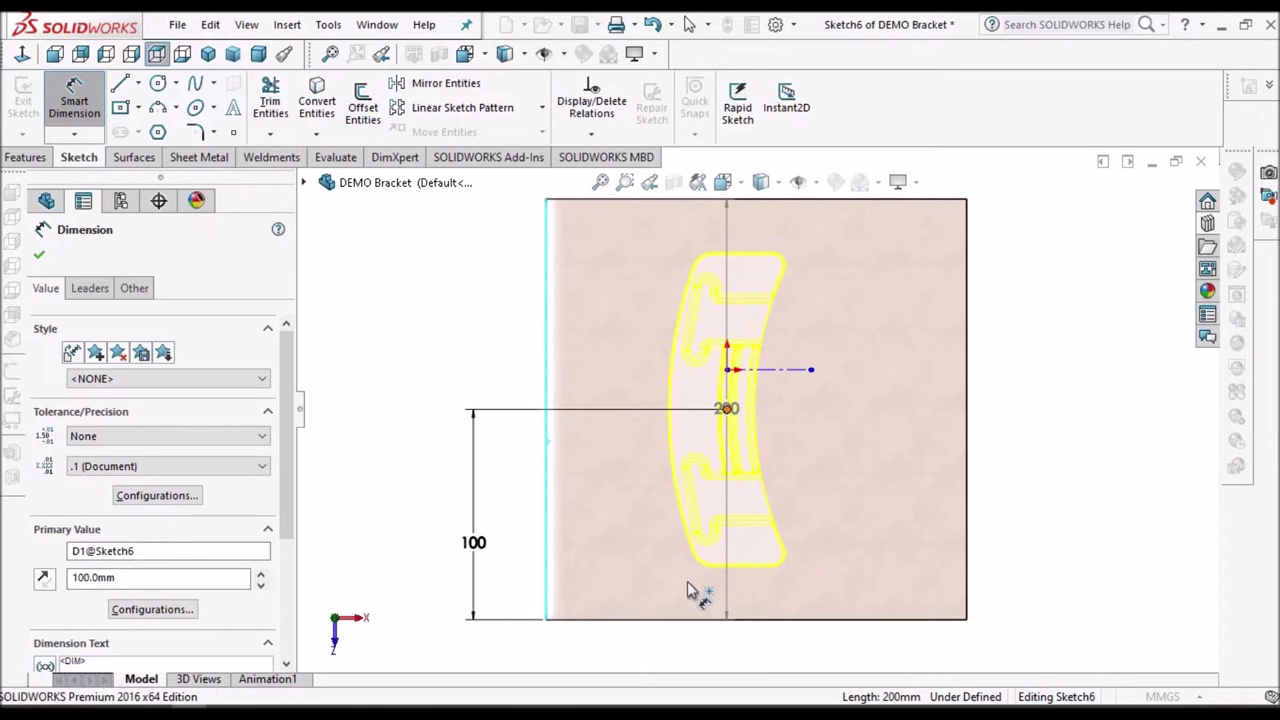
# - Dimension the tool's centre point 100 mm from the sheet's left edge and finish the form tool feature
pyautogui.scroll(1, 686, 590)
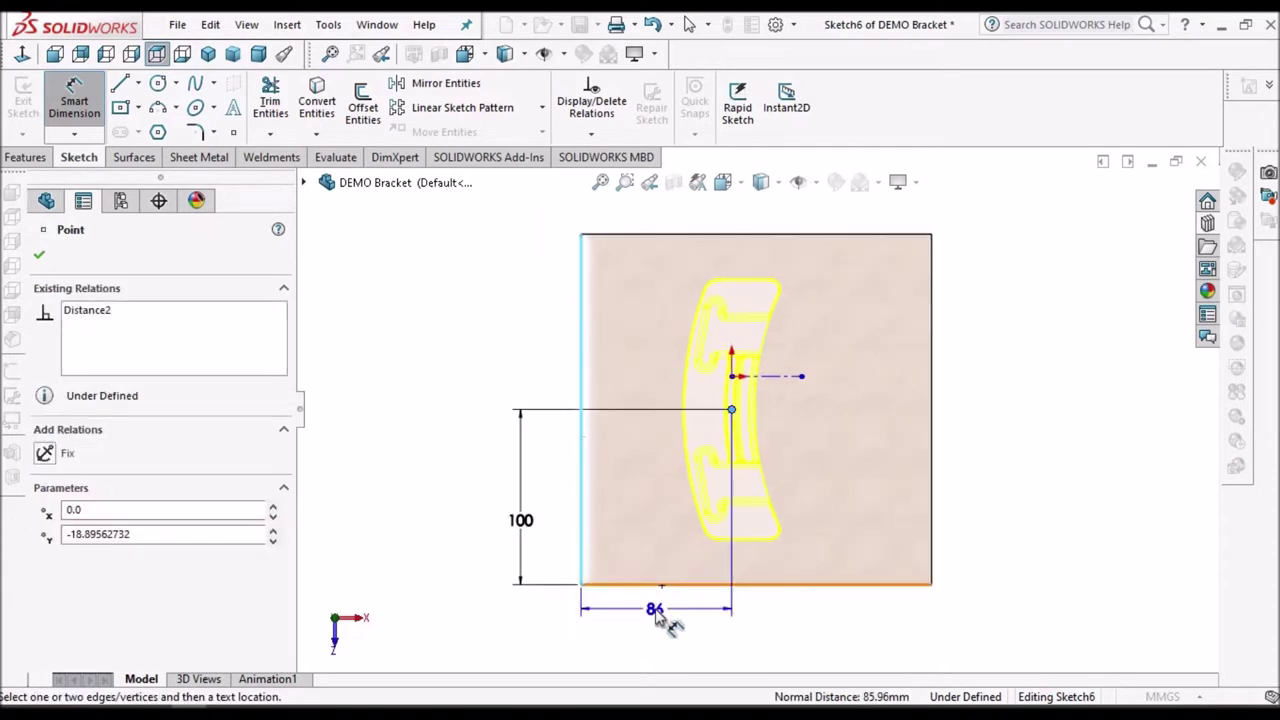
pyautogui.click(657, 614)
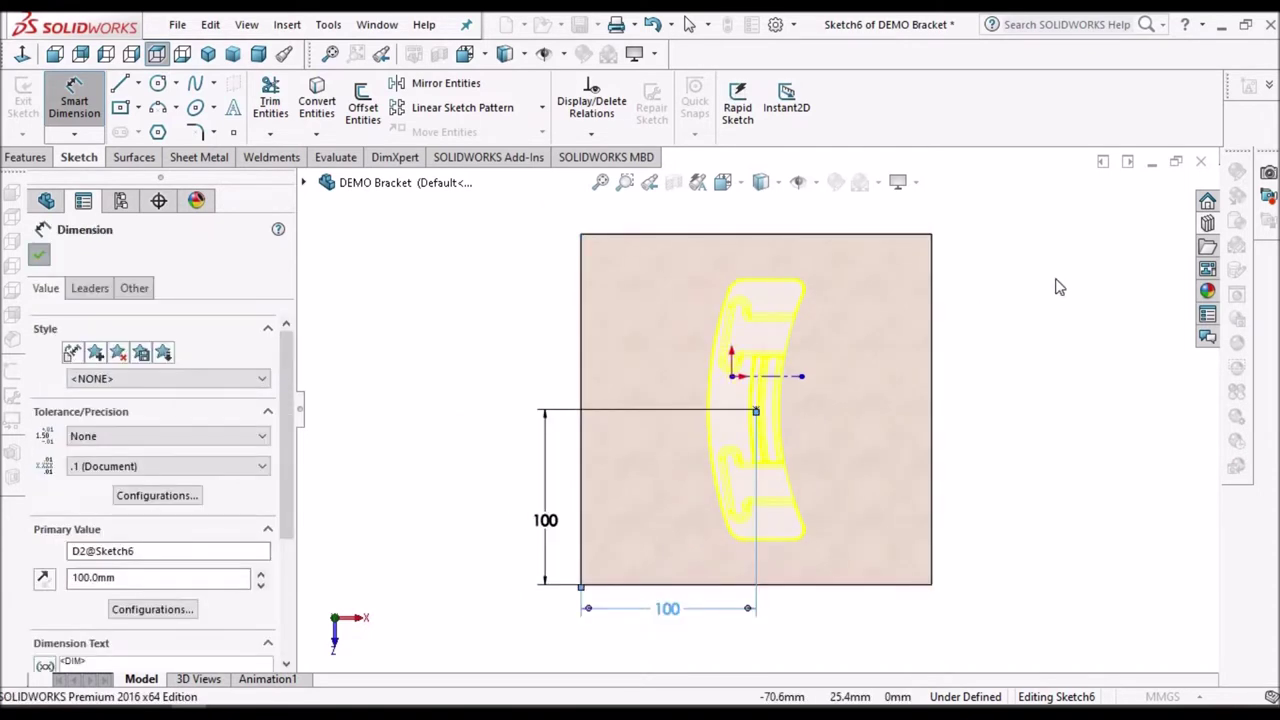
pyautogui.press('Escape')
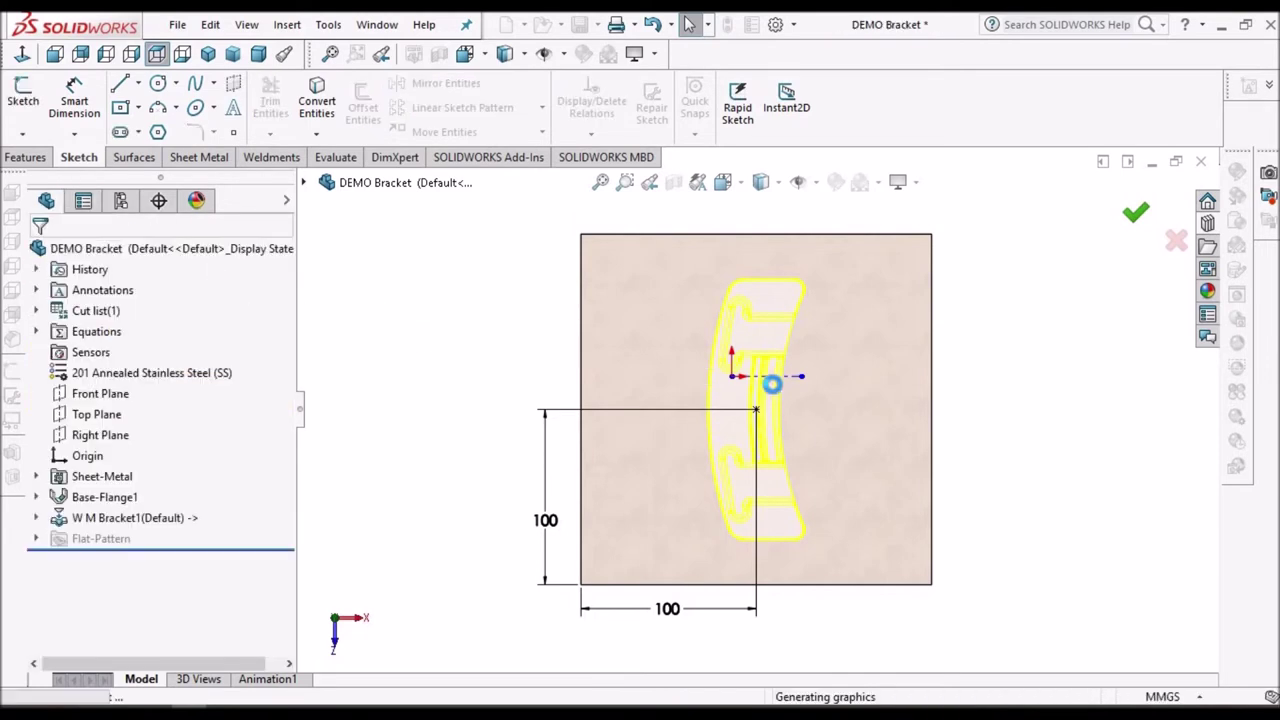
# - Examine the formed curved recess and its ribs from several angles, ending in the isometric view
pyautogui.scroll(1, 886, 375)
pyautogui.moveTo(808, 251); pyautogui.dragTo(768, 392, button='middle')
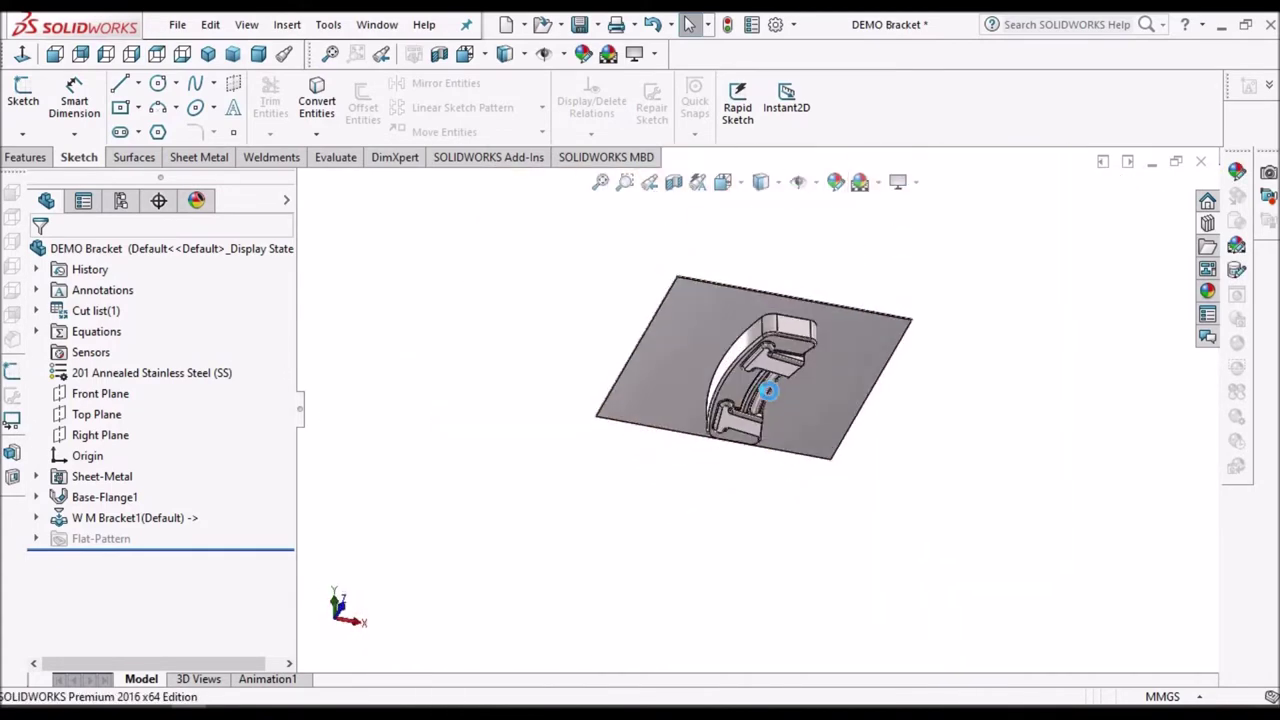
pyautogui.moveTo(763, 460); pyautogui.dragTo(749, 438, button='middle')
pyautogui.moveTo(849, 380); pyautogui.dragTo(960, 303, button='middle')
pyautogui.hotkey('ctrl', '7')
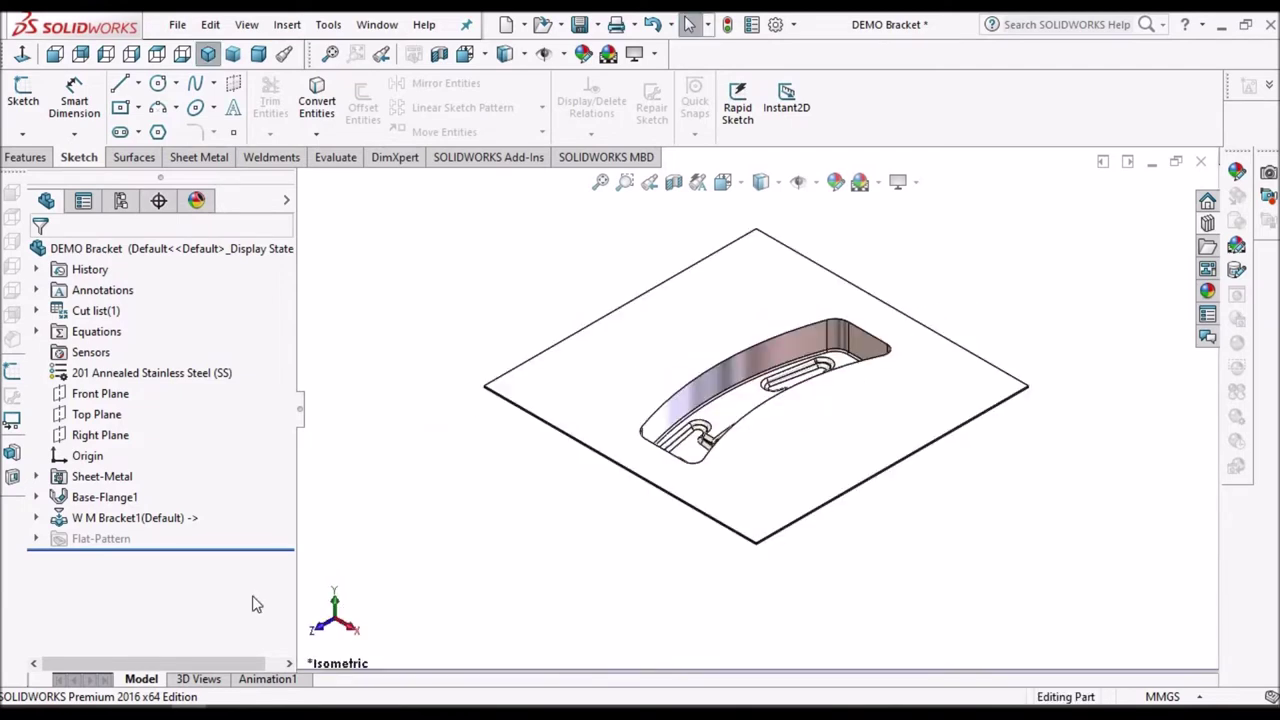
# - Edit the W M Bracket form tool feature and flip the tool to the opposite side of the sheet
pyautogui.rightClick(157, 518)
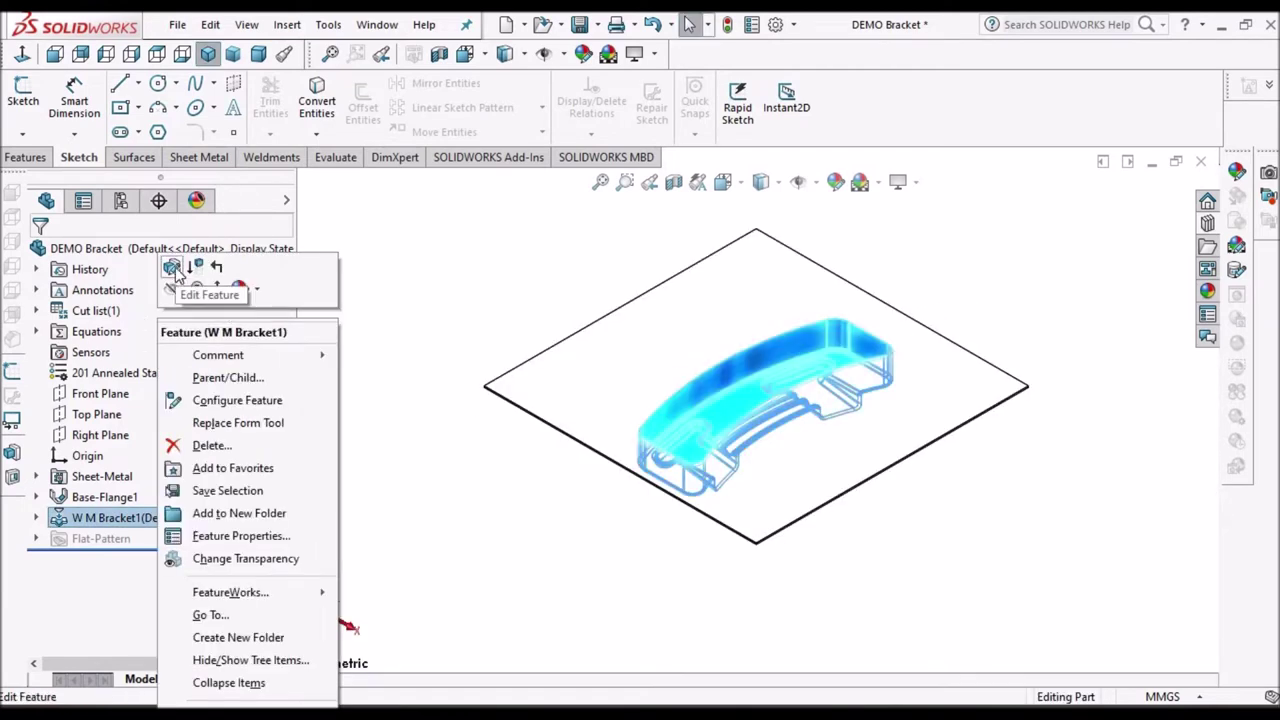
pyautogui.click(174, 270)
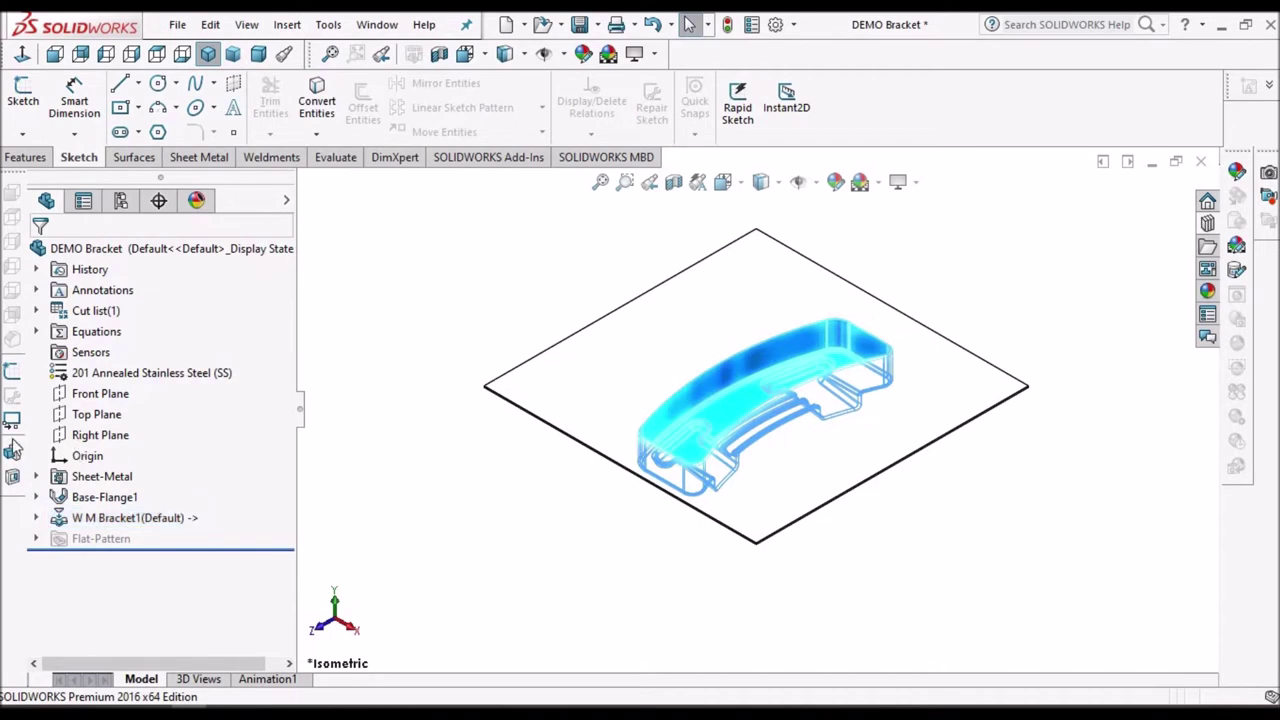
pyautogui.click(141, 441)
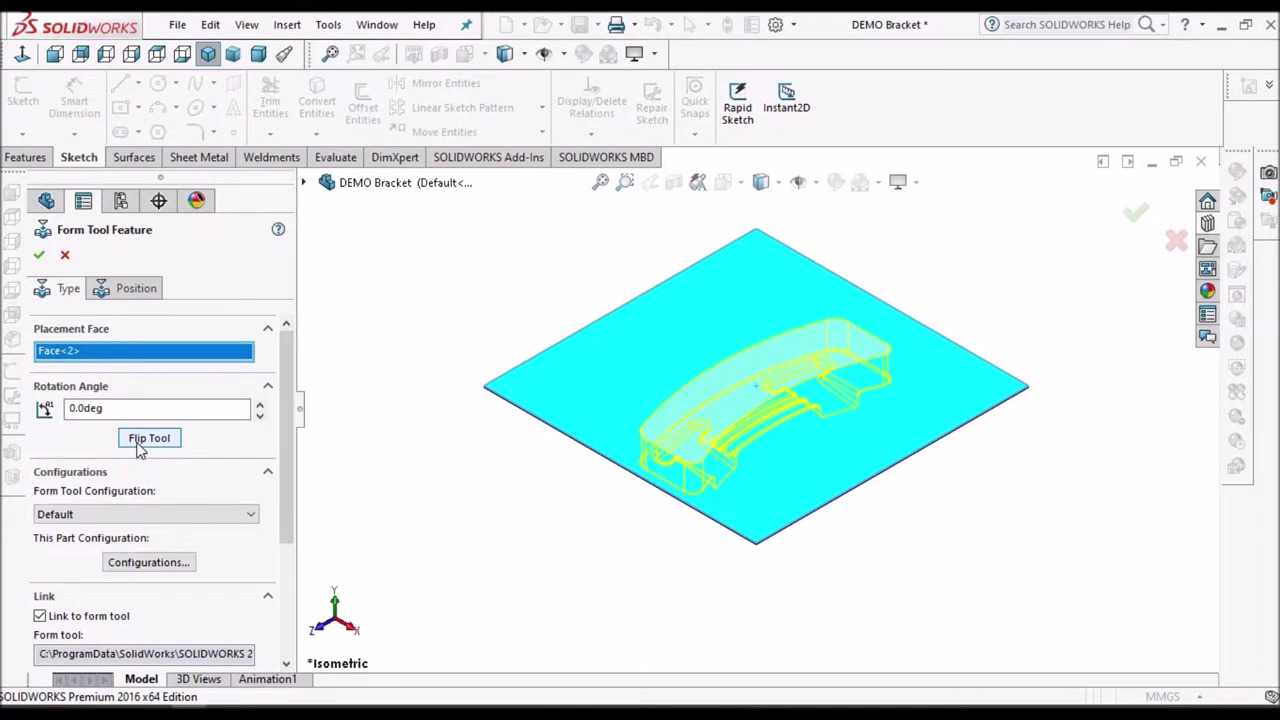
pyautogui.click(141, 445)
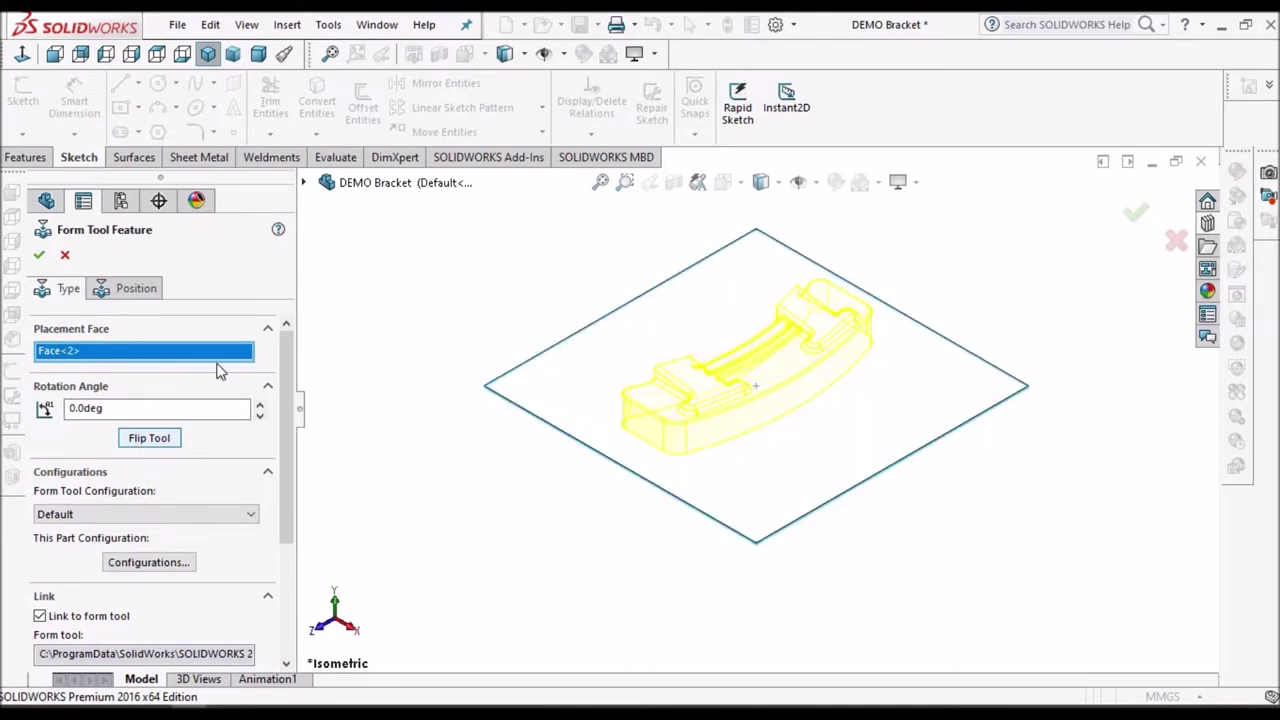
pyautogui.click(41, 256)
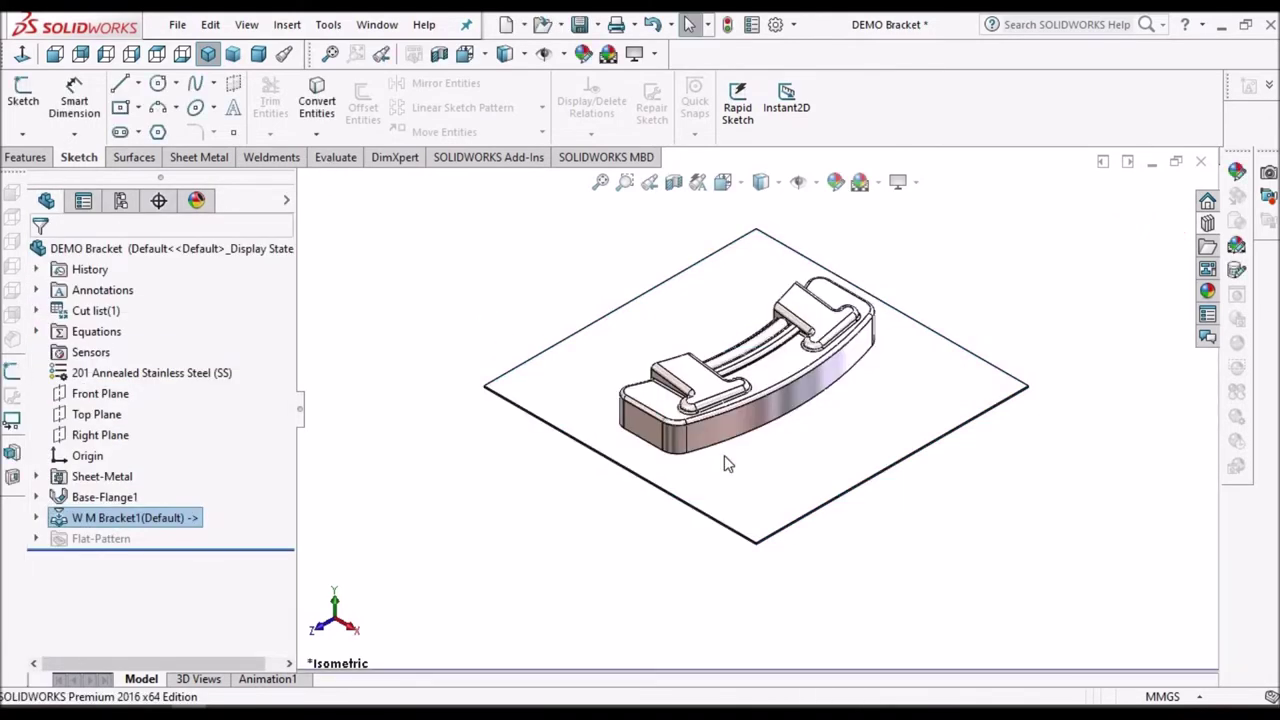
# - Start a sketch on the Right Plane and display the model as wireframe
pyautogui.scroll(-3, 829, 387)
pyautogui.moveTo(830, 378)
pyautogui.mouseDown(button='middle')
pyautogui.moveTo(814, 300)
pyautogui.moveTo(825, 380)
pyautogui.mouseUp(button='middle')
pyautogui.scroll(1, 820, 385)
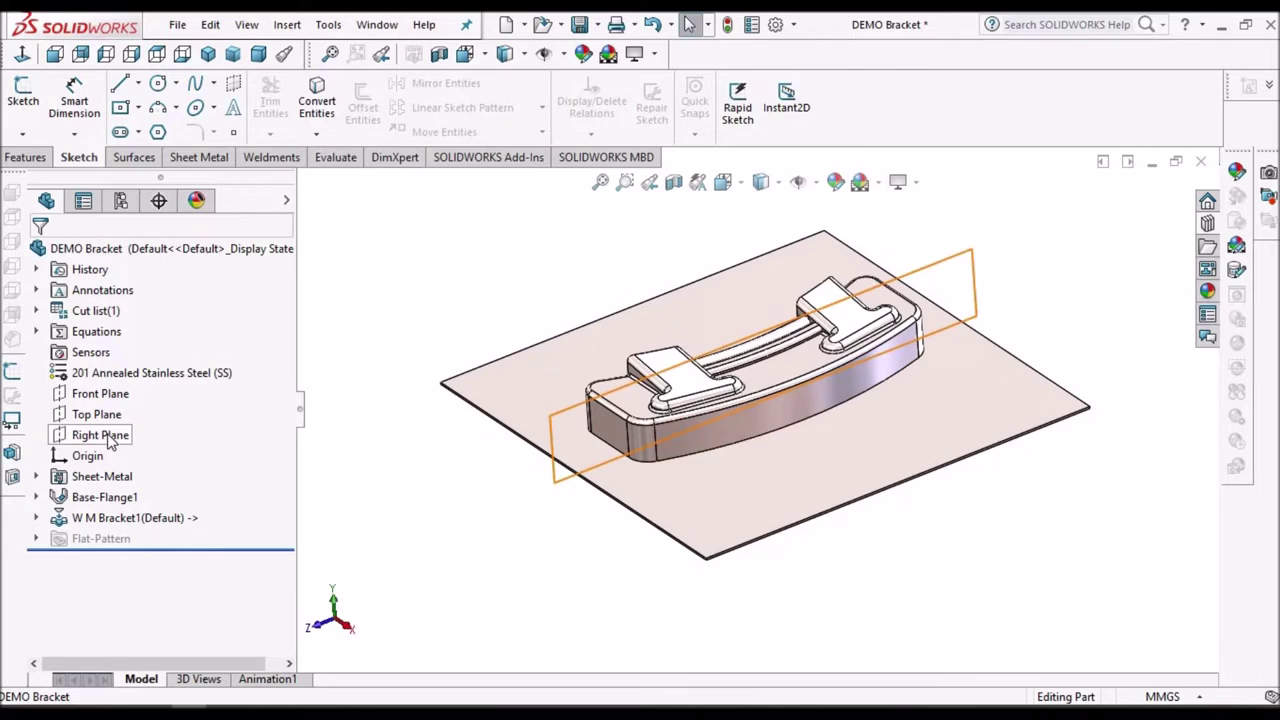
pyautogui.click(110, 443)
pyautogui.moveTo(830, 300)
pyautogui.mouseDown(button='middle')
pyautogui.moveTo(812, 248)
pyautogui.moveTo(822, 335)
pyautogui.mouseUp(button='middle')
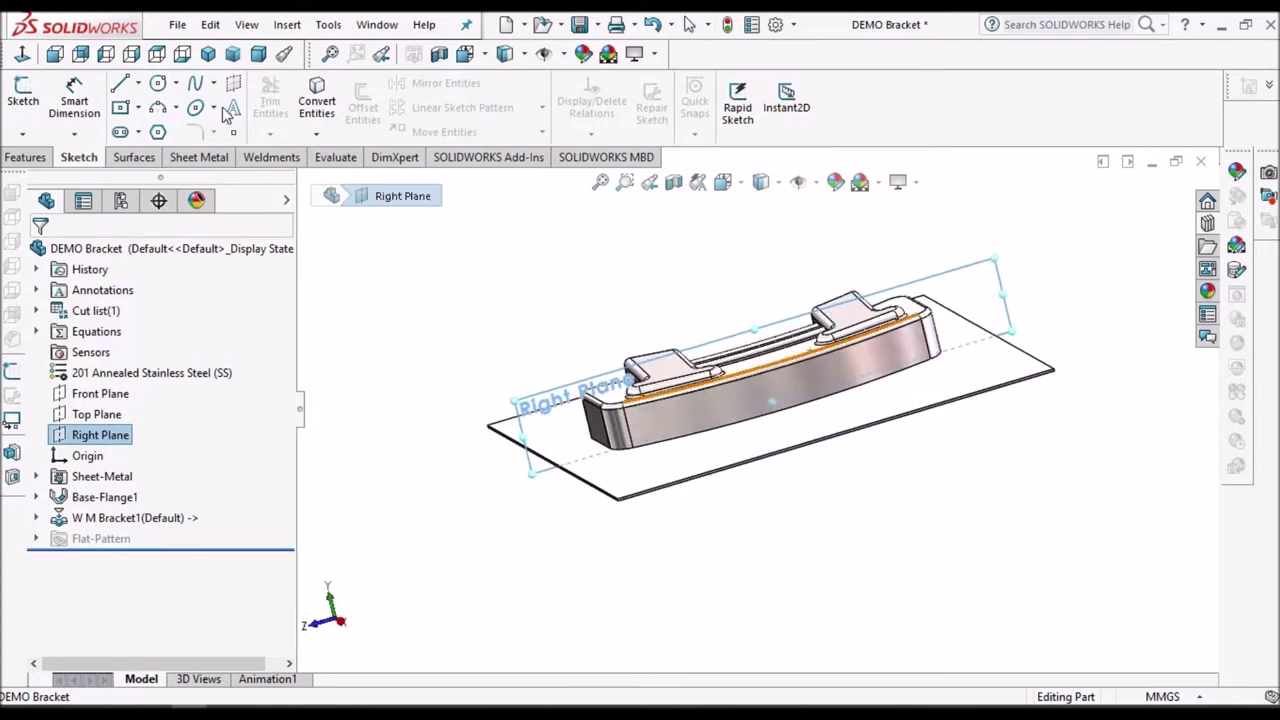
pyautogui.click(23, 90)
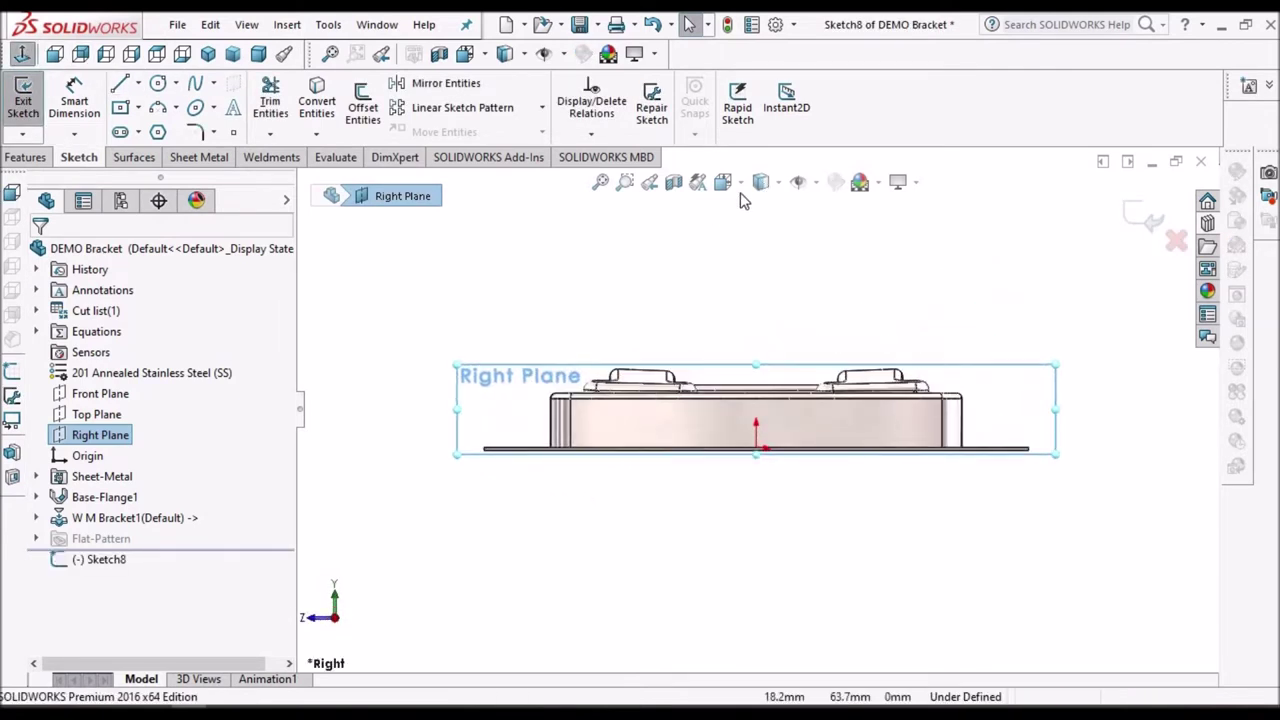
pyautogui.click(770, 188)
pyautogui.click(763, 314)
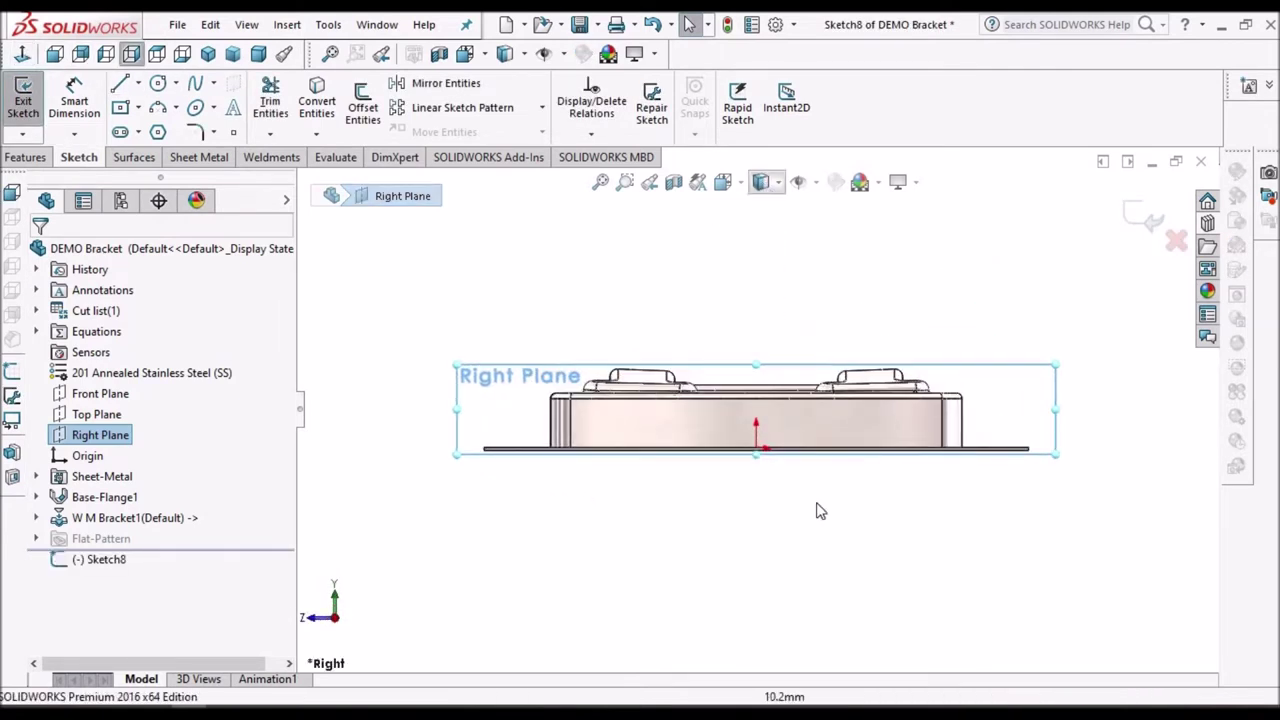
pyautogui.click(821, 514)
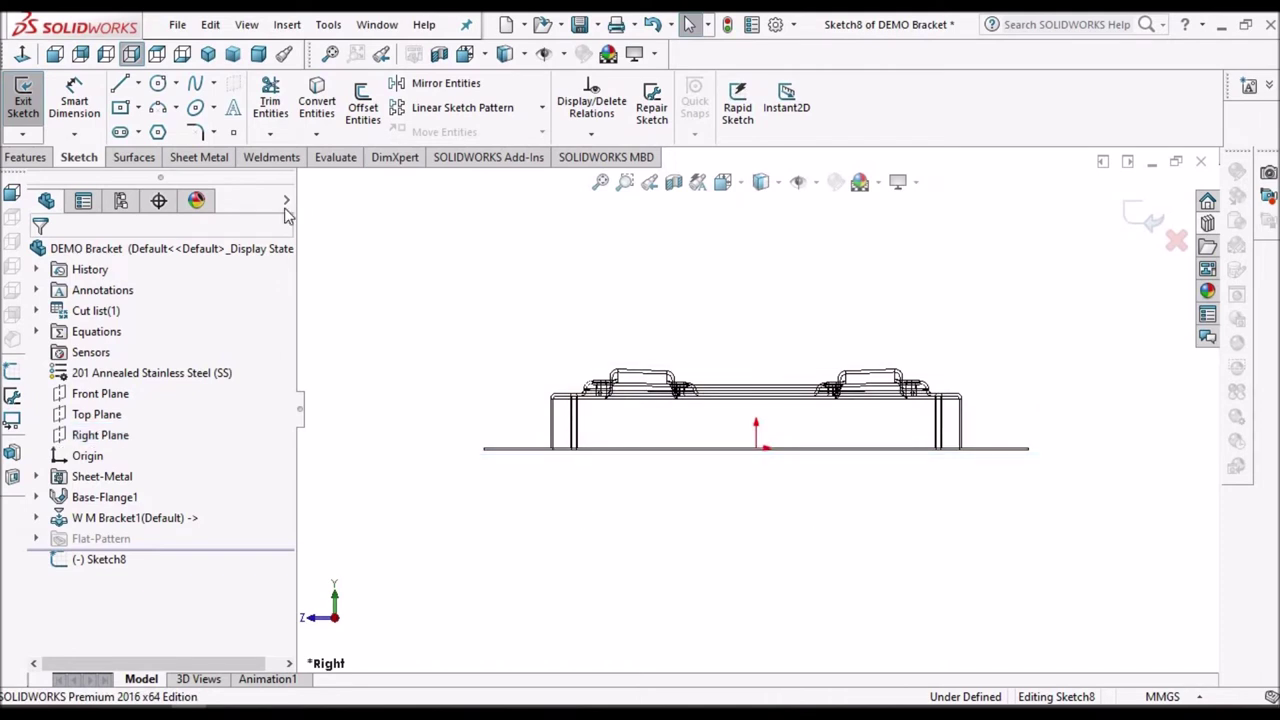
# - Sketch a corner rectangle about 234 by 44 mm enclosing the flat sheet and the lower part of the embossed walls
pyautogui.click(140, 108)
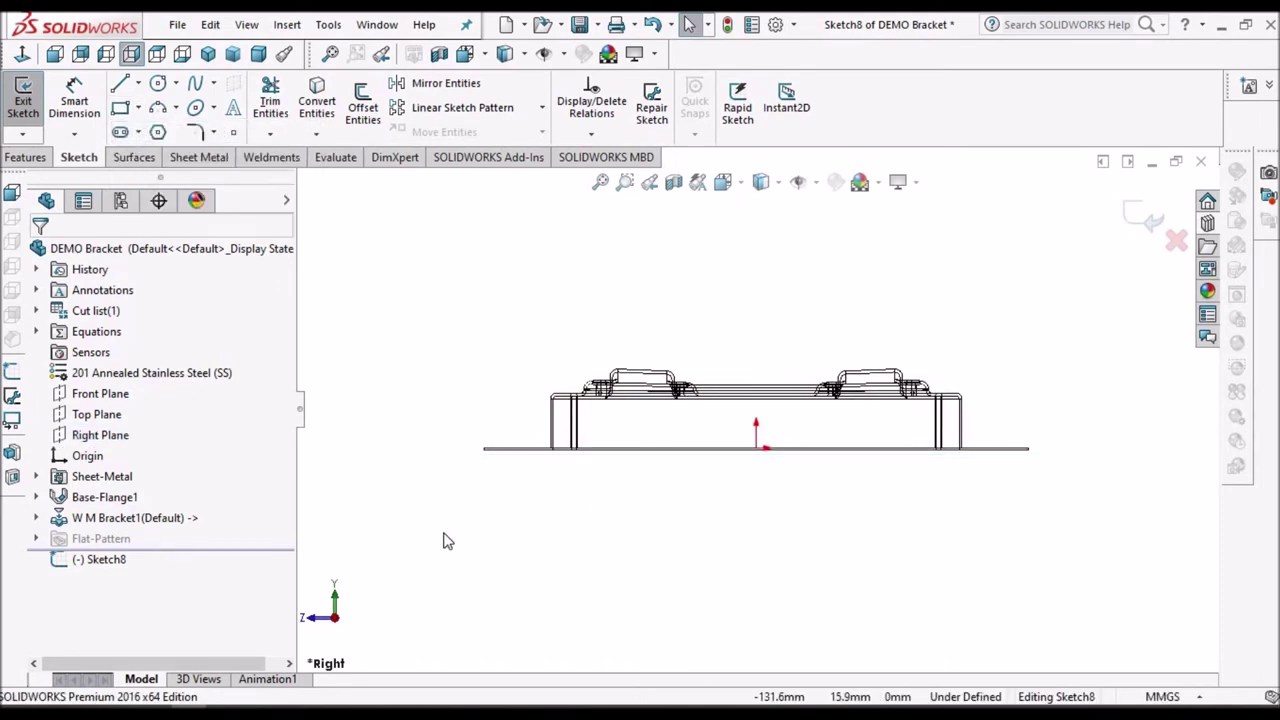
pyautogui.moveTo(443, 532); pyautogui.dragTo(1081, 412)
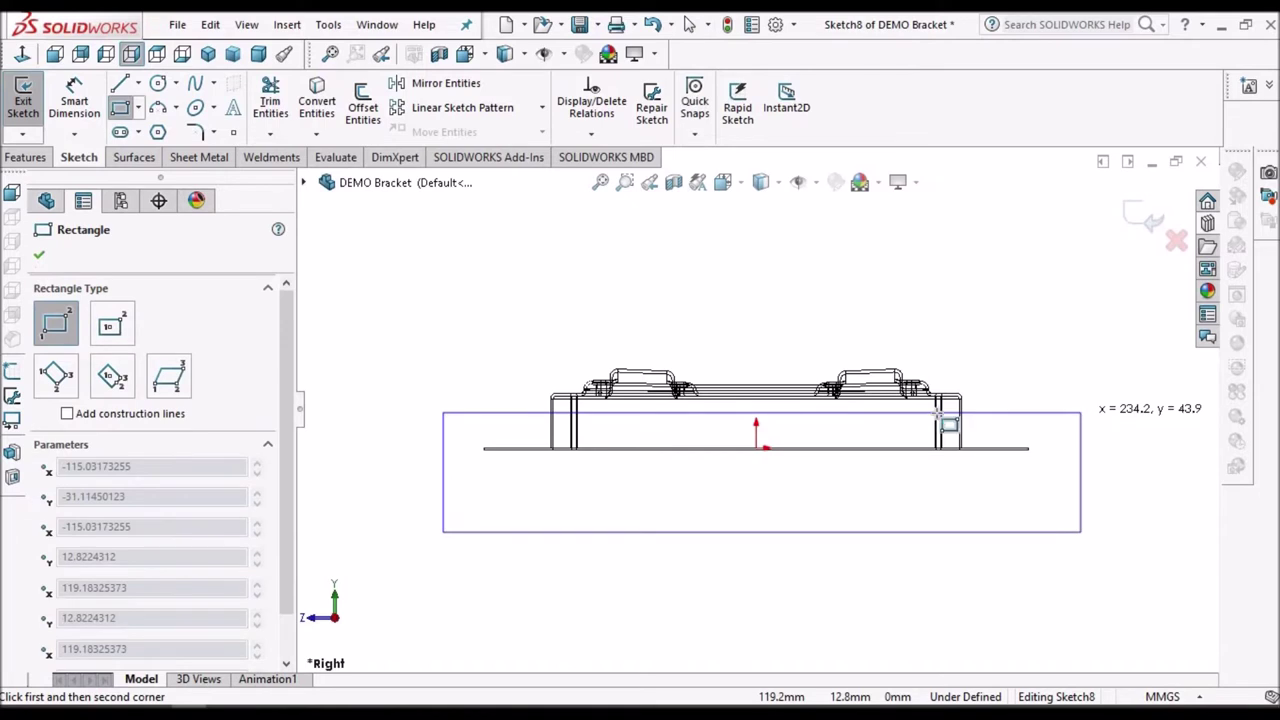
pyautogui.rightClick(482, 291)
pyautogui.click(524, 306)
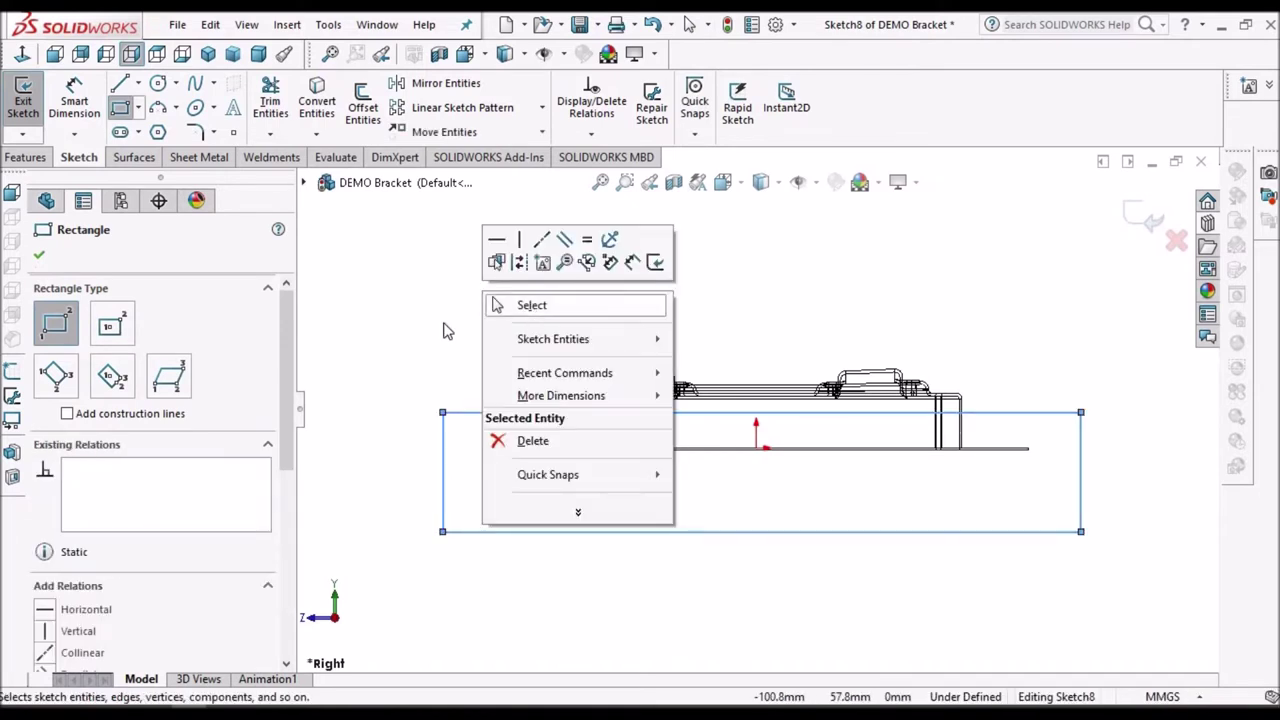
# - Dimension the rectangle's upper edge 6 mm below the main upper face of the embossed bracket
pyautogui.click(74, 100)
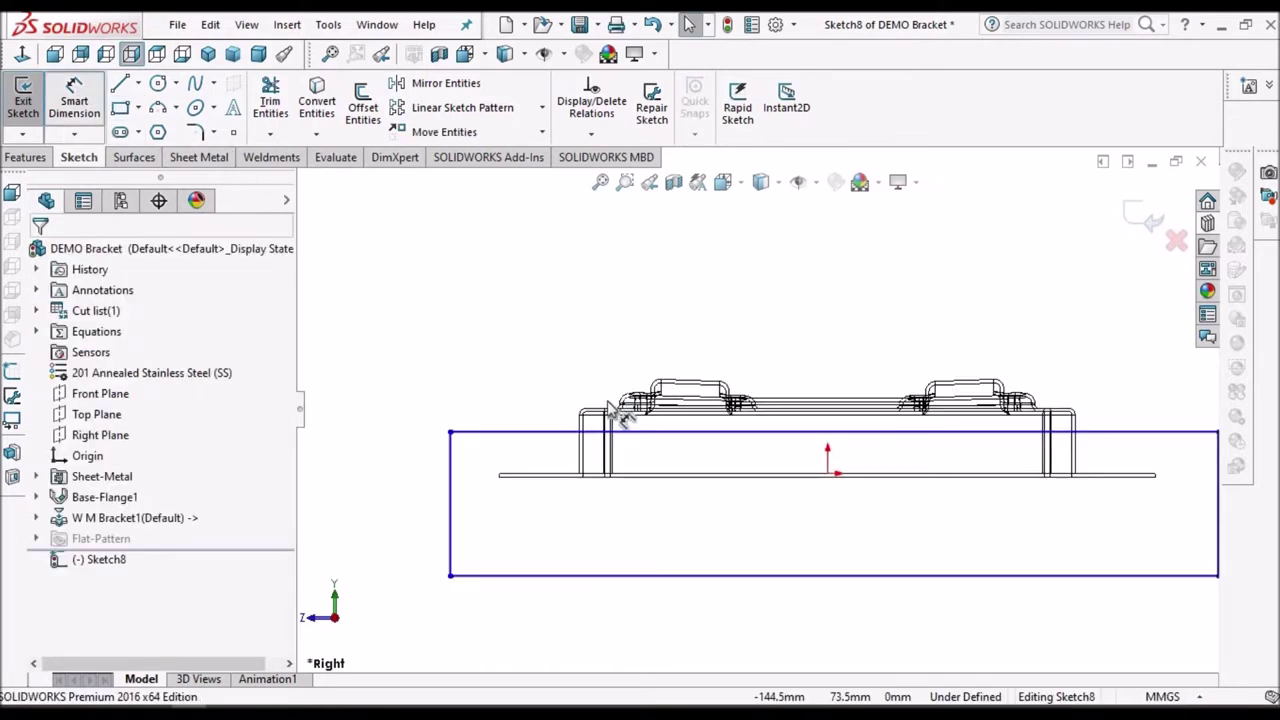
pyautogui.scroll(-5, 640, 430)
pyautogui.scroll(-2, 668, 426)
pyautogui.click(677, 424)
pyautogui.click(675, 512)
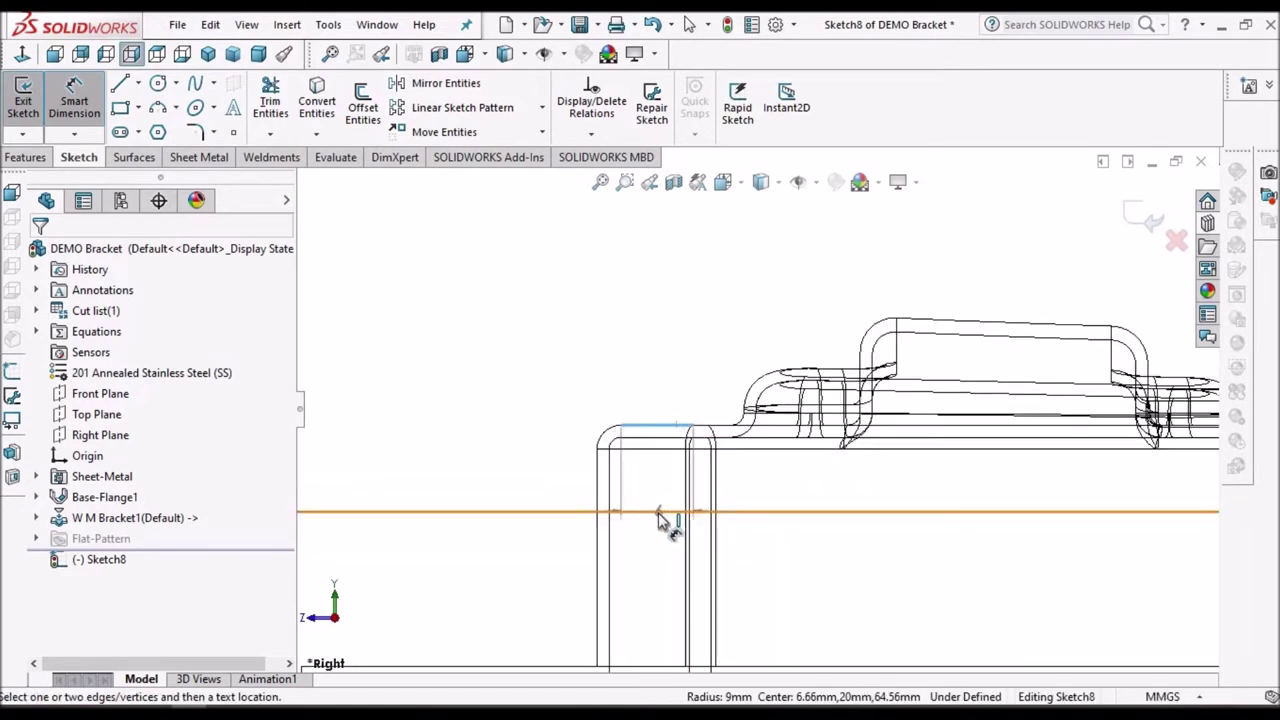
pyautogui.scroll(1, 503, 430)
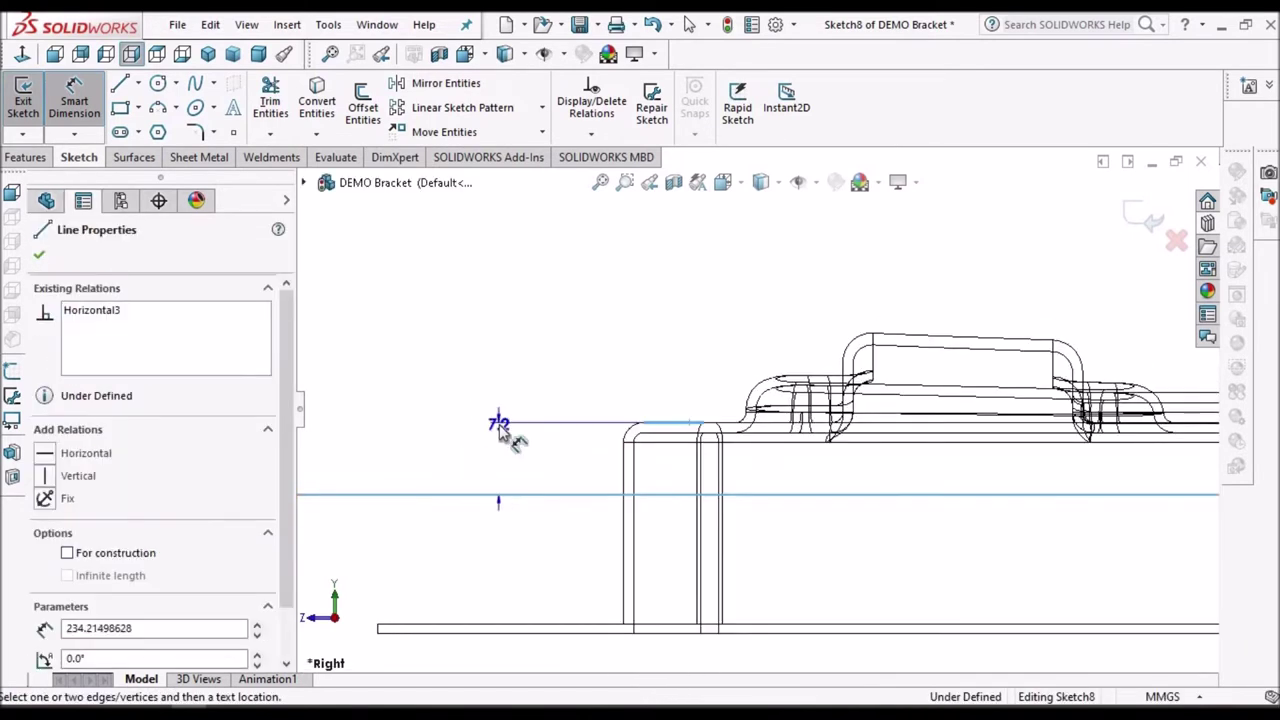
pyautogui.click(500, 447)
pyautogui.click(499, 441)
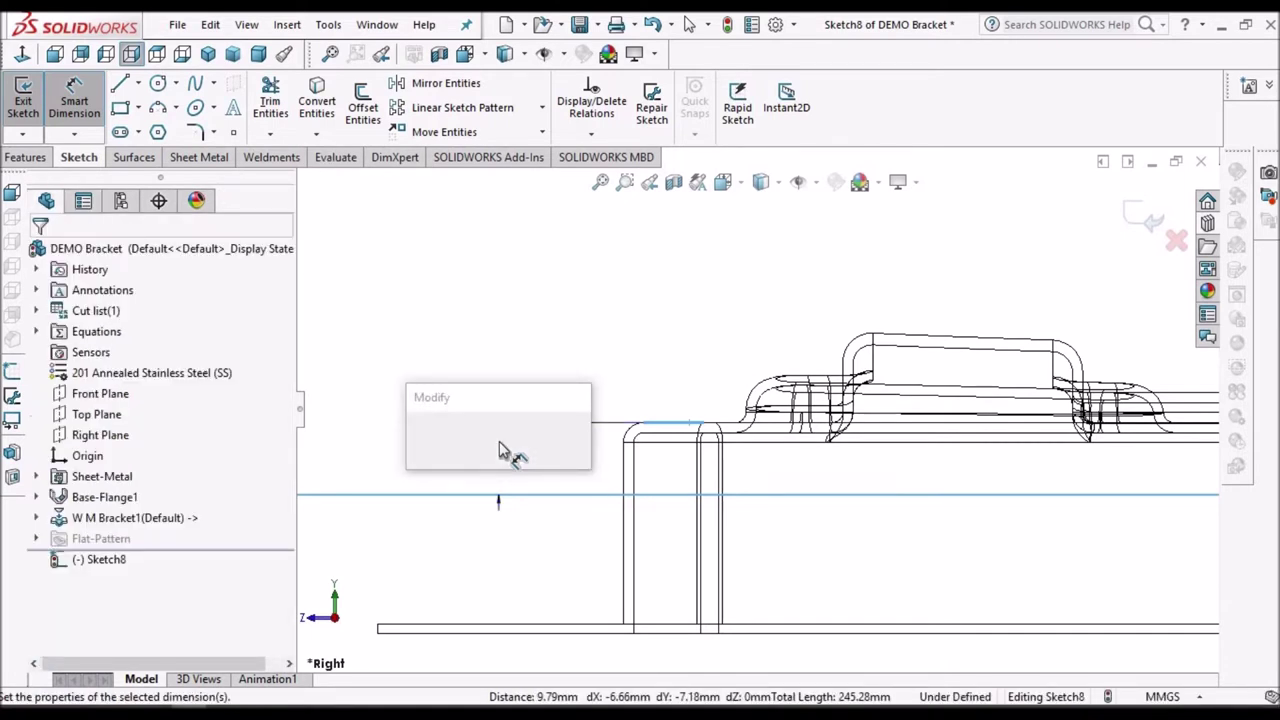
pyautogui.write('6')
pyautogui.press('Return')
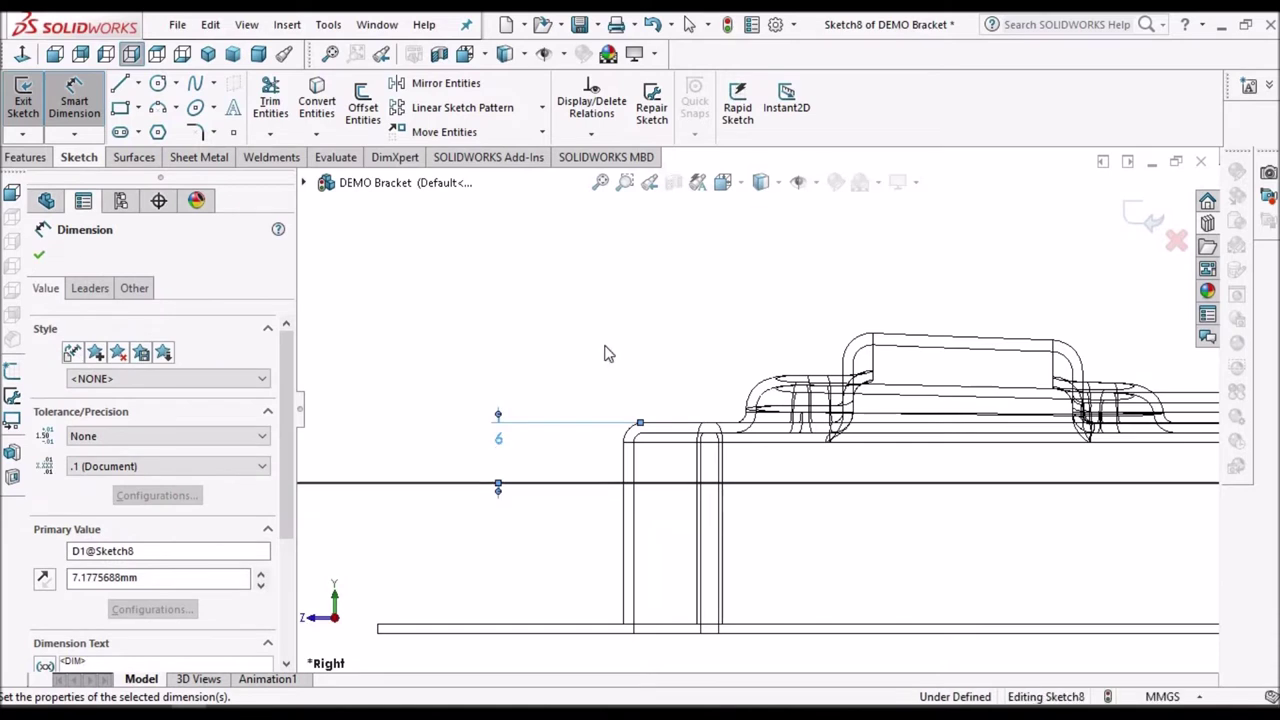
pyautogui.click(607, 354)
pyautogui.scroll(8, 883, 440)
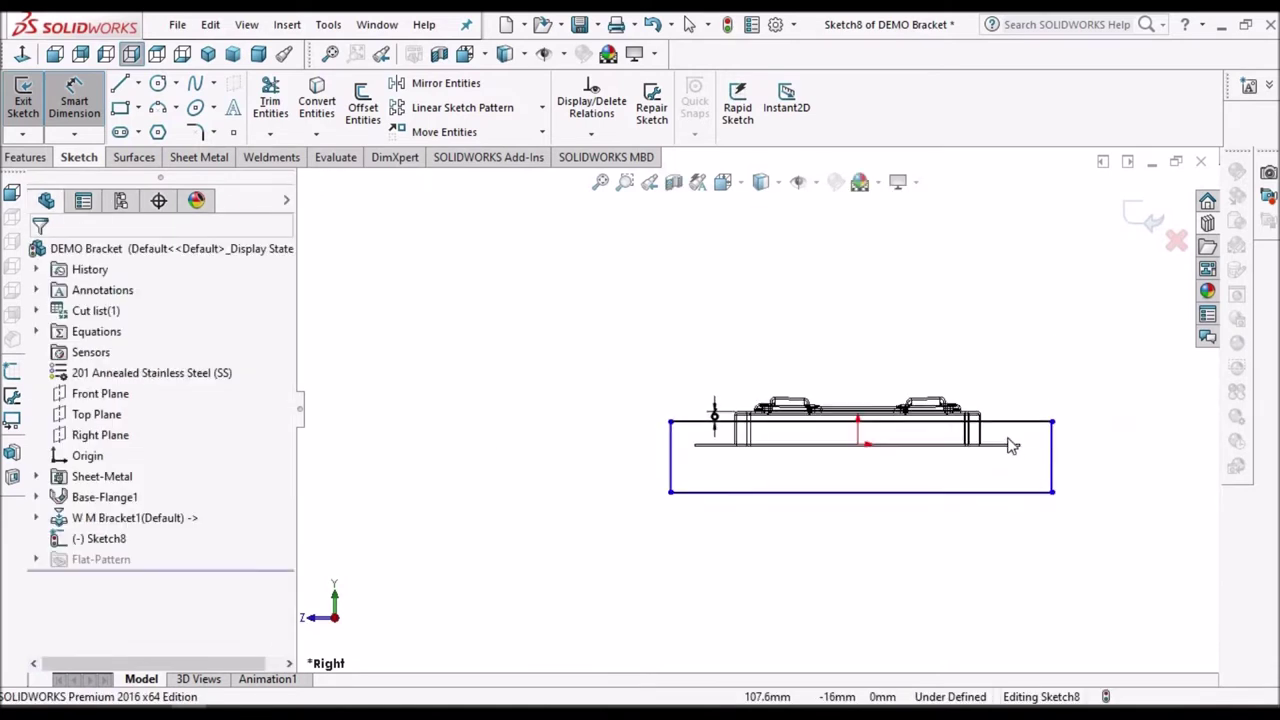
pyautogui.scroll(-4, 1062, 446)
pyautogui.press('Escape')
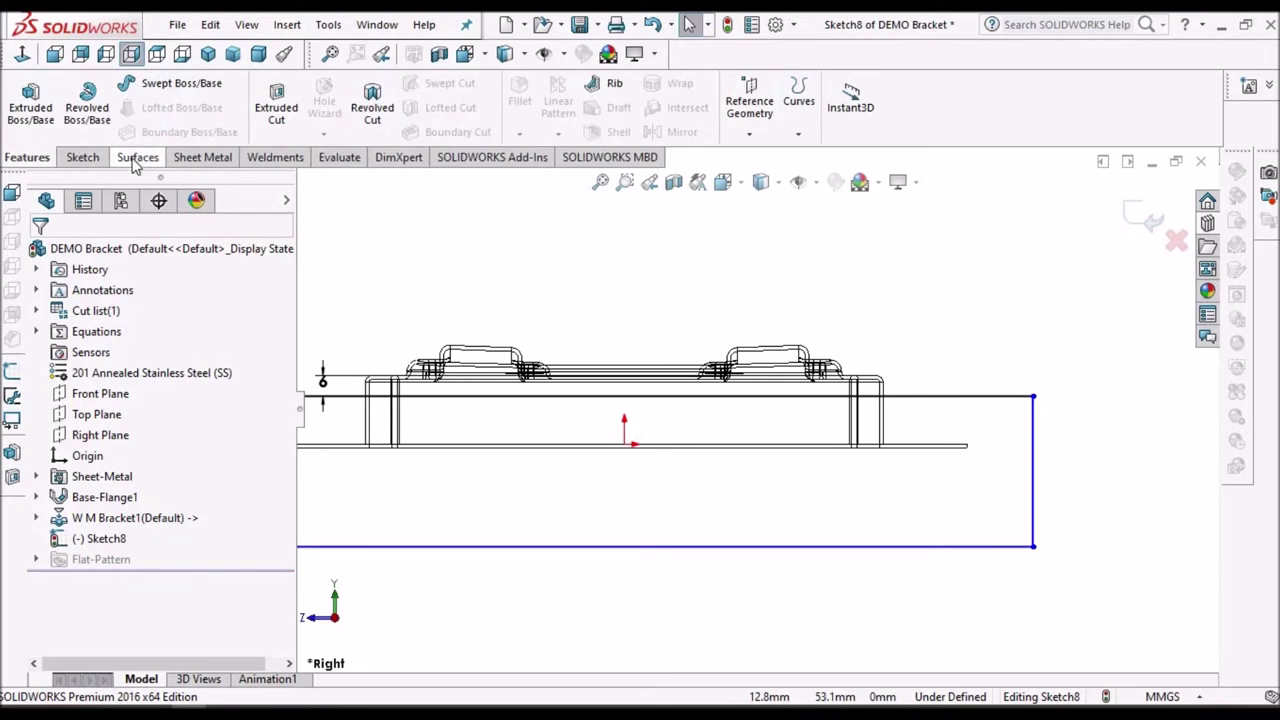
# - Cut away the rectangle's region with an Extruded Cut set to Through All - Both, and display the model shaded with edges
pyautogui.click(202, 158)
pyautogui.click(585, 85)
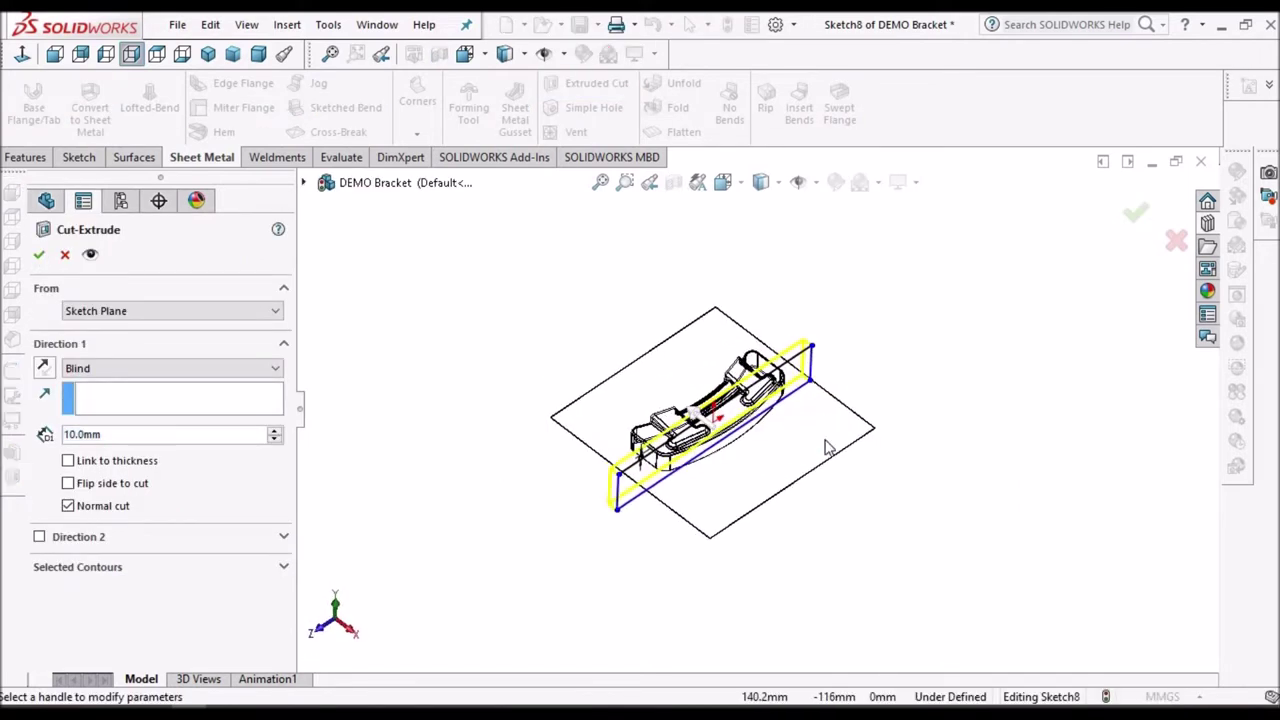
pyautogui.click(765, 203)
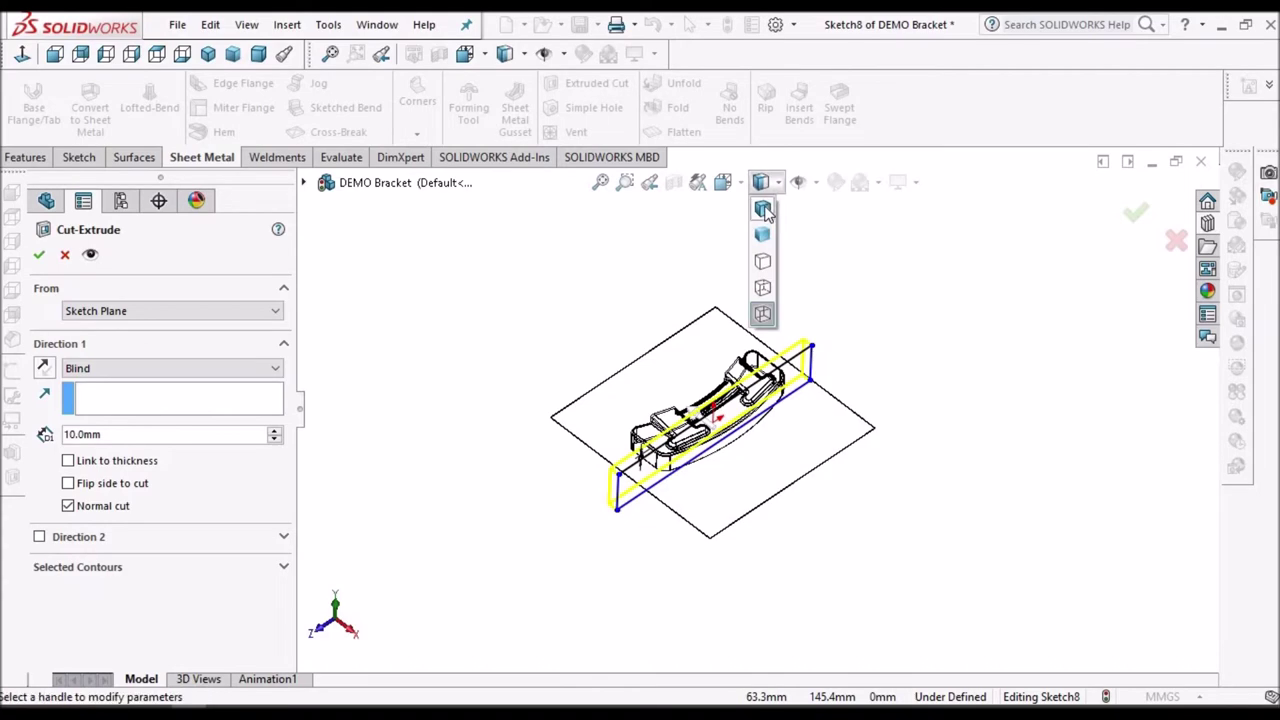
pyautogui.scroll(-7, 712, 435)
pyautogui.click(273, 369)
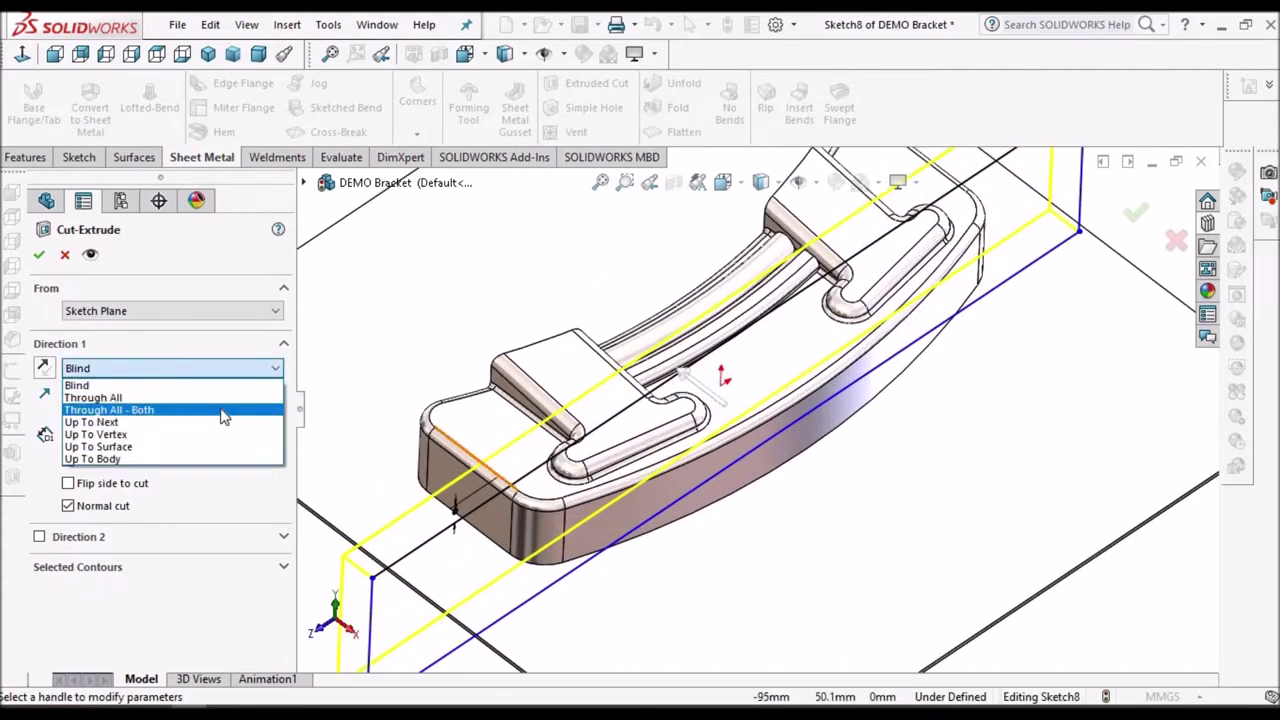
pyautogui.click(221, 410)
pyautogui.scroll(5, 917, 477)
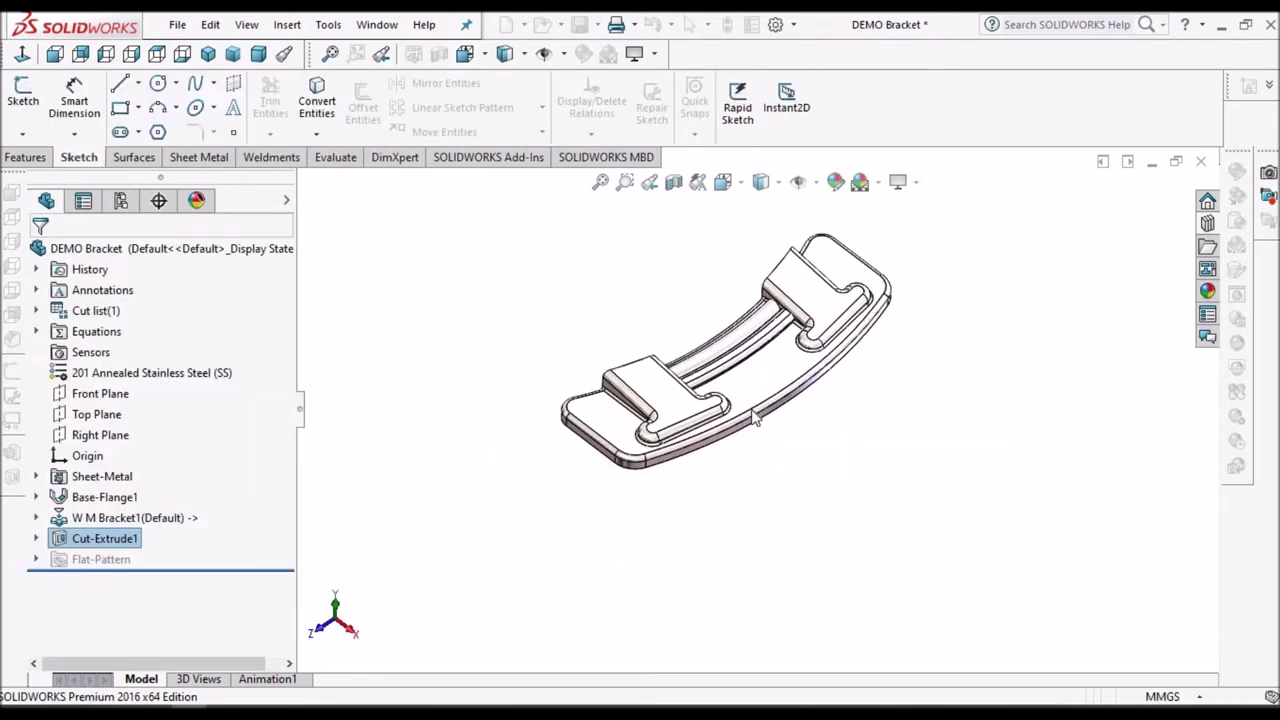
# - Inspect the trimmed bracket's underside, start a sketch on its main flat upper face, and switch to wireframe display
pyautogui.scroll(-6, 821, 381)
pyautogui.moveTo(823, 381)
pyautogui.mouseDown(button='middle')
pyautogui.moveTo(734, 299)
pyautogui.moveTo(623, 151)
pyautogui.moveTo(478, 215)
pyautogui.moveTo(380, 314)
pyautogui.moveTo(569, 369)
pyautogui.moveTo(720, 272)
pyautogui.moveTo(654, 214)
pyautogui.moveTo(600, 226)
pyautogui.mouseUp(button='middle')
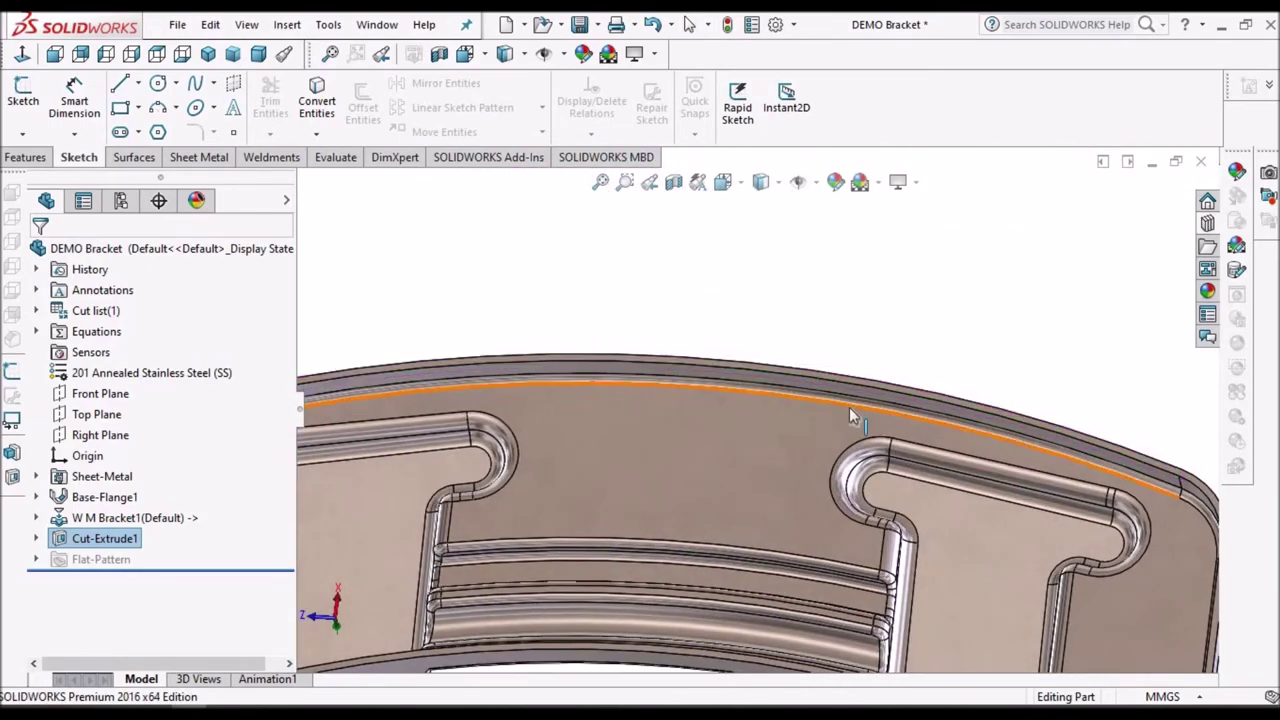
pyautogui.press('f')
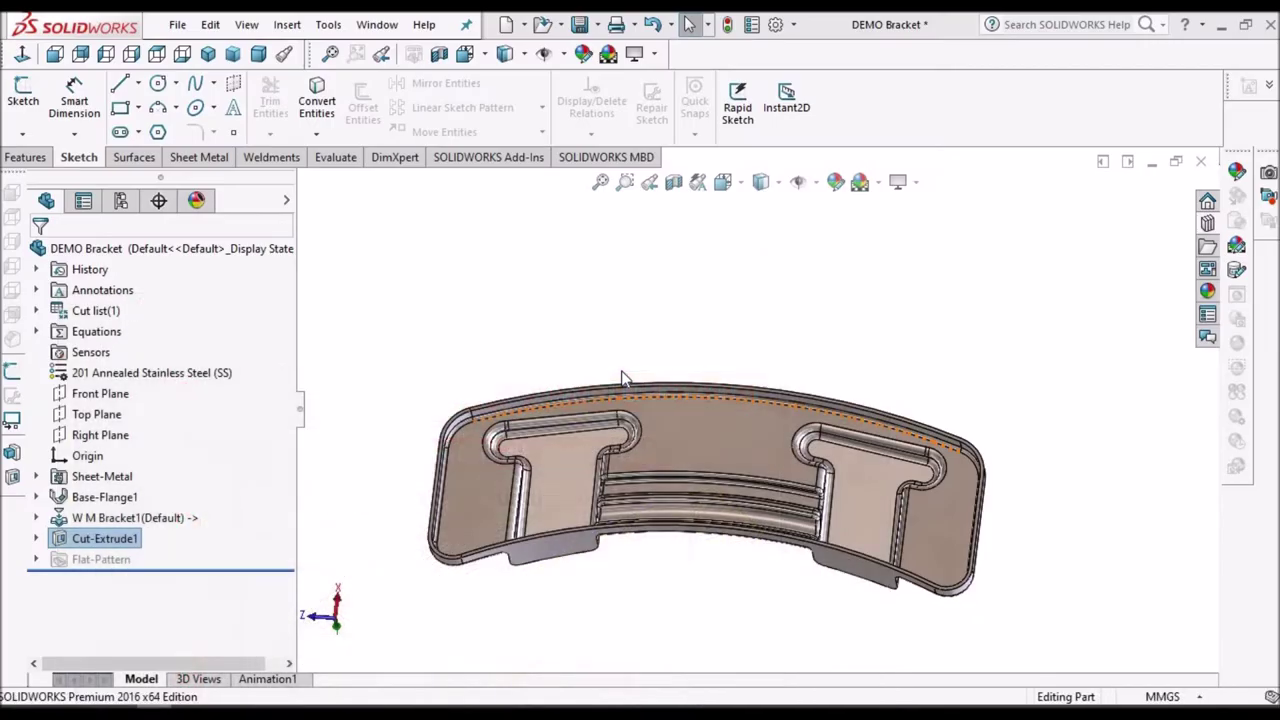
pyautogui.scroll(3, 739, 437)
pyautogui.moveTo(739, 437)
pyautogui.mouseDown(button='middle')
pyautogui.moveTo(737, 349)
pyautogui.moveTo(753, 397)
pyautogui.moveTo(802, 444)
pyautogui.moveTo(812, 508)
pyautogui.moveTo(589, 266)
pyautogui.moveTo(740, 430)
pyautogui.mouseUp(button='middle')
pyautogui.click(739, 430)
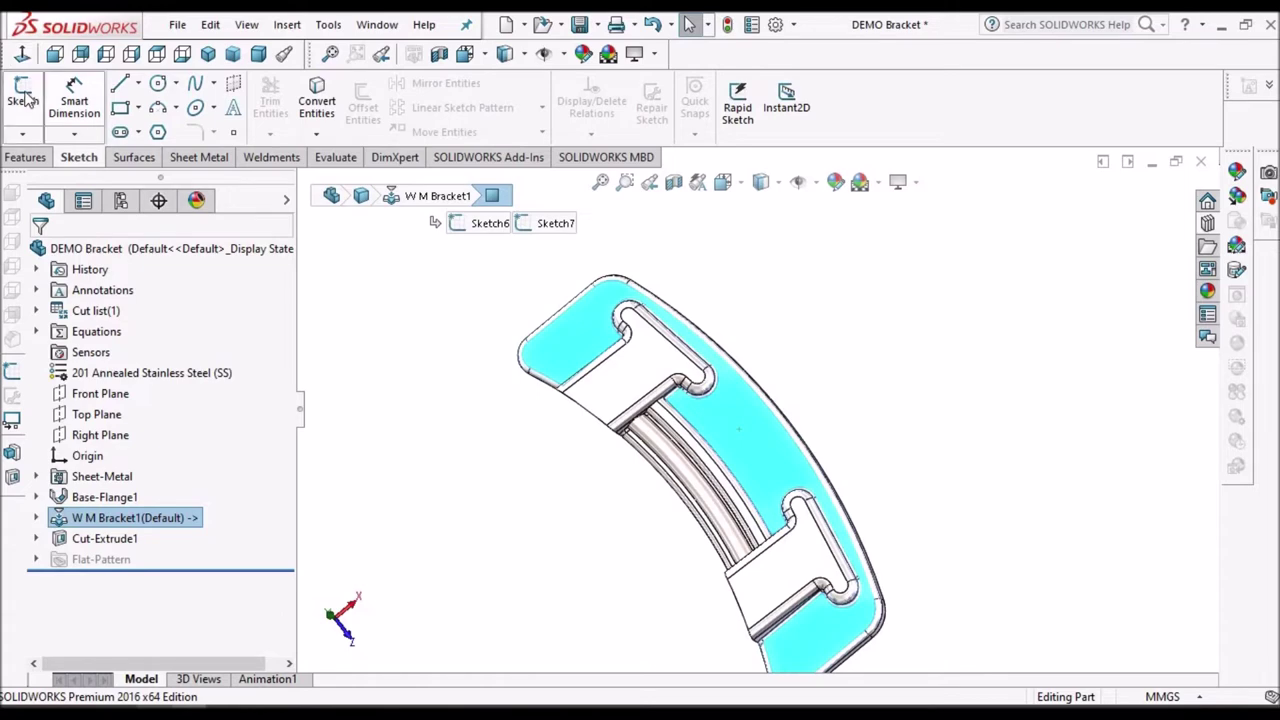
pyautogui.click(23, 92)
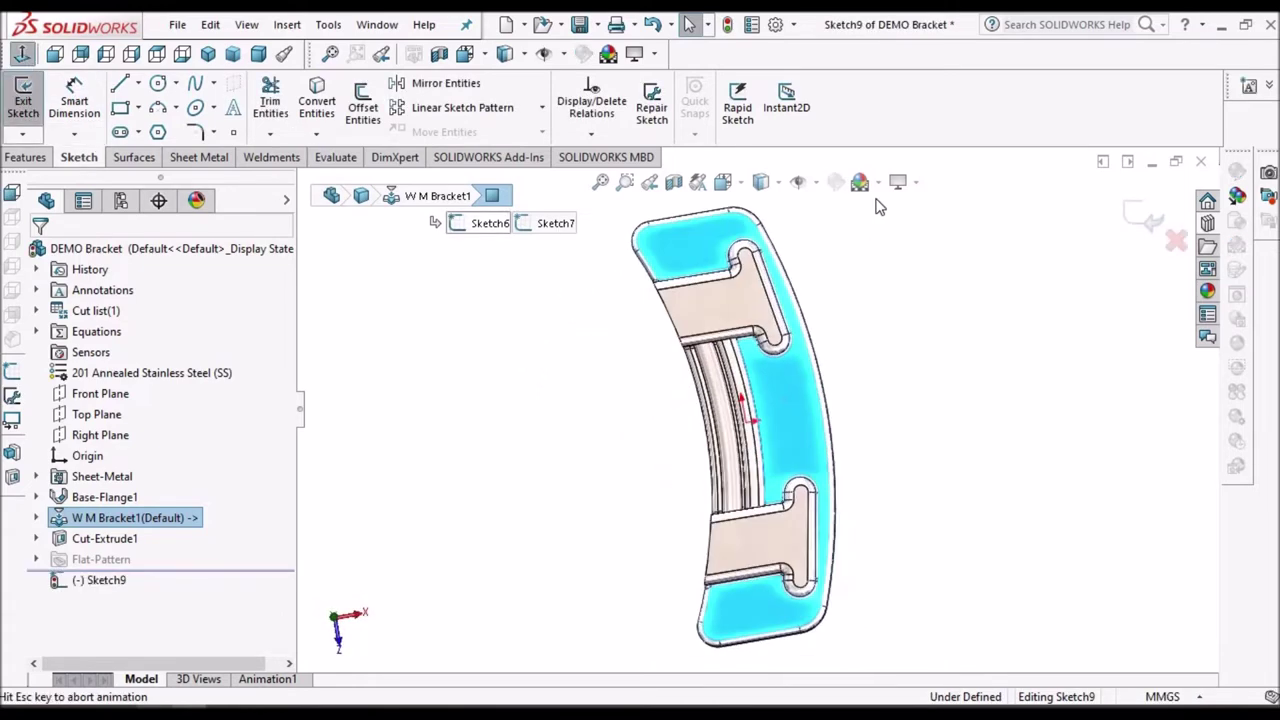
pyautogui.click(764, 181)
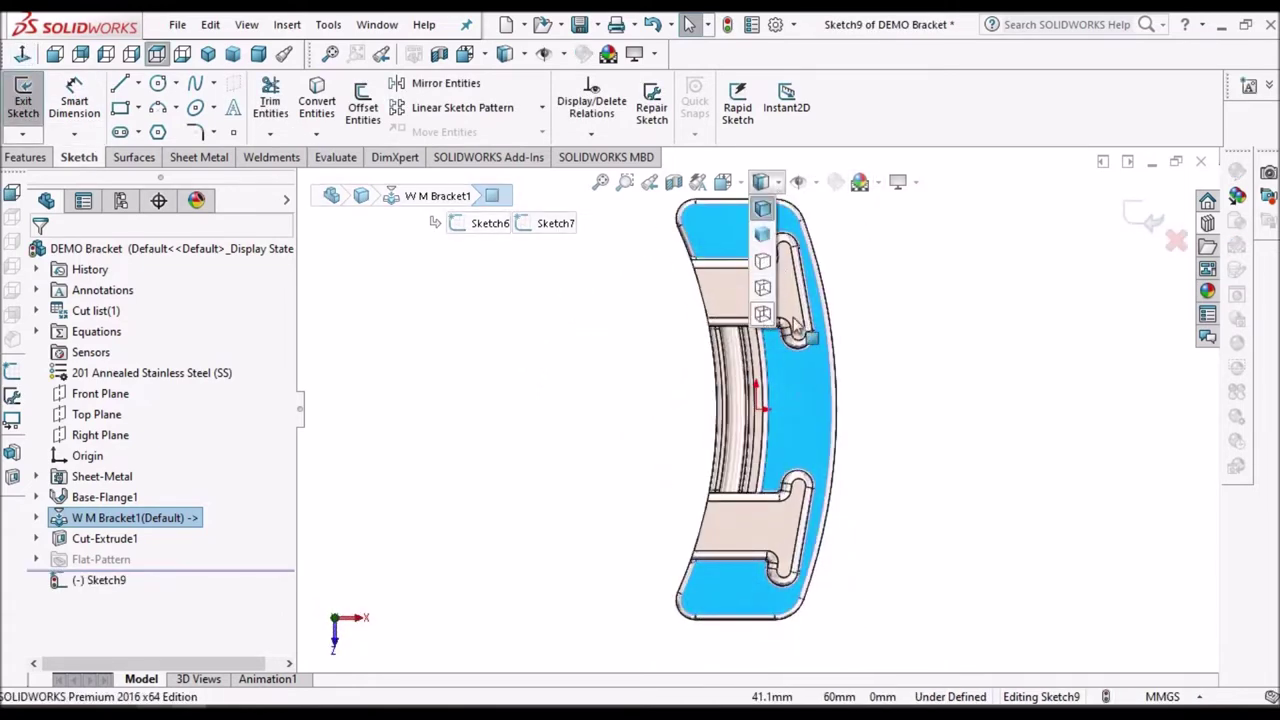
pyautogui.click(763, 314)
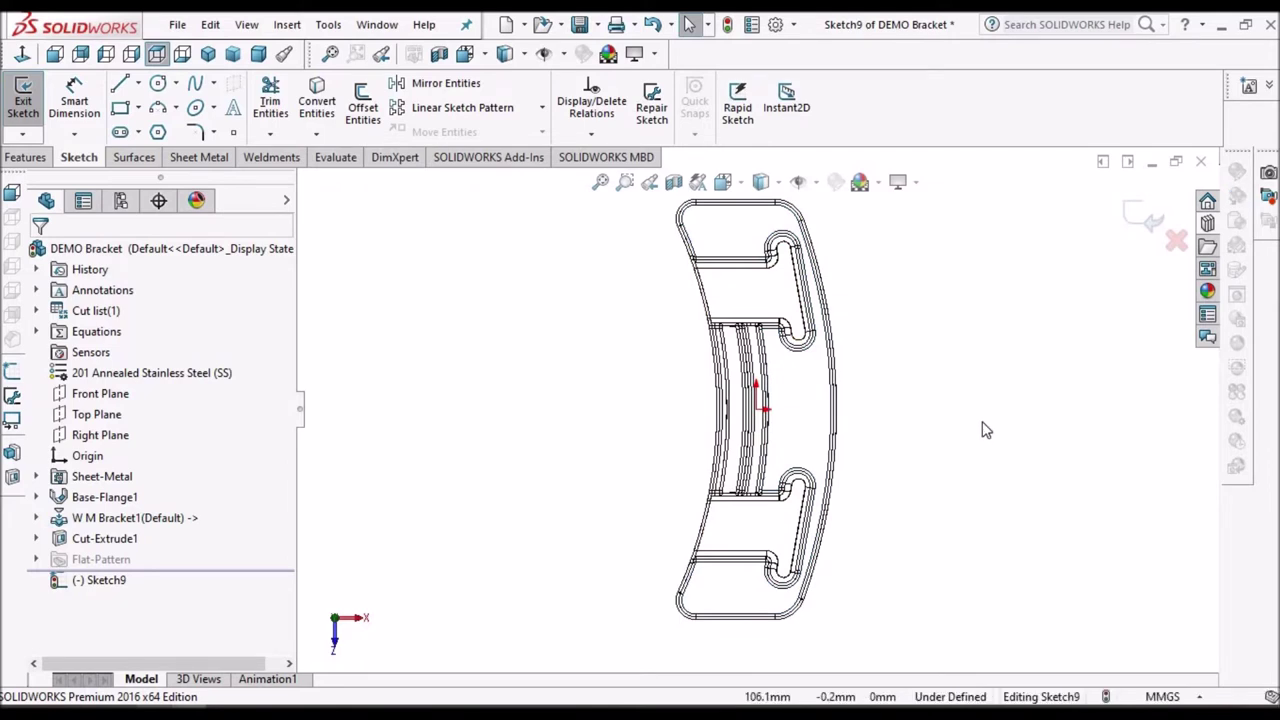
# - Sketch three circles on the face: about 7 mm level with the origin, about 4 mm above it, and about 8 mm near the upper end
pyautogui.click(209, 160)
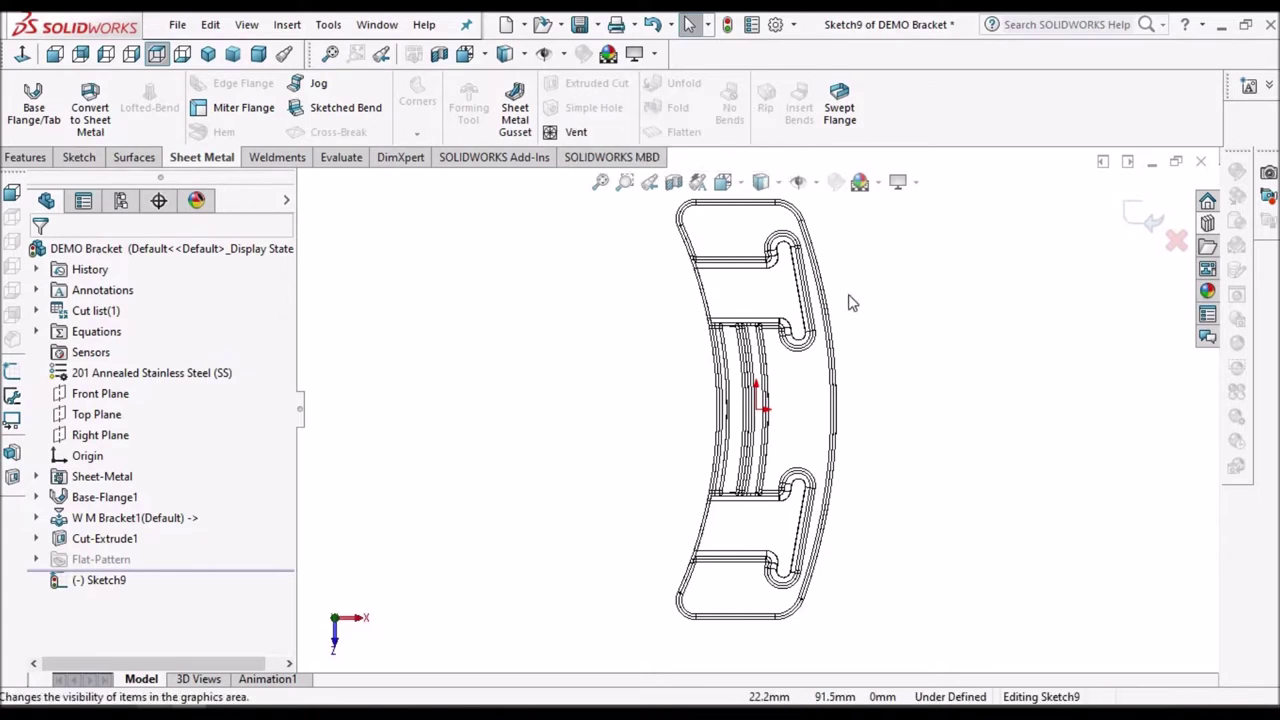
pyautogui.click(82, 158)
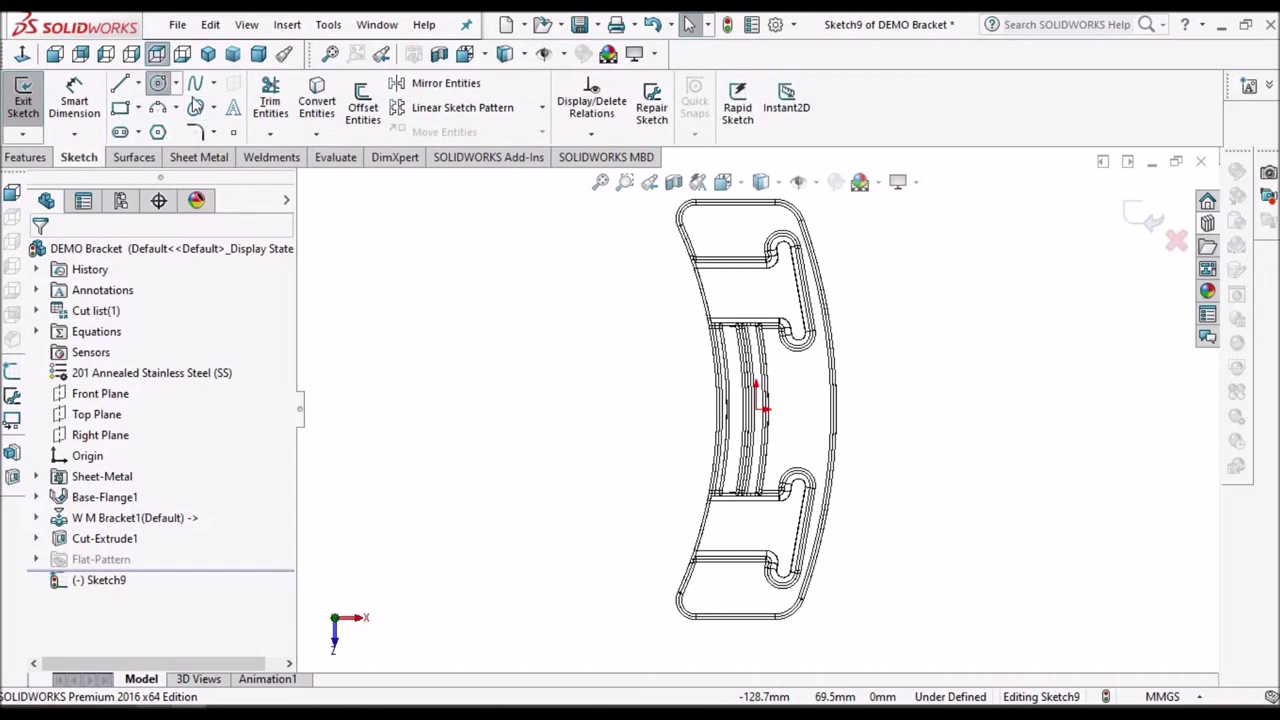
pyautogui.scroll(-4, 804, 406)
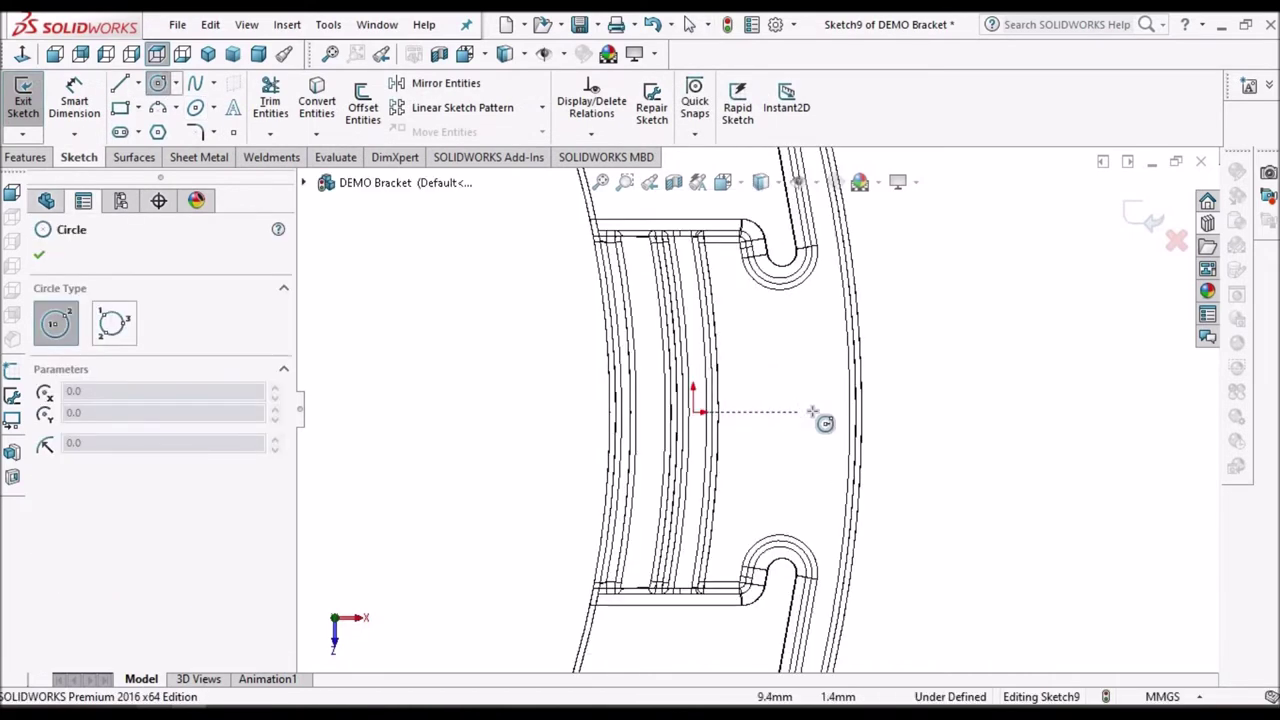
pyautogui.click(814, 411)
pyautogui.click(830, 397)
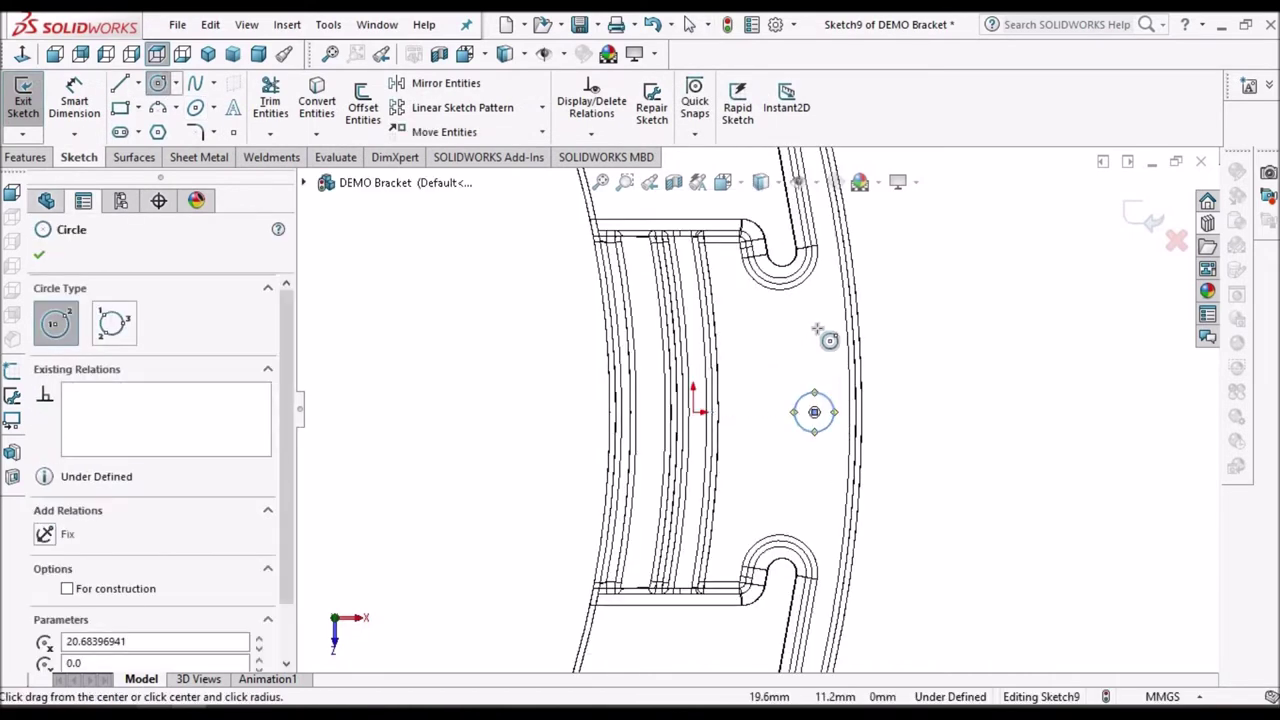
pyautogui.scroll(3, 797, 354)
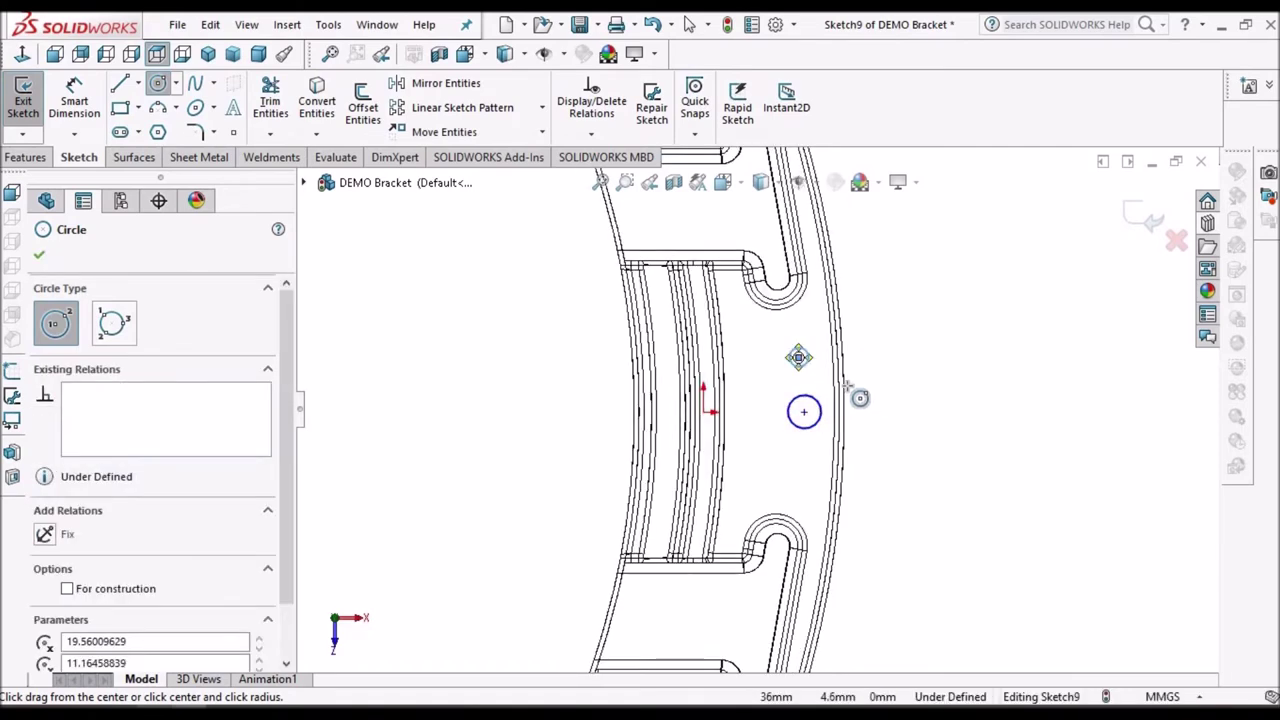
pyautogui.scroll(-2, 725, 250)
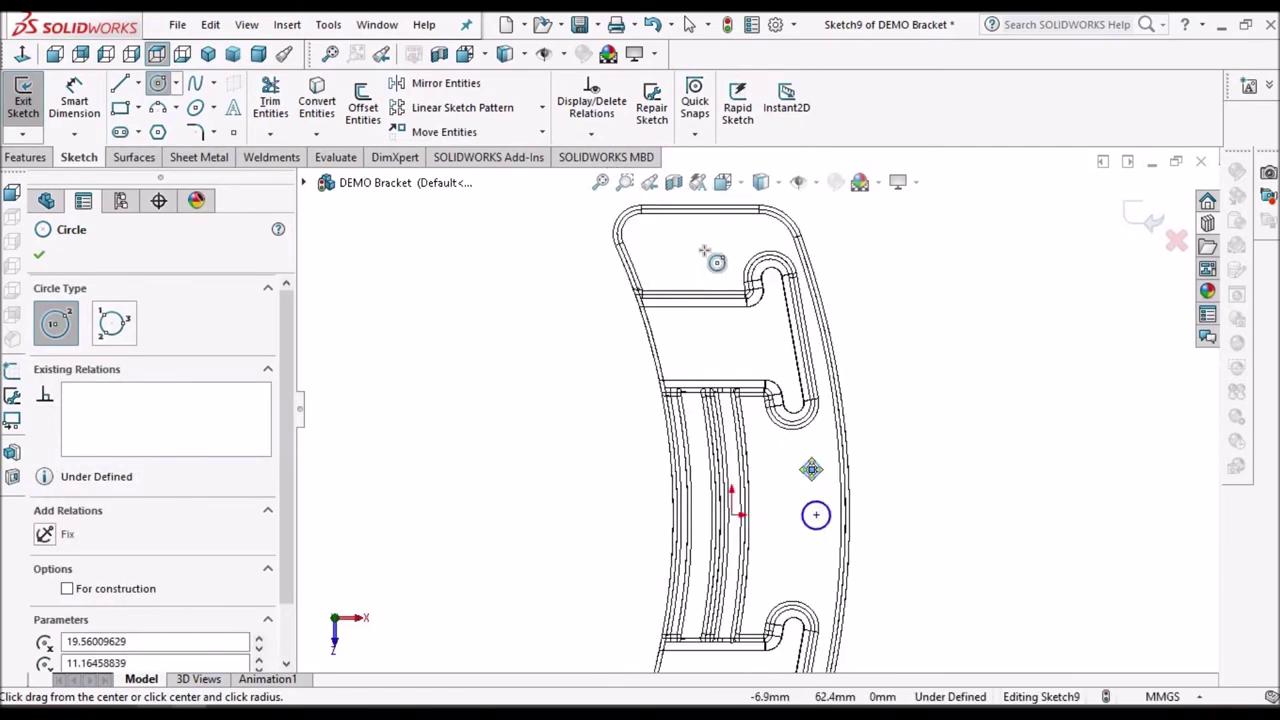
pyautogui.click(704, 249)
pyautogui.click(719, 237)
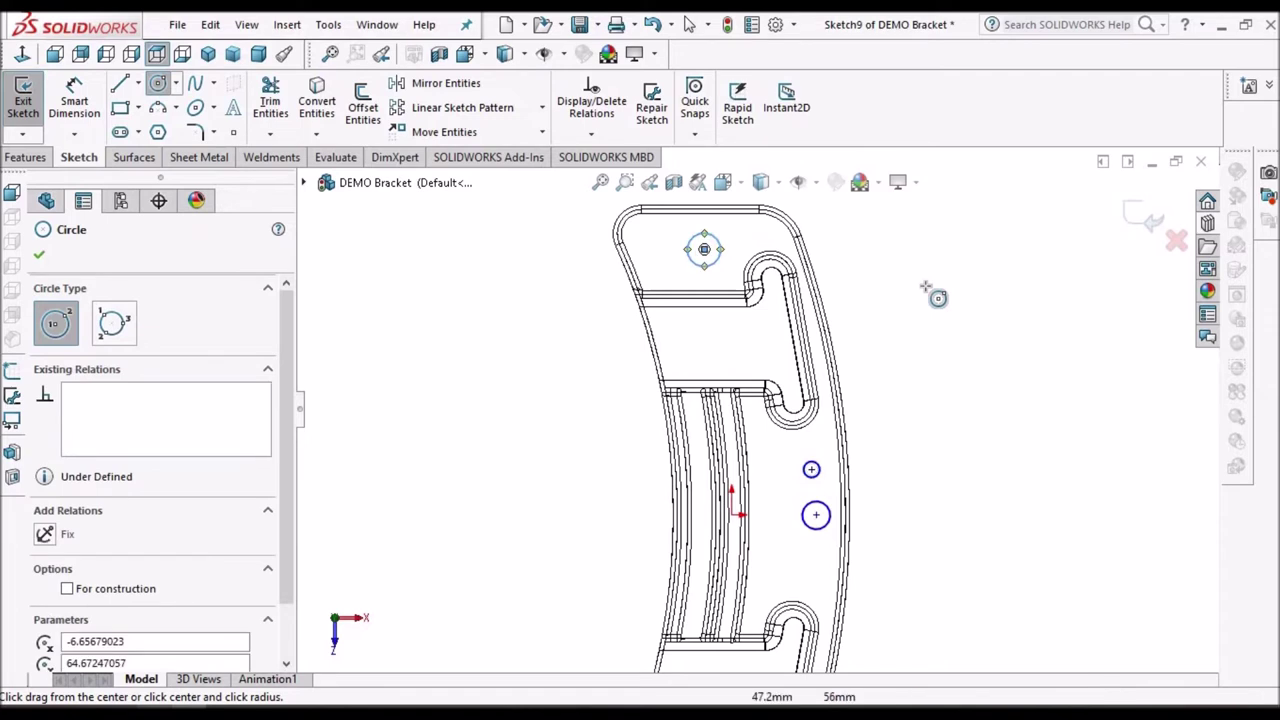
pyautogui.rightClick(937, 297)
pyautogui.click(971, 300)
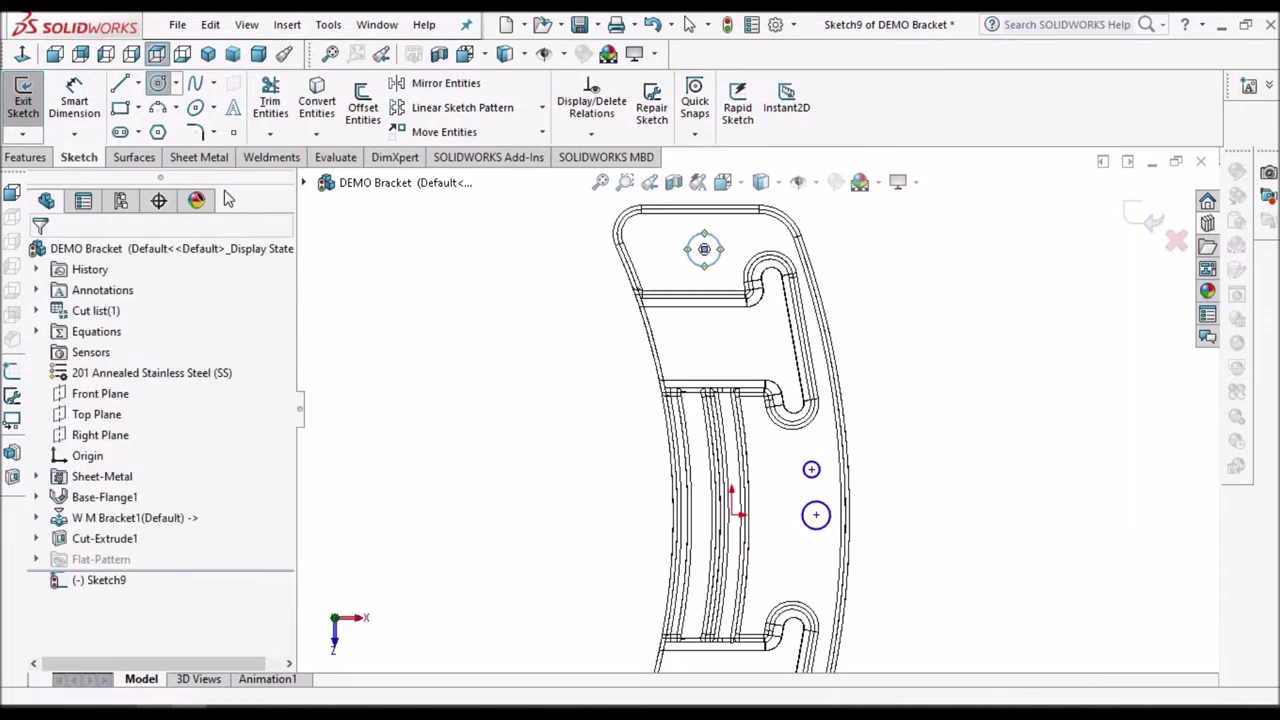
# - Draw a horizontal centerline from the origin to the centre of the circle level with it
pyautogui.click(139, 86)
pyautogui.click(150, 130)
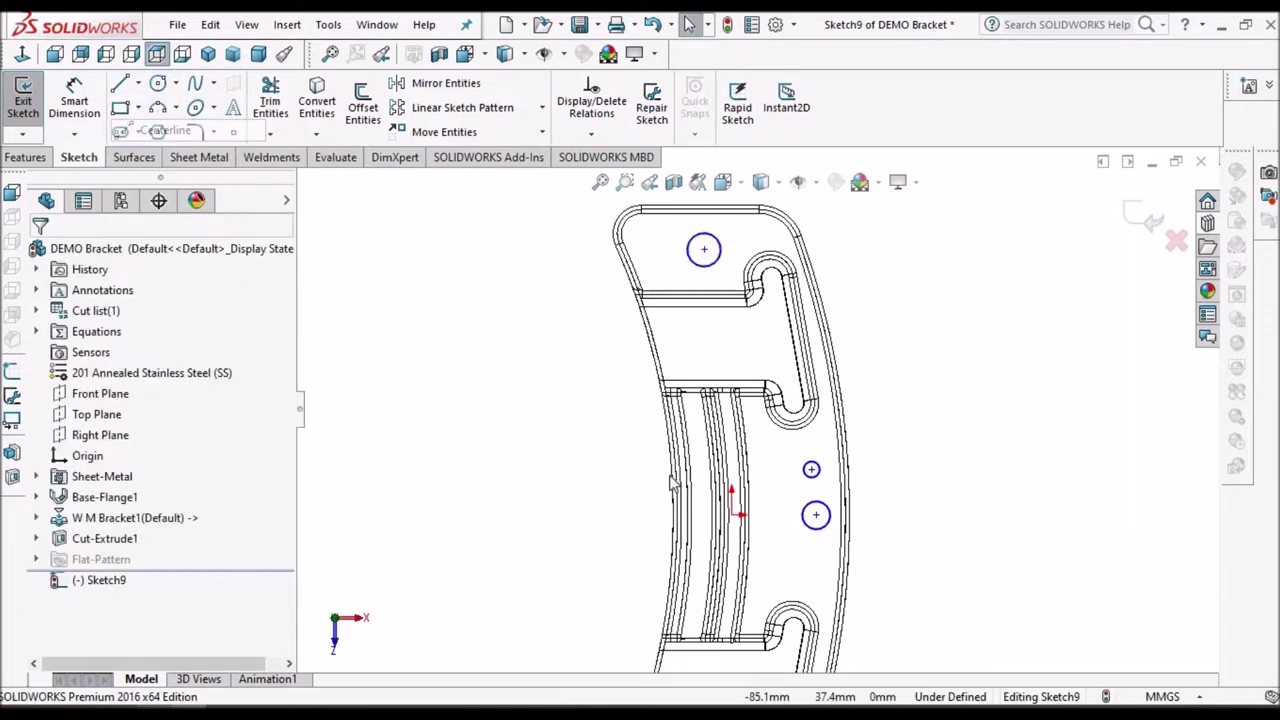
pyautogui.click(732, 515)
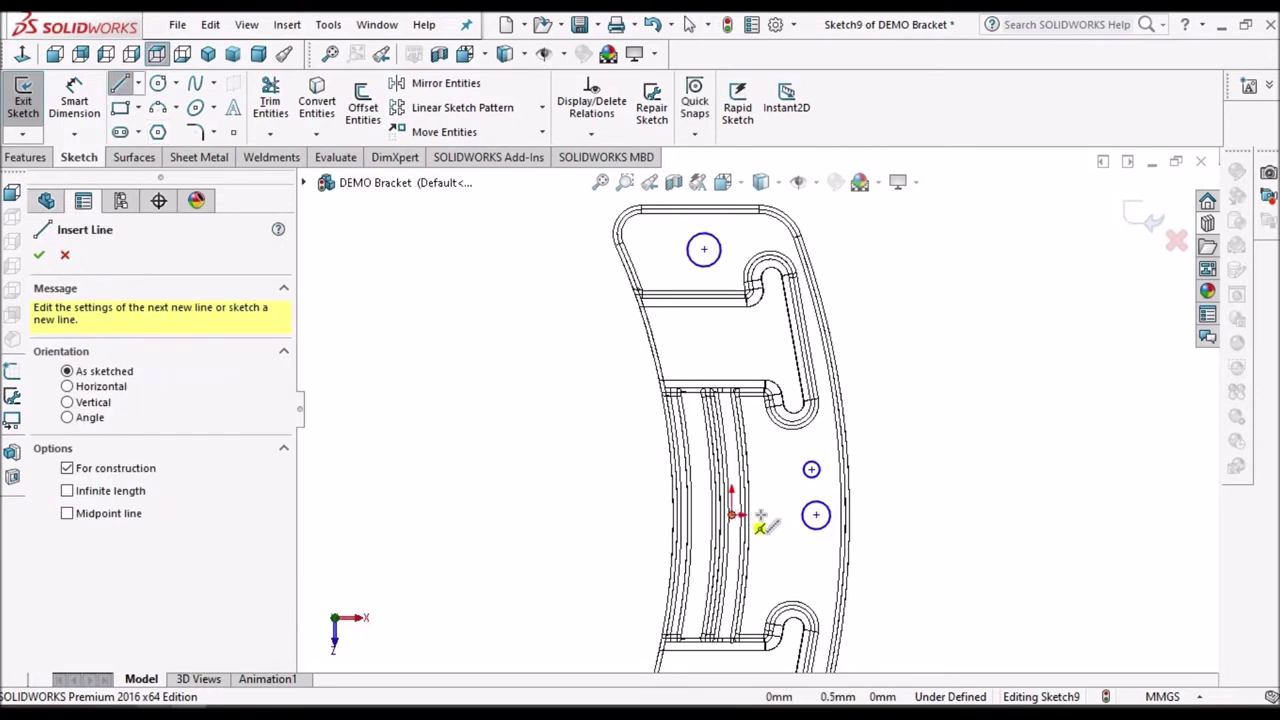
pyautogui.click(817, 515)
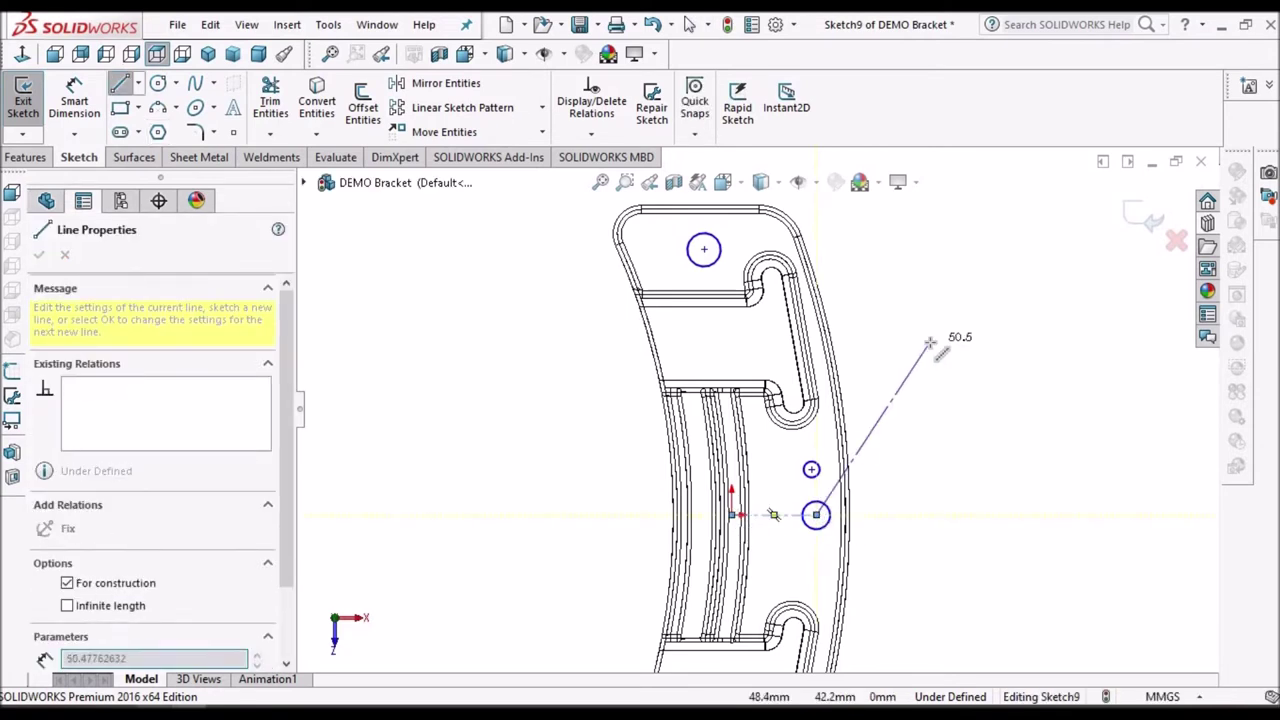
pyautogui.rightClick(965, 367)
pyautogui.click(960, 389)
pyautogui.press('Escape')
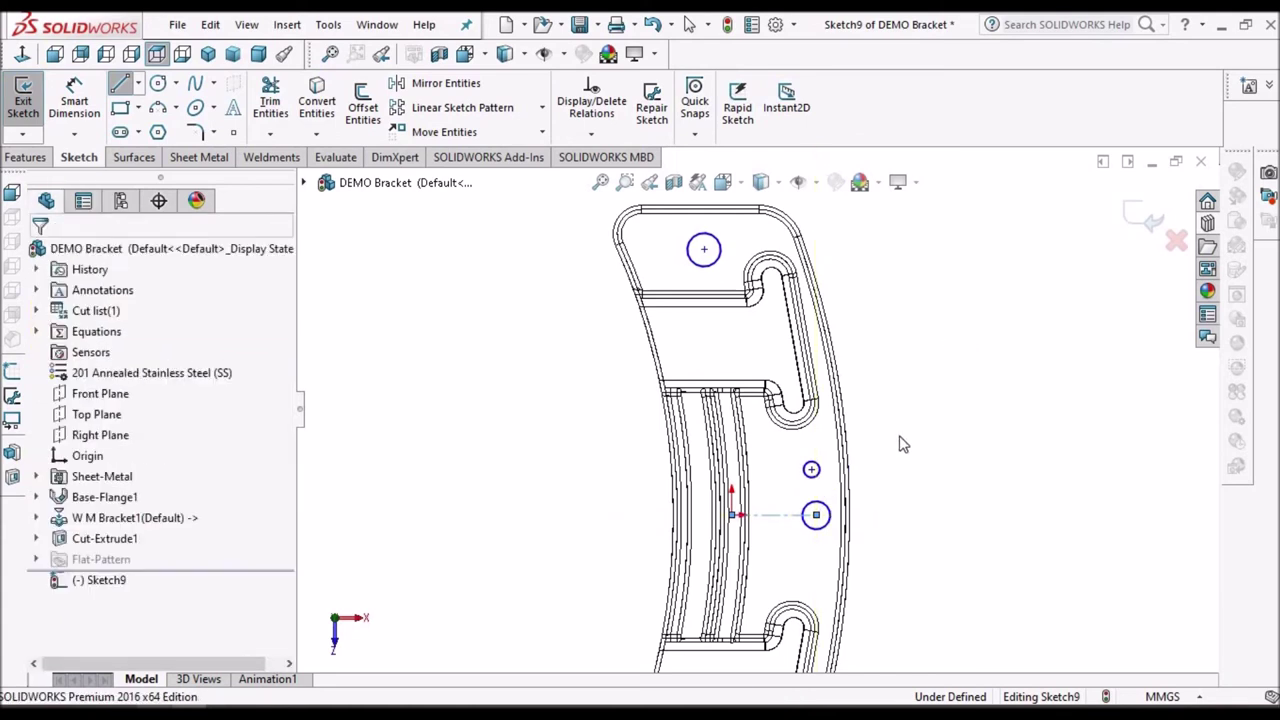
# - Dimension the diameter of the circle near the bracket's upper end as 8 mm
pyautogui.press('z')
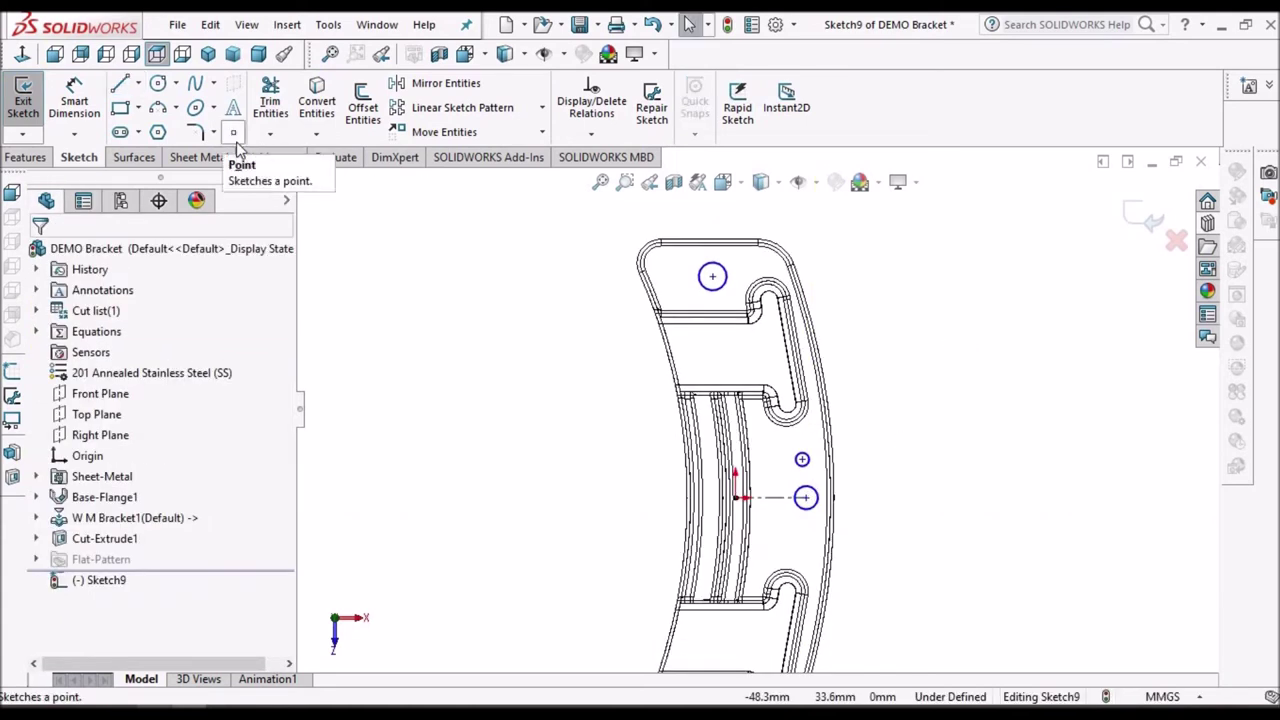
pyautogui.click(74, 100)
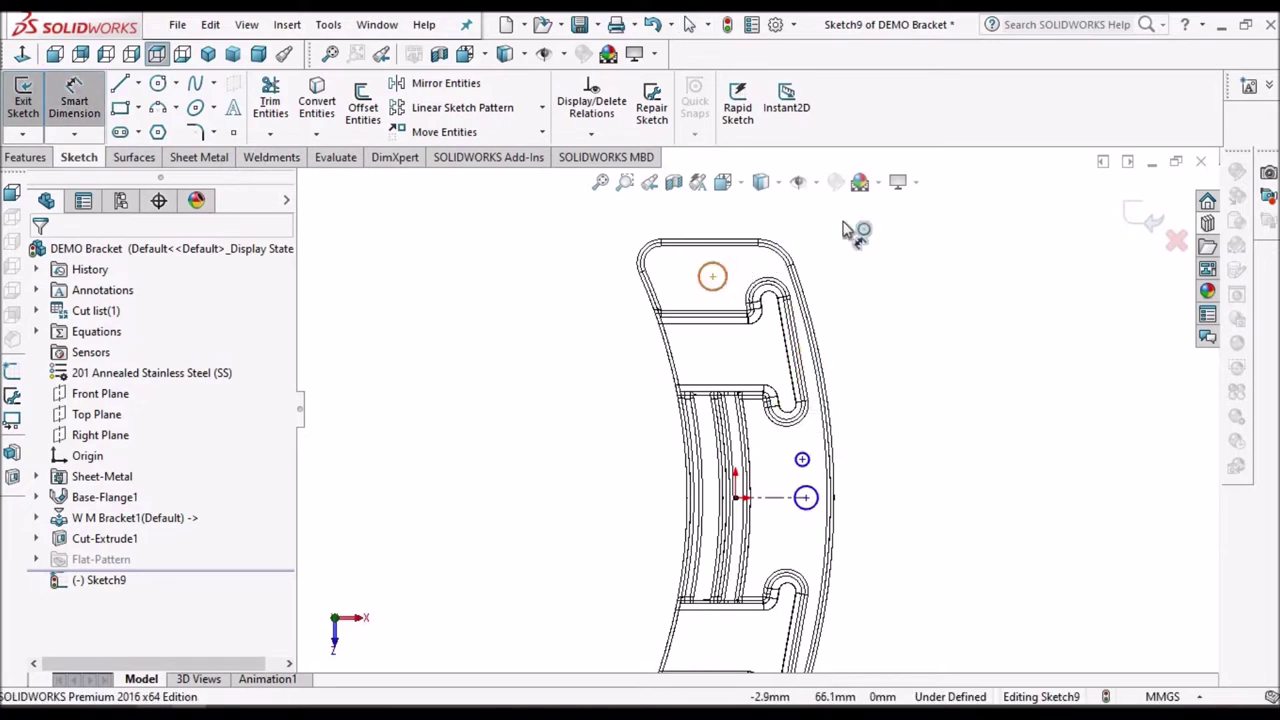
pyautogui.click(722, 266)
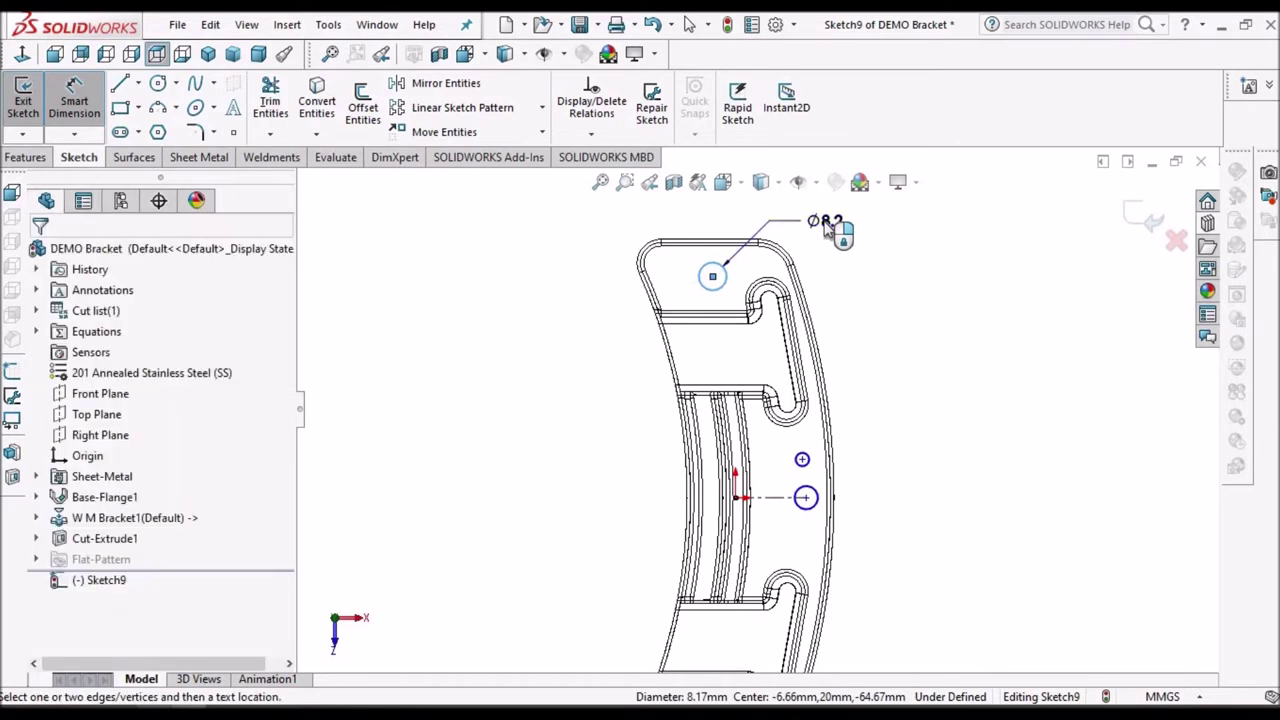
pyautogui.click(826, 220)
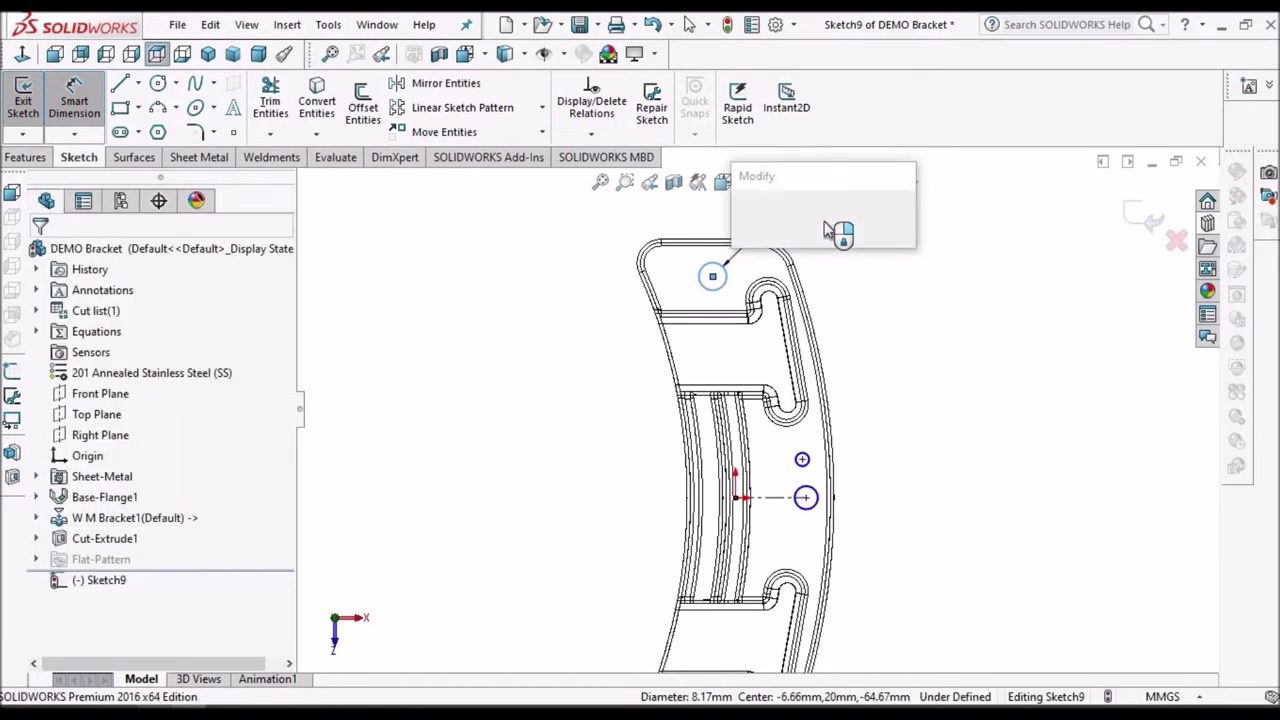
pyautogui.press('Return')
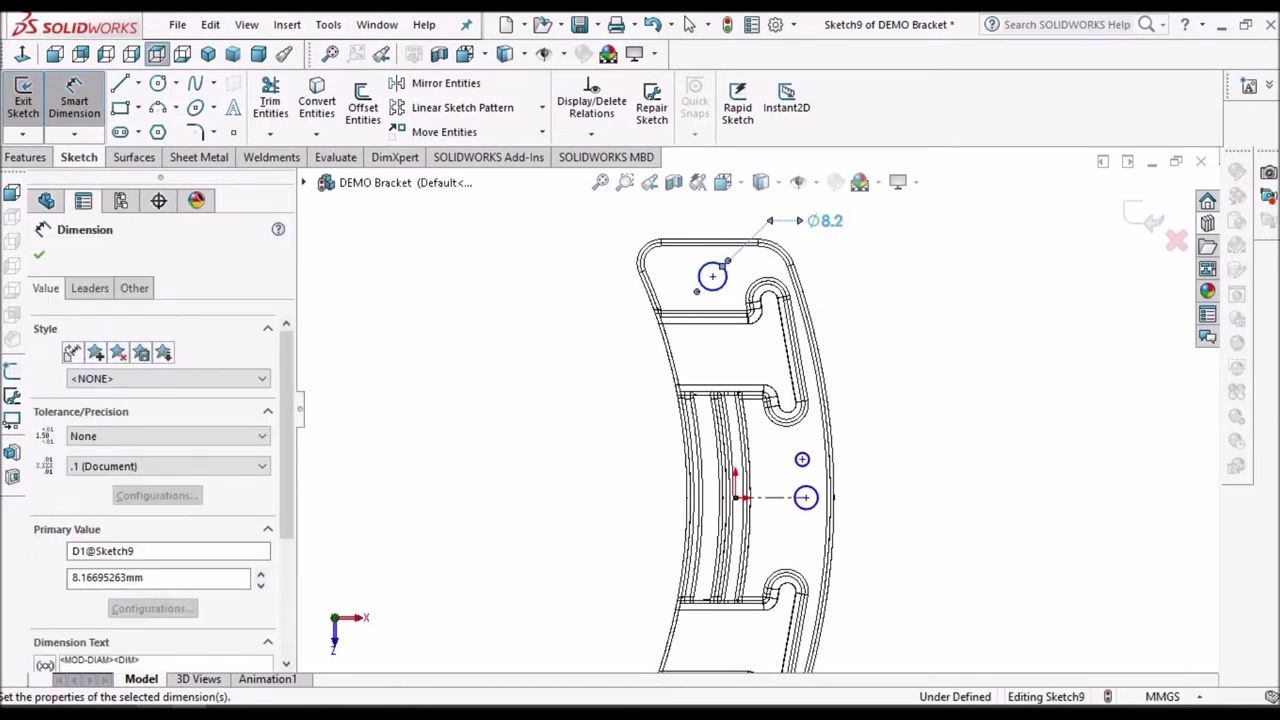
# - Dimension the diameter of the small circle above the centerline as 4 mm
pyautogui.scroll(-5, 812, 465)
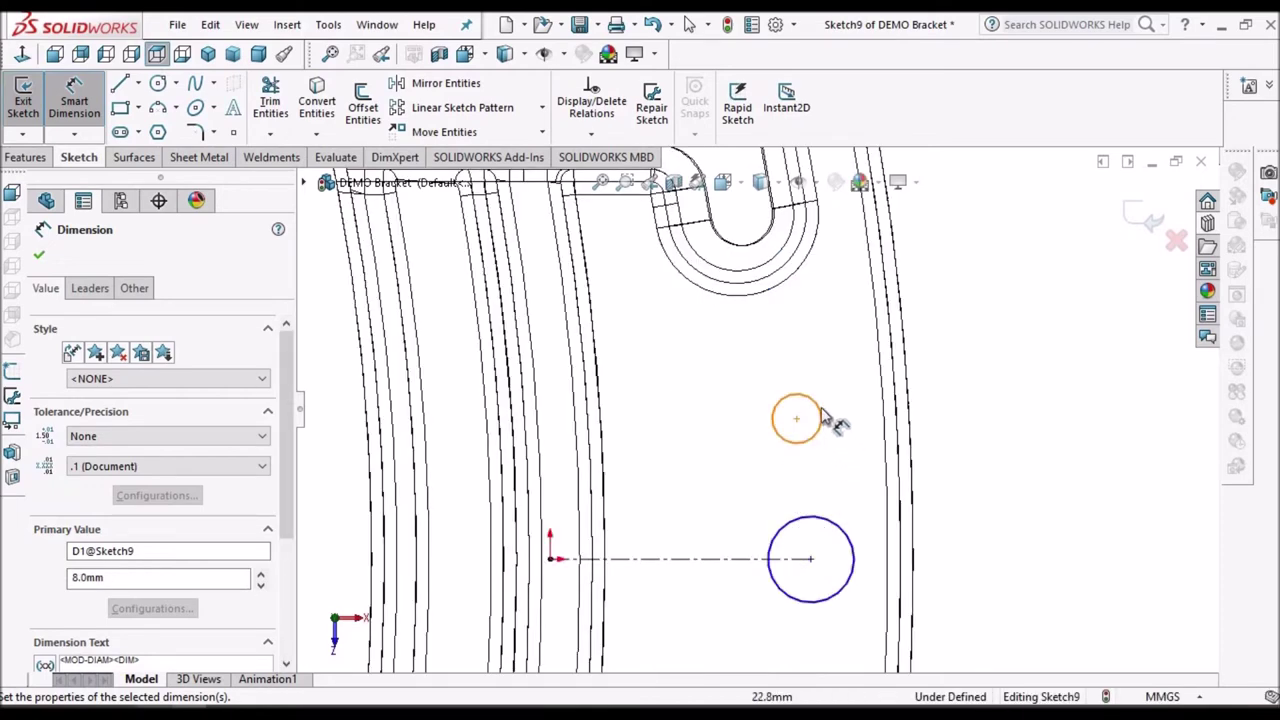
pyautogui.scroll(-2, 822, 416)
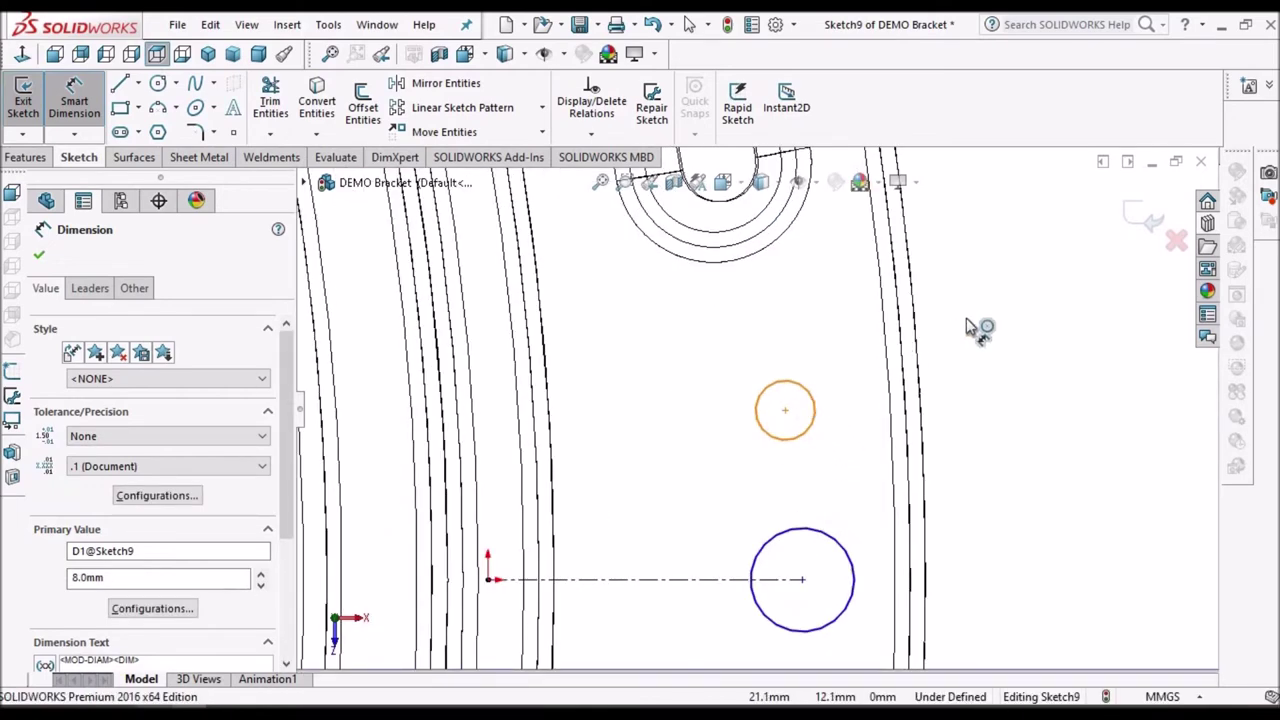
pyautogui.click(807, 393)
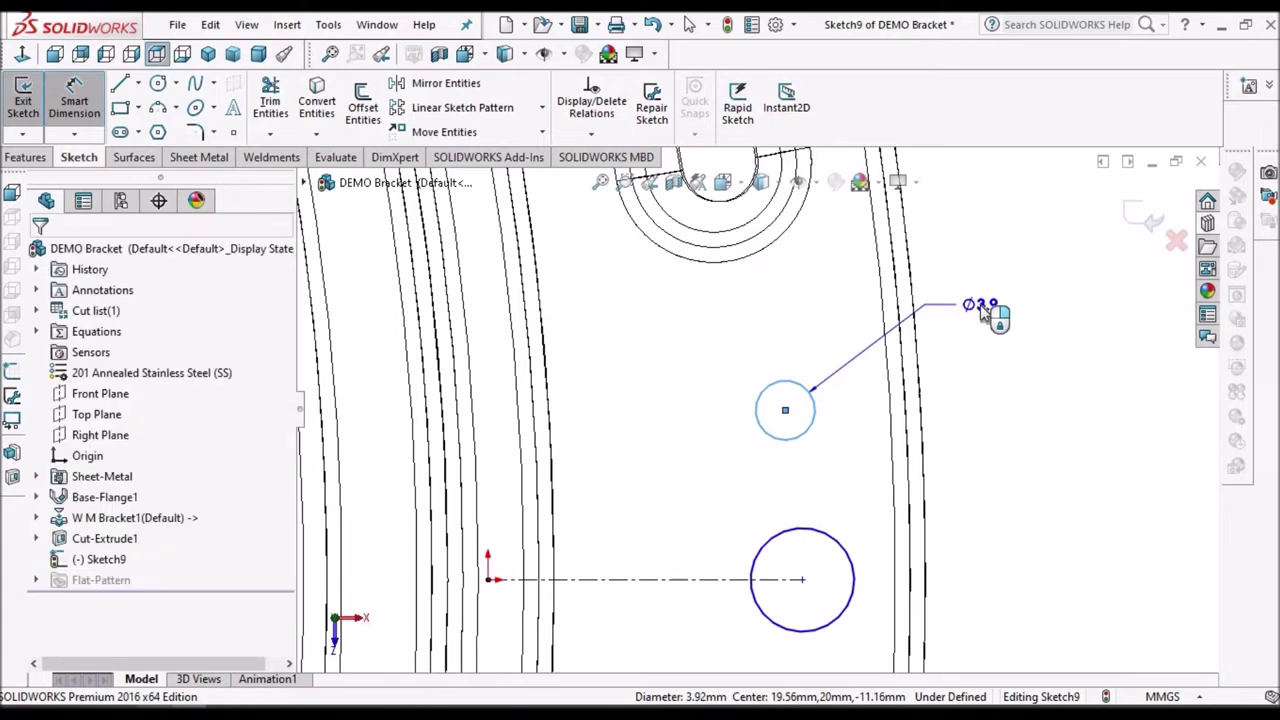
pyautogui.click(983, 310)
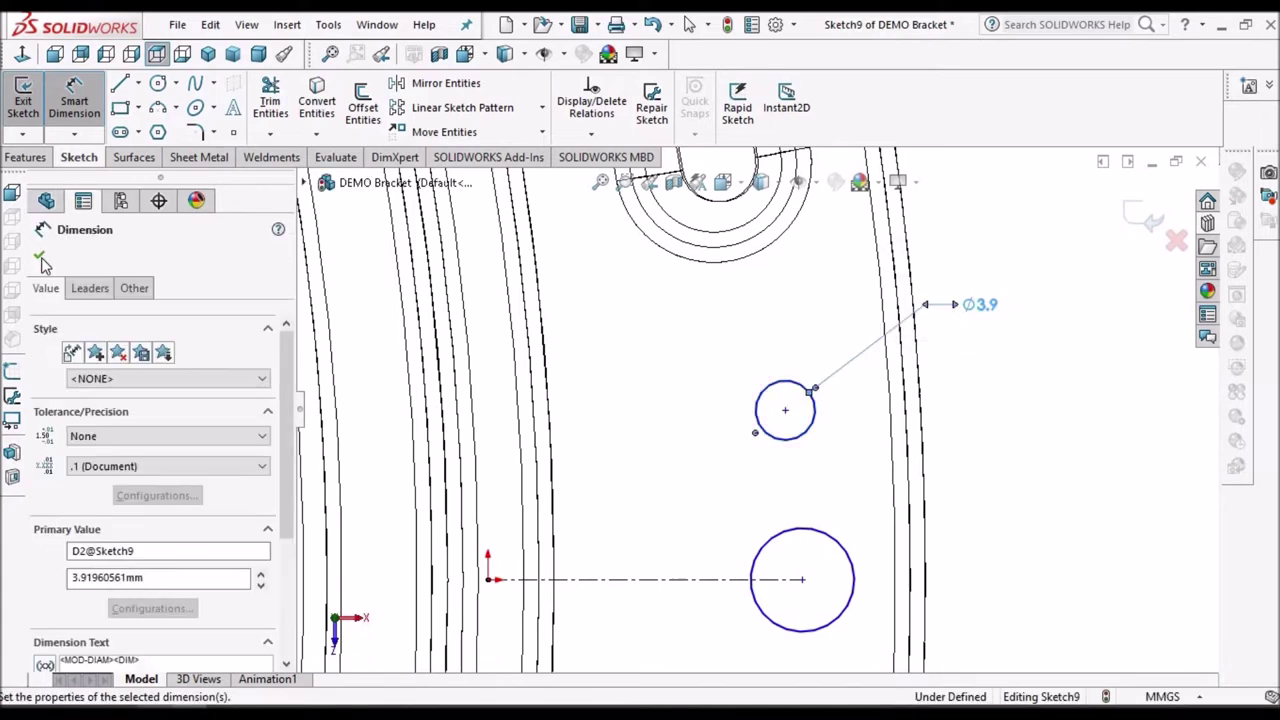
pyautogui.write('4')
pyautogui.press('Return')
pyautogui.click(1155, 487)
pyautogui.scroll(5, 972, 503)
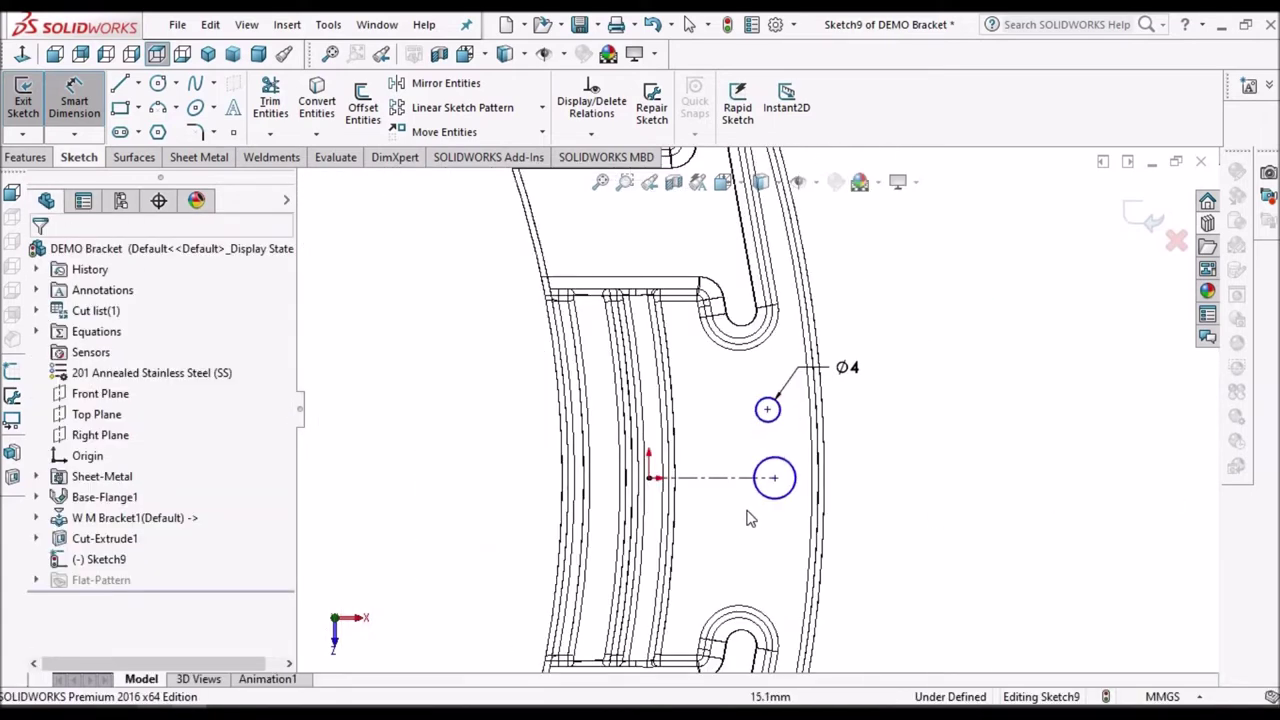
pyautogui.scroll(-2, 750, 517)
pyautogui.press('Escape')
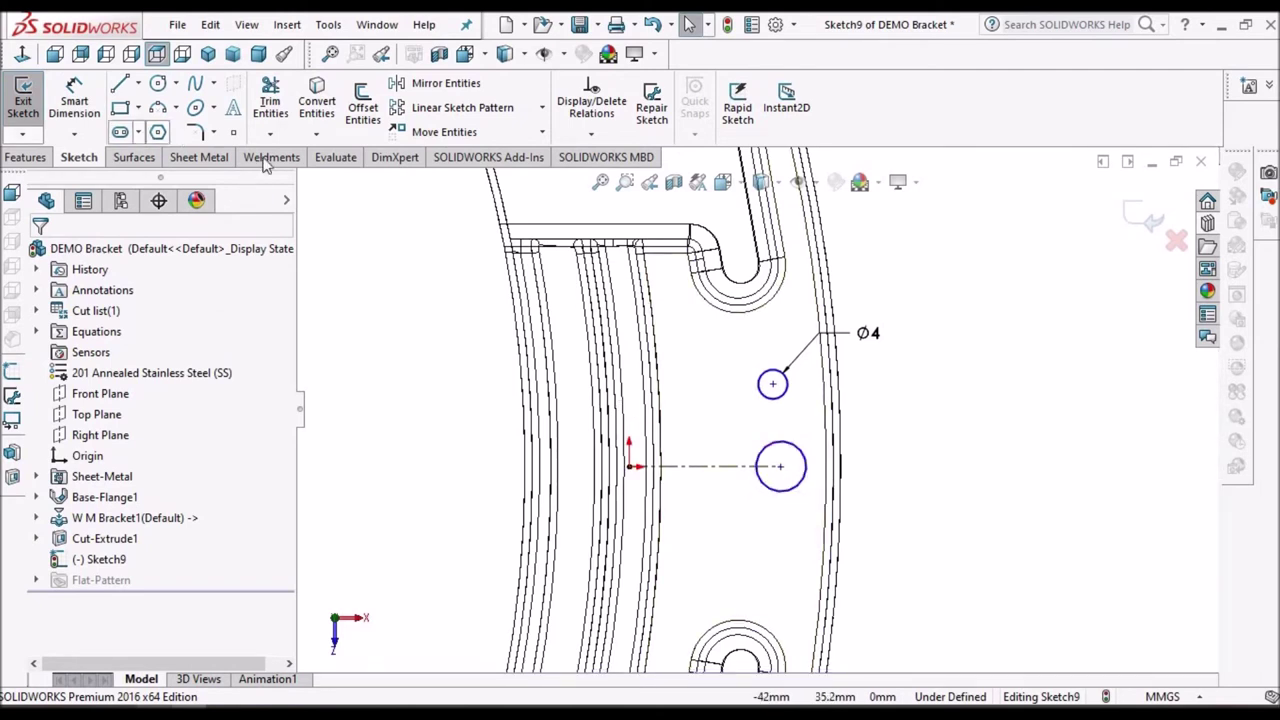
# - Dimension the diameter of the circle at the centerline's end as 12 mm
pyautogui.click(74, 102)
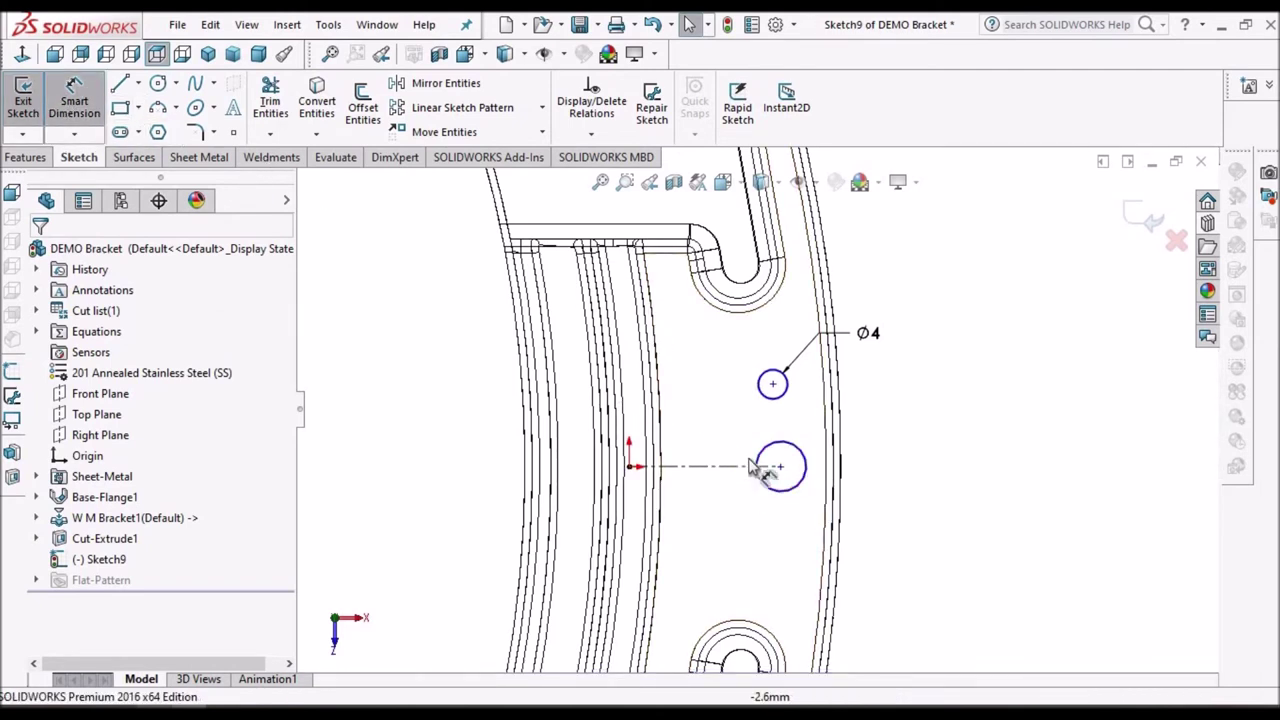
pyautogui.click(885, 517)
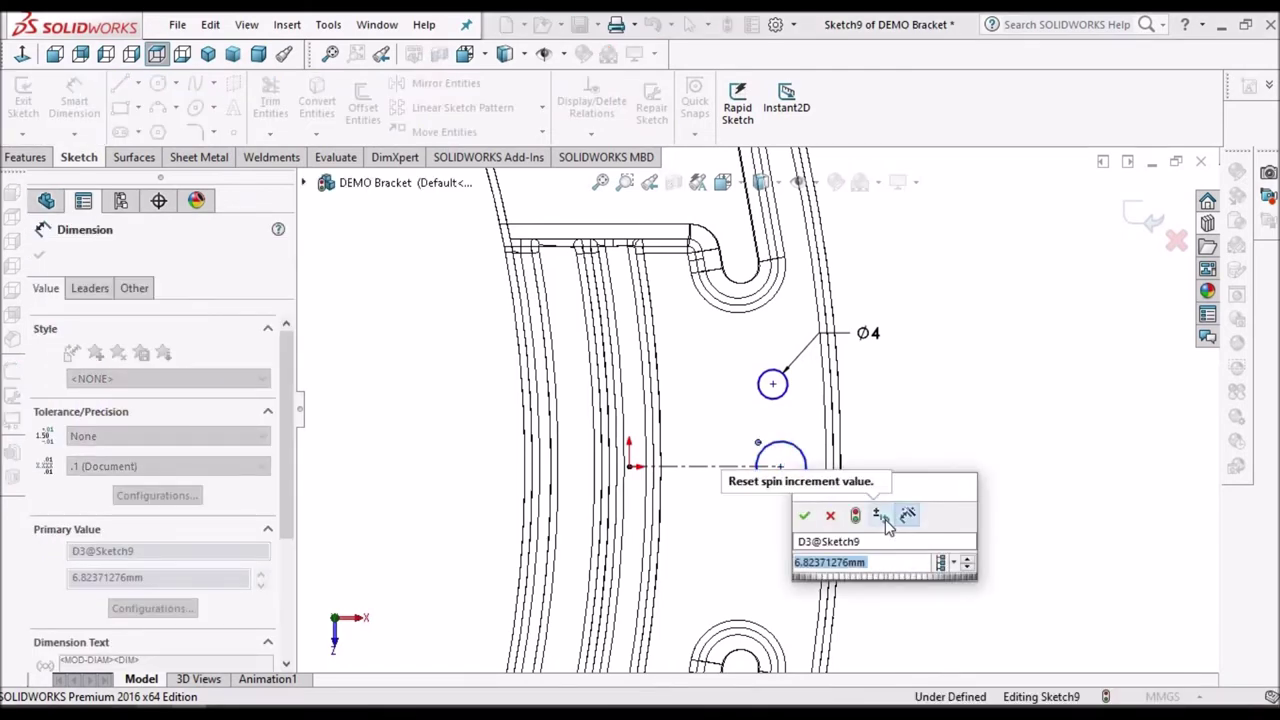
pyautogui.write('12')
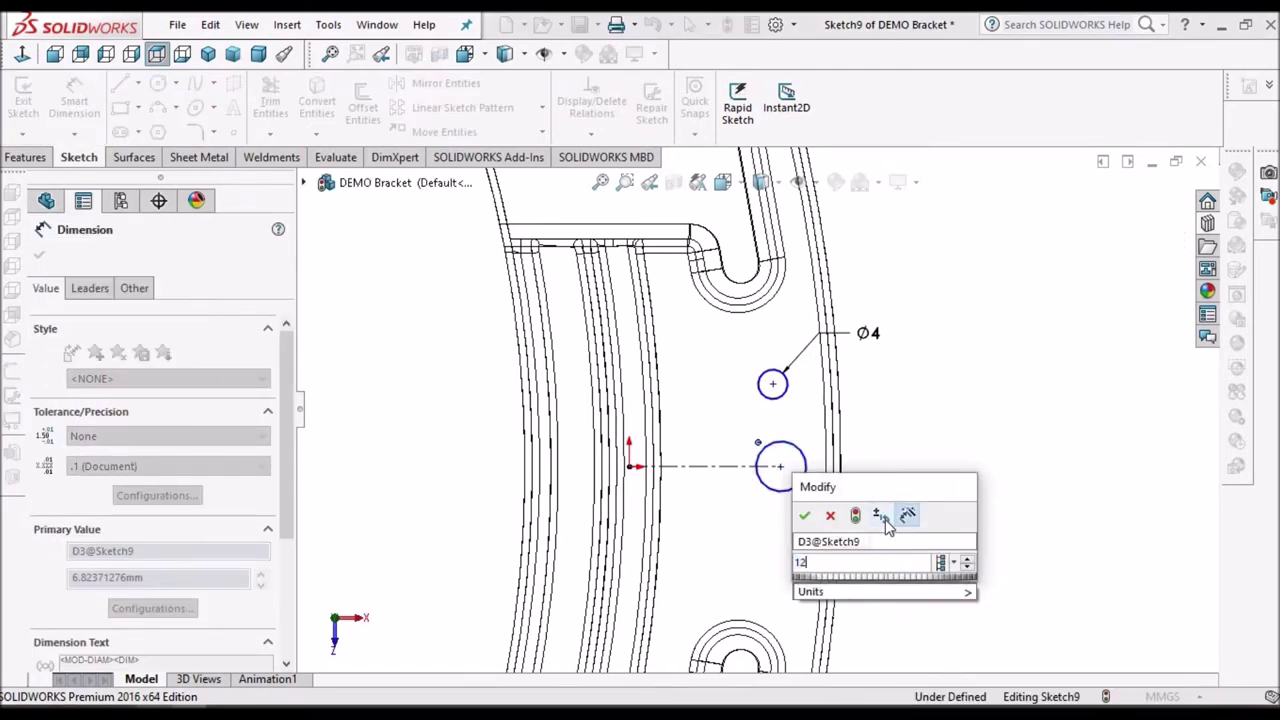
pyautogui.press('Escape')
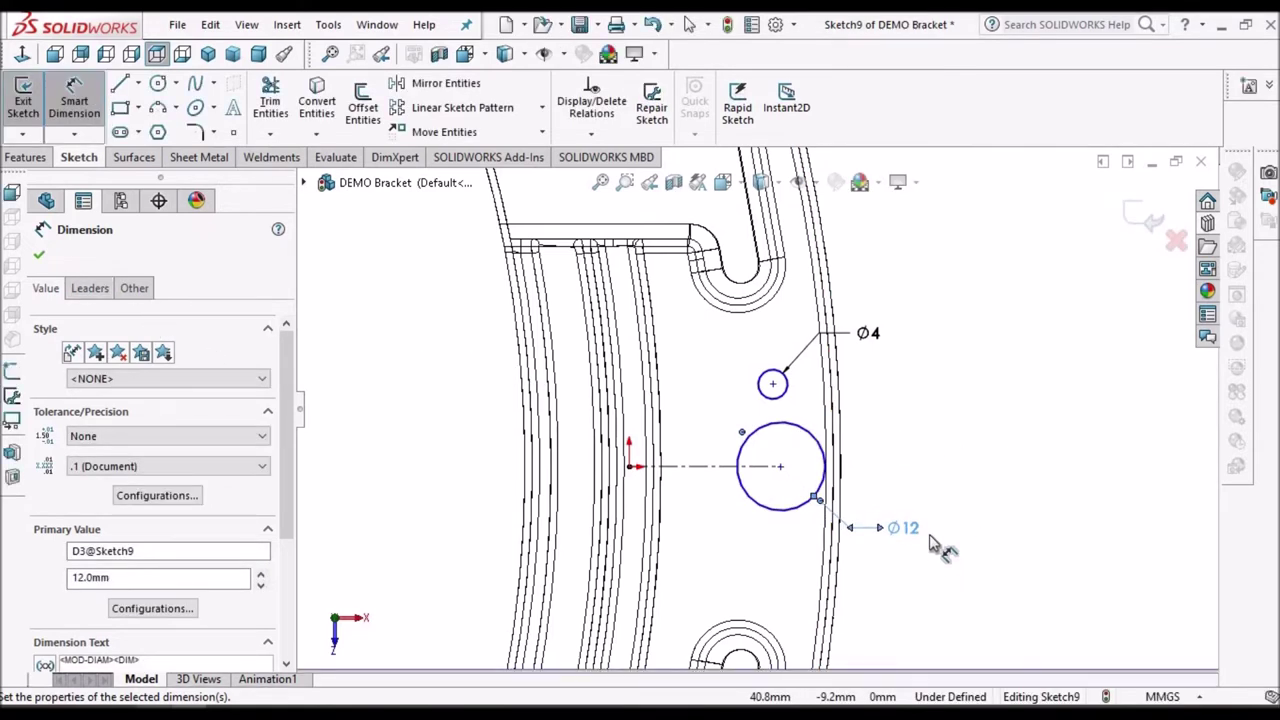
pyautogui.scroll(2, 940, 545)
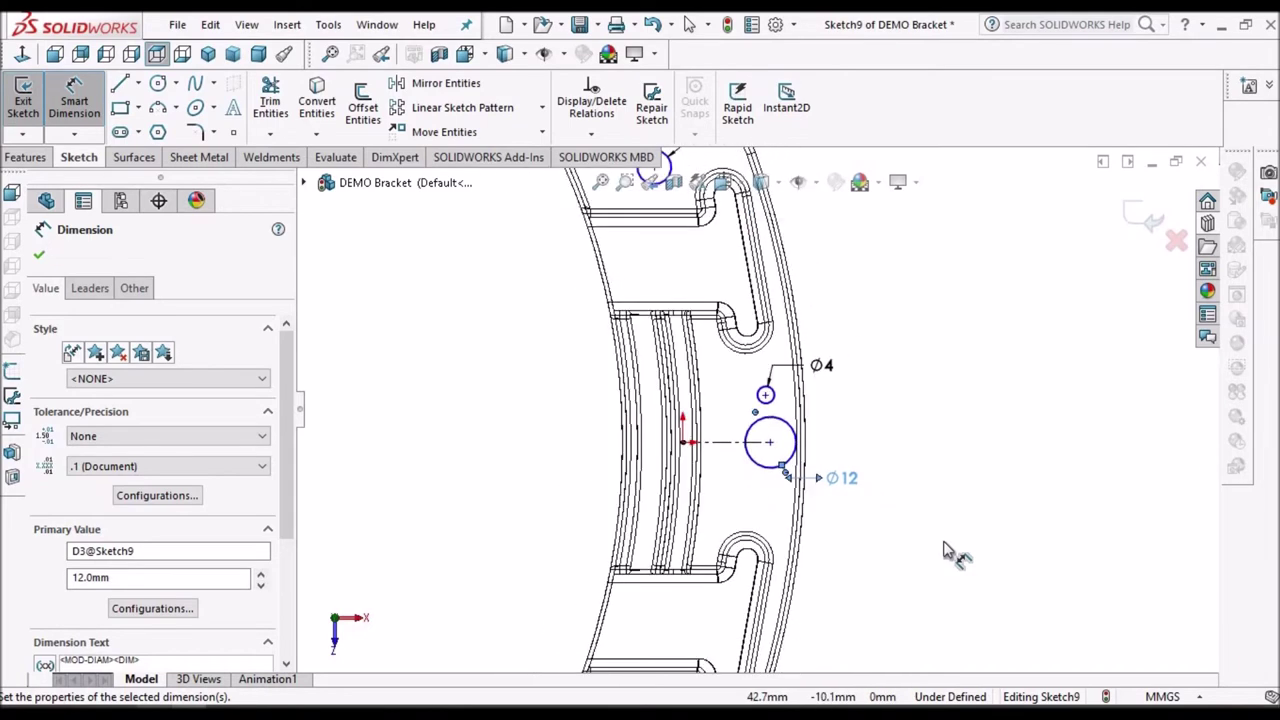
pyautogui.click(43, 260)
# - Move the 4 mm circle farther from the 12 mm circle and add a Vertical relation between their centres
pyautogui.scroll(5, 925, 455)
pyautogui.scroll(-8, 756, 403)
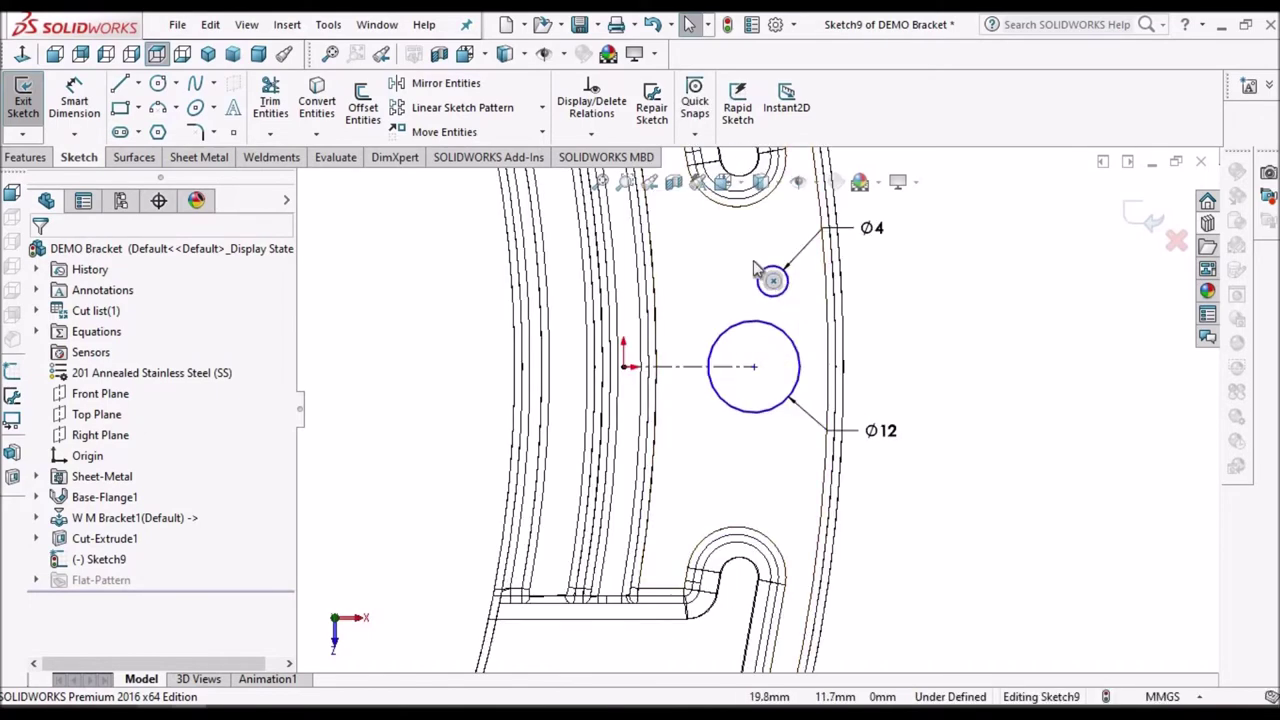
pyautogui.moveTo(772, 280); pyautogui.dragTo(747, 245)
pyautogui.click(754, 366)
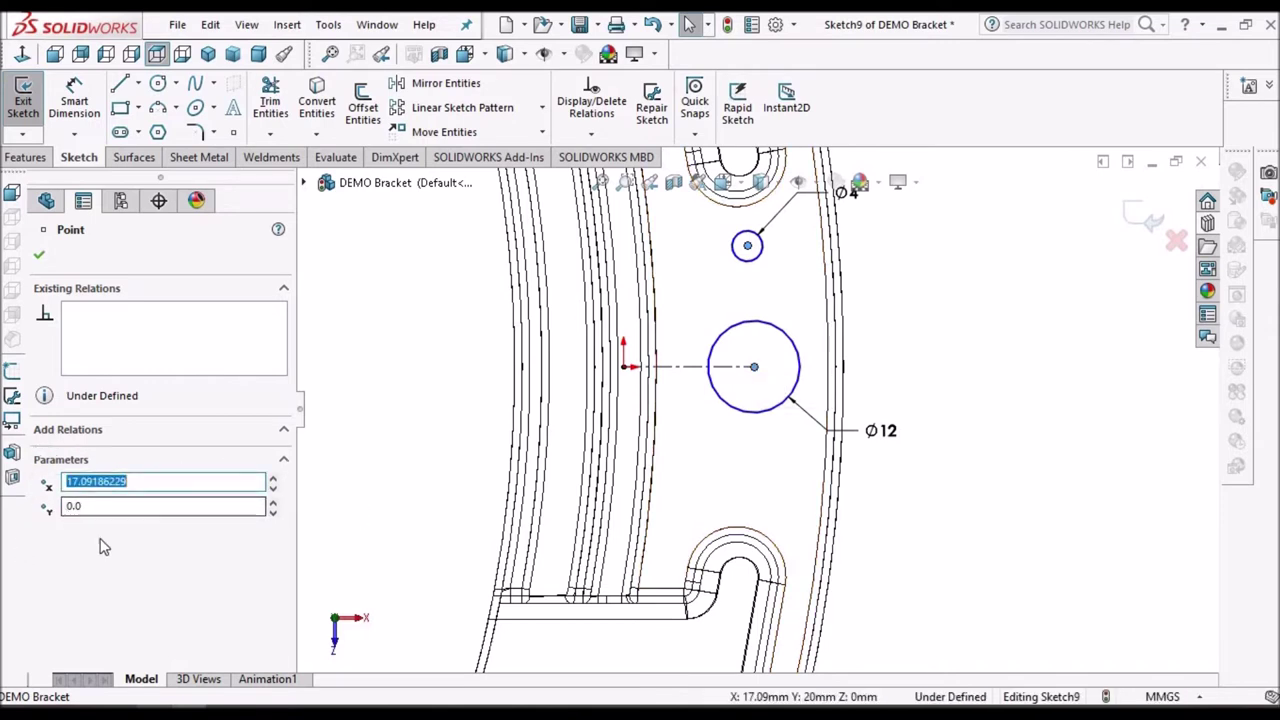
pyautogui.click(1035, 325)
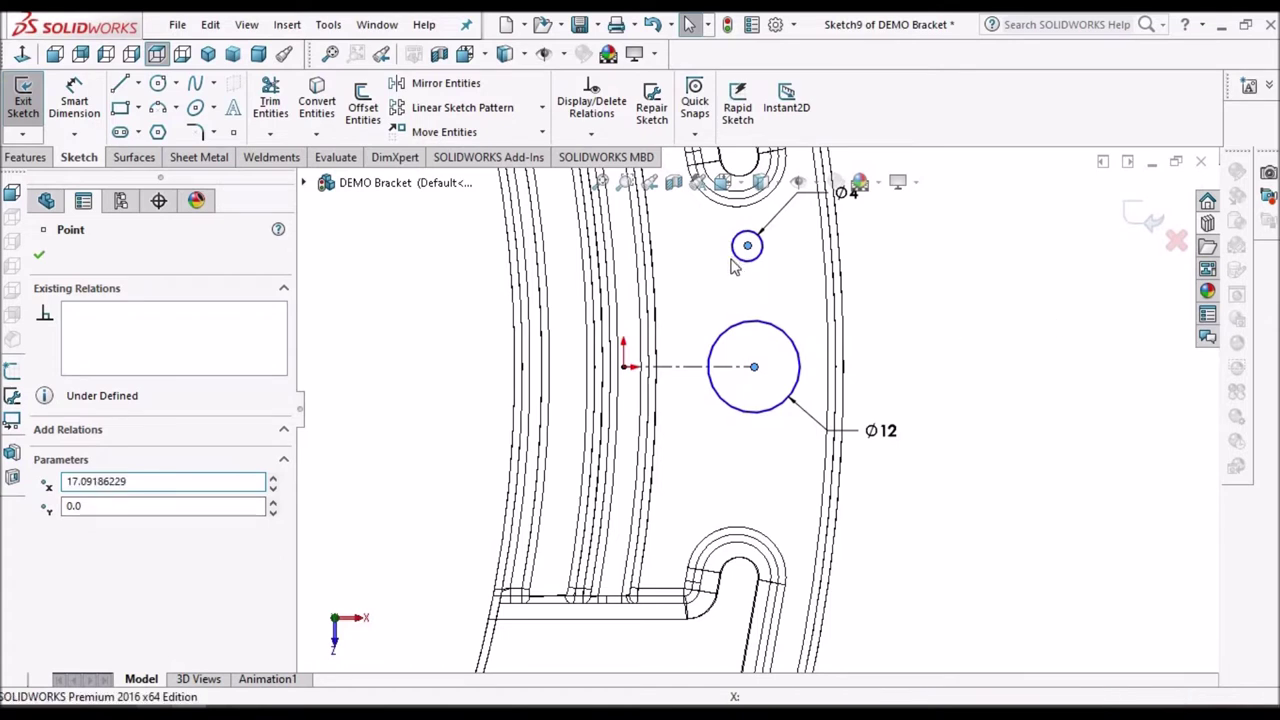
pyautogui.click(755, 369)
pyautogui.doubleClick(125, 535)
pyautogui.write('0')
pyautogui.press('Return')
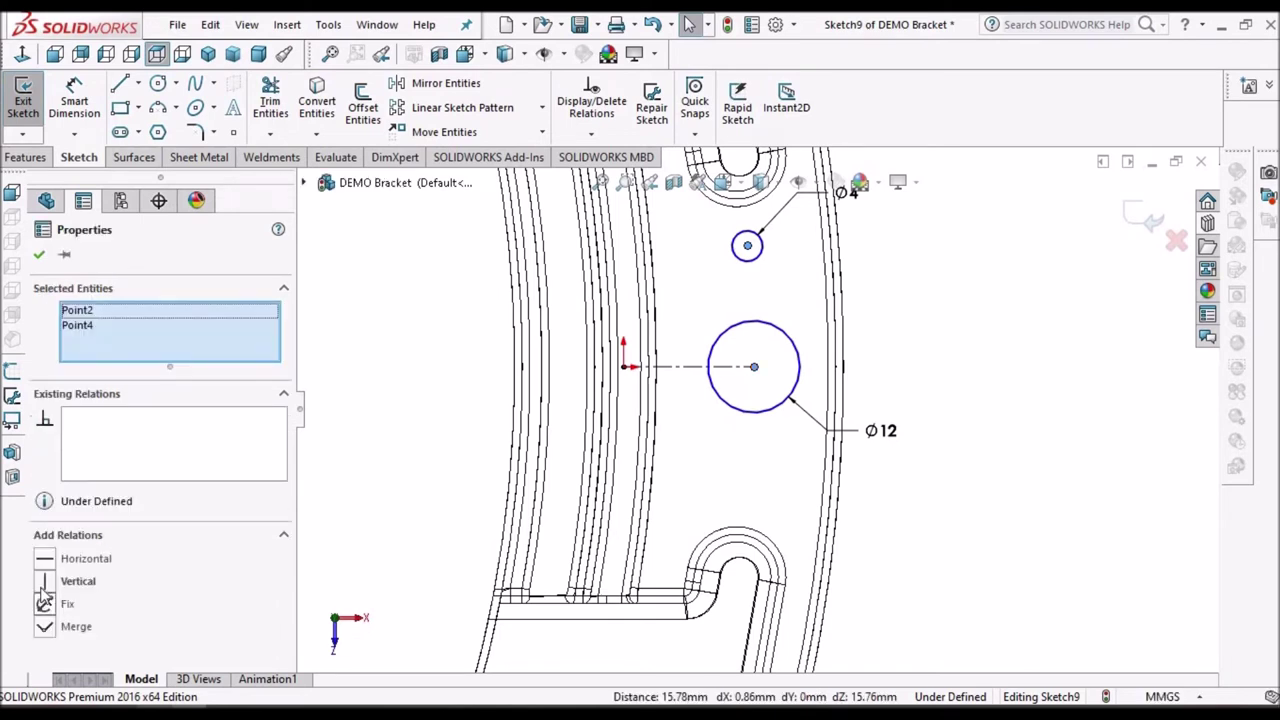
pyautogui.click(44, 581)
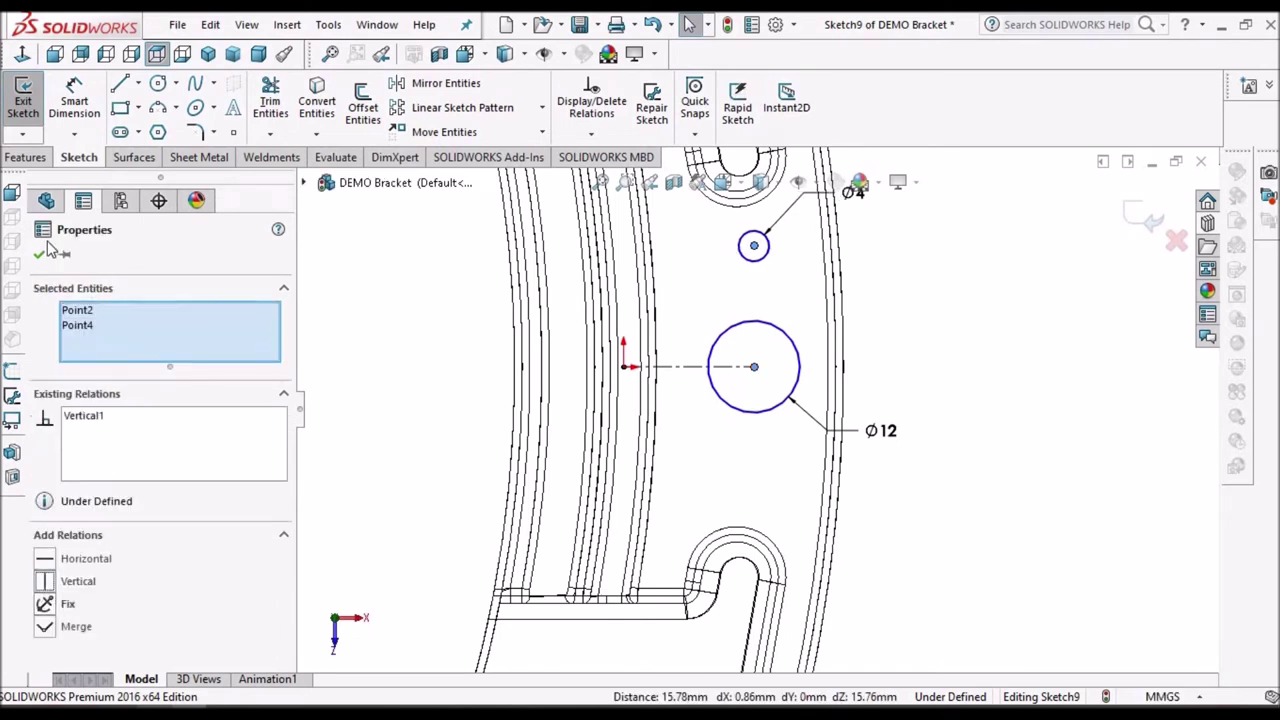
# - Dimension the 4 mm circle's centre about the horizontal centerline with a doubled distance of 30 mm
pyautogui.click(983, 385)
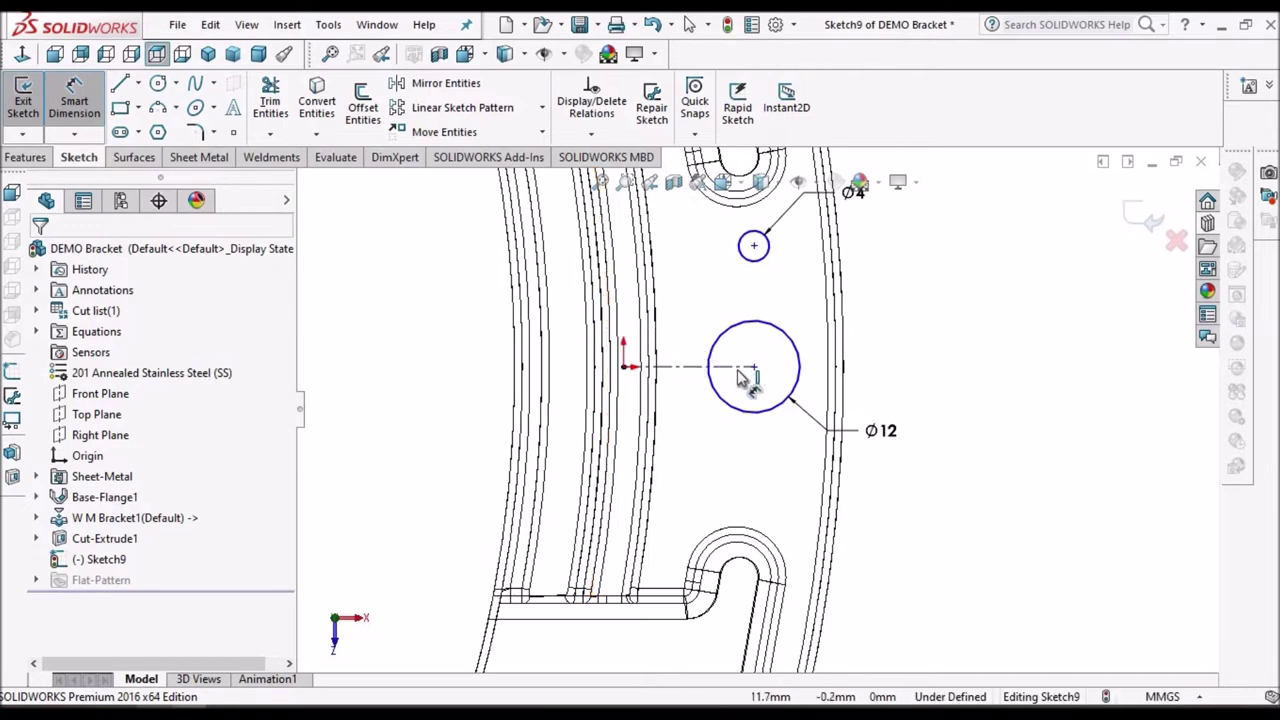
pyautogui.click(755, 248)
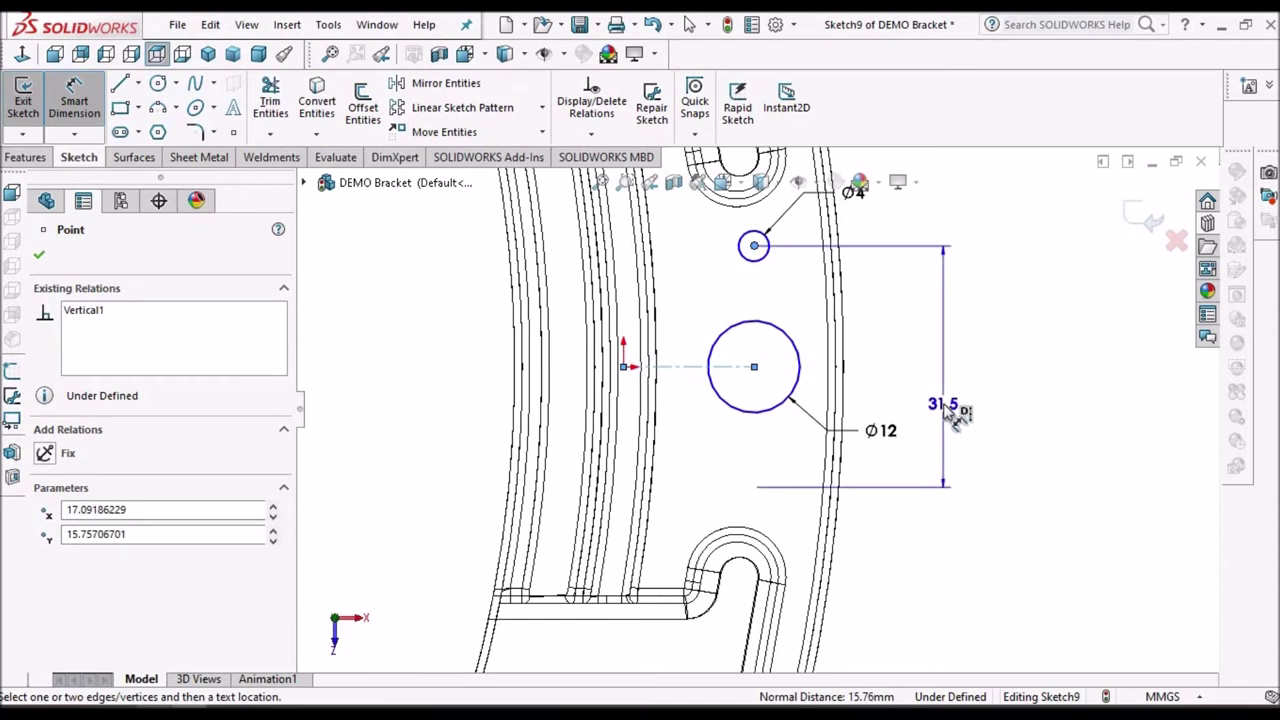
pyautogui.click(948, 415)
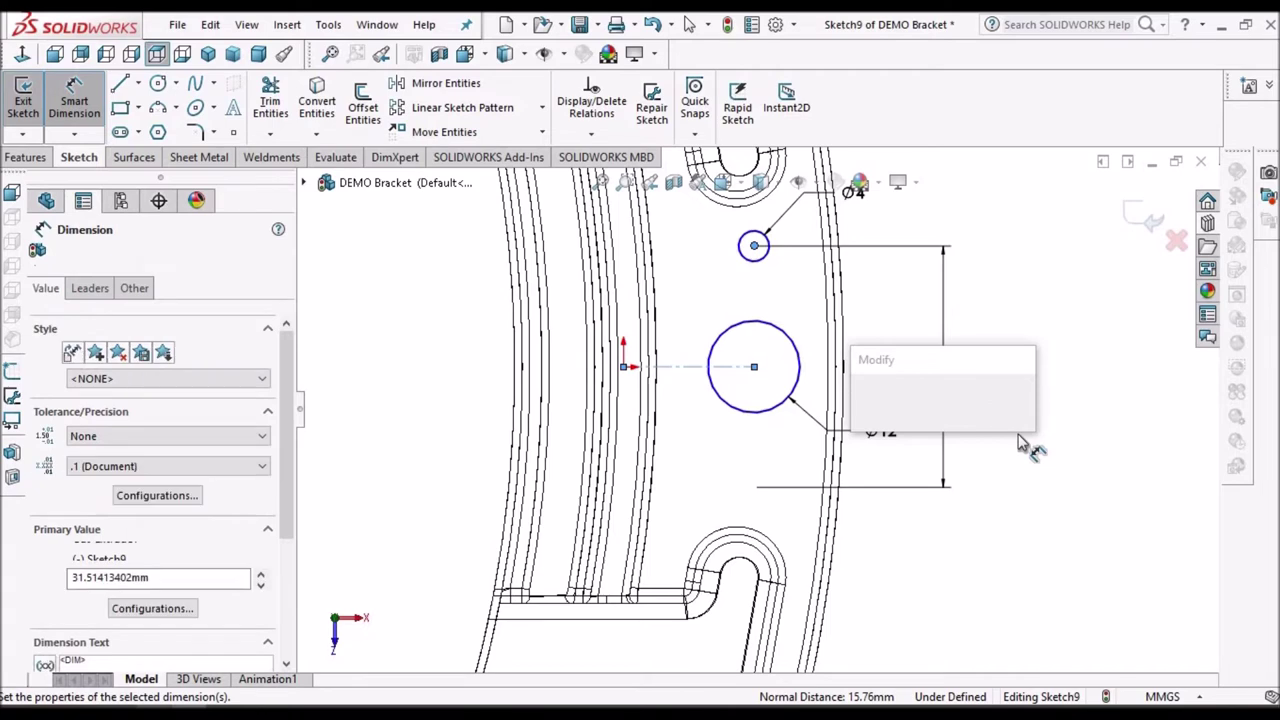
pyautogui.write('30')
pyautogui.press('Return')
# - Dimension the horizontal distance from the origin to the 12 mm circle's centre as 16 mm
pyautogui.press('f')
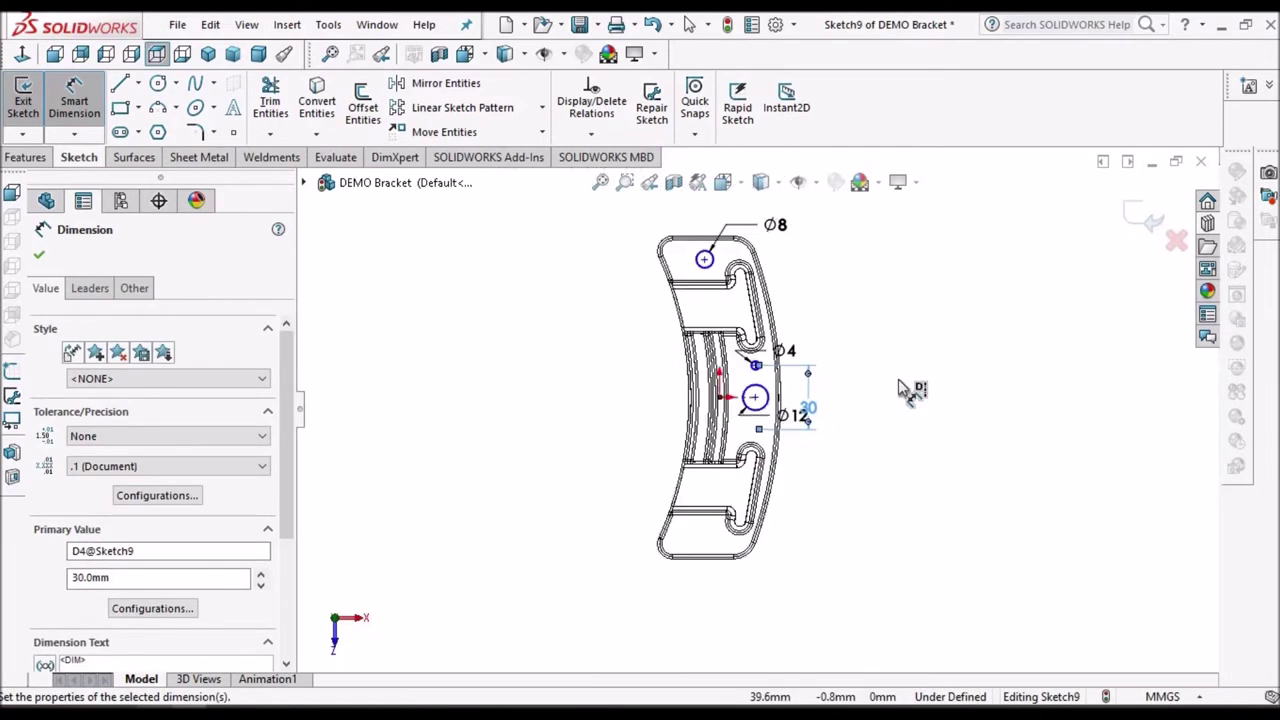
pyautogui.scroll(-3, 737, 424)
pyautogui.scroll(3, 565, 412)
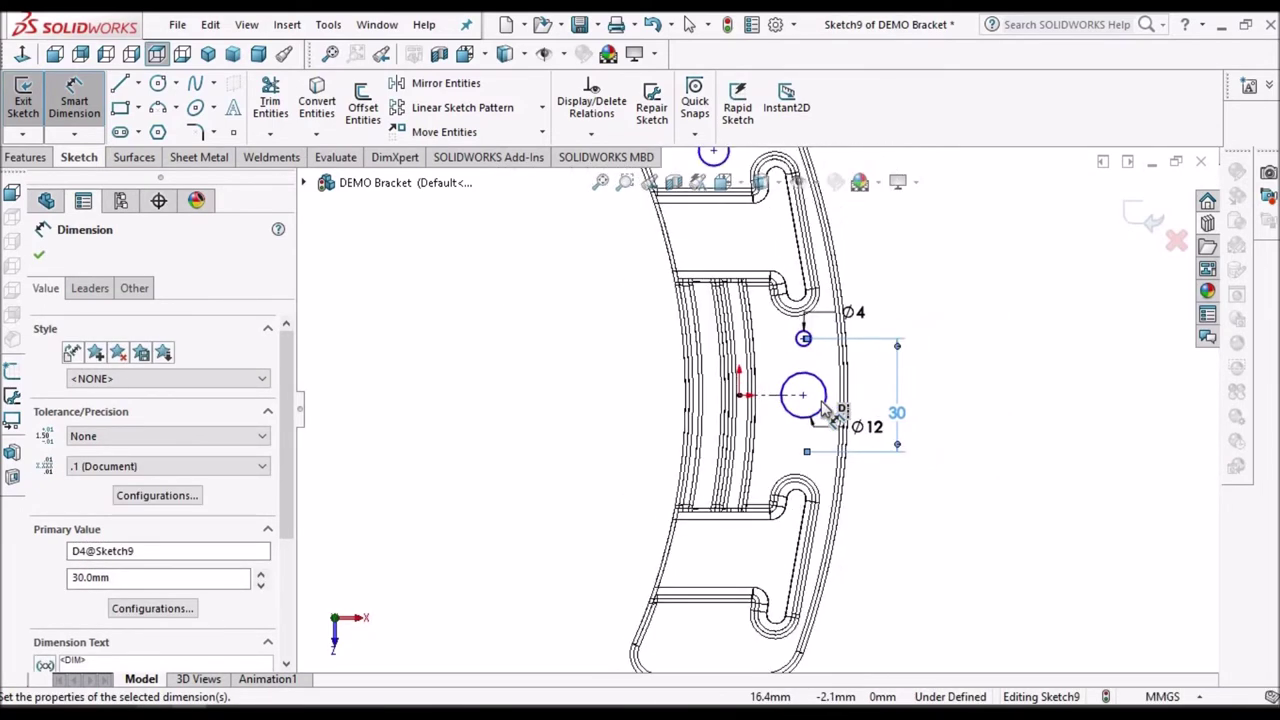
pyautogui.scroll(5, 564, 409)
pyautogui.scroll(-2, 742, 430)
pyautogui.scroll(-4, 815, 410)
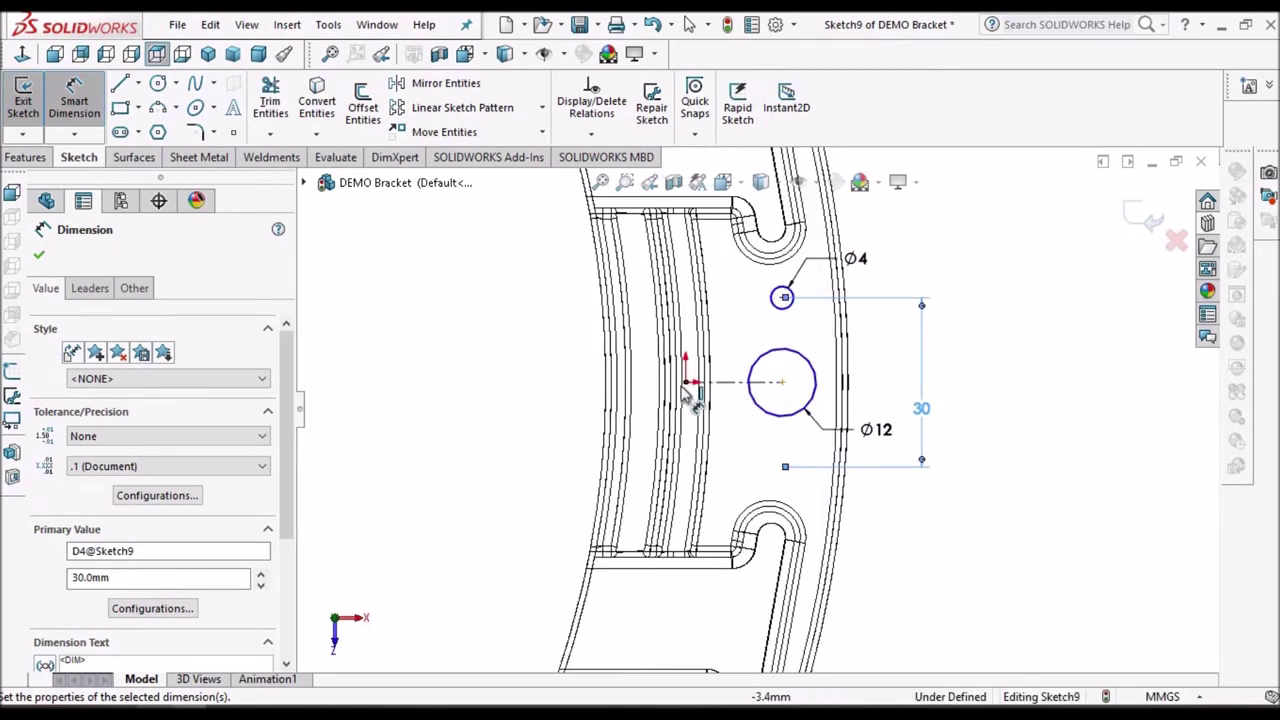
pyautogui.click(782, 383)
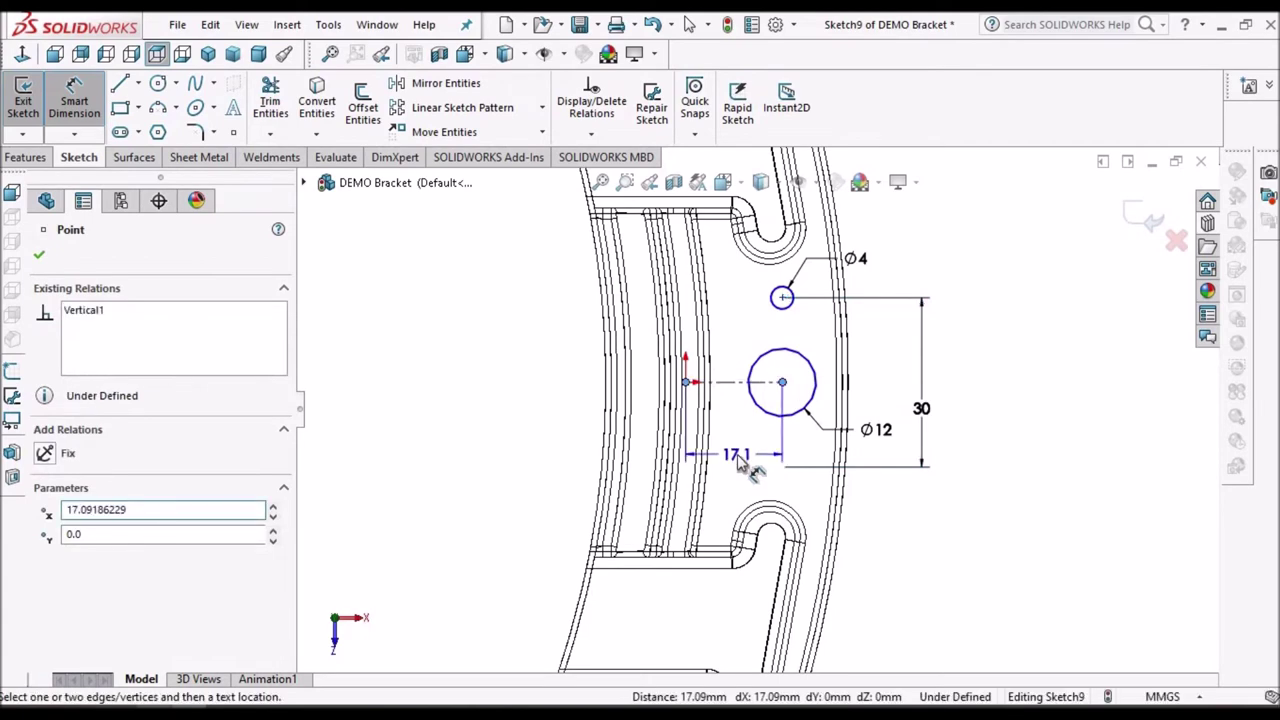
pyautogui.click(738, 459)
pyautogui.write('16')
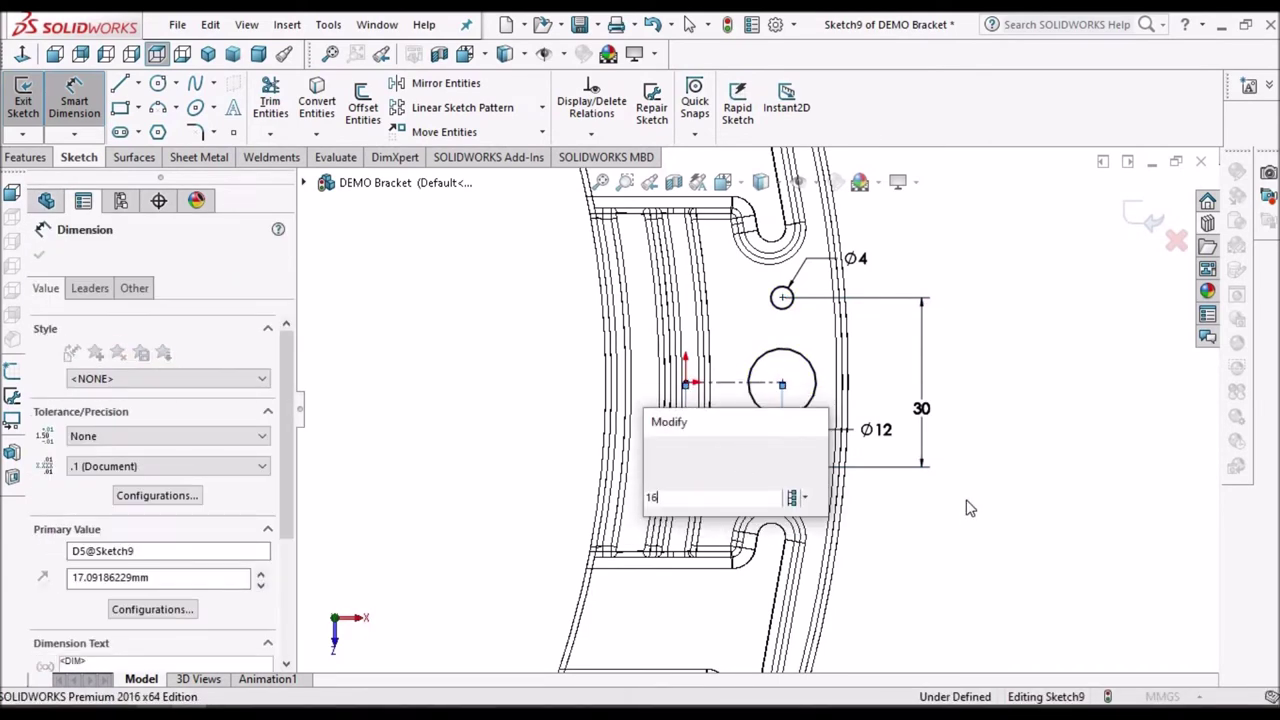
pyautogui.press('Escape')
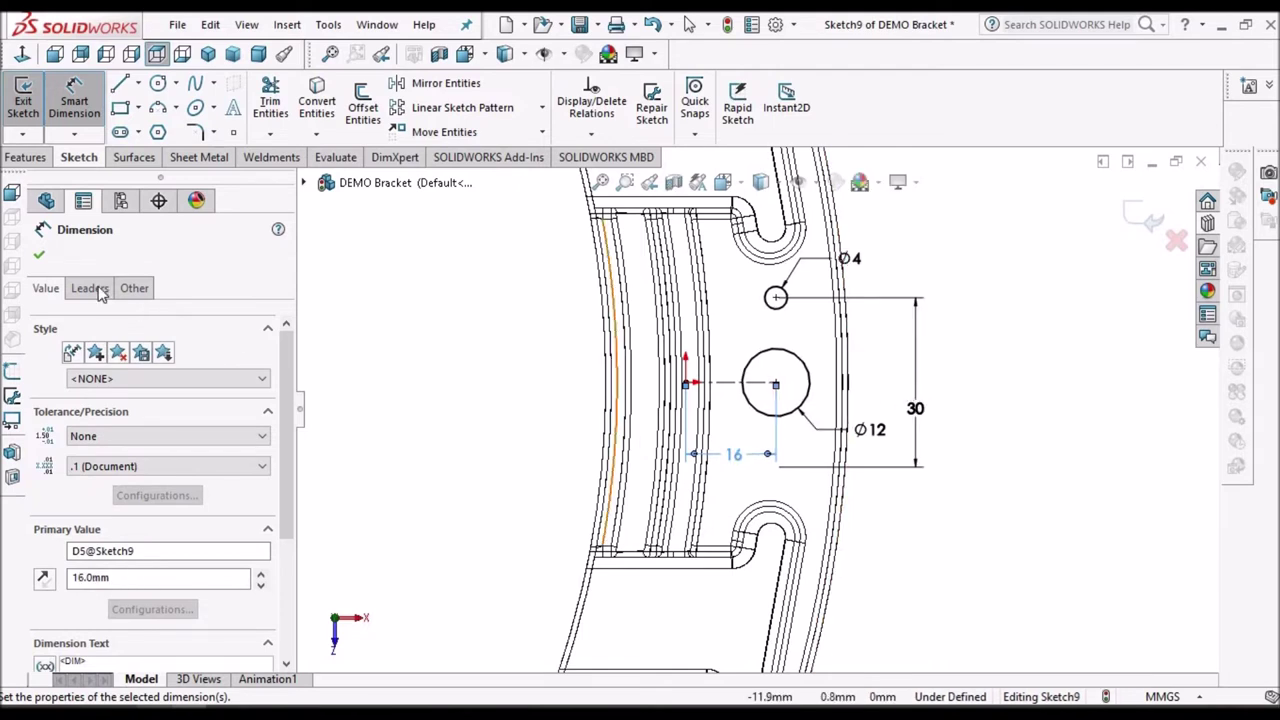
pyautogui.press('Escape')
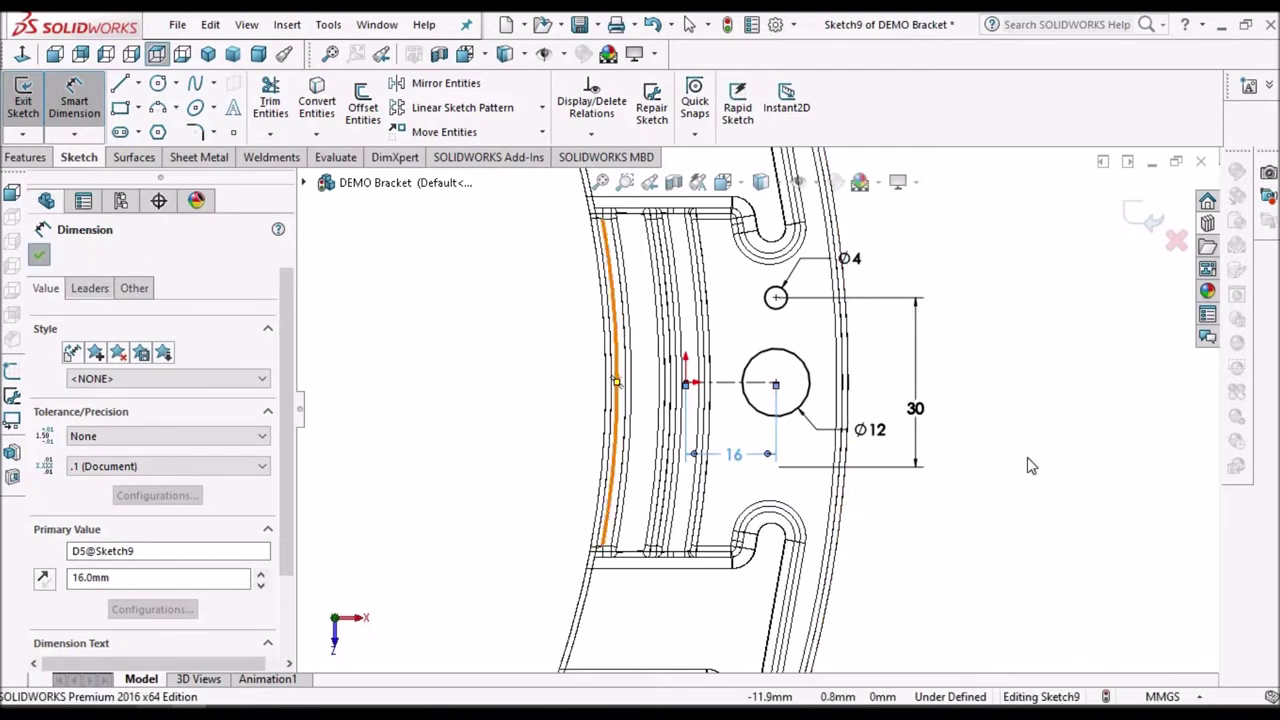
# - Mirror the 4 mm circle and the upper 8 mm circle about the horizontal centerline, keeping the originals
pyautogui.scroll(2, 1028, 459)
pyautogui.click(447, 84)
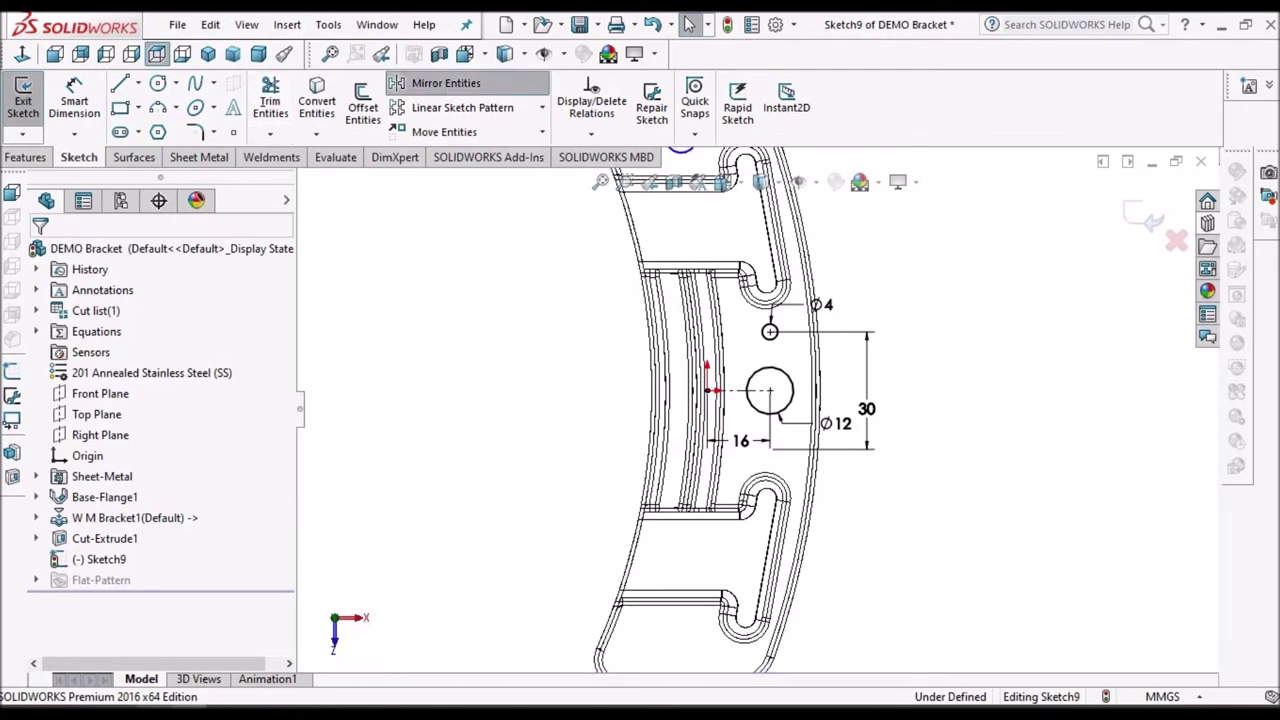
pyautogui.click(778, 330)
pyautogui.scroll(2, 890, 376)
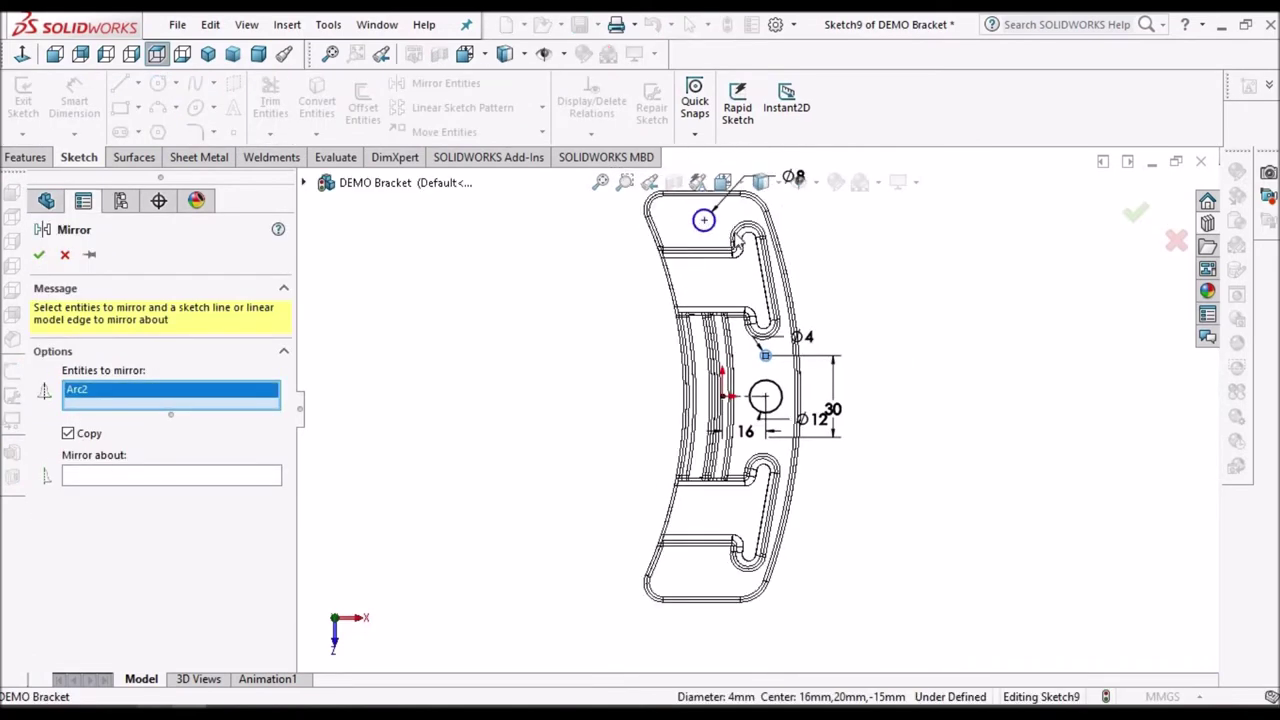
pyautogui.scroll(-3, 733, 234)
pyautogui.click(757, 268)
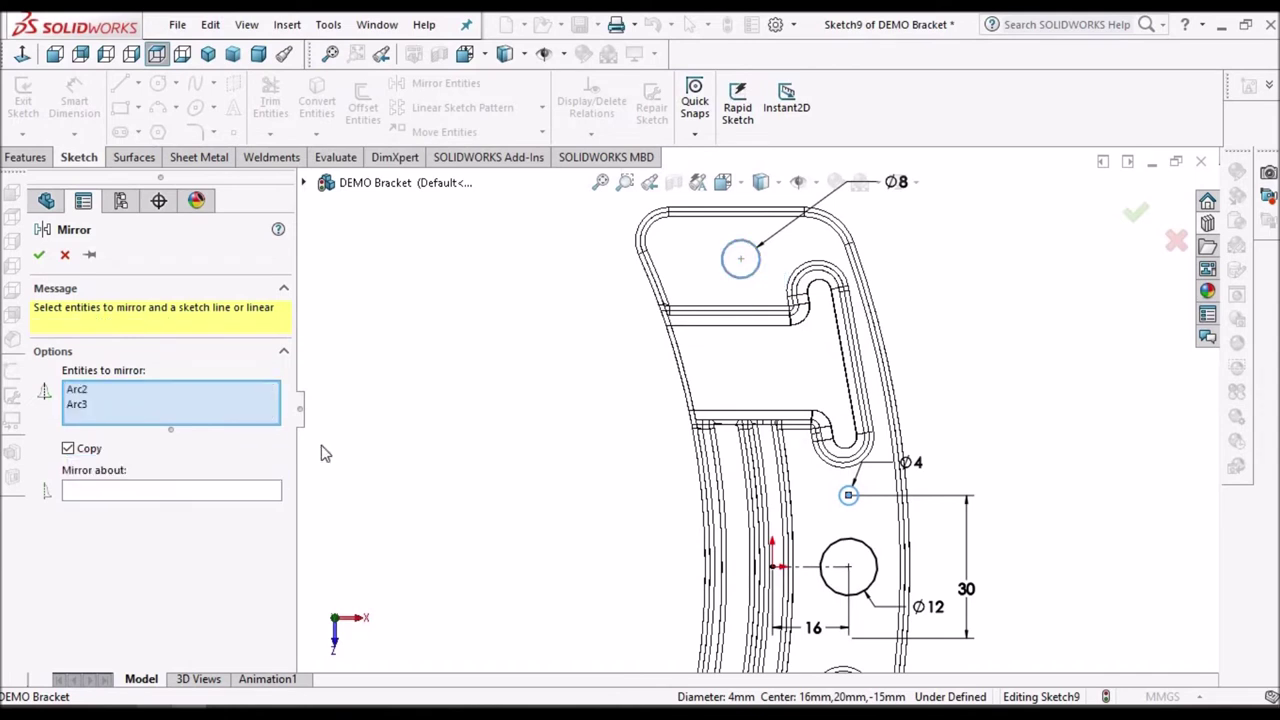
pyautogui.click(225, 490)
pyautogui.scroll(2, 767, 555)
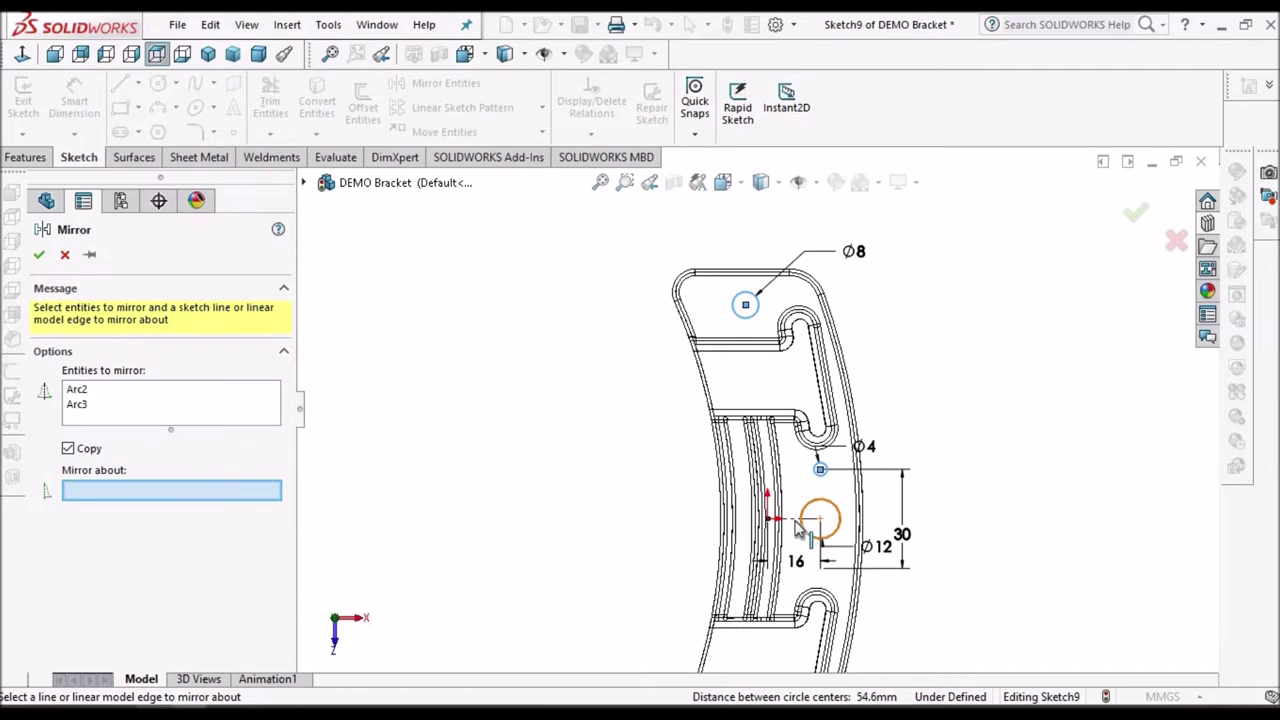
pyautogui.scroll(-3, 786, 518)
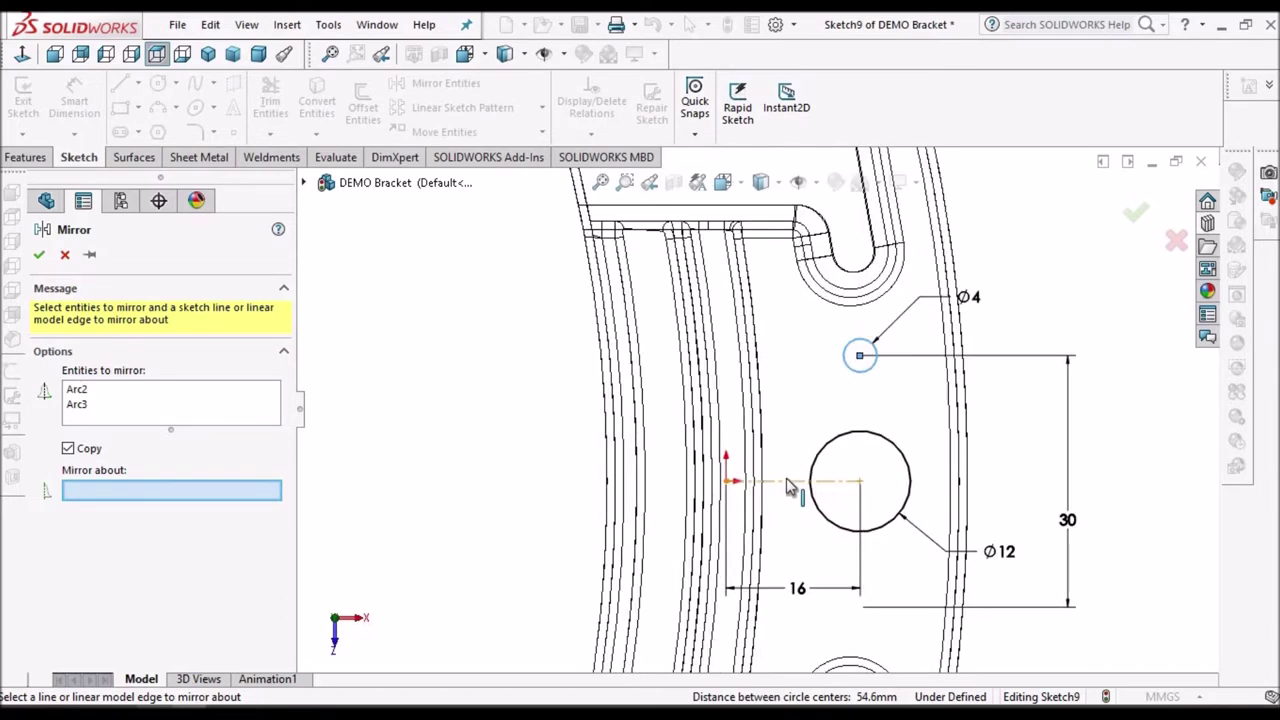
pyautogui.click(788, 482)
pyautogui.scroll(3, 843, 574)
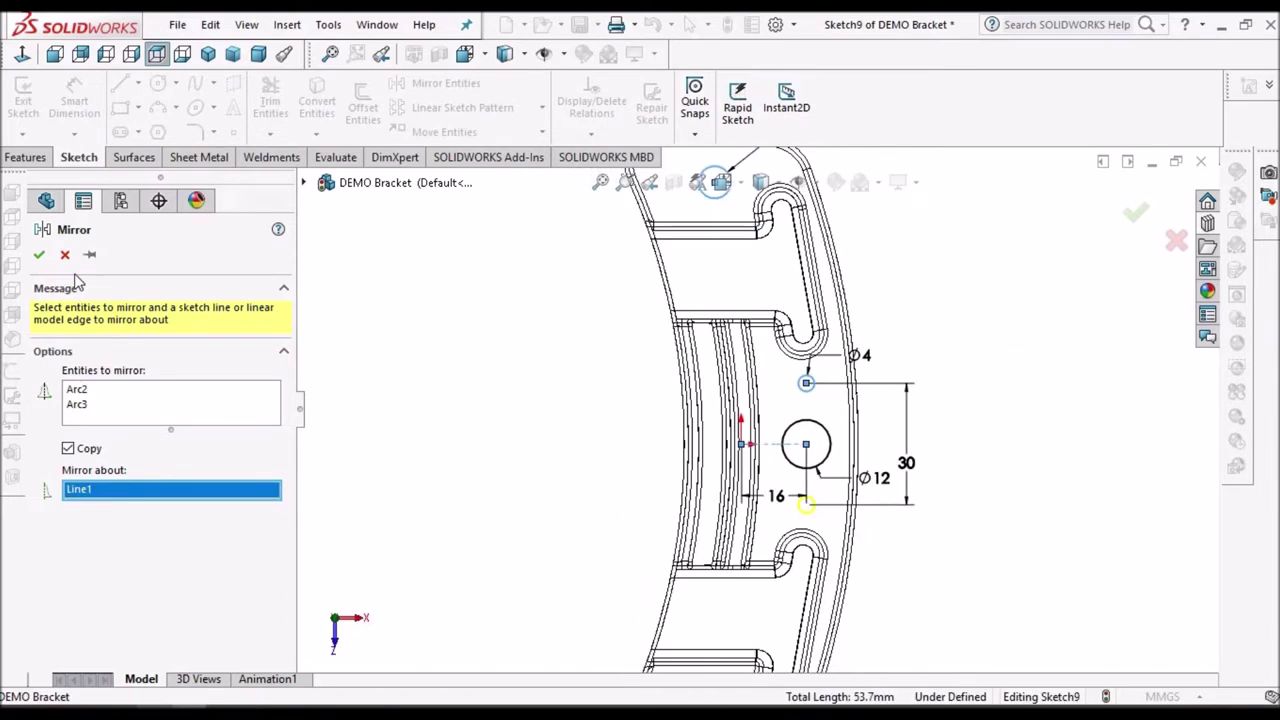
pyautogui.scroll(1, 488, 418)
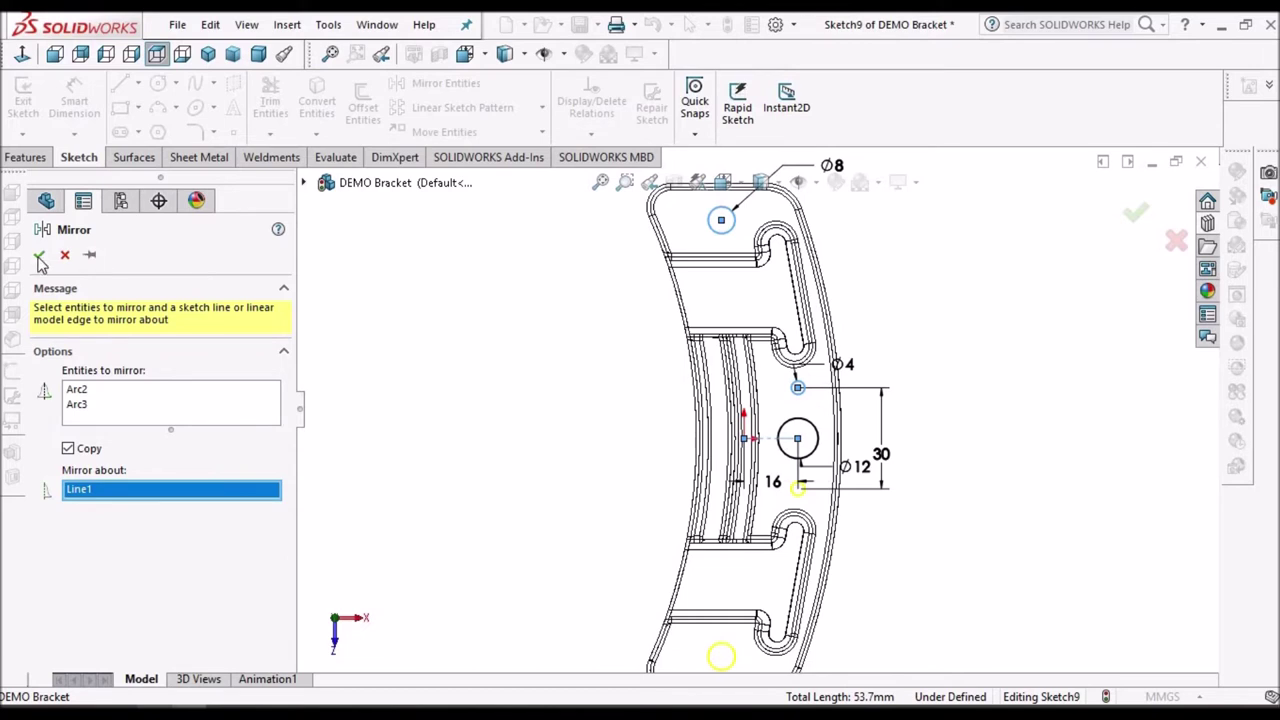
pyautogui.press('Return')
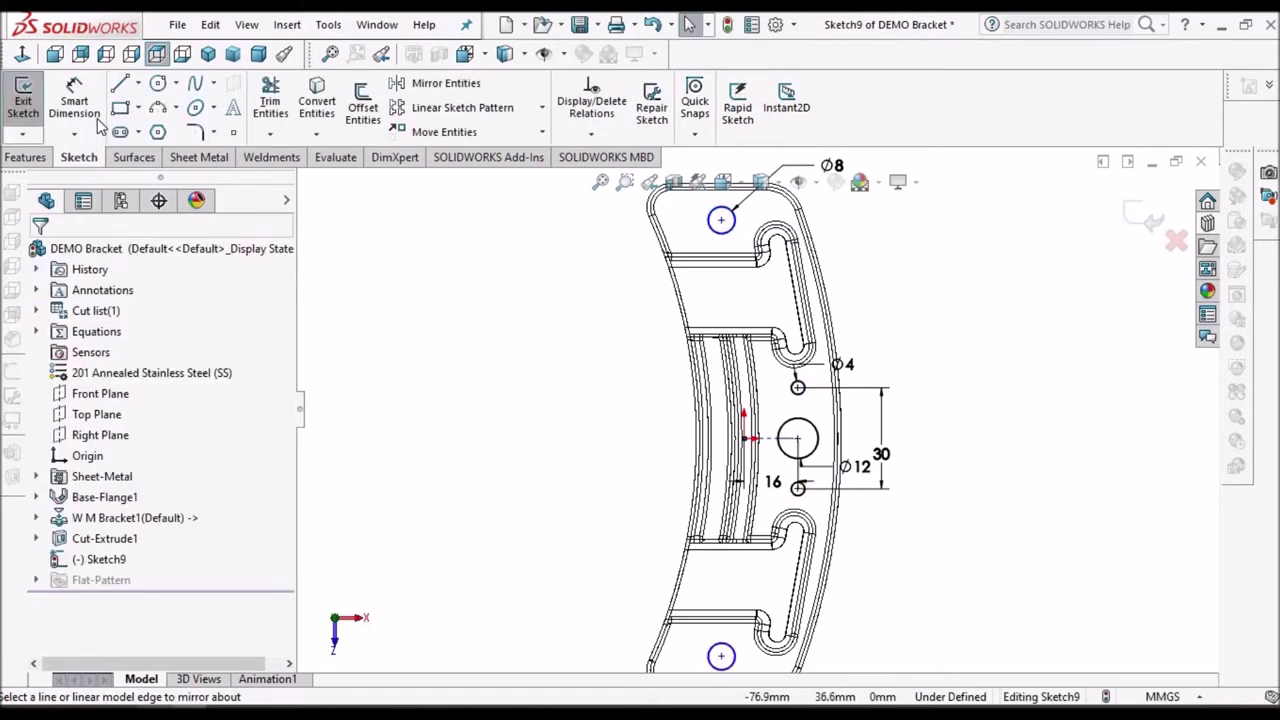
# - Dimension the vertical distance between the centres of the two 8 mm circles as 129 mm
pyautogui.click(78, 105)
pyautogui.click(722, 222)
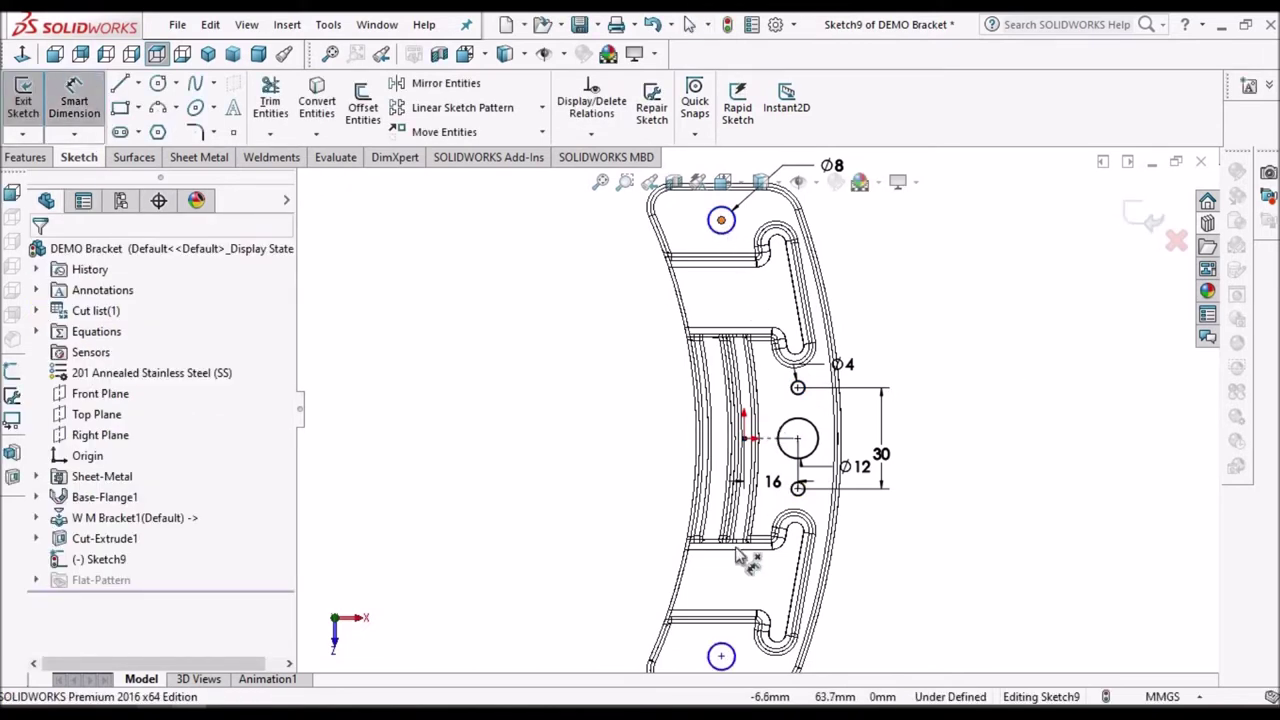
pyautogui.click(722, 657)
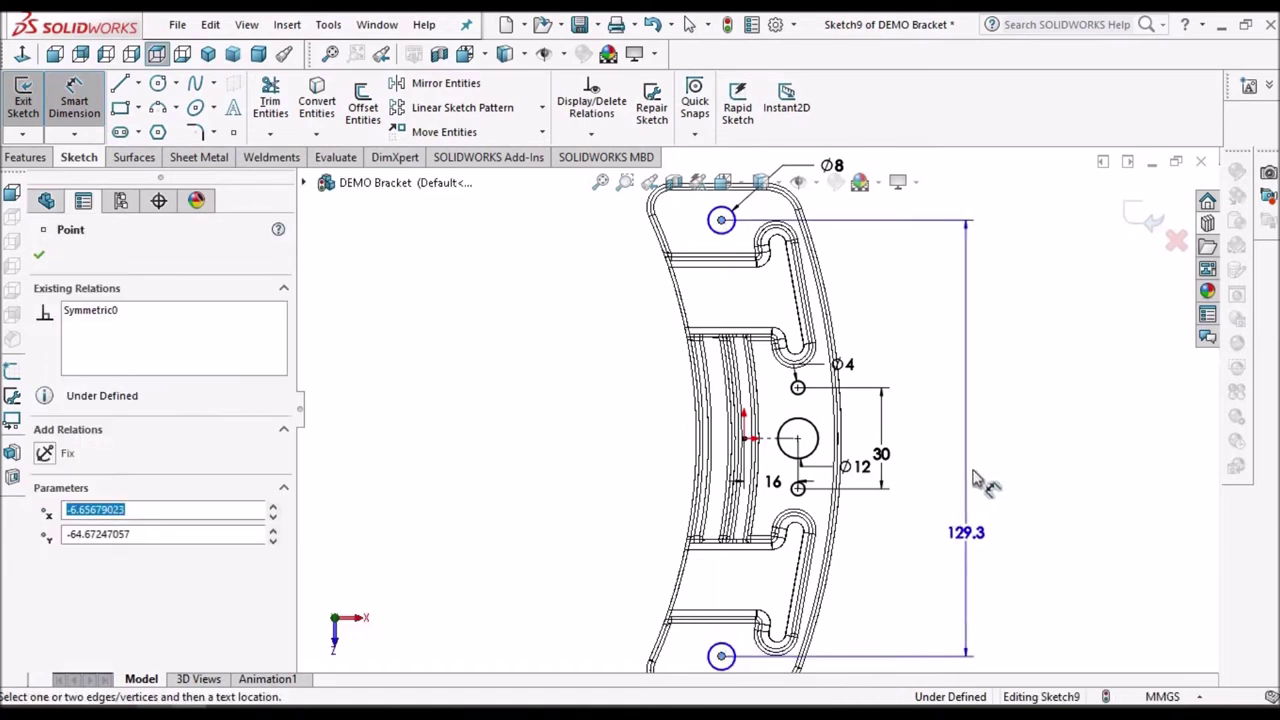
pyautogui.click(1095, 478)
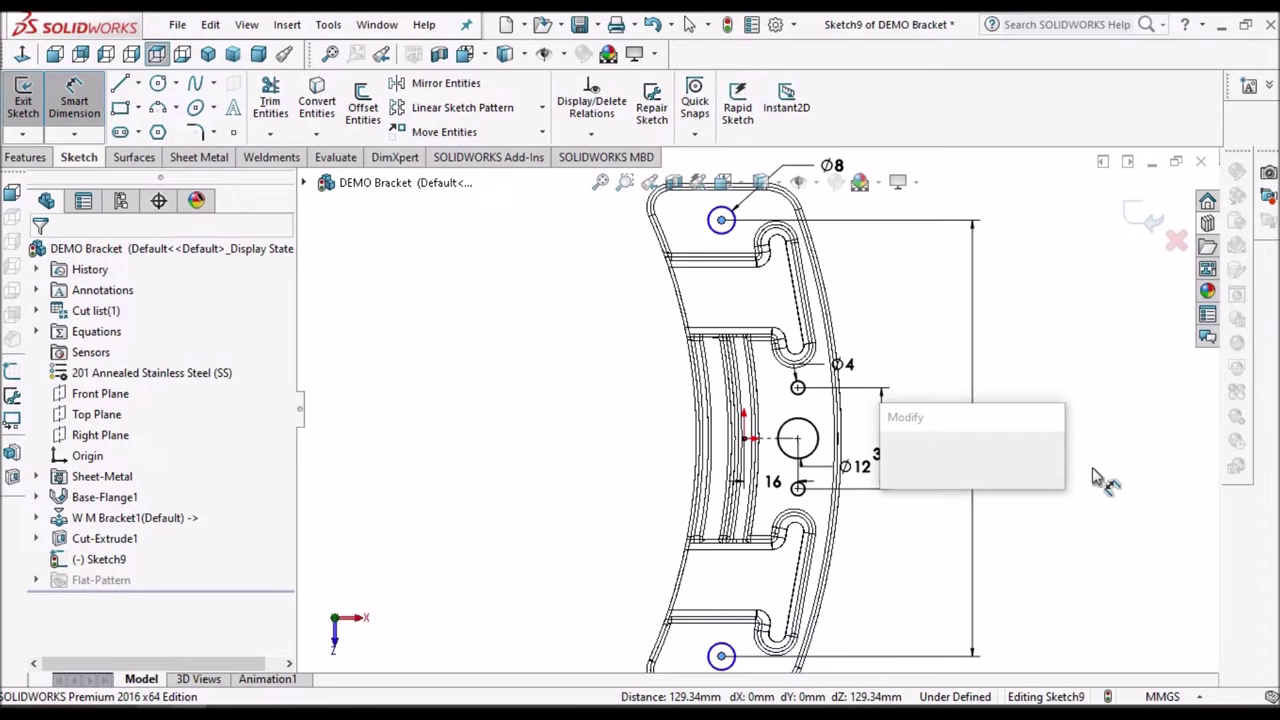
pyautogui.write('92.5')
pyautogui.press('Return')
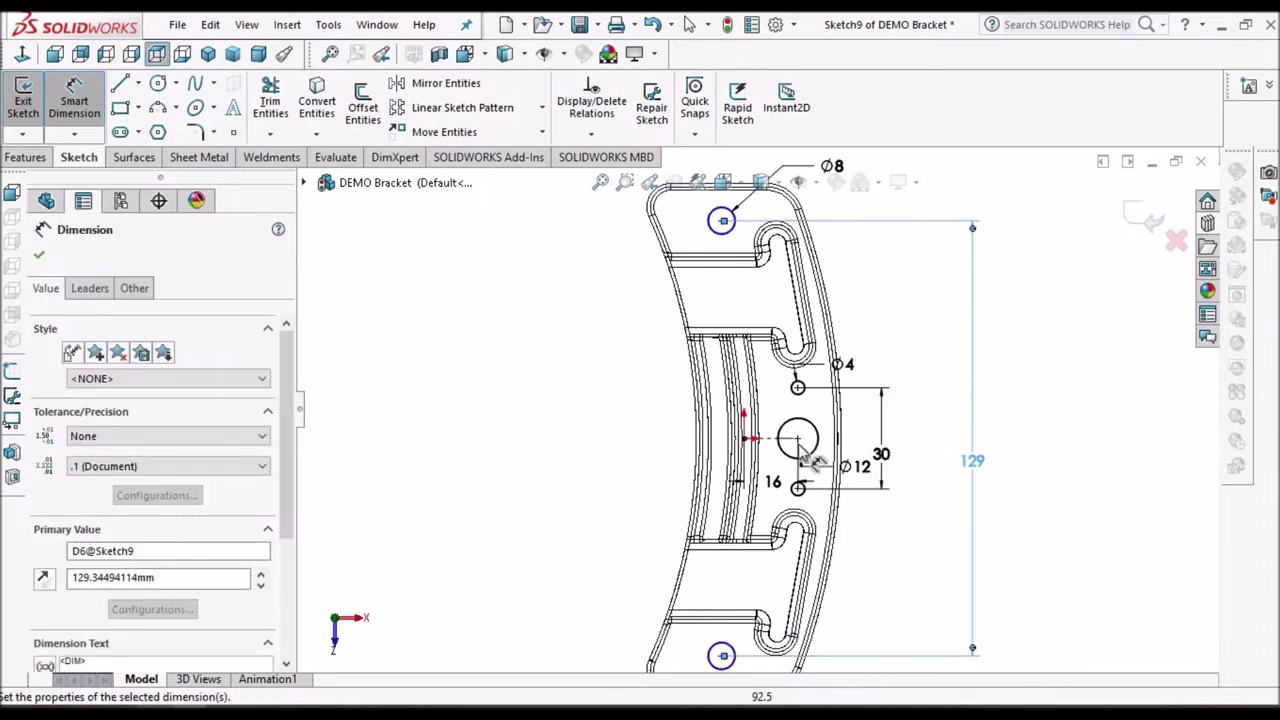
pyautogui.press('Escape')
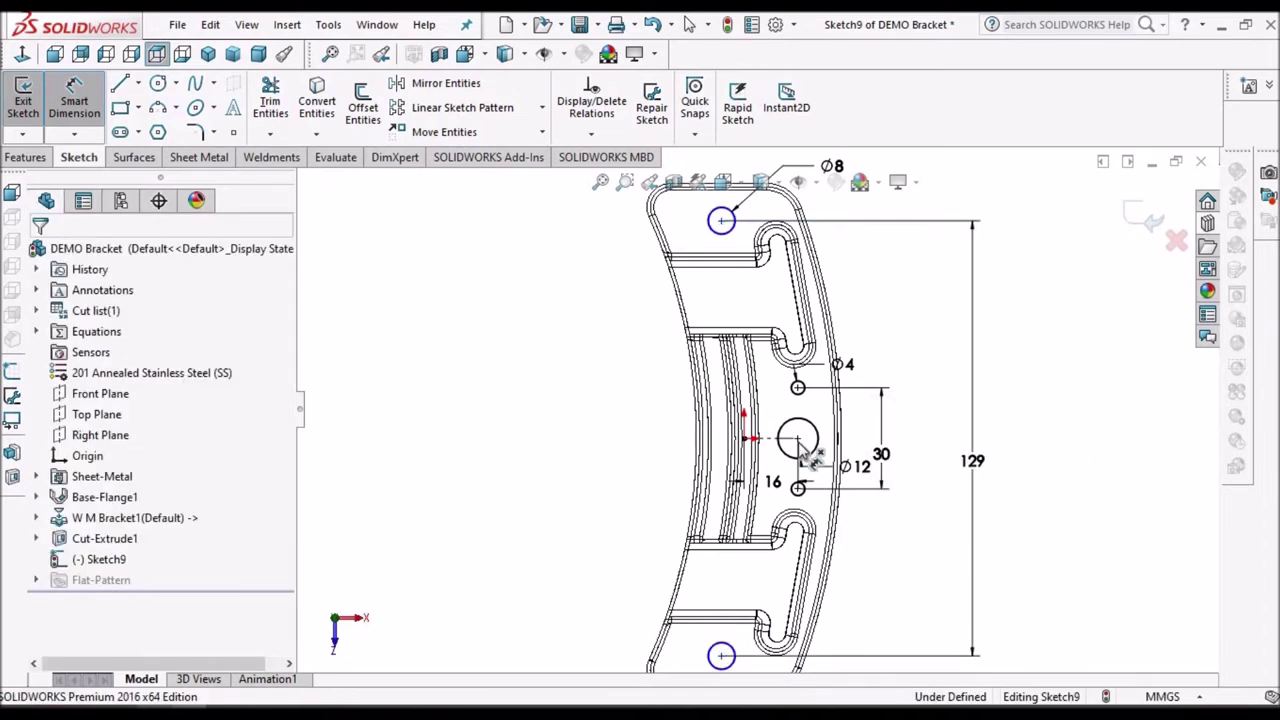
# - Dimension the horizontal distance between the upper 8 mm circle's centre and the 12 mm circle's centre
pyautogui.click(722, 222)
pyautogui.scroll(2, 745, 482)
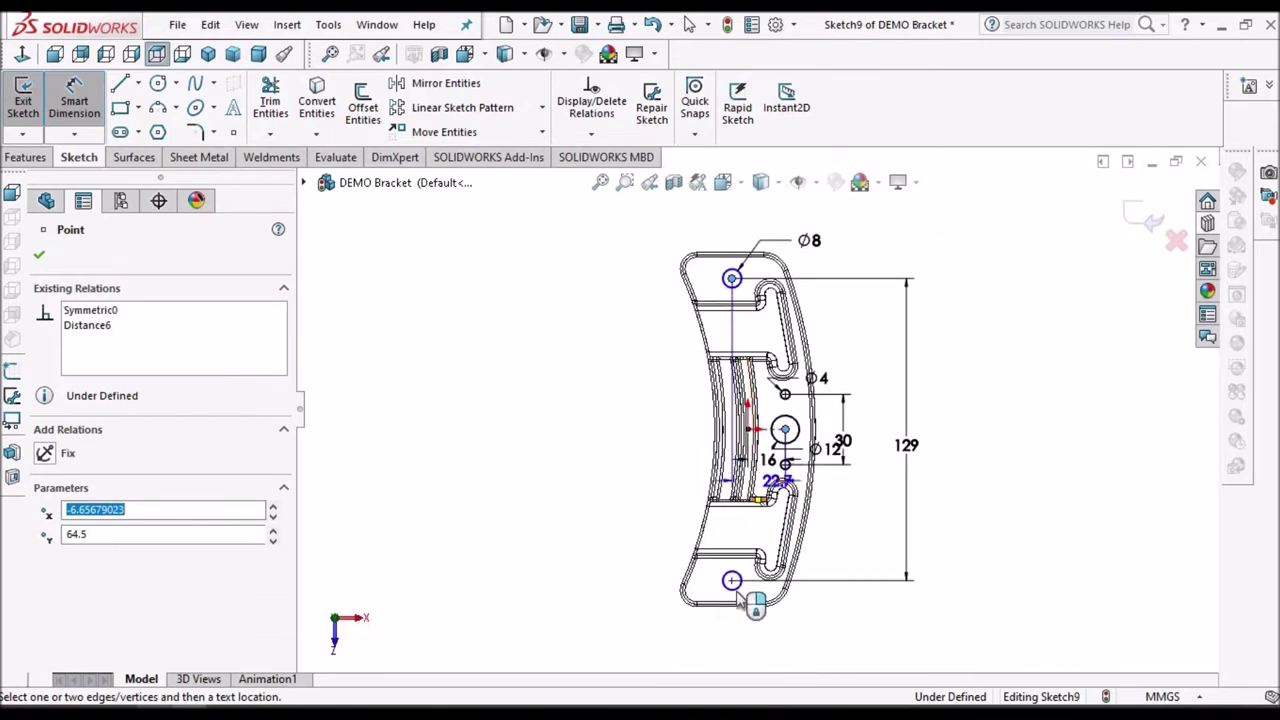
pyautogui.scroll(-2, 700, 670)
pyautogui.scroll(2, 755, 408)
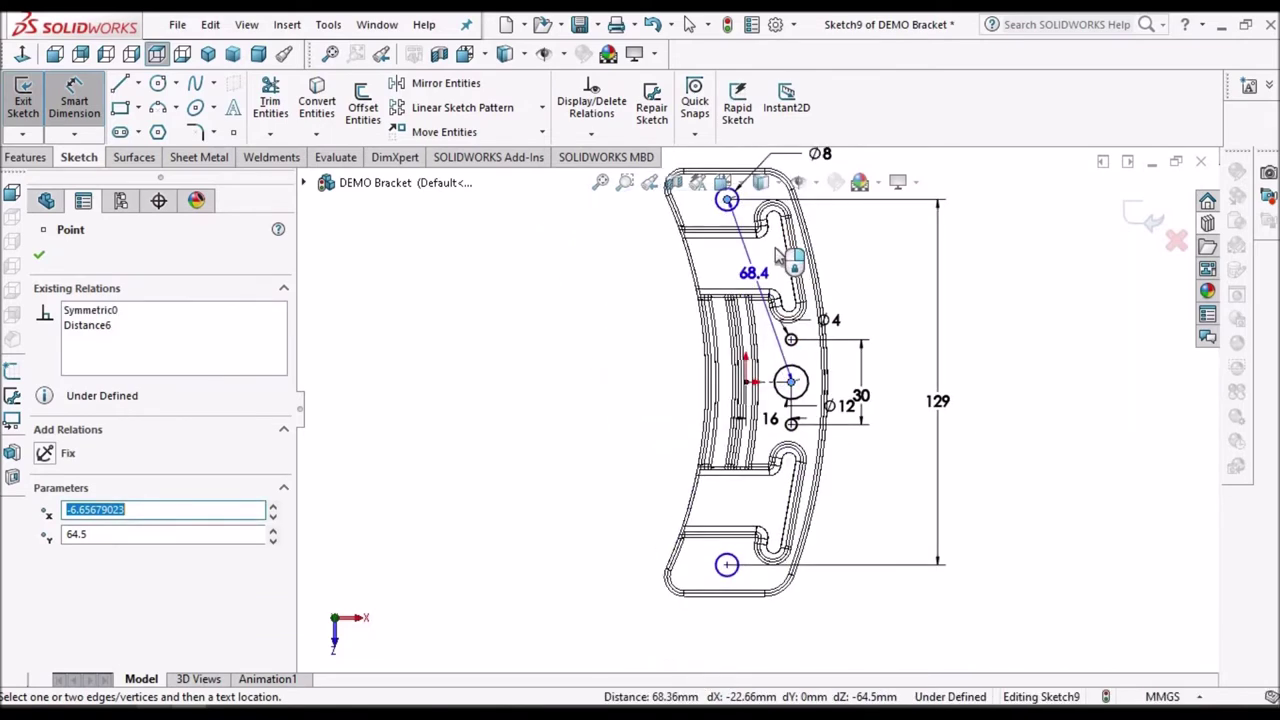
pyautogui.scroll(-2, 762, 226)
pyautogui.click(765, 220)
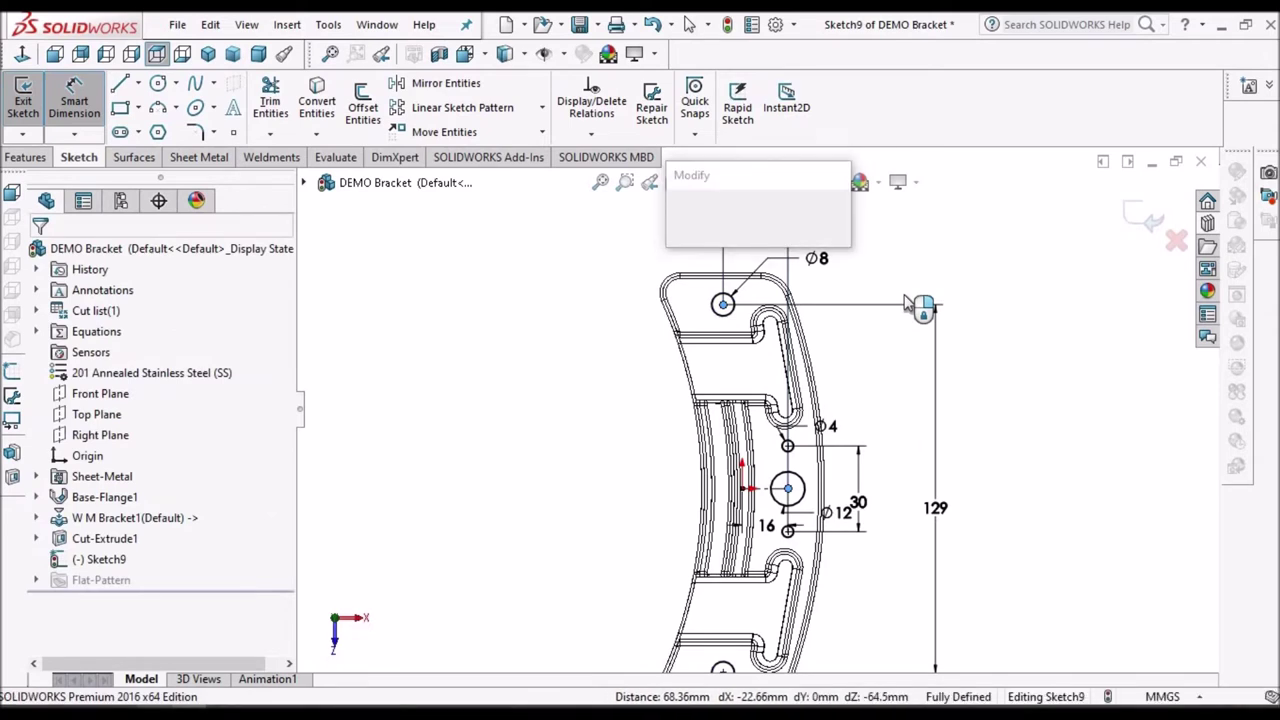
pyautogui.press('Return')
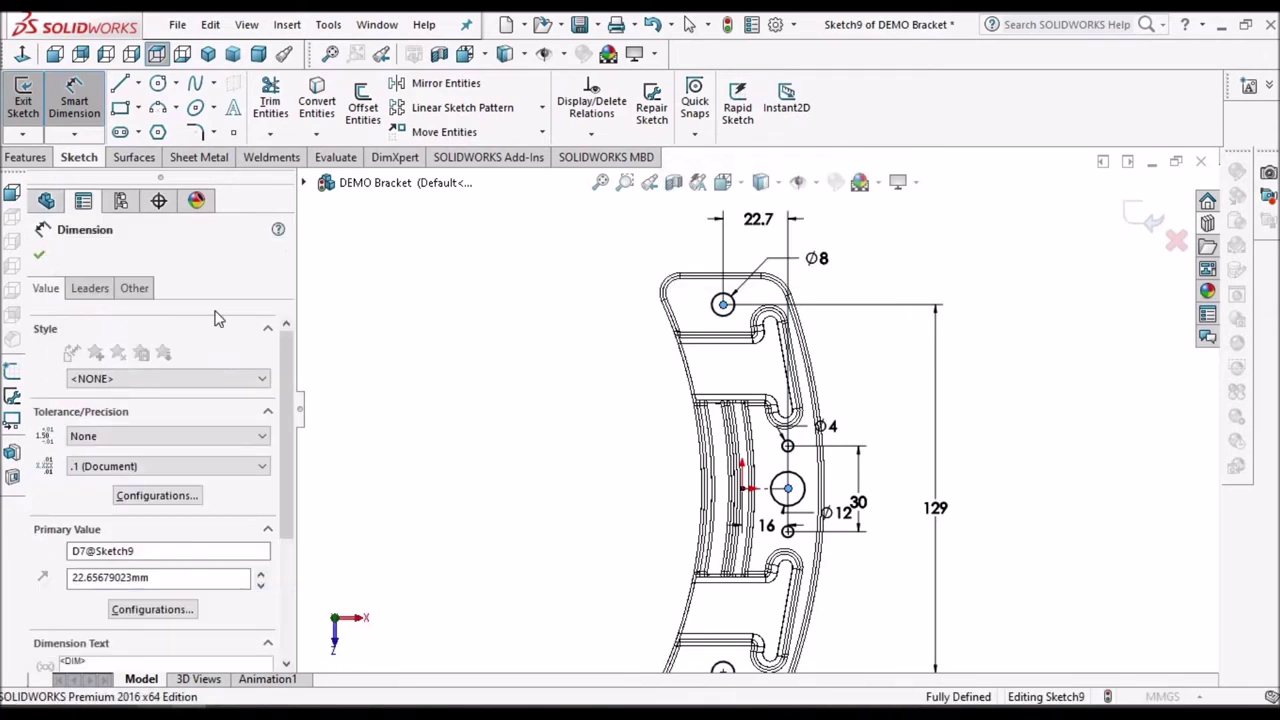
# - Exit the hole sketch and cut its circles through the bracket with an Extruded Cut using the Up To Next end condition
pyautogui.click(1141, 224)
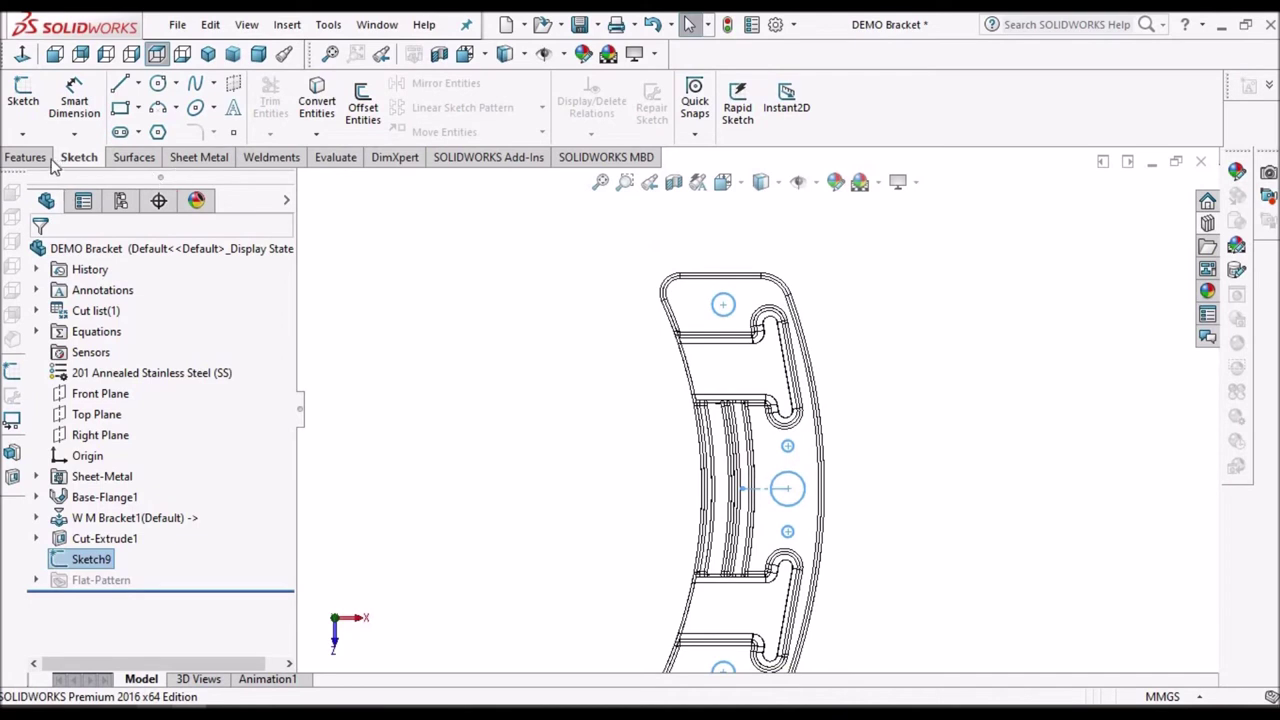
pyautogui.click(205, 158)
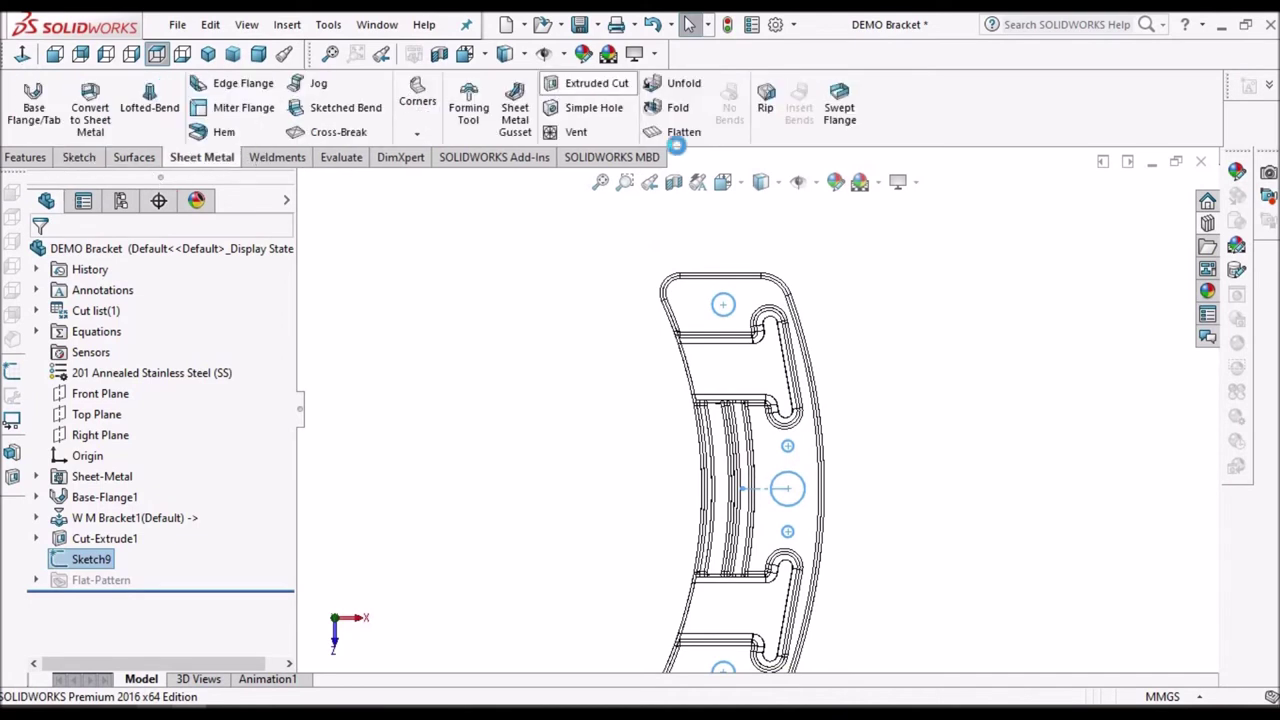
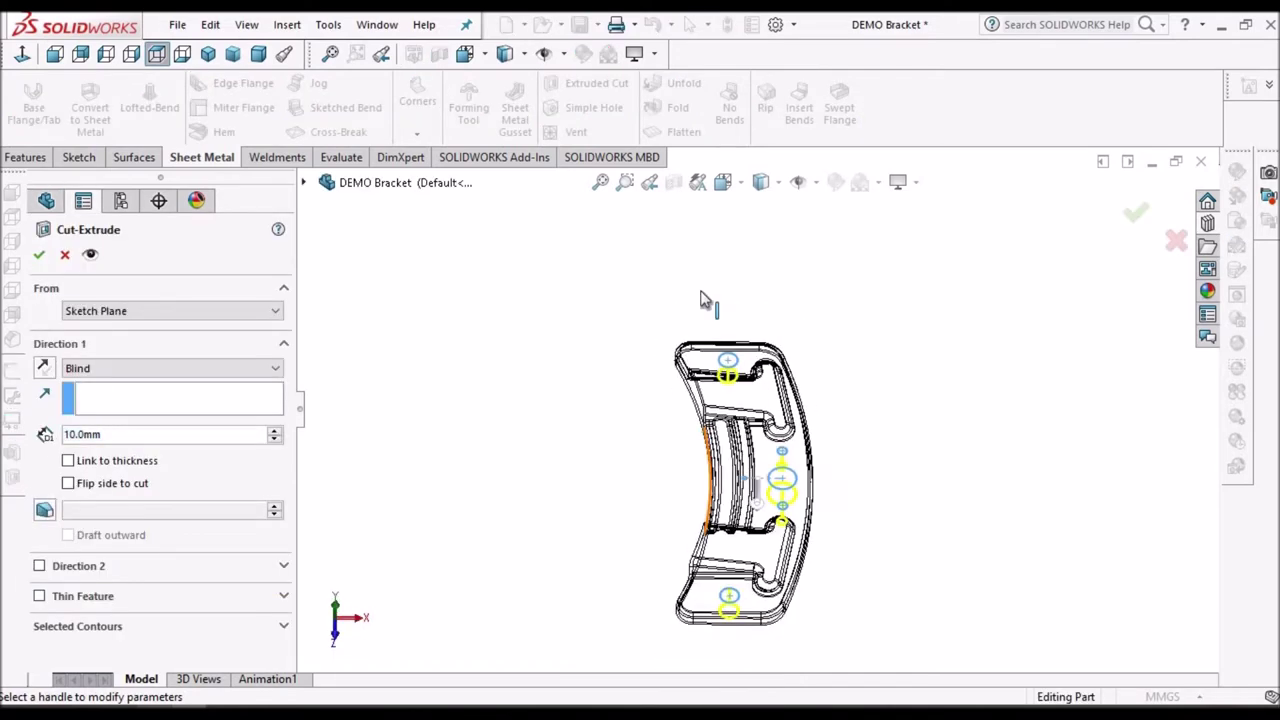
pyautogui.click(276, 369)
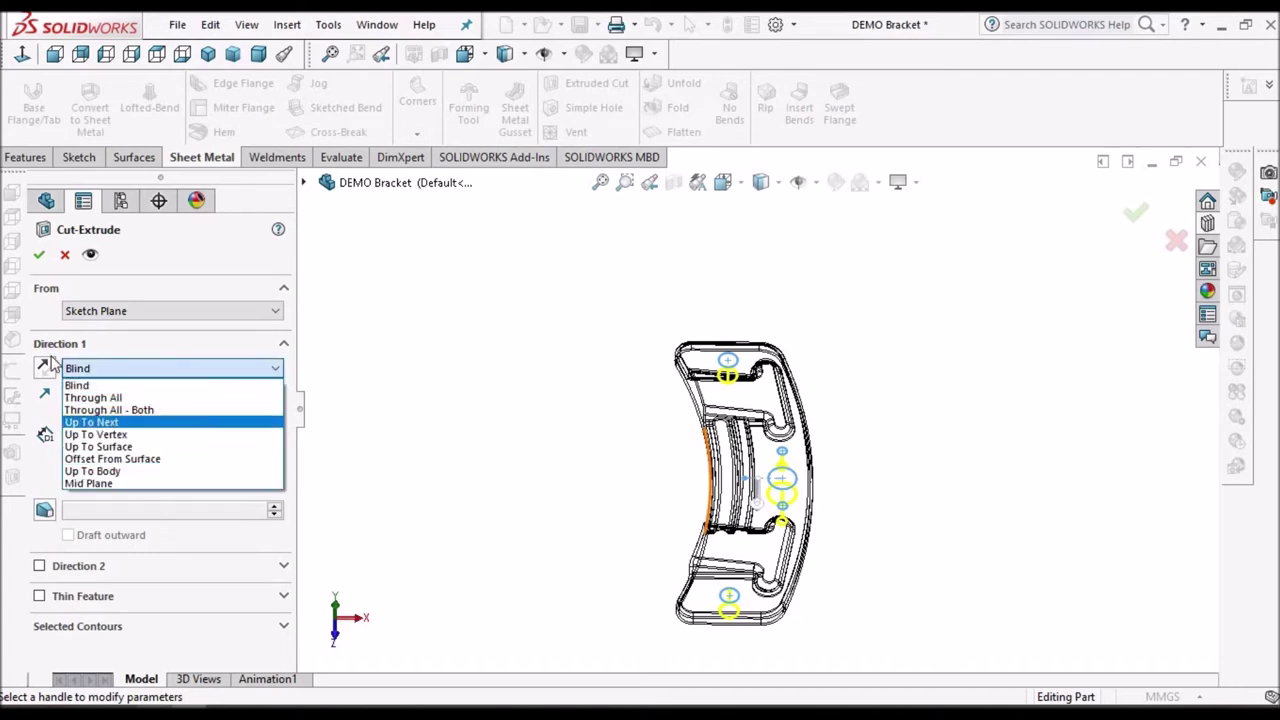
pyautogui.click(209, 422)
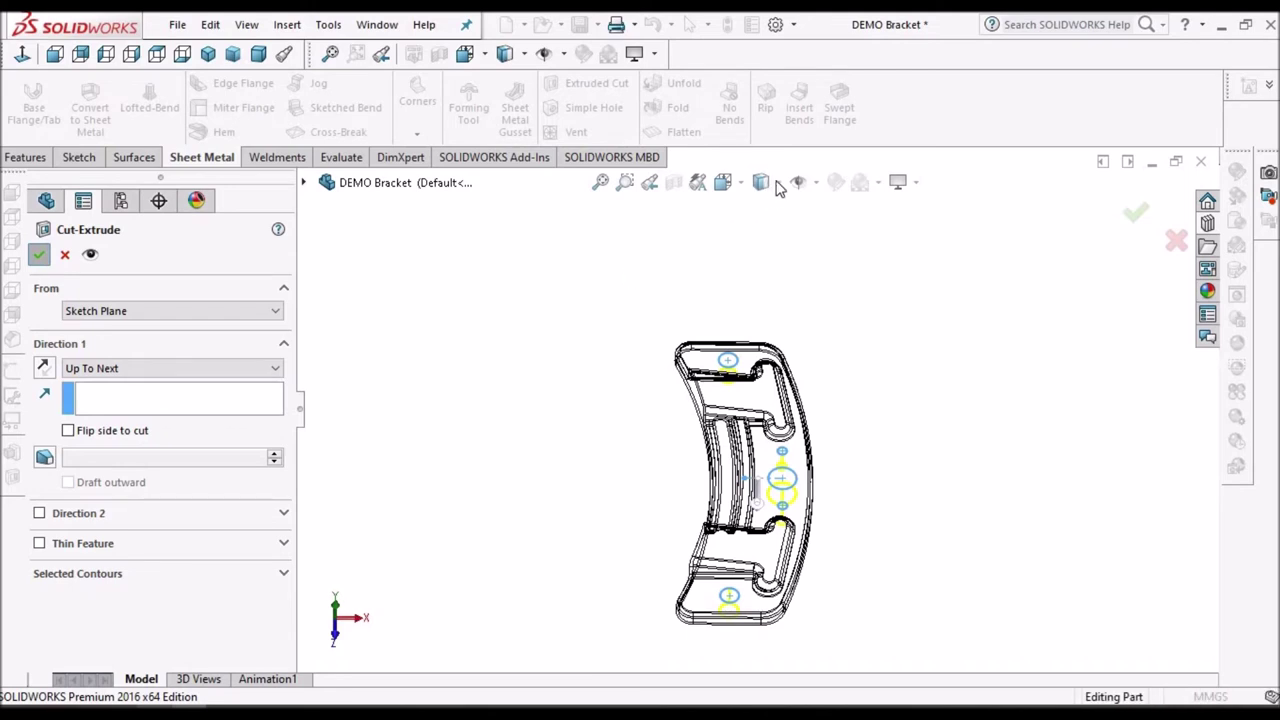
pyautogui.press('Return')
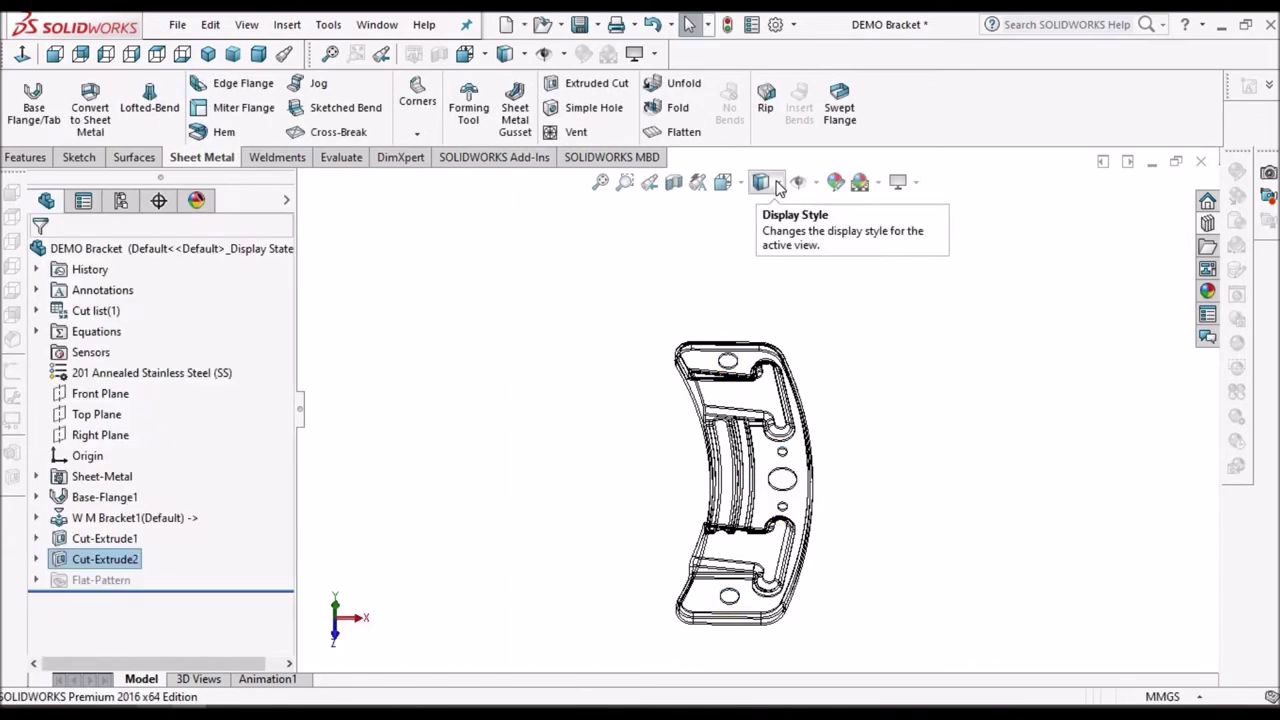
# - Change the display style from wireframe to shaded with edges and examine the cut holes on the bracket
pyautogui.click(777, 188)
pyautogui.click(765, 208)
pyautogui.click(848, 307)
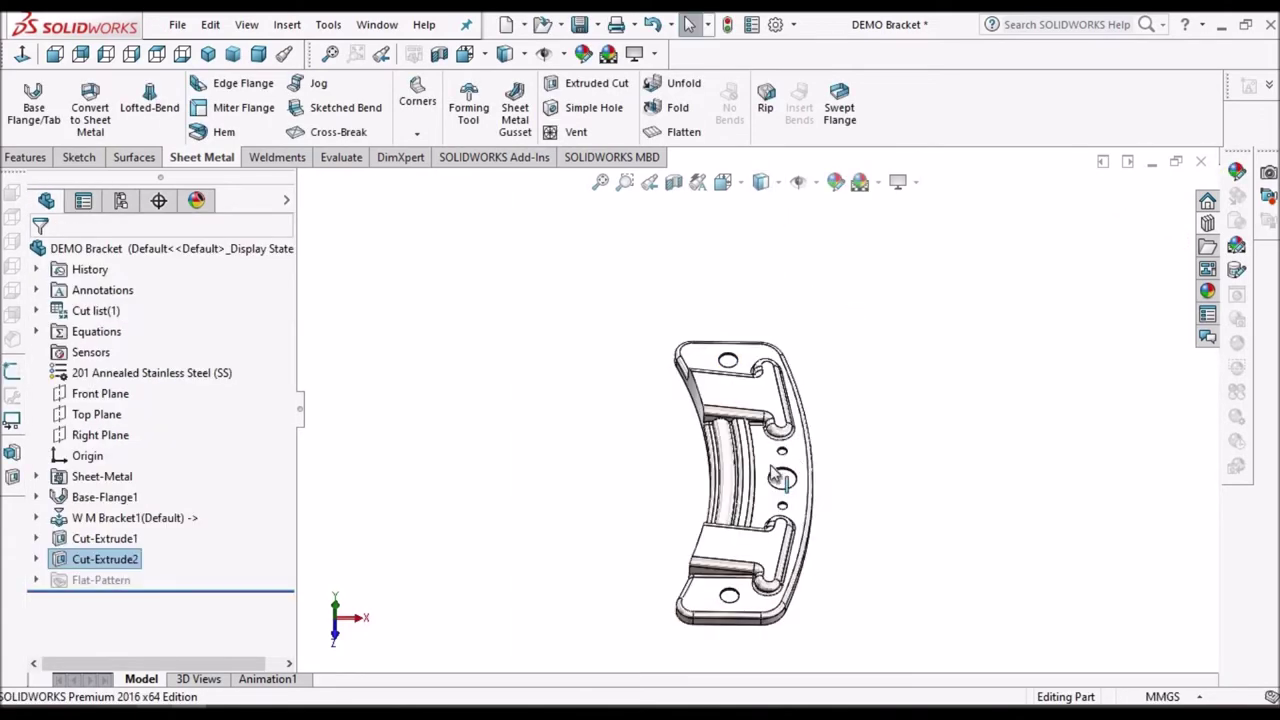
pyautogui.scroll(-5, 780, 462)
pyautogui.scroll(-1, 753, 392)
pyautogui.moveTo(796, 411); pyautogui.dragTo(782, 471, button='middle')
pyautogui.scroll(4, 868, 548)
pyautogui.scroll(-5, 782, 471)
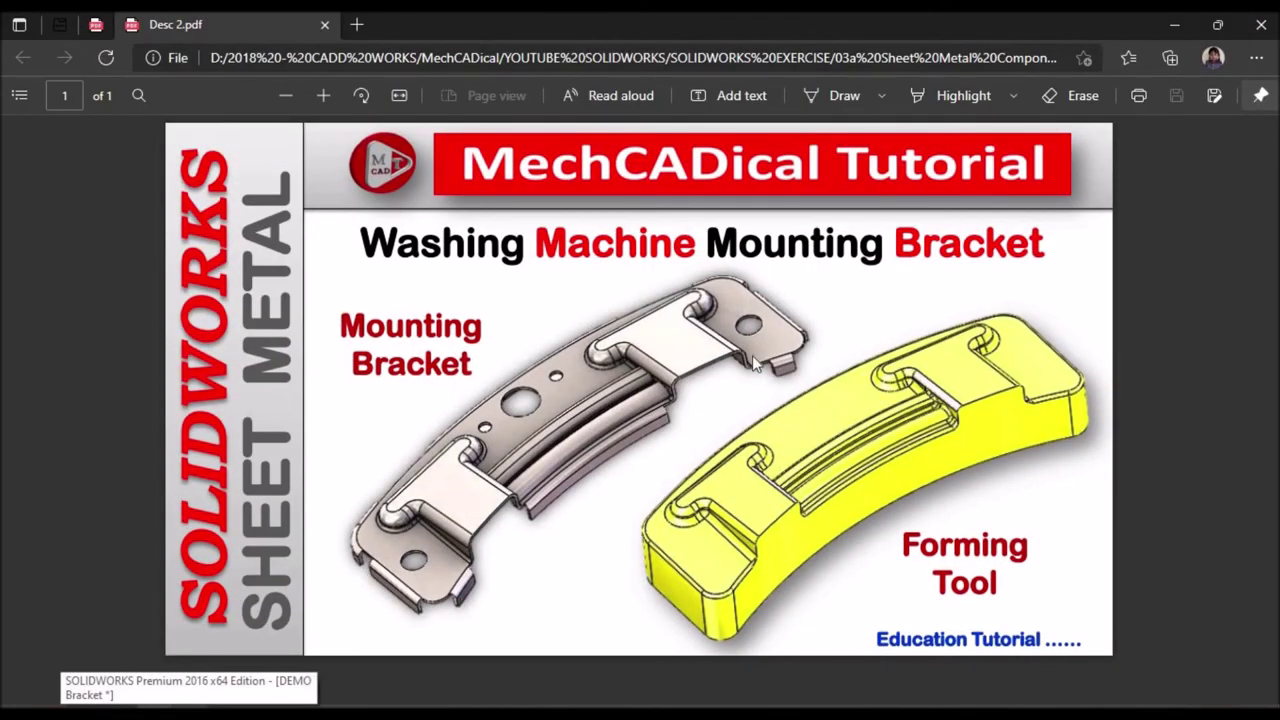
# - Switch back to SOLIDWORKS, start a sketch on the bracket's narrow rim face, and show the model in wireframe
pyautogui.click(189, 712)
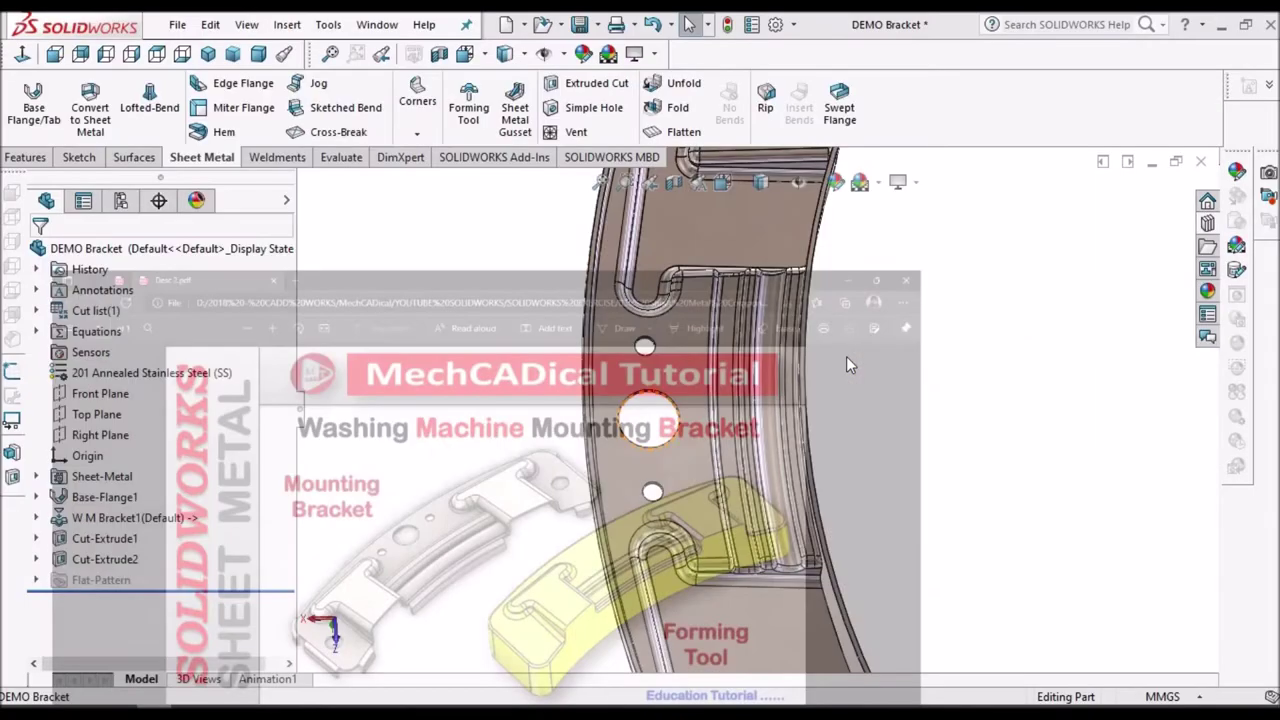
pyautogui.scroll(5, 850, 380)
pyautogui.moveTo(887, 207); pyautogui.dragTo(683, 375, button='middle')
pyautogui.scroll(-8, 690, 390)
pyautogui.scroll(-3, 715, 405)
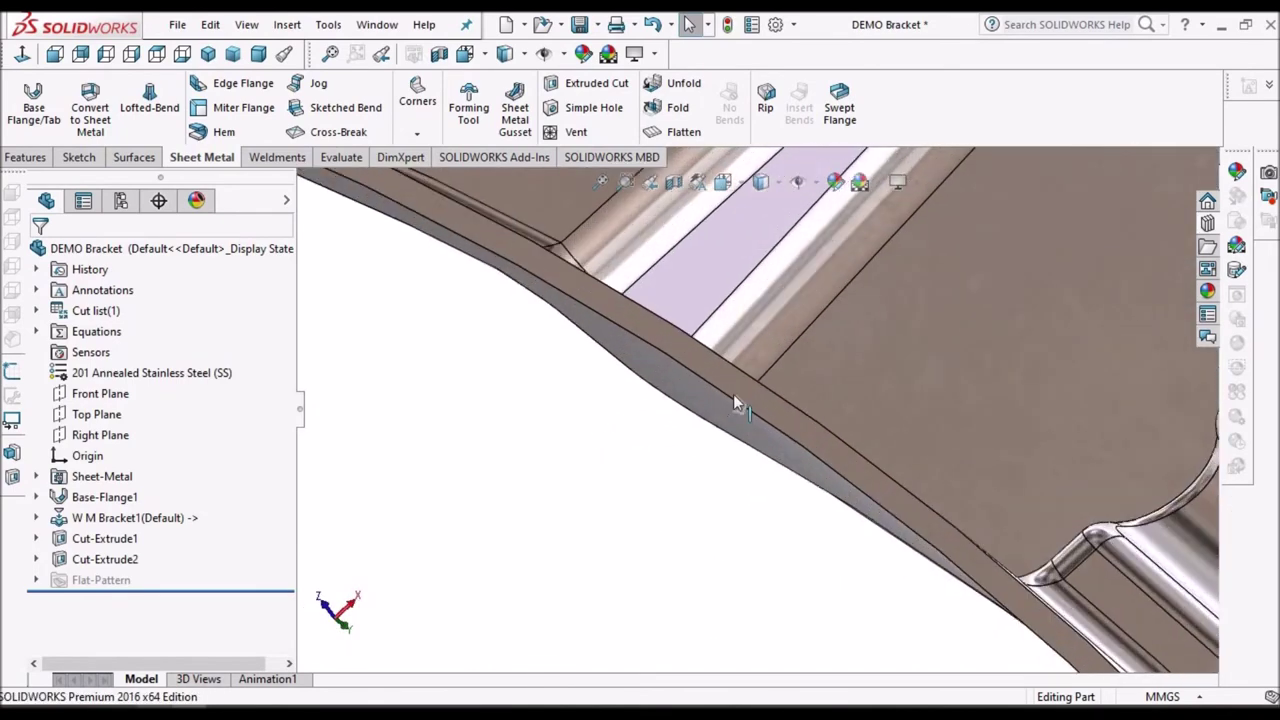
pyautogui.click(733, 394)
pyautogui.click(740, 388)
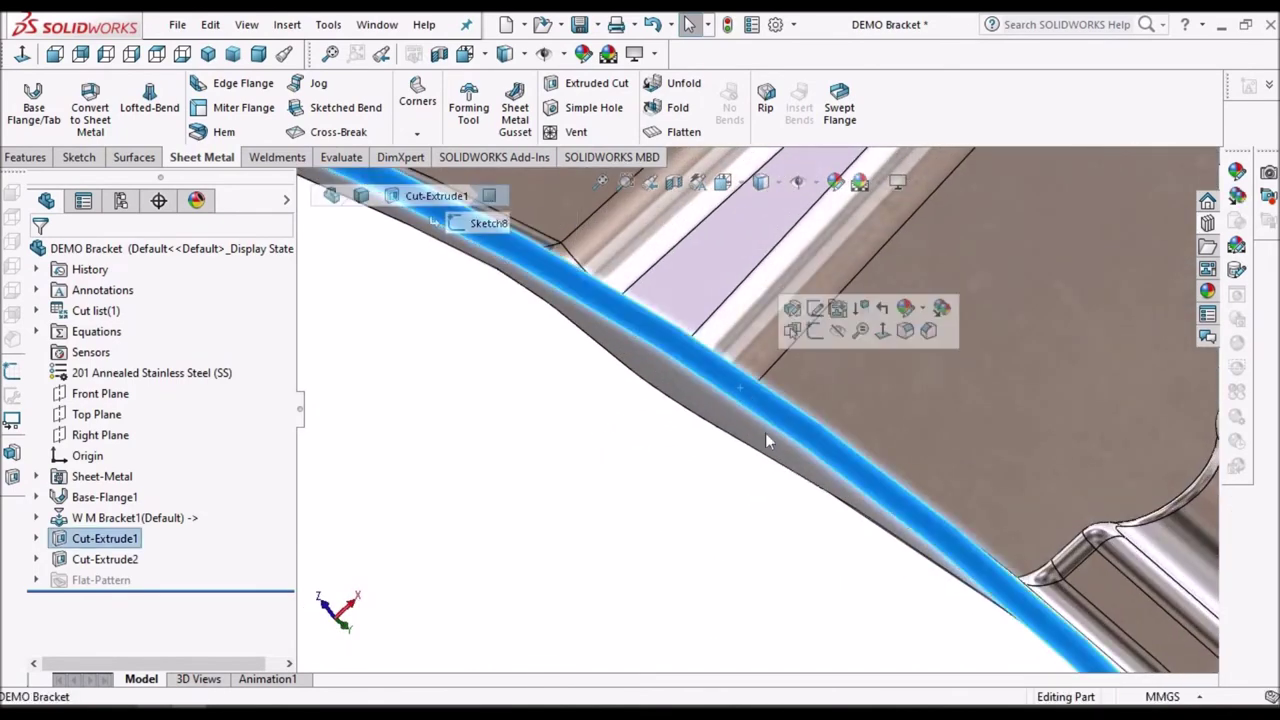
pyautogui.click(76, 160)
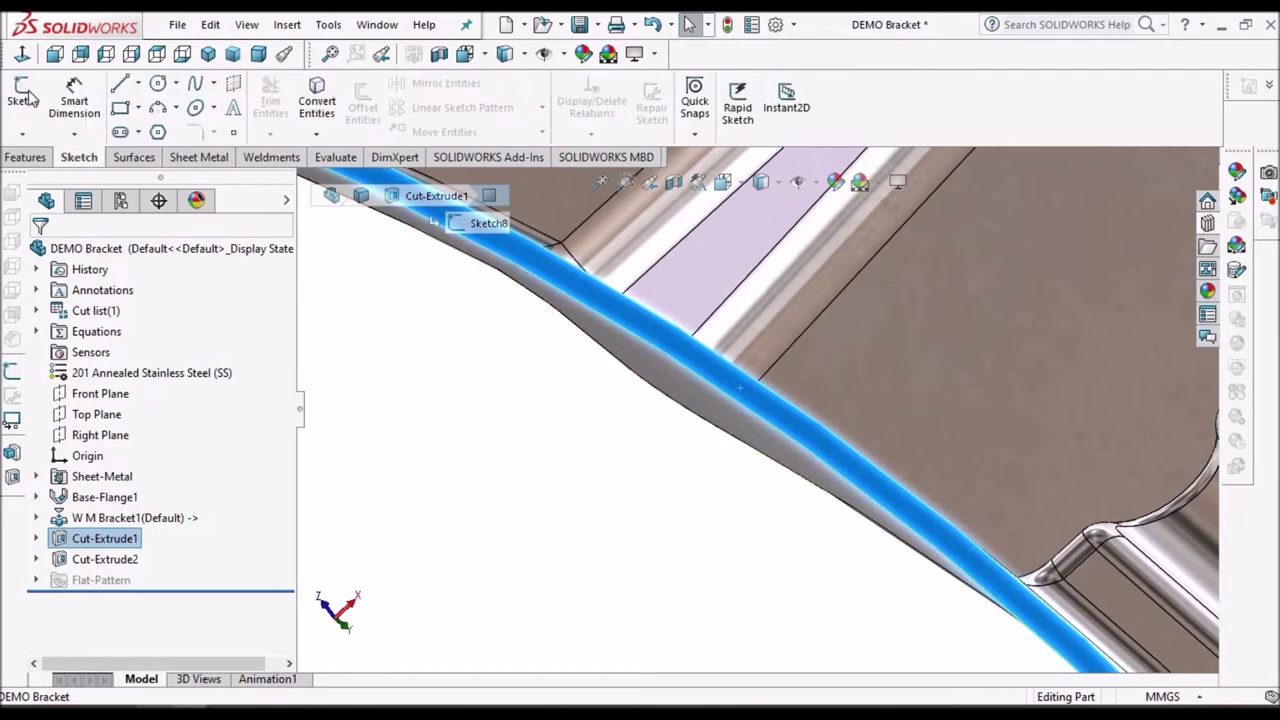
pyautogui.click(25, 95)
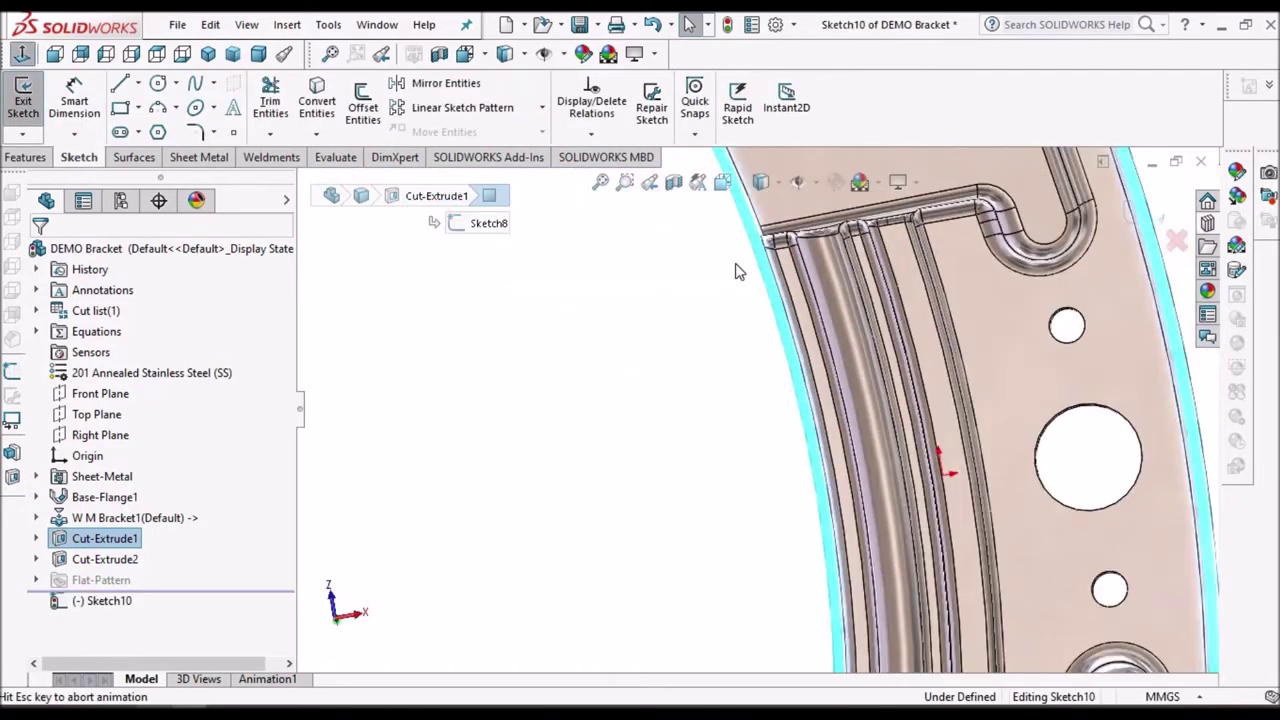
pyautogui.click(762, 181)
pyautogui.click(762, 315)
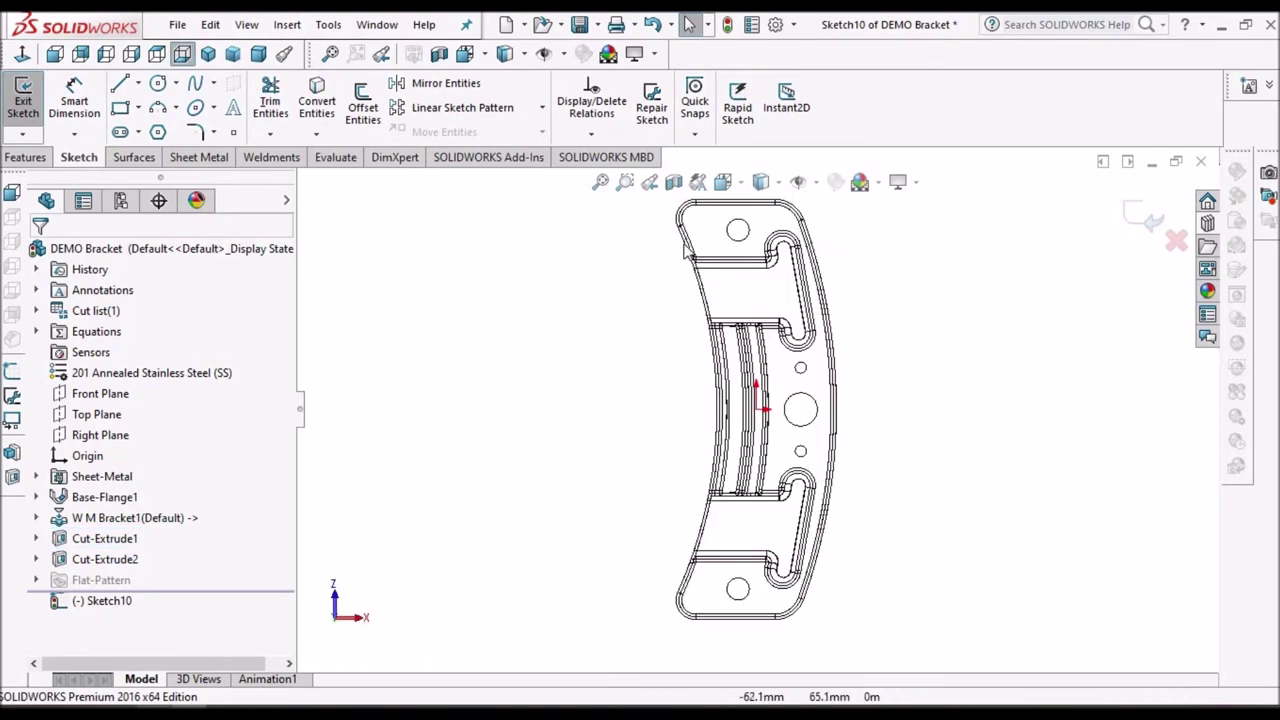
# - Offset the upper straight edge of the upper recess by 5 mm towards the bracket's end hole
pyautogui.scroll(-5, 680, 212)
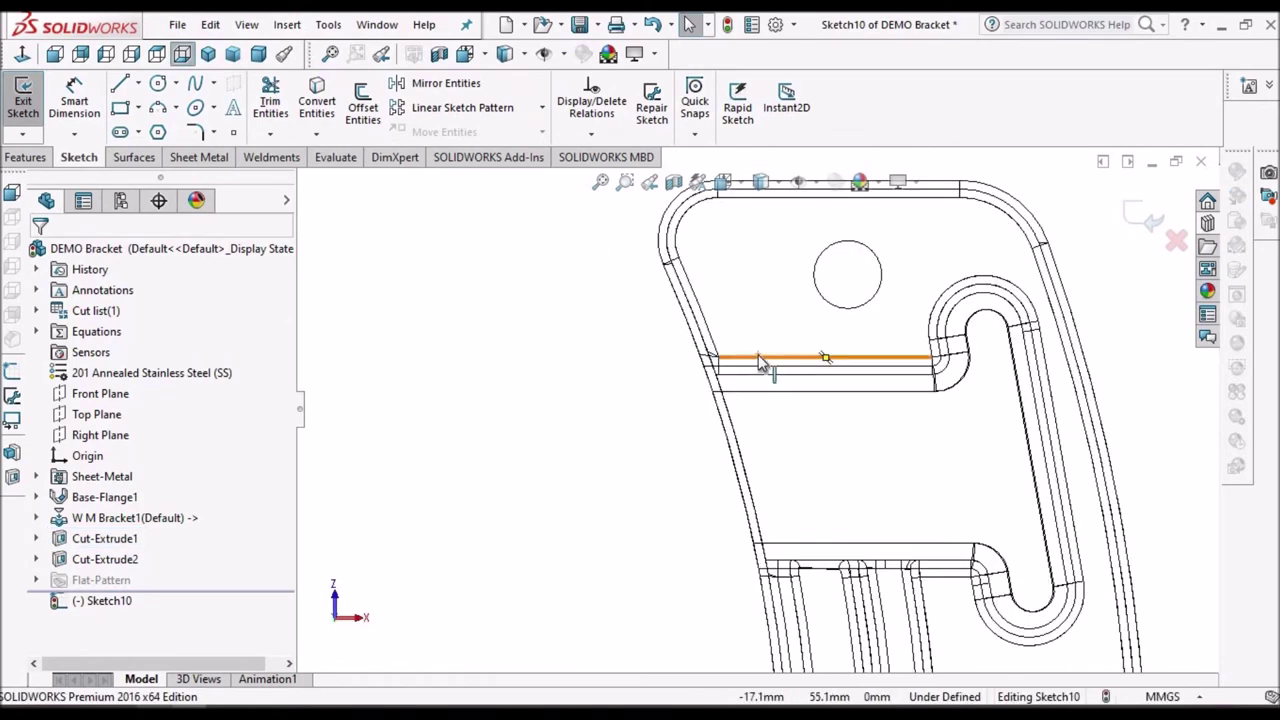
pyautogui.click(760, 358)
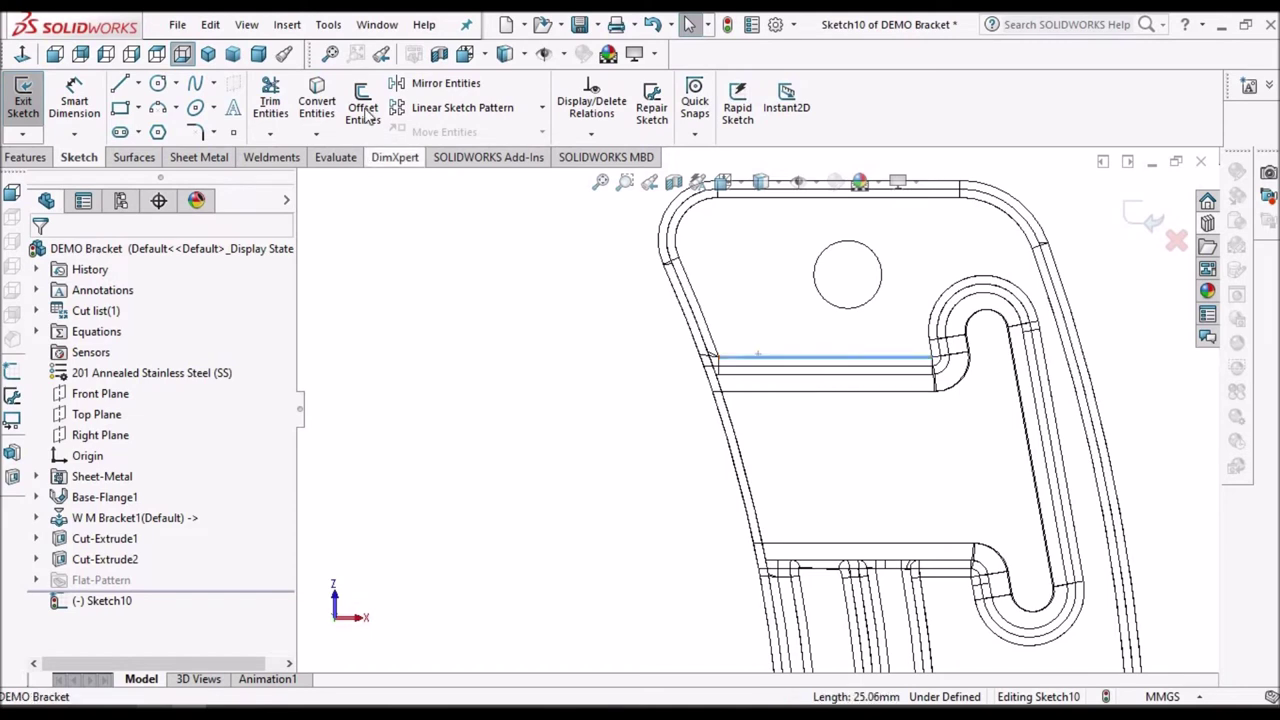
pyautogui.click(362, 105)
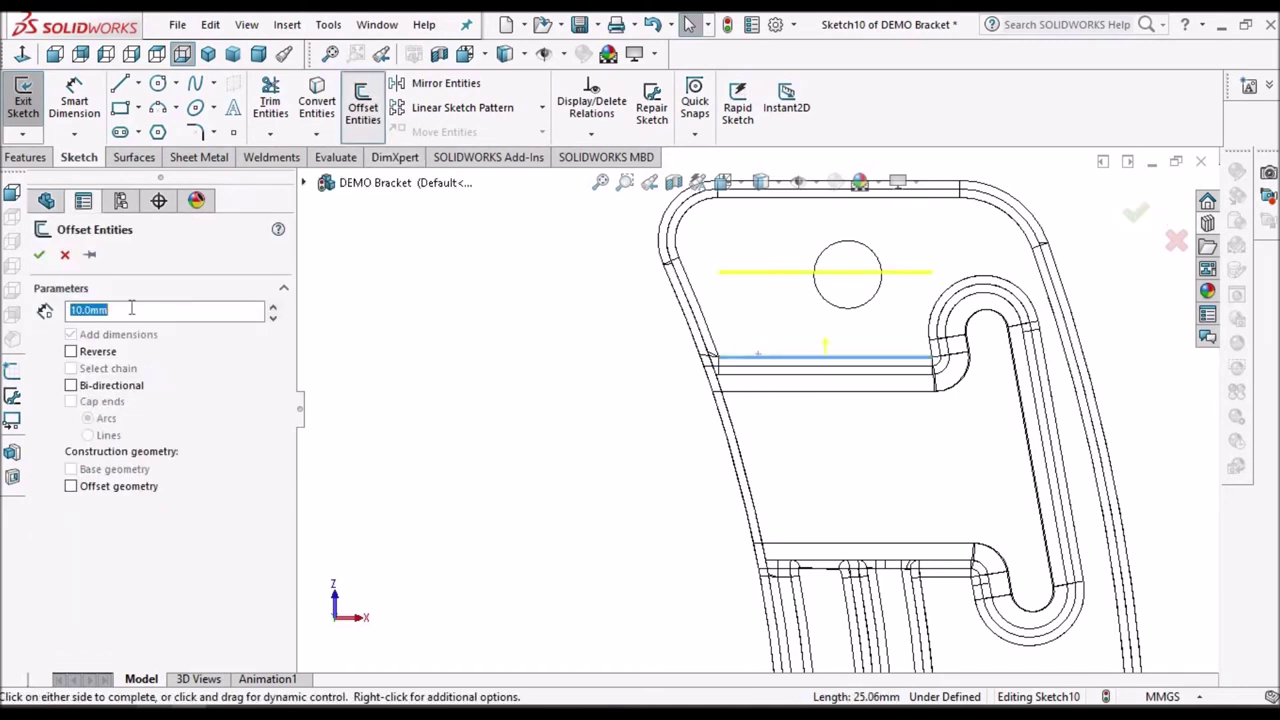
pyautogui.write('5')
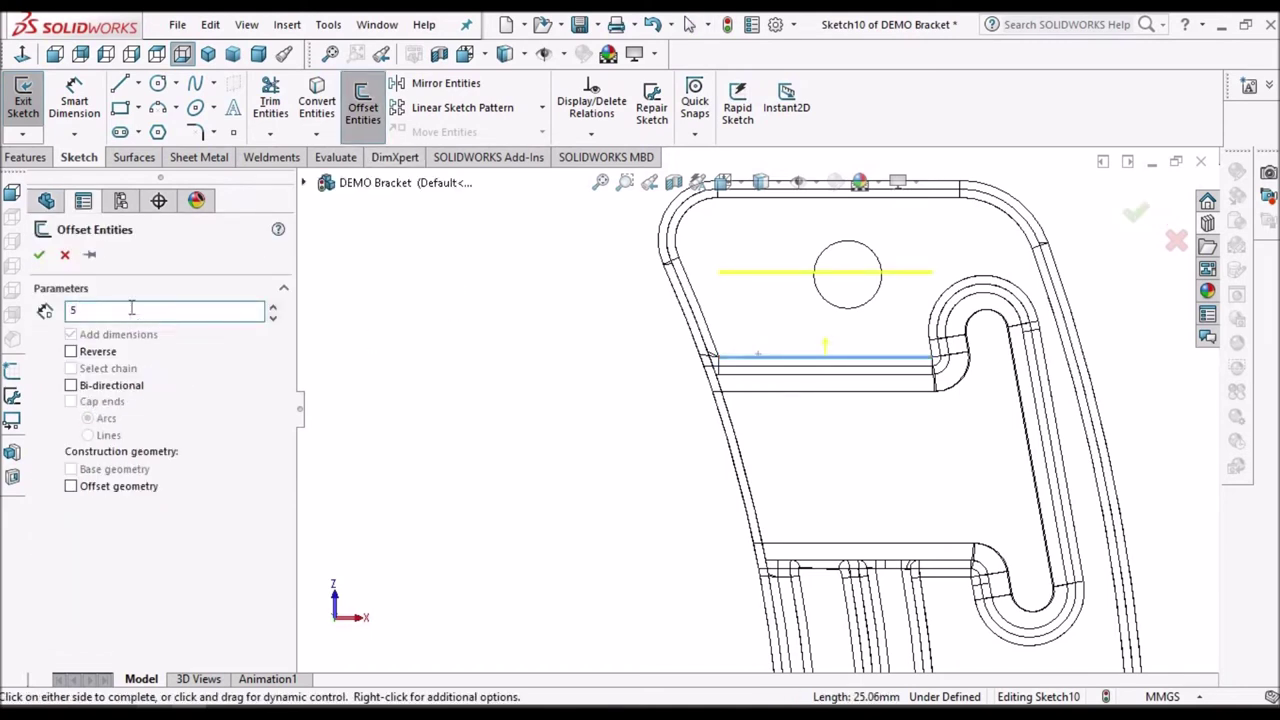
pyautogui.press('Return')
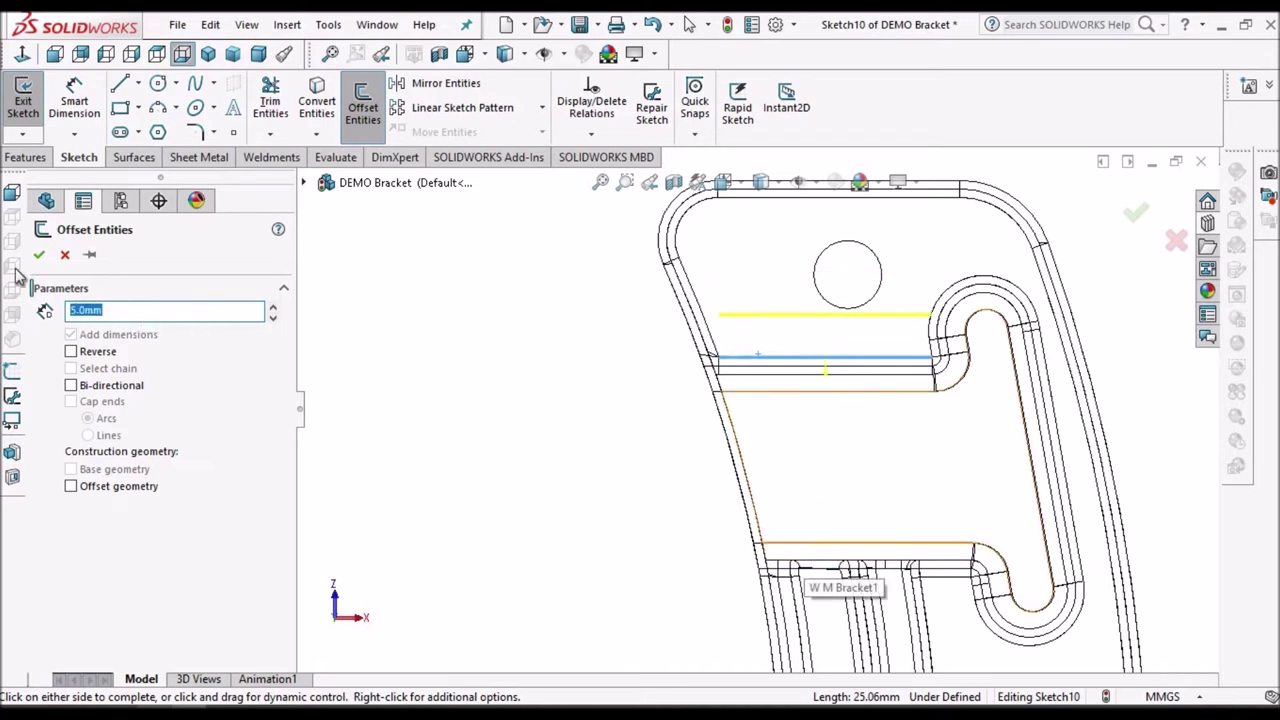
pyautogui.click(487, 395)
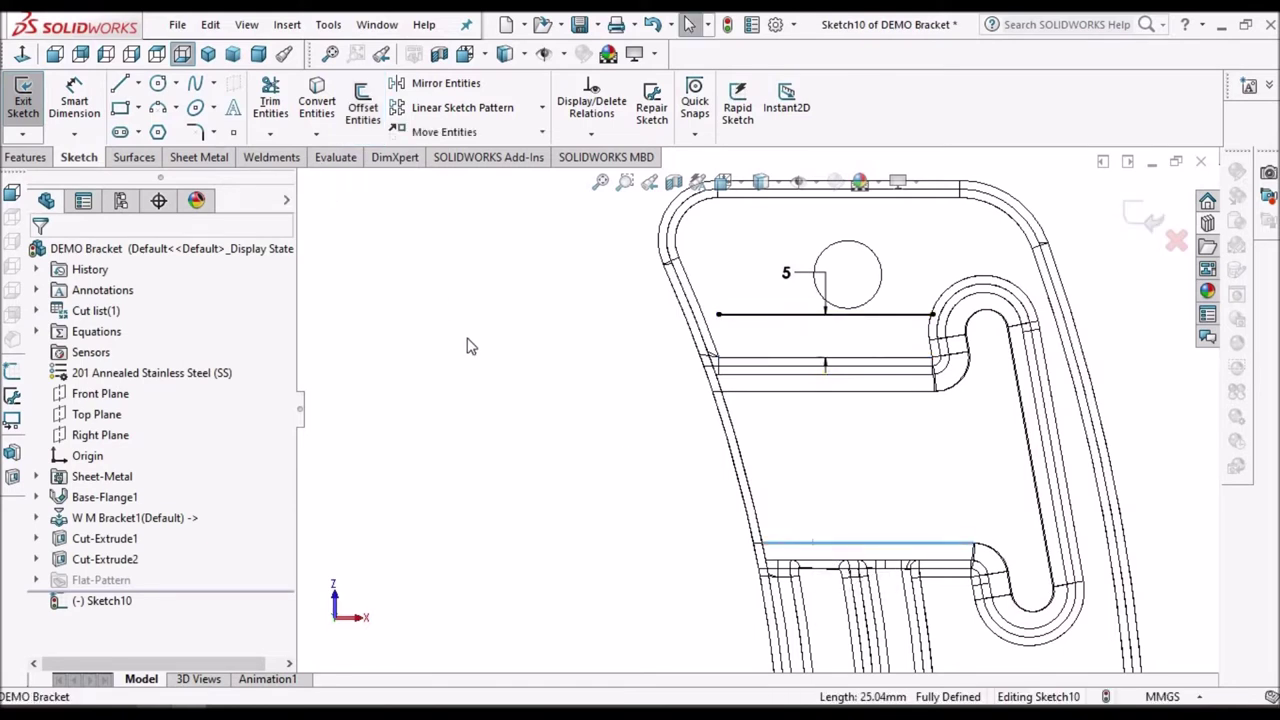
pyautogui.click(366, 106)
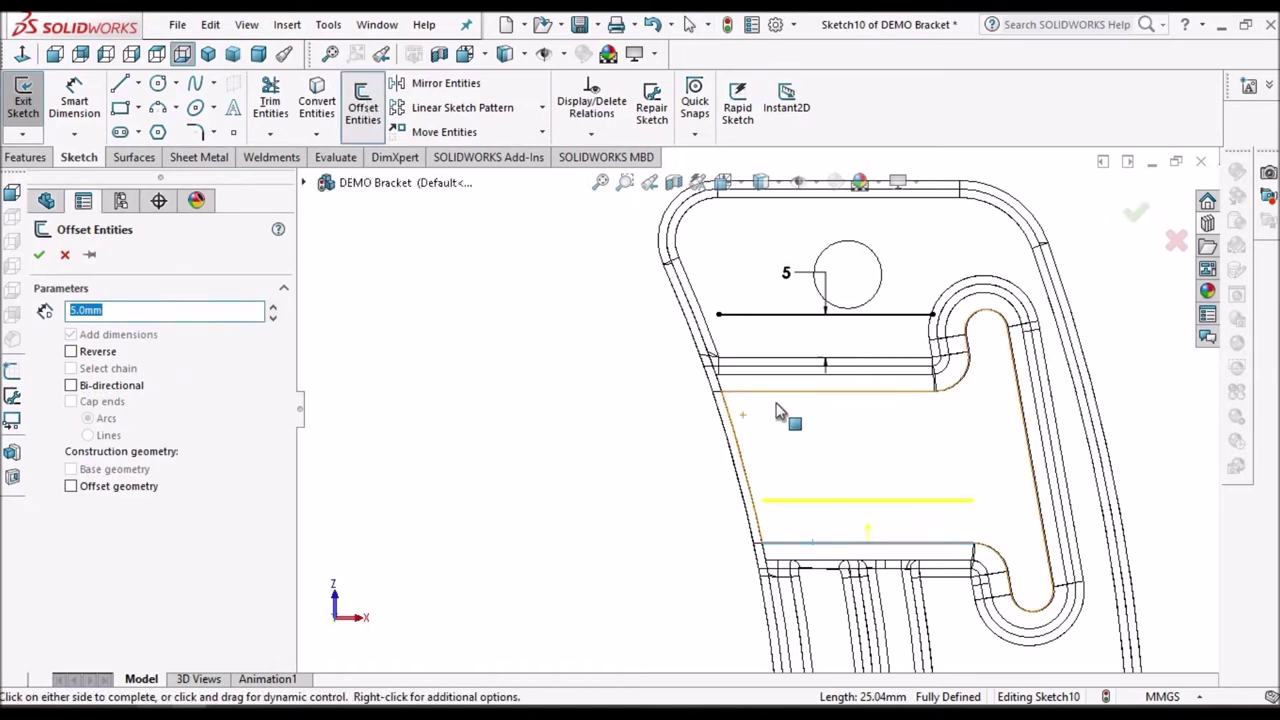
pyautogui.scroll(3, 785, 415)
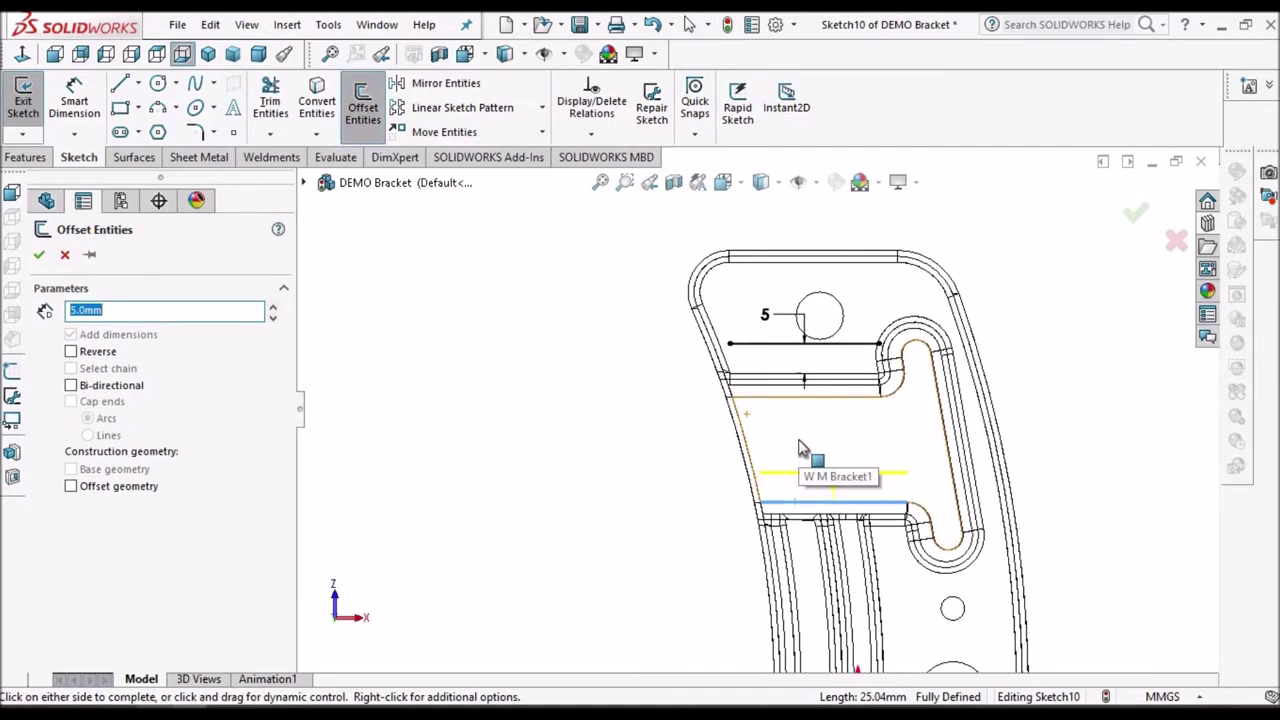
pyautogui.press('Escape')
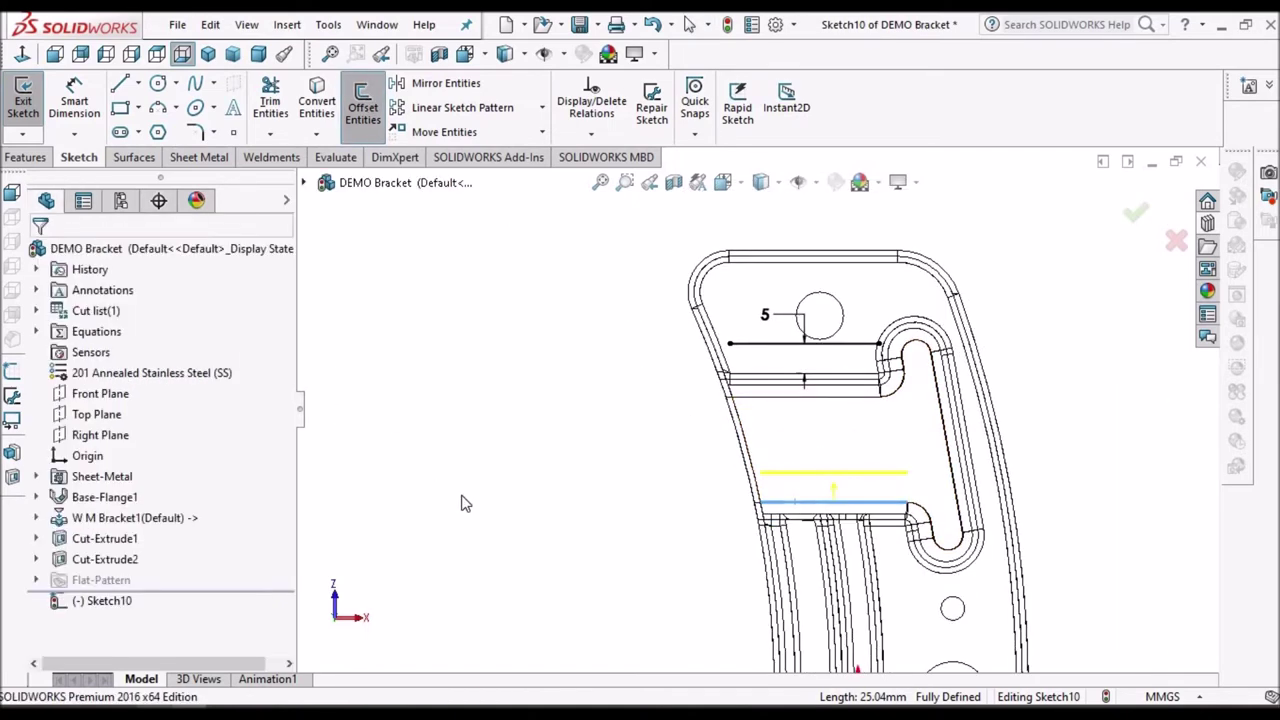
# - Offset the lower straight edge of the upper recess by 8 mm in the reversed direction, towards the bracket's centre
pyautogui.scroll(-3, 781, 490)
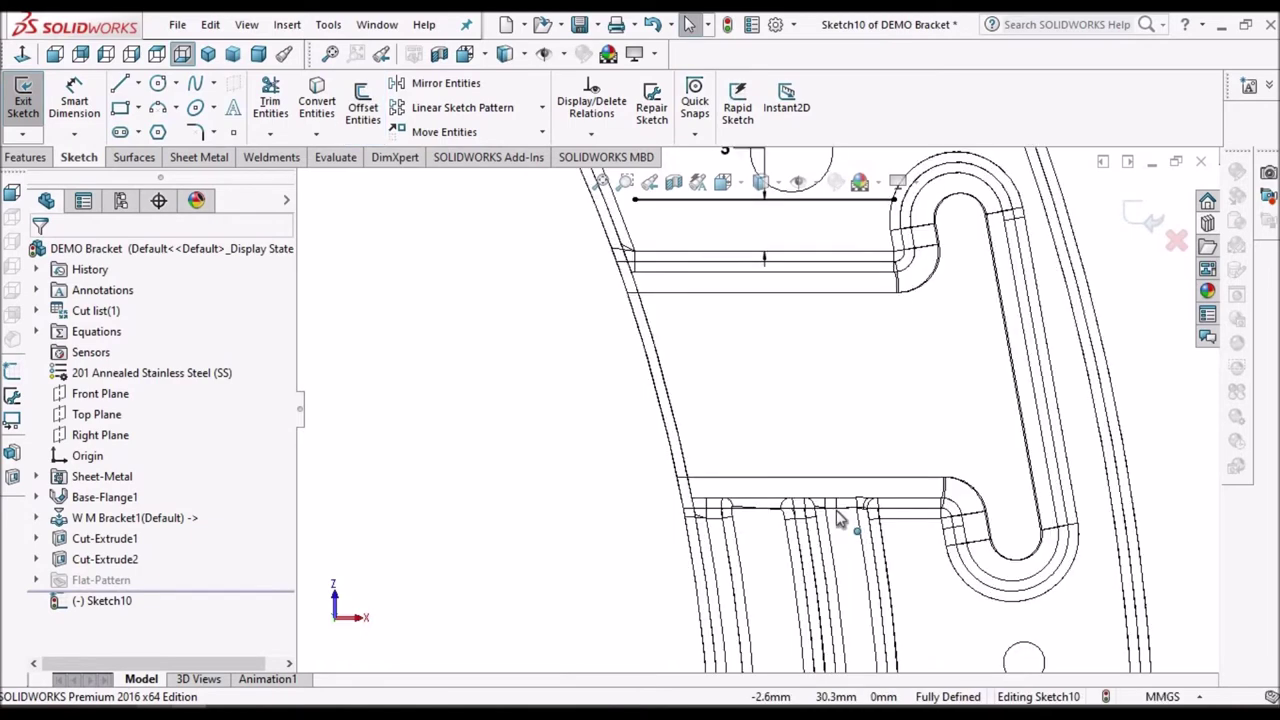
pyautogui.click(771, 468)
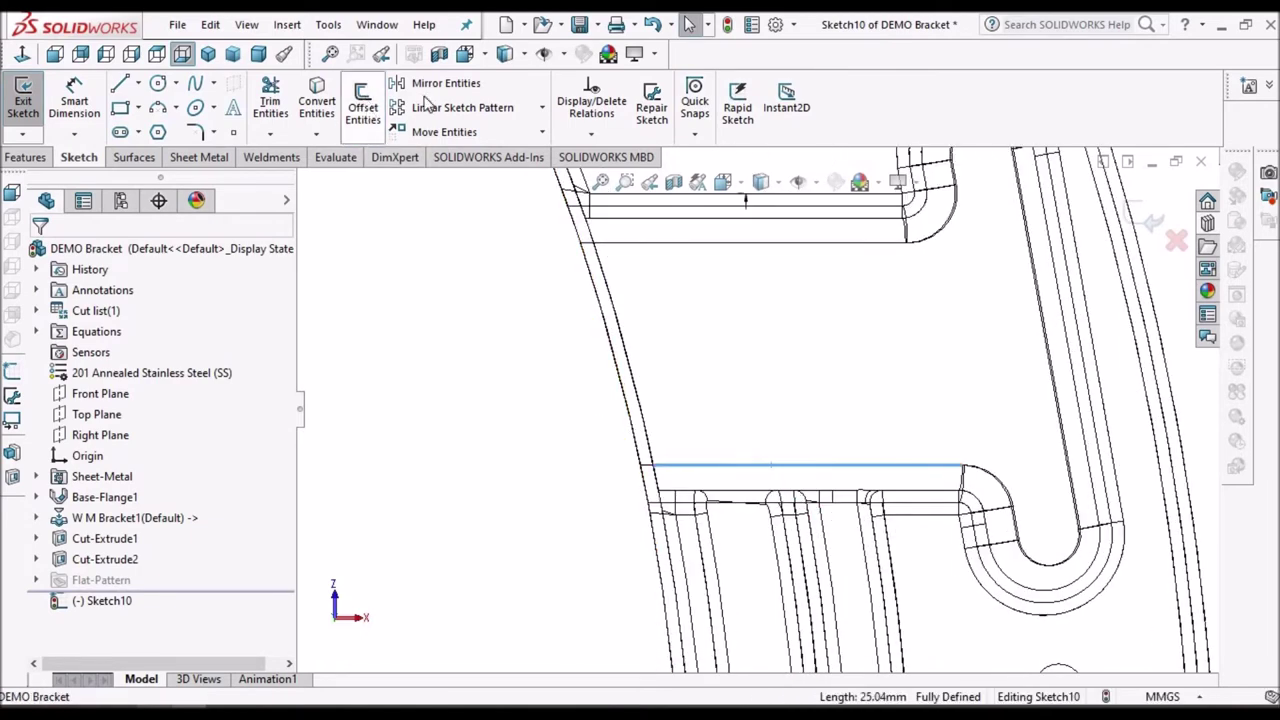
pyautogui.click(360, 108)
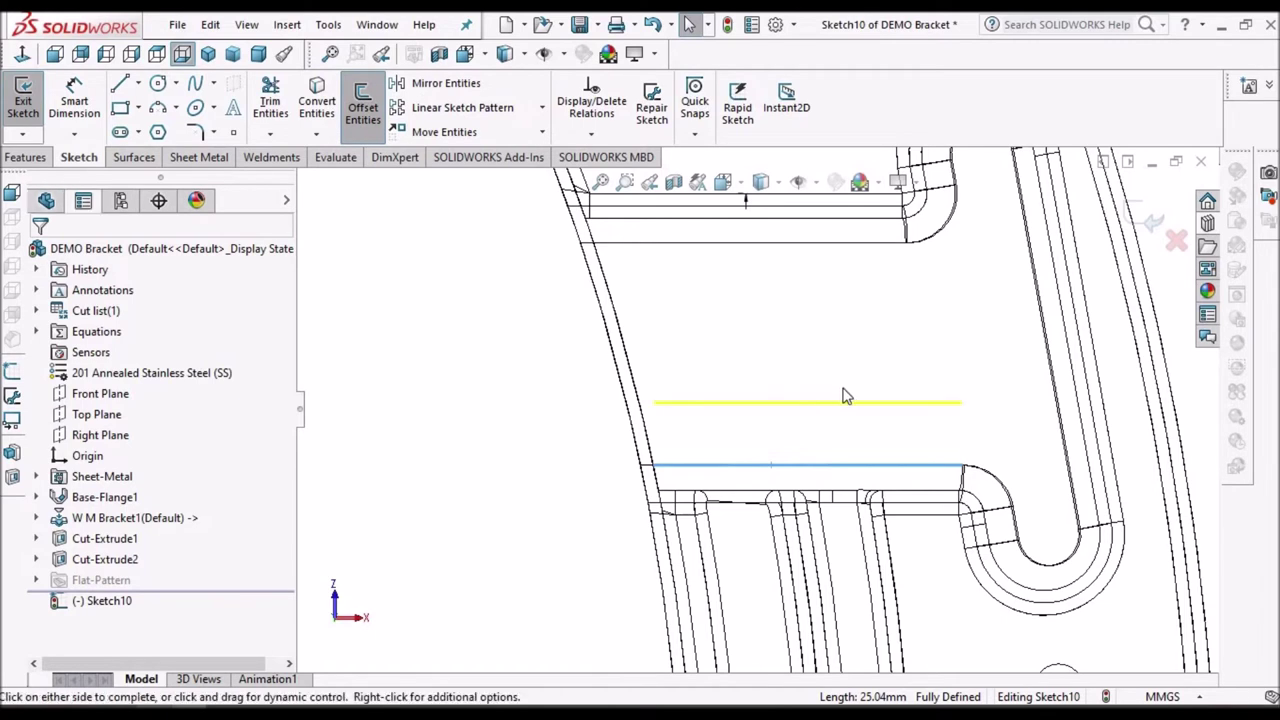
pyautogui.hotkey('alt', 'r')
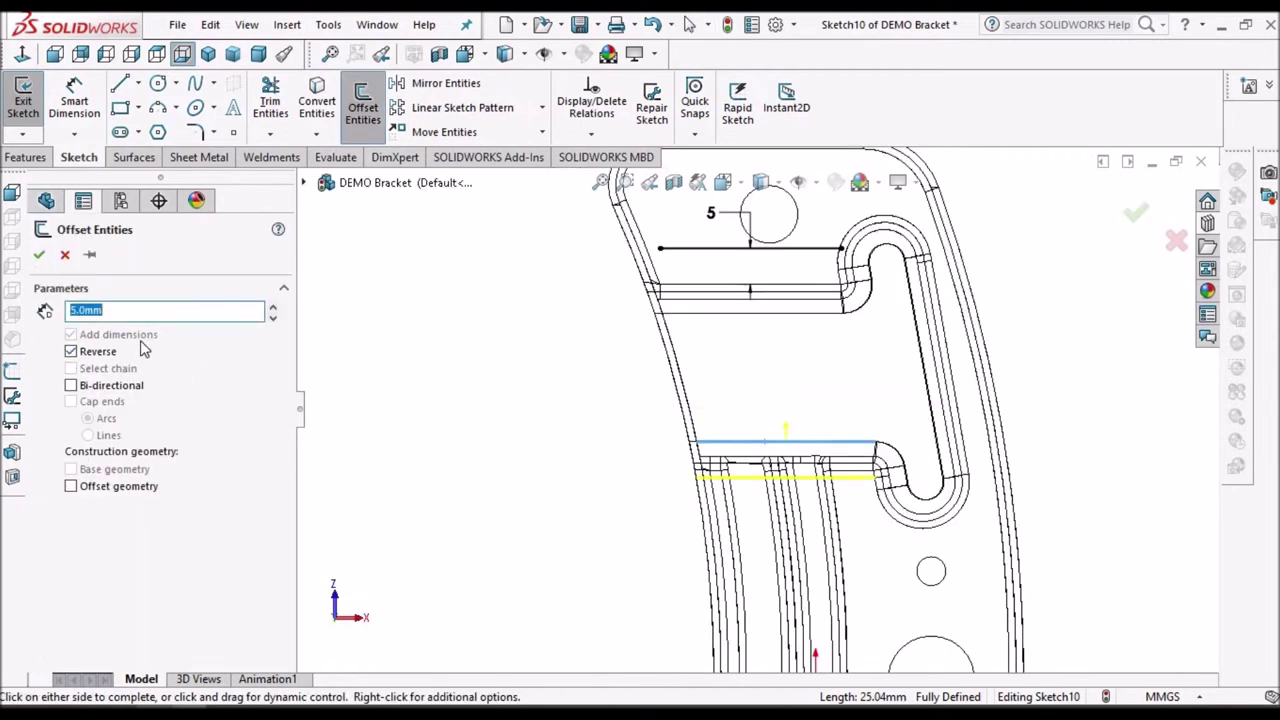
pyautogui.press('Return')
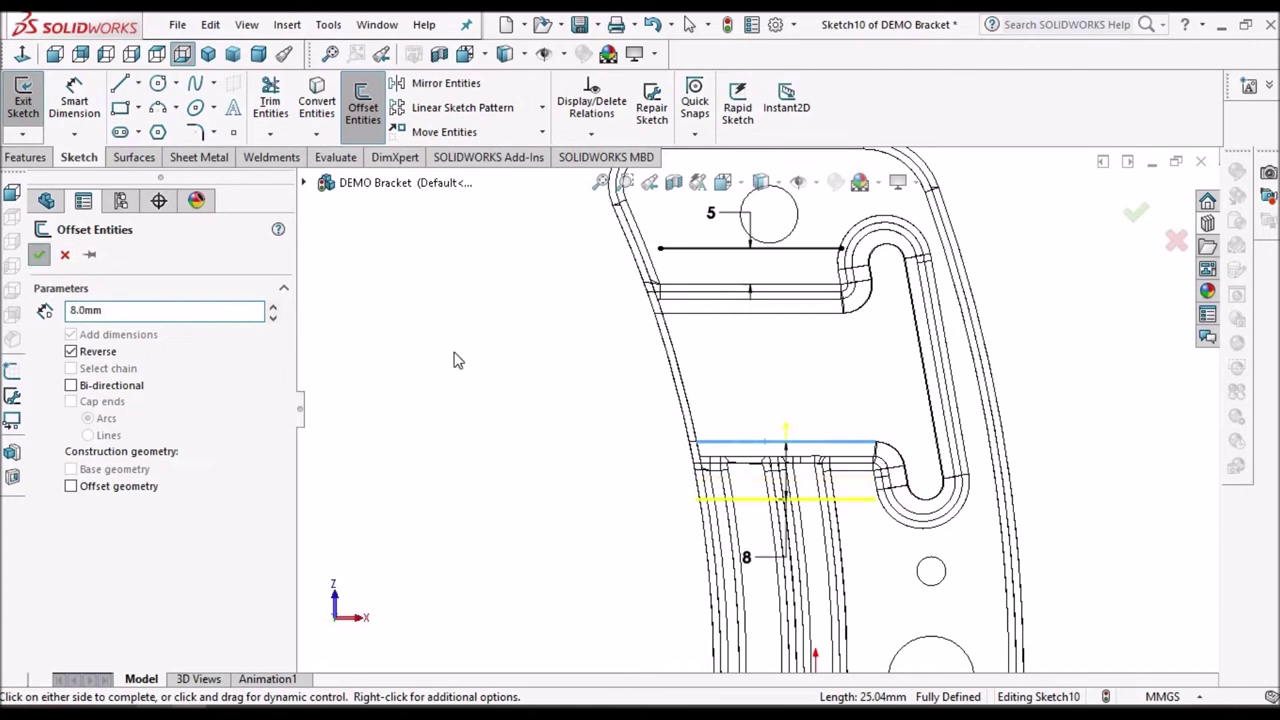
pyautogui.press('Return')
pyautogui.scroll(-3, 640, 232)
pyautogui.scroll(3, 620, 275)
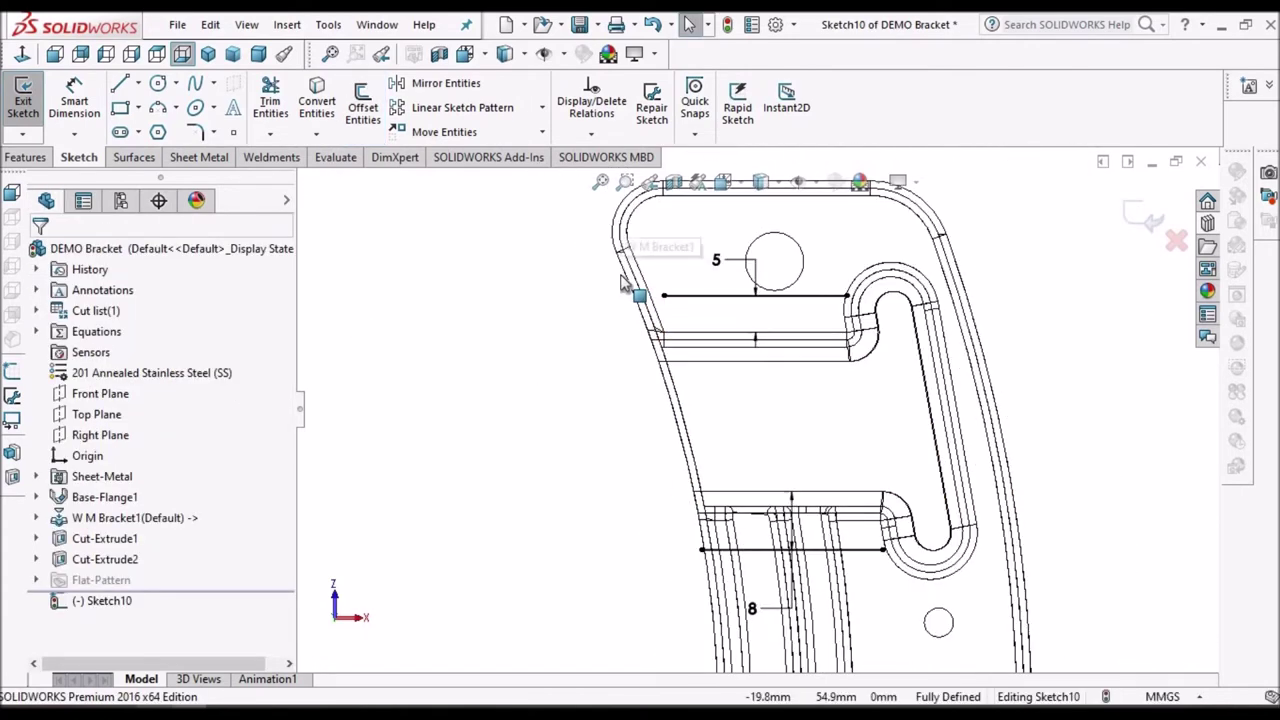
# - Convert the short inner curved edge beside the upper recess into a sketch arc and extend its lower end past the 8 mm offset line
pyautogui.scroll(-3, 620, 283)
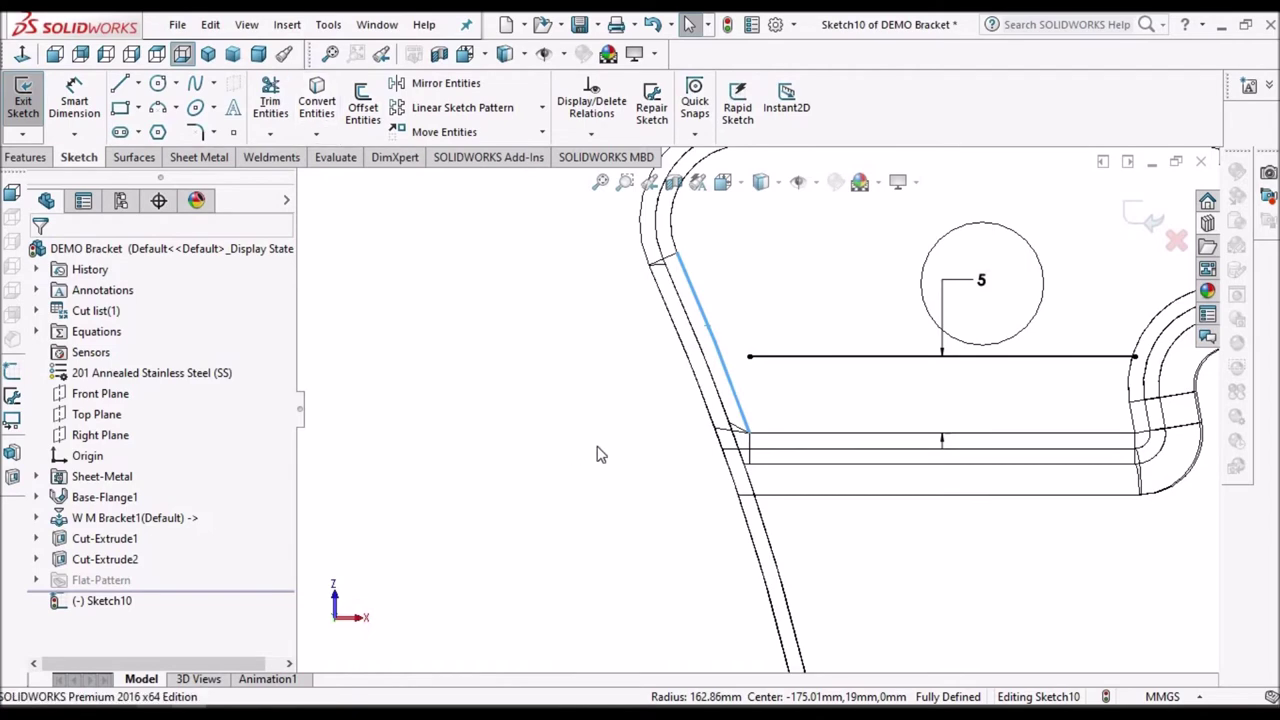
pyautogui.scroll(5, 729, 457)
pyautogui.scroll(-2, 729, 457)
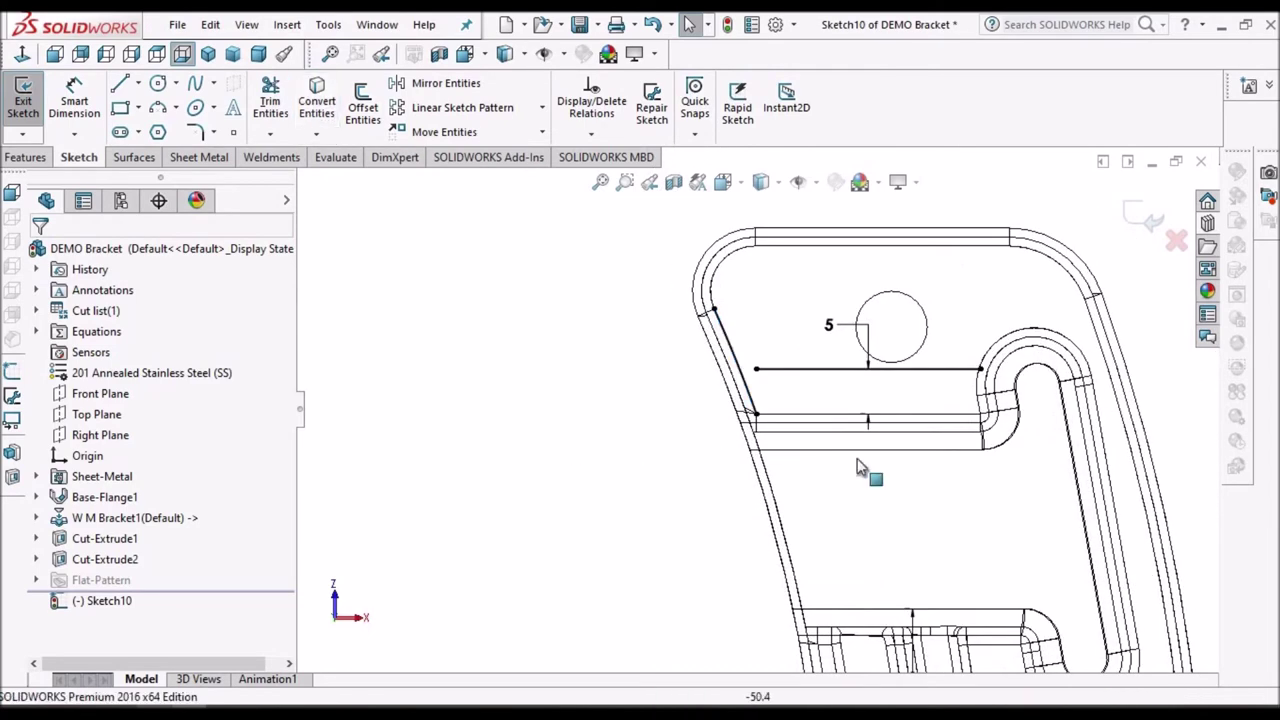
pyautogui.scroll(3, 771, 425)
pyautogui.scroll(-3, 731, 406)
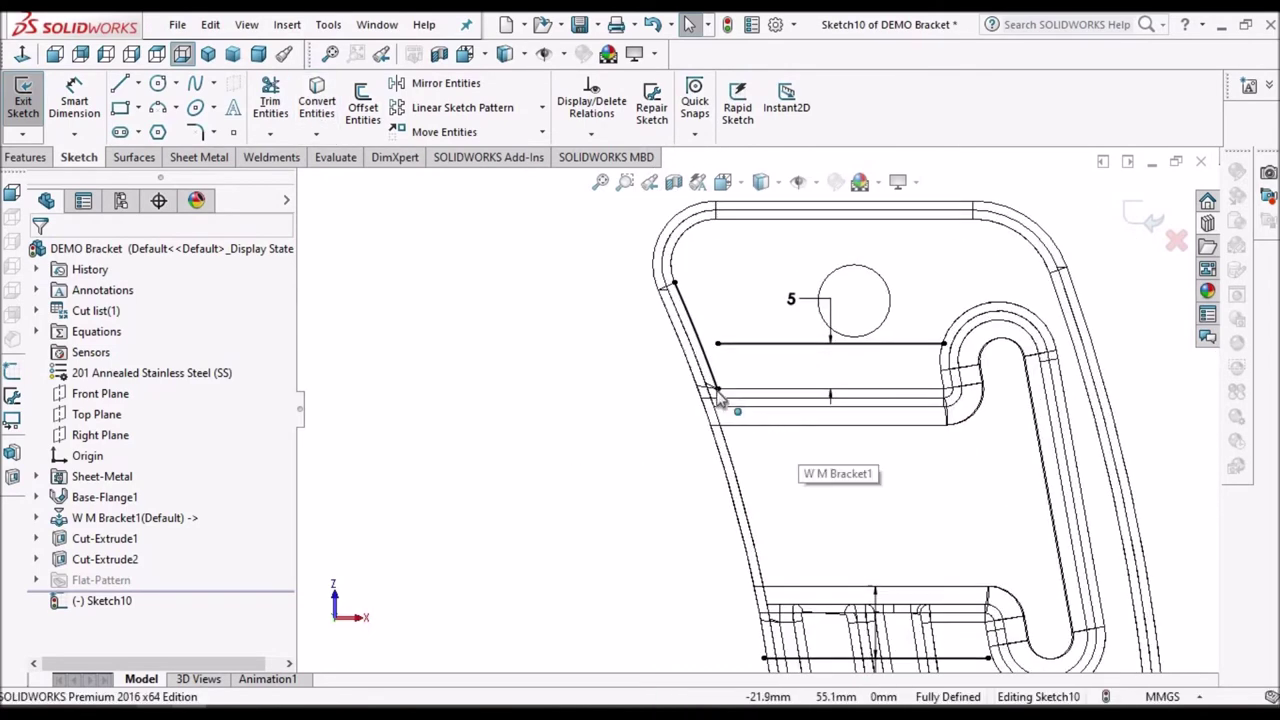
pyautogui.moveTo(789, 689); pyautogui.dragTo(792, 687)
pyautogui.click(634, 428)
# - Convert the bracket's outermost concave rim edge into a sketch arc
pyautogui.scroll(-3, 679, 386)
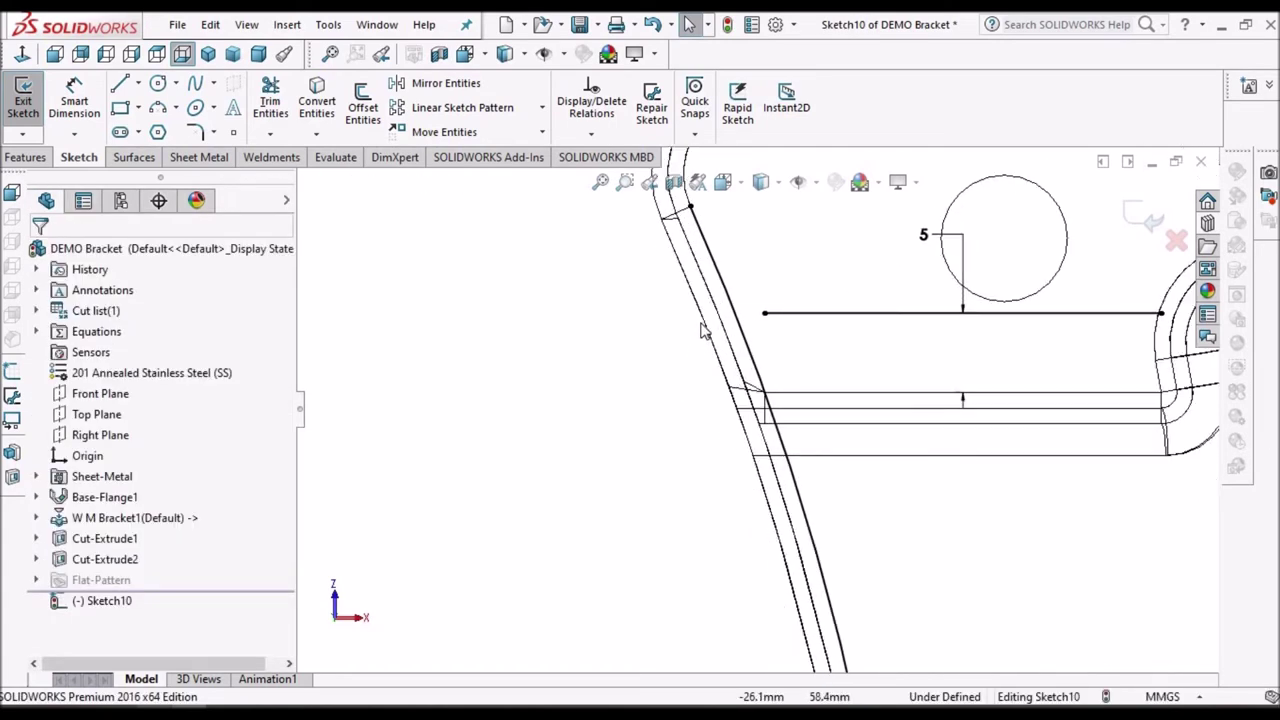
pyautogui.click(703, 326)
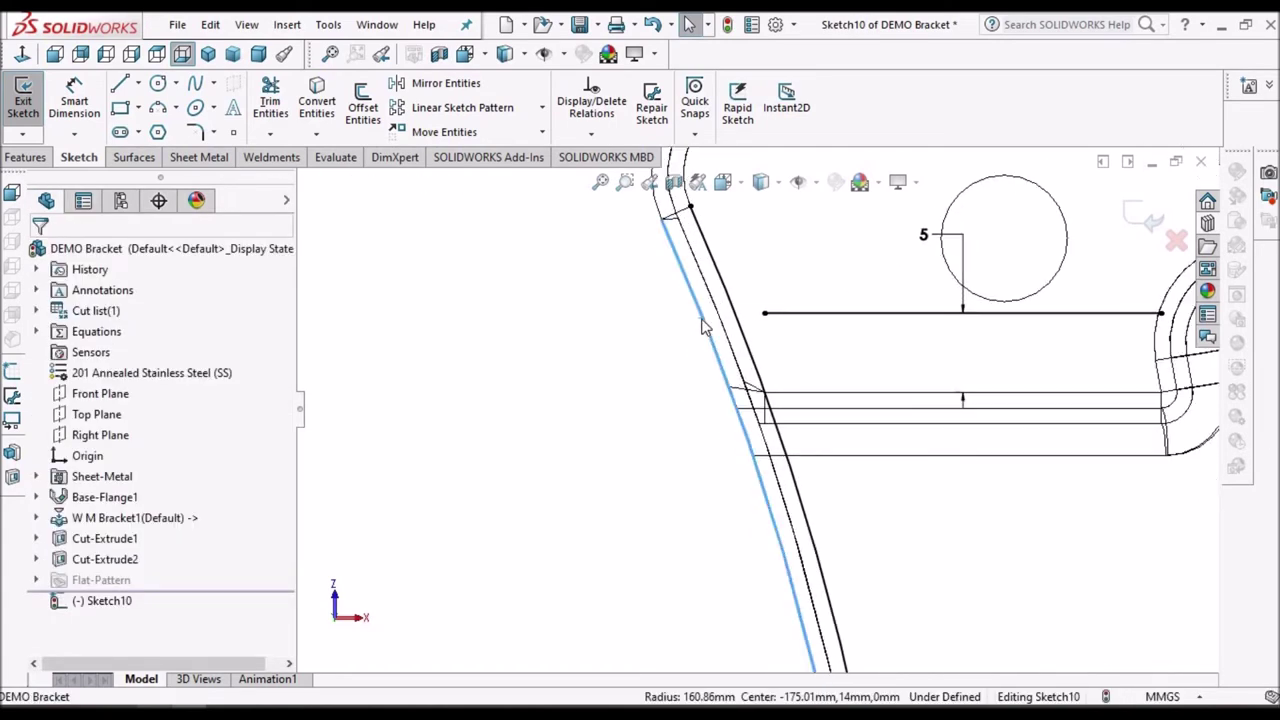
pyautogui.click(433, 297)
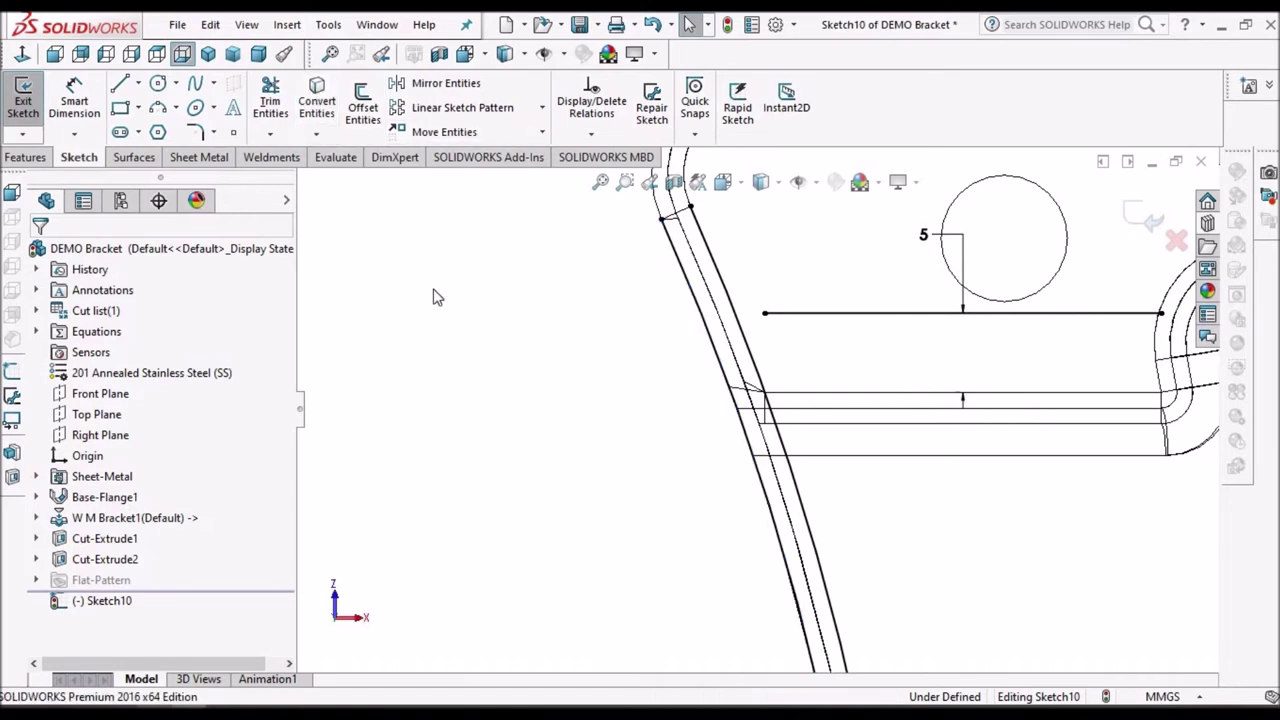
# - Trim the outer converted arc to corners with the 5 mm and 8 mm offset lines using the Corner trim option
pyautogui.click(271, 108)
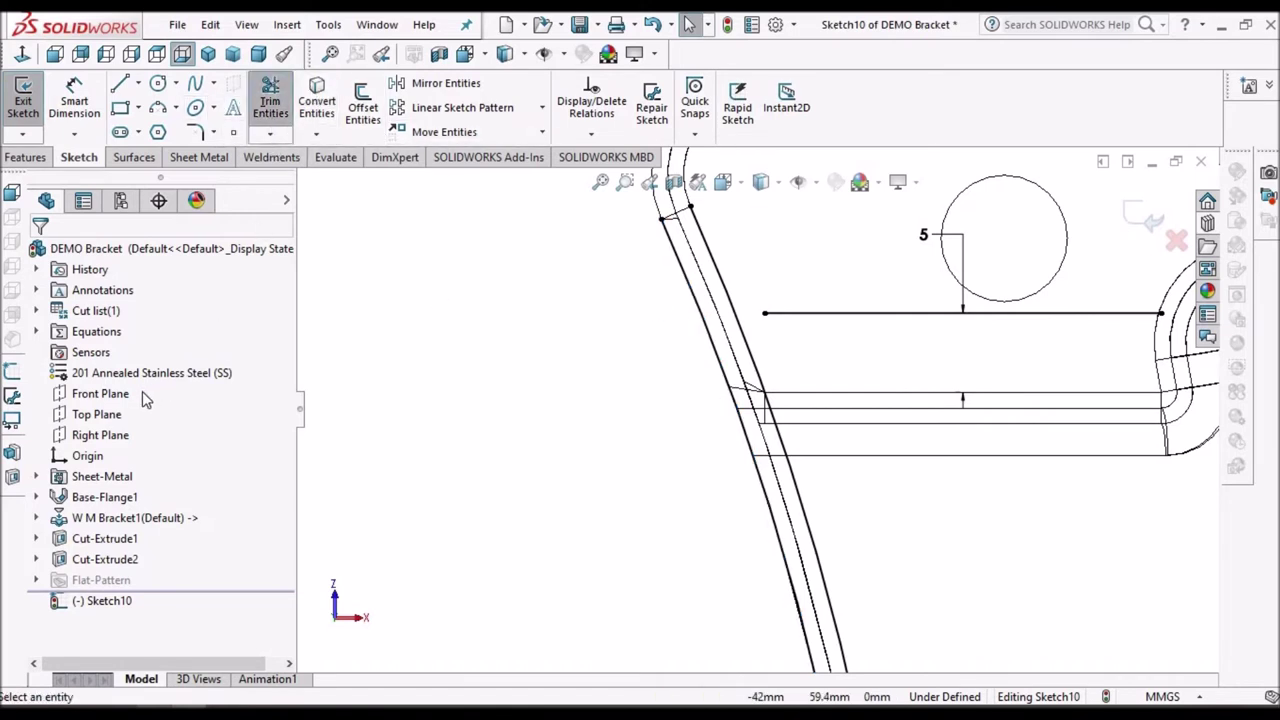
pyautogui.click(57, 432)
pyautogui.click(730, 370)
pyautogui.click(849, 321)
pyautogui.scroll(5, 829, 417)
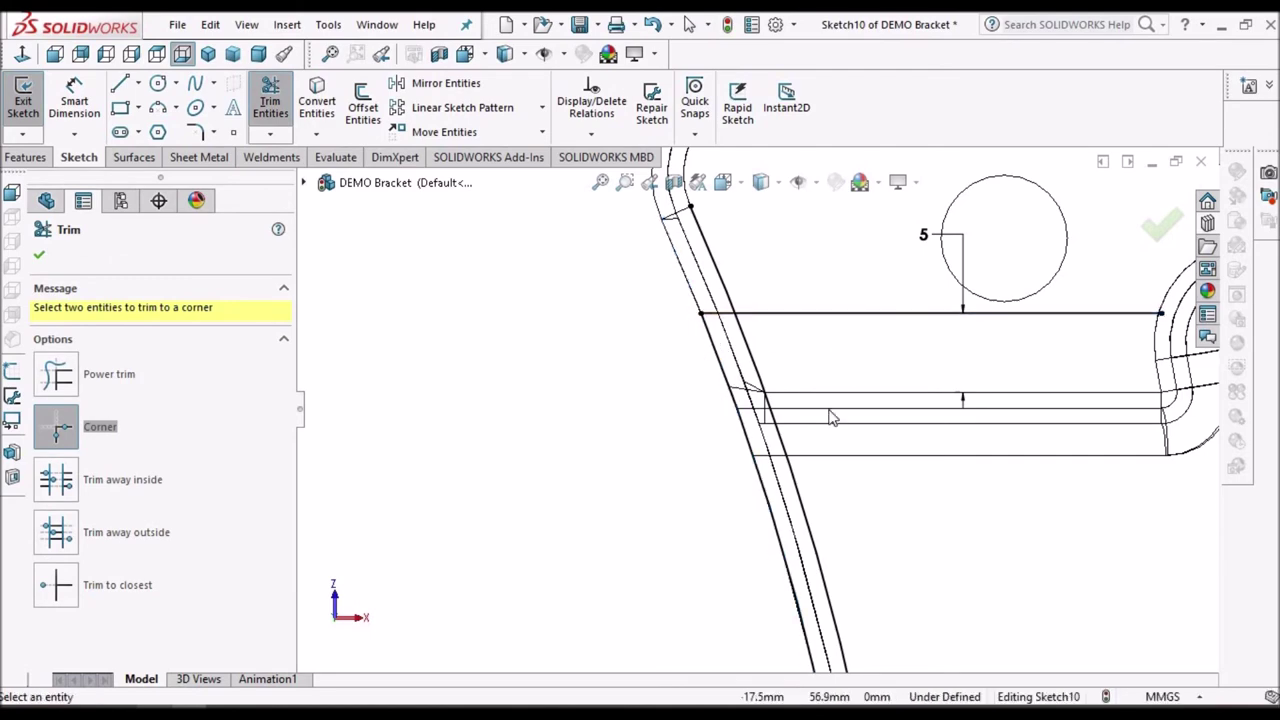
pyautogui.scroll(-3, 701, 373)
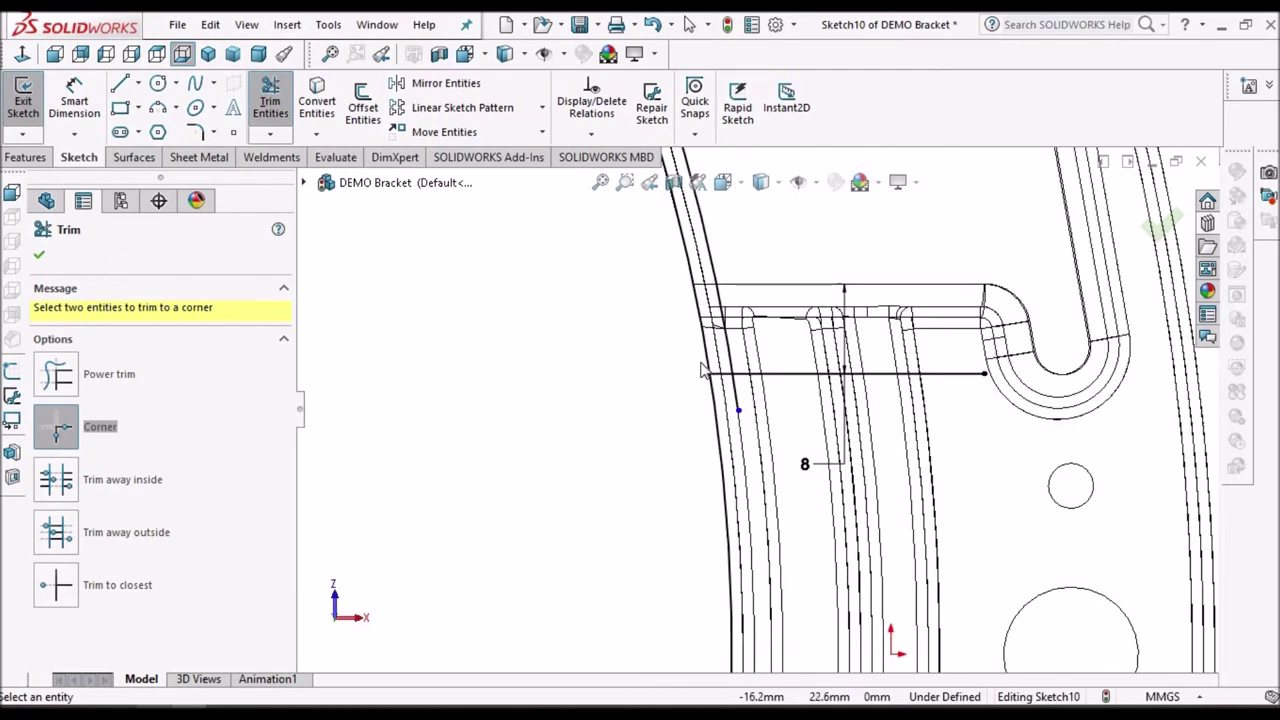
pyautogui.click(718, 388)
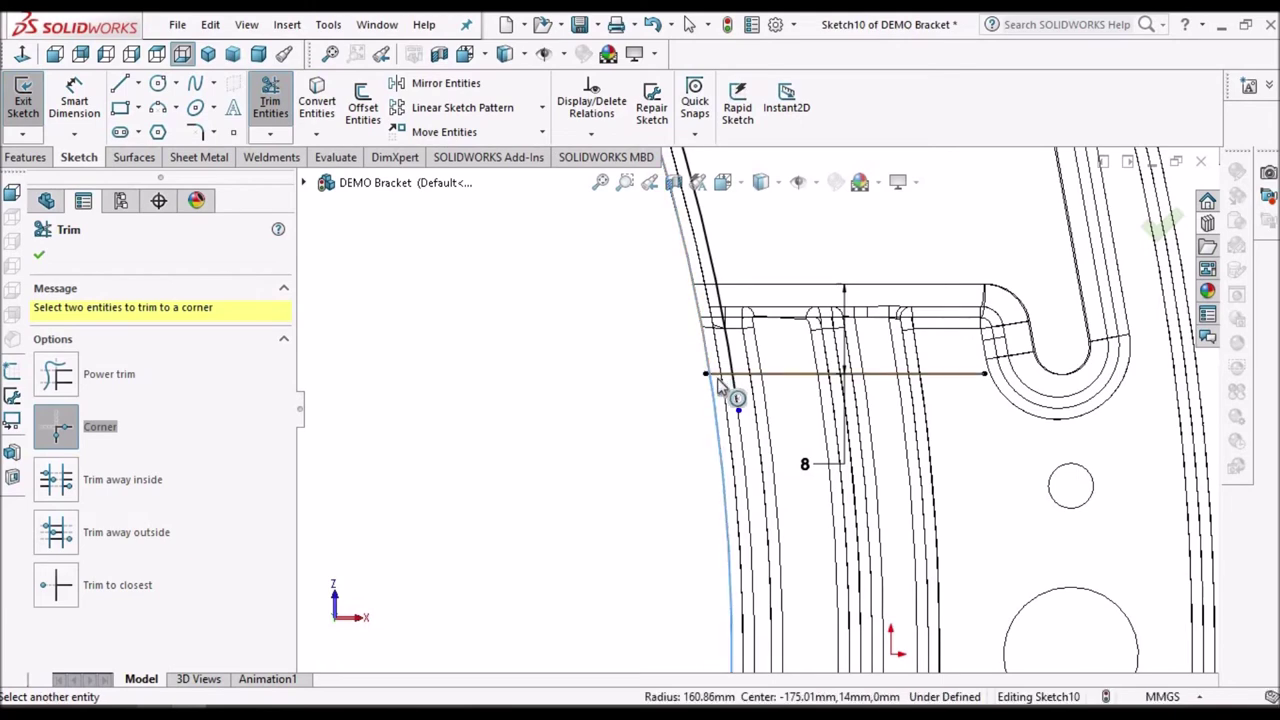
pyautogui.click(732, 373)
pyautogui.scroll(5, 730, 300)
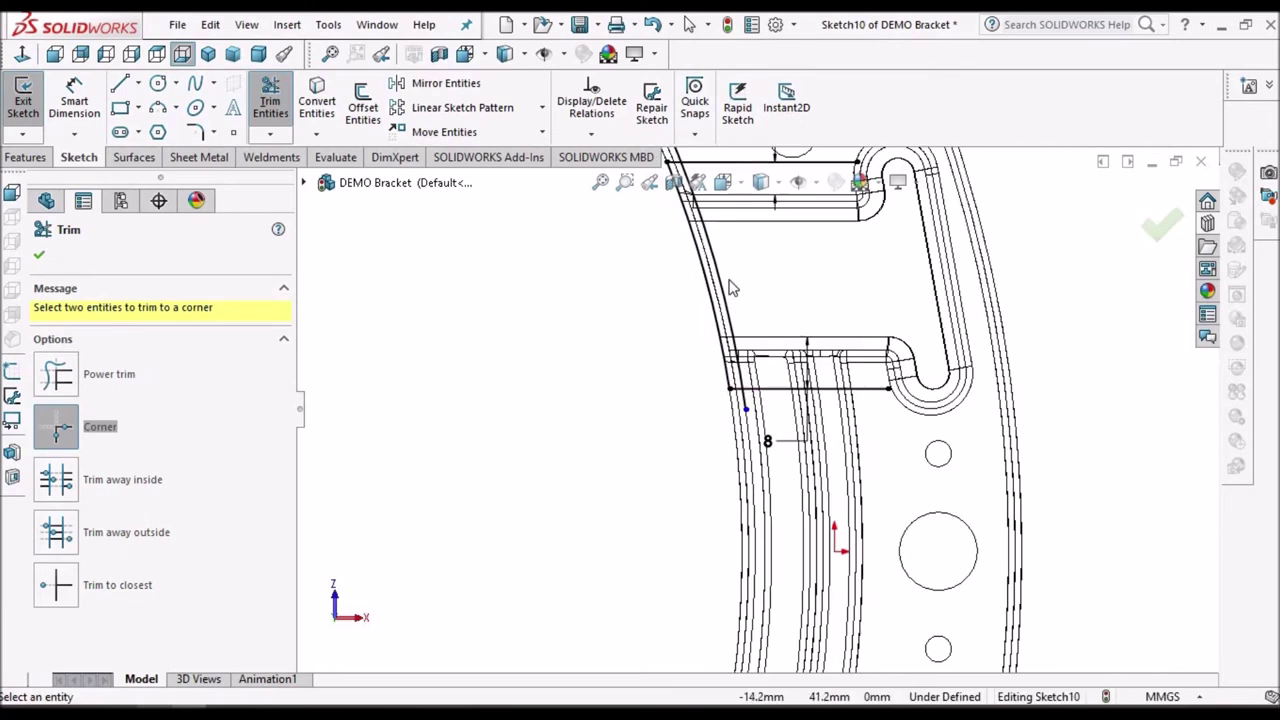
# - Corner-trim the inner arc with both offset lines to close the narrow strip profile, and finish trimming
pyautogui.scroll(-5, 729, 303)
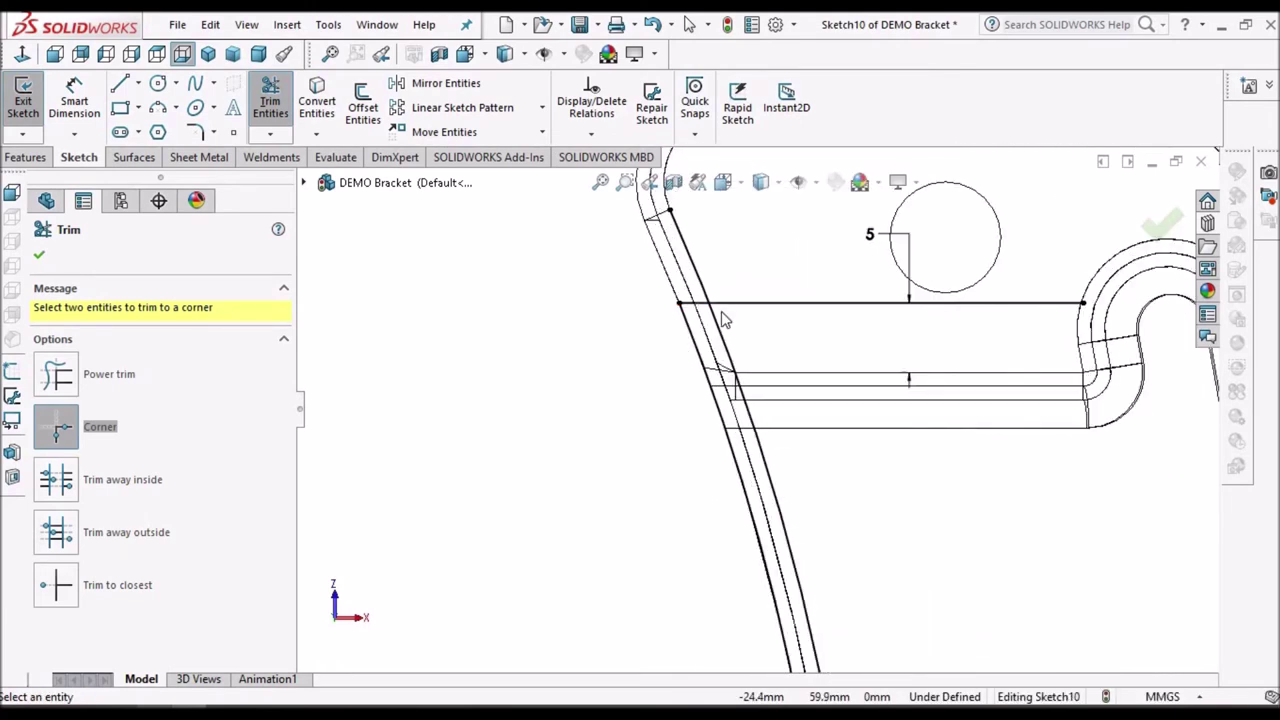
pyautogui.click(721, 308)
pyautogui.click(748, 366)
pyautogui.scroll(5, 748, 366)
pyautogui.scroll(-8, 805, 420)
pyautogui.click(781, 351)
pyautogui.click(787, 326)
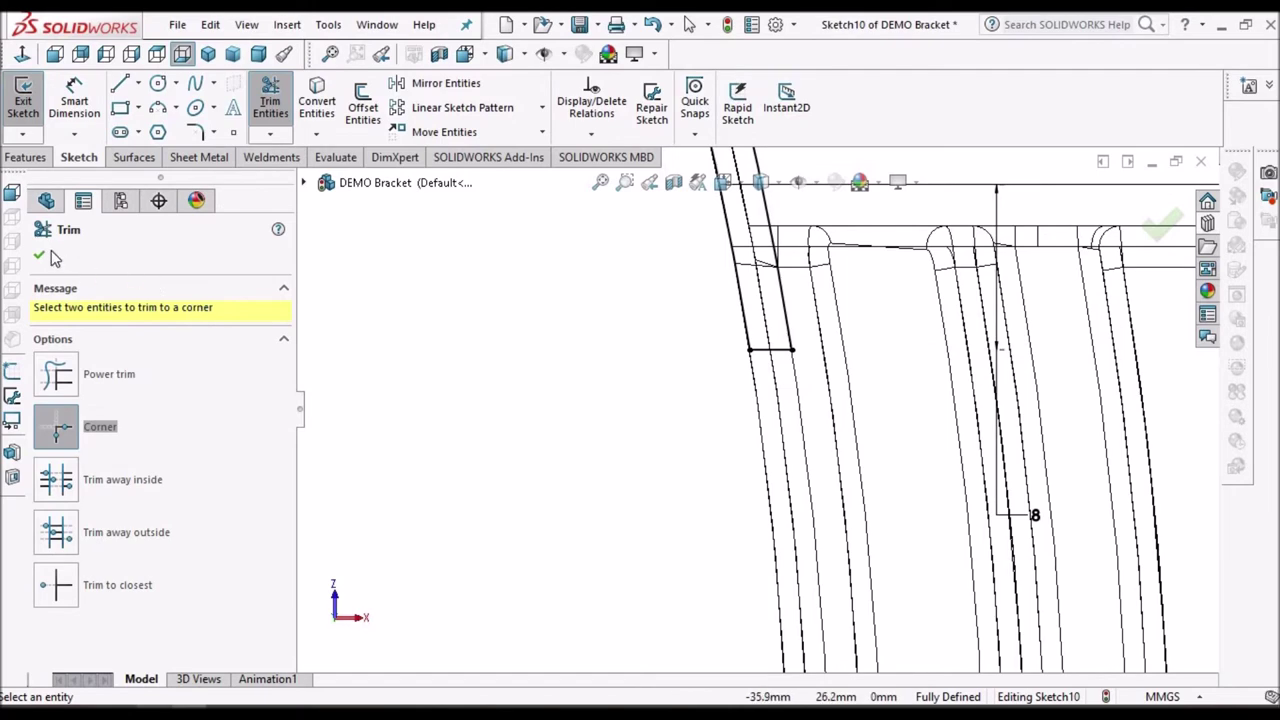
pyautogui.press('Return')
pyautogui.scroll(5, 623, 440)
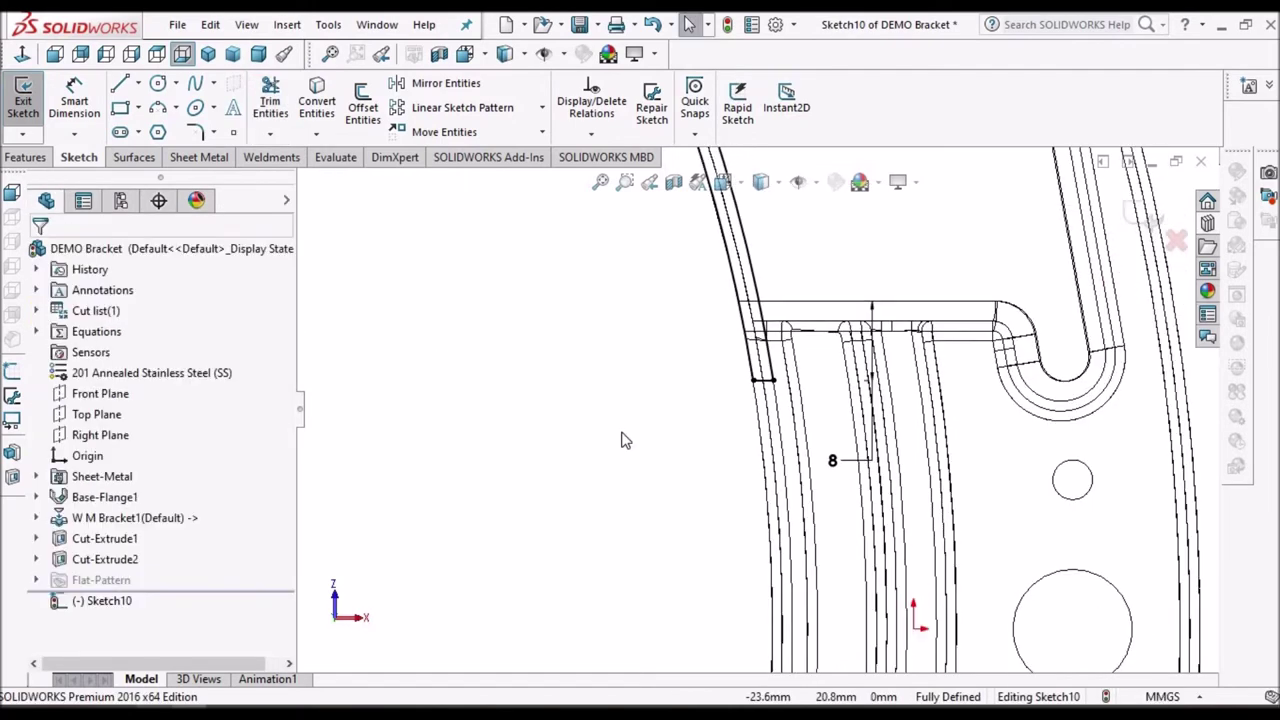
# - Draw a horizontal centerline about 73.5 mm long from the origin through the large central hole, and end the line chain
pyautogui.scroll(2, 623, 440)
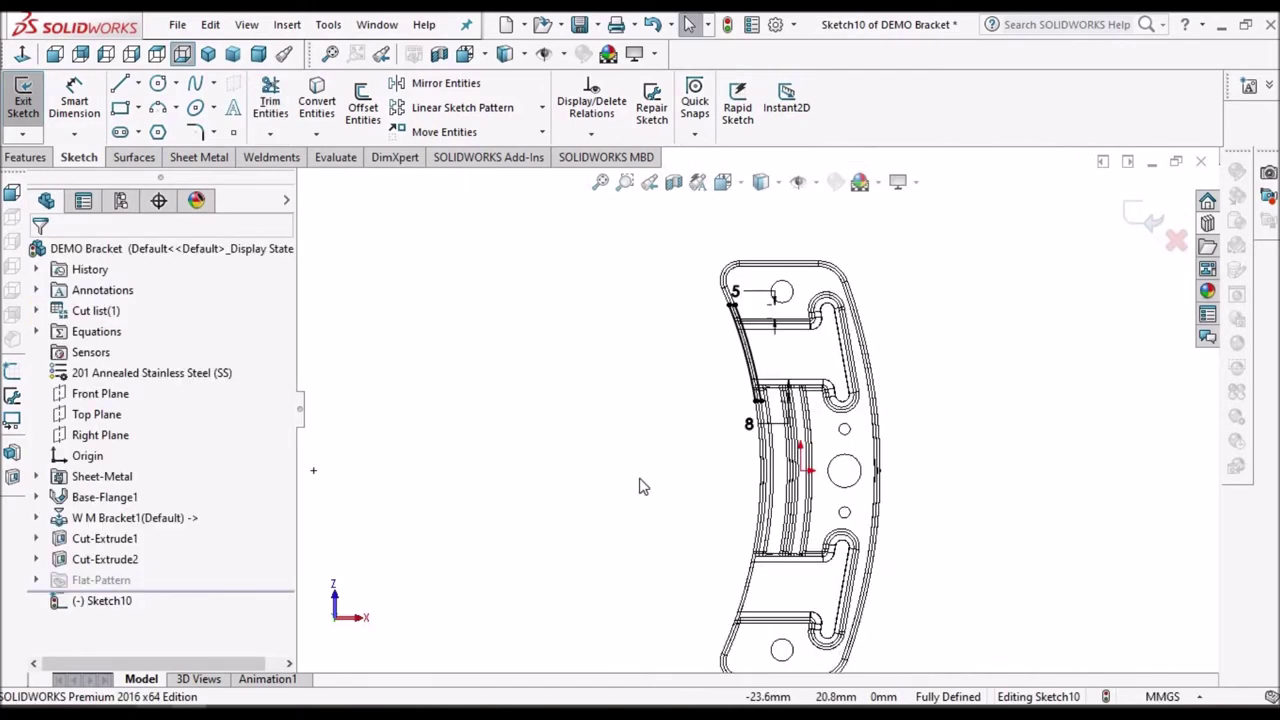
pyautogui.click(140, 85)
pyautogui.press('l')
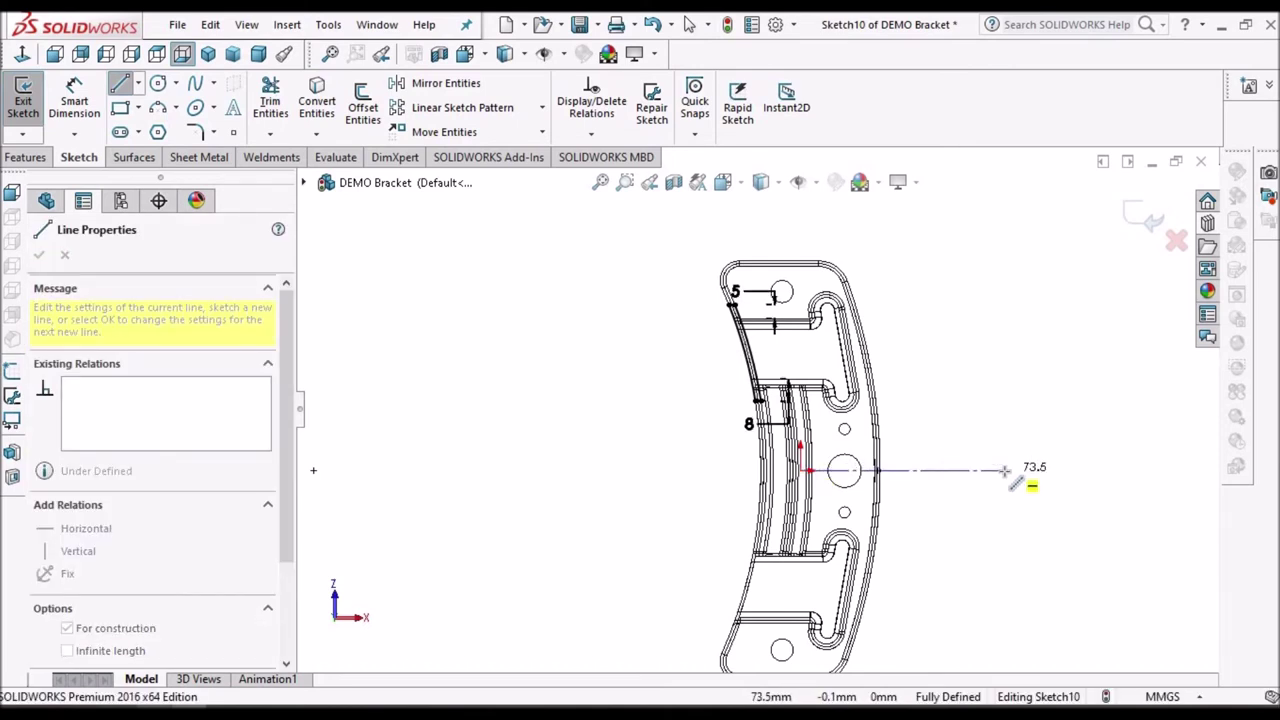
pyautogui.click(1004, 470)
pyautogui.rightClick(450, 303)
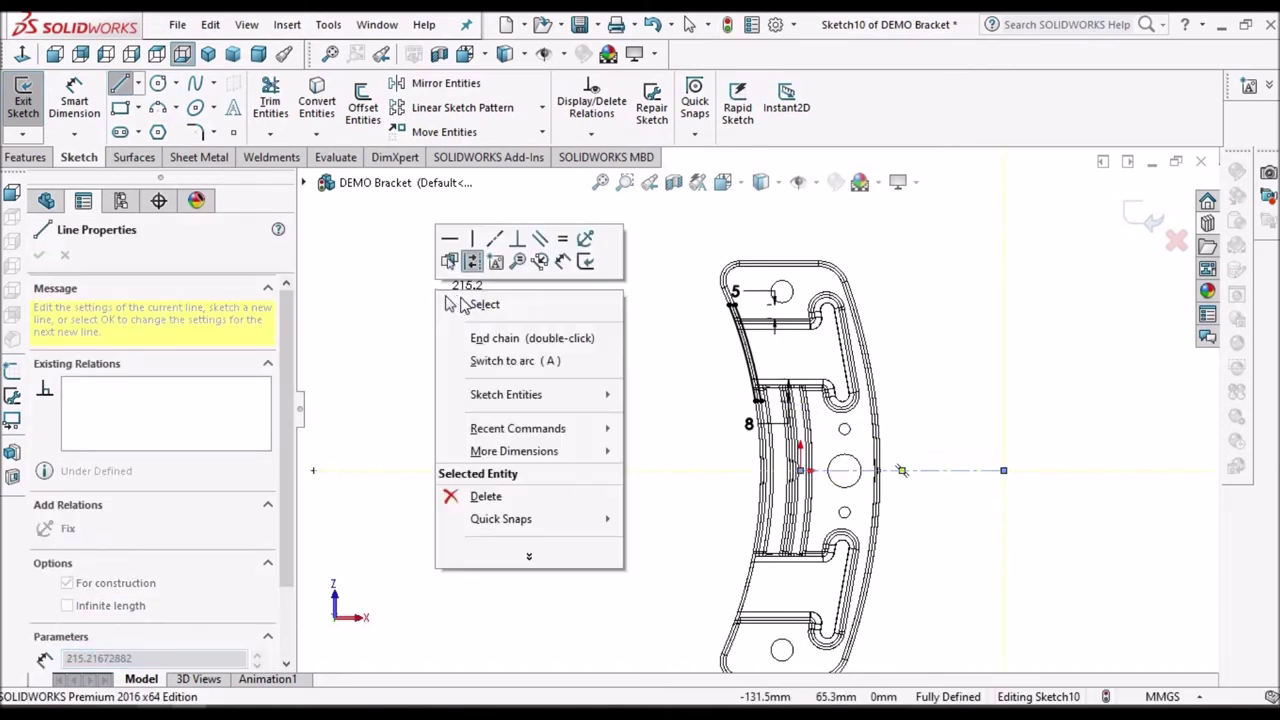
pyautogui.click(463, 301)
# - Mirror the closed narrow strip profile about the horizontal centerline onto the bracket's lower half, keeping the original
pyautogui.moveTo(634, 283); pyautogui.dragTo(813, 427)
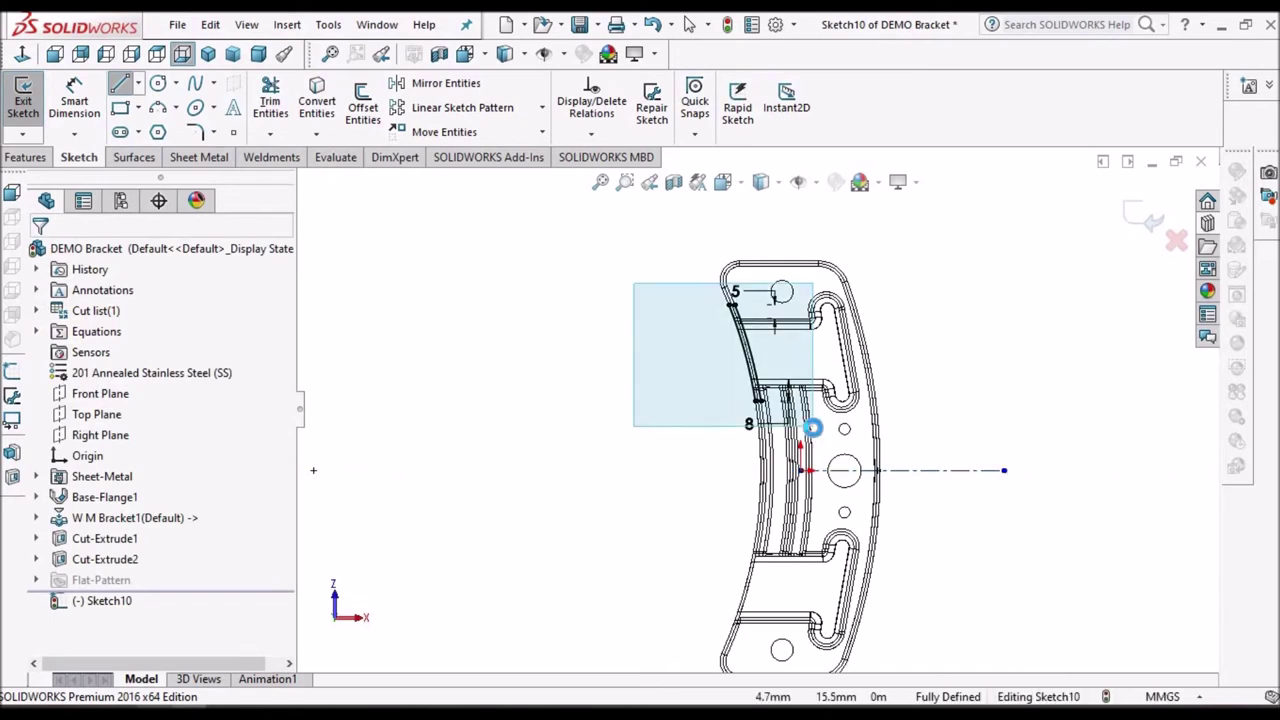
pyautogui.click(440, 83)
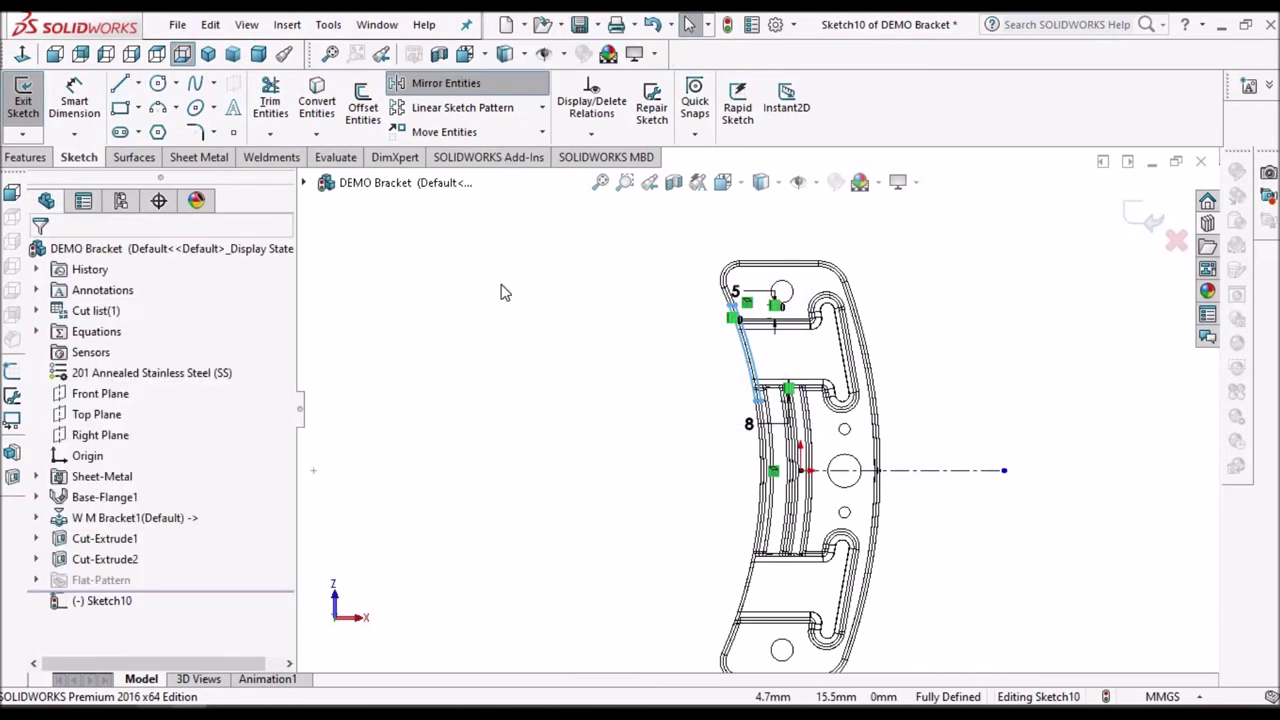
pyautogui.click(1000, 470)
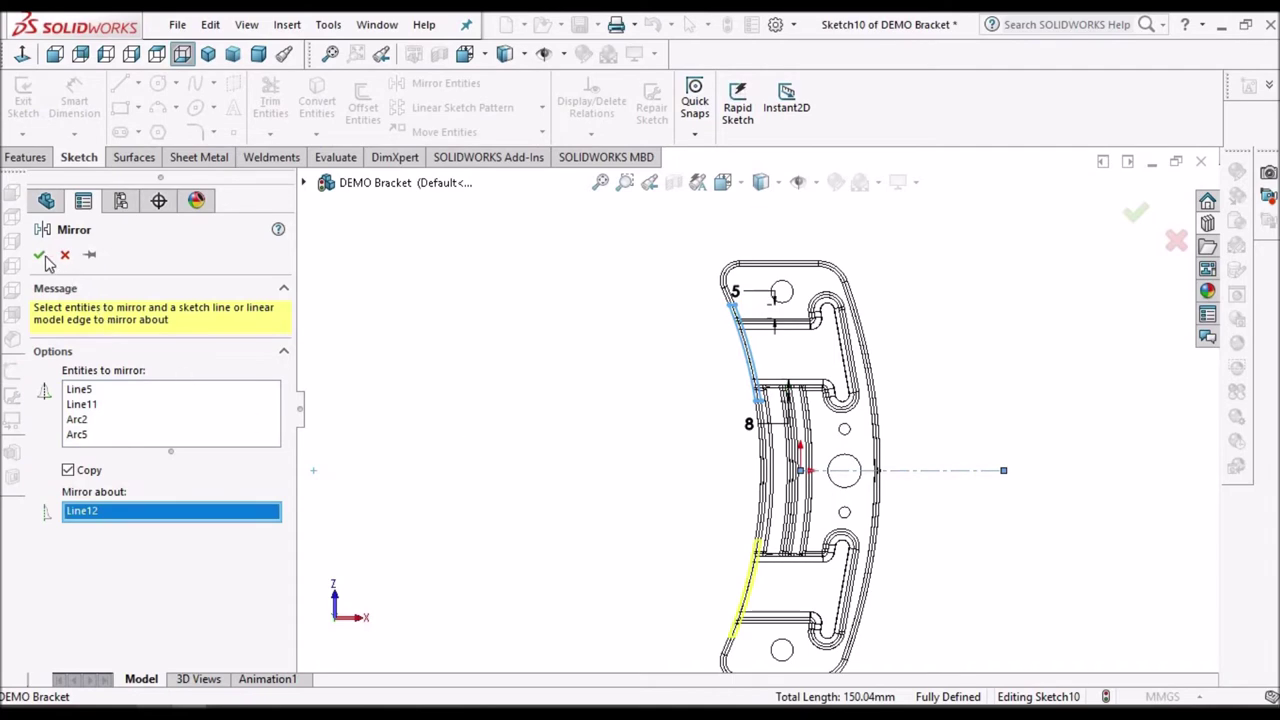
pyautogui.press('Return')
pyautogui.scroll(-3, 805, 515)
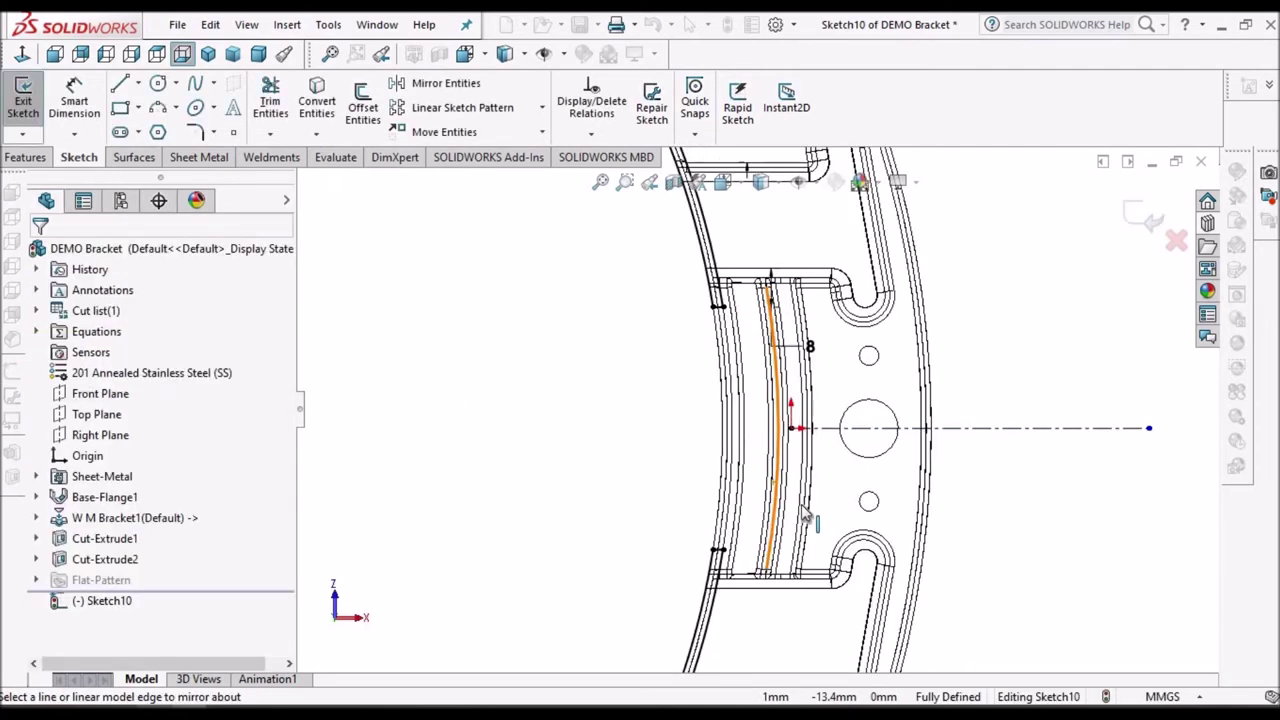
# - Cut both strip profiles through the sheet metal with an Extruded Cut set to Through All, displaying the part shaded with edges
pyautogui.scroll(3, 805, 515)
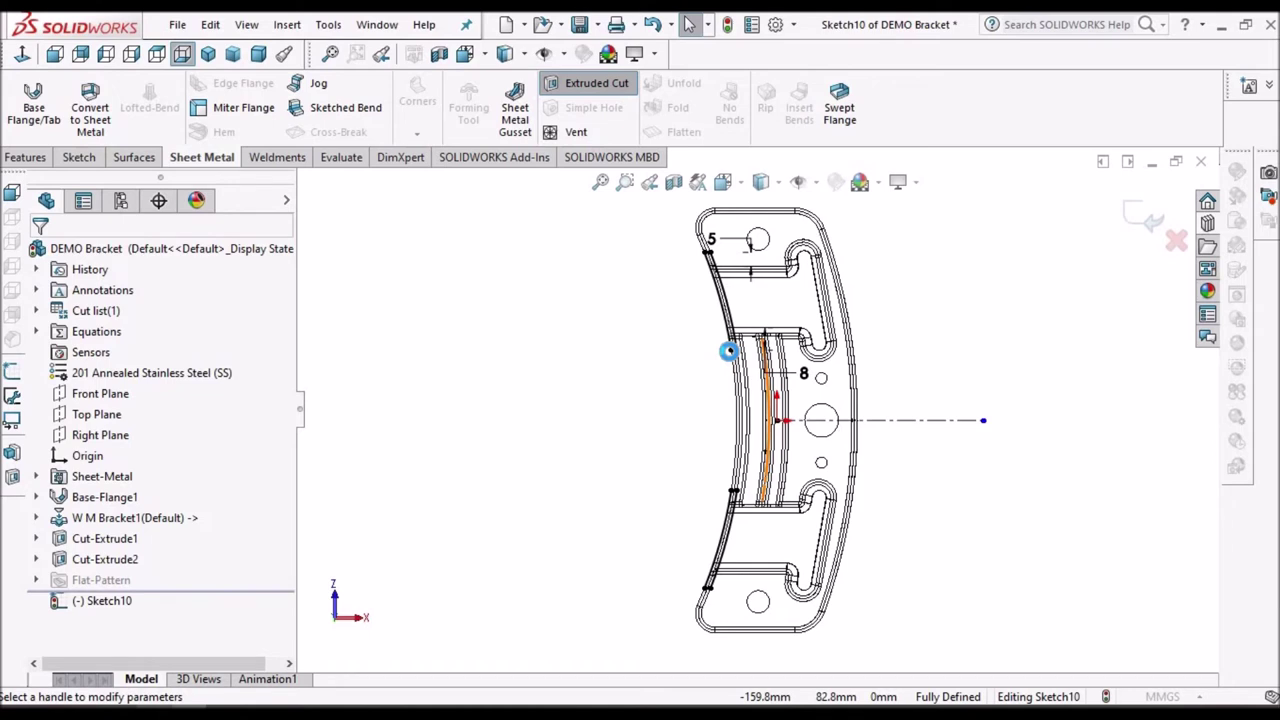
pyautogui.click(763, 183)
pyautogui.click(767, 208)
pyautogui.moveTo(684, 384); pyautogui.dragTo(765, 333, button='middle')
pyautogui.scroll(-4, 764, 330)
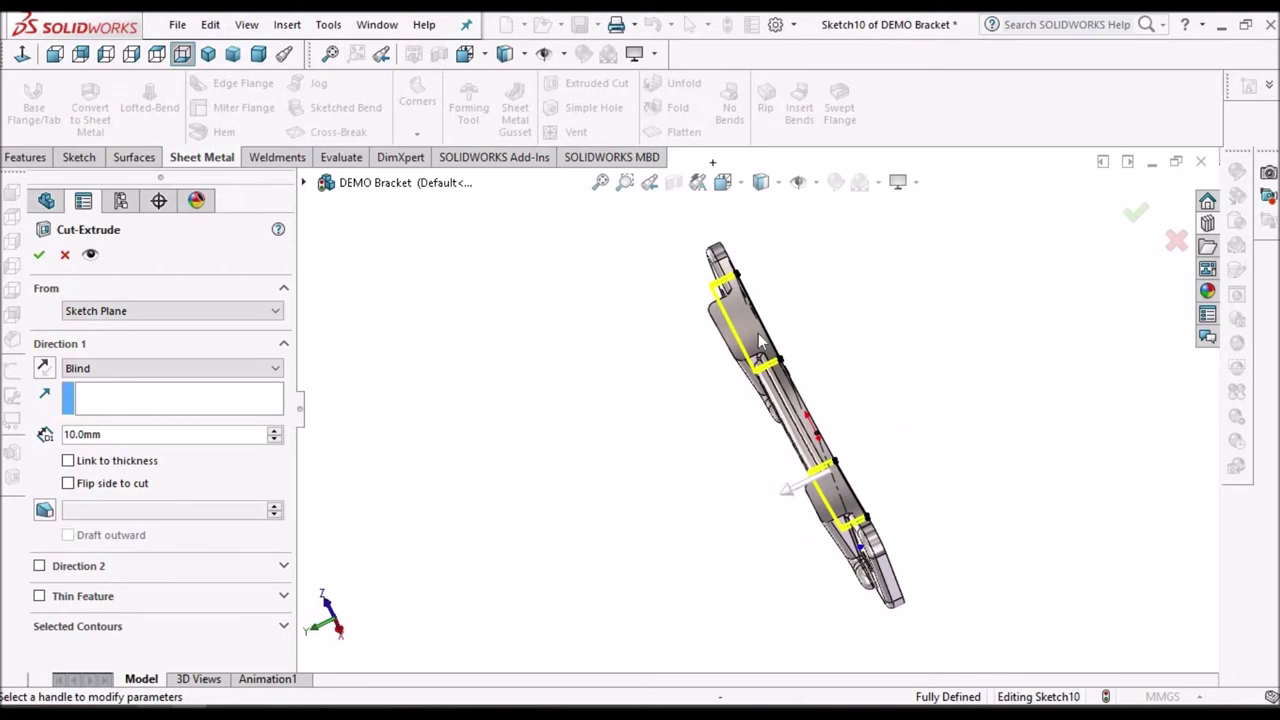
pyautogui.click(278, 369)
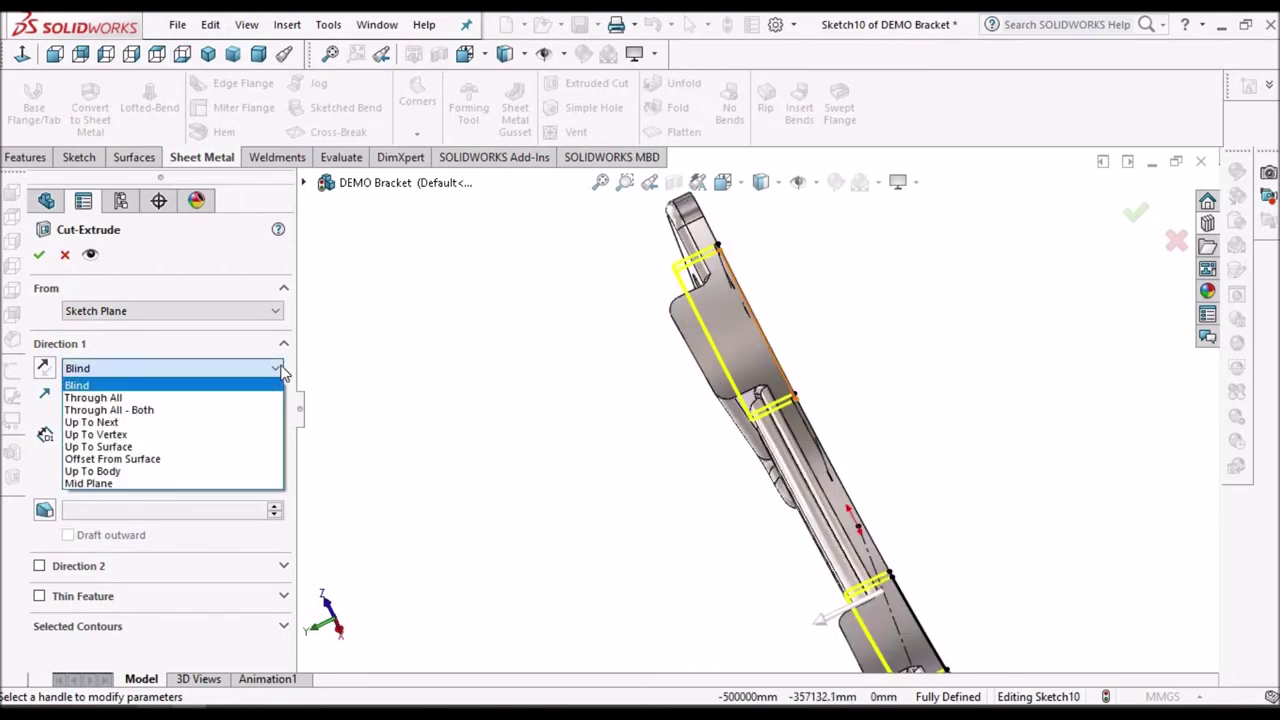
pyautogui.click(240, 399)
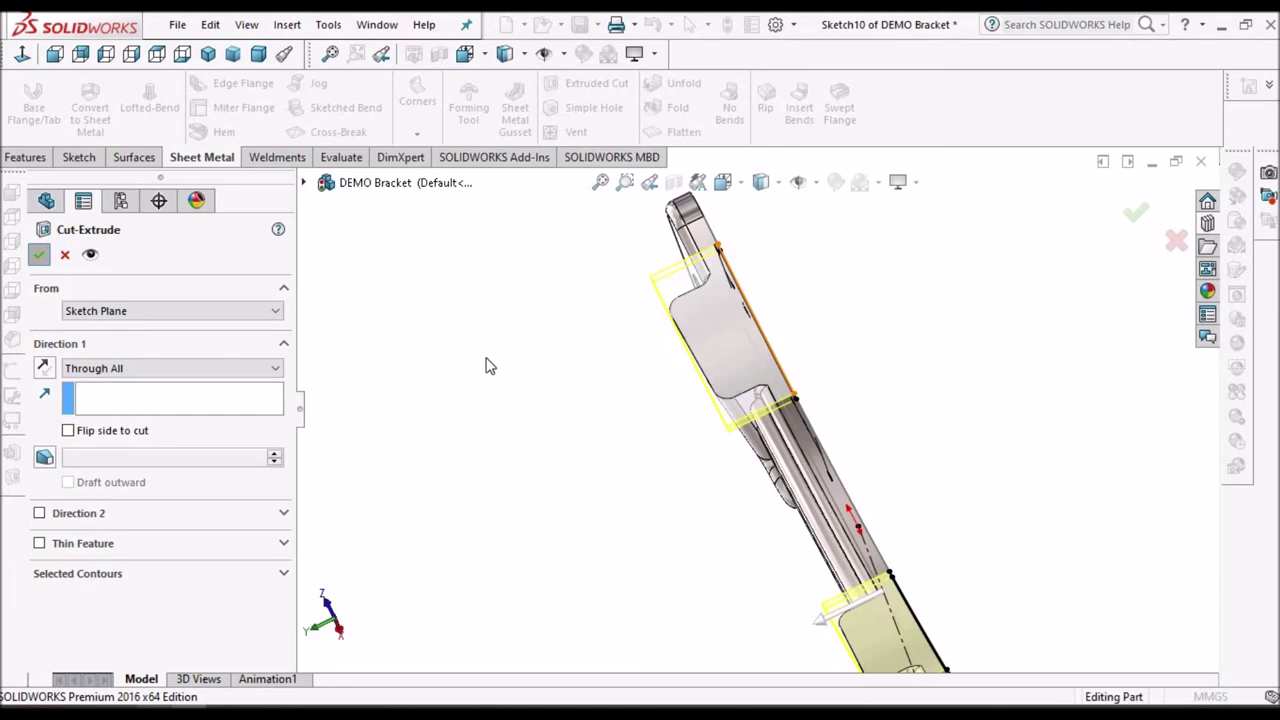
pyautogui.rightClick(490, 366)
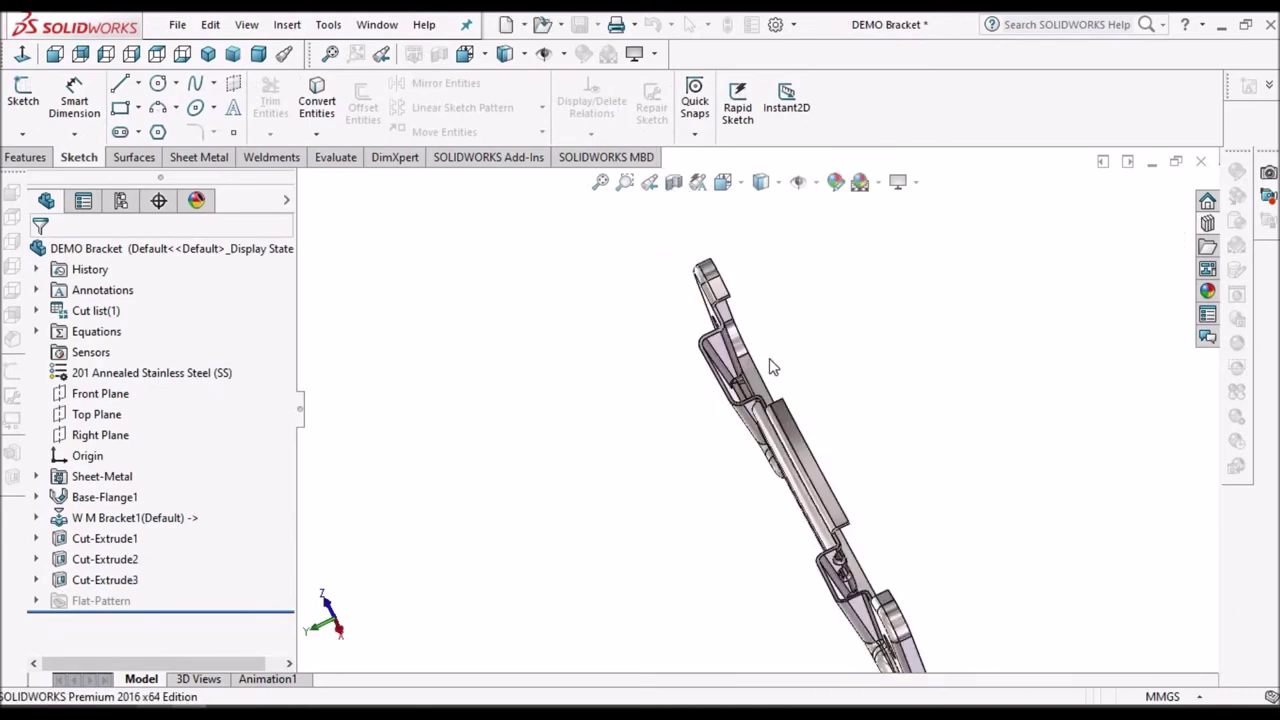
# - Inspect the trimmed concave rim and the recess openings of the bracket from several angles
pyautogui.moveTo(787, 443); pyautogui.dragTo(701, 468, button='middle')
pyautogui.scroll(-5, 839, 428)
pyautogui.scroll(3, 726, 467)
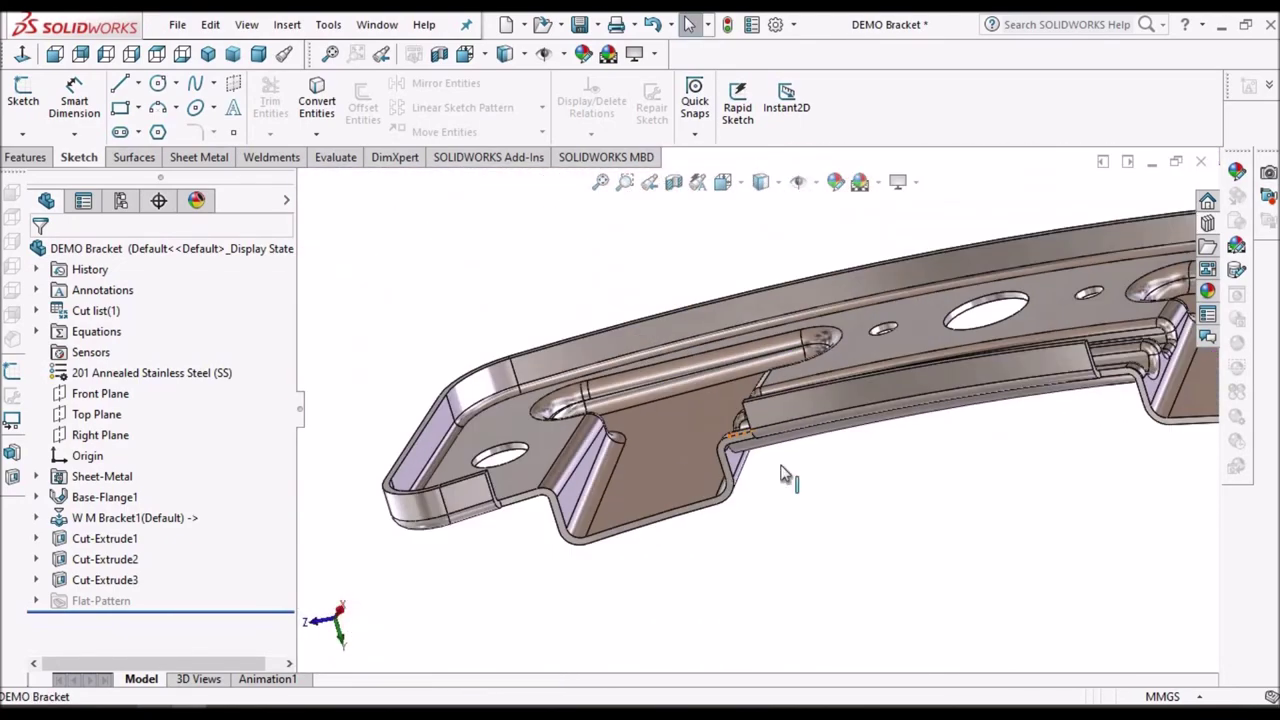
pyautogui.scroll(4, 738, 466)
pyautogui.scroll(-2, 928, 428)
pyautogui.moveTo(920, 376); pyautogui.dragTo(920, 440, button='middle')
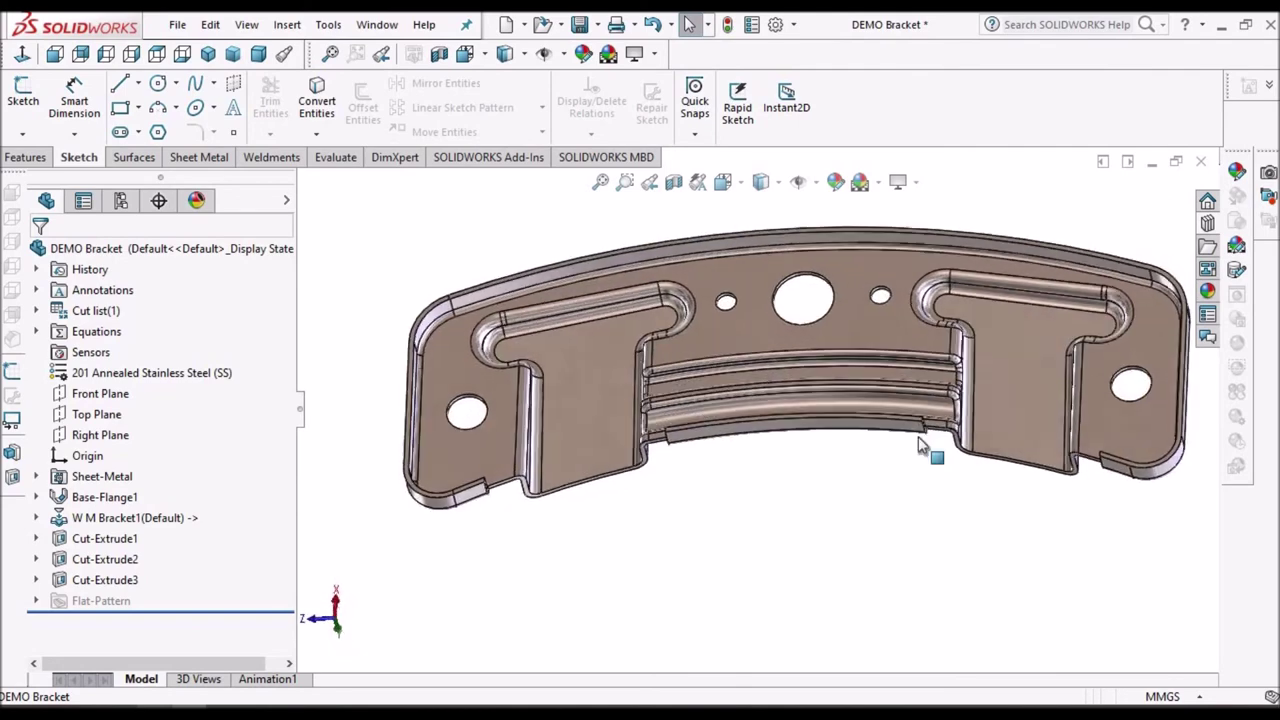
pyautogui.scroll(1, 843, 333)
pyautogui.scroll(-4, 843, 333)
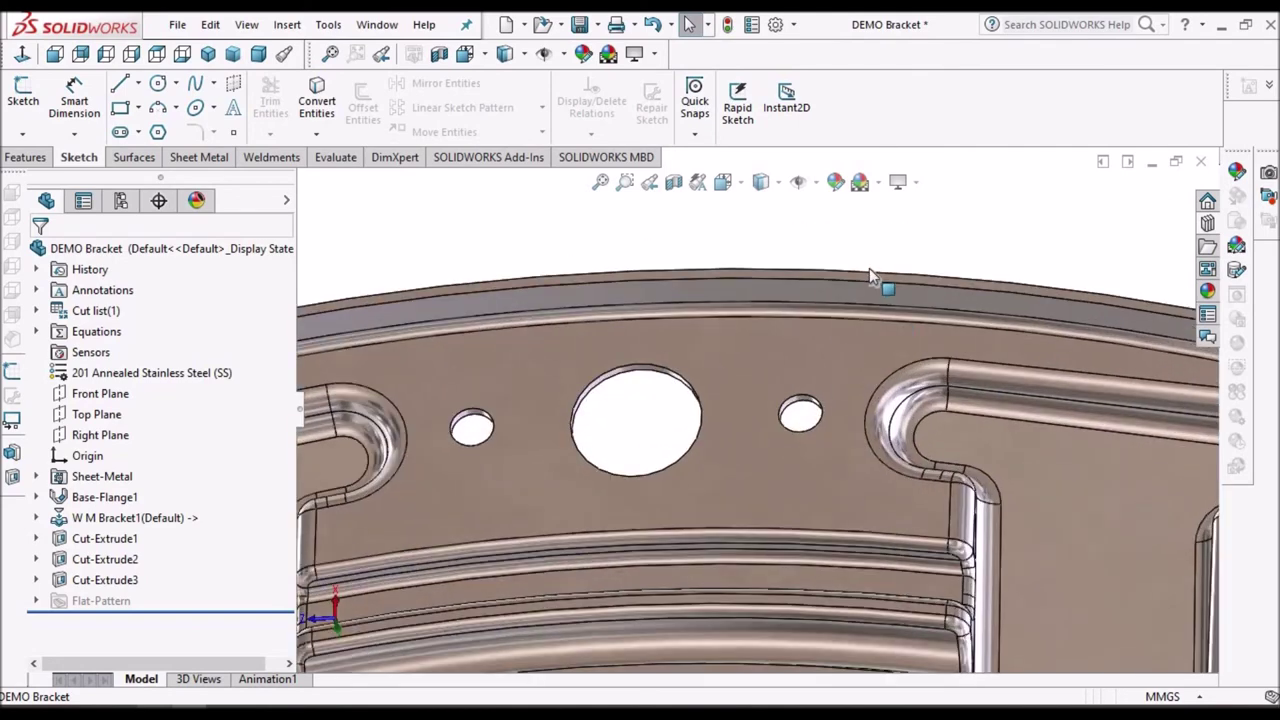
# - Start a sketch on the narrow end face of the bracket's outer rim and switch the display to wireframe
pyautogui.click(875, 285)
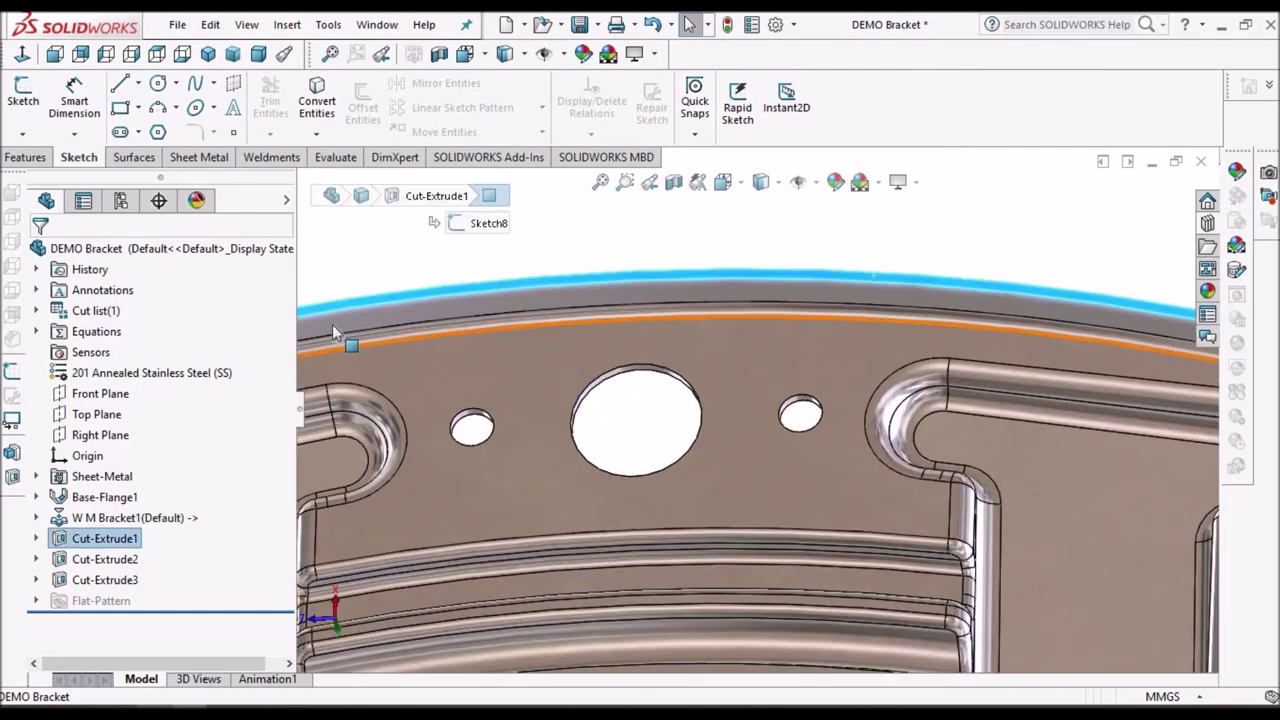
pyautogui.scroll(4, 672, 460)
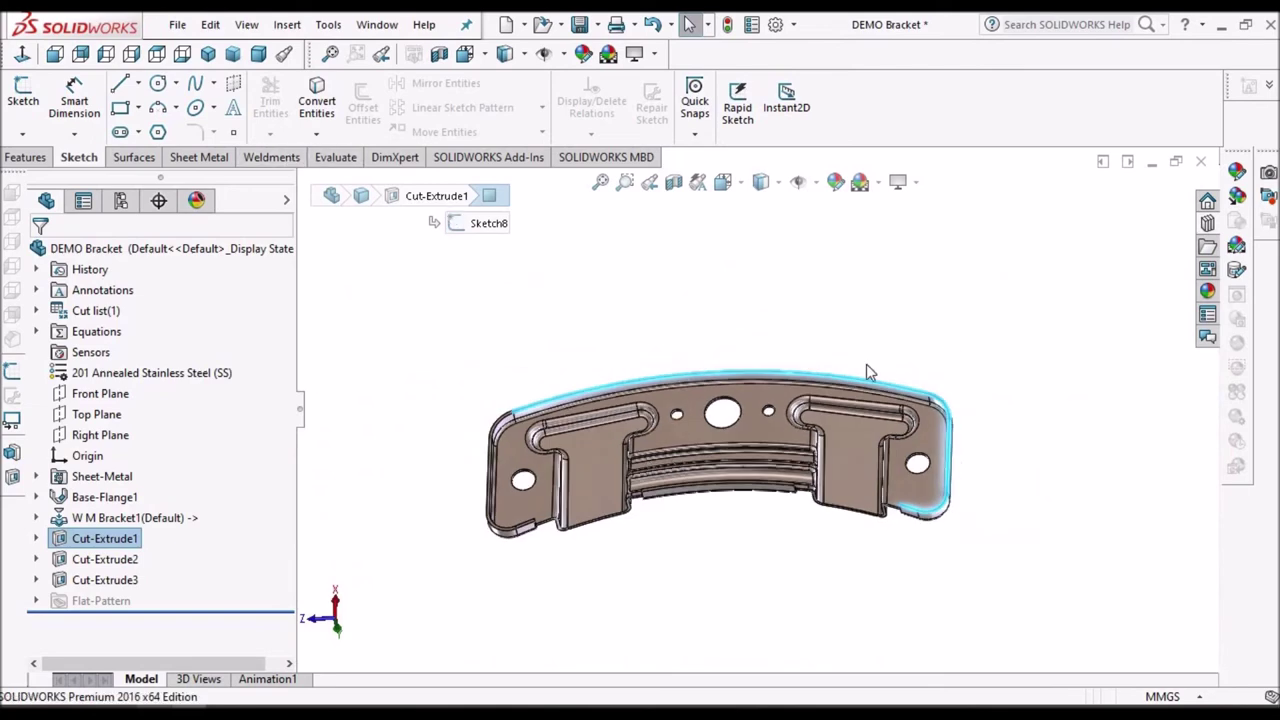
pyautogui.scroll(-5, 866, 364)
pyautogui.scroll(4, 788, 267)
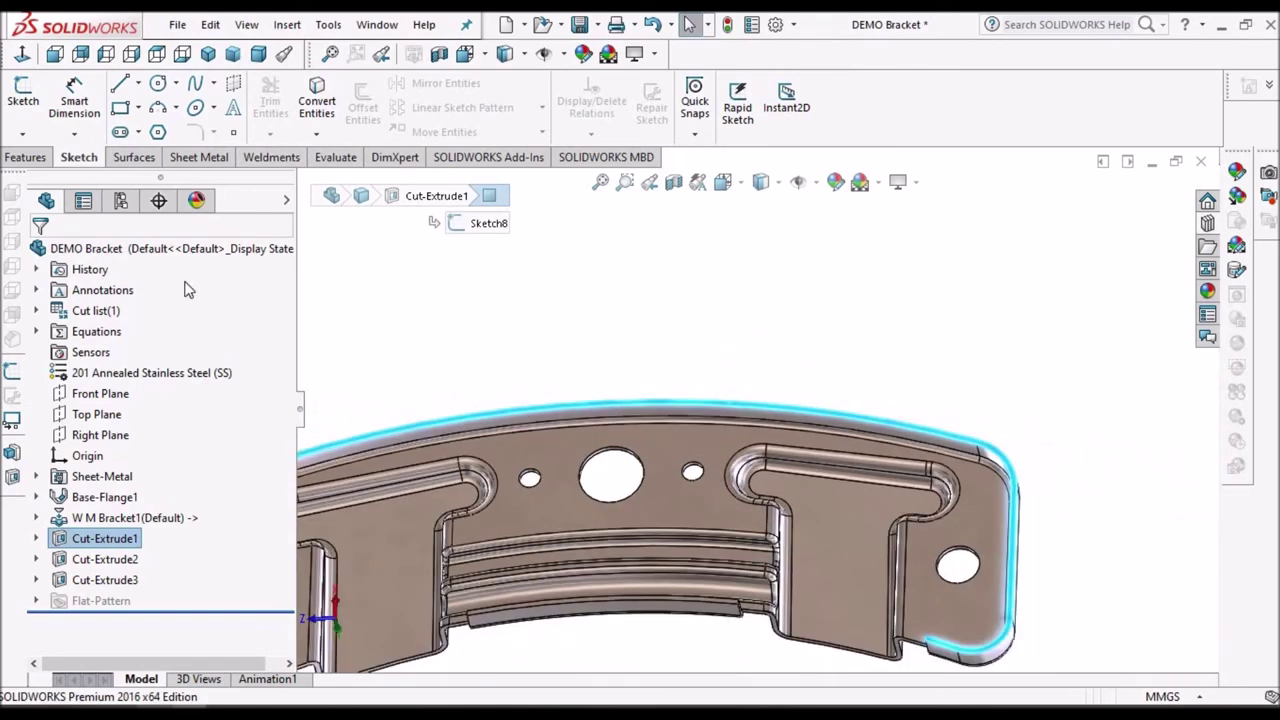
pyautogui.click(27, 100)
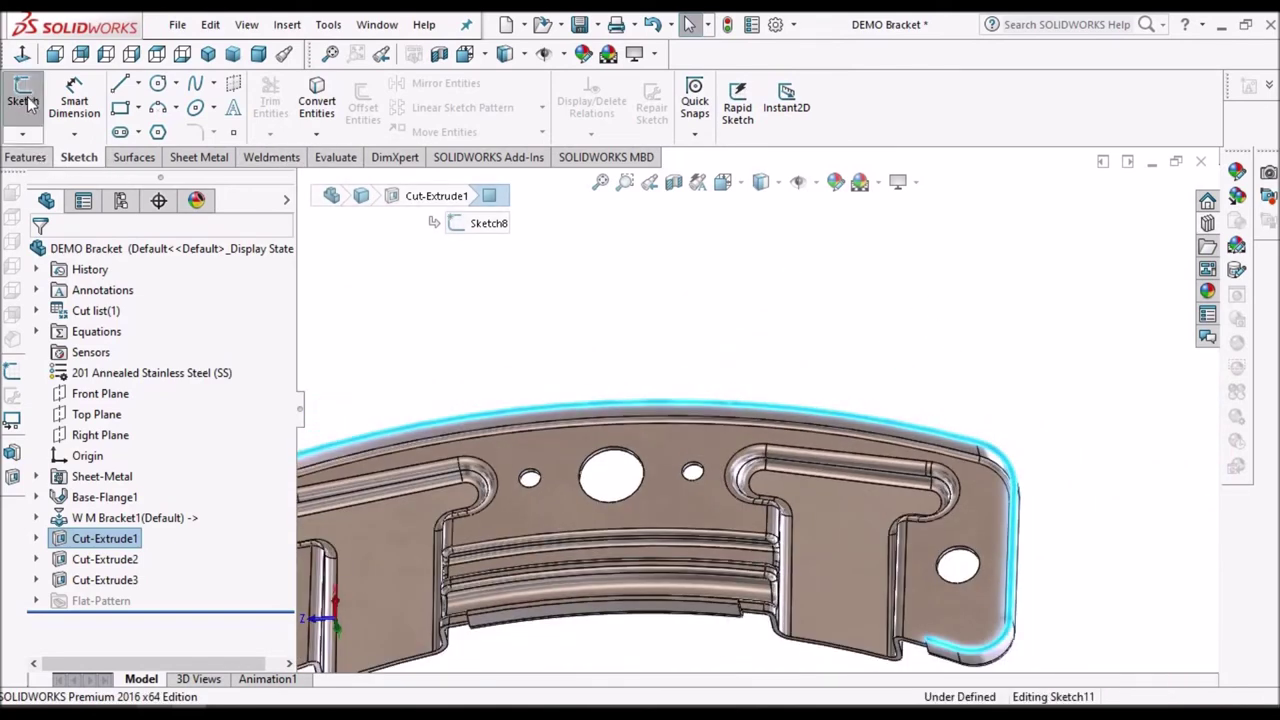
pyautogui.click(779, 185)
pyautogui.click(762, 315)
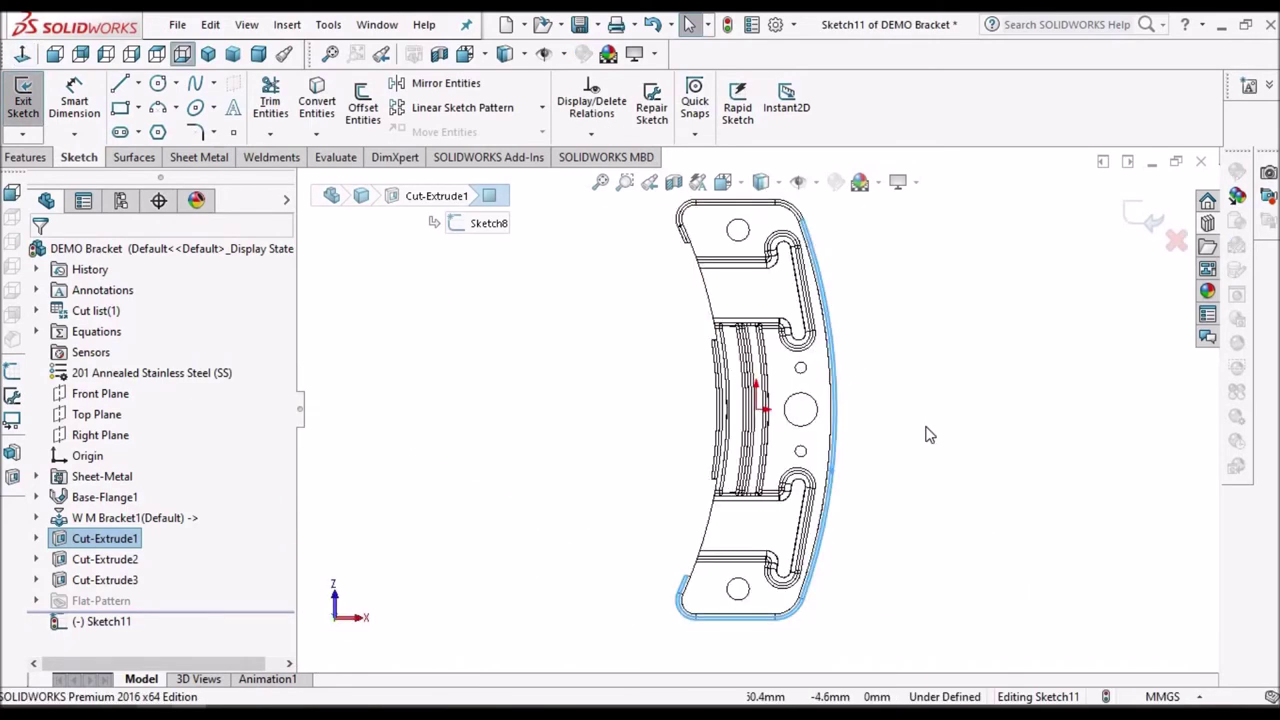
# - Convert the inner and outer arc edges of the rim's lower corner on the concave side into sketch arcs
pyautogui.scroll(-5, 745, 530)
pyautogui.scroll(-5, 745, 530)
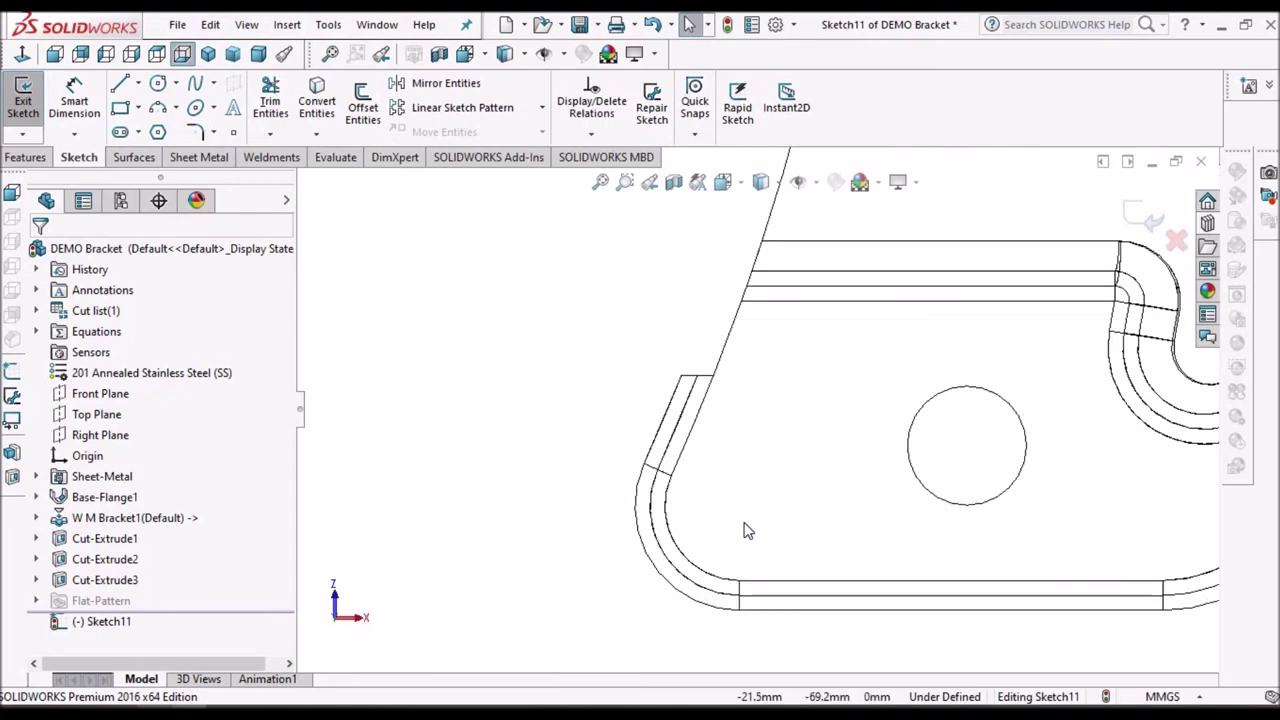
pyautogui.click(652, 560)
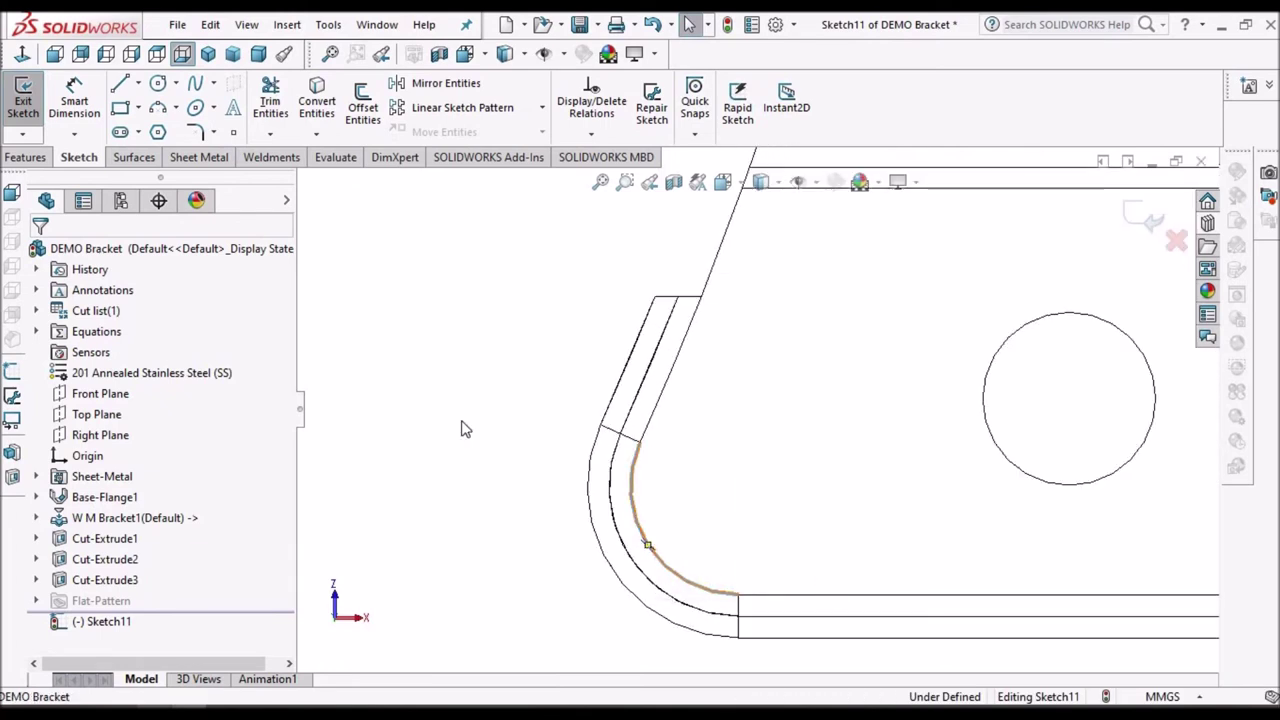
pyautogui.click(318, 95)
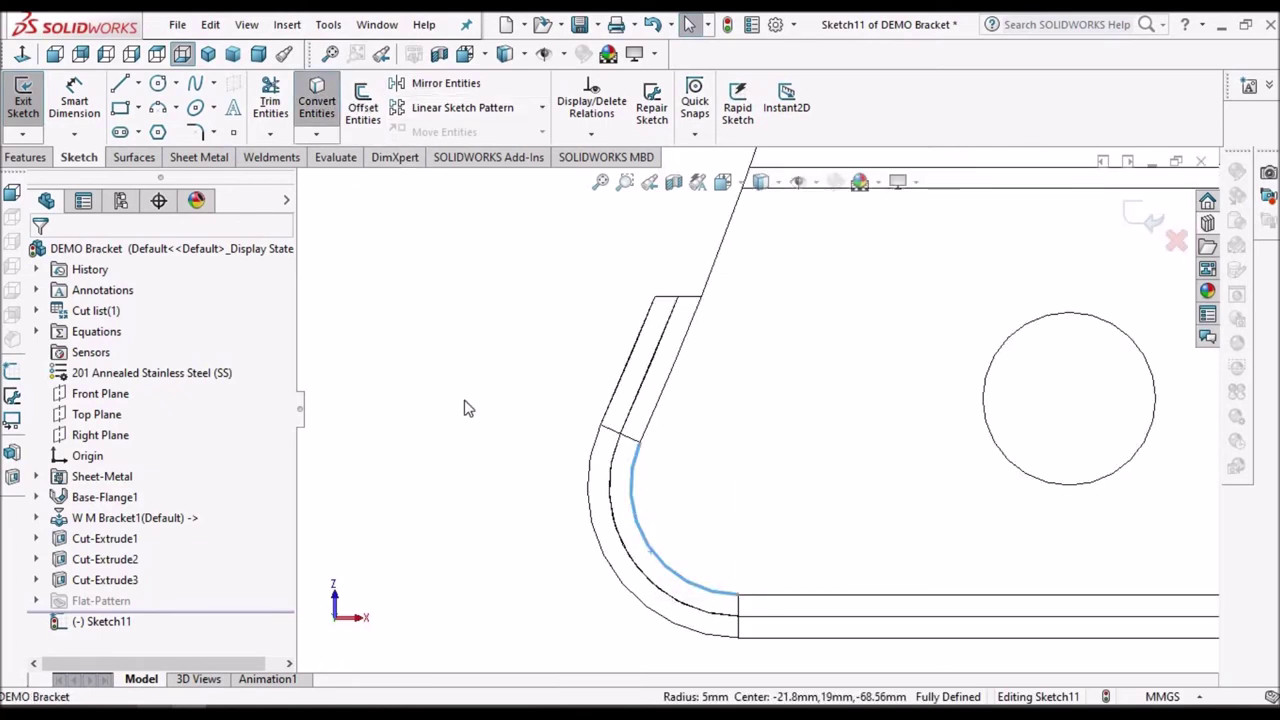
pyautogui.click(317, 100)
pyautogui.scroll(-2, 632, 460)
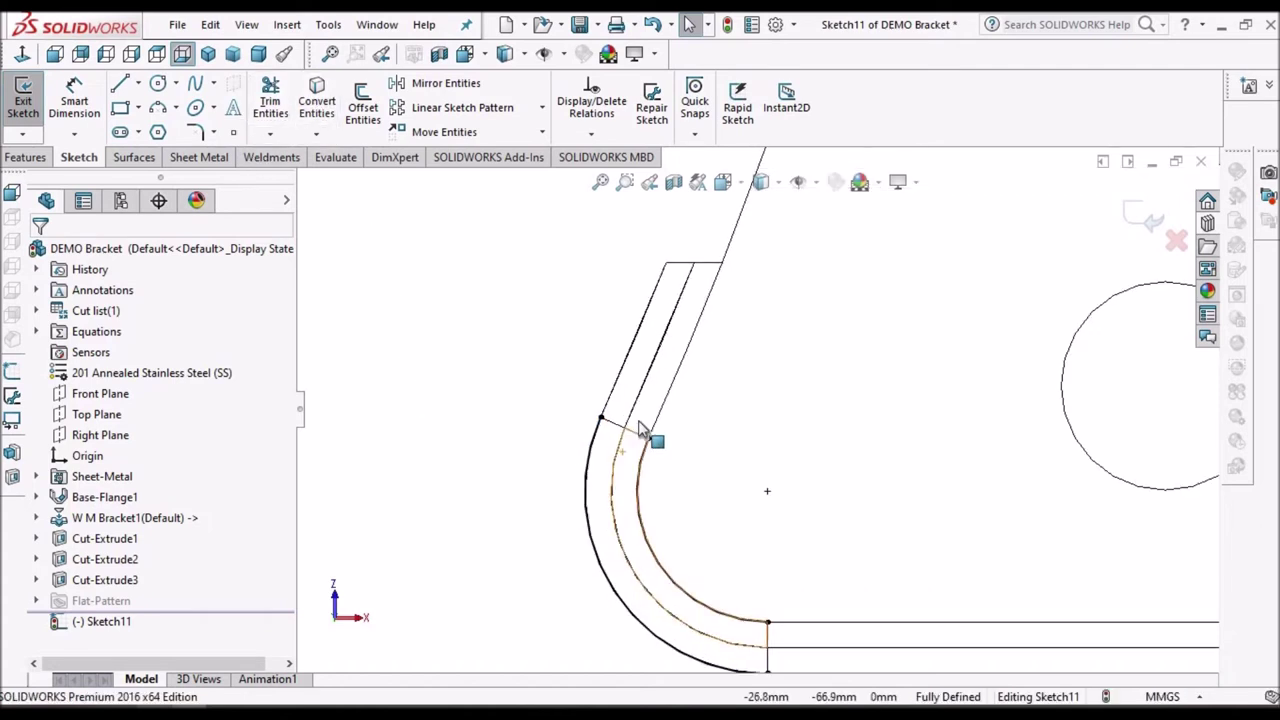
# - Convert the two short end edges of the lower corner bend into sketch lines to close its profile
pyautogui.click(645, 429)
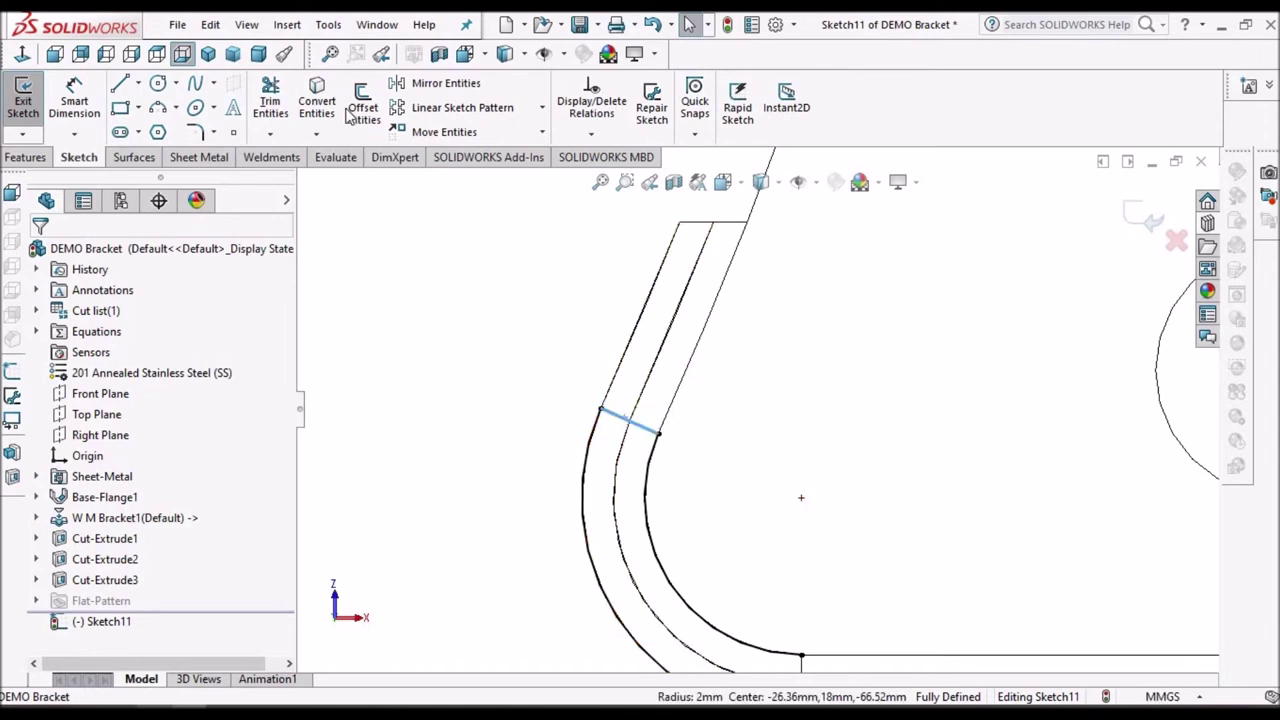
pyautogui.click(316, 95)
pyautogui.scroll(2, 743, 585)
pyautogui.scroll(-5, 785, 552)
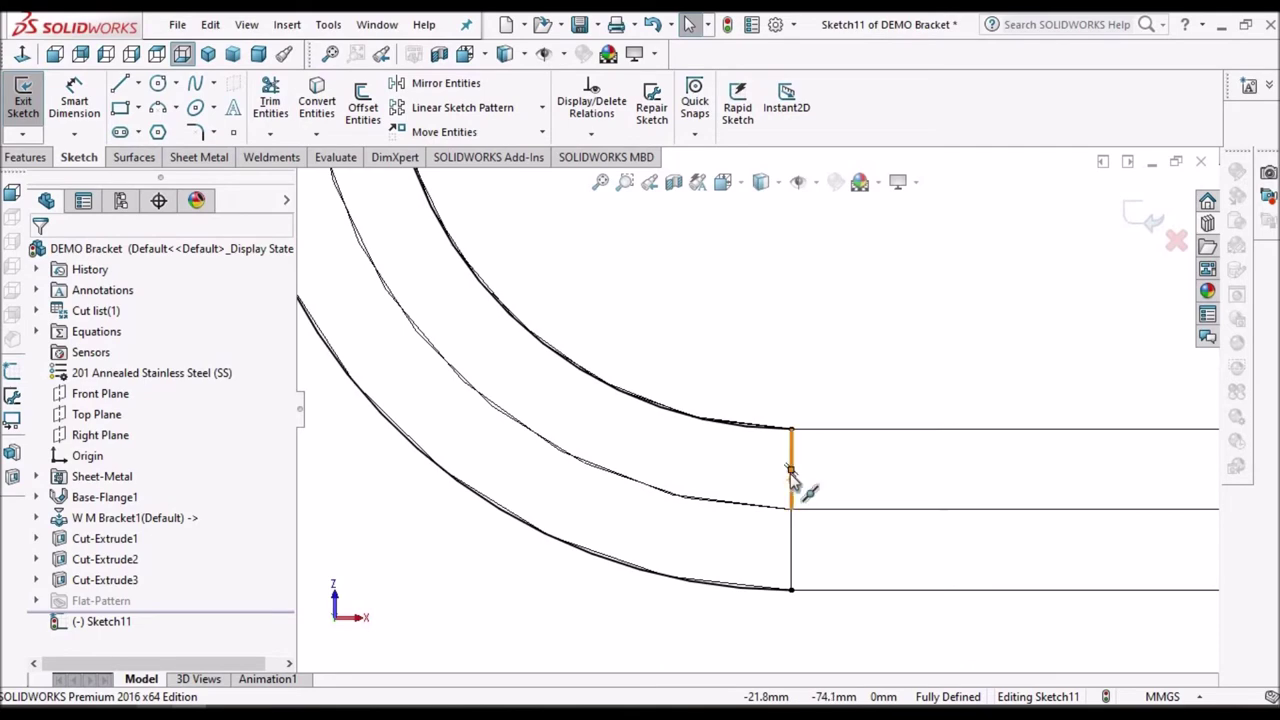
pyautogui.click(789, 525)
pyautogui.click(318, 100)
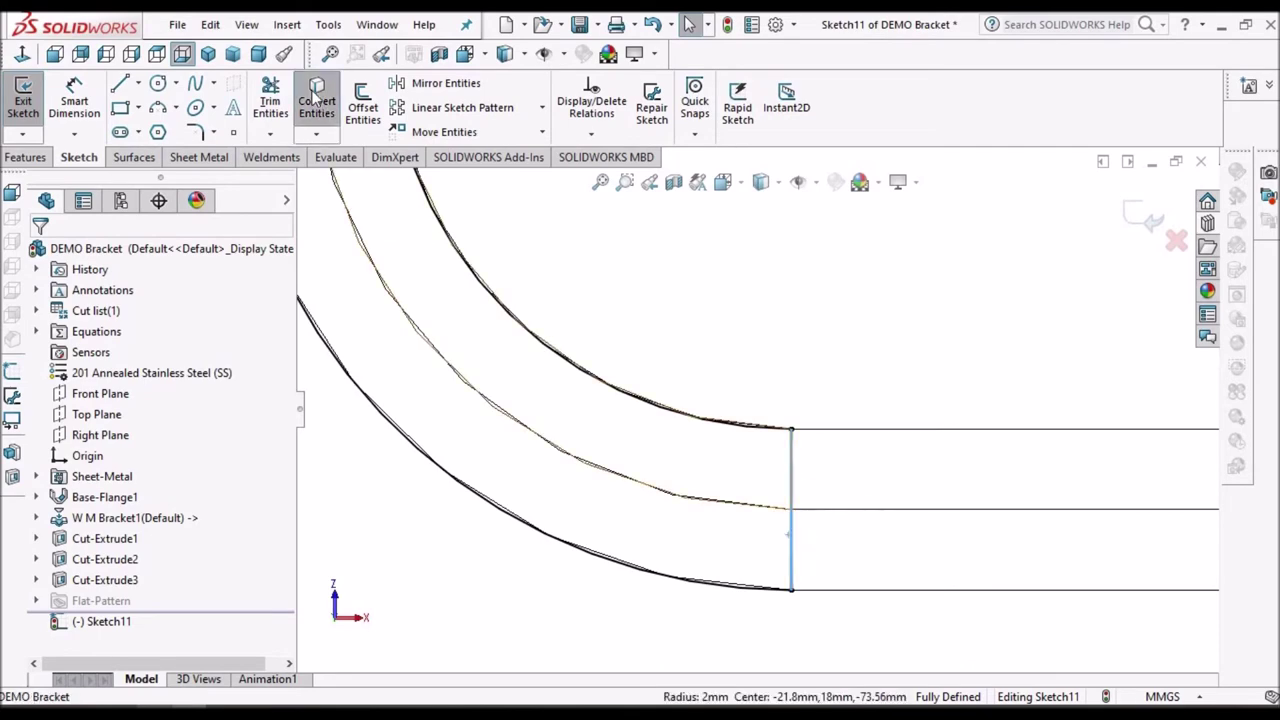
pyautogui.scroll(2, 733, 483)
pyautogui.scroll(5, 733, 483)
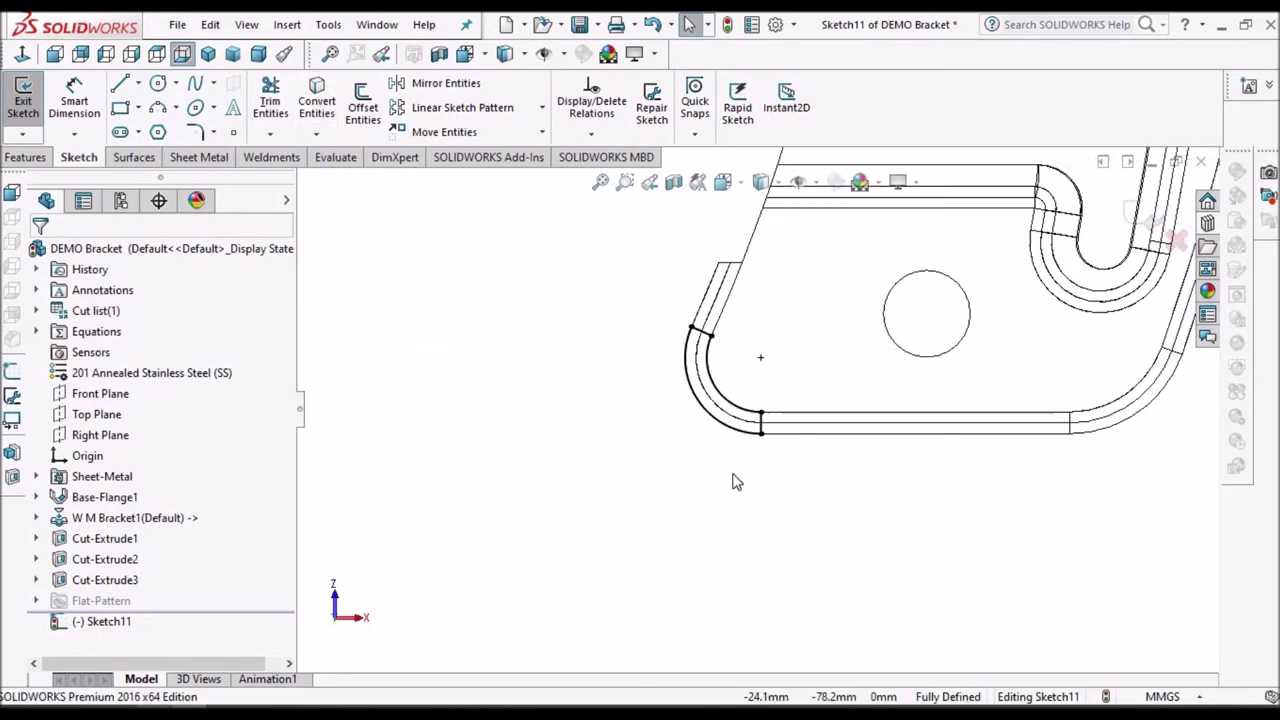
# - Convert the outer and inner arc edges of the rim's upper corner on the concave side into sketch arcs
pyautogui.scroll(-5, 765, 225)
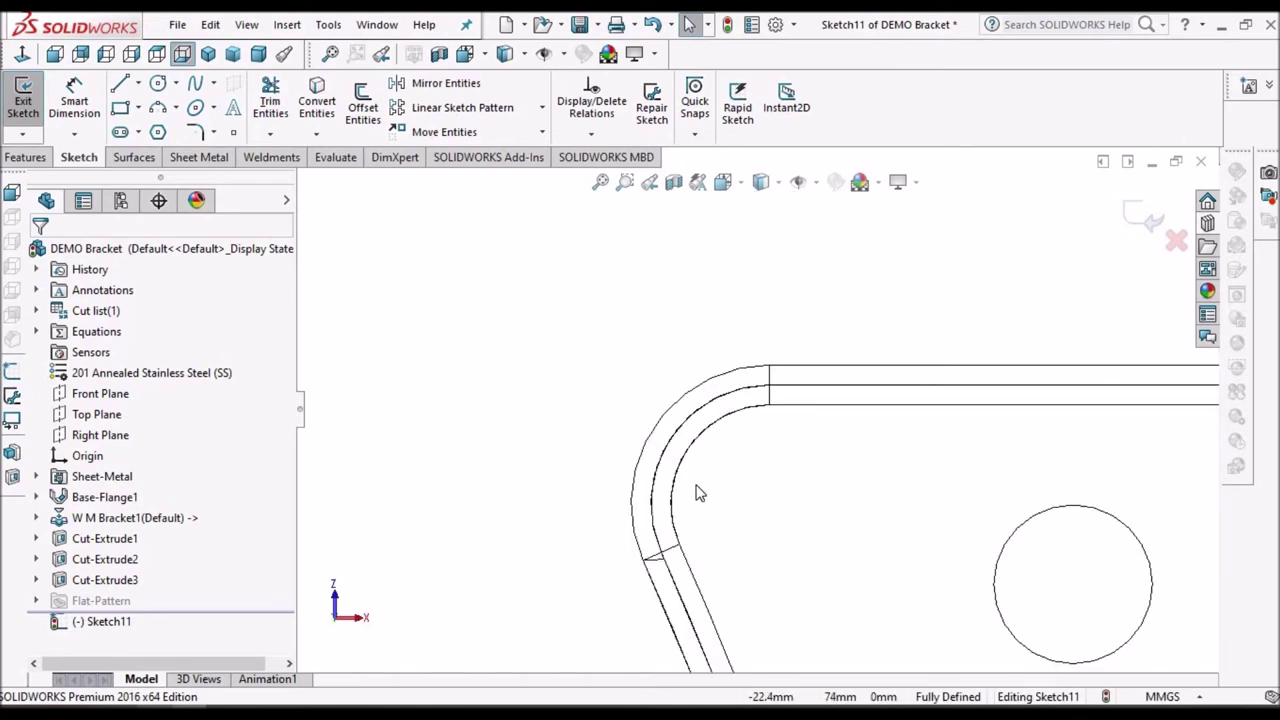
pyautogui.click(711, 381)
pyautogui.click(330, 96)
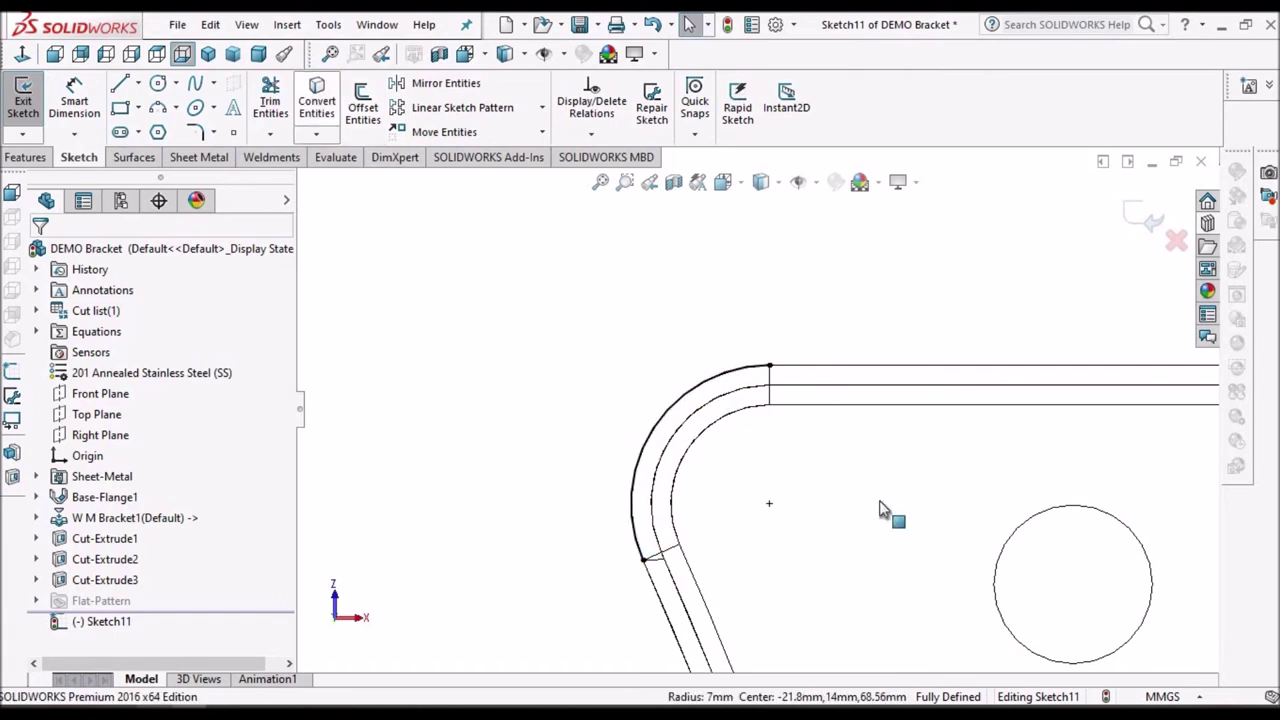
pyautogui.click(686, 450)
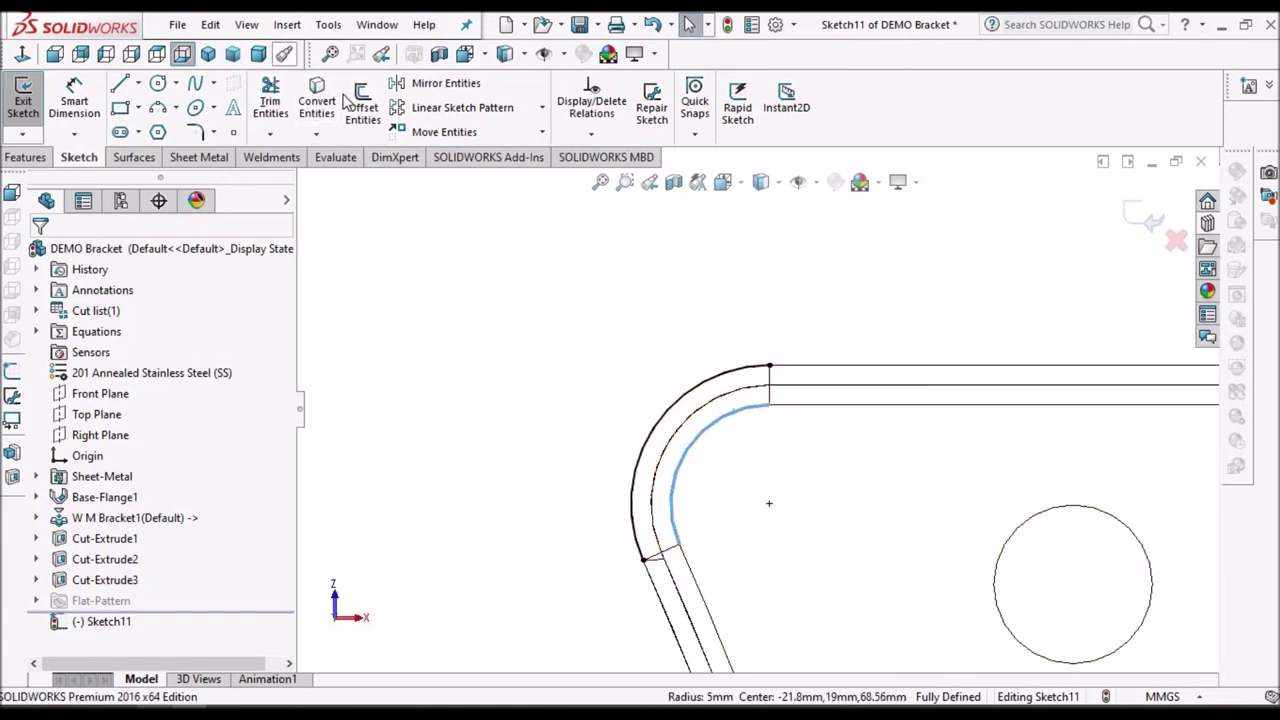
pyautogui.click(317, 98)
# - Convert the two short end edges of the upper corner bend into sketch lines to close its profile
pyautogui.click(769, 384)
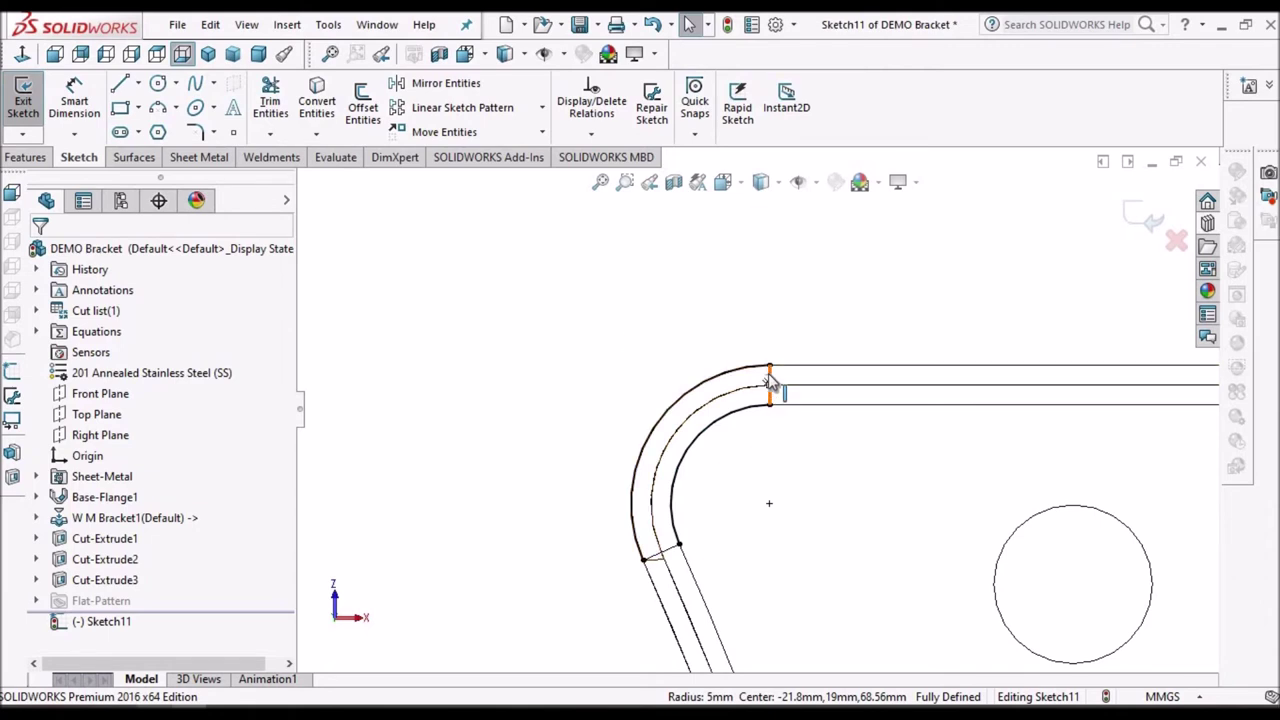
pyautogui.click(317, 98)
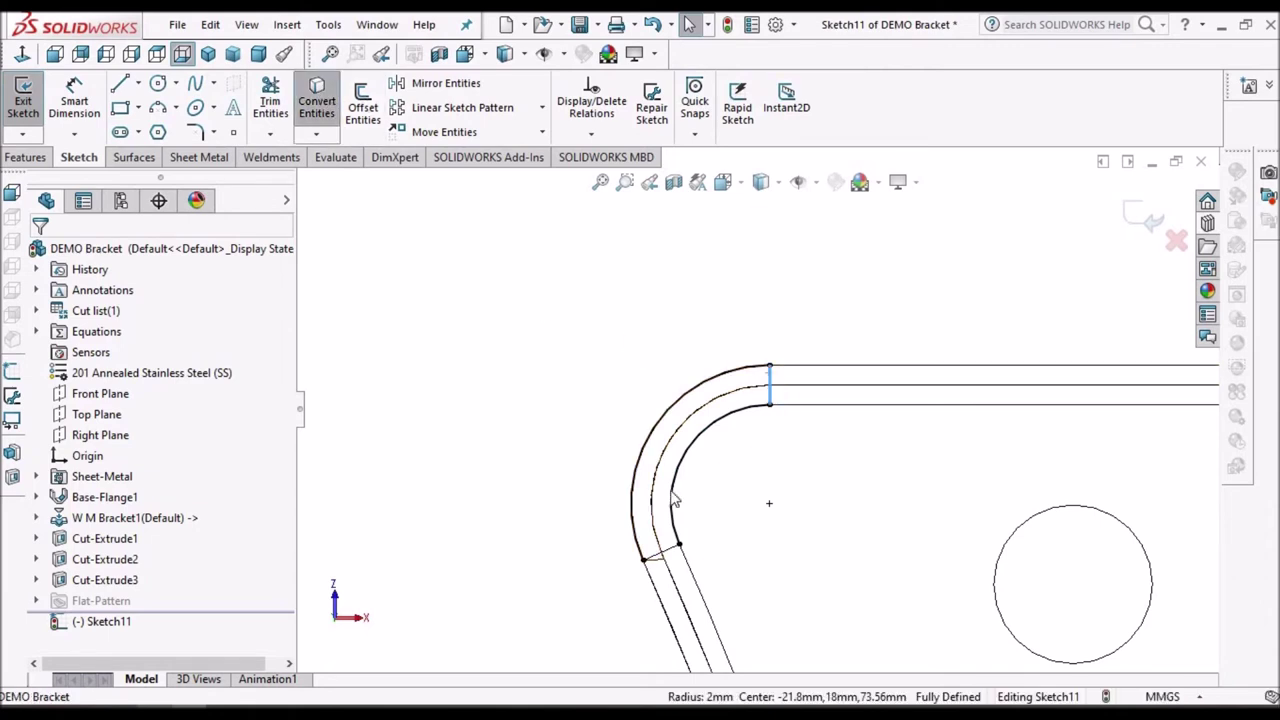
pyautogui.click(658, 553)
pyautogui.click(317, 98)
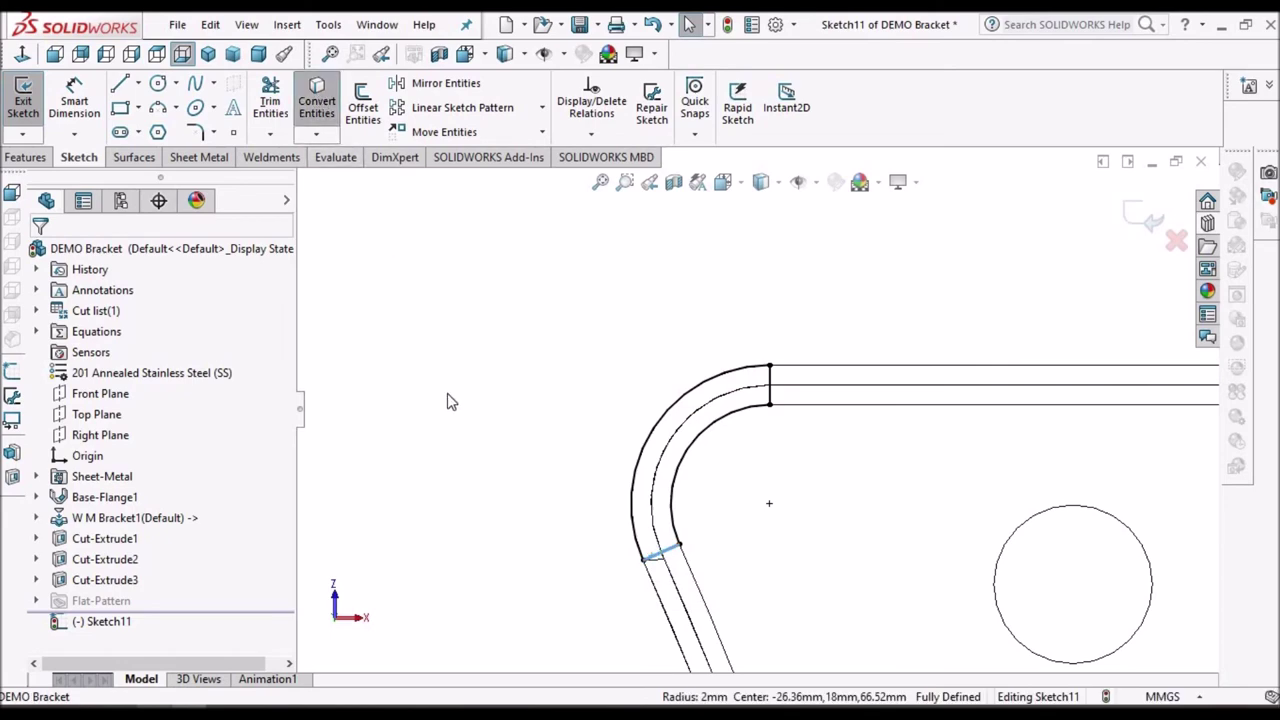
pyautogui.scroll(8, 701, 610)
pyautogui.scroll(3, 705, 611)
pyautogui.scroll(-6, 881, 567)
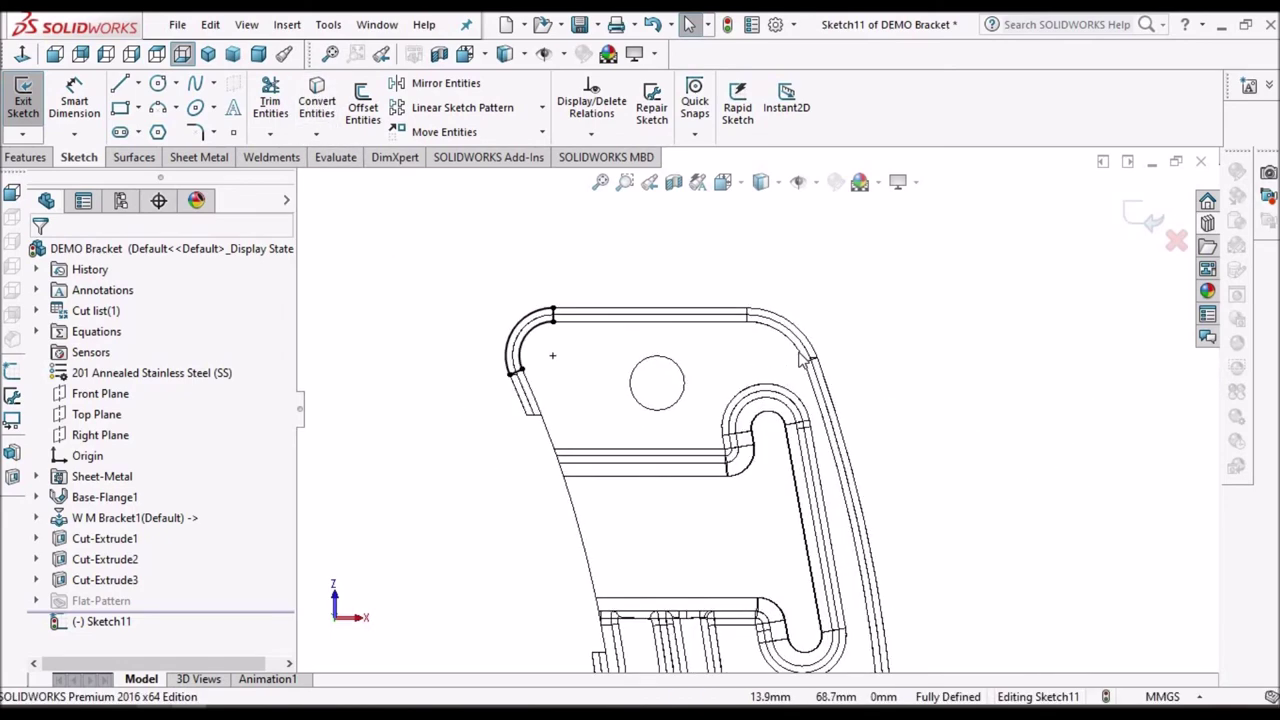
# - Offset the short edge at the end of the rim's upper convex-side corner by 35 mm, reversed so it runs down the rim
pyautogui.scroll(-5, 805, 390)
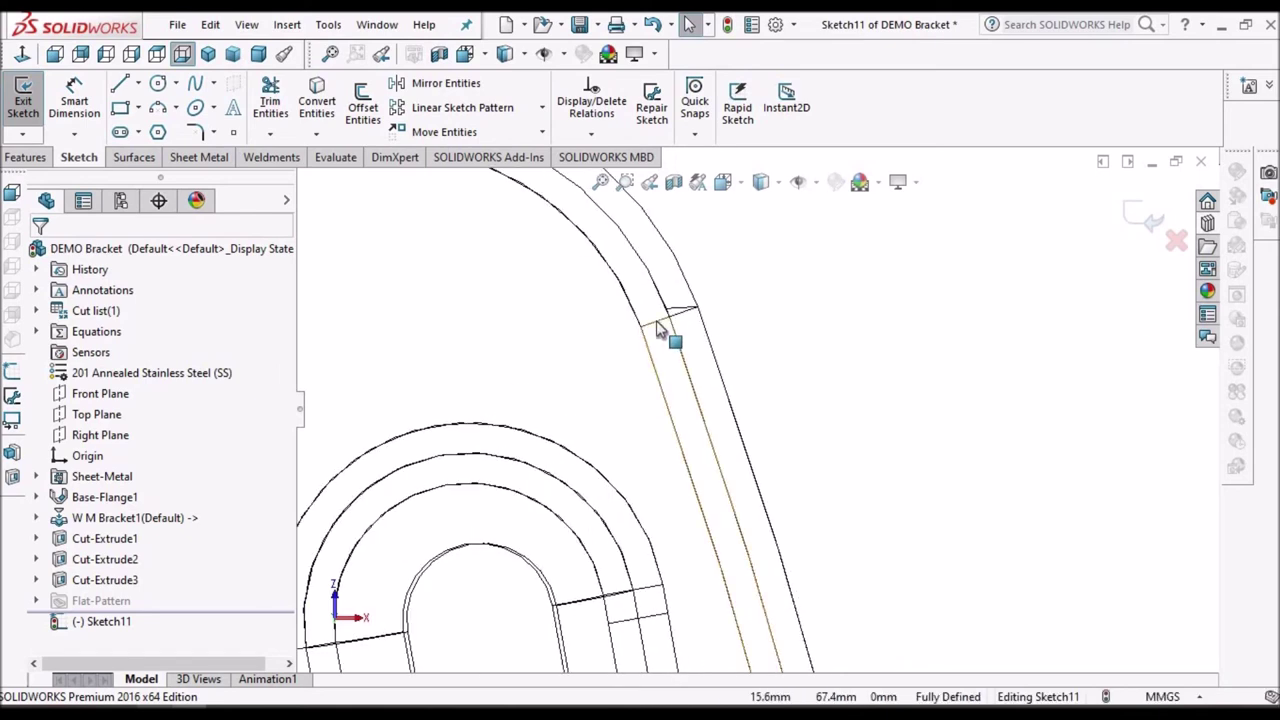
pyautogui.click(653, 321)
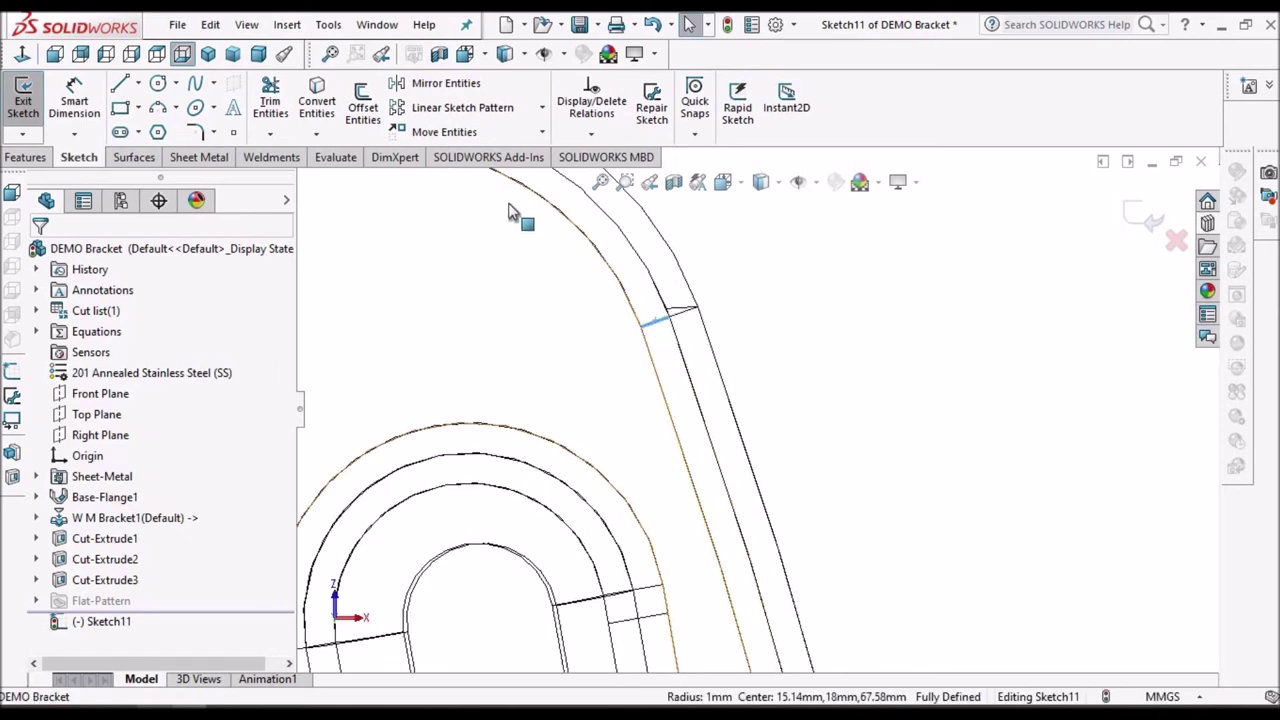
pyautogui.click(377, 116)
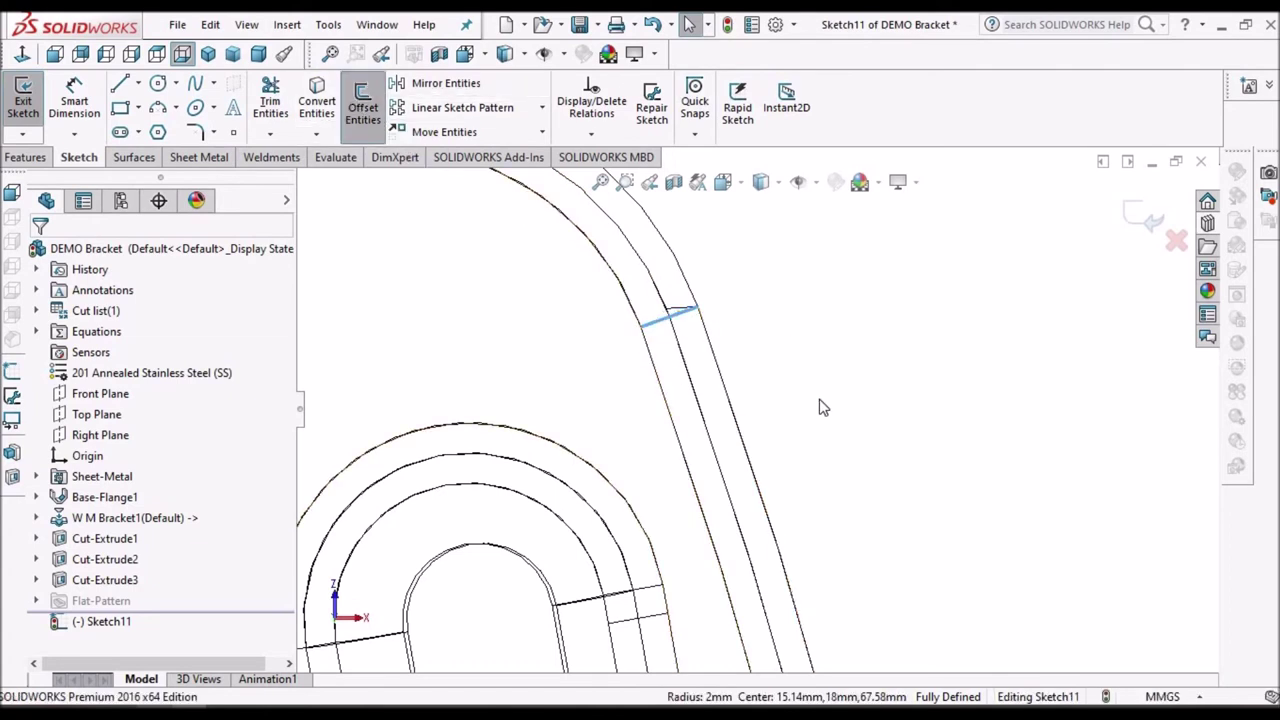
pyautogui.scroll(3, 503, 378)
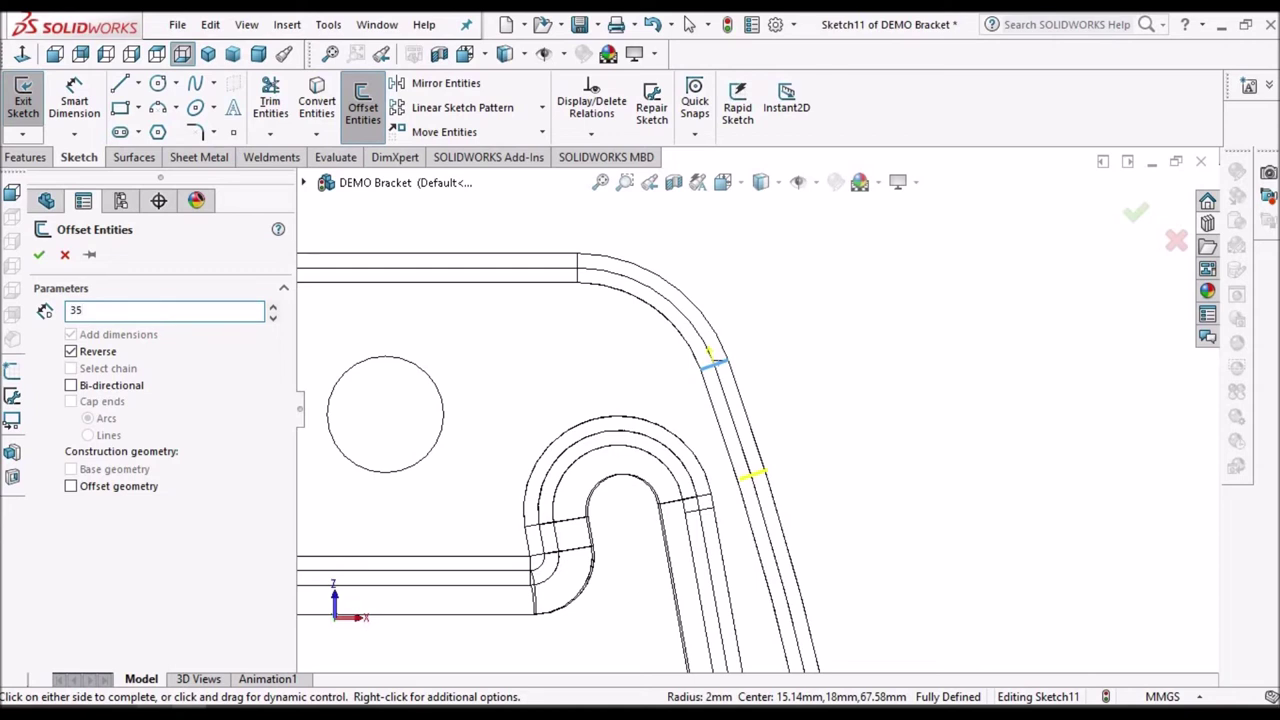
pyautogui.scroll(3, 733, 317)
pyautogui.scroll(-1, 797, 560)
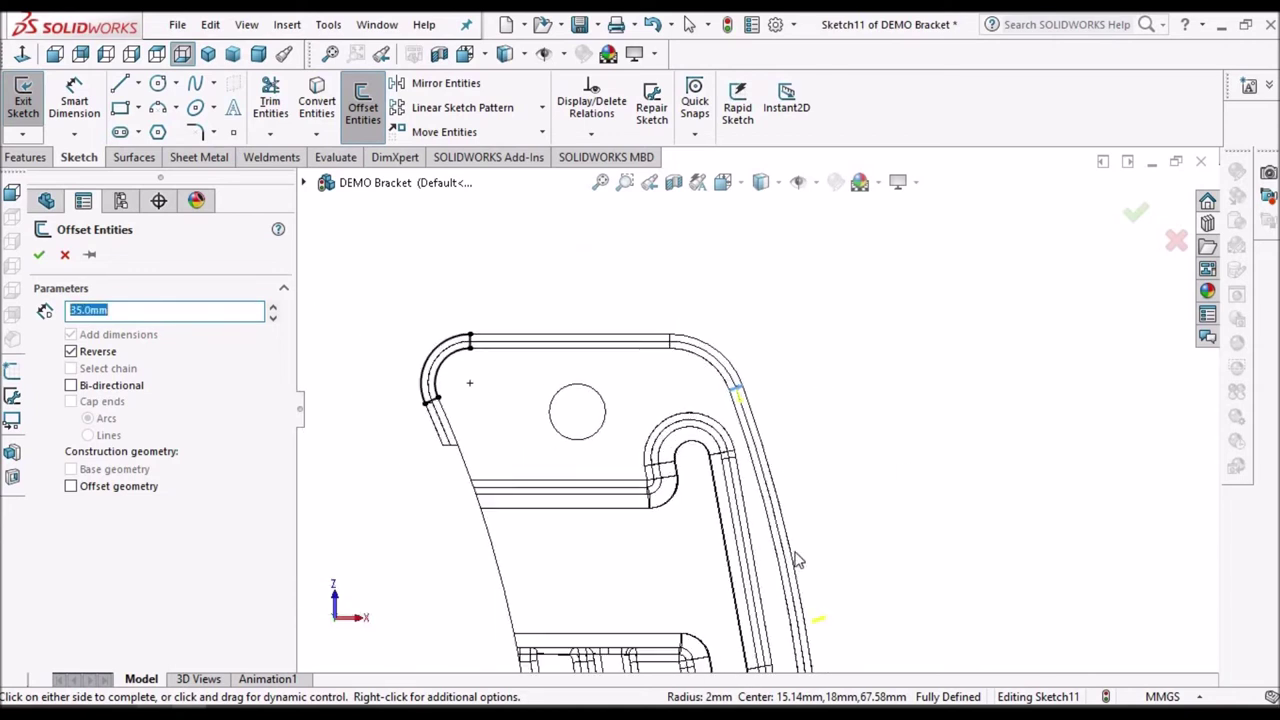
pyautogui.click(40, 256)
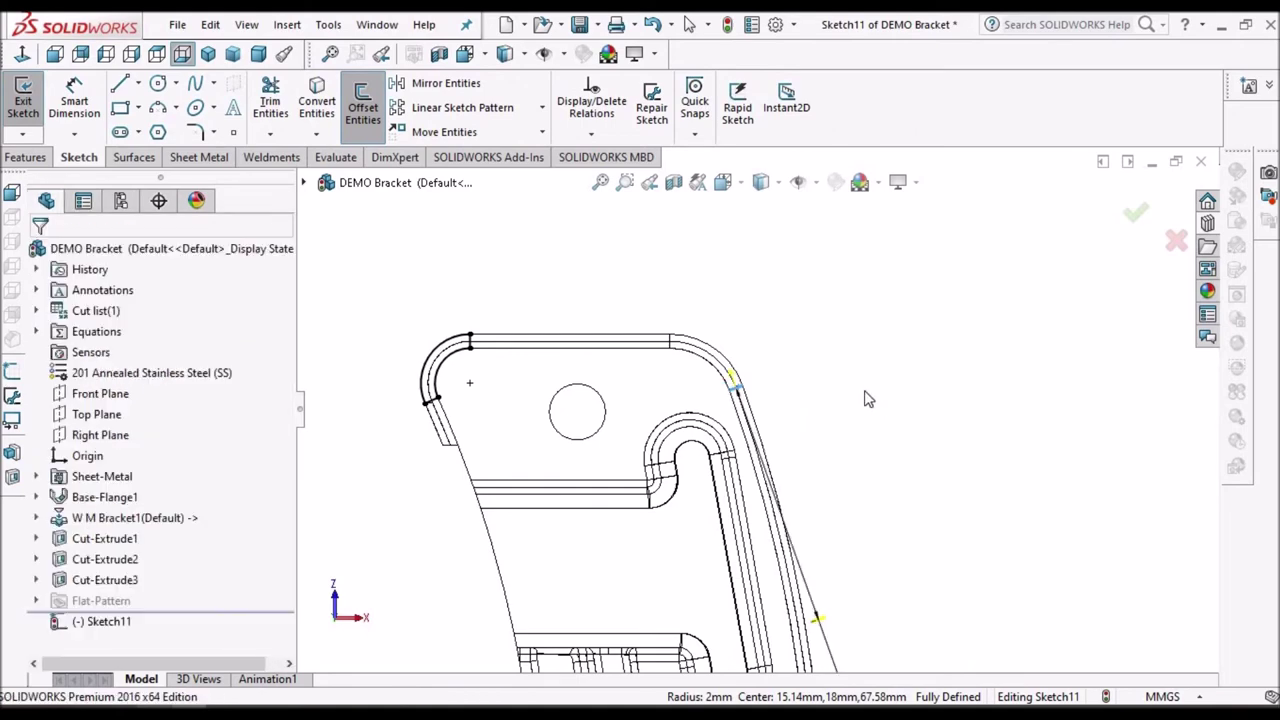
# - Offset the same short corner edge by 10 mm in the reversed direction, down along the rim
pyautogui.scroll(-3, 743, 418)
pyautogui.scroll(-2, 743, 418)
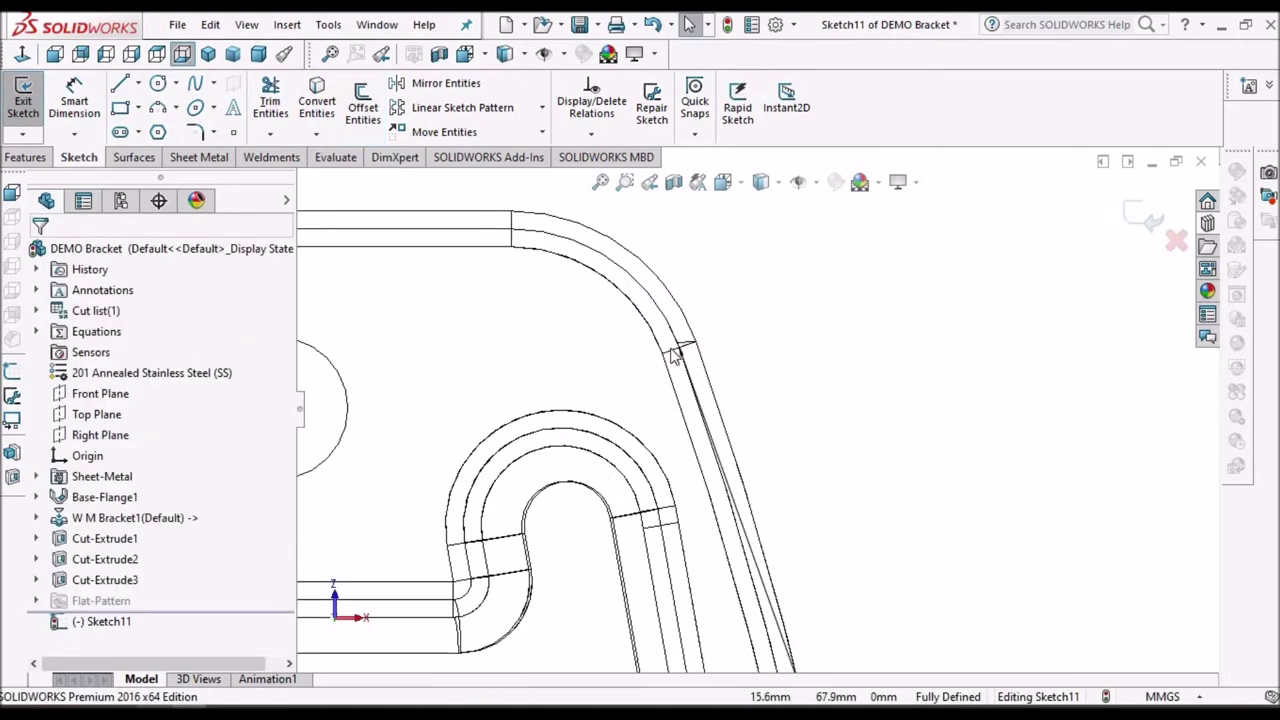
pyautogui.scroll(-2, 687, 357)
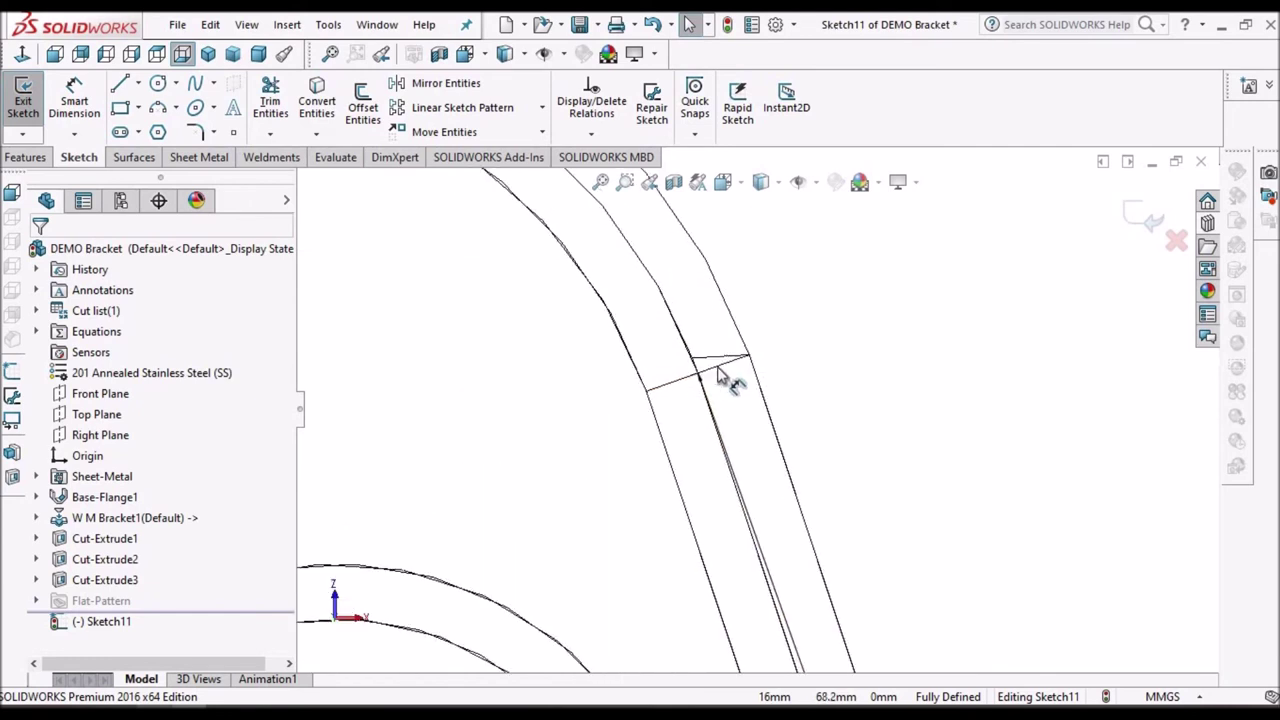
pyautogui.click(718, 375)
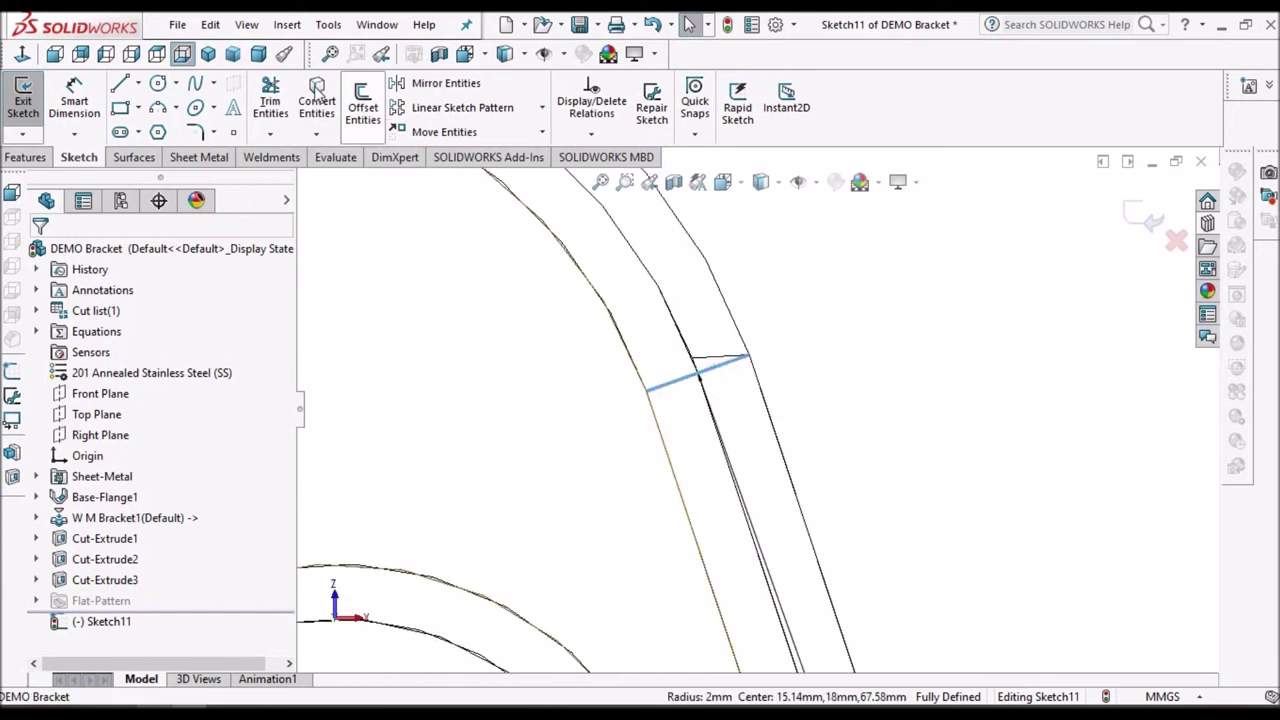
pyautogui.click(363, 107)
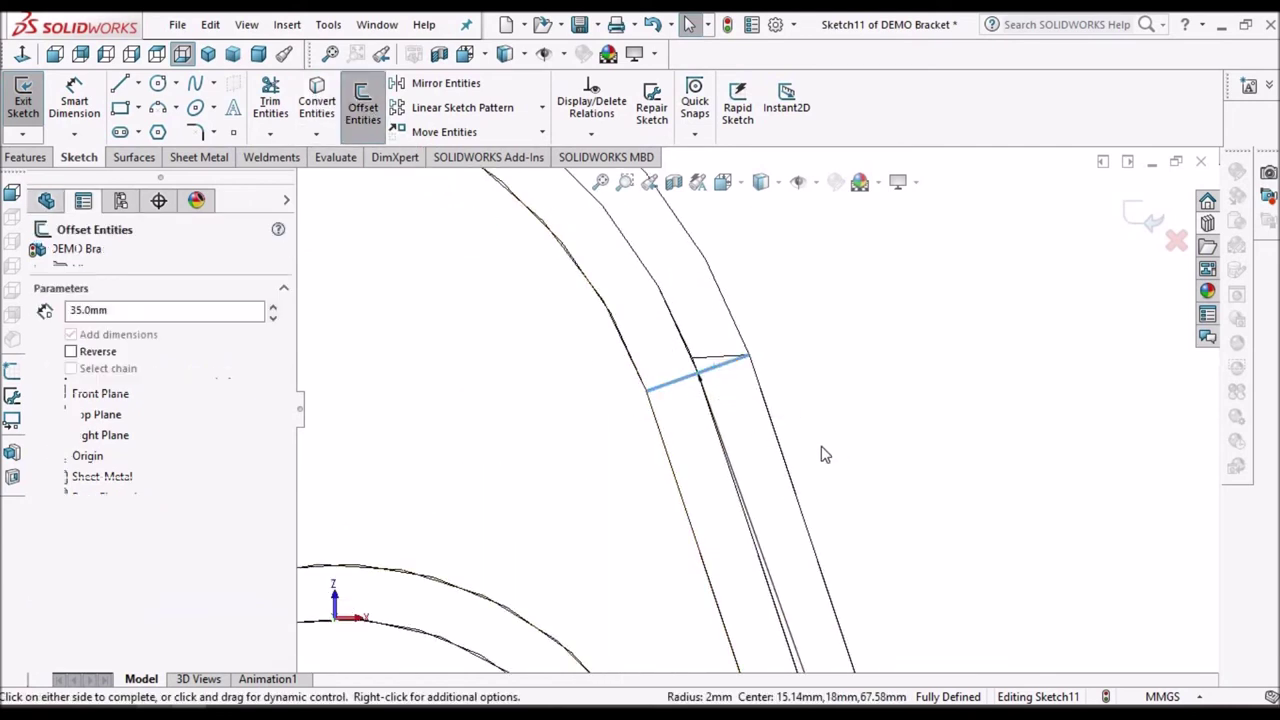
pyautogui.scroll(3, 466, 400)
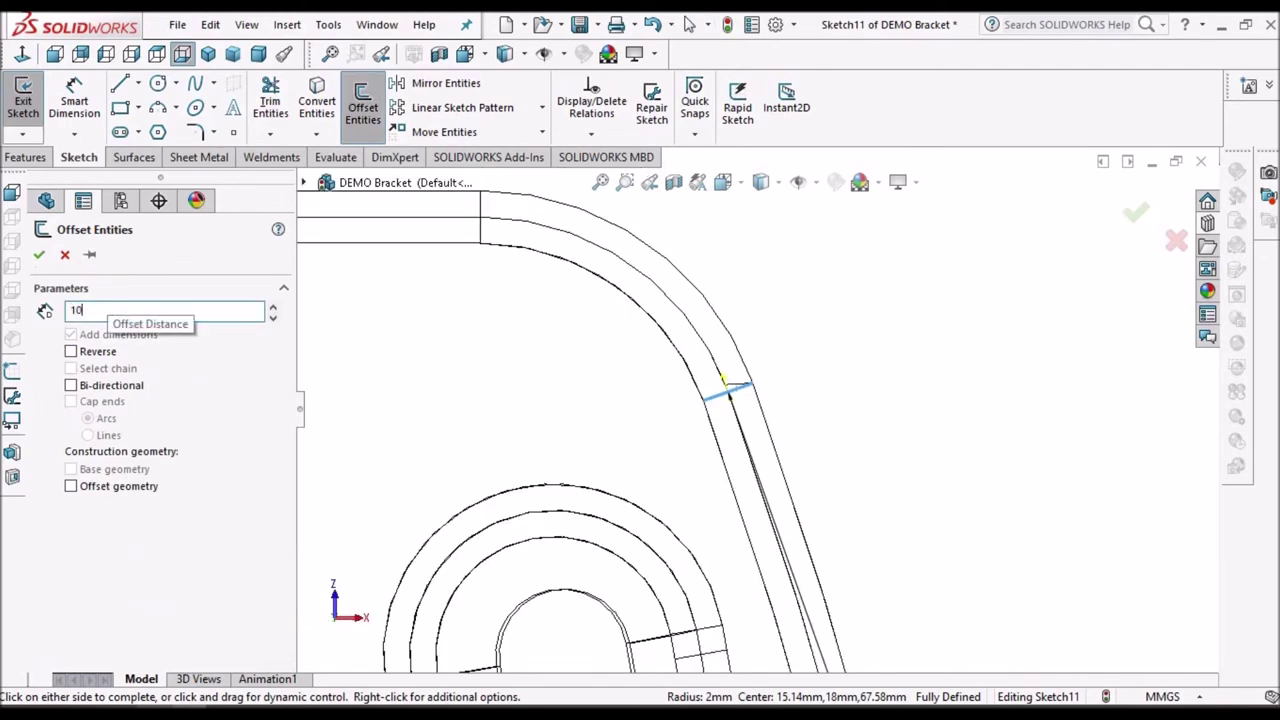
pyautogui.scroll(5, 755, 395)
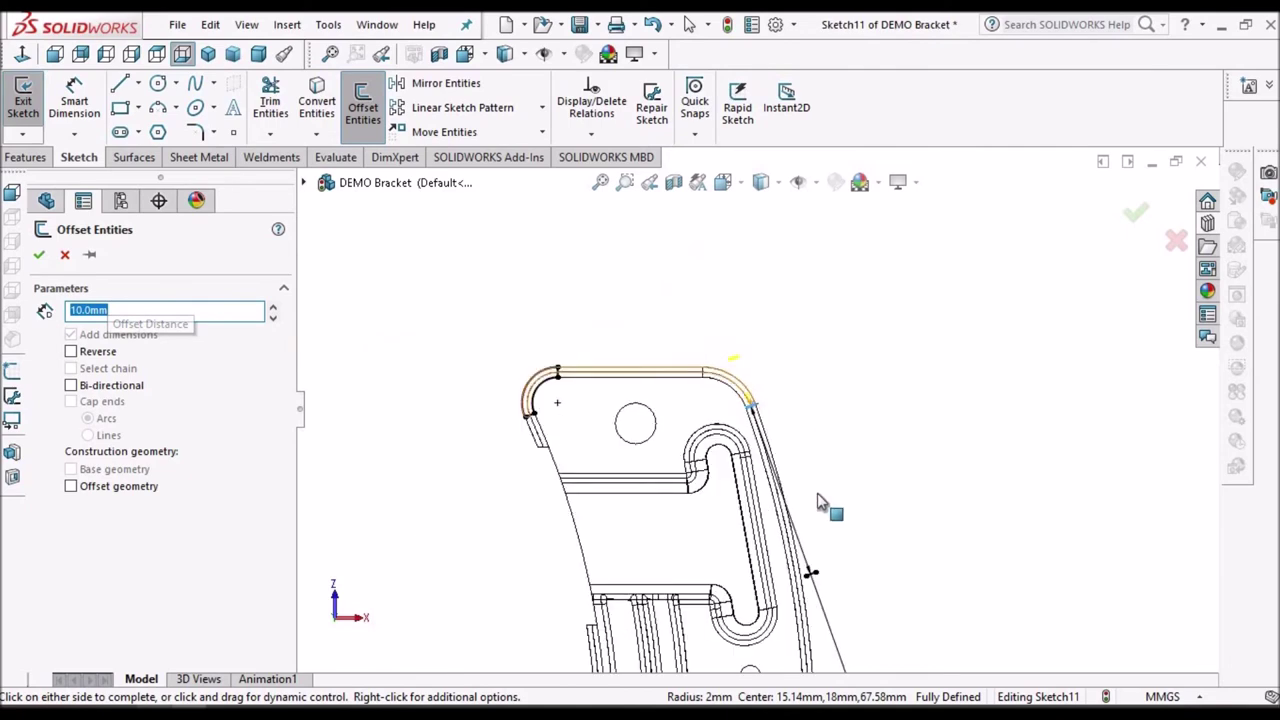
pyautogui.scroll(-5, 803, 578)
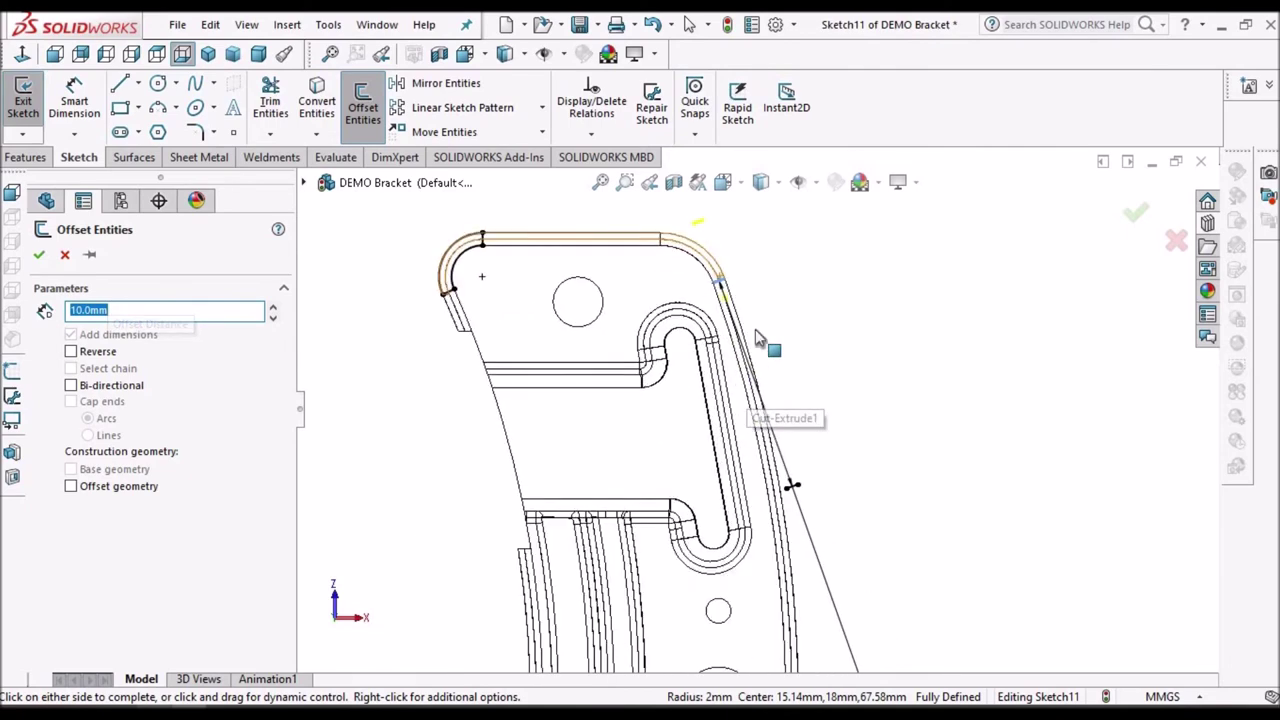
pyautogui.scroll(-4, 722, 283)
pyautogui.scroll(3, 757, 343)
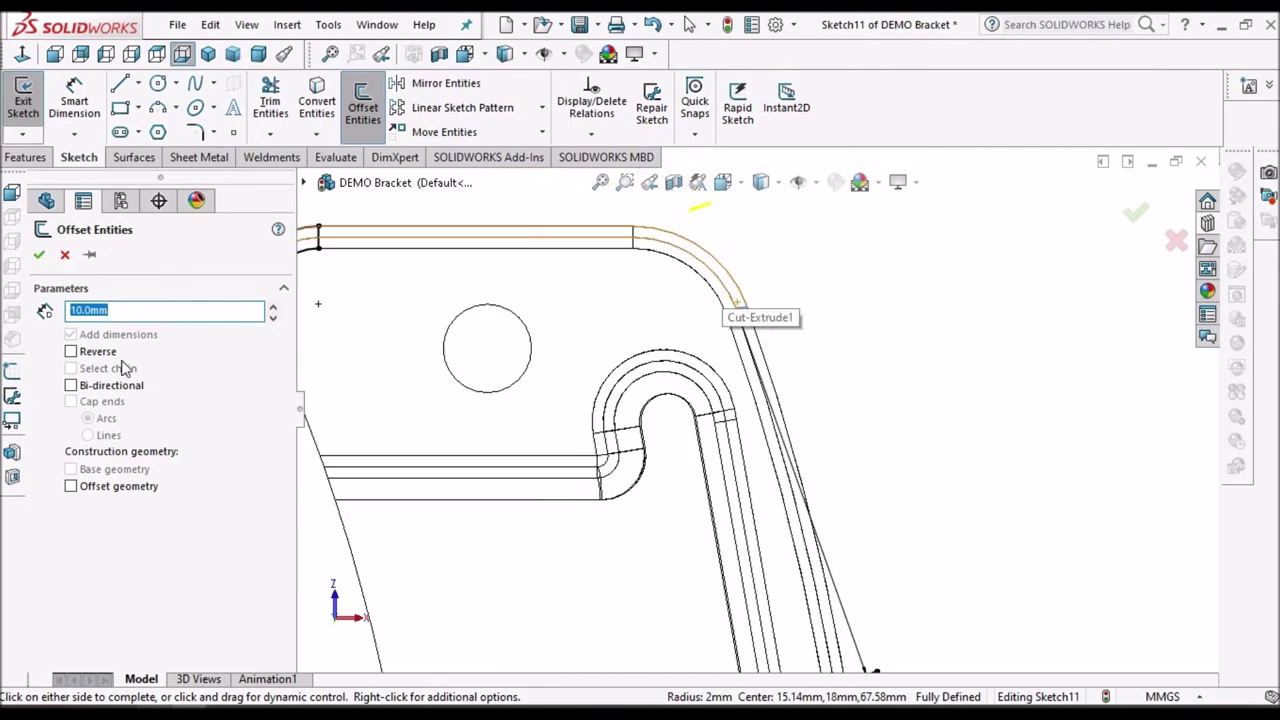
pyautogui.click(71, 351)
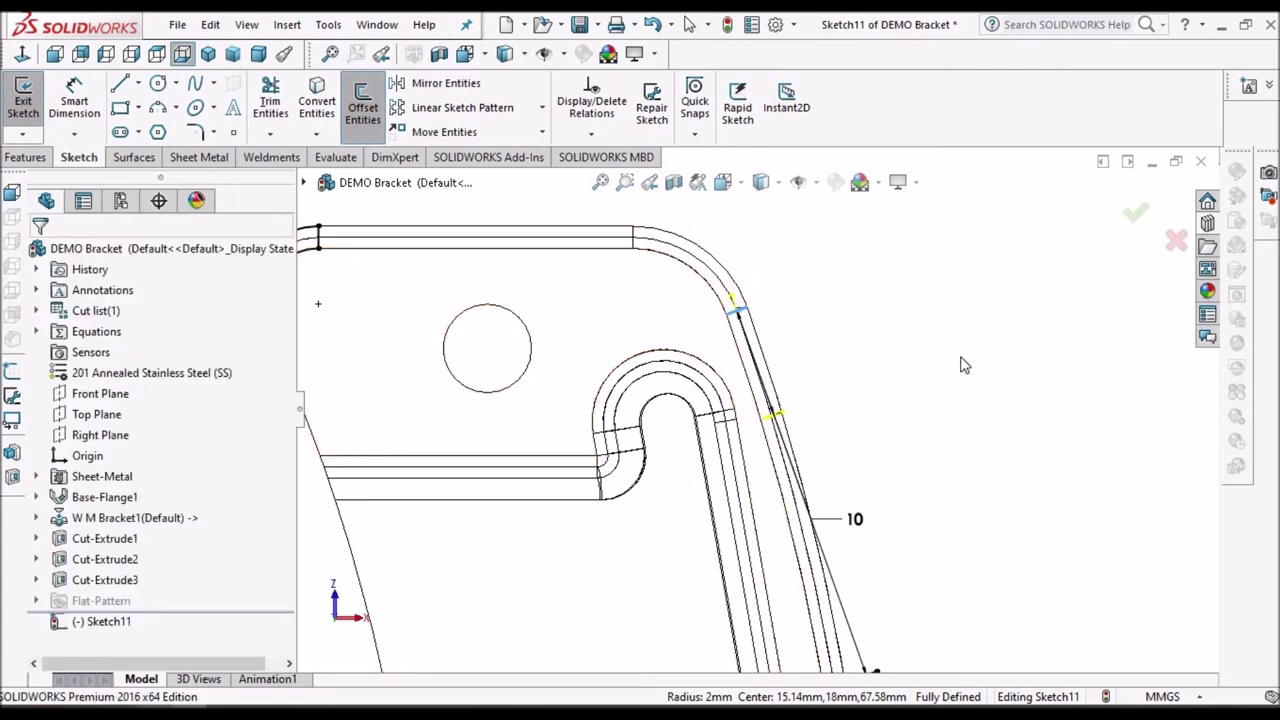
# - Move the 35 mm and 10 mm offset dimensions clear of the rim on its convex side
pyautogui.scroll(-3, 829, 502)
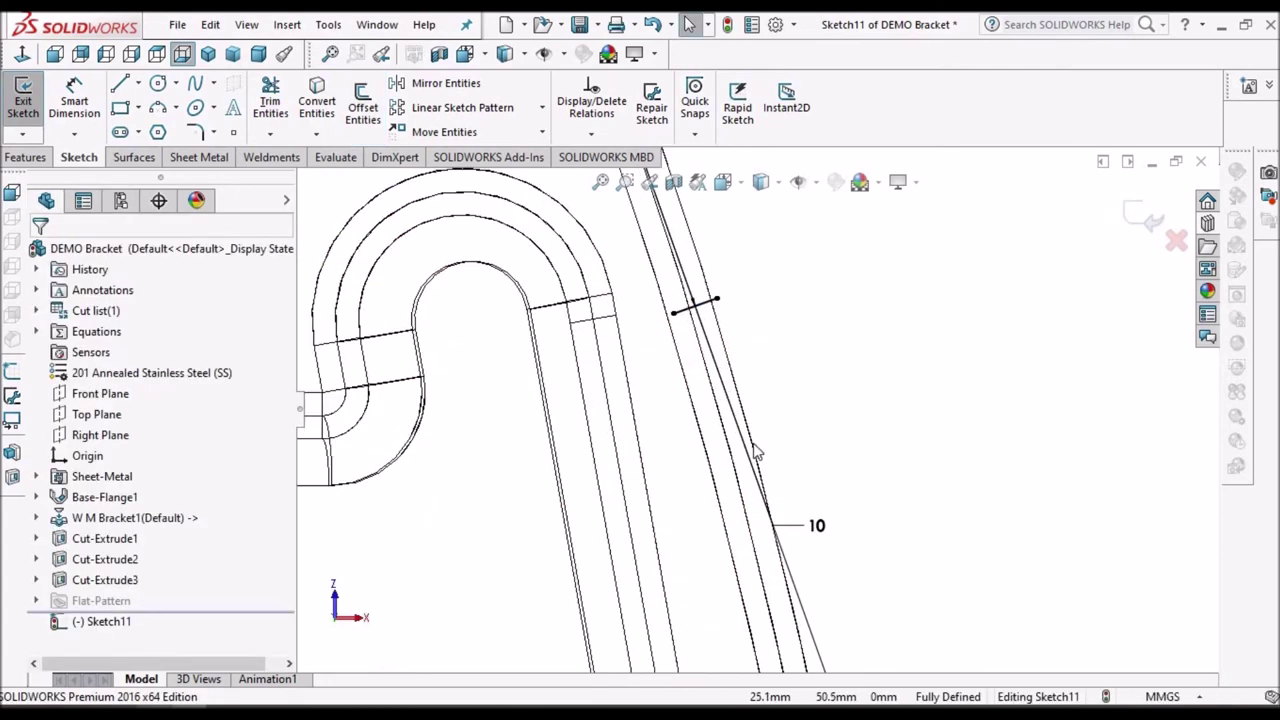
pyautogui.scroll(4, 906, 578)
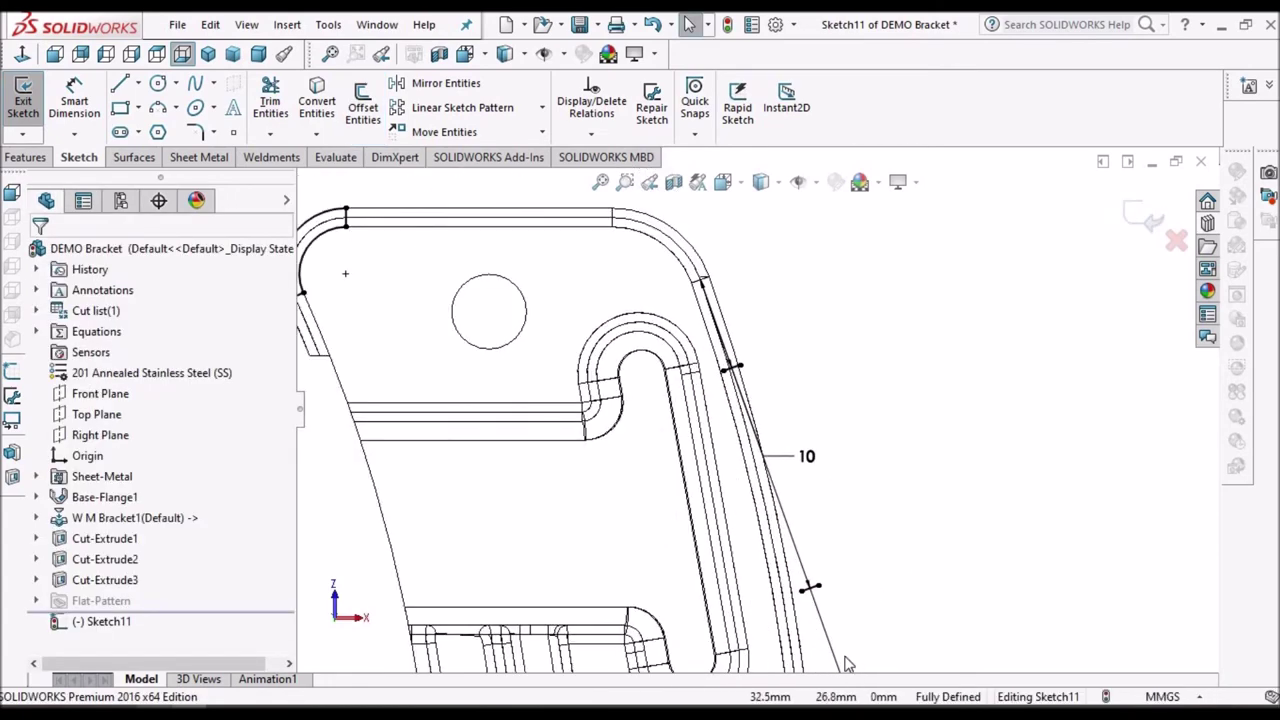
pyautogui.scroll(2, 845, 664)
pyautogui.scroll(1, 834, 600)
pyautogui.moveTo(887, 650); pyautogui.dragTo(822, 406)
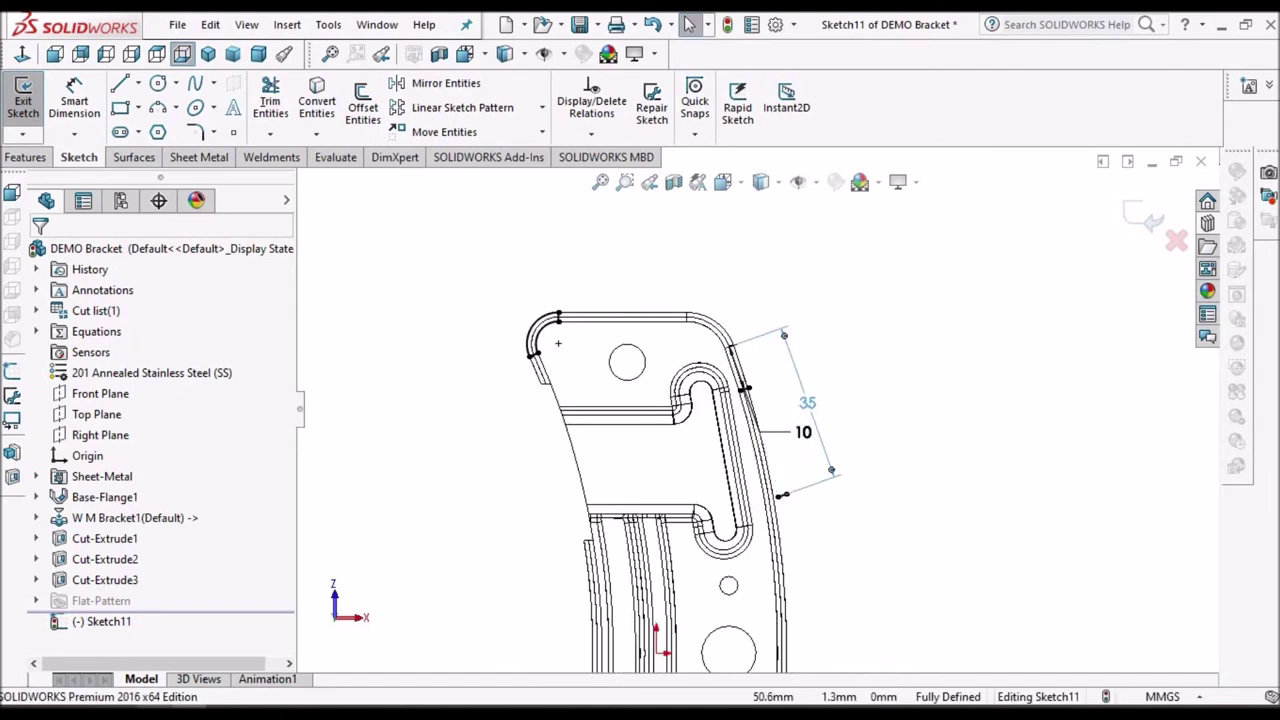
pyautogui.scroll(-2, 809, 423)
pyautogui.scroll(-4, 877, 494)
pyautogui.click(915, 447)
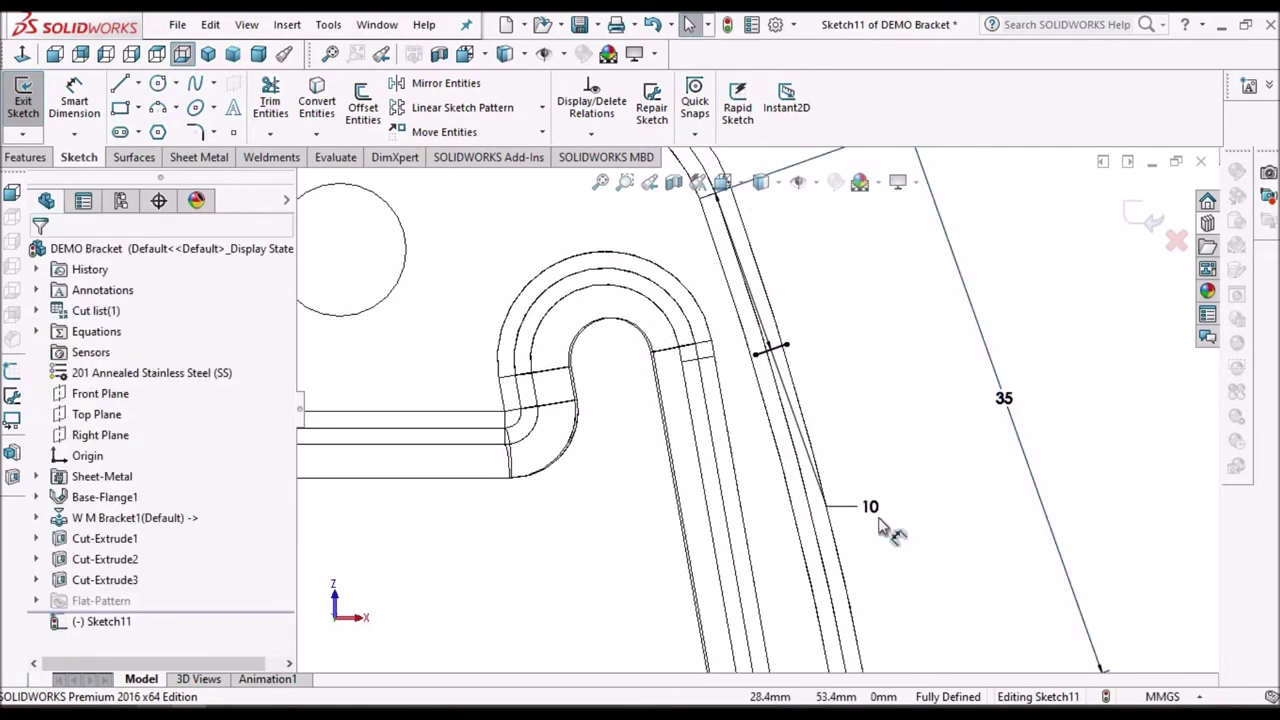
pyautogui.moveTo(881, 505); pyautogui.dragTo(978, 342)
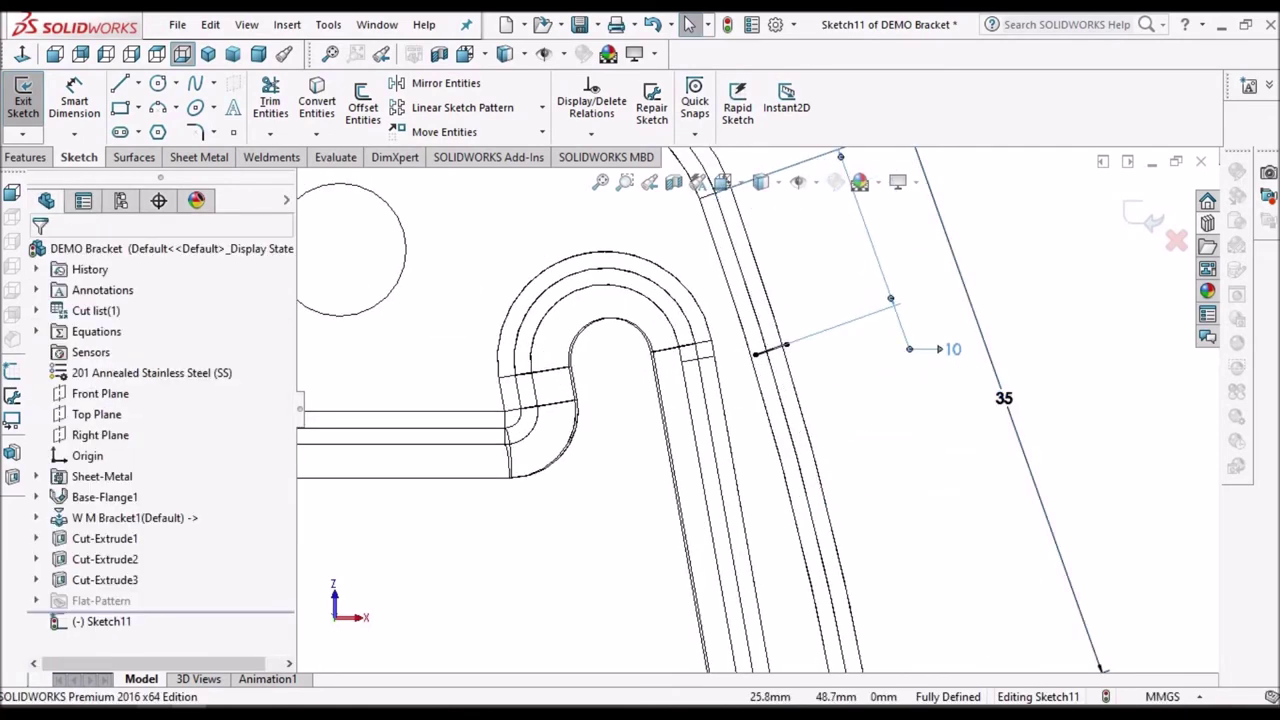
pyautogui.click(950, 349)
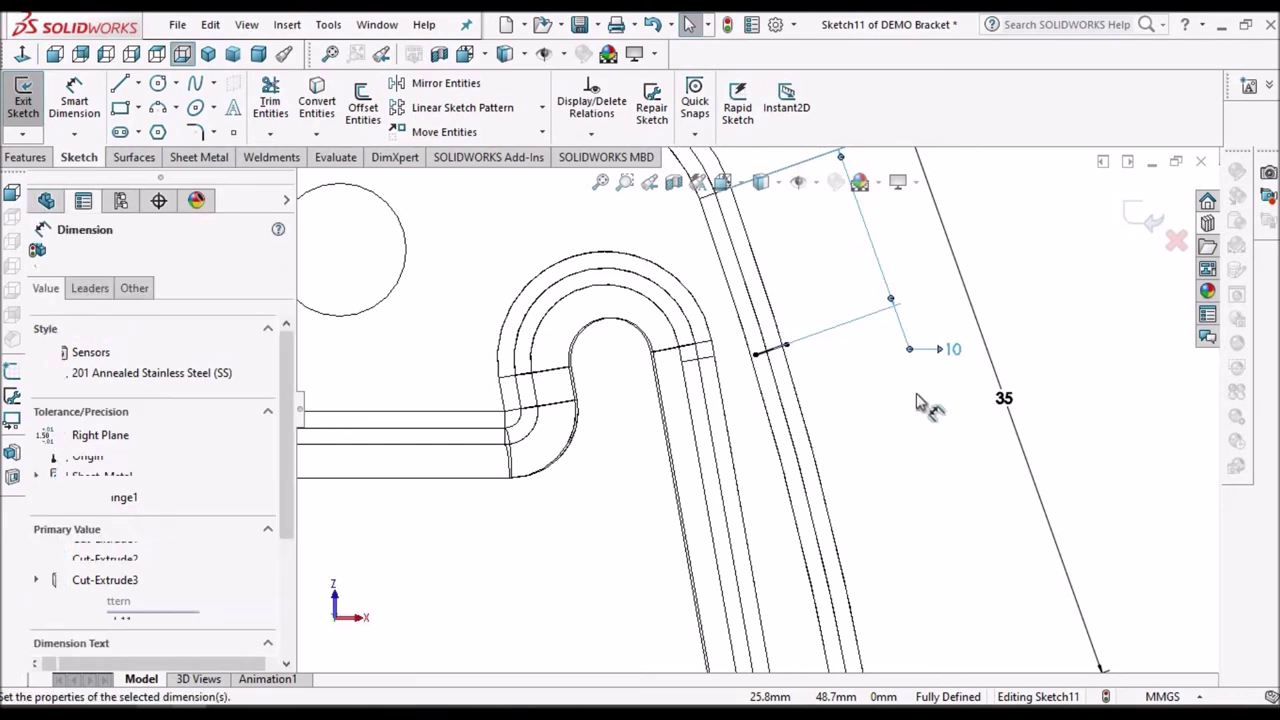
# - Convert the outer and inner long arc edges of the rim's convex side into sketch arcs
pyautogui.scroll(3, 840, 430)
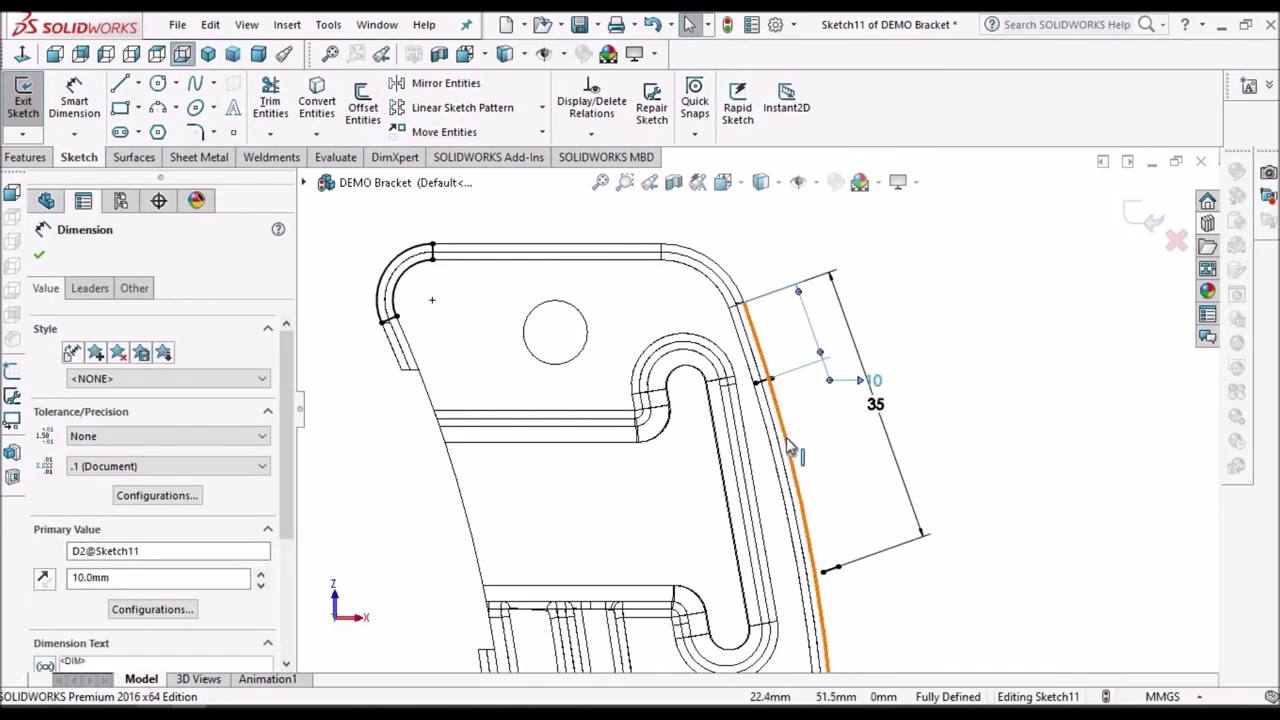
pyautogui.click(323, 99)
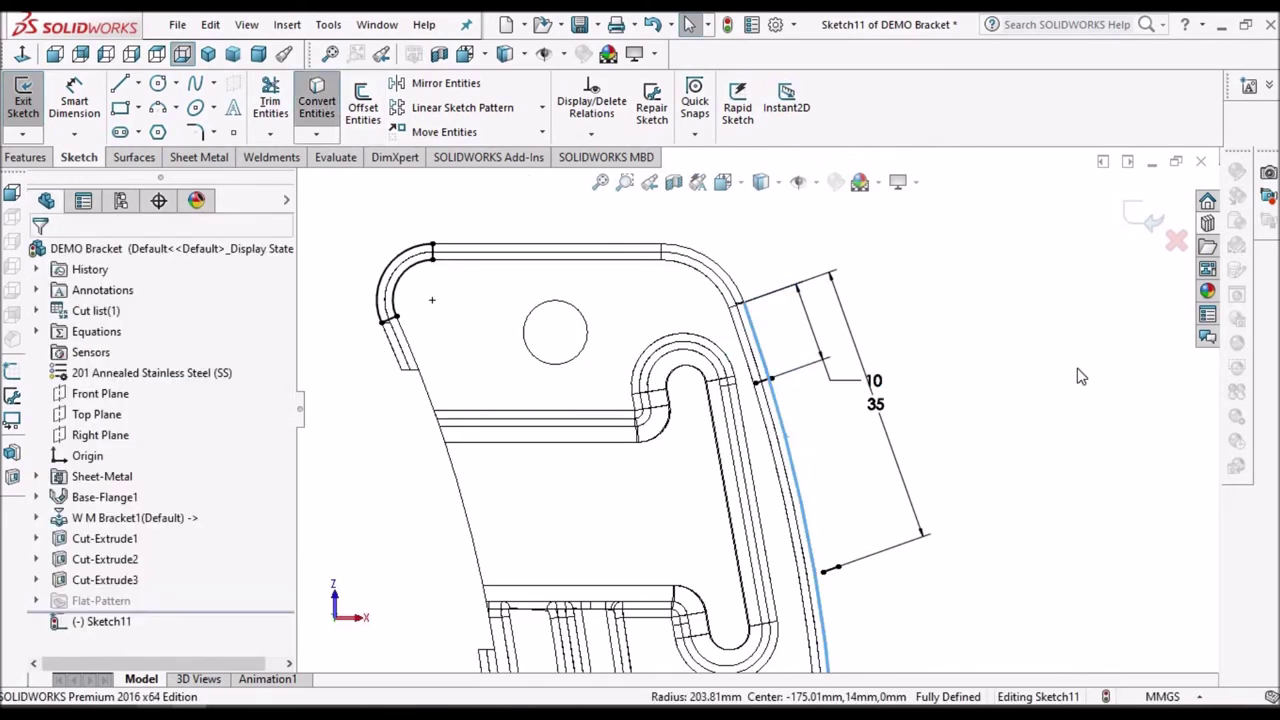
pyautogui.click(767, 455)
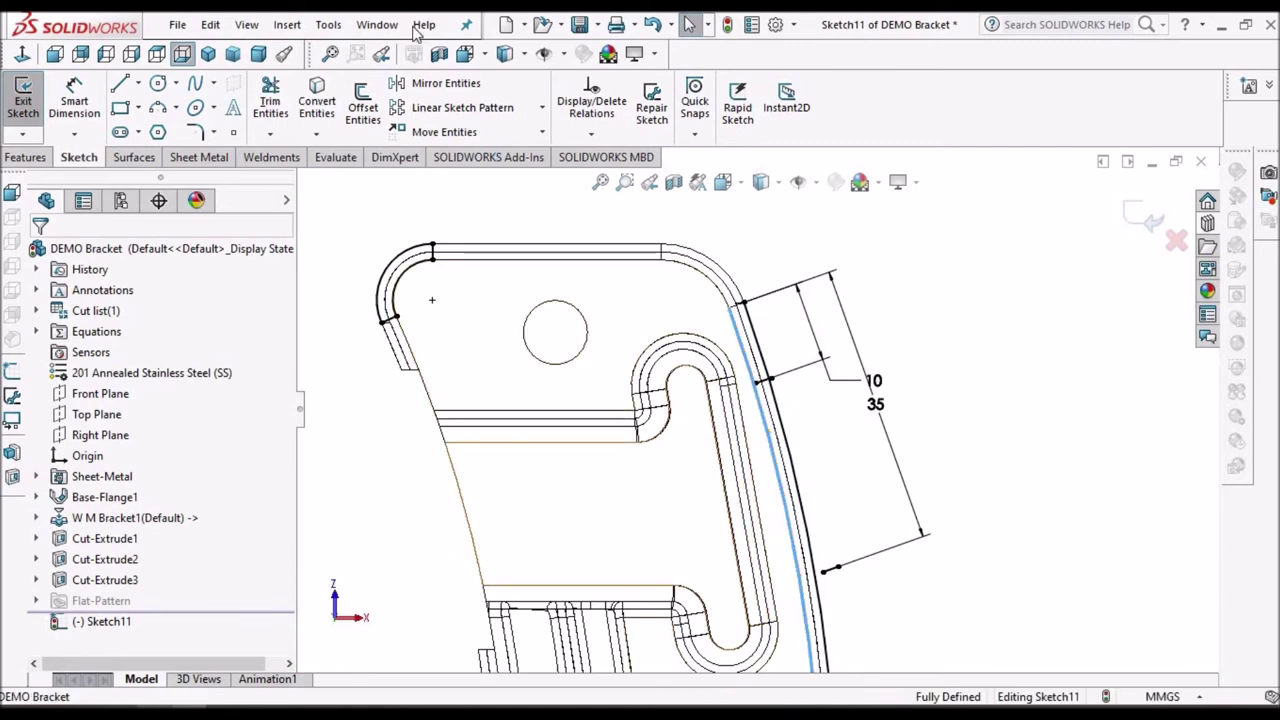
pyautogui.click(331, 92)
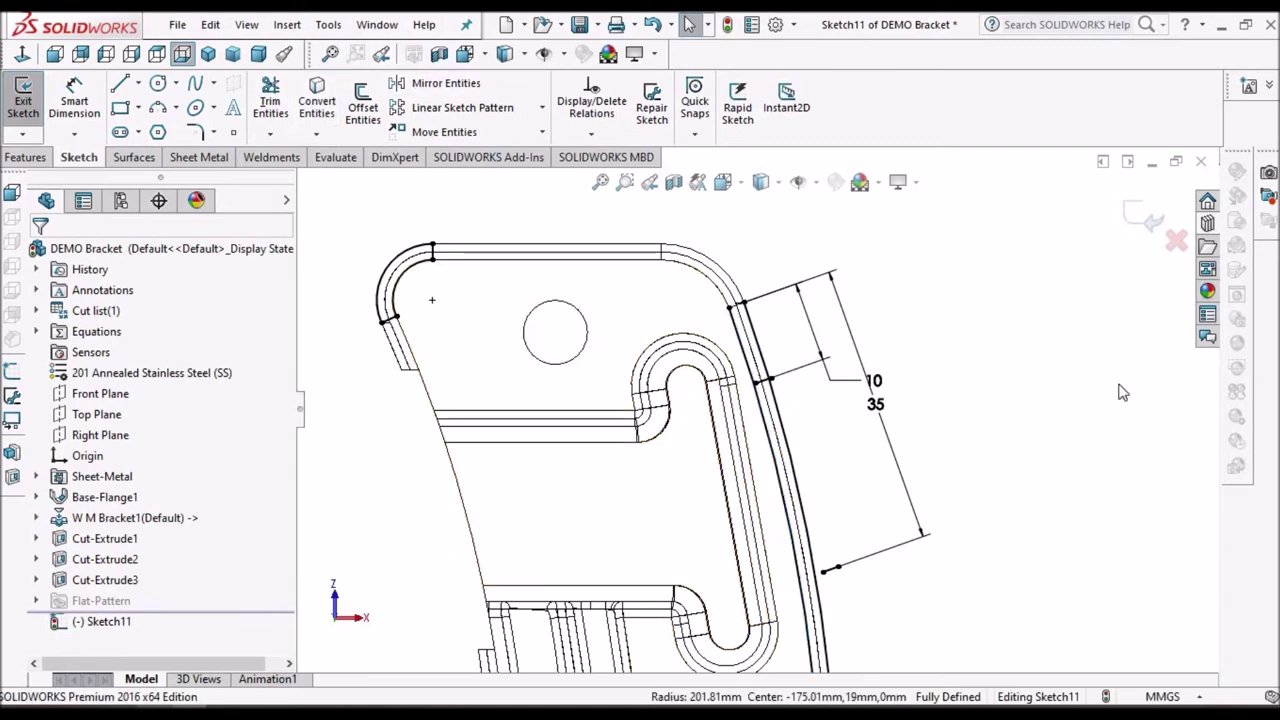
# - Corner-trim both converted rim arcs to the 10 mm offset line, removing their portions above it
pyautogui.click(271, 102)
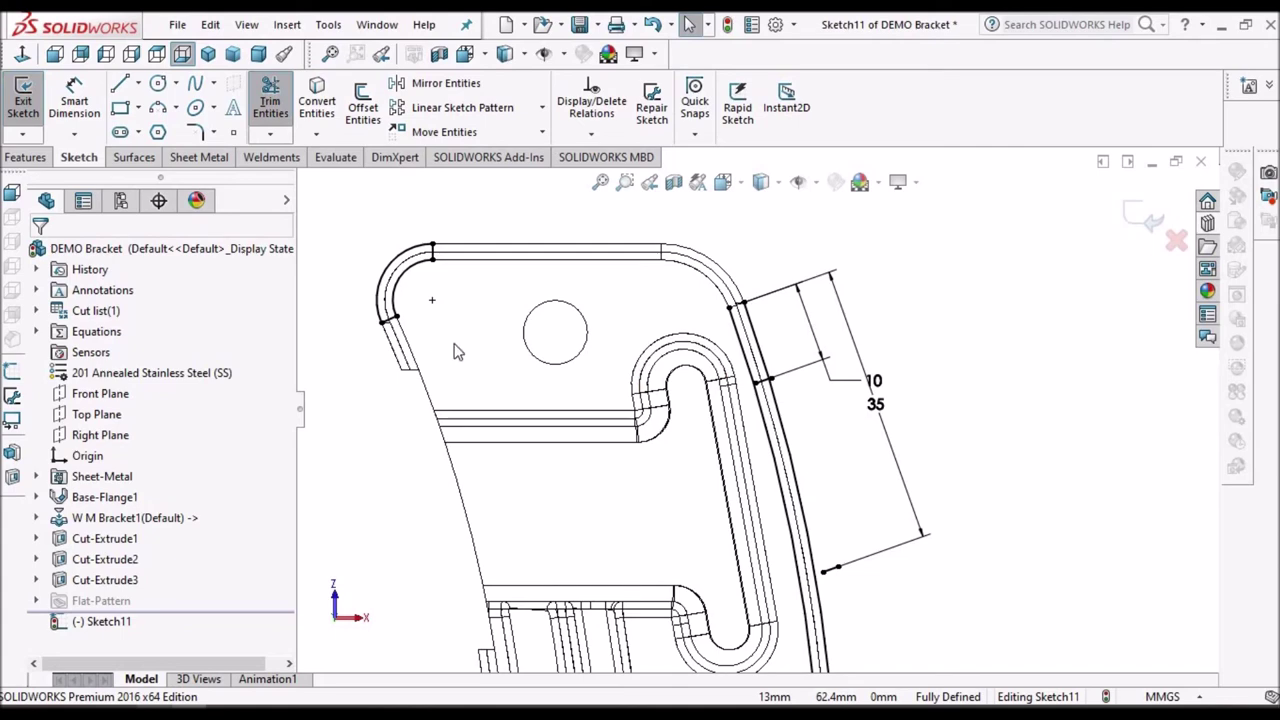
pyautogui.scroll(-3, 805, 360)
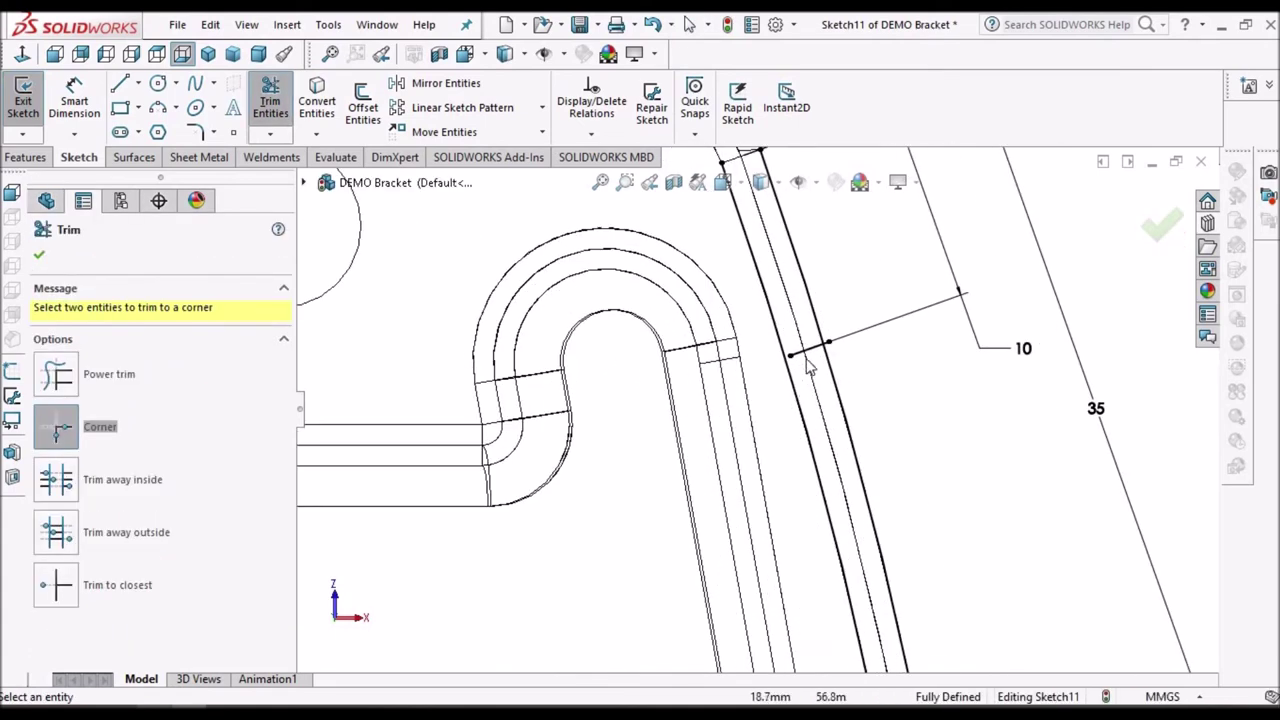
pyautogui.click(793, 395)
pyautogui.click(796, 397)
pyautogui.click(813, 356)
pyautogui.click(838, 375)
pyautogui.scroll(6, 800, 440)
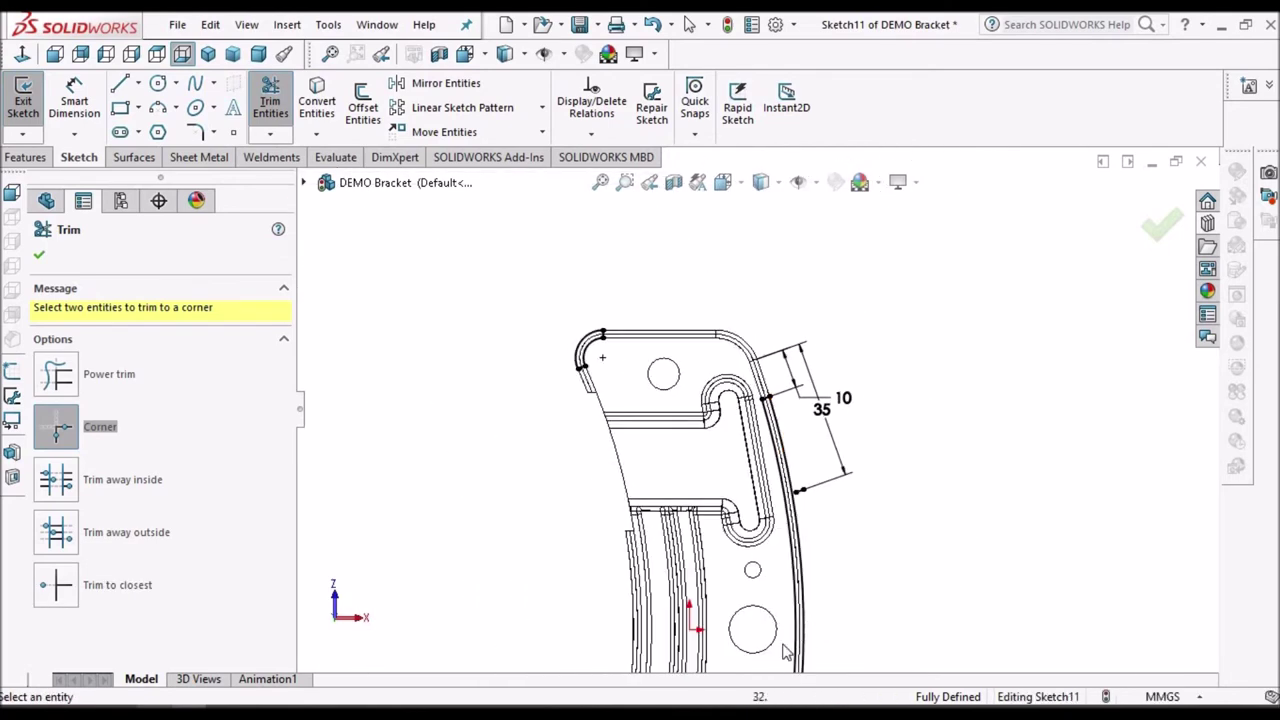
# - Corner-trim both rim arcs with the 35 mm offset line to close the lower end of the strip profile
pyautogui.scroll(4, 798, 625)
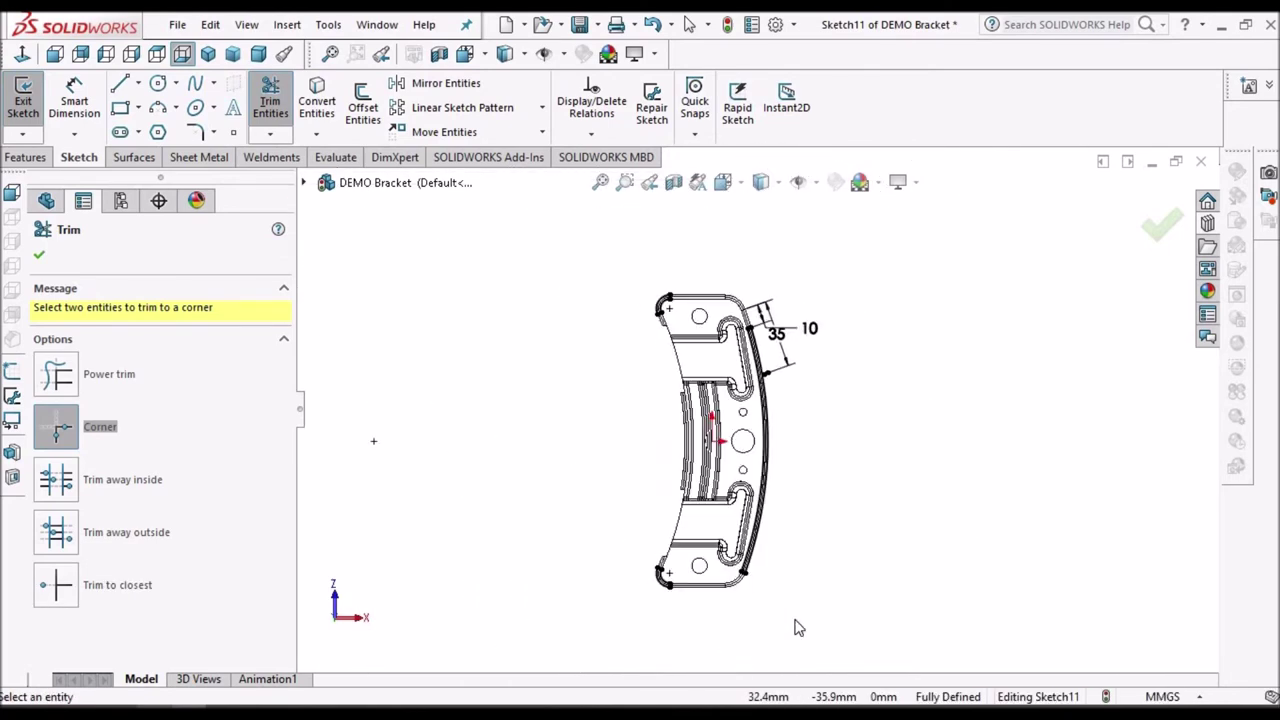
pyautogui.scroll(-10, 778, 392)
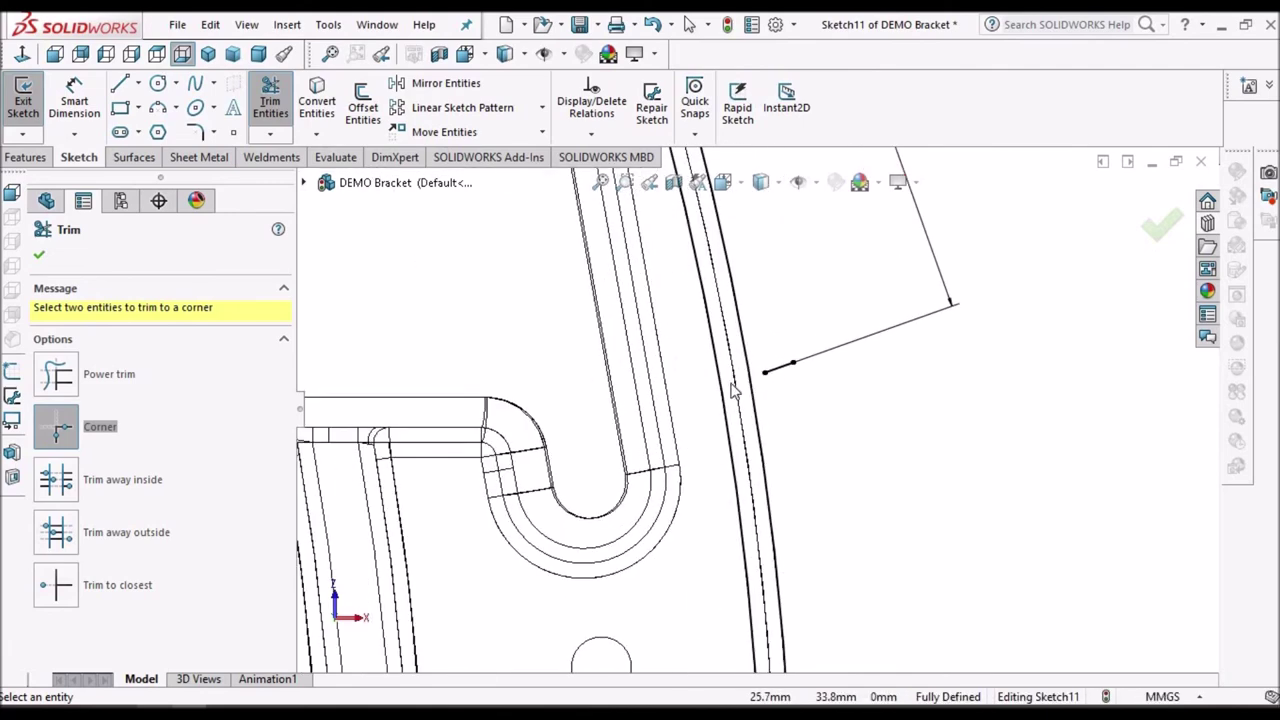
pyautogui.scroll(-2, 700, 314)
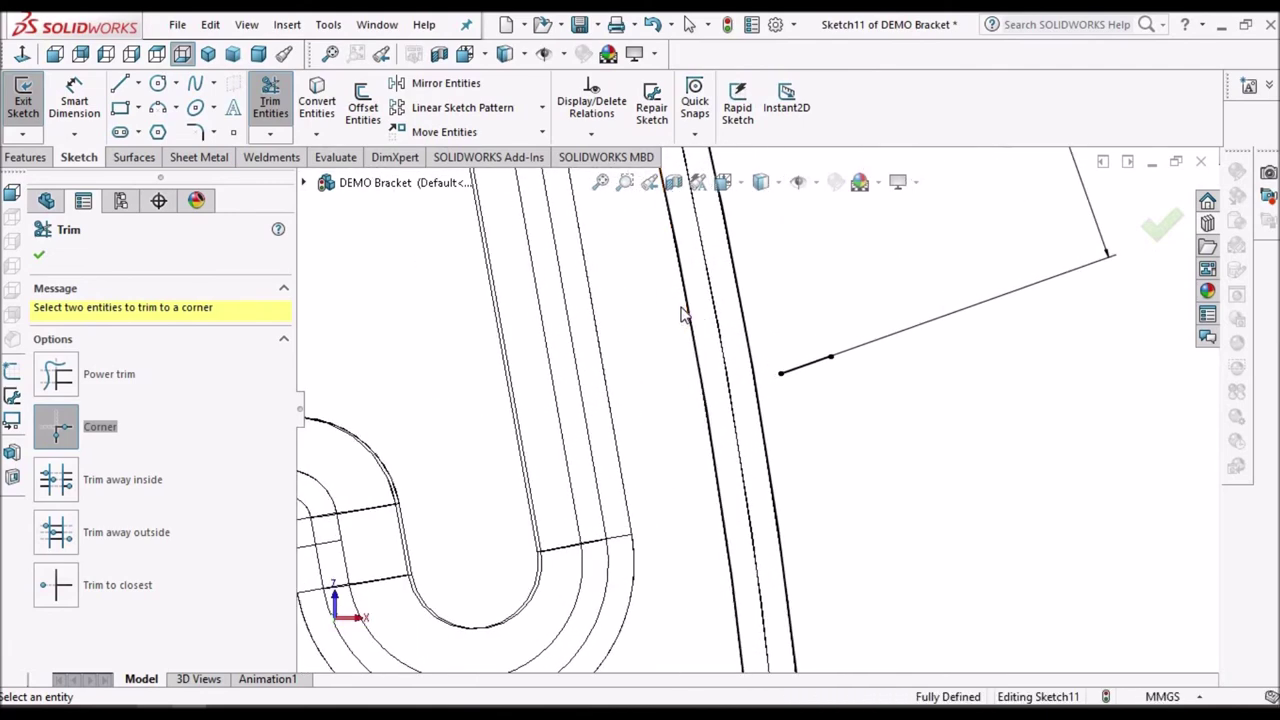
pyautogui.click(688, 320)
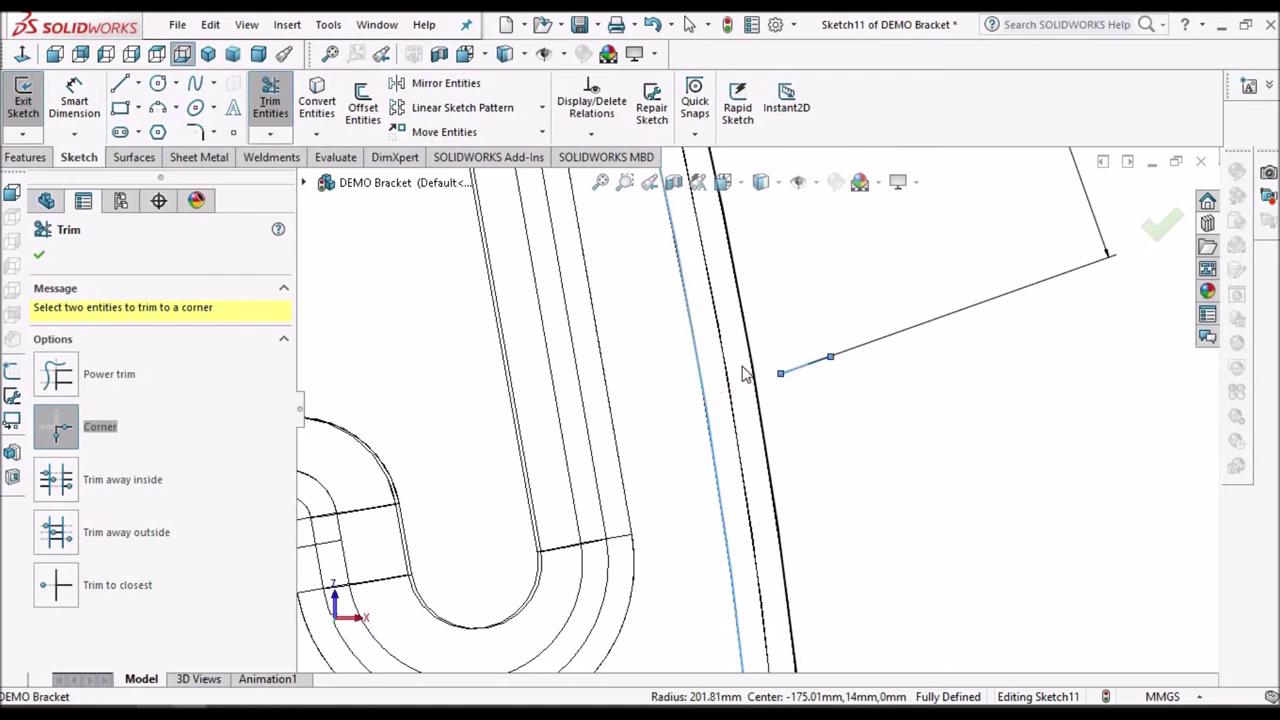
pyautogui.click(745, 378)
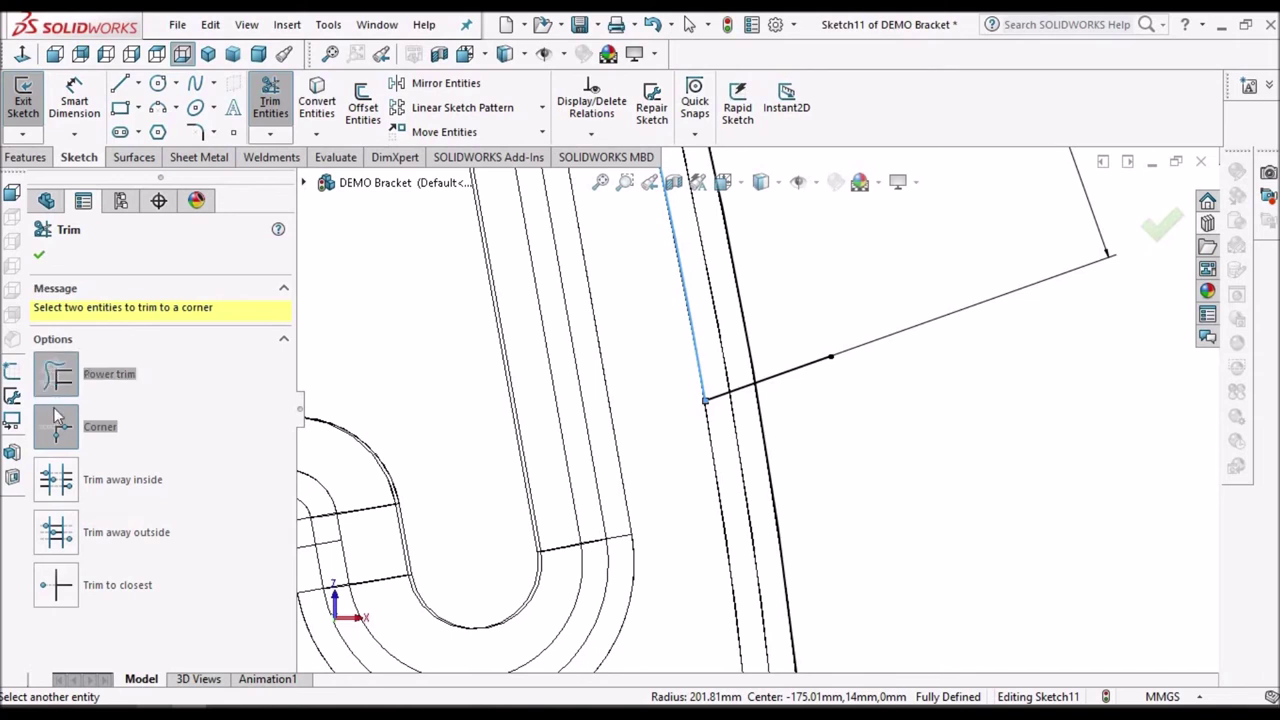
pyautogui.click(56, 374)
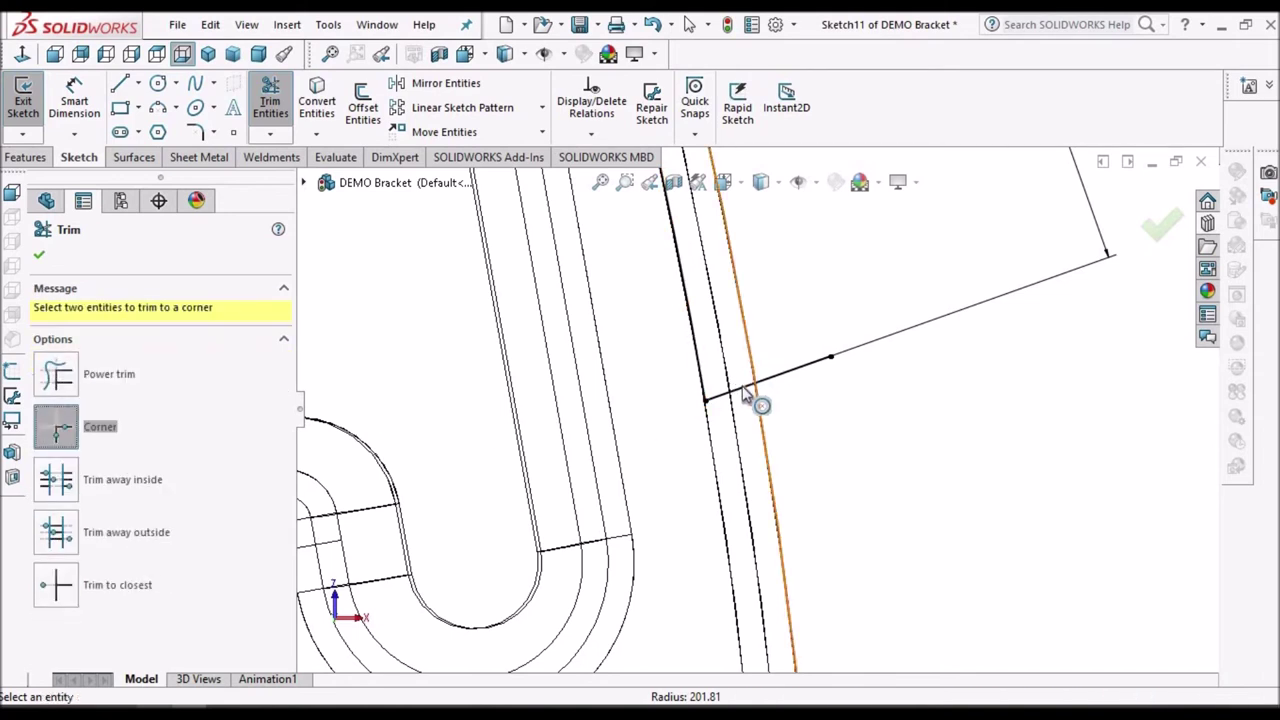
pyautogui.click(750, 394)
pyautogui.click(745, 396)
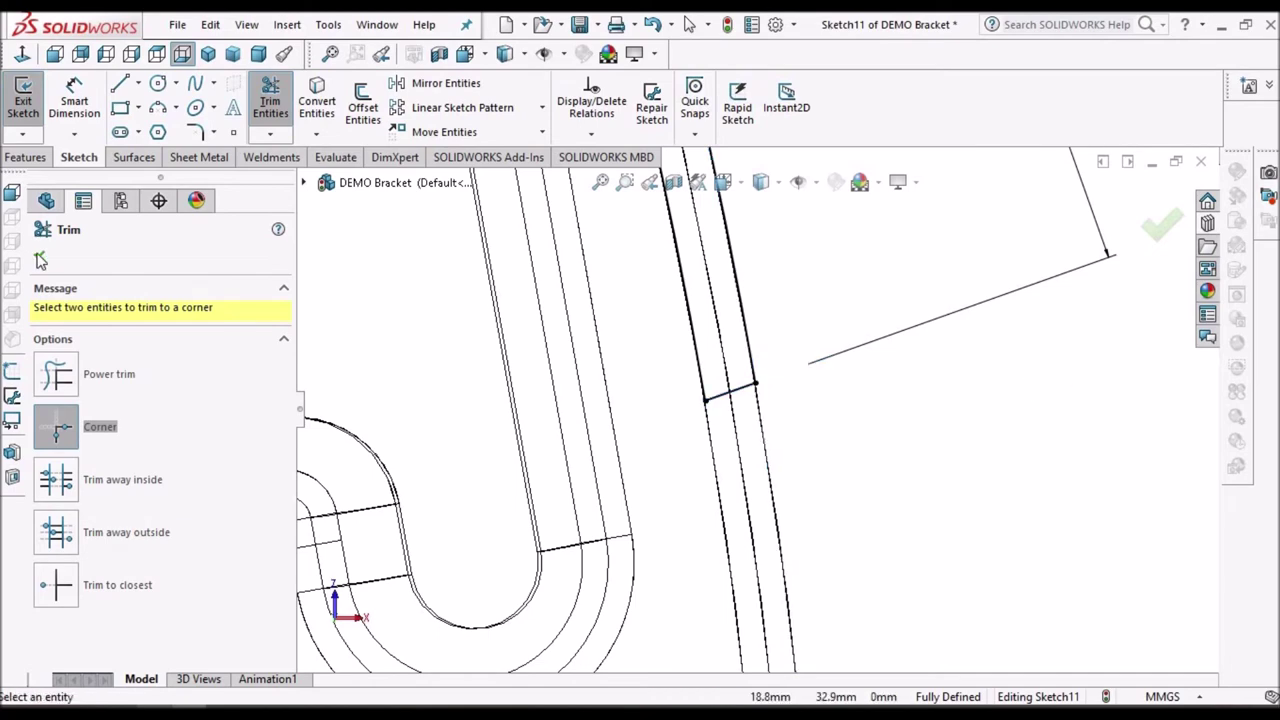
# - Draw a horizontal centerline about 57 mm long from the origin, past the rim's convex side
pyautogui.press('Escape')
pyautogui.scroll(3, 866, 471)
pyautogui.scroll(6, 866, 471)
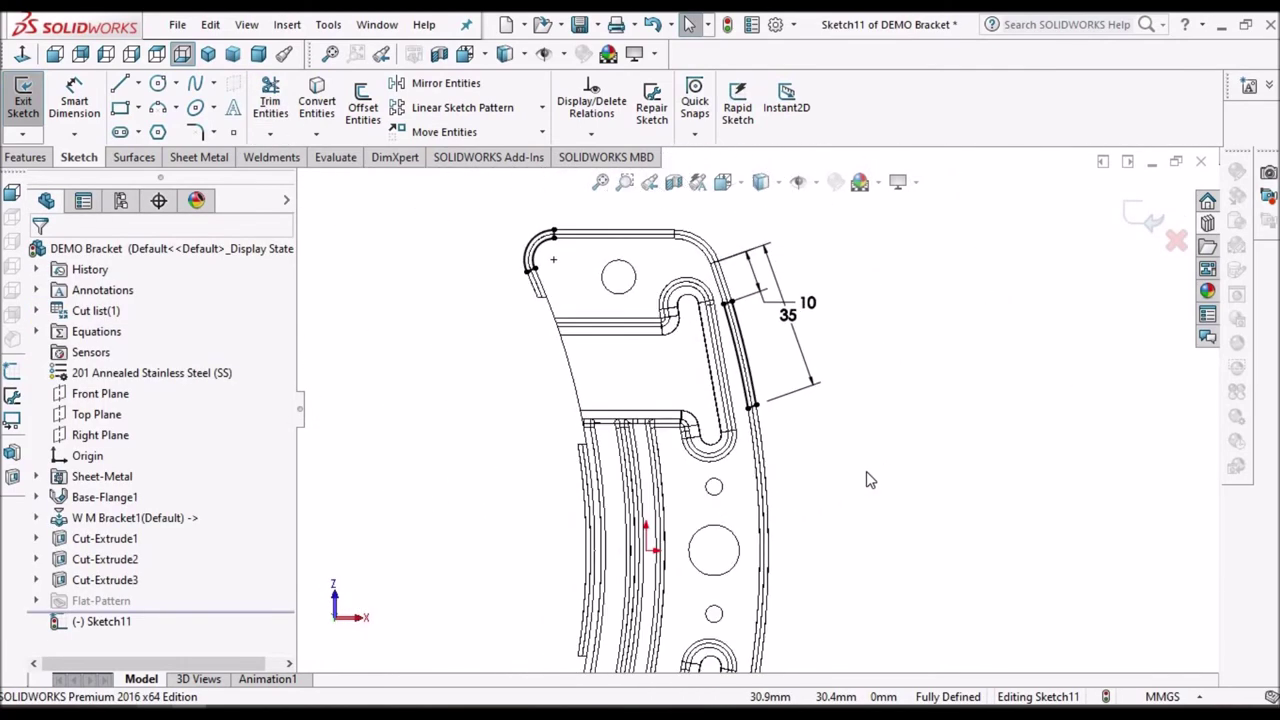
pyautogui.click(139, 84)
pyautogui.click(150, 129)
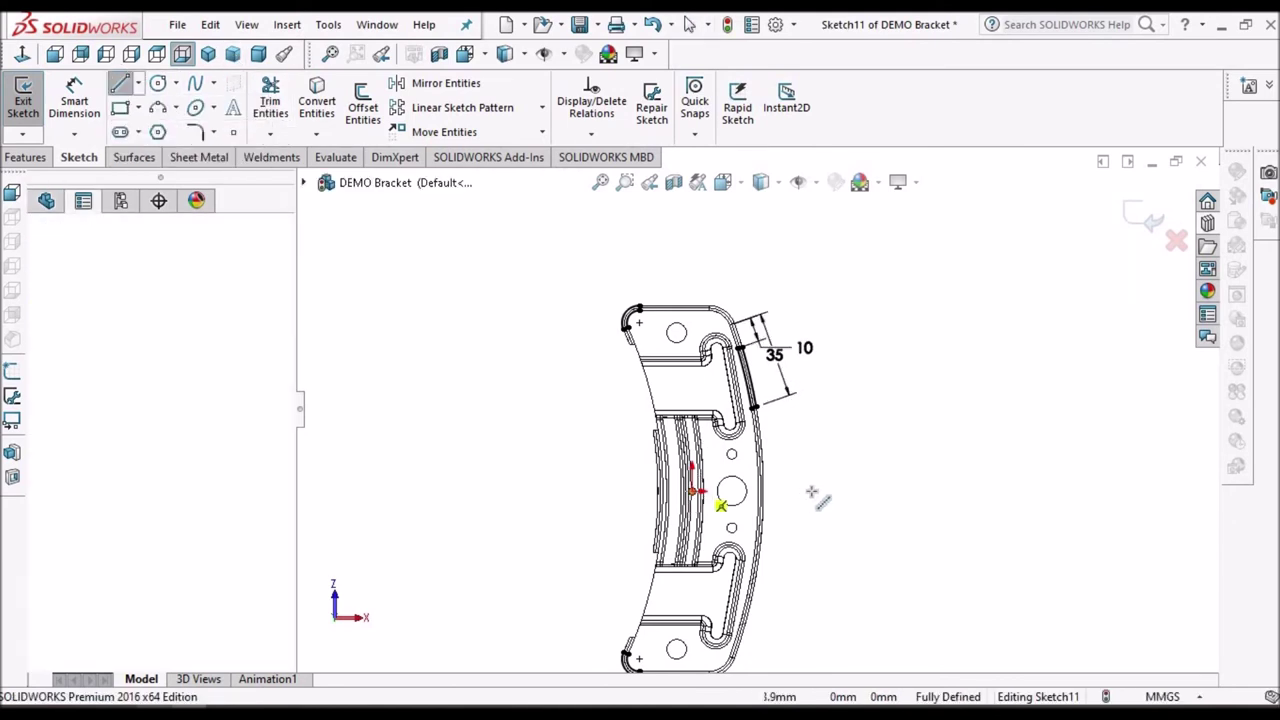
pyautogui.click(731, 490)
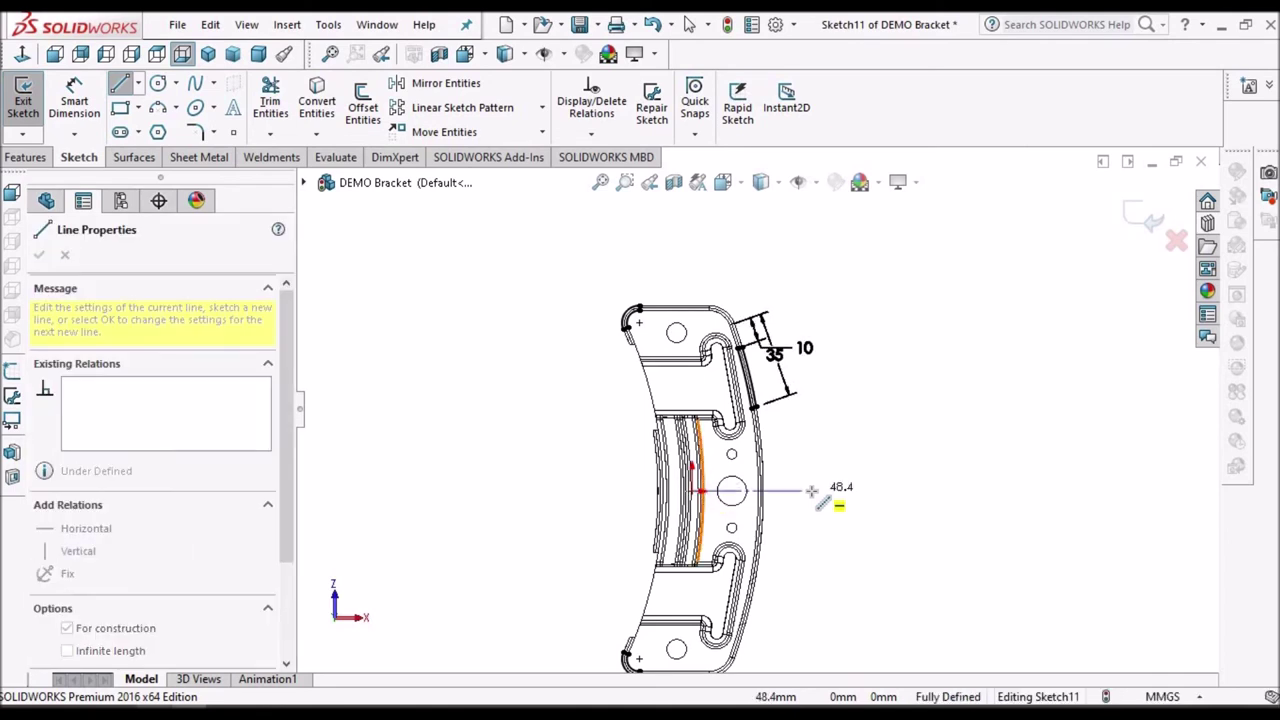
pyautogui.click(811, 491)
pyautogui.rightClick(903, 386)
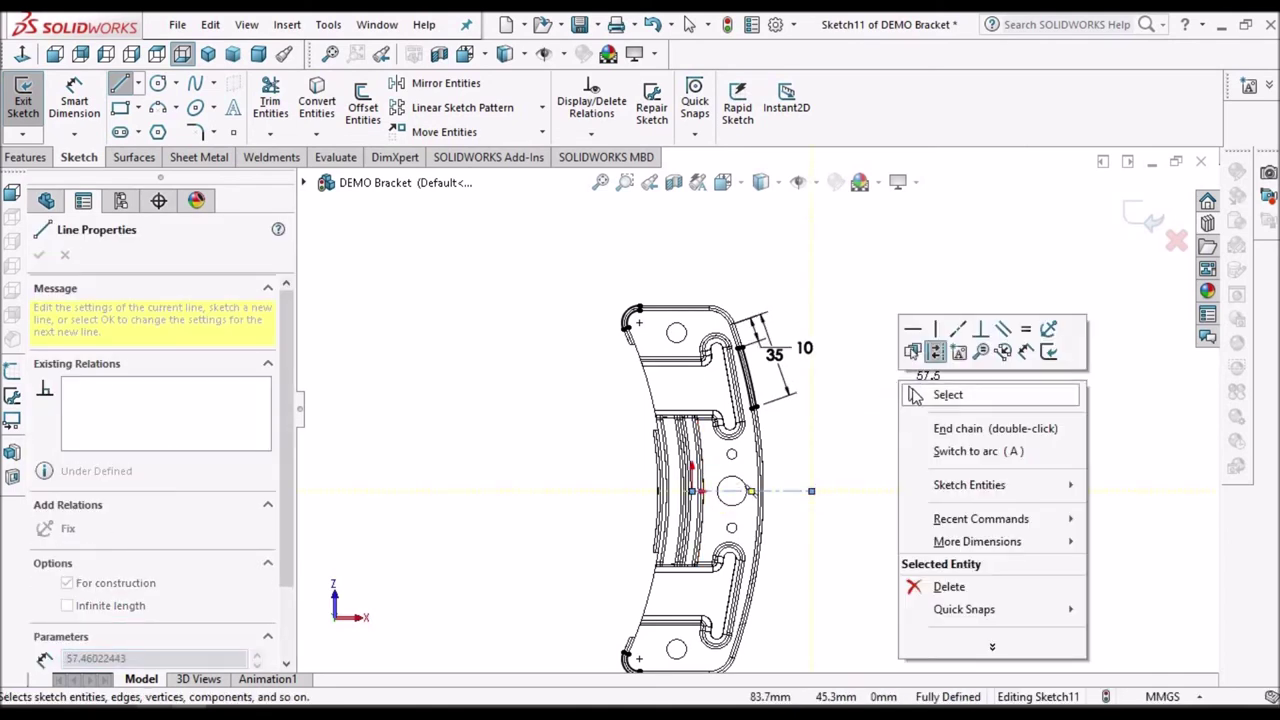
pyautogui.click(910, 390)
# - Mirror the closed strip profile on the rim's convex side about the horizontal centerline, keeping the original
pyautogui.moveTo(910, 289); pyautogui.dragTo(753, 421)
pyautogui.moveTo(800, 378); pyautogui.dragTo(722, 438)
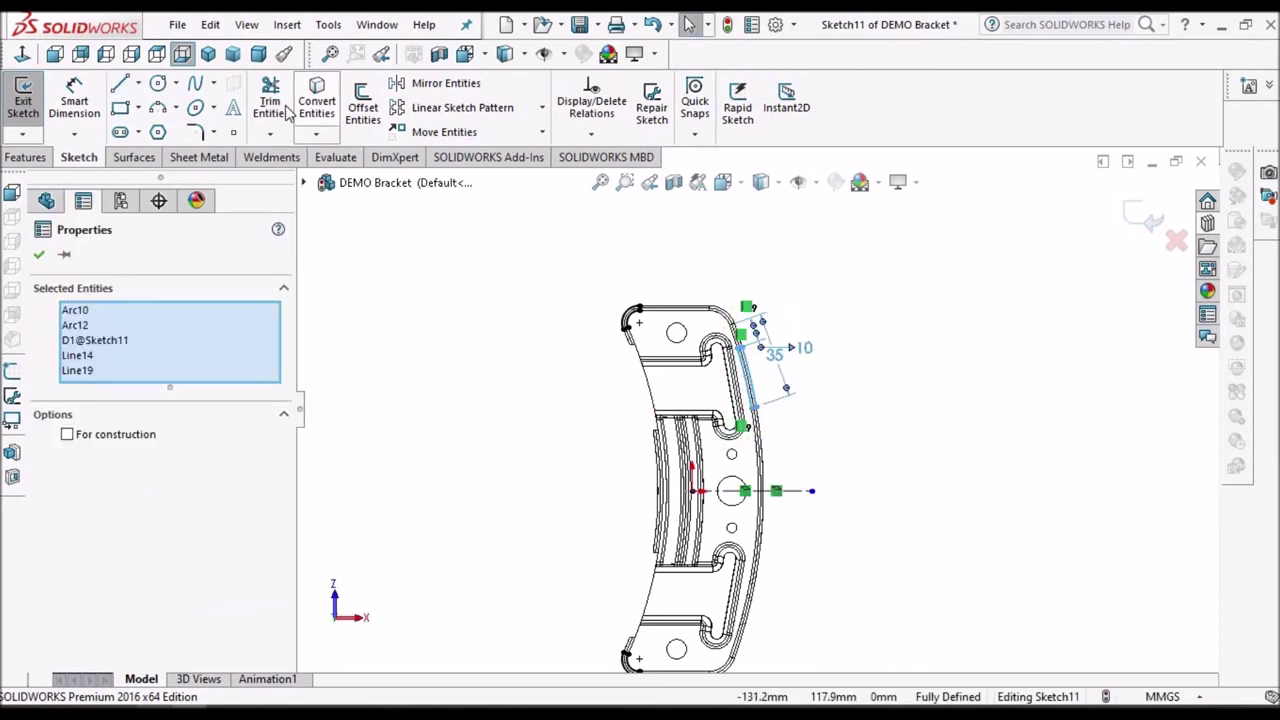
pyautogui.click(447, 90)
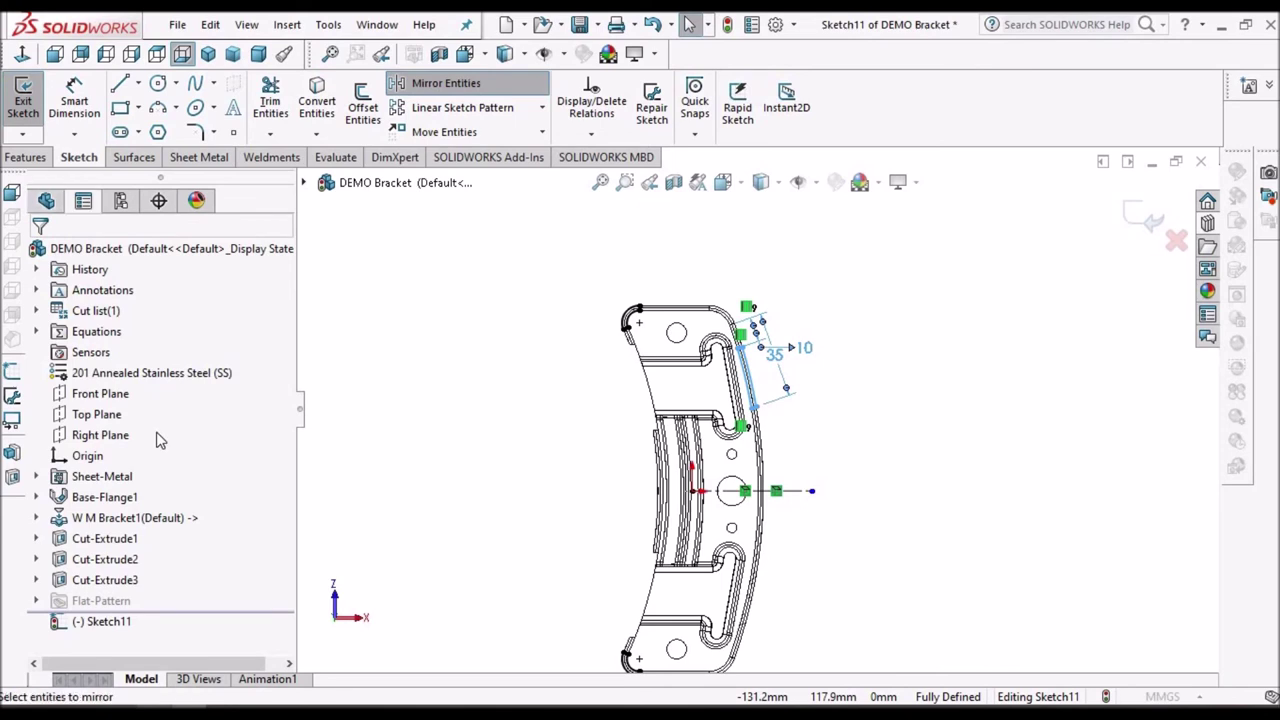
pyautogui.click(115, 514)
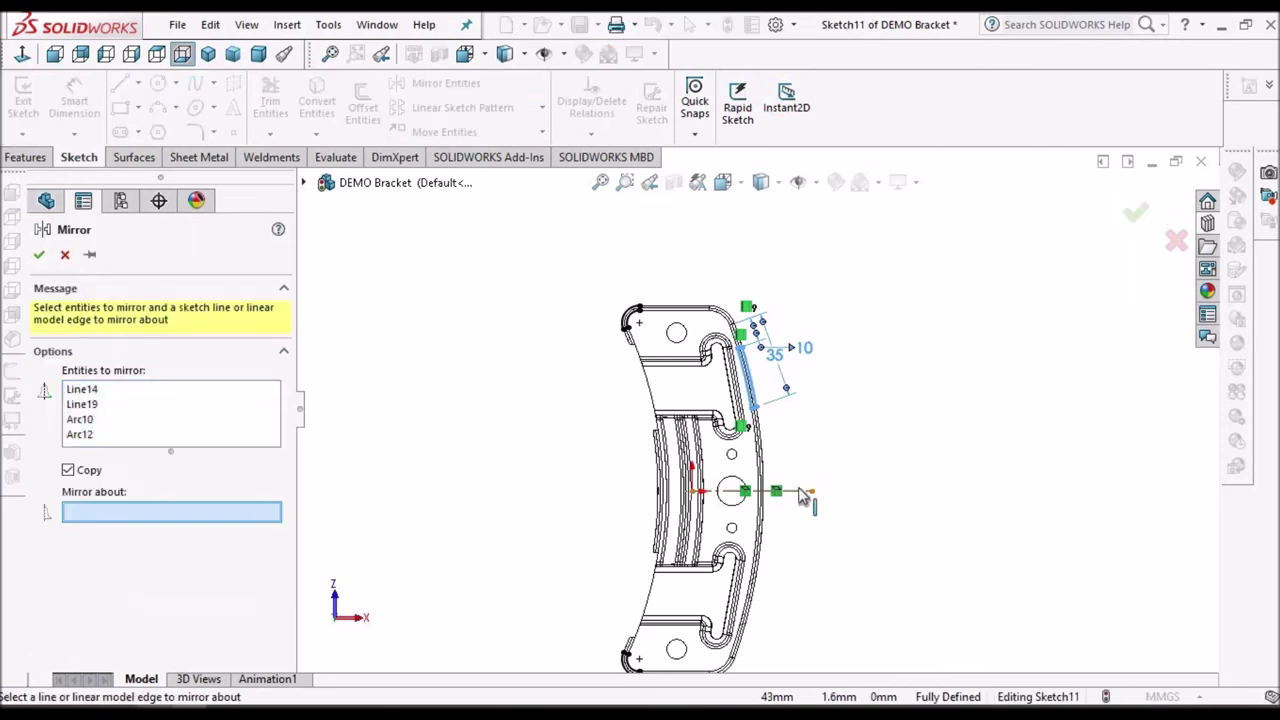
pyautogui.click(798, 495)
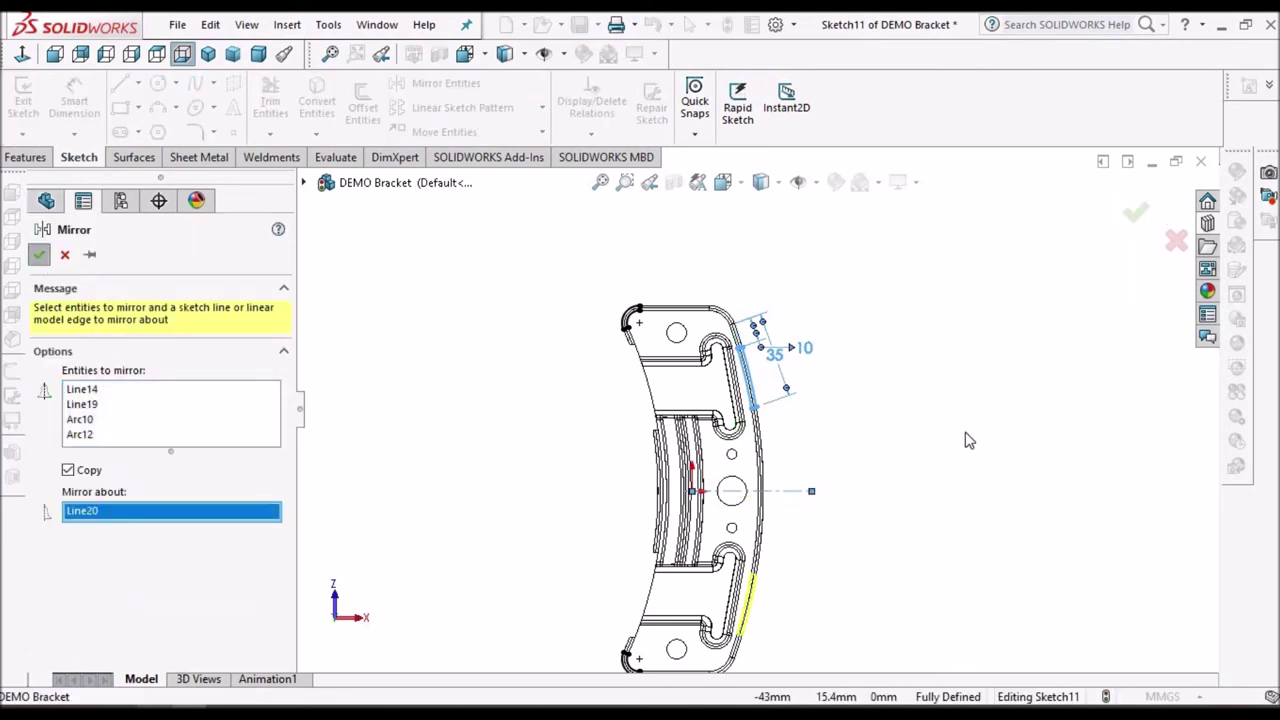
pyautogui.press('Return')
# - Offset the end edge of the upper straight rim by 5 mm, away from the rounded corner on the convex side
pyautogui.scroll(-5, 740, 322)
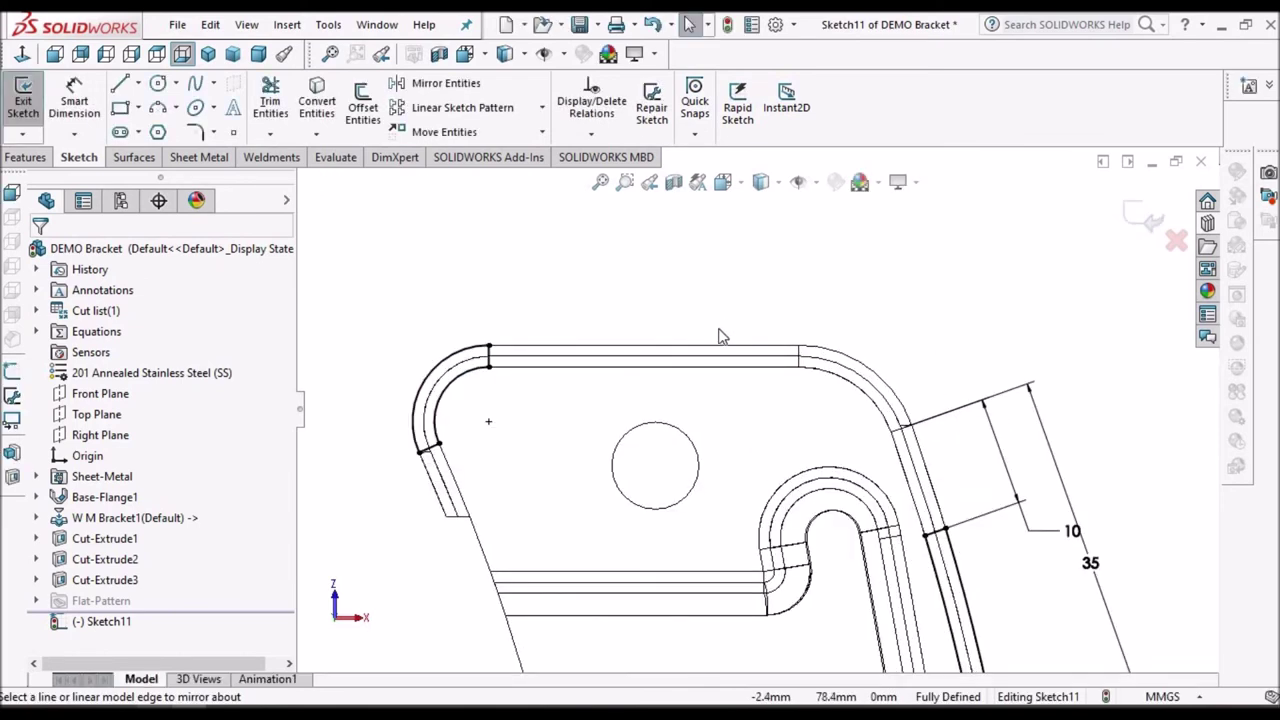
pyautogui.scroll(-5, 803, 374)
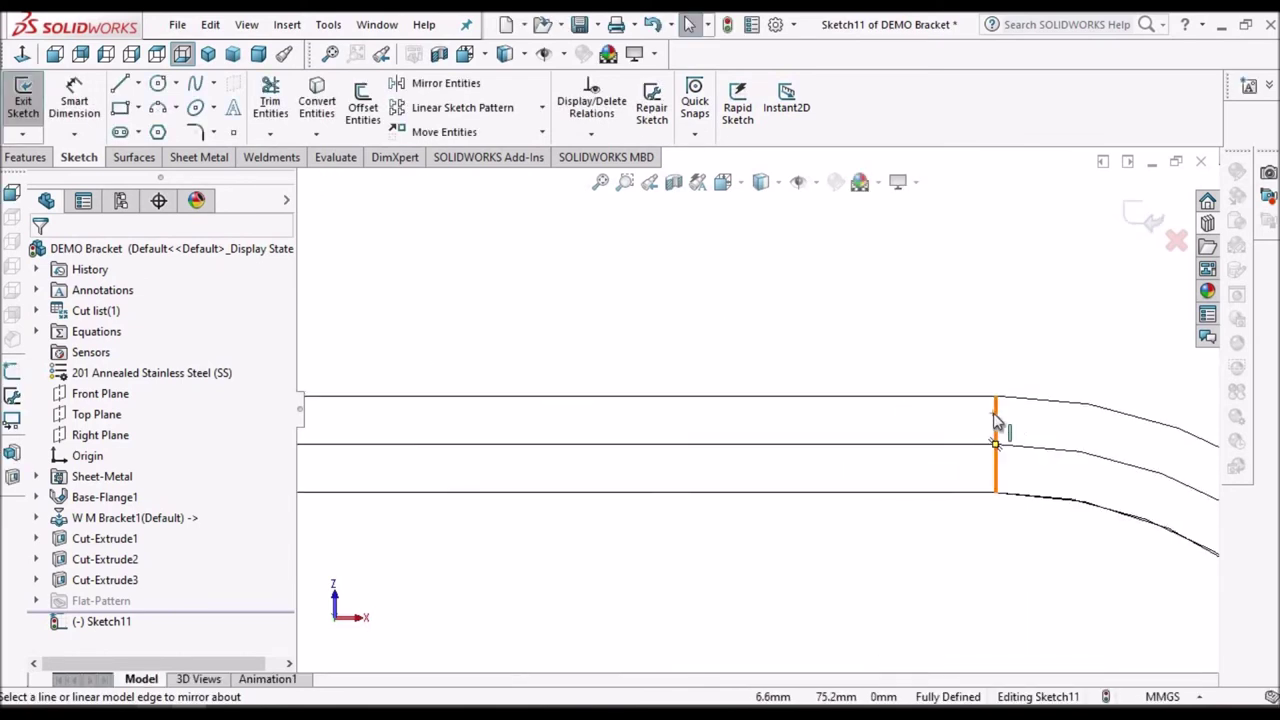
pyautogui.click(995, 425)
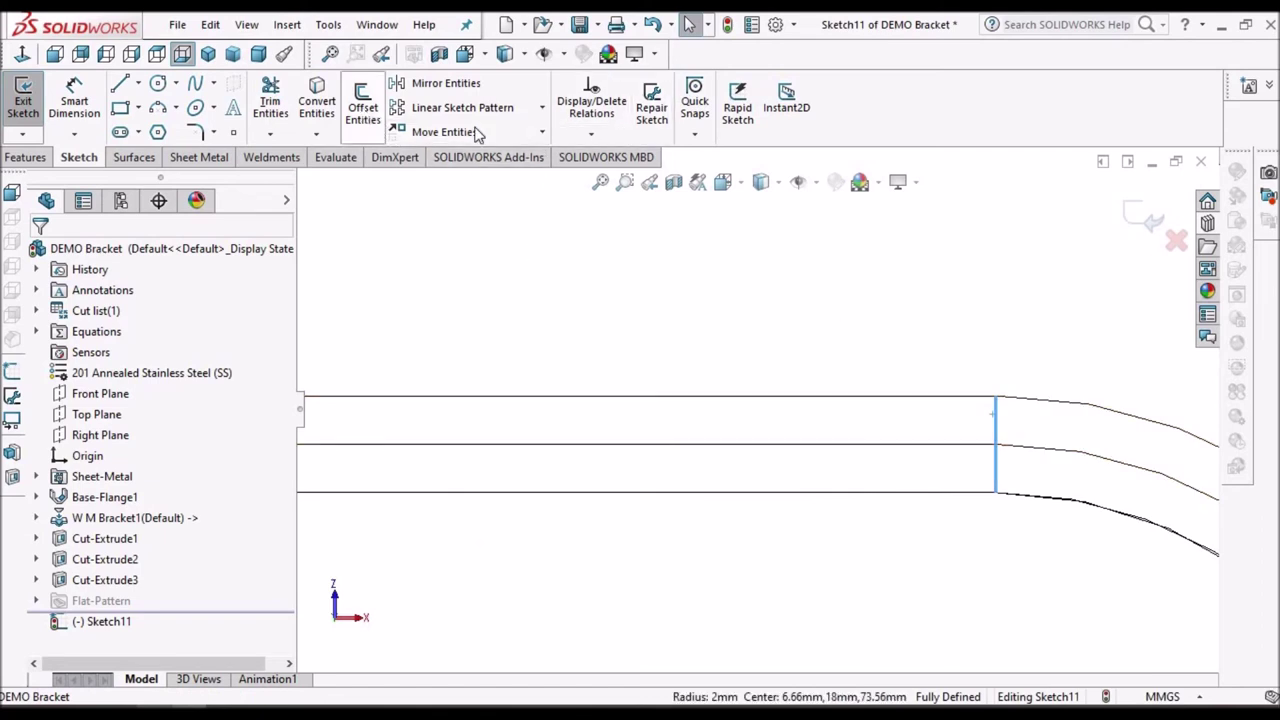
pyautogui.click(363, 108)
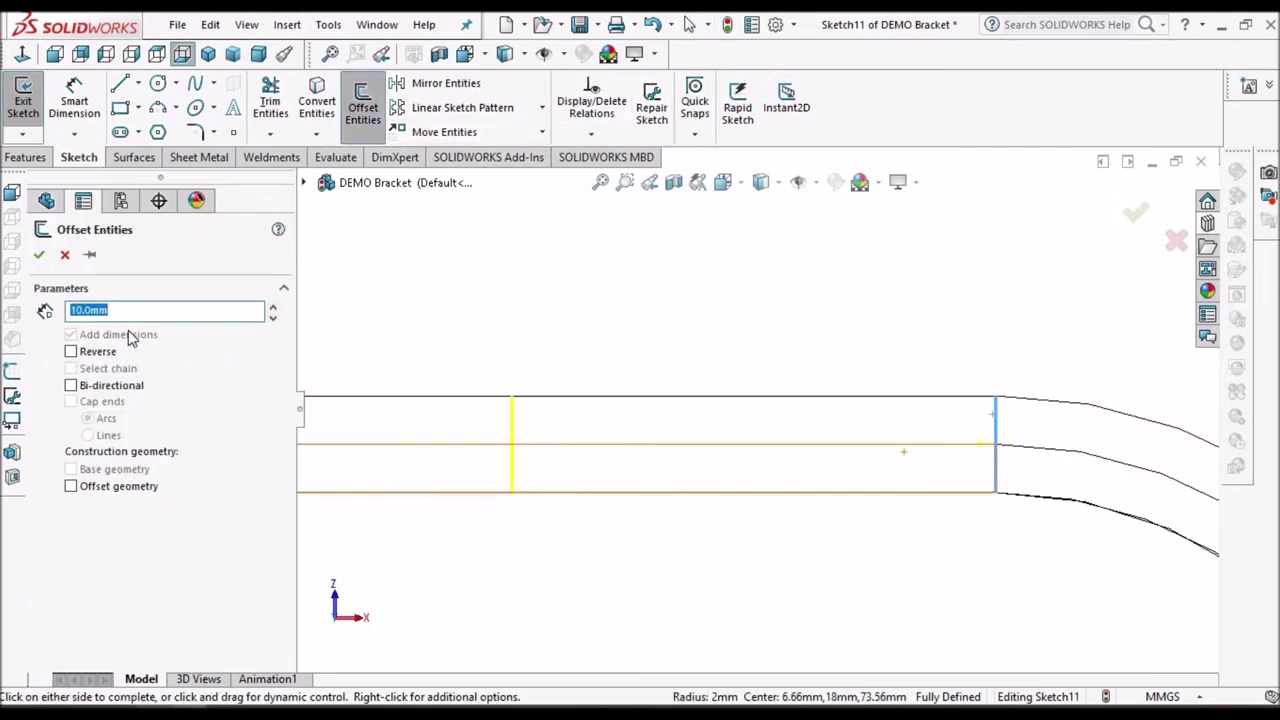
pyautogui.write('5')
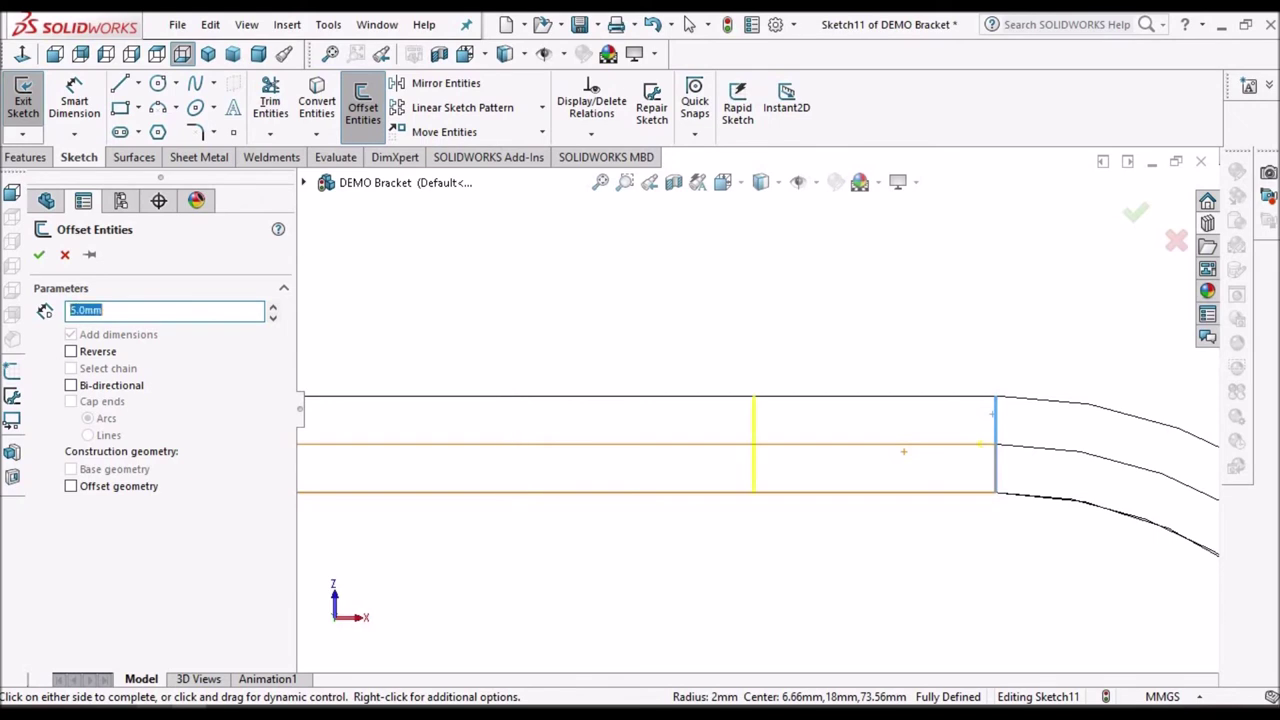
pyautogui.click(634, 297)
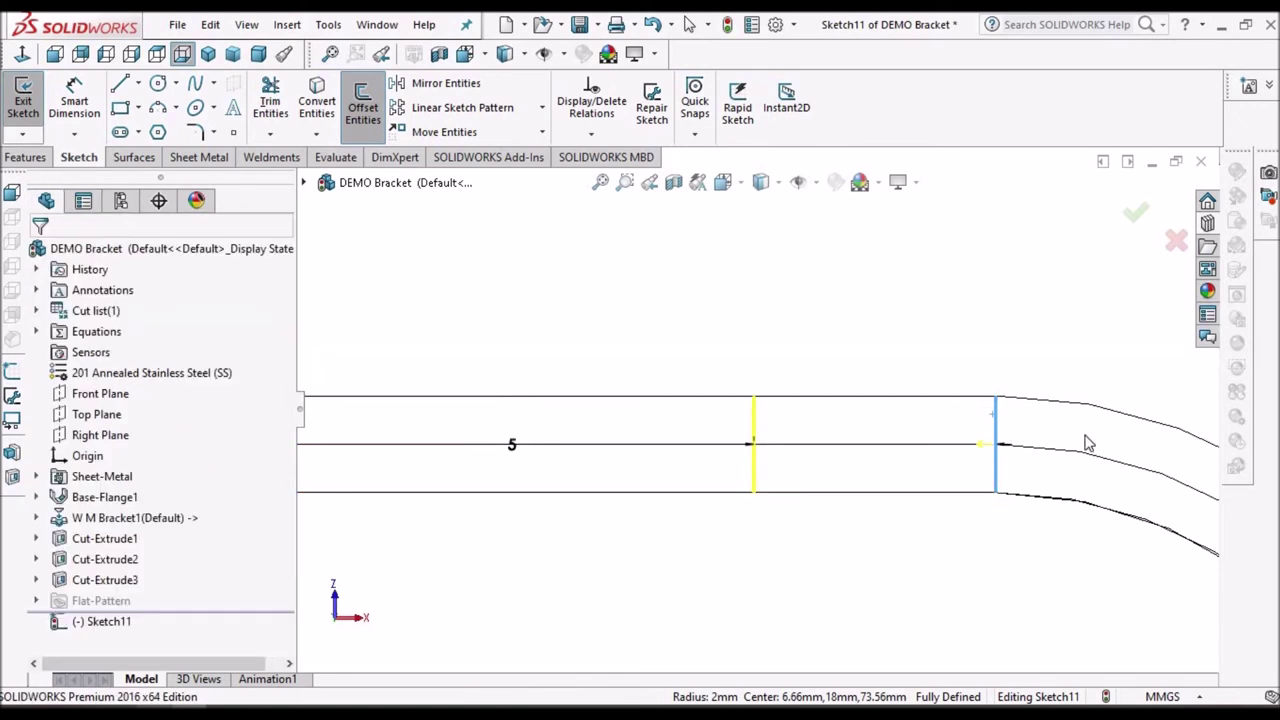
# - Convert the straight rim's end edge and its outer and inner long edges into sketch lines
pyautogui.click(994, 413)
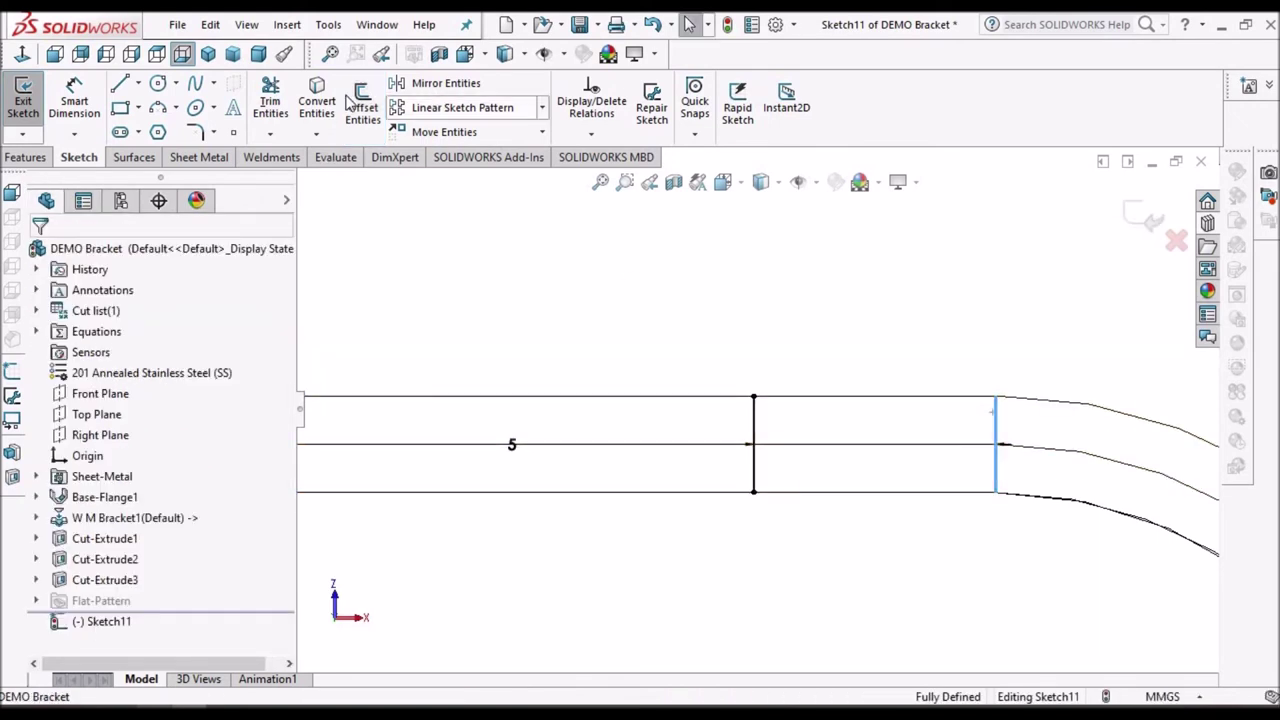
pyautogui.click(324, 102)
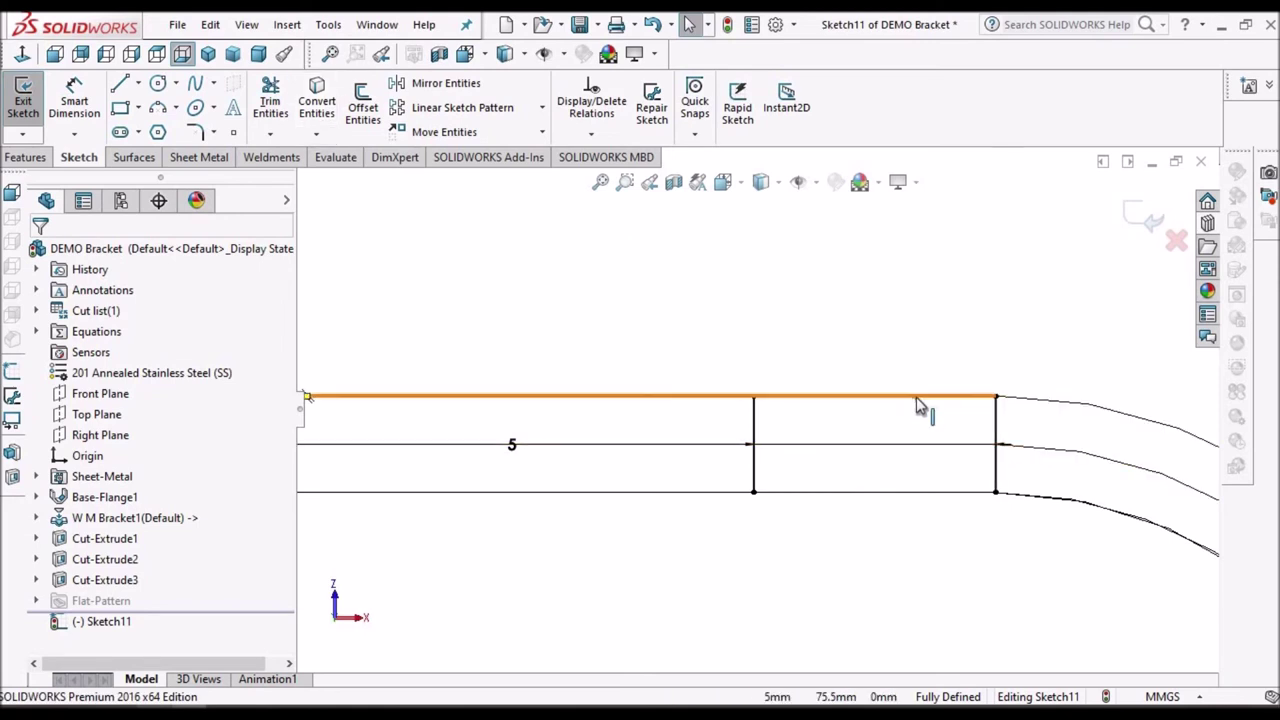
pyautogui.click(919, 405)
pyautogui.click(910, 493)
pyautogui.scroll(5, 707, 249)
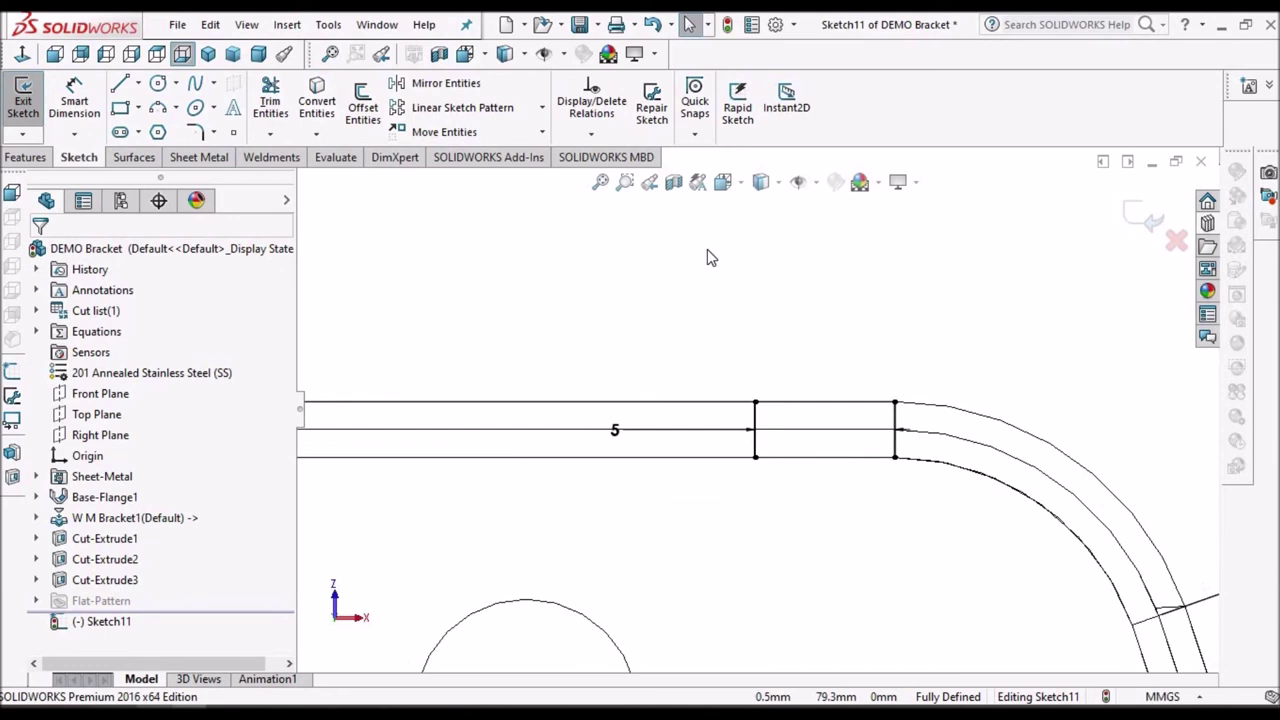
# - Corner-trim both converted rim lines to the 5 mm offset line to close a small rectangular profile
pyautogui.click(280, 110)
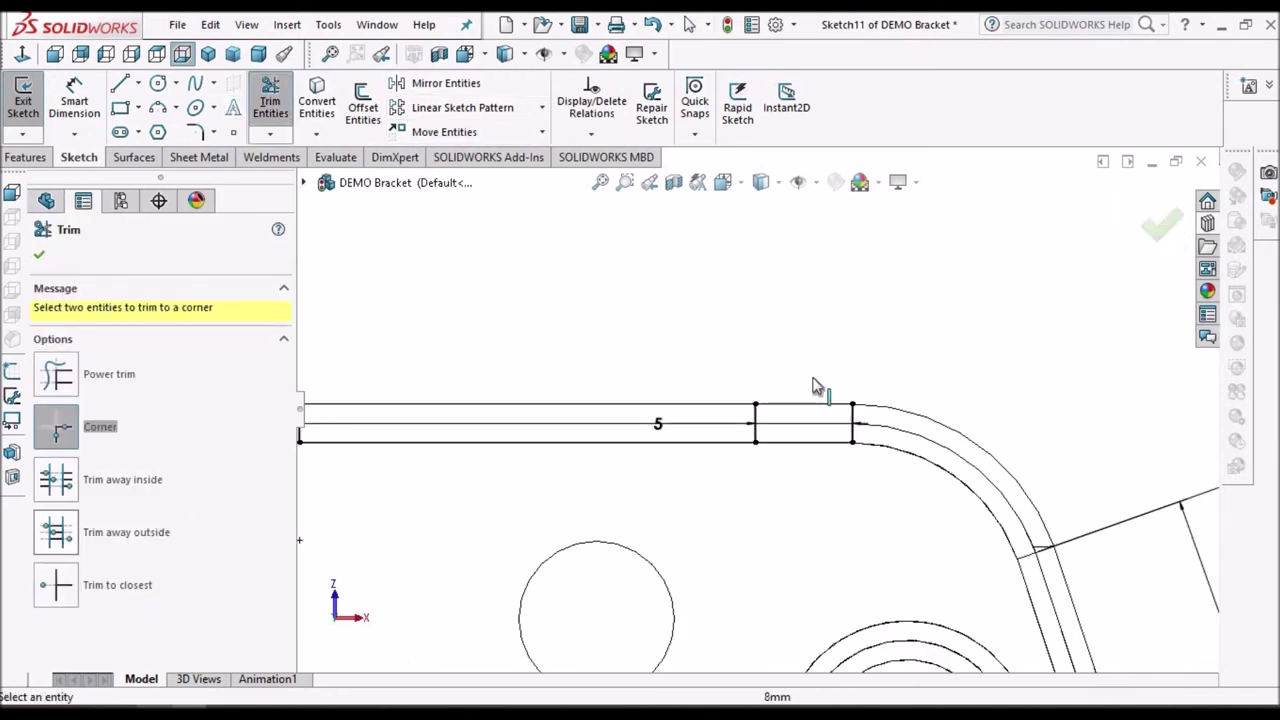
pyautogui.scroll(5, 795, 403)
pyautogui.click(690, 465)
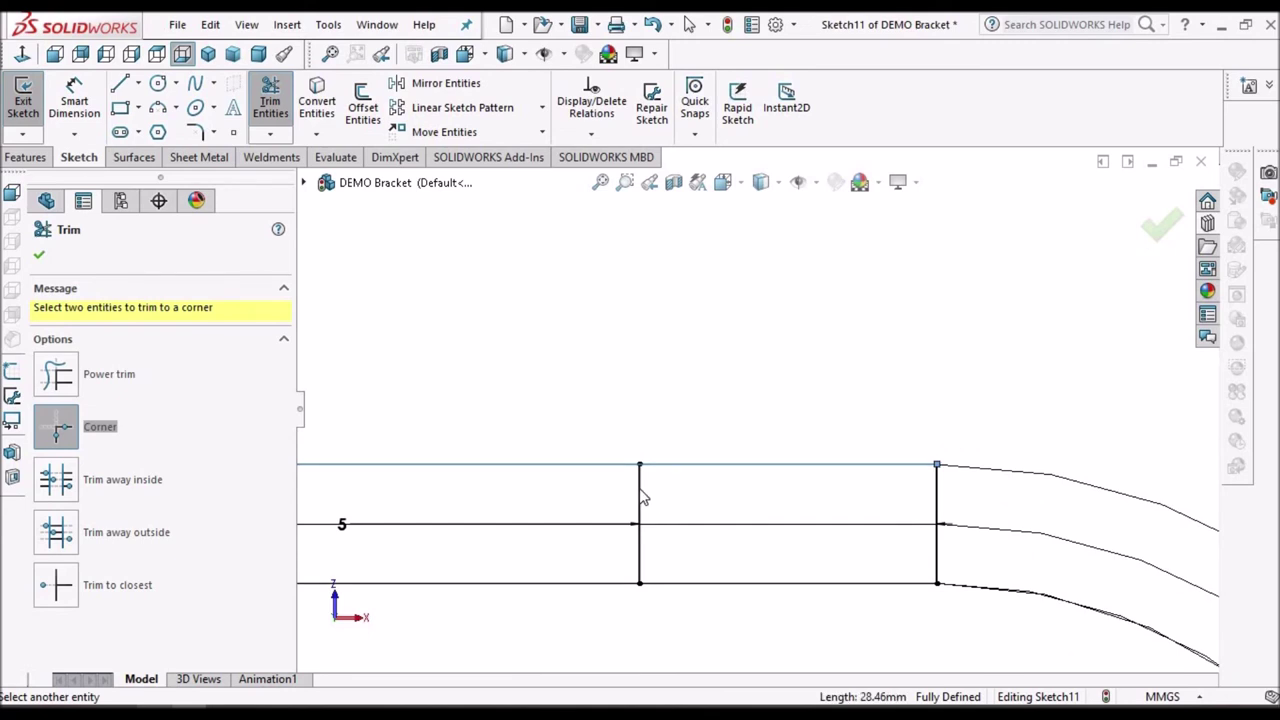
pyautogui.click(640, 497)
pyautogui.click(708, 587)
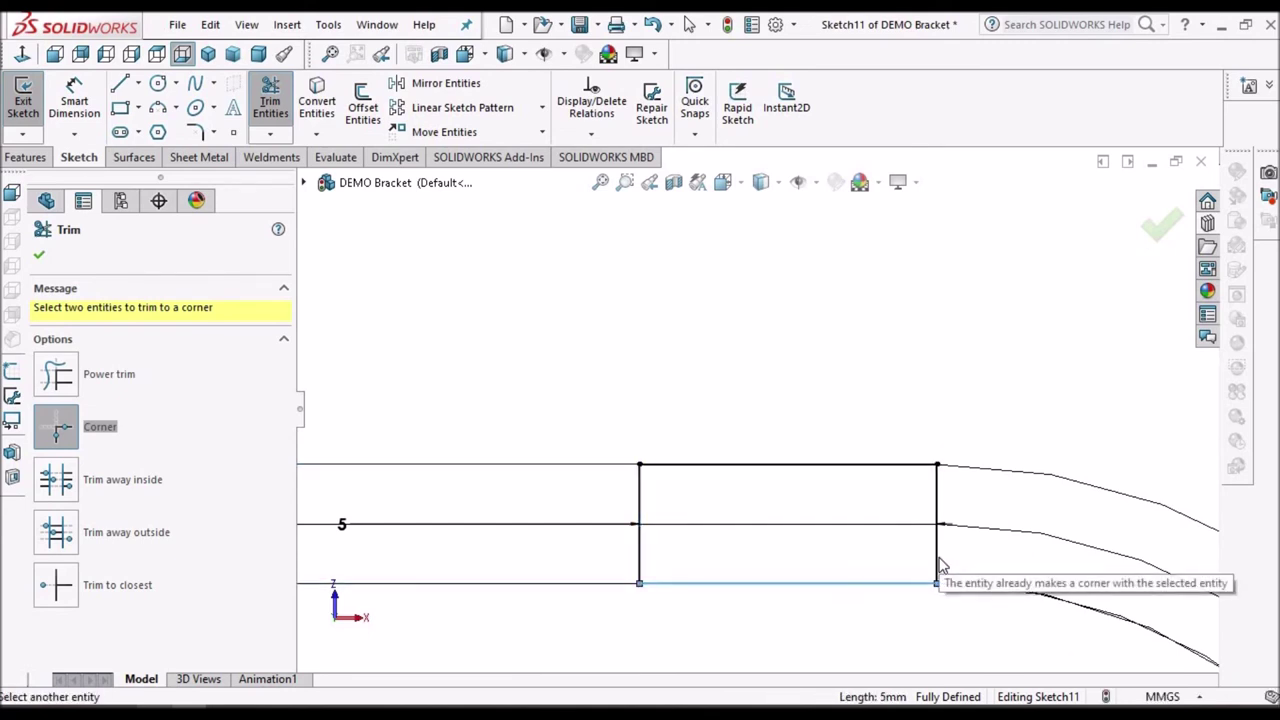
pyautogui.click(39, 255)
pyautogui.scroll(6, 731, 349)
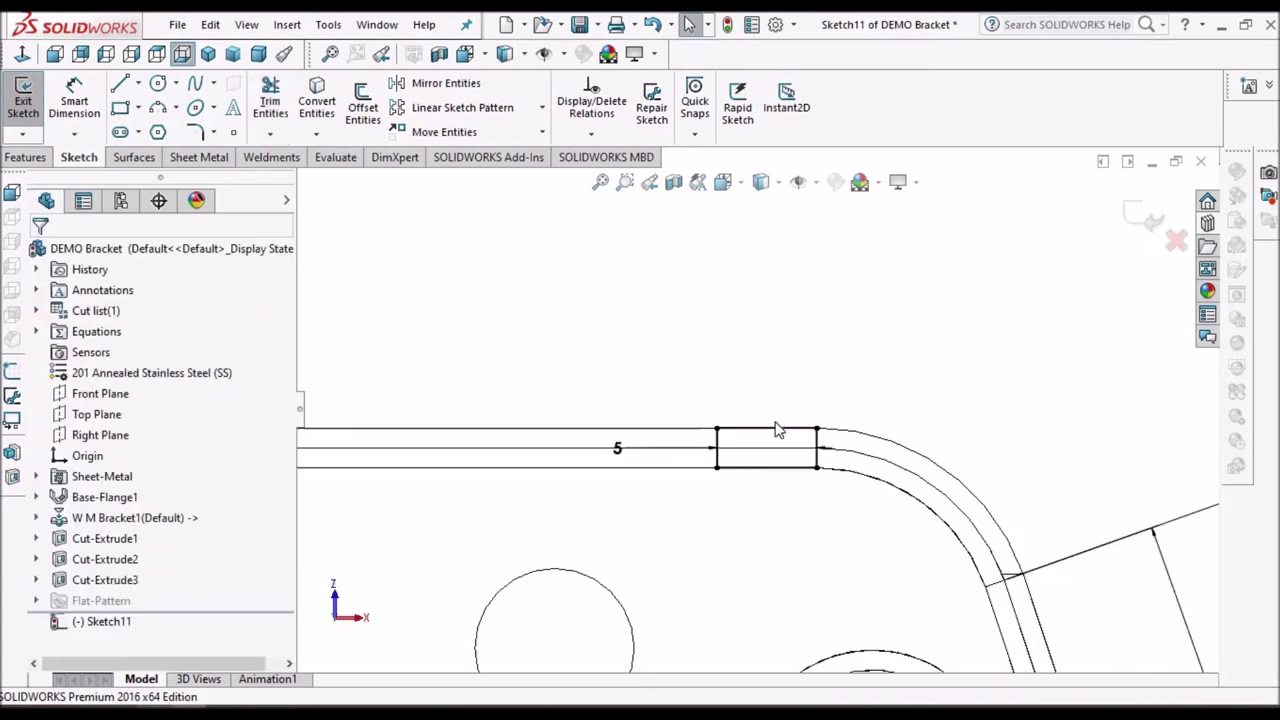
pyautogui.scroll(-4, 771, 450)
pyautogui.scroll(5, 829, 434)
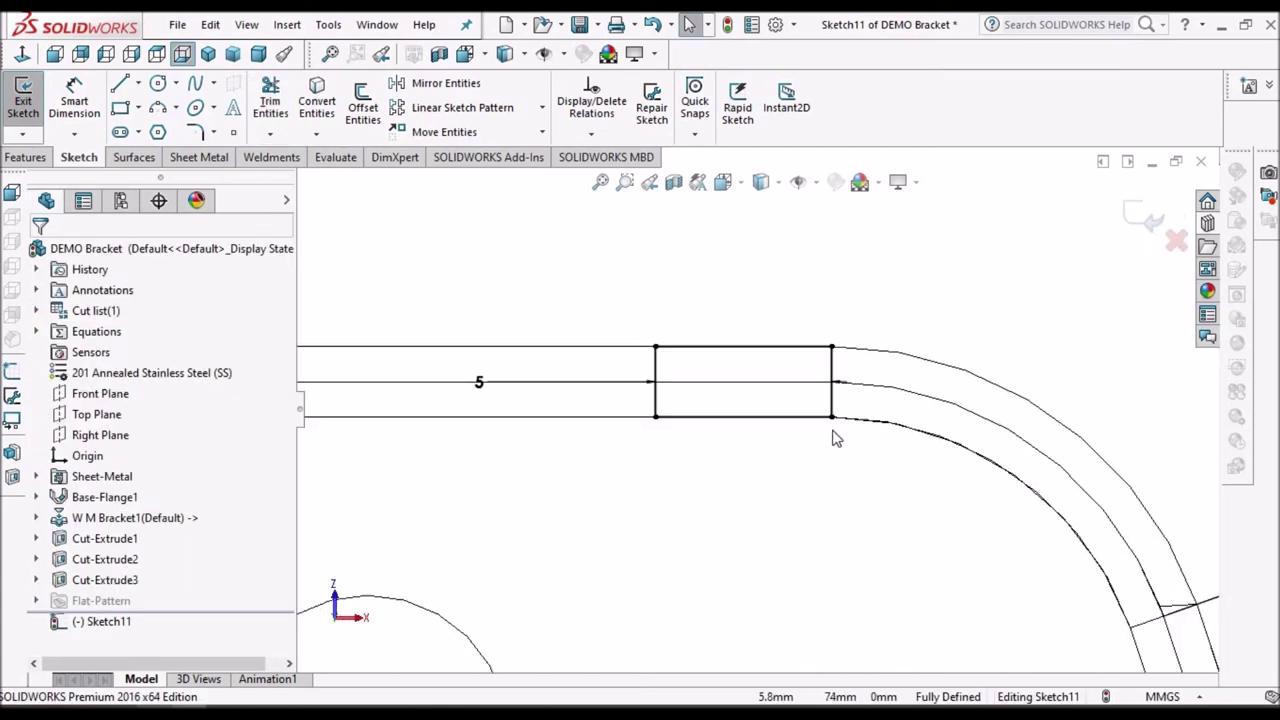
# - Mirror the 5 mm rectangular rim profile about the horizontal centerline to the bracket's opposite end
pyautogui.scroll(3, 873, 341)
pyautogui.moveTo(871, 335); pyautogui.dragTo(727, 449)
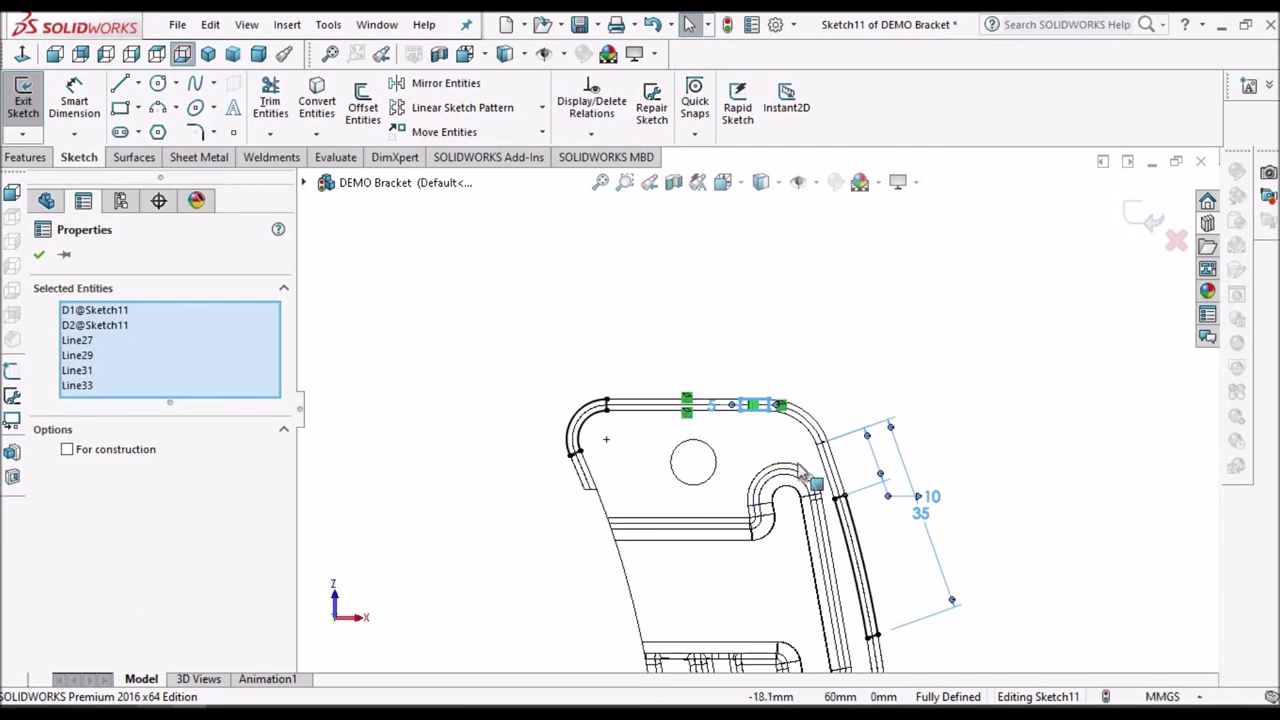
pyautogui.scroll(-4, 764, 438)
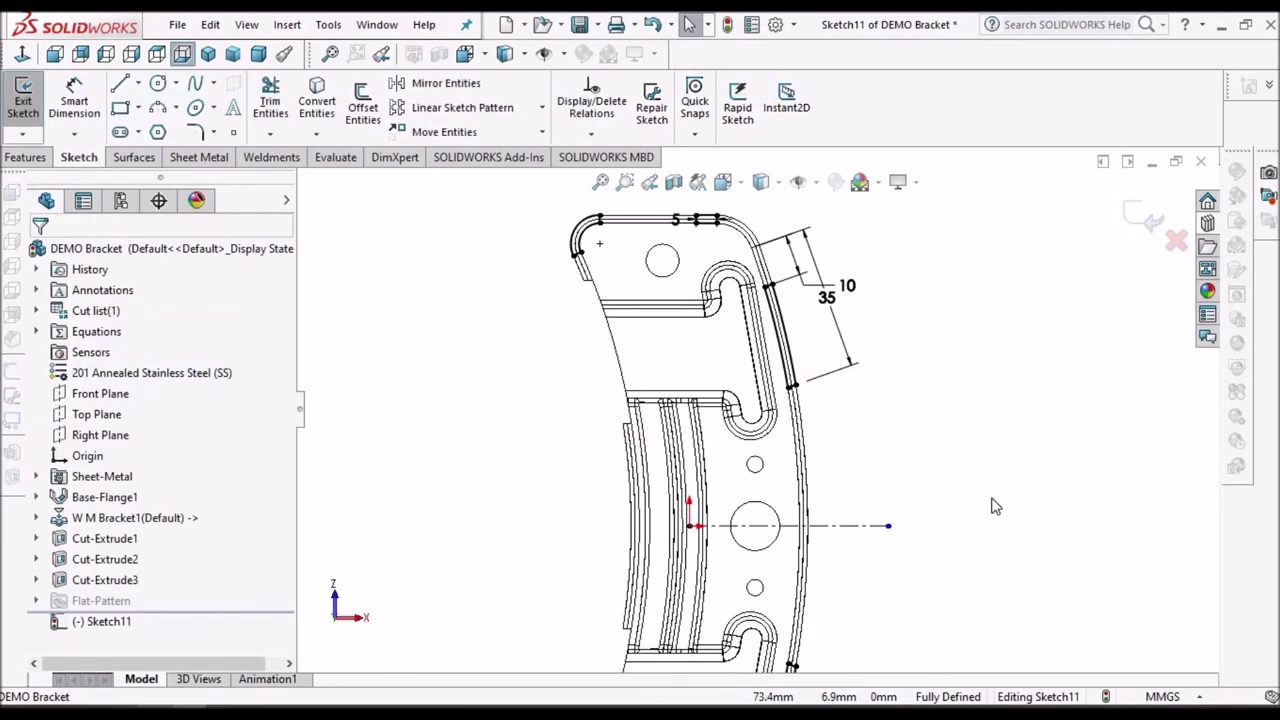
pyautogui.scroll(3, 919, 553)
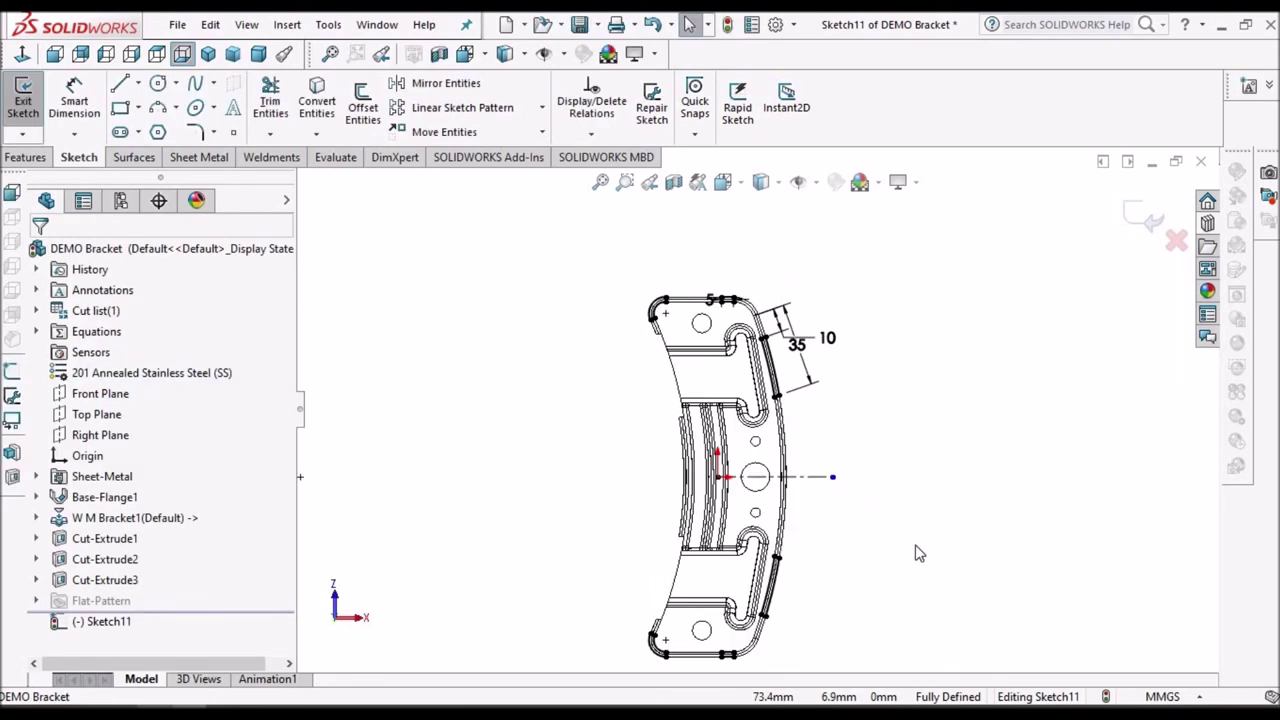
pyautogui.scroll(-5, 742, 610)
pyautogui.scroll(5, 785, 390)
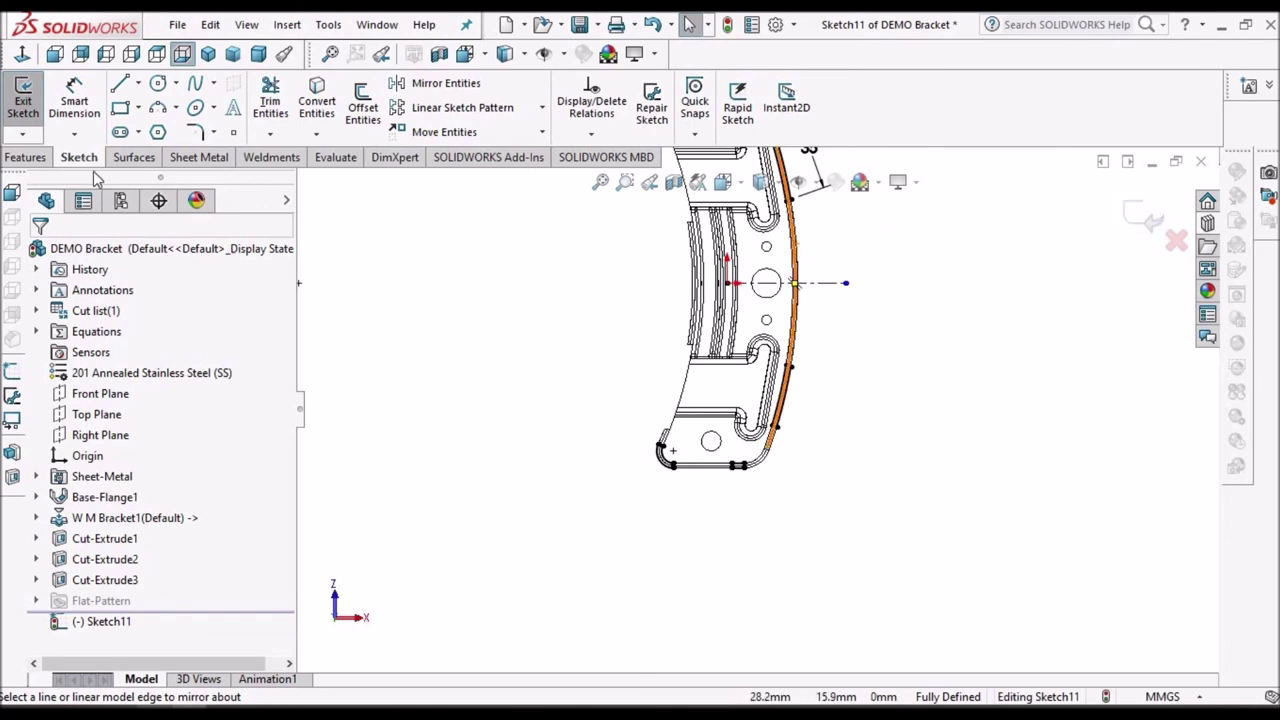
# - Cut all the rim profiles with a Through All extruded cut, displaying the model shaded with edges
pyautogui.click(212, 158)
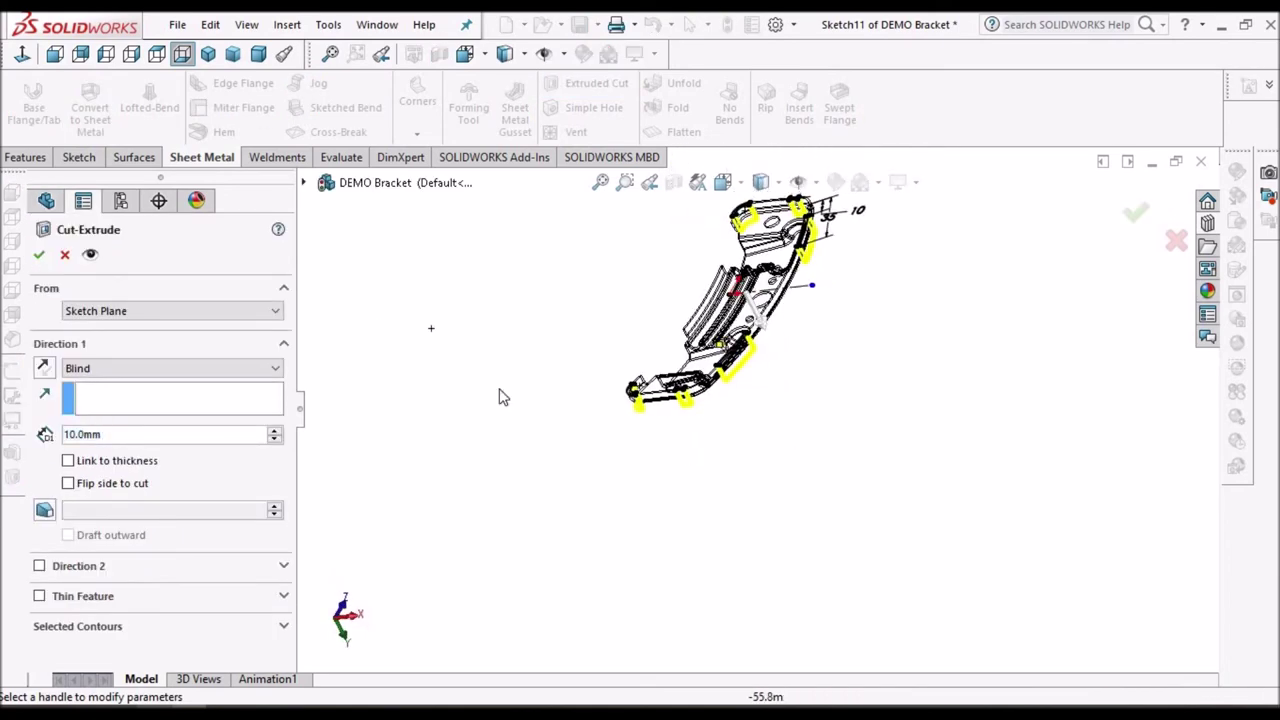
pyautogui.click(279, 369)
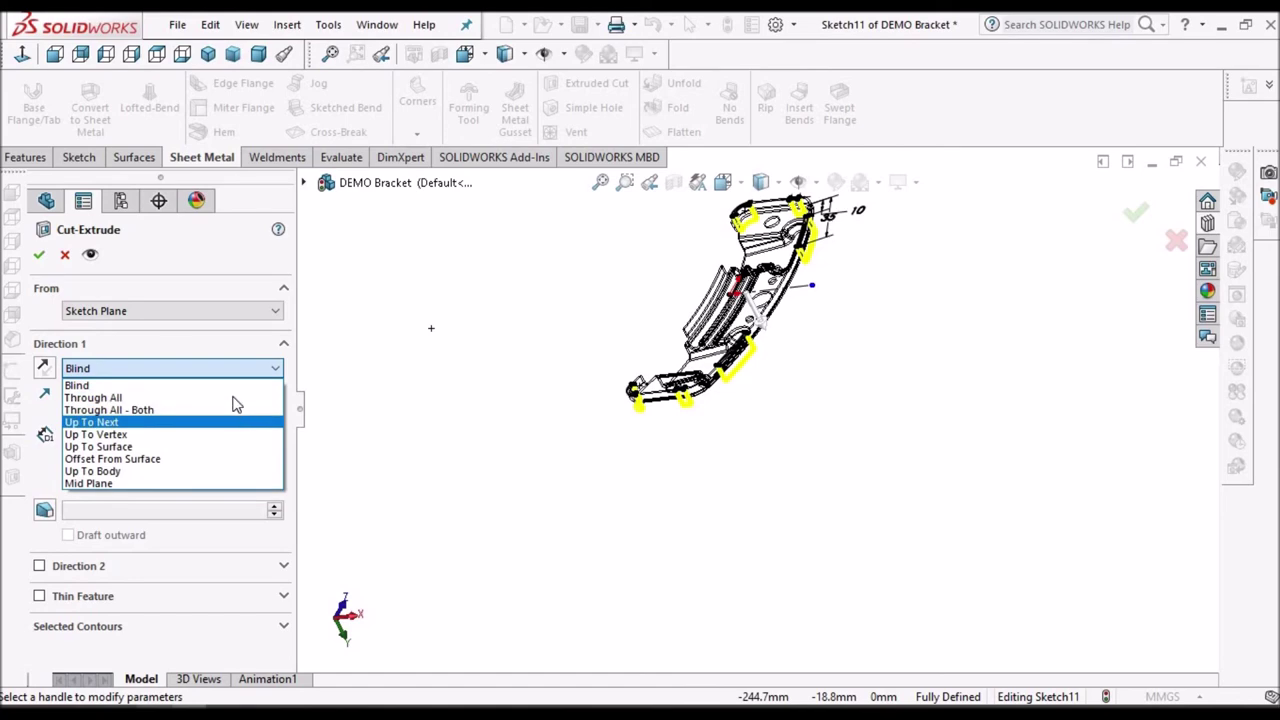
pyautogui.click(237, 397)
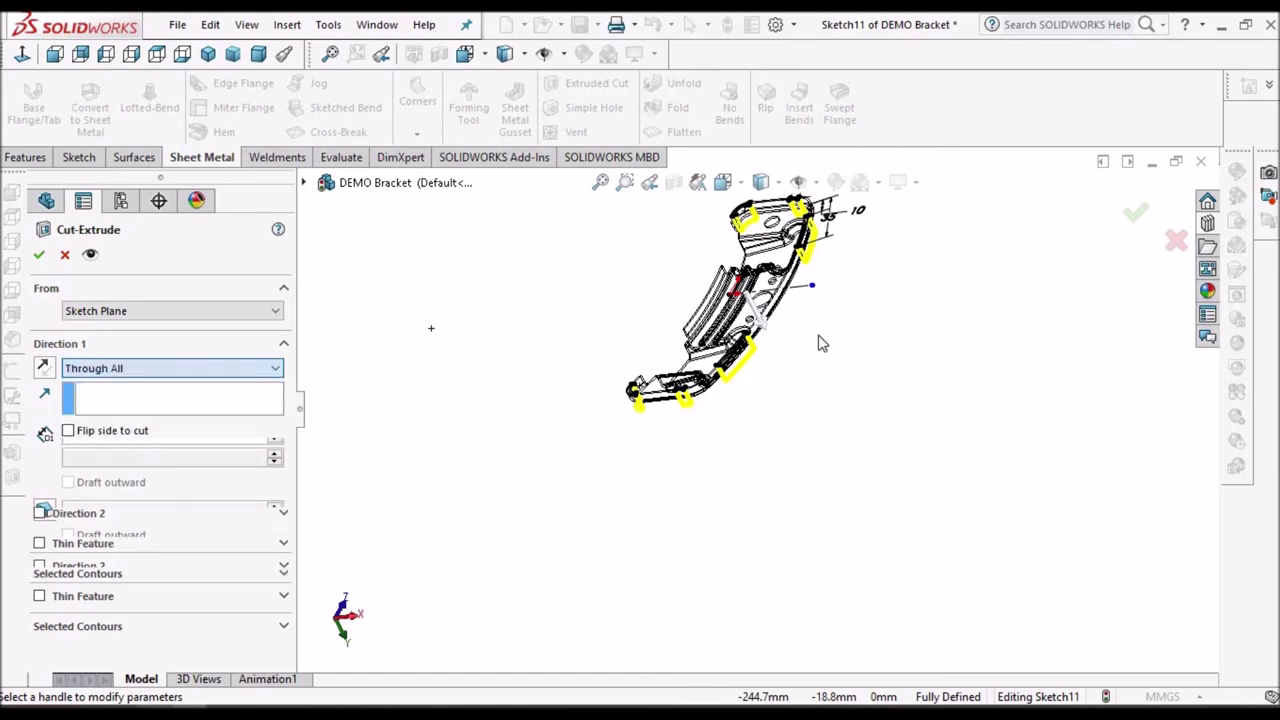
pyautogui.click(761, 183)
pyautogui.click(762, 208)
pyautogui.scroll(-8, 775, 409)
pyautogui.moveTo(680, 343); pyautogui.dragTo(749, 471, button='middle')
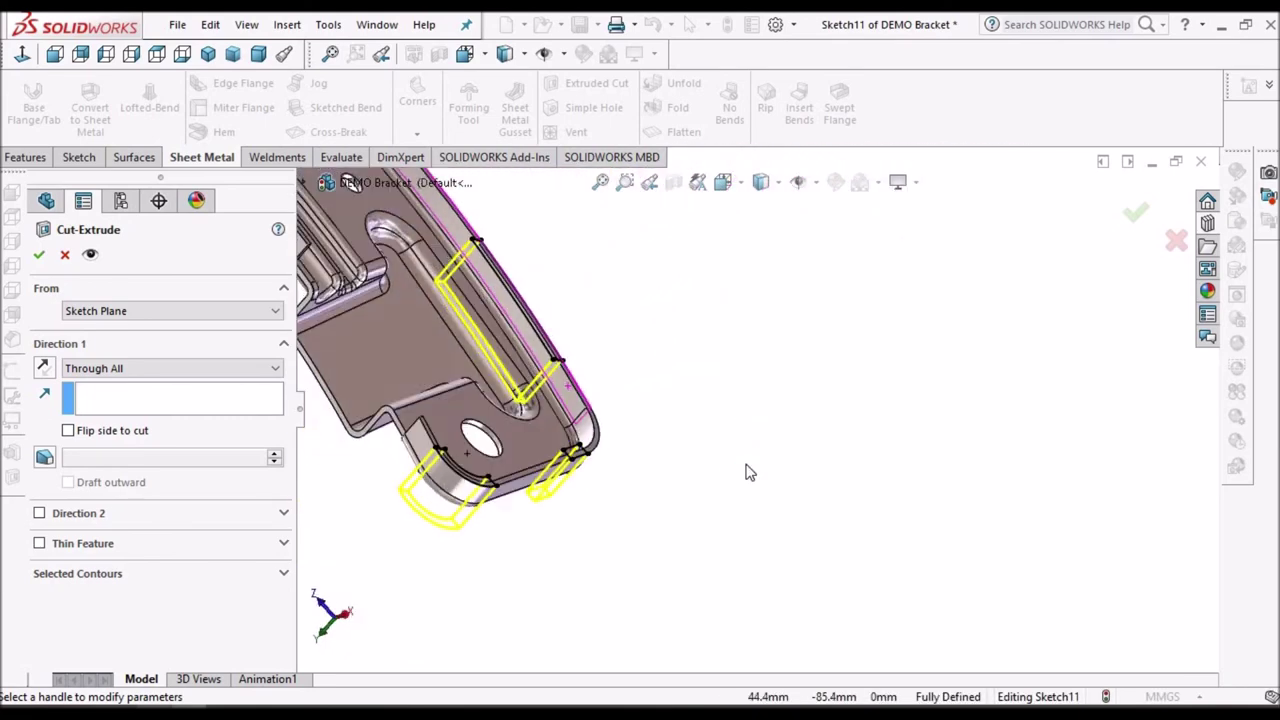
pyautogui.scroll(5, 749, 474)
pyautogui.moveTo(640, 395); pyautogui.dragTo(560, 400, button='middle')
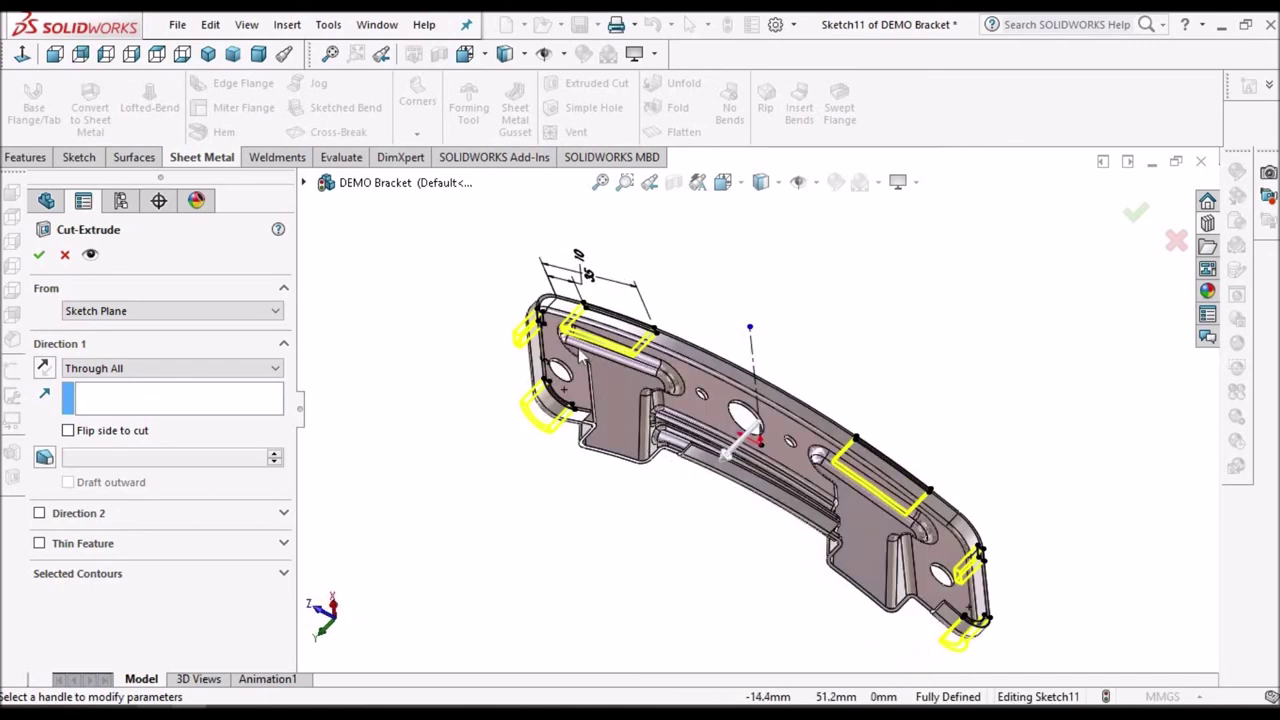
pyautogui.scroll(-4, 565, 370)
pyautogui.moveTo(574, 342); pyautogui.dragTo(489, 354, button='middle')
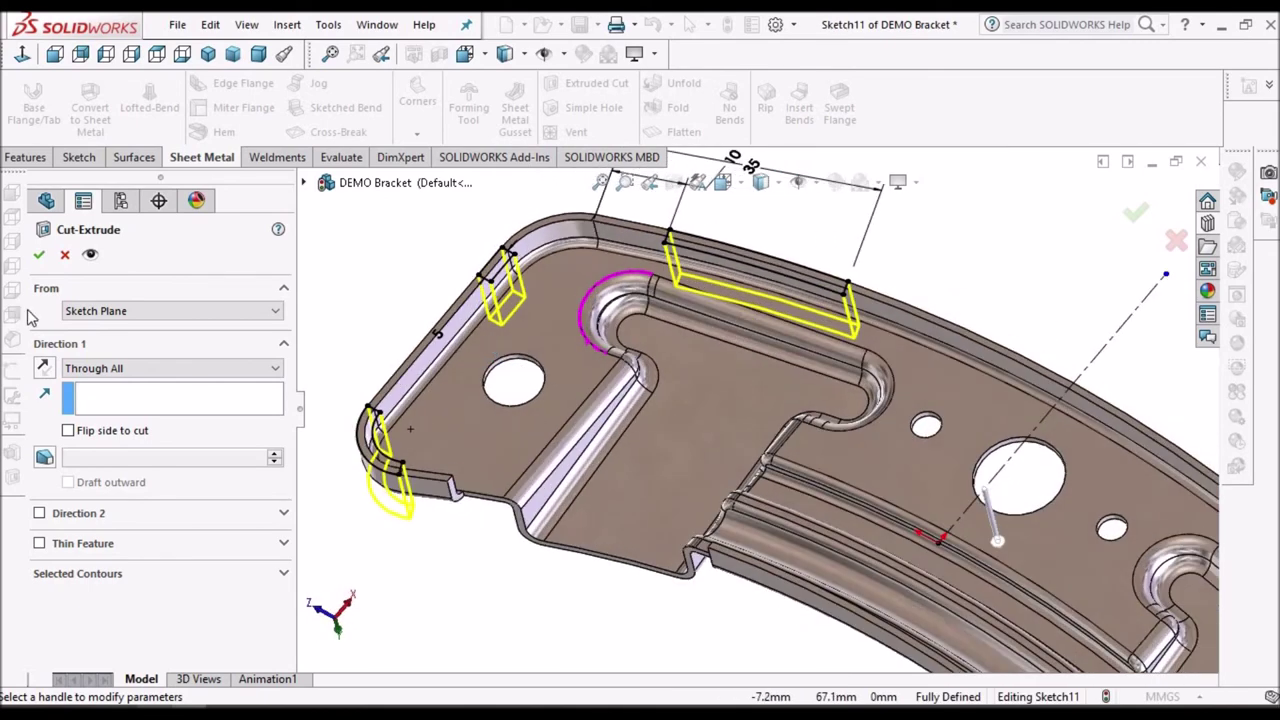
pyautogui.click(38, 254)
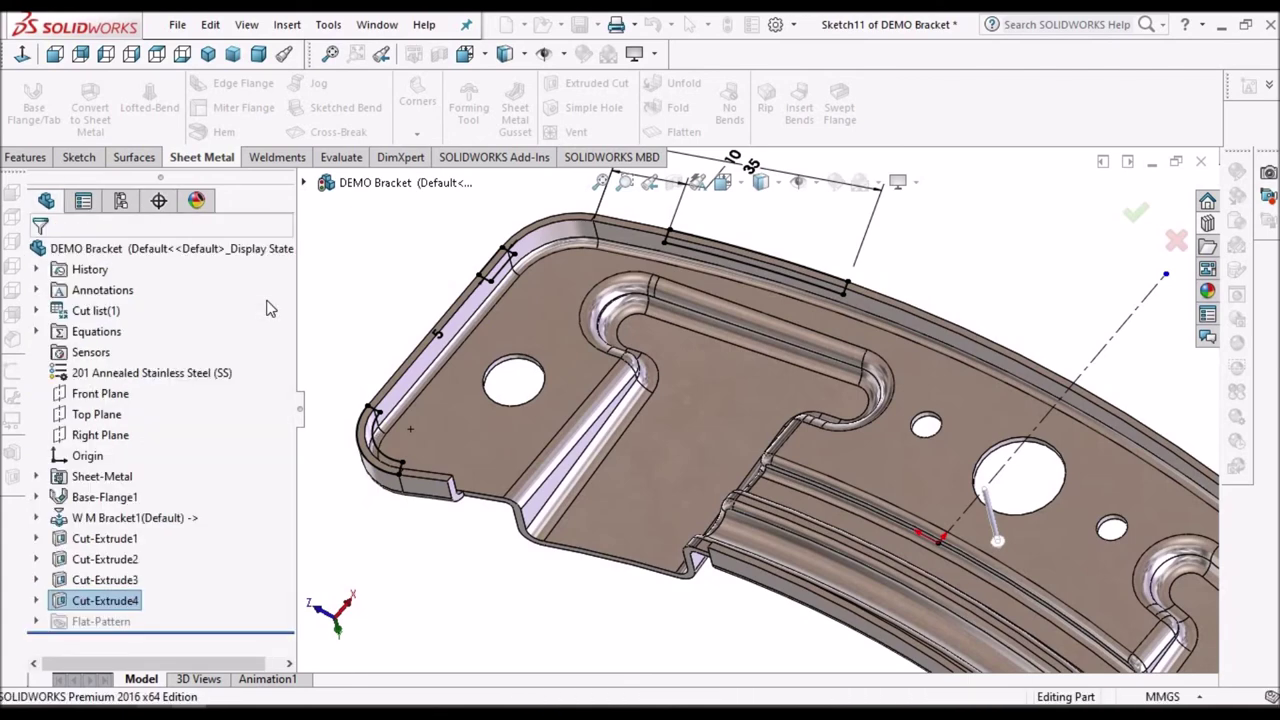
# - Examine the cut-away rim sections around the whole bracket from several angles
pyautogui.moveTo(544, 397); pyautogui.dragTo(563, 549, button='middle')
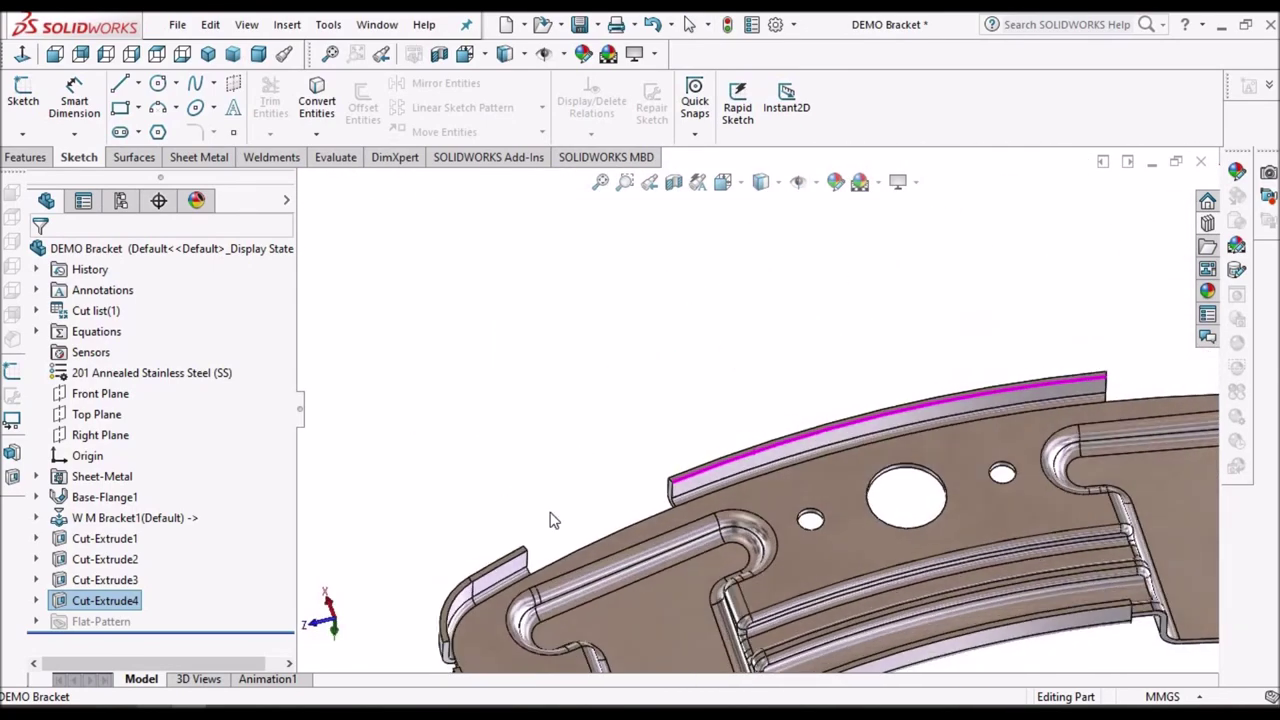
pyautogui.scroll(3, 718, 463)
pyautogui.scroll(-8, 796, 528)
pyautogui.moveTo(705, 550); pyautogui.dragTo(785, 538, button='middle')
pyautogui.scroll(5, 680, 560)
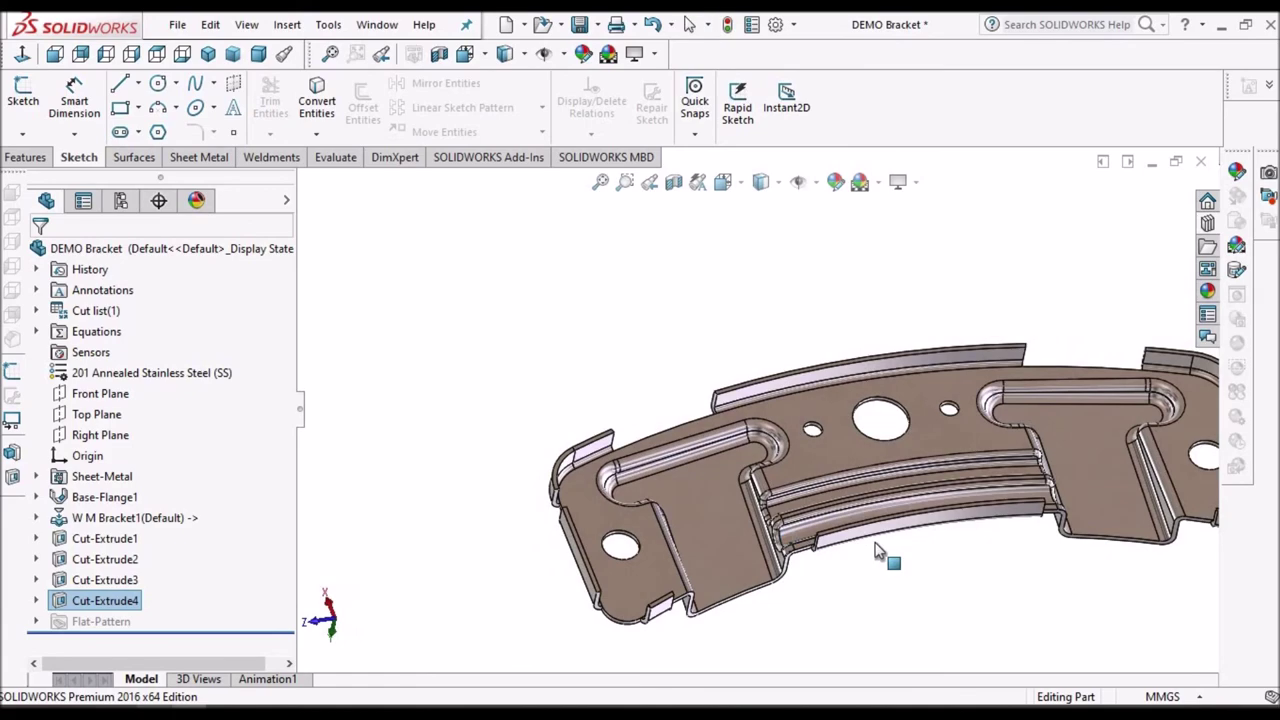
# - Remove the small triangular sliver face at the end tab's upper corner using Delete Face with the Delete and Patch option
pyautogui.scroll(-8, 684, 451)
pyautogui.moveTo(644, 420); pyautogui.dragTo(590, 517, button='middle')
pyautogui.scroll(-3, 591, 511)
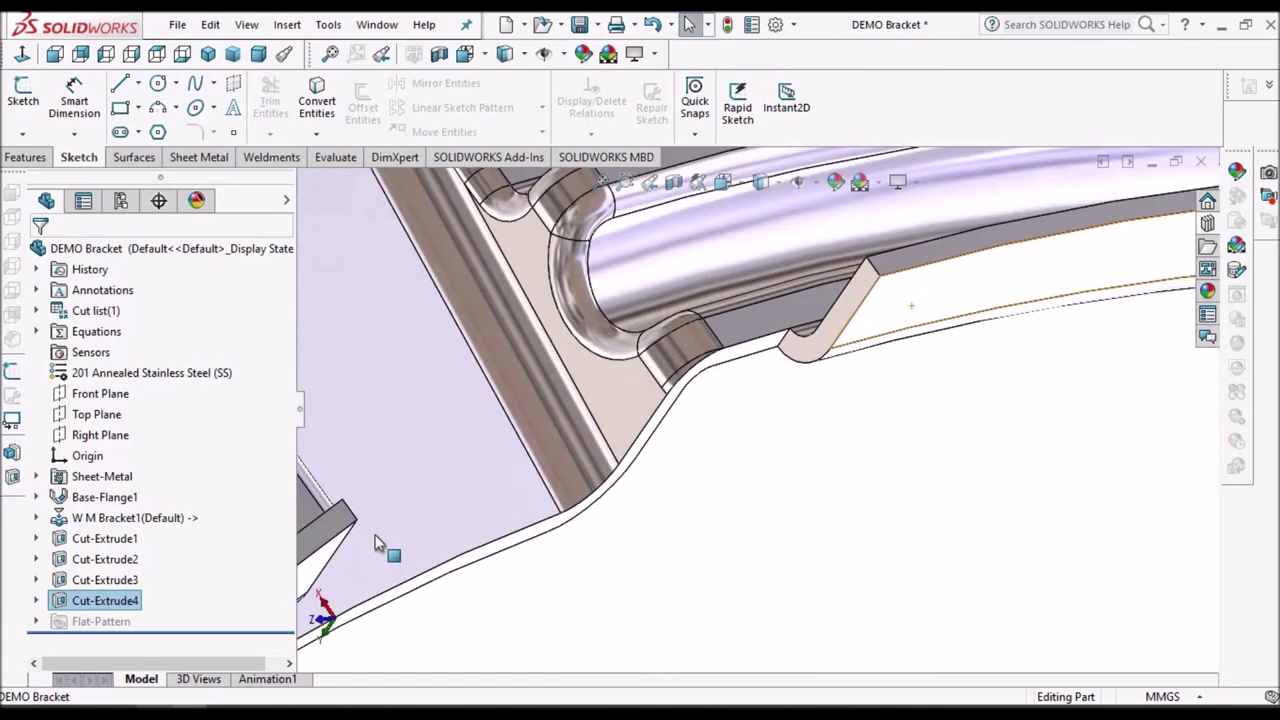
pyautogui.scroll(2, 376, 540)
pyautogui.scroll(-5, 480, 530)
pyautogui.scroll(-5, 744, 345)
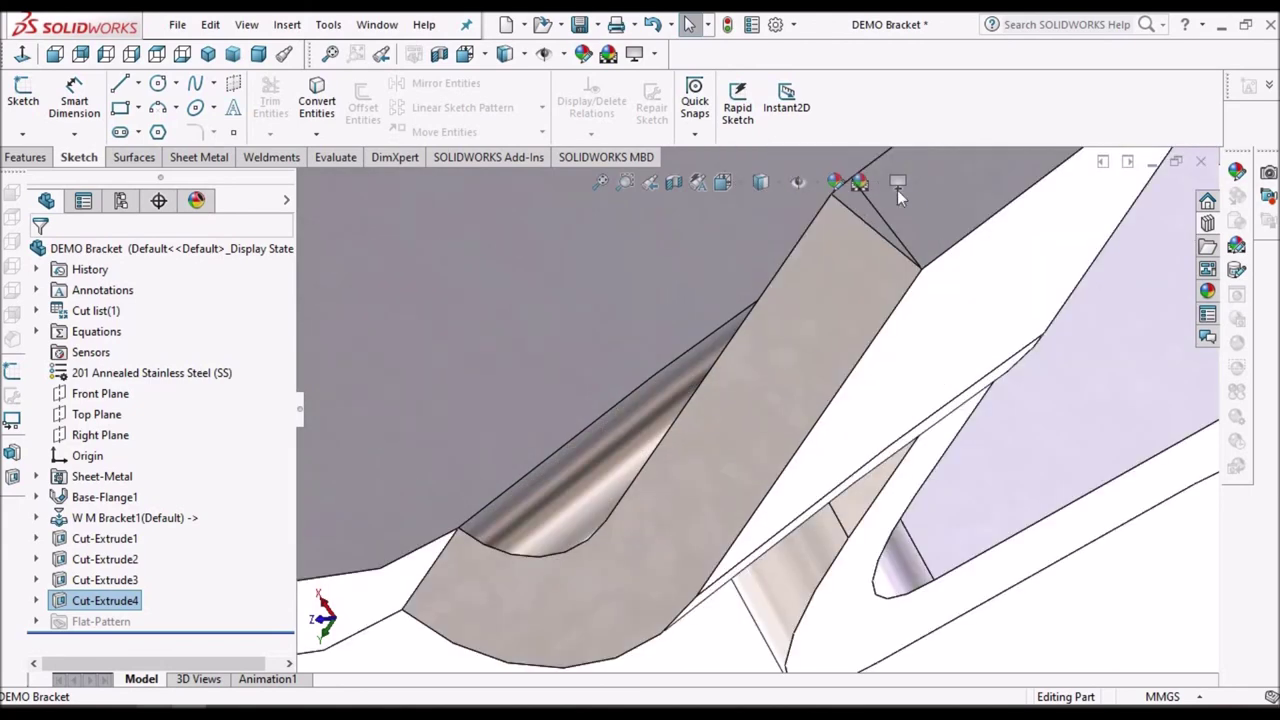
pyautogui.moveTo(760, 387)
pyautogui.mouseDown(button='middle')
pyautogui.moveTo(760, 402)
pyautogui.moveTo(762, 366)
pyautogui.mouseUp(button='middle')
pyautogui.click(742, 345)
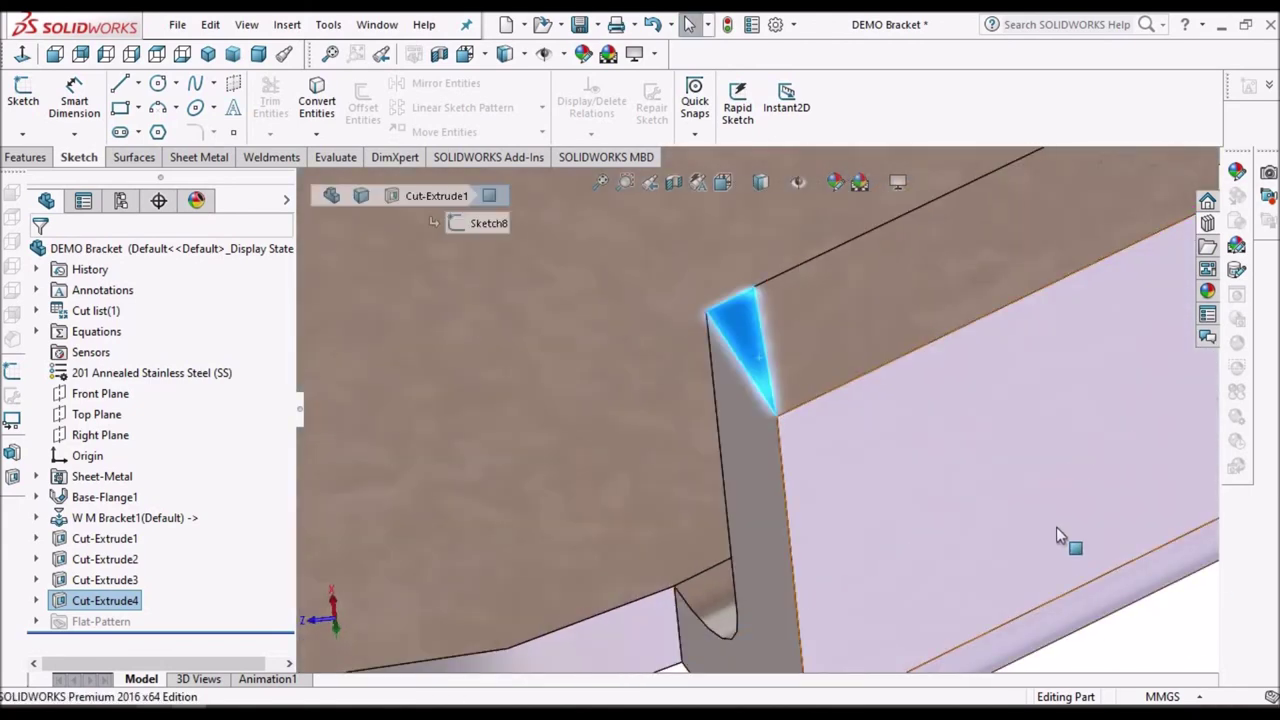
pyautogui.rightClick(745, 340)
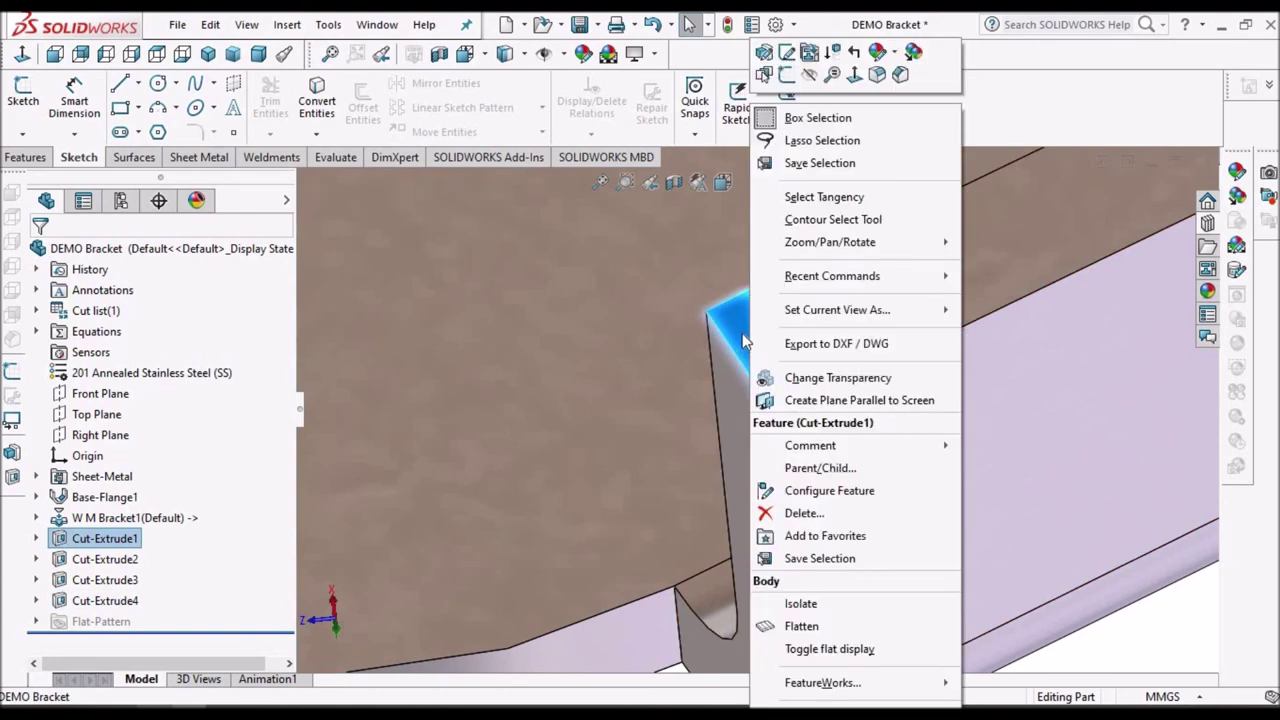
pyautogui.press('Escape')
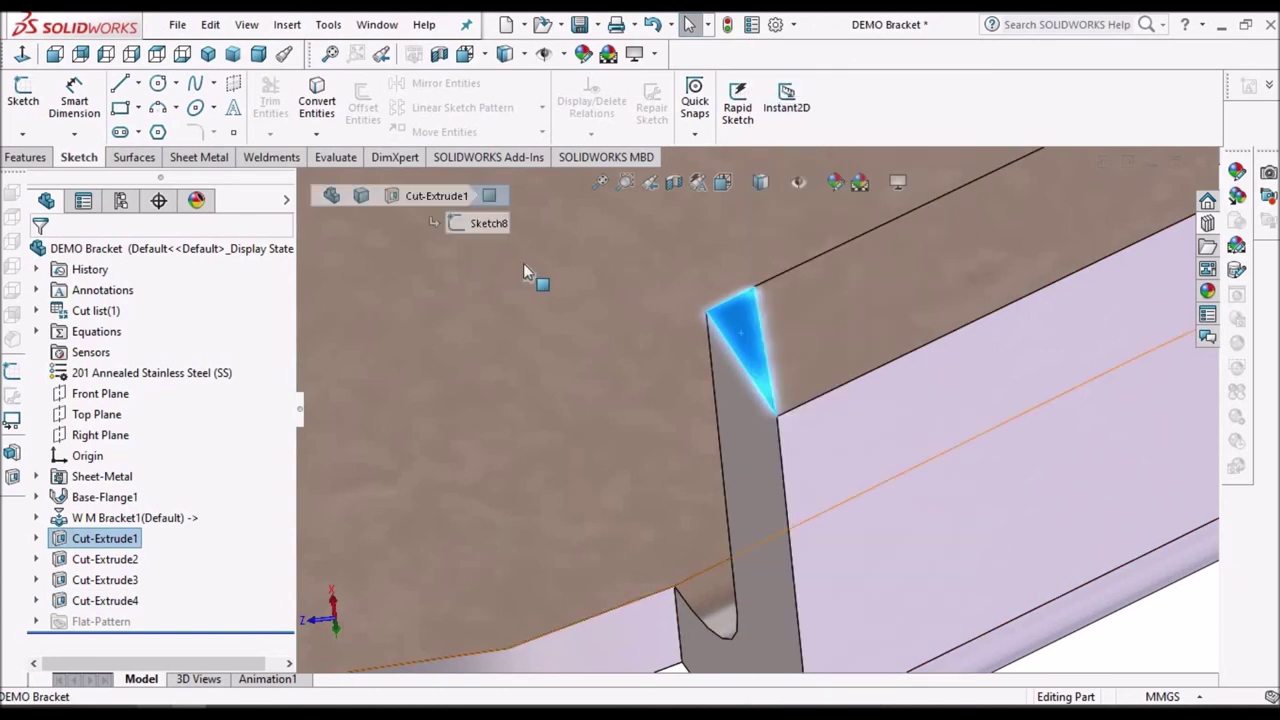
pyautogui.click(133, 158)
pyautogui.click(596, 93)
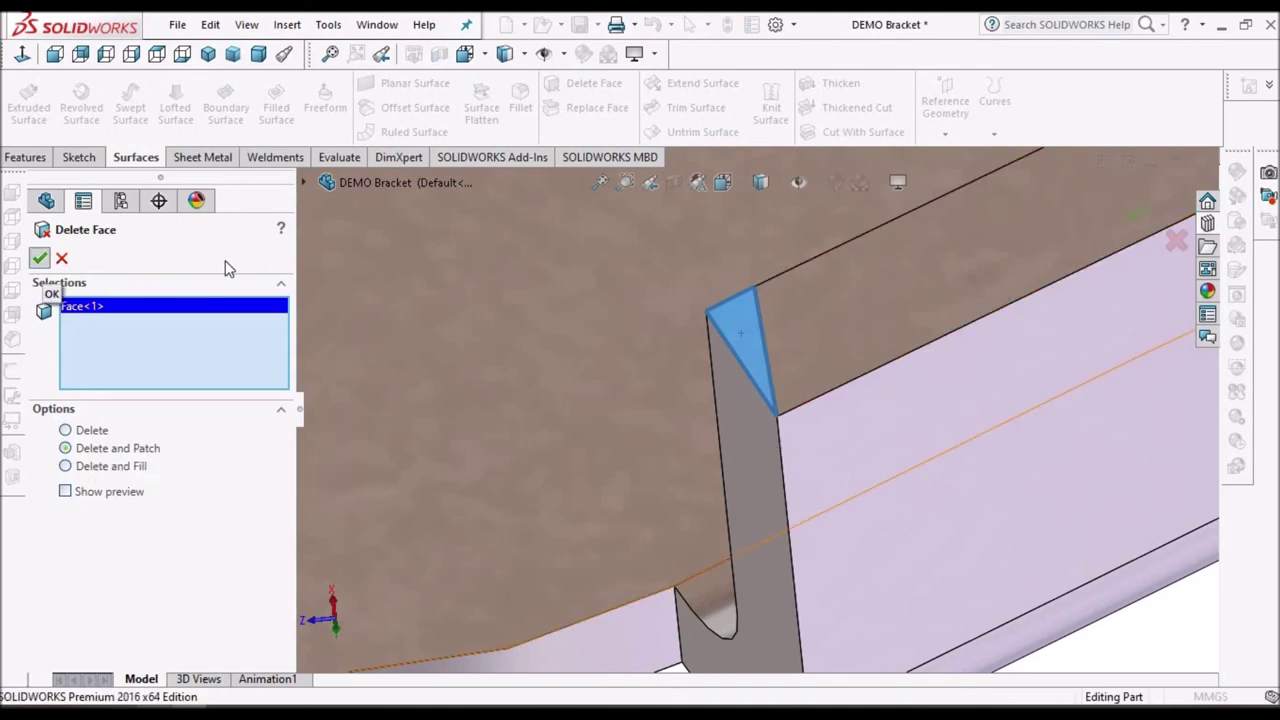
pyautogui.press('Return')
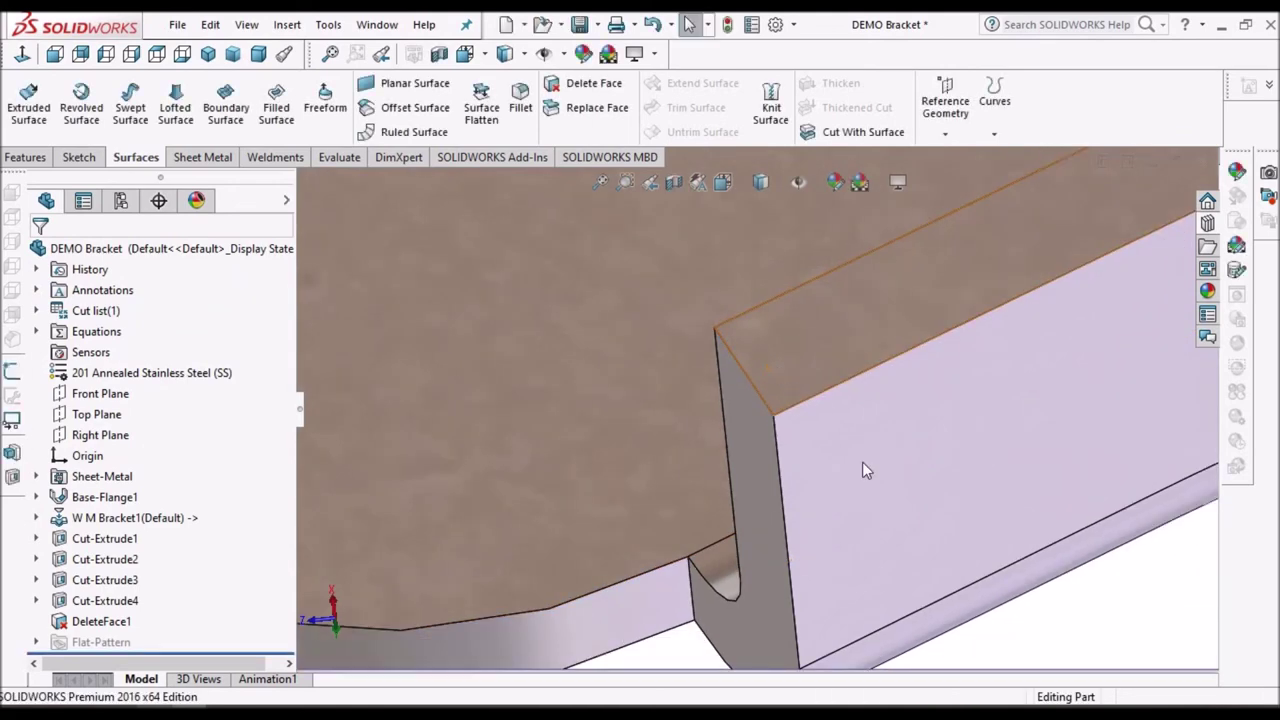
# - Inspect the ends of the rim flanges and tabs along the bracket's inner edge for leftover sliver faces
pyautogui.scroll(8, 864, 466)
pyautogui.click(812, 513)
pyautogui.scroll(2, 857, 371)
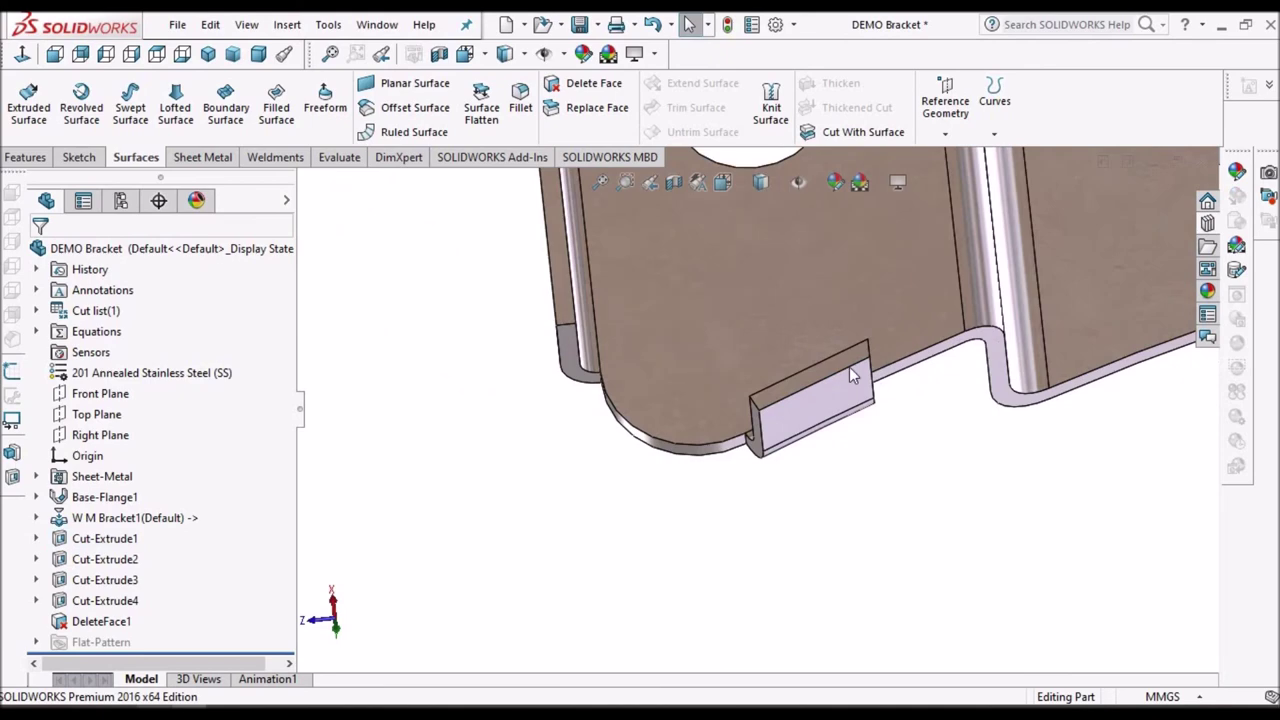
pyautogui.scroll(6, 849, 367)
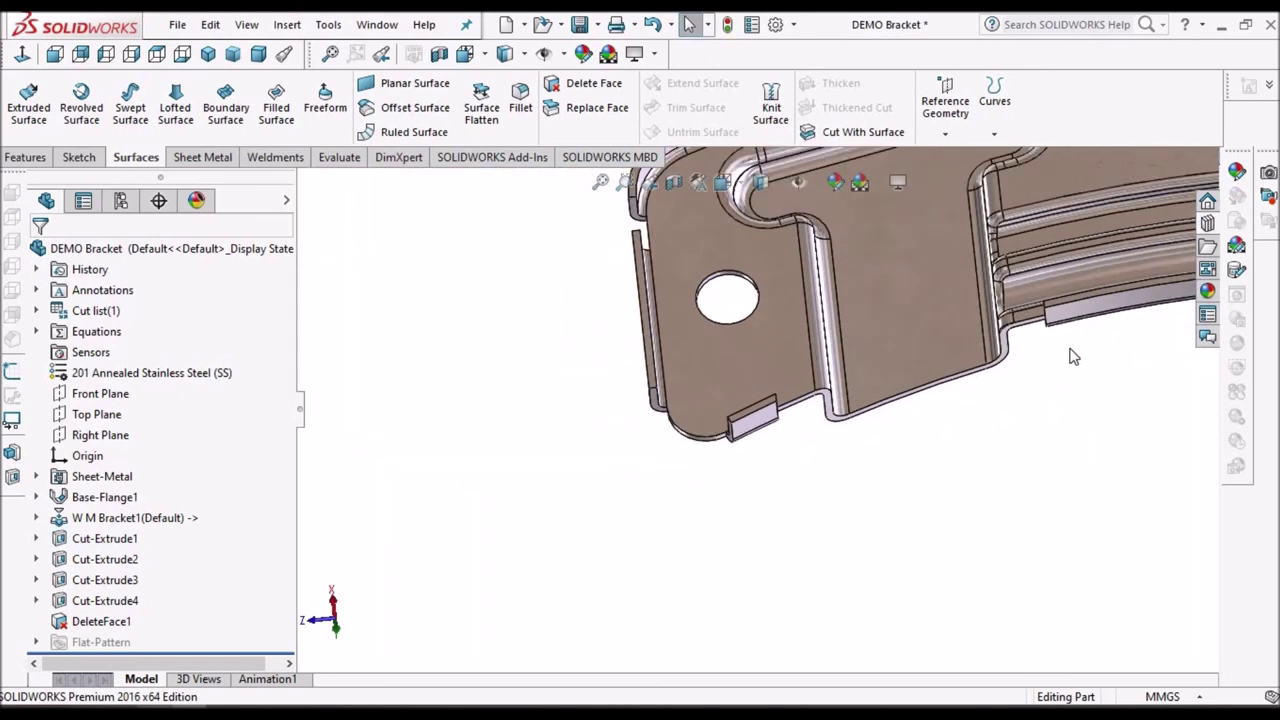
pyautogui.scroll(4, 1072, 356)
pyautogui.scroll(-8, 1013, 368)
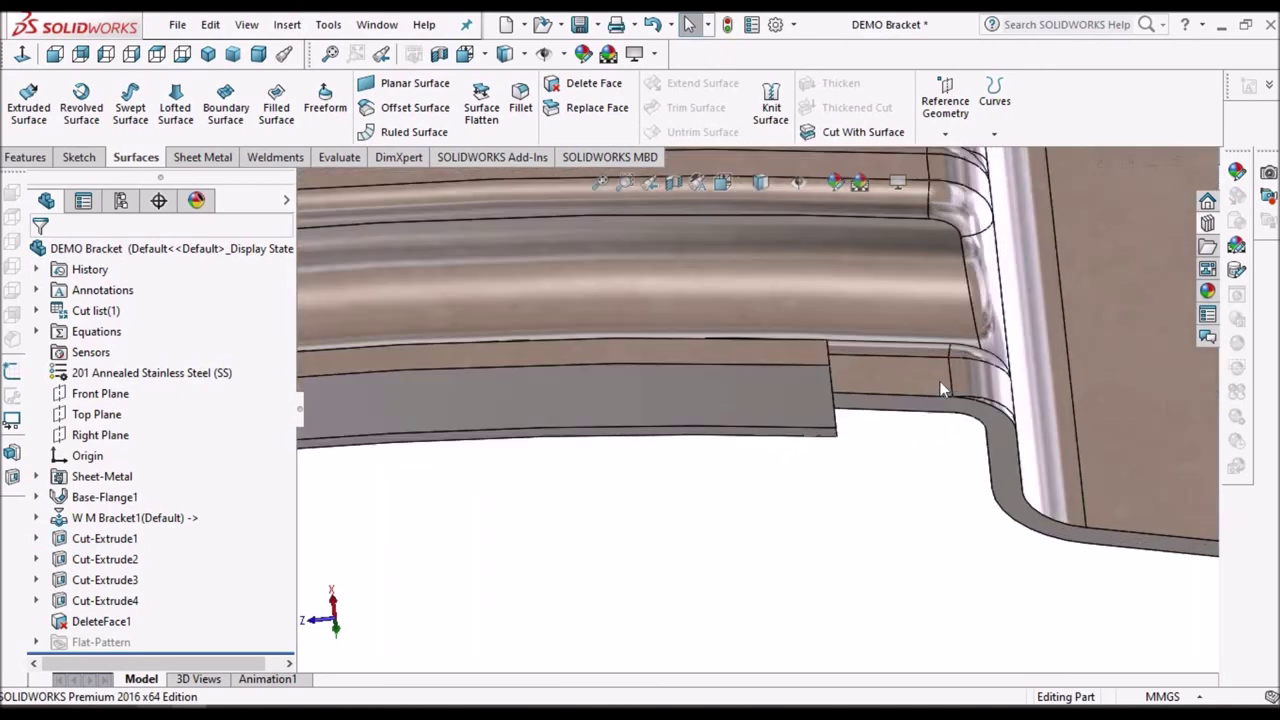
pyautogui.scroll(-1, 883, 368)
pyautogui.scroll(8, 893, 402)
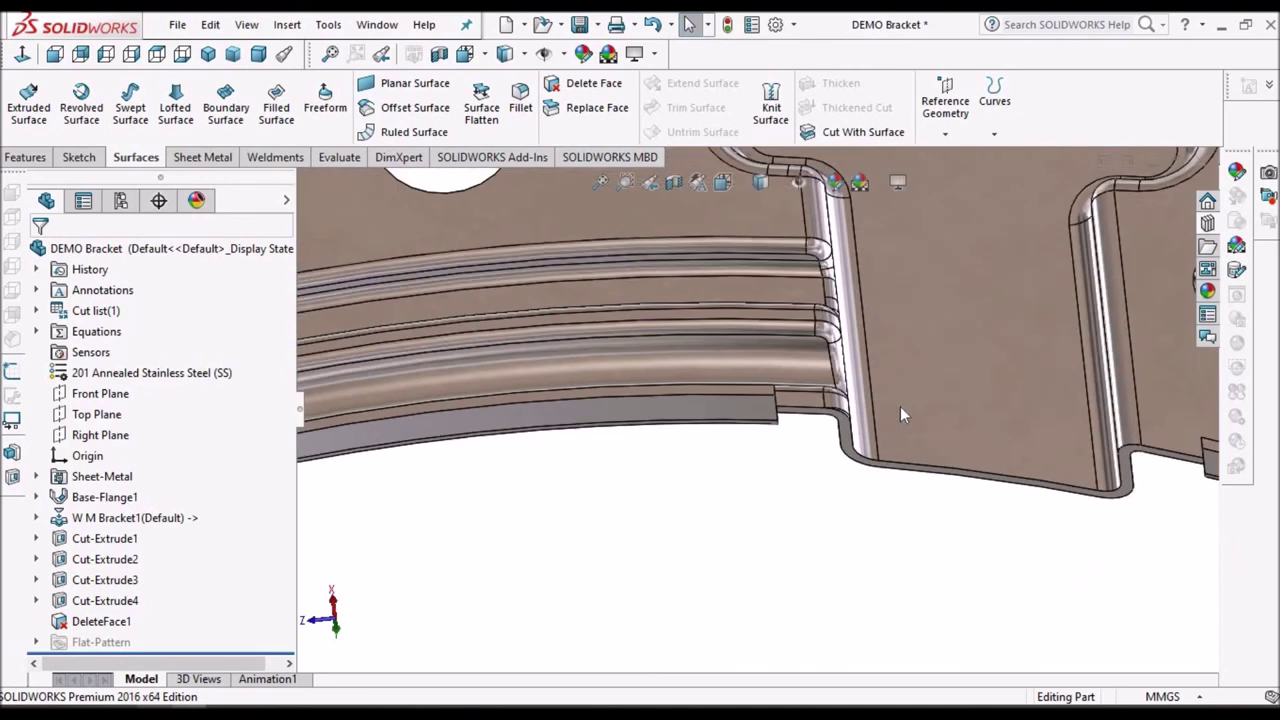
pyautogui.scroll(-10, 1036, 462)
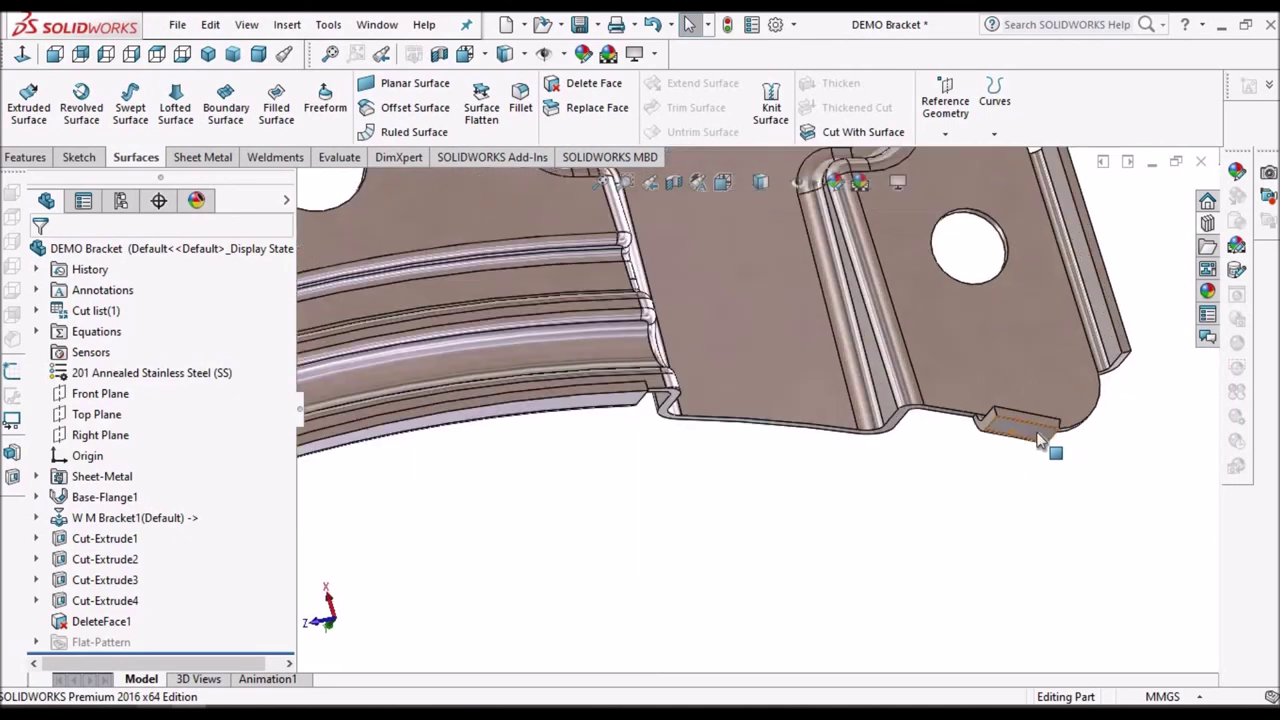
pyautogui.moveTo(887, 409)
pyautogui.mouseDown(button='middle')
pyautogui.moveTo(826, 402)
pyautogui.moveTo(873, 391)
pyautogui.mouseUp(button='middle')
pyautogui.scroll(4, 874, 418)
pyautogui.scroll(6, 875, 435)
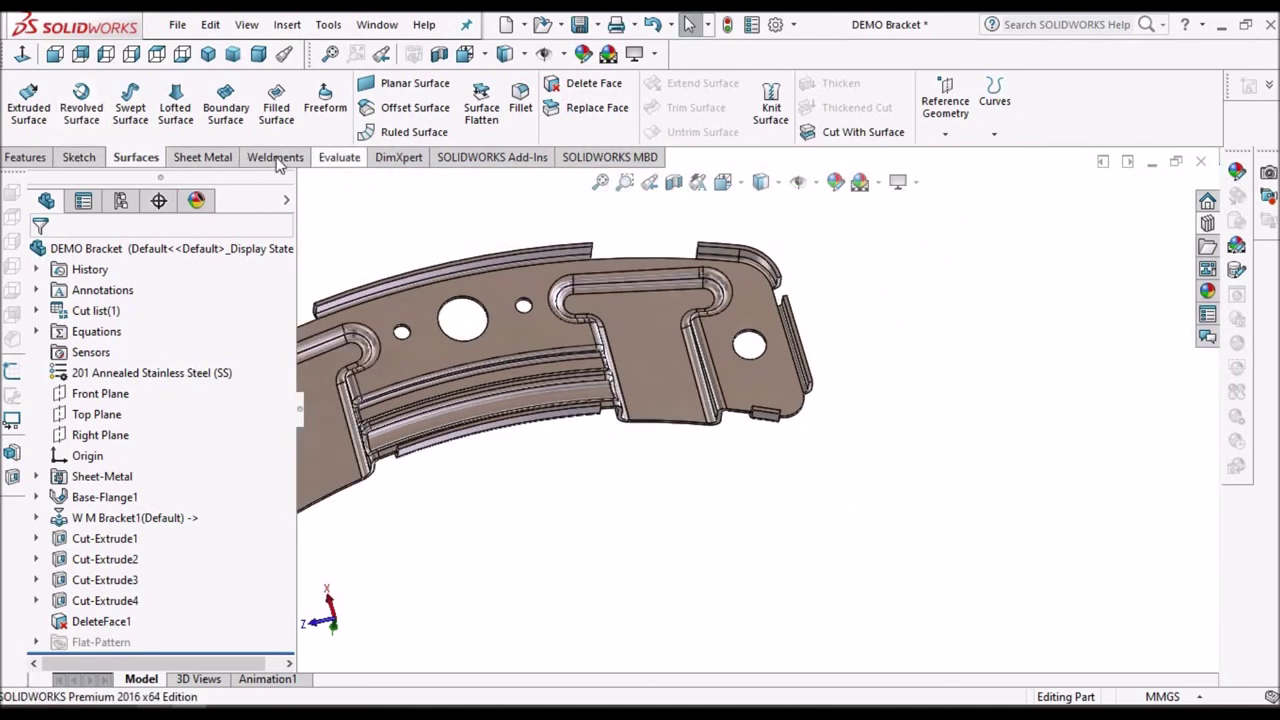
pyautogui.click(205, 158)
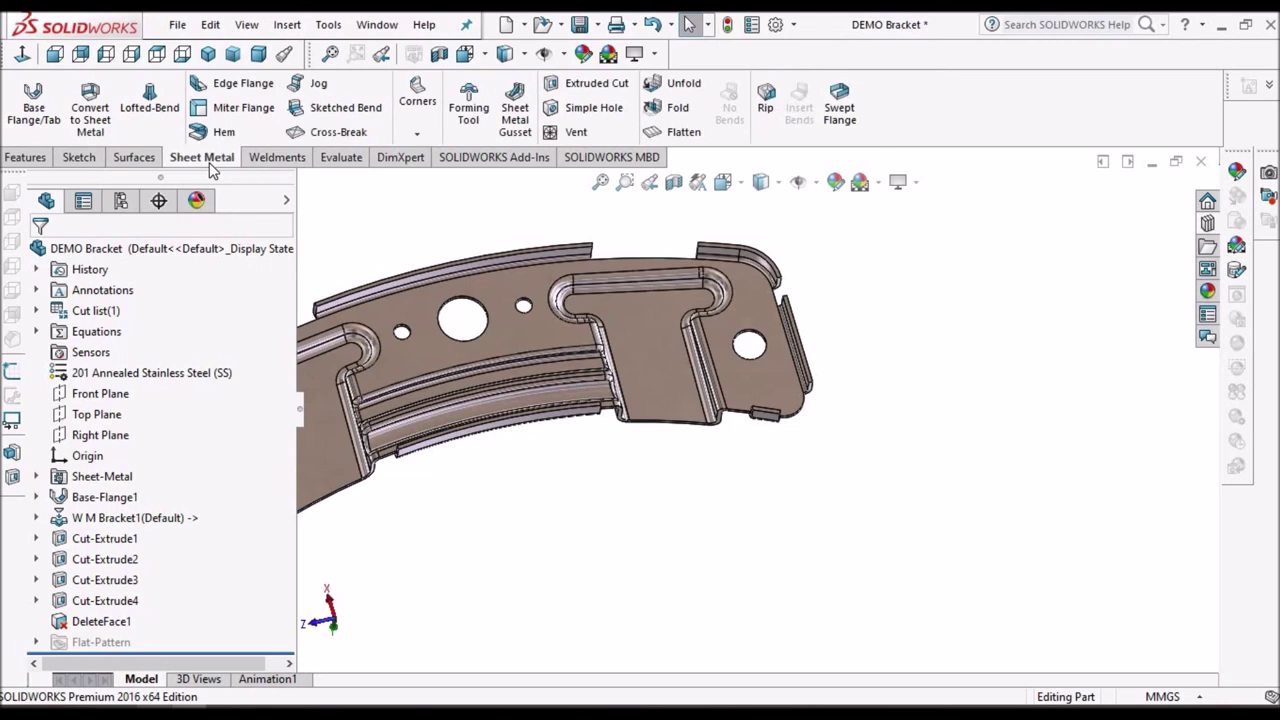
pyautogui.click(419, 133)
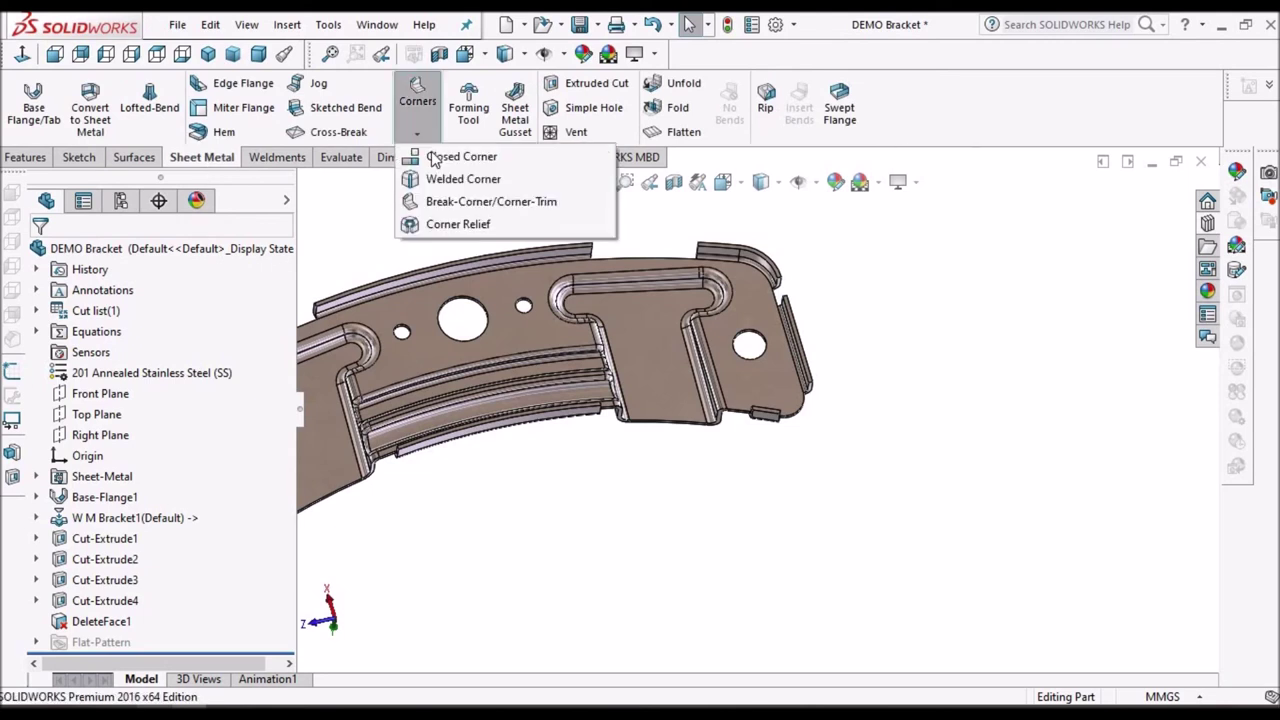
pyautogui.click(457, 203)
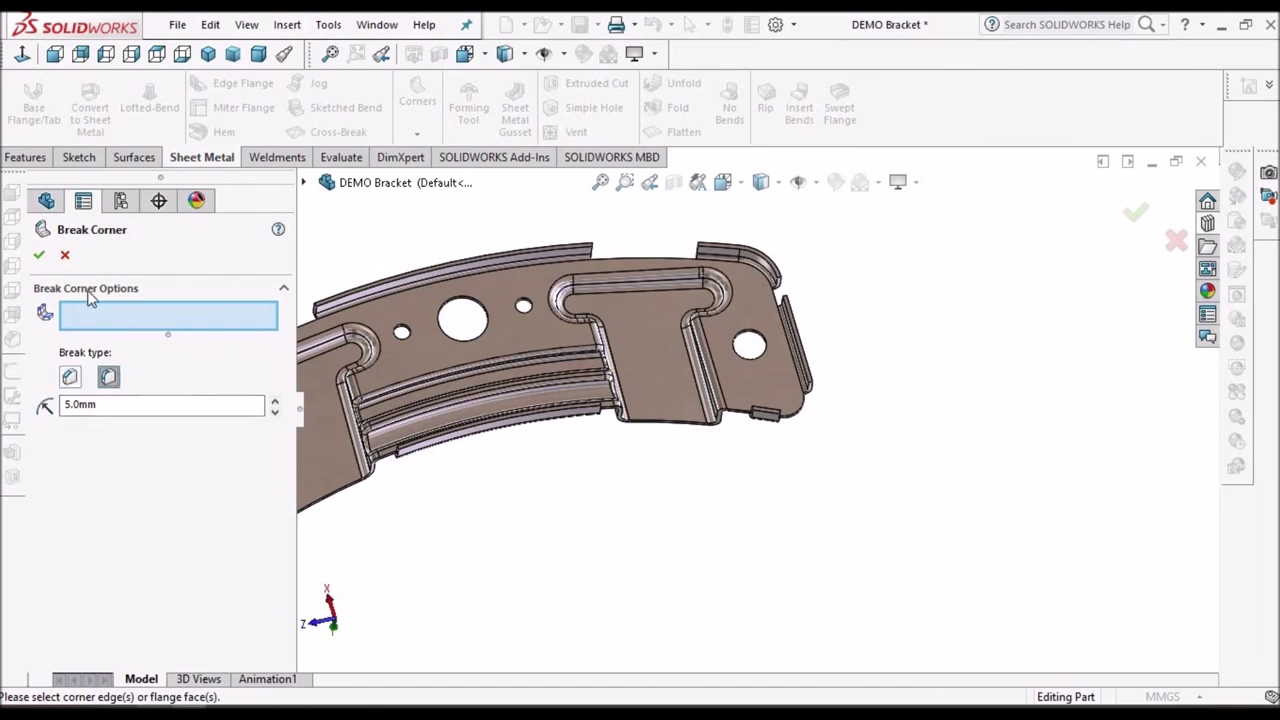
pyautogui.click(65, 255)
# - Start a symmetric constant-radius fillet on the outer corner edge of the end rim flange and set its radius to 1 mm
pyautogui.scroll(-4, 617, 503)
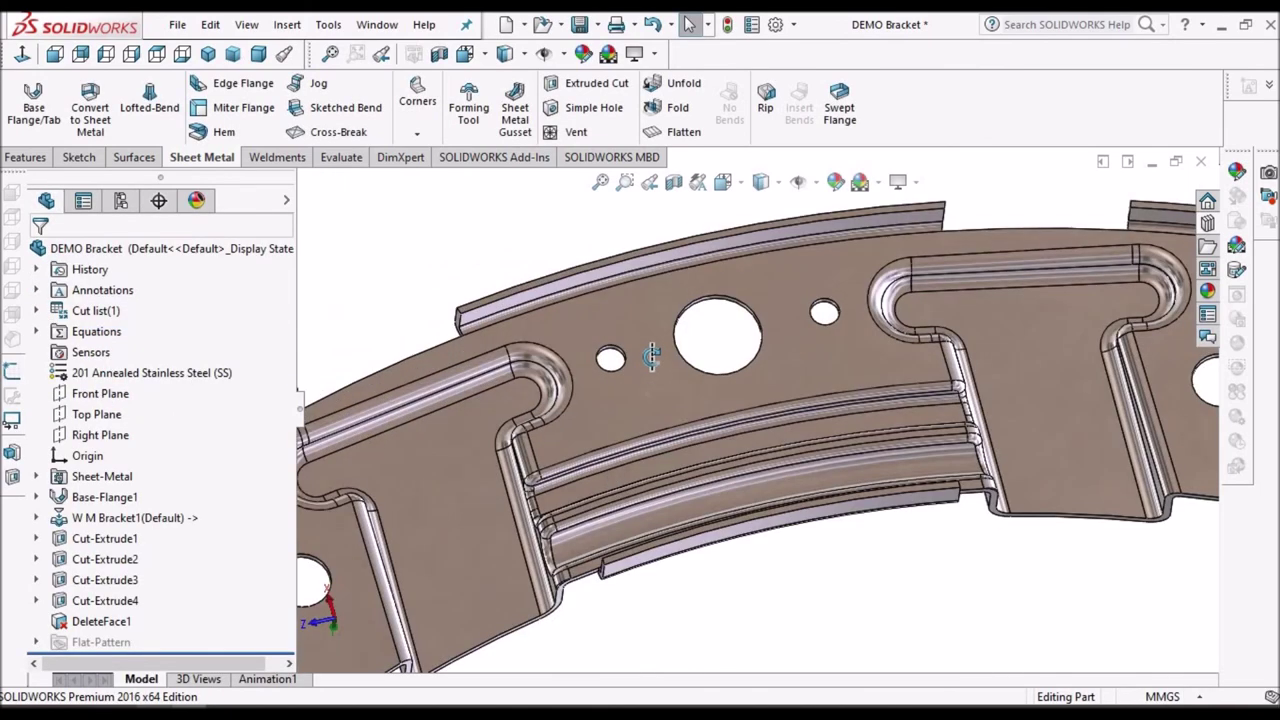
pyautogui.moveTo(652, 357); pyautogui.dragTo(840, 475, button='middle')
pyautogui.scroll(5, 840, 475)
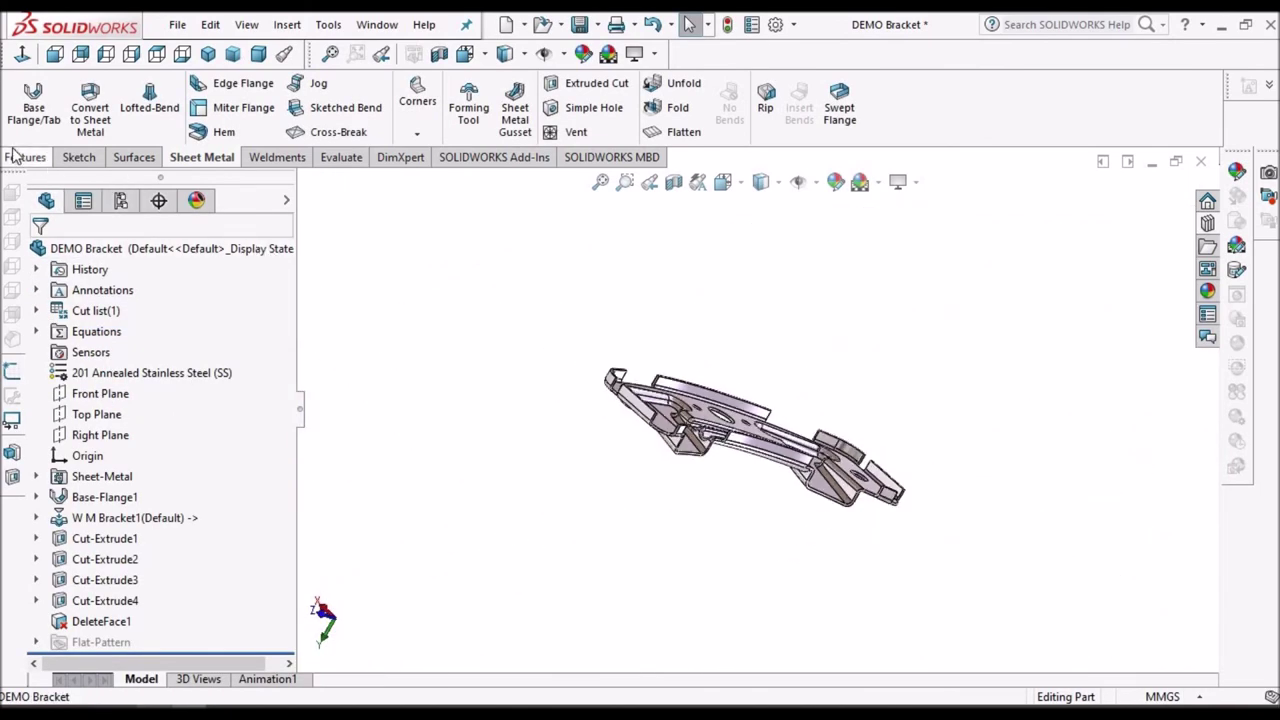
pyautogui.click(40, 160)
pyautogui.click(520, 95)
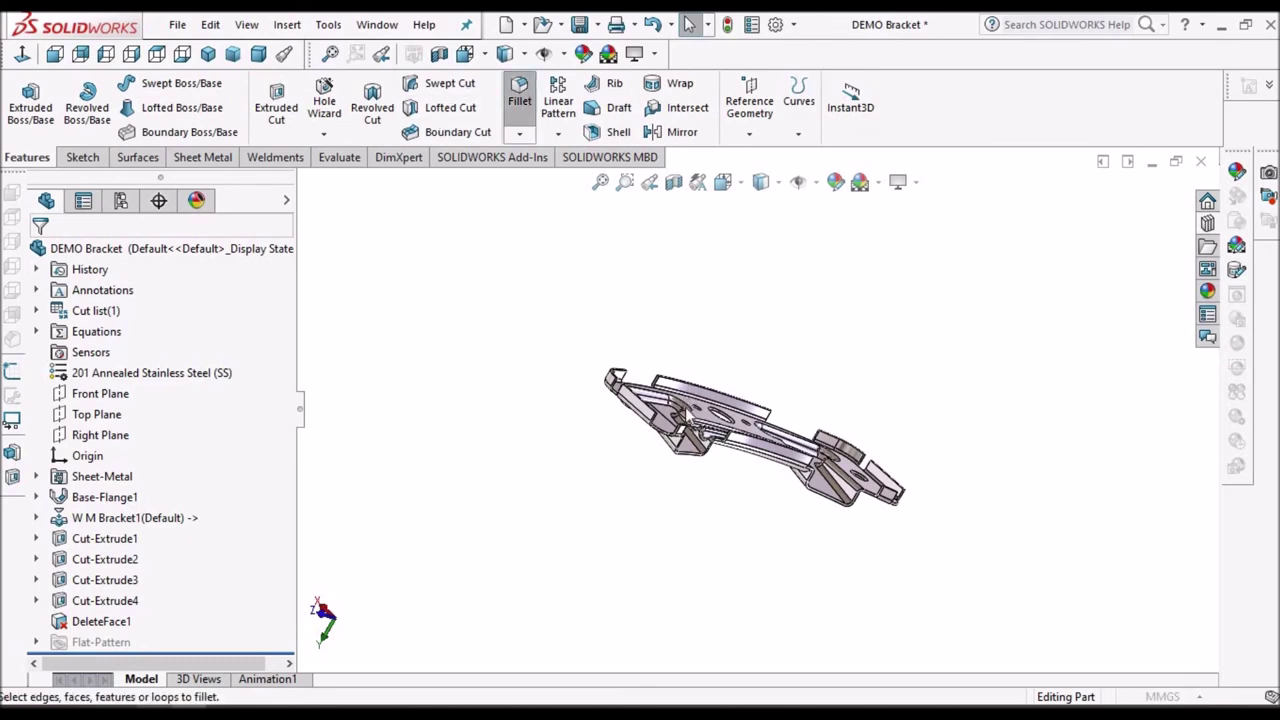
pyautogui.scroll(-3, 688, 415)
pyautogui.moveTo(686, 415); pyautogui.dragTo(591, 424, button='middle')
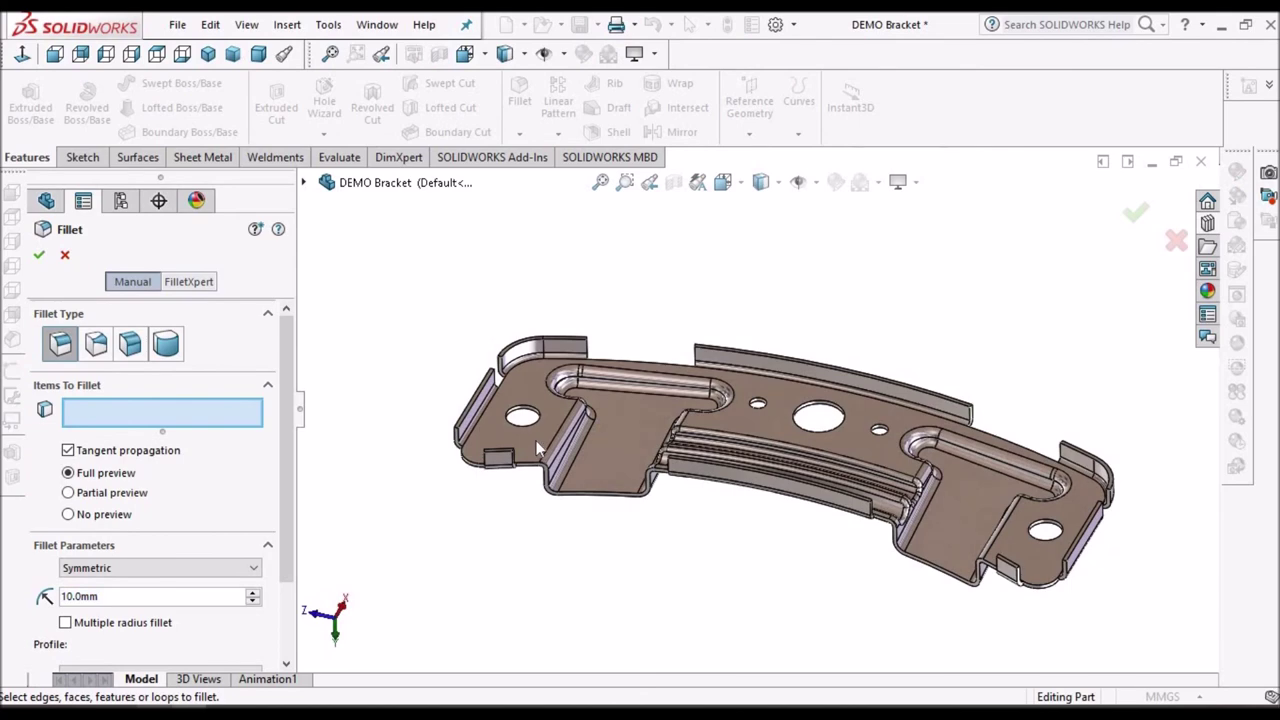
pyautogui.scroll(-8, 537, 447)
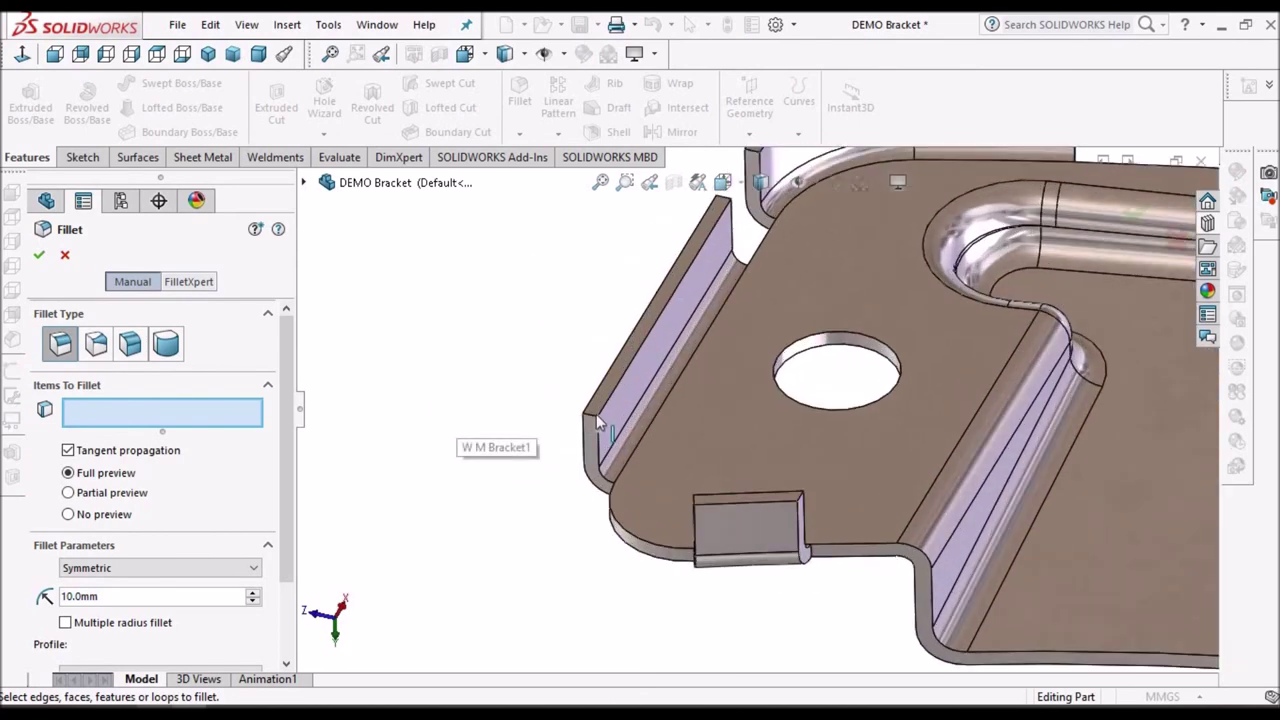
pyautogui.click(594, 416)
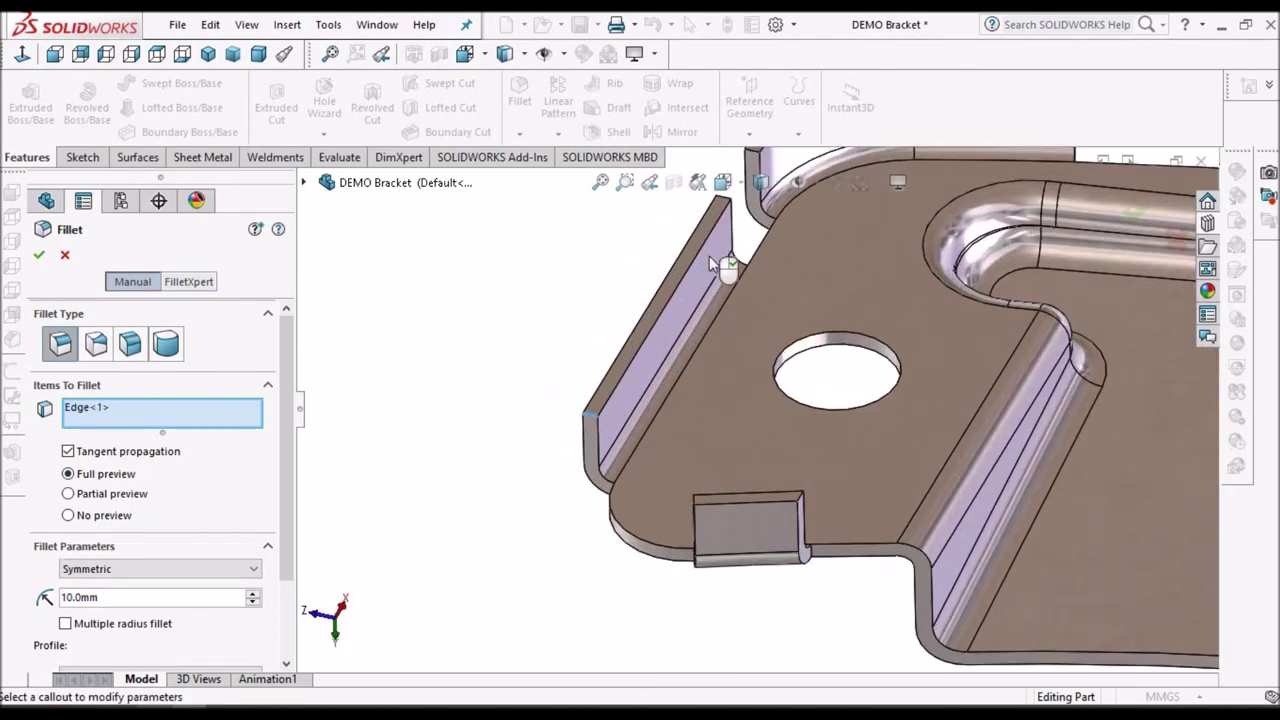
pyautogui.scroll(-2, 727, 225)
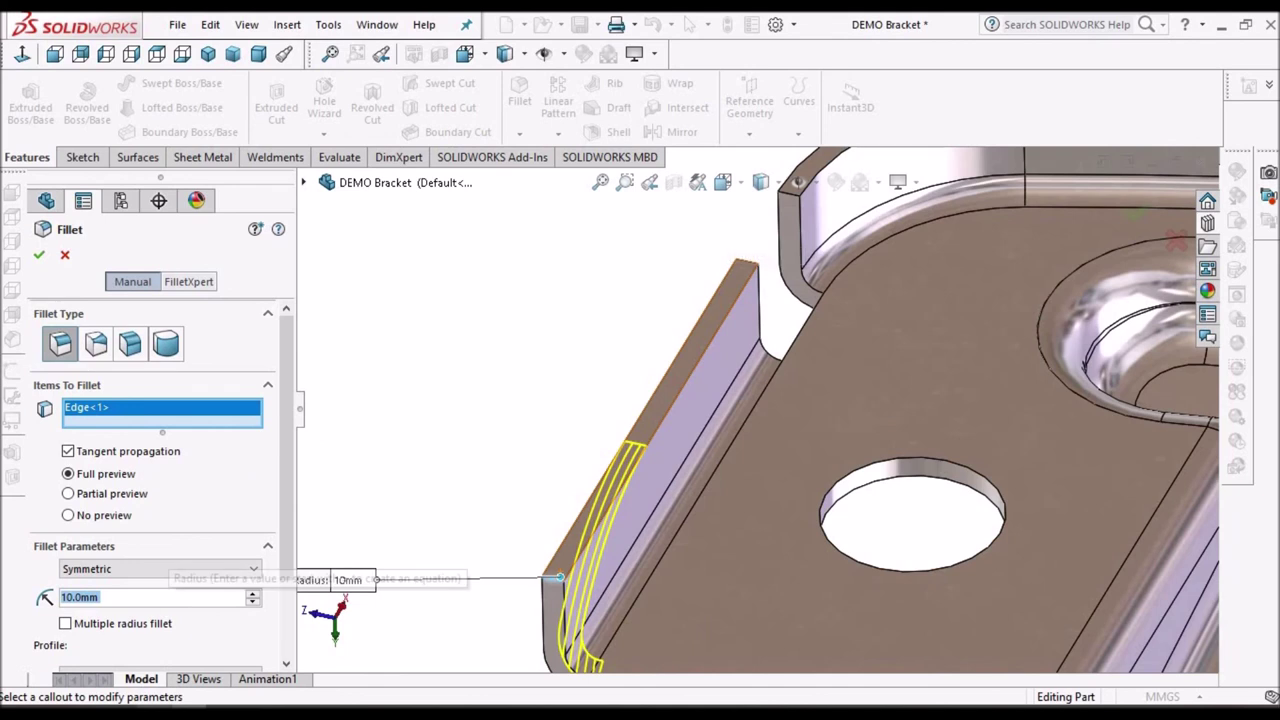
pyautogui.write('1')
pyautogui.press('Return')
# - Add the free corner edges of the other rim flanges around the bracket to the 1 mm fillet
pyautogui.scroll(-2, 718, 262)
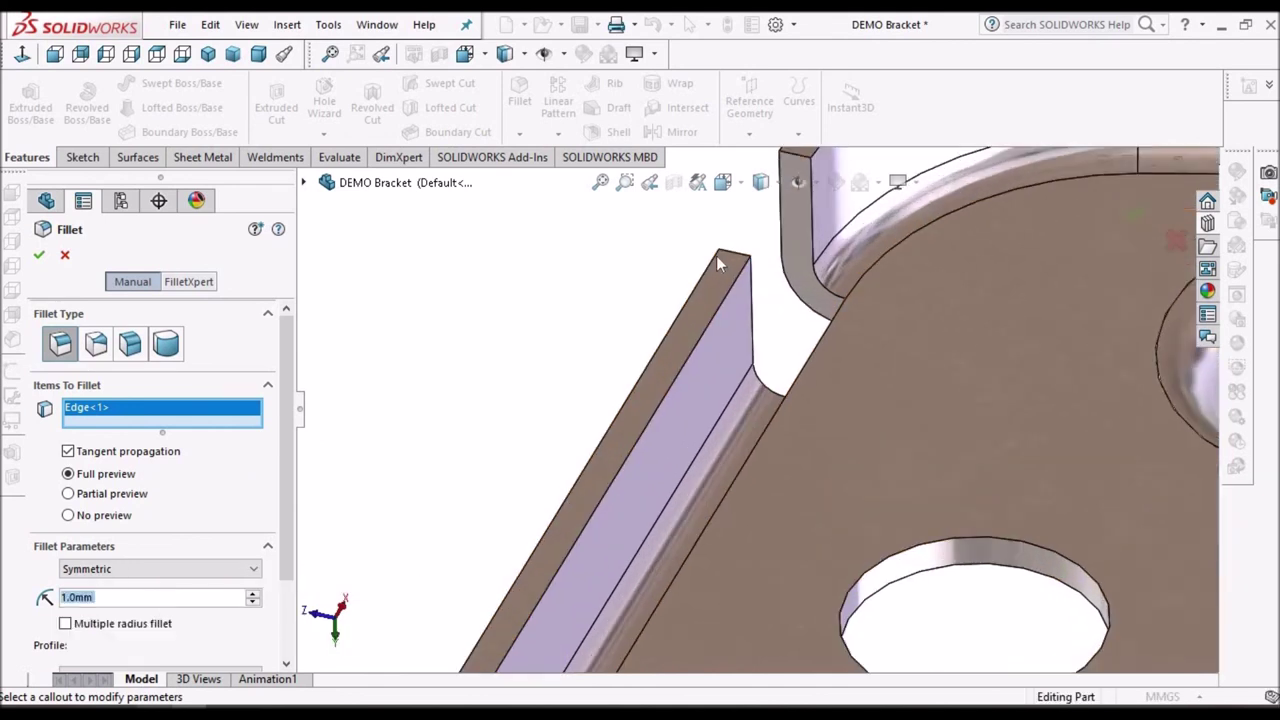
pyautogui.click(818, 308)
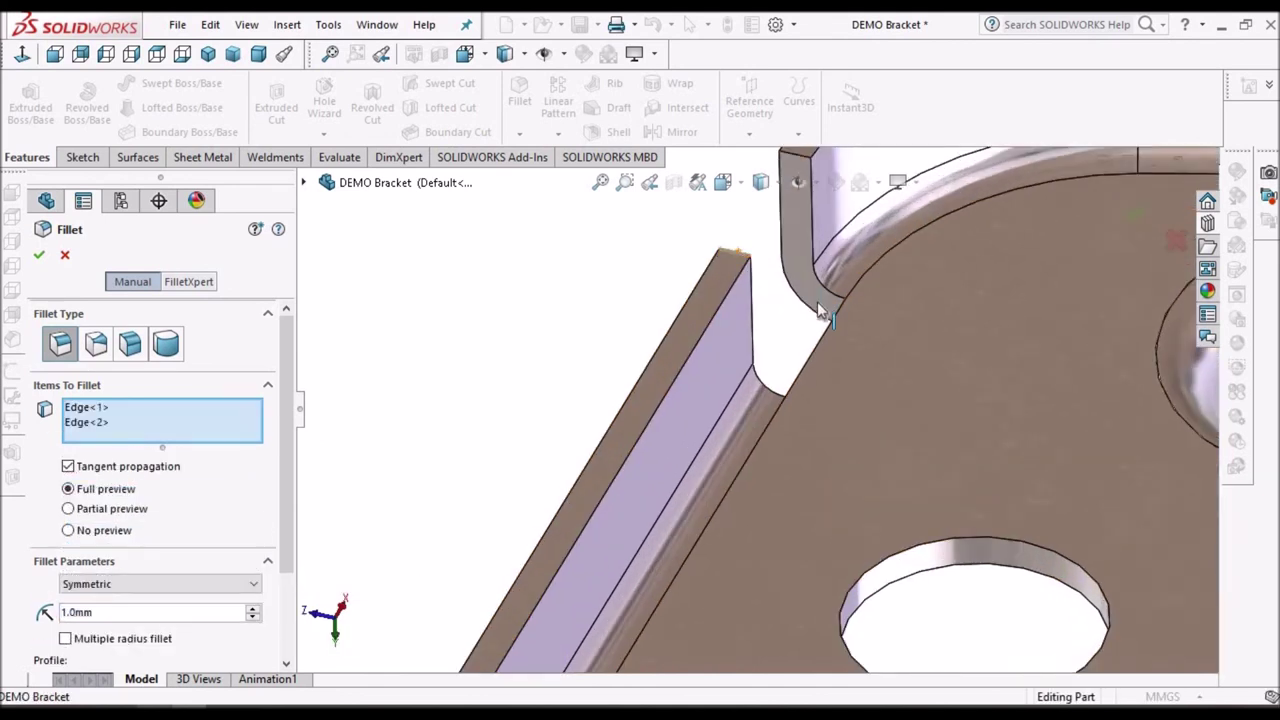
pyautogui.scroll(3, 820, 290)
pyautogui.scroll(-3, 754, 296)
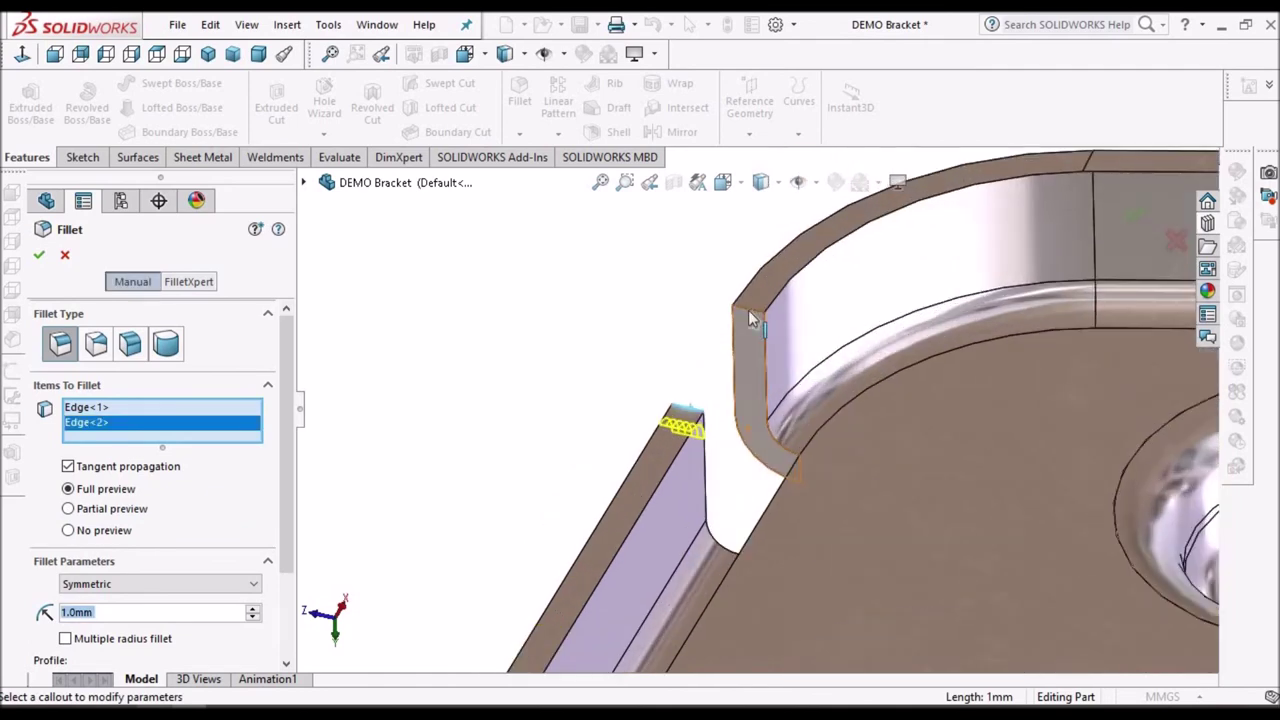
pyautogui.click(757, 378)
pyautogui.scroll(3, 751, 379)
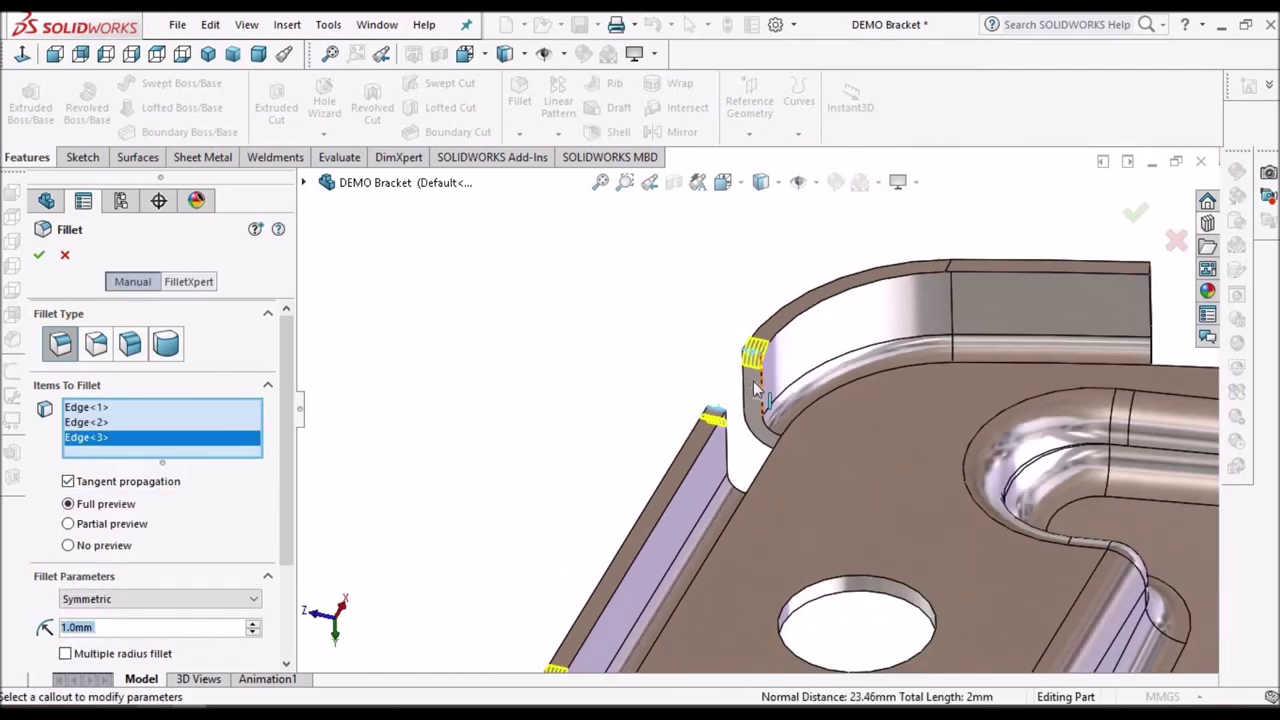
pyautogui.scroll(-5, 969, 340)
pyautogui.moveTo(902, 355); pyautogui.dragTo(881, 370, button='middle')
pyautogui.click(881, 370)
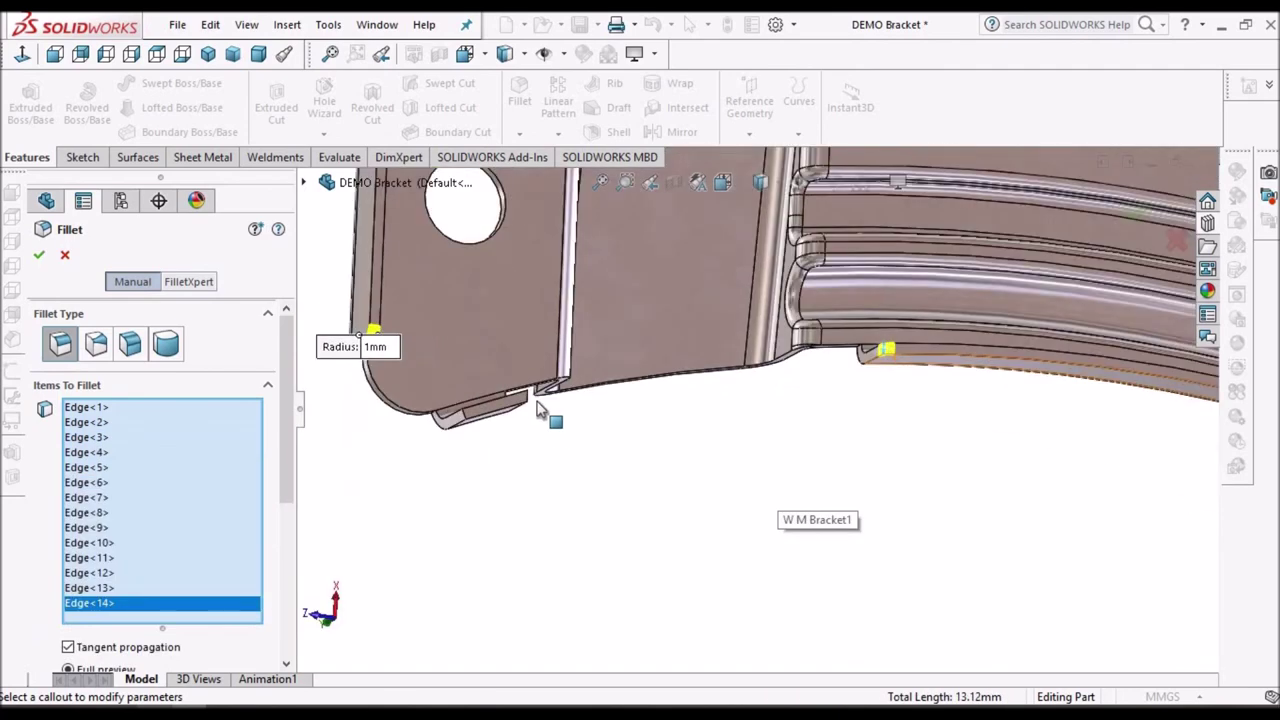
# - Add both corner edges of the remaining small end tab to the selection and apply the 1 mm fillet
pyautogui.scroll(-4, 535, 392)
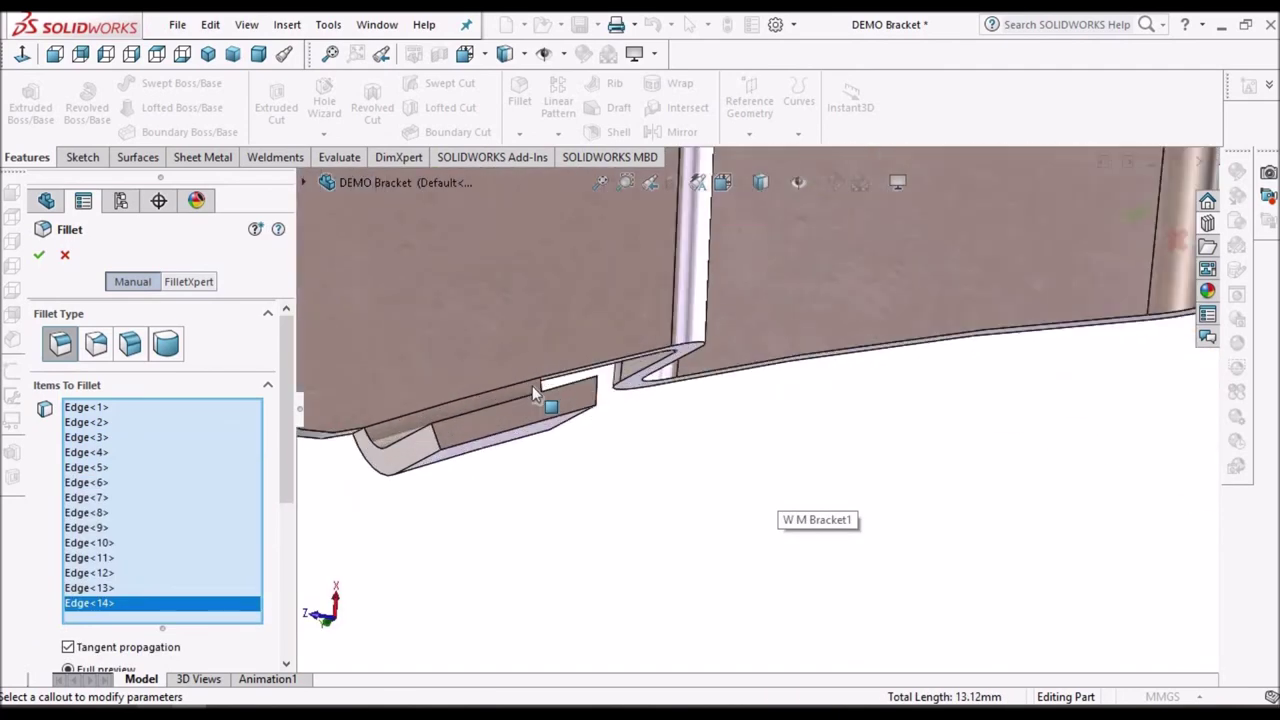
pyautogui.scroll(-3, 530, 420)
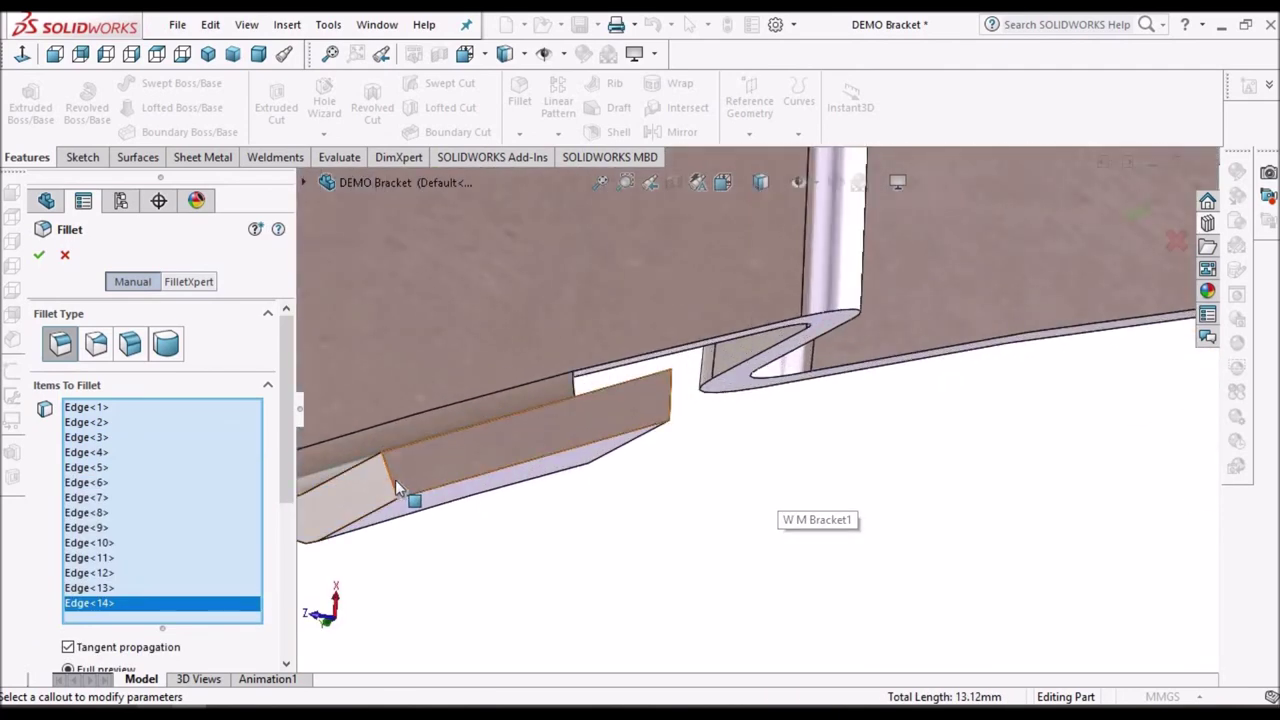
pyautogui.click(668, 418)
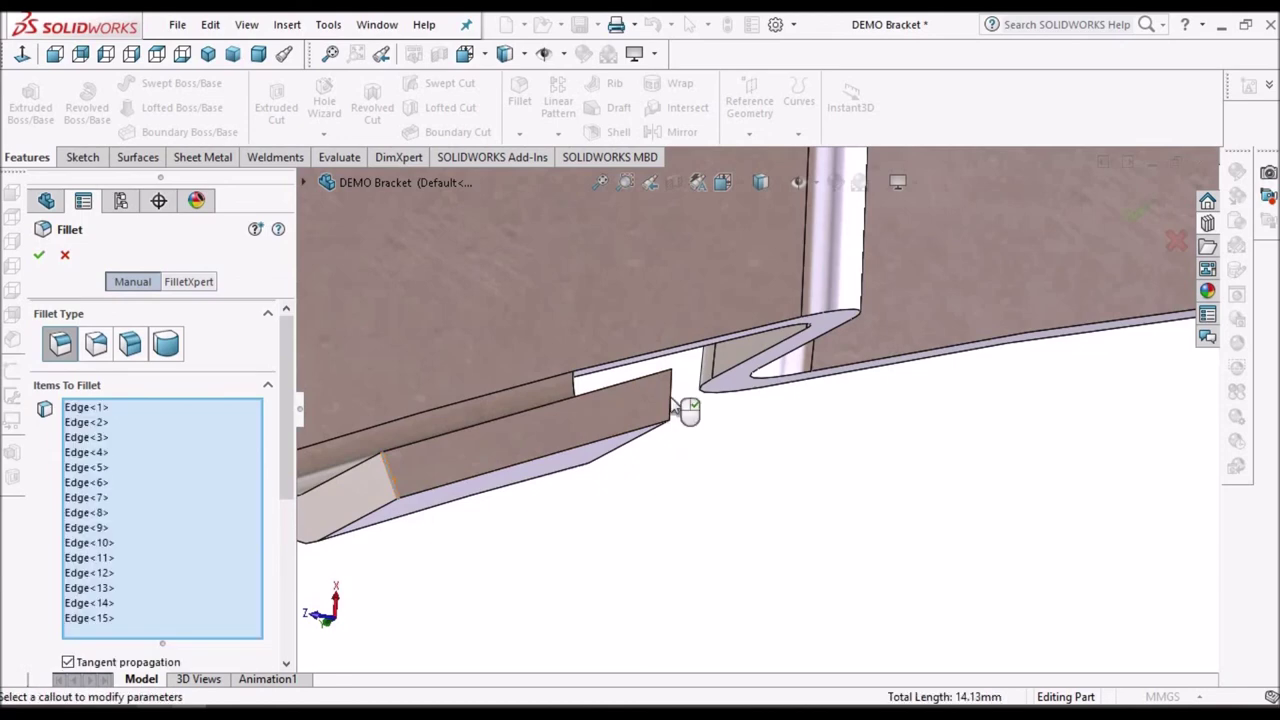
pyautogui.click(672, 405)
pyautogui.moveTo(896, 480); pyautogui.dragTo(937, 499, button='middle')
pyautogui.scroll(4, 934, 403)
pyautogui.scroll(-4, 934, 403)
pyautogui.moveTo(934, 403); pyautogui.dragTo(885, 347, button='middle')
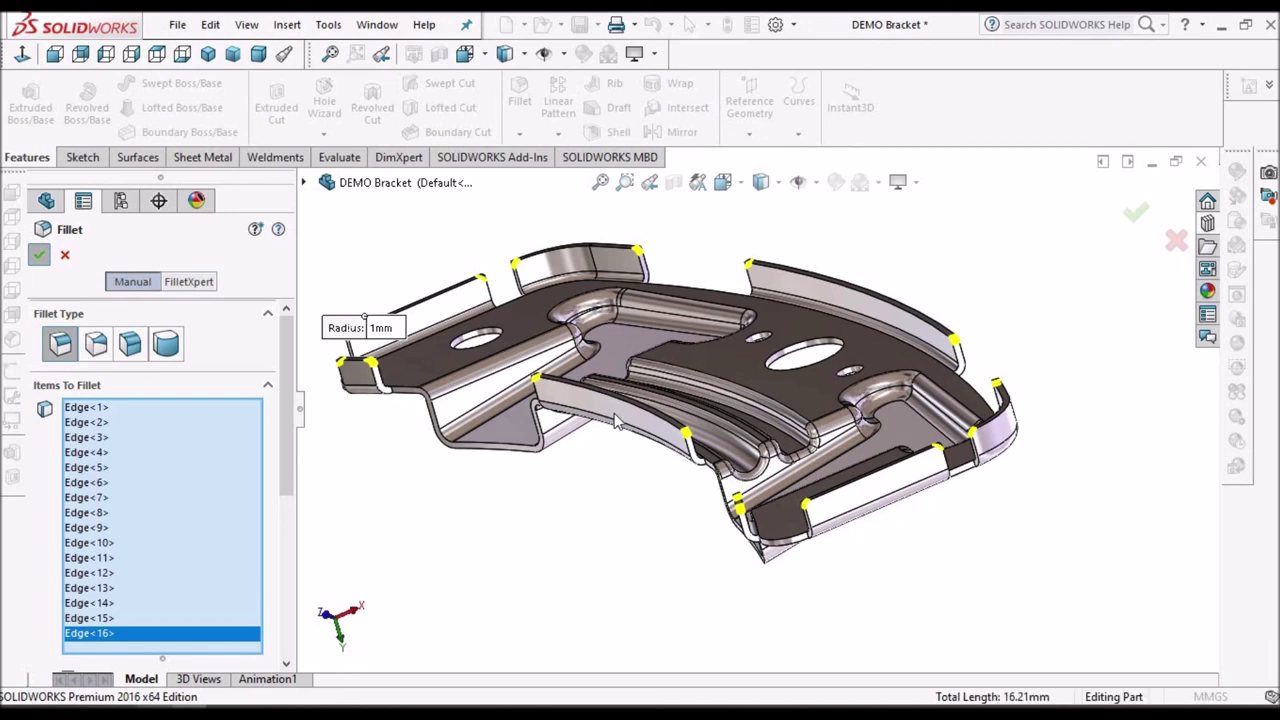
pyautogui.press('Return')
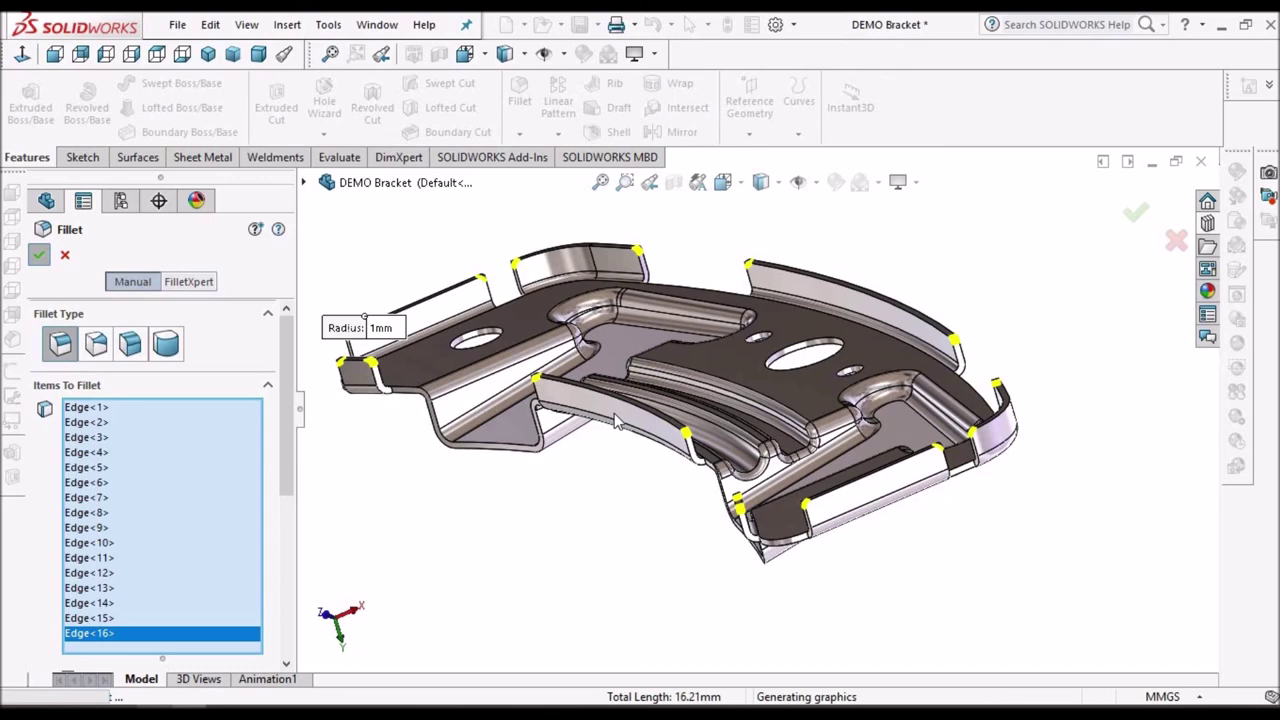
# - Examine the filleted rim flanges and the complete bracket from both sides and several angles
pyautogui.scroll(3, 616, 414)
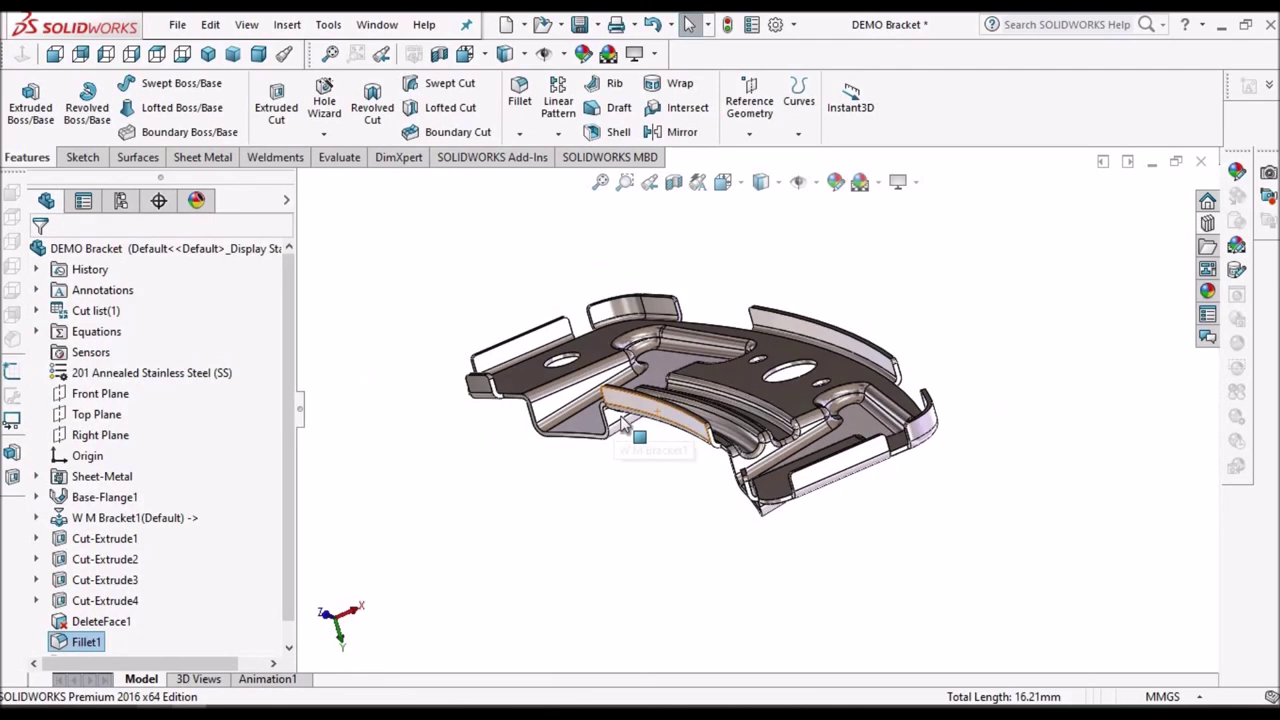
pyautogui.moveTo(736, 543); pyautogui.dragTo(420, 315, button='middle')
pyautogui.scroll(-5, 716, 448)
pyautogui.scroll(3, 719, 454)
pyautogui.scroll(-2, 671, 353)
pyautogui.scroll(5, 671, 440)
pyautogui.scroll(-2, 685, 392)
pyautogui.moveTo(685, 388); pyautogui.dragTo(677, 245, button='middle')
pyautogui.scroll(-3, 689, 391)
pyautogui.moveTo(733, 382); pyautogui.dragTo(765, 365, button='middle')
pyautogui.scroll(5, 812, 488)
pyautogui.scroll(-1, 818, 486)
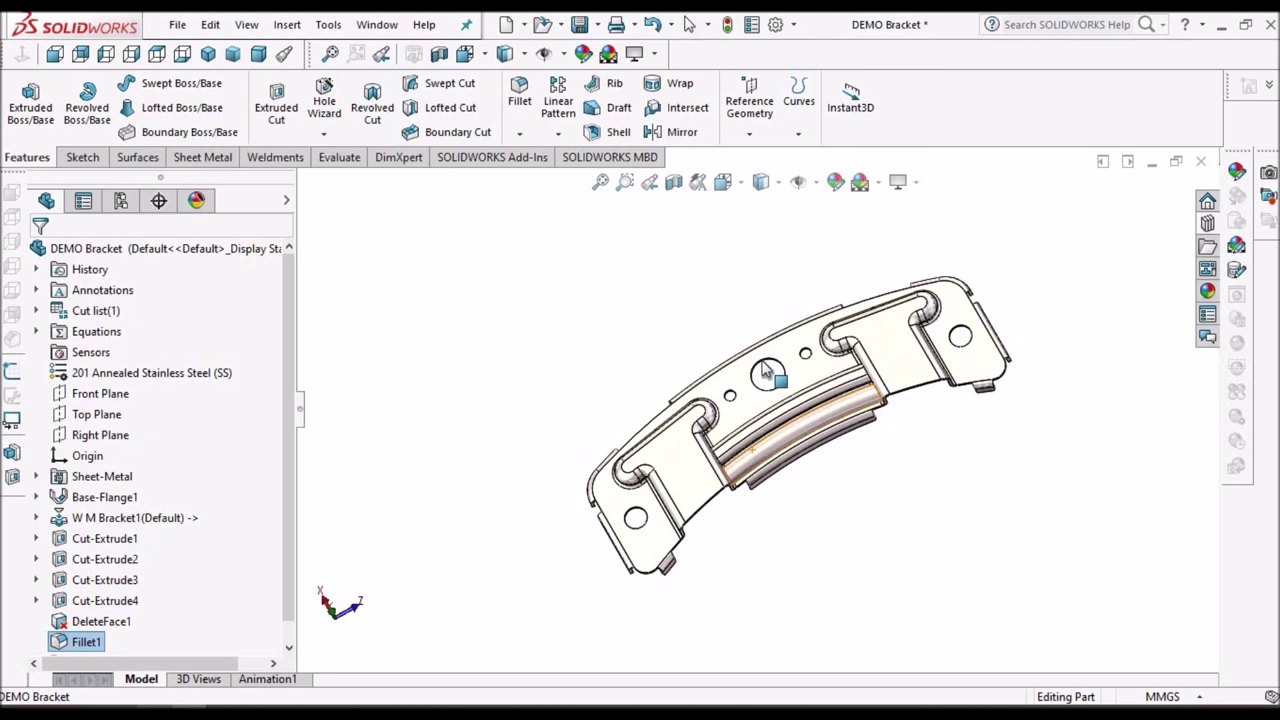
pyautogui.scroll(-3, 866, 414)
pyautogui.moveTo(866, 414); pyautogui.dragTo(801, 475, button='middle')
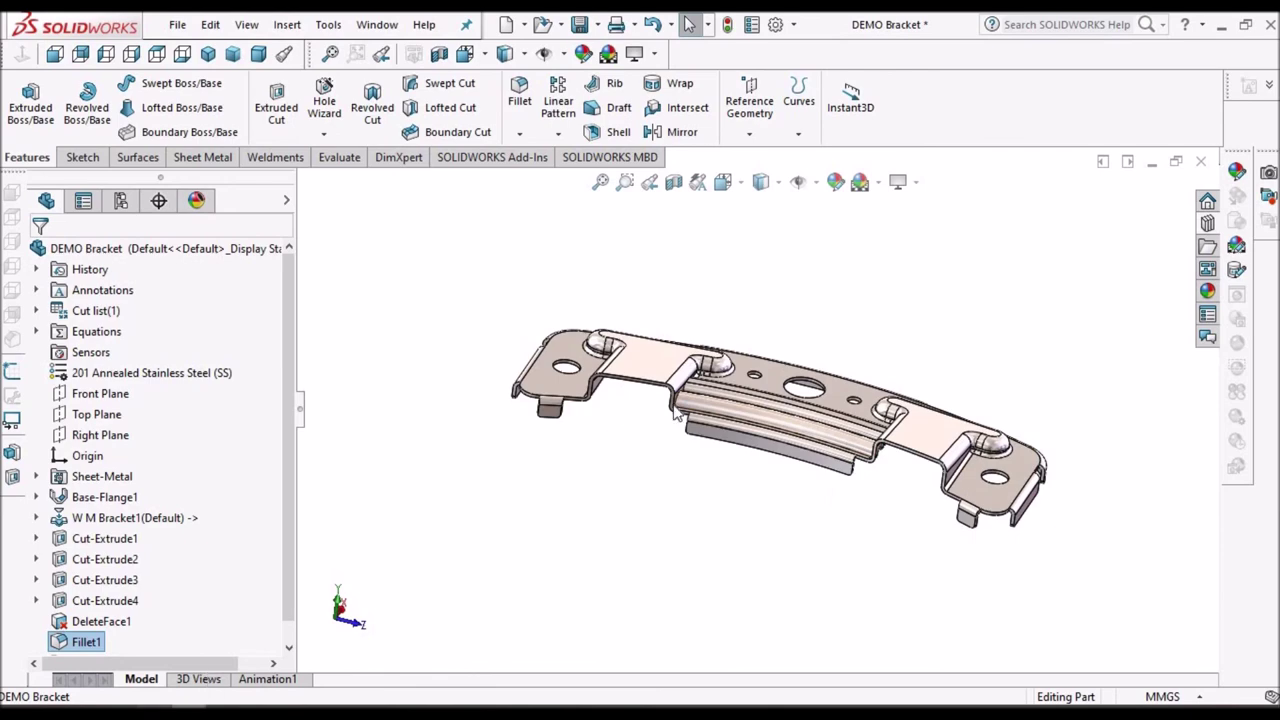
pyautogui.scroll(-3, 865, 398)
pyautogui.moveTo(846, 446); pyautogui.dragTo(829, 457, button='middle')
pyautogui.scroll(1, 831, 463)
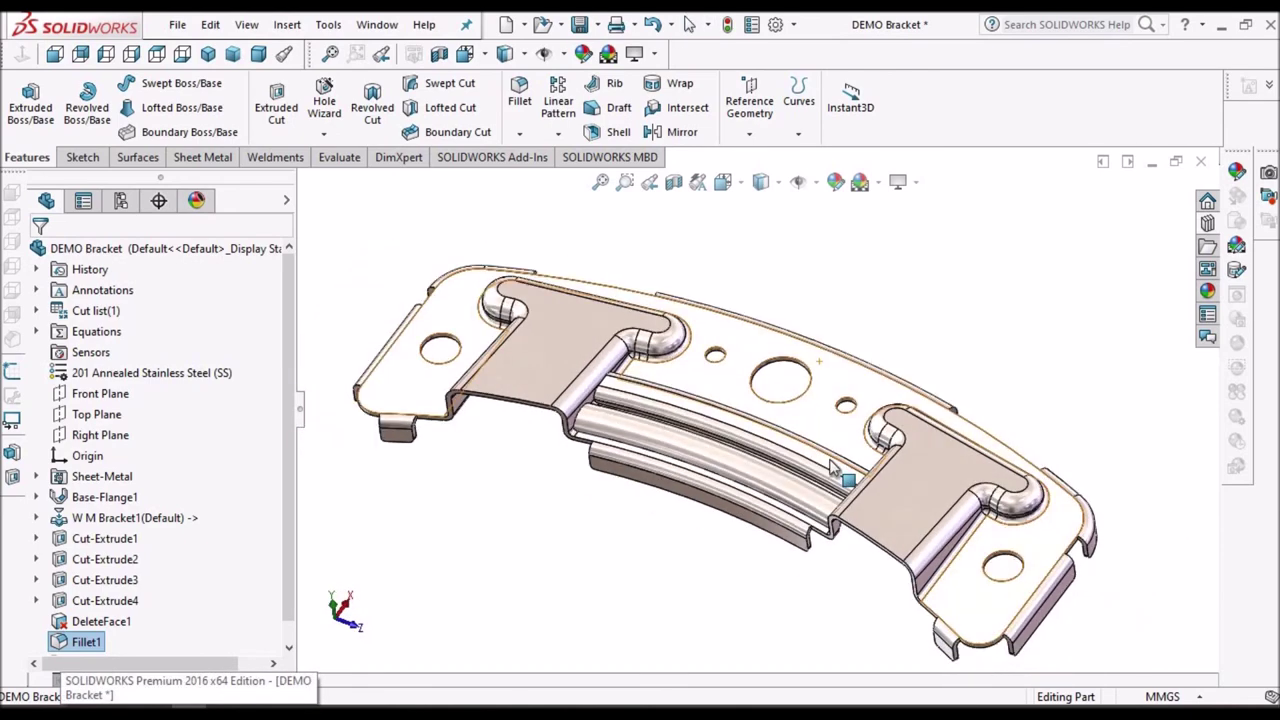
# - Switch to Desc 2.pdf in the browser to view the reference illustration of the mounting bracket and forming tool
pyautogui.scroll(3, 810, 410)
pyautogui.click(154, 713)
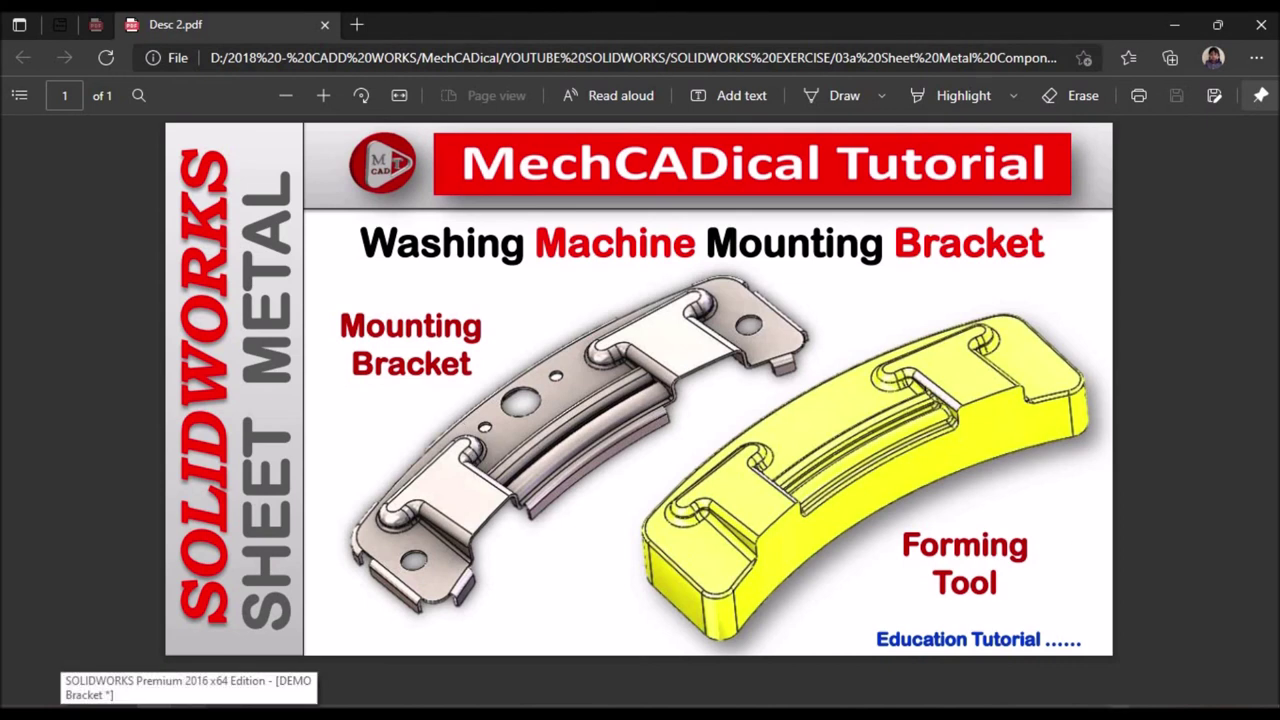
pyautogui.click(1074, 713)
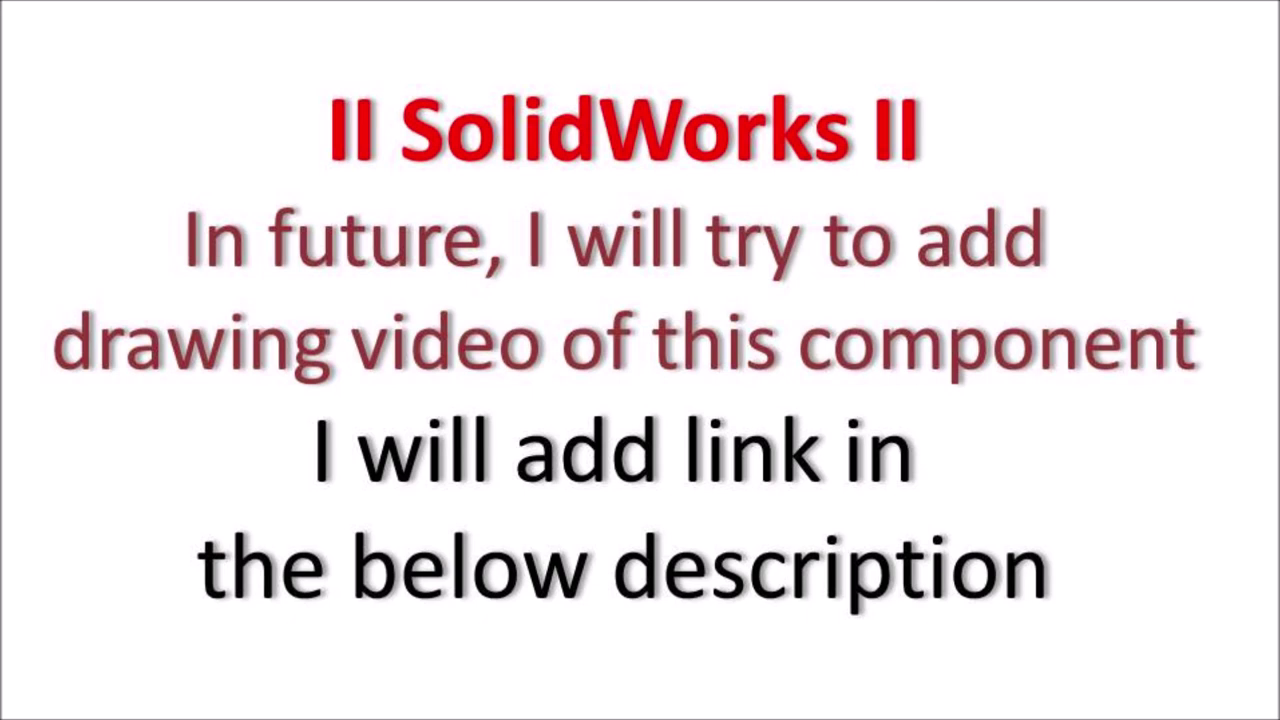